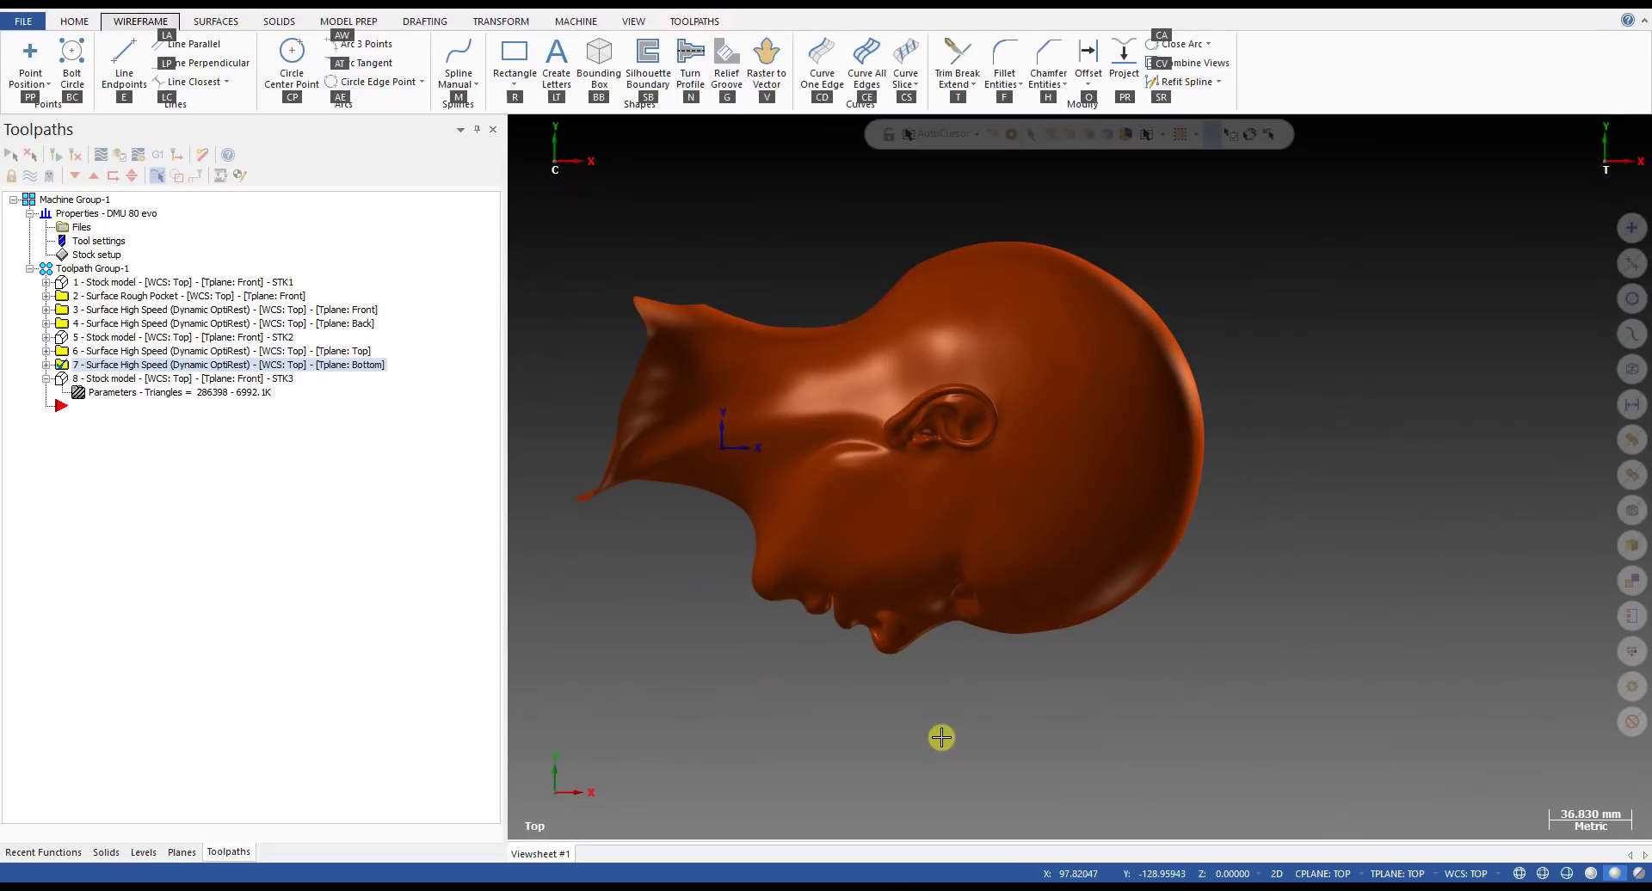
- Inspect the human head model in the top and front views and from oblique angles
middle_drag(919, 722, 925, 668)
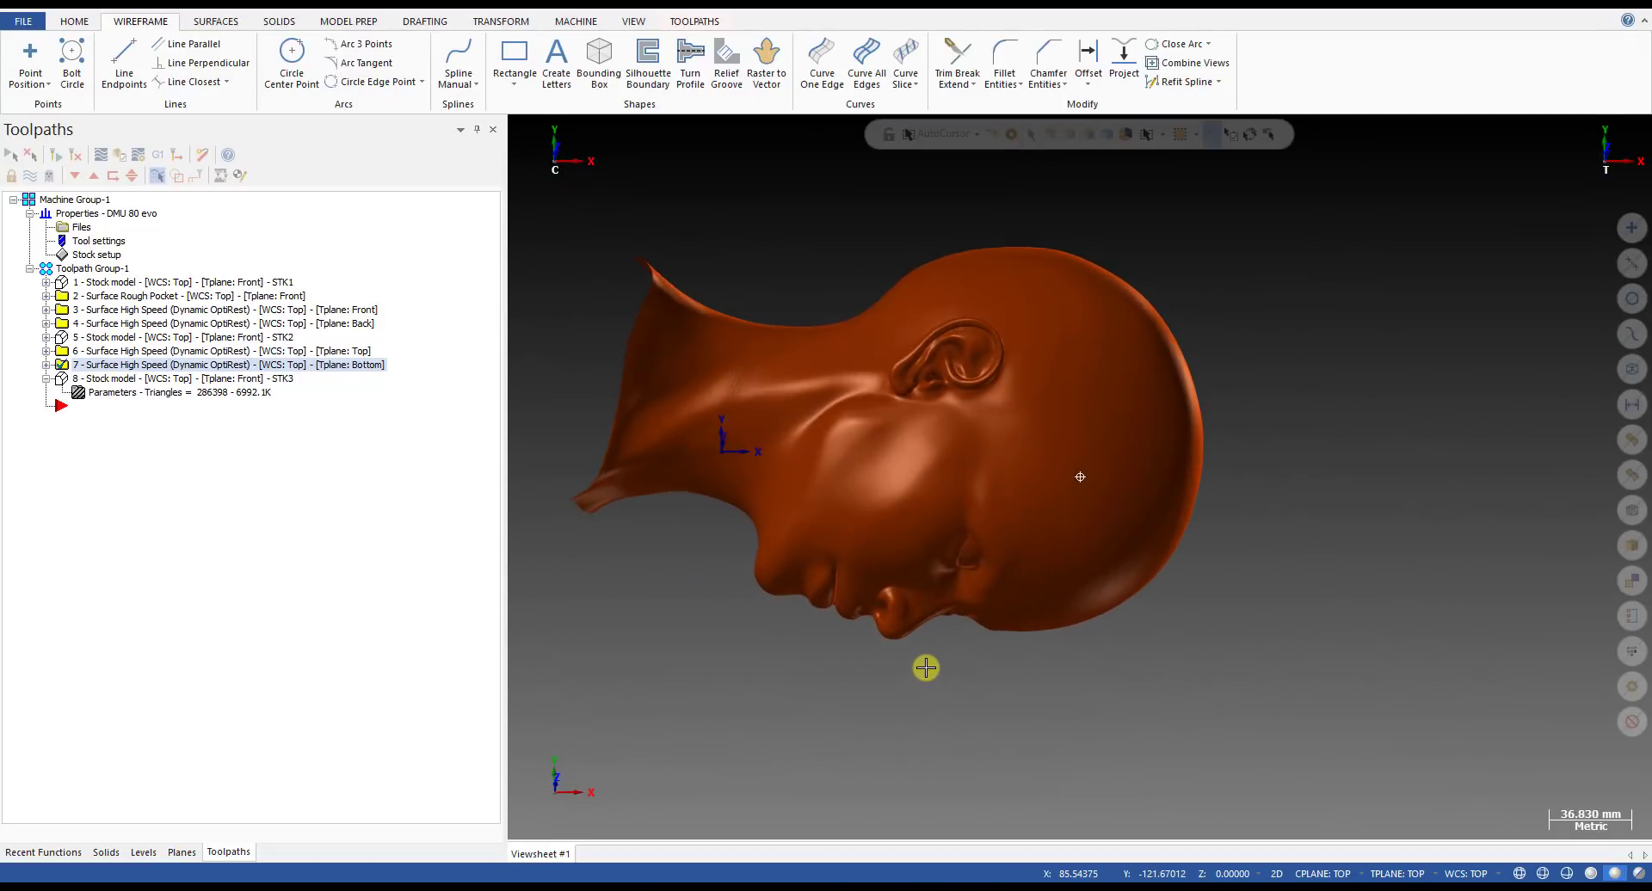
key(alt)
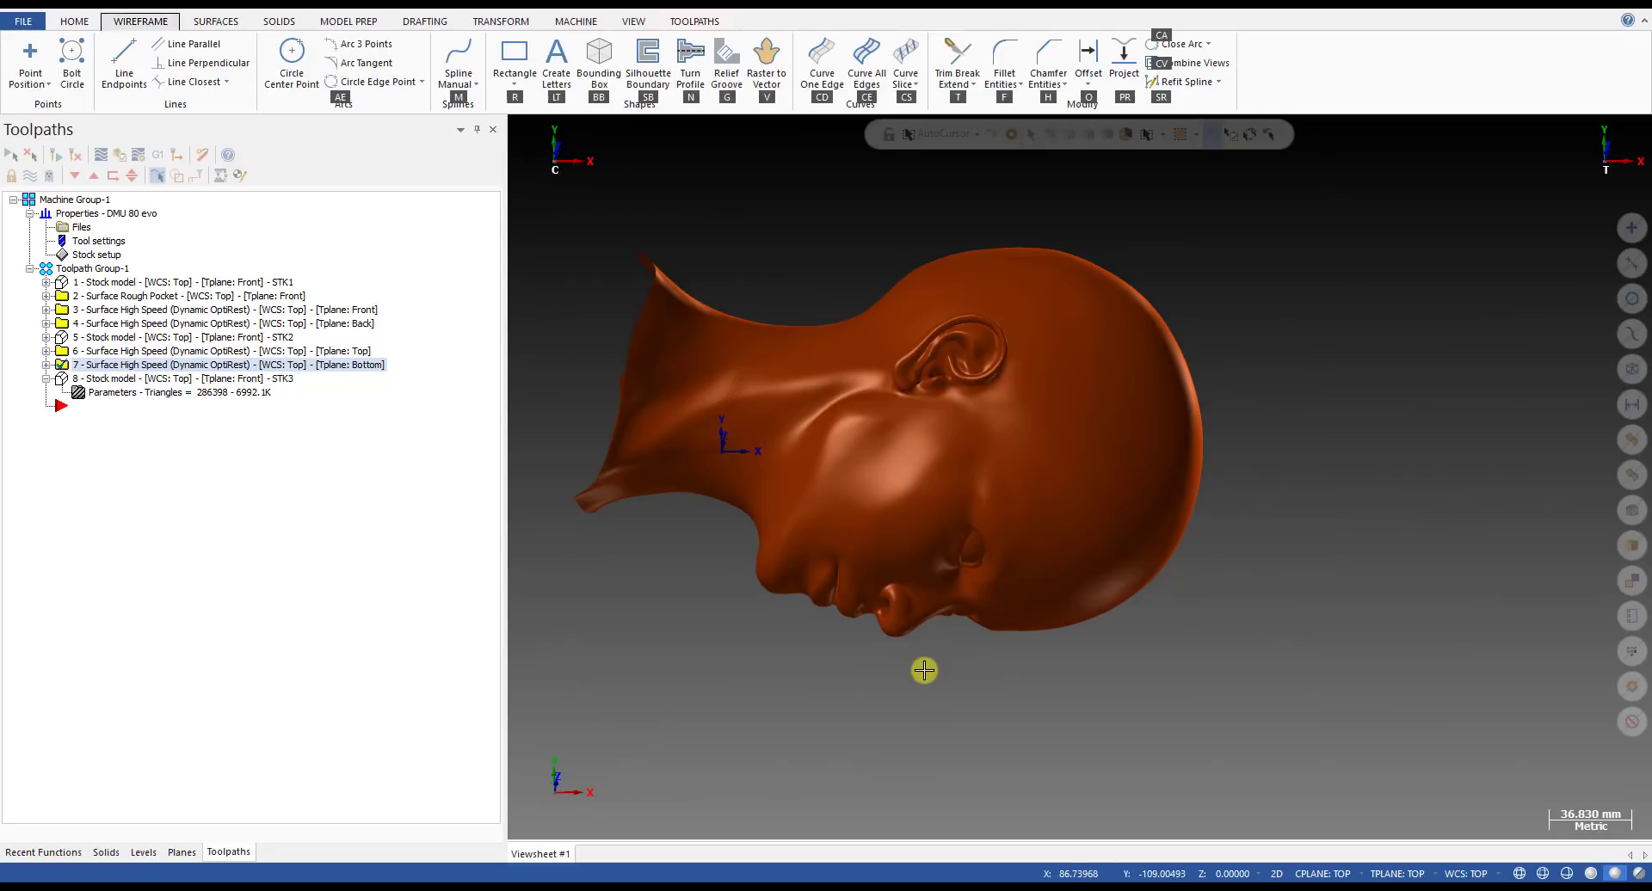
key(alt+1)
key(alt+2)
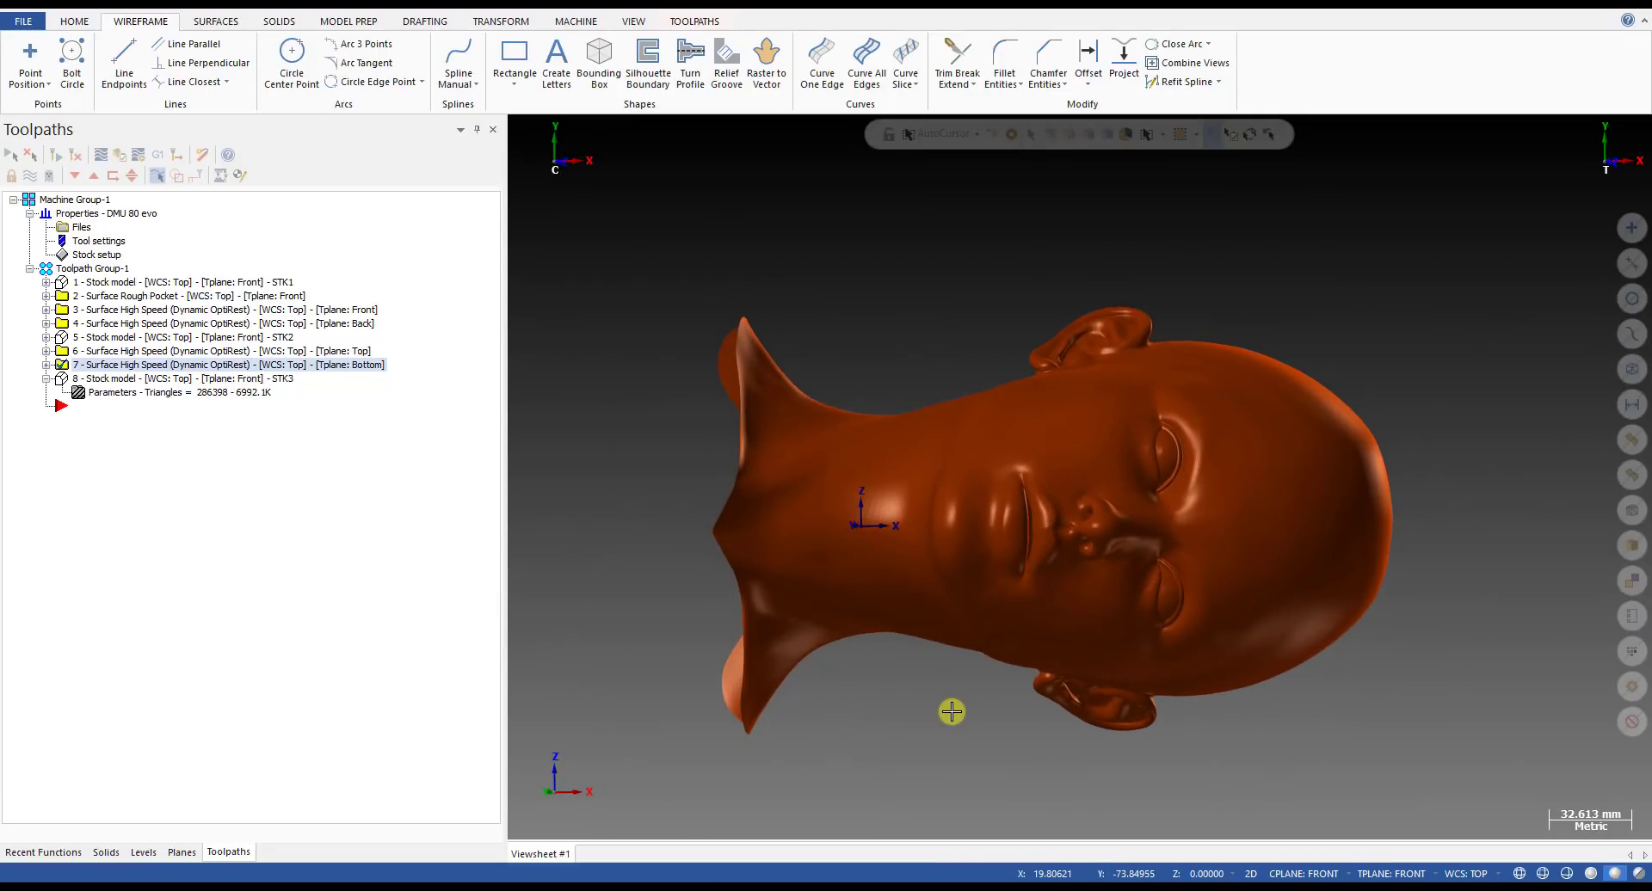
key(alt)
key(alt+2)
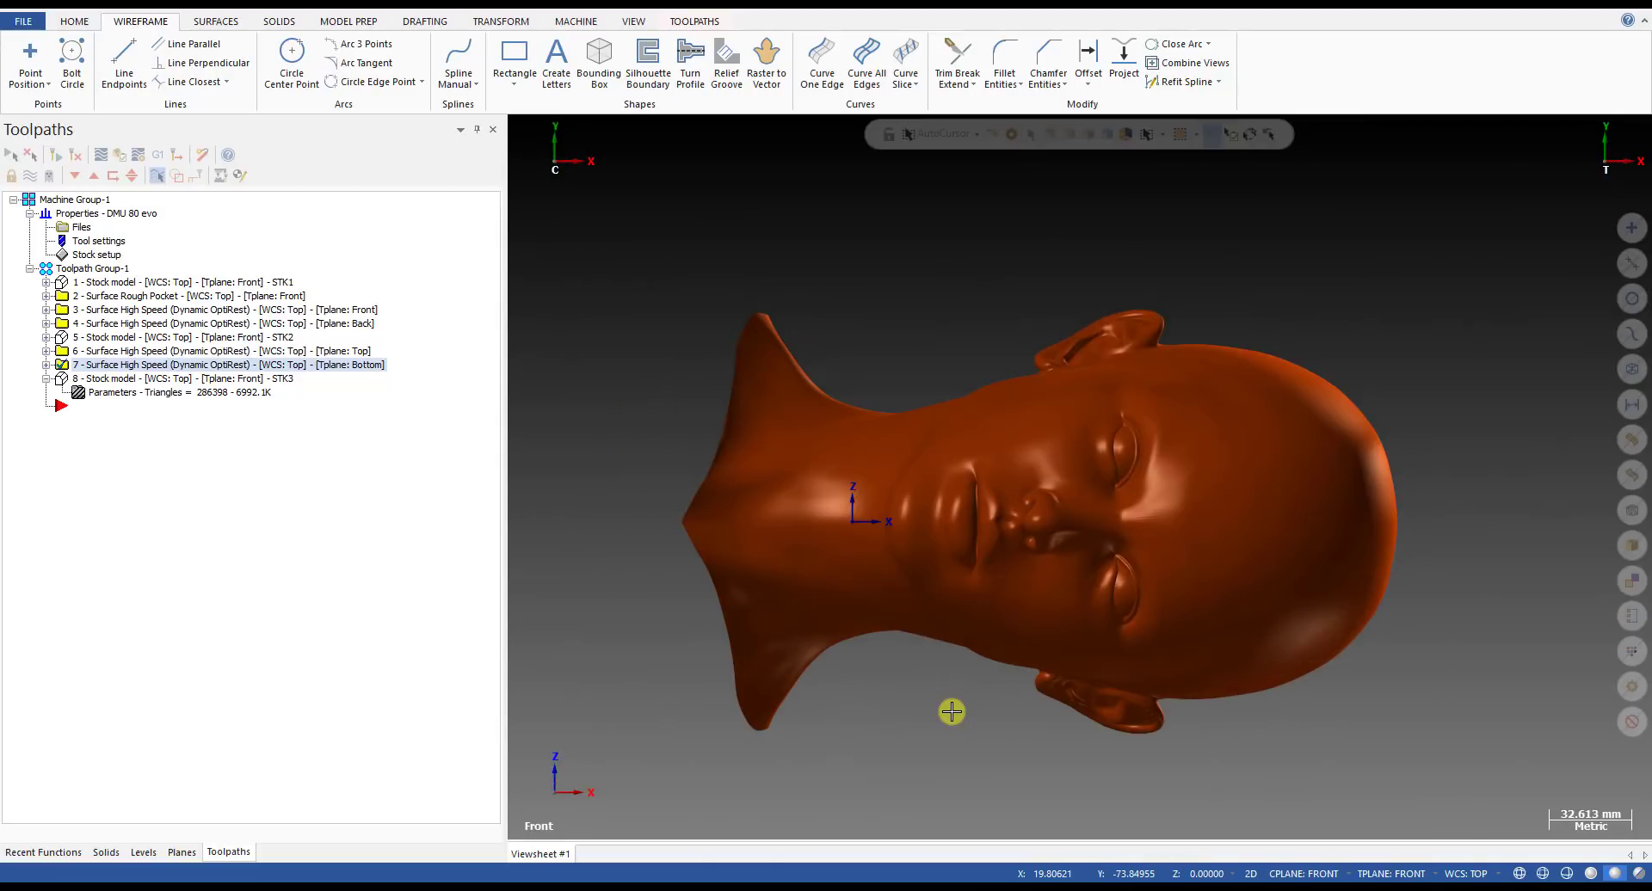
scroll(804, 488, down, 5)
scroll(831, 495, up, 8)
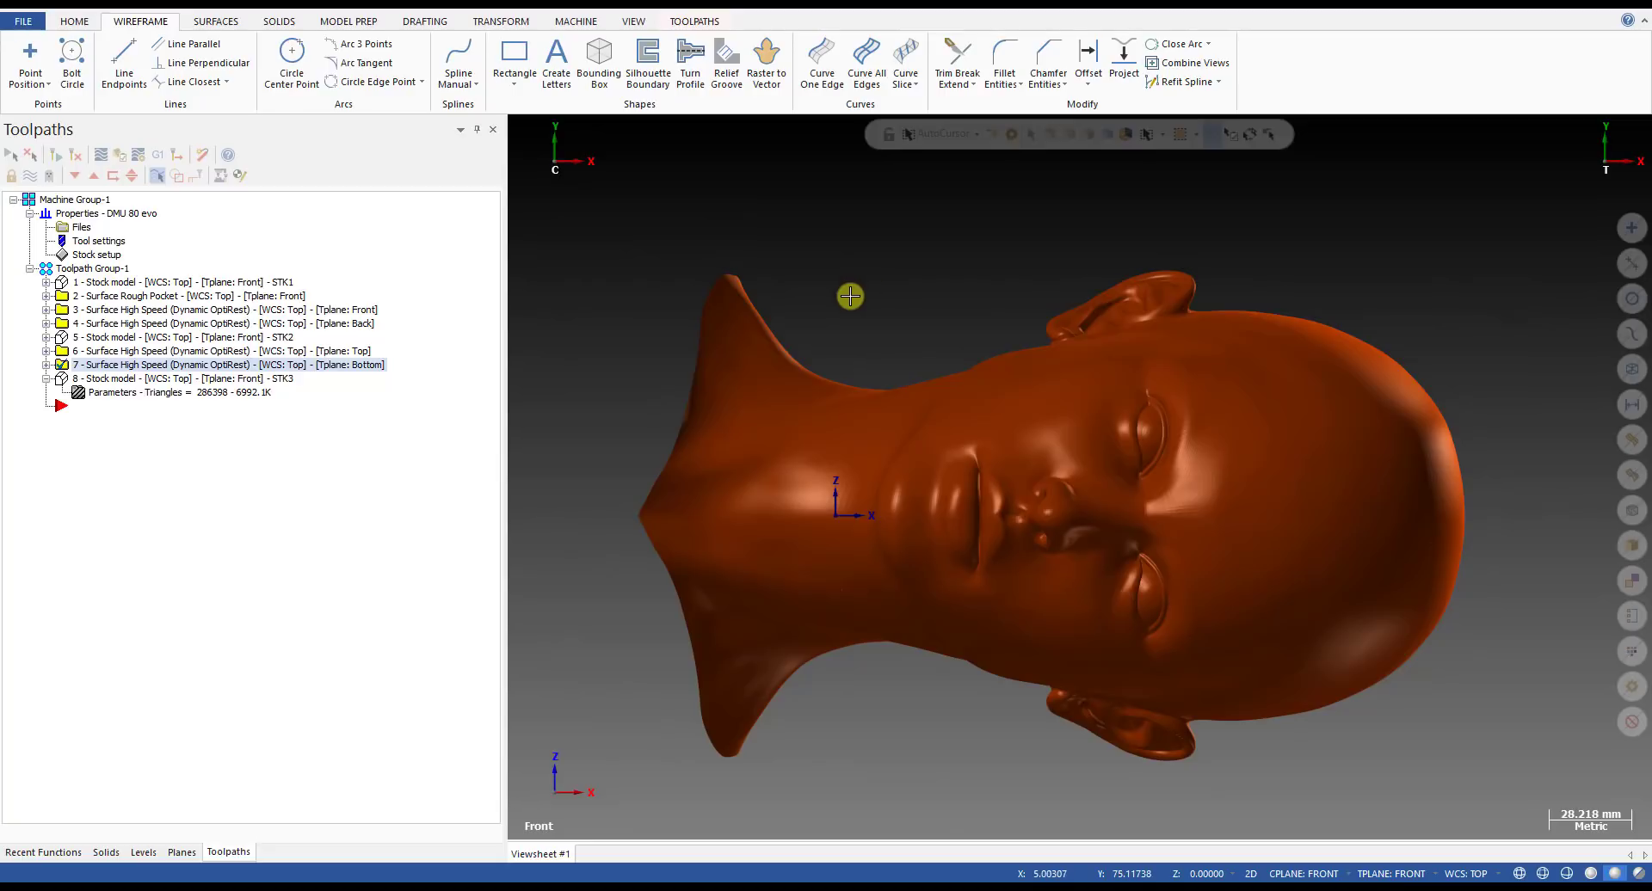
mouse_move(841, 354)
middle_down()
mouse_move(889, 332)
mouse_move(1043, 354)
middle_up()
key(alt+1)
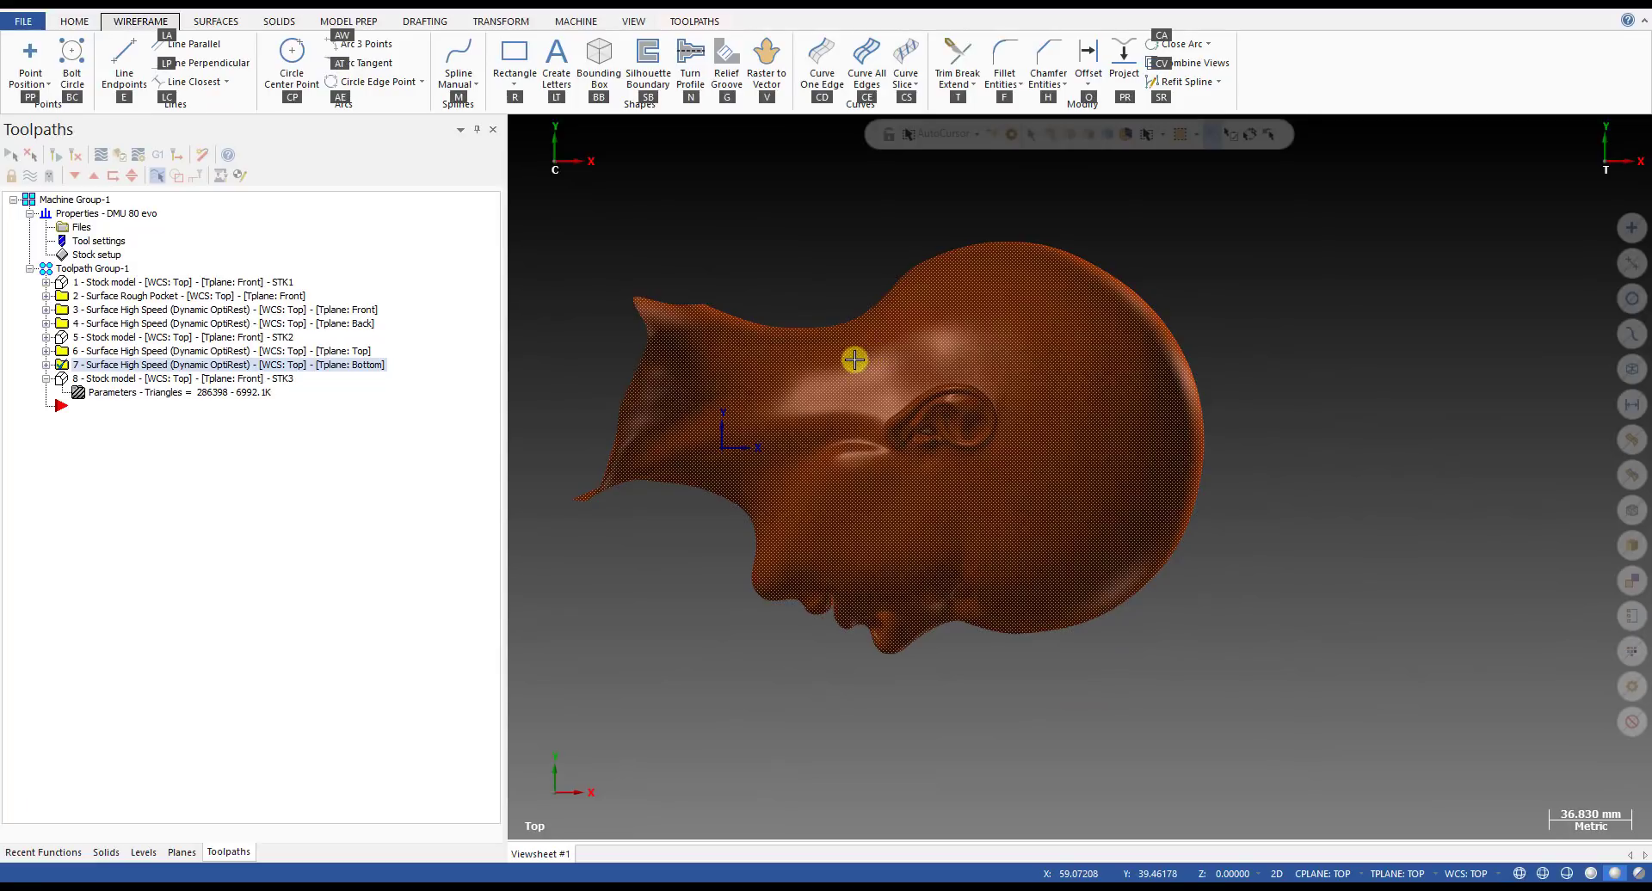
scroll(903, 409, up, 1)
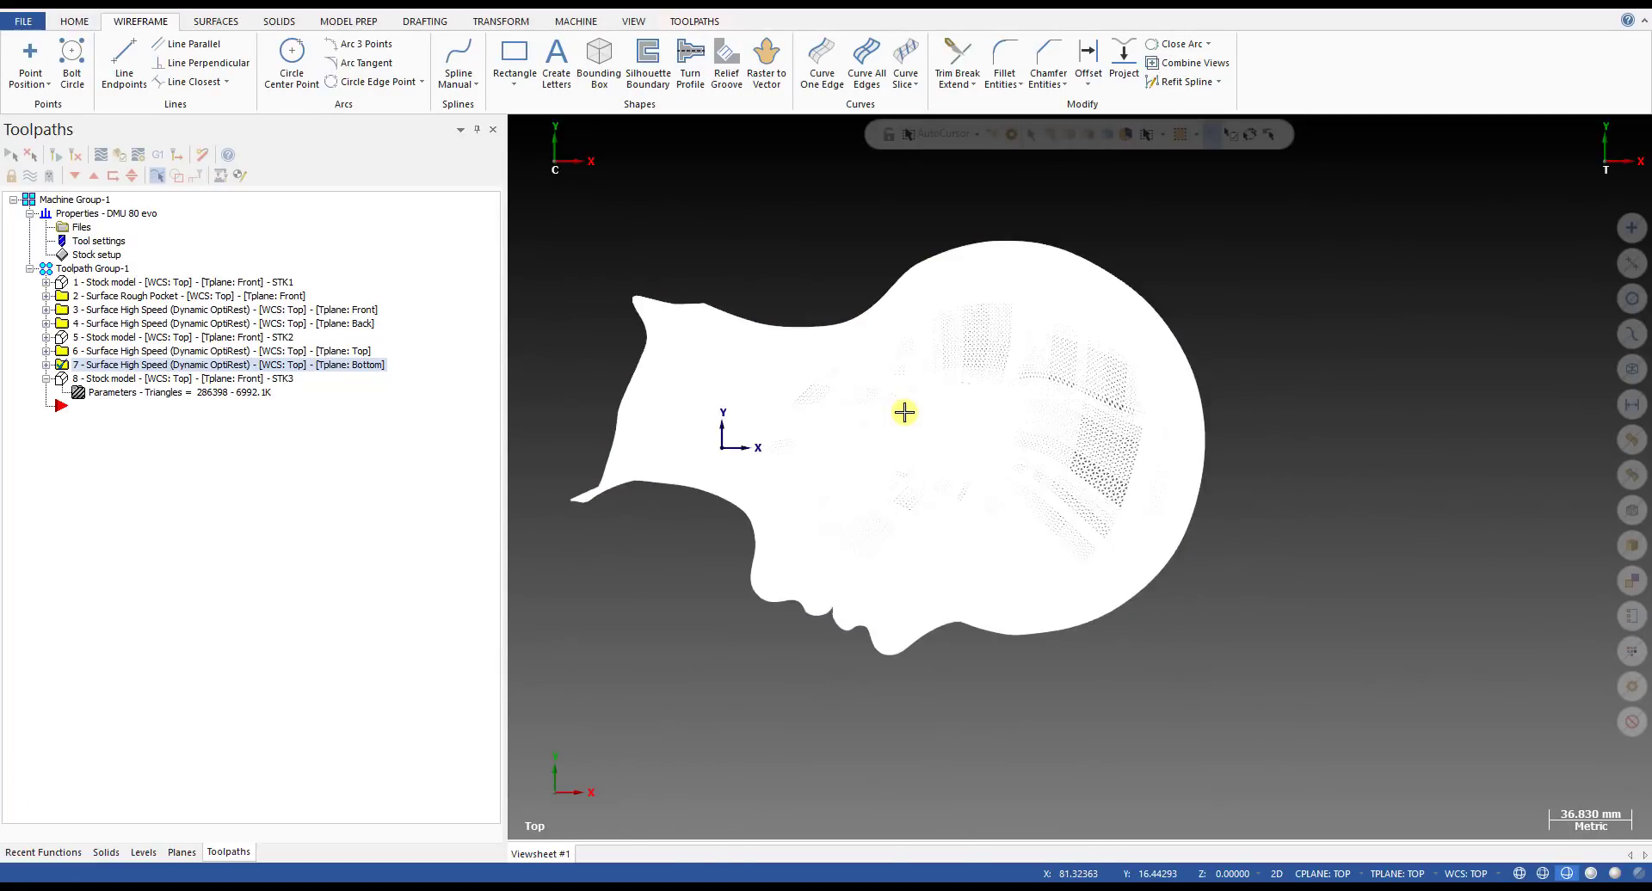
middle_drag(906, 442, 939, 322)
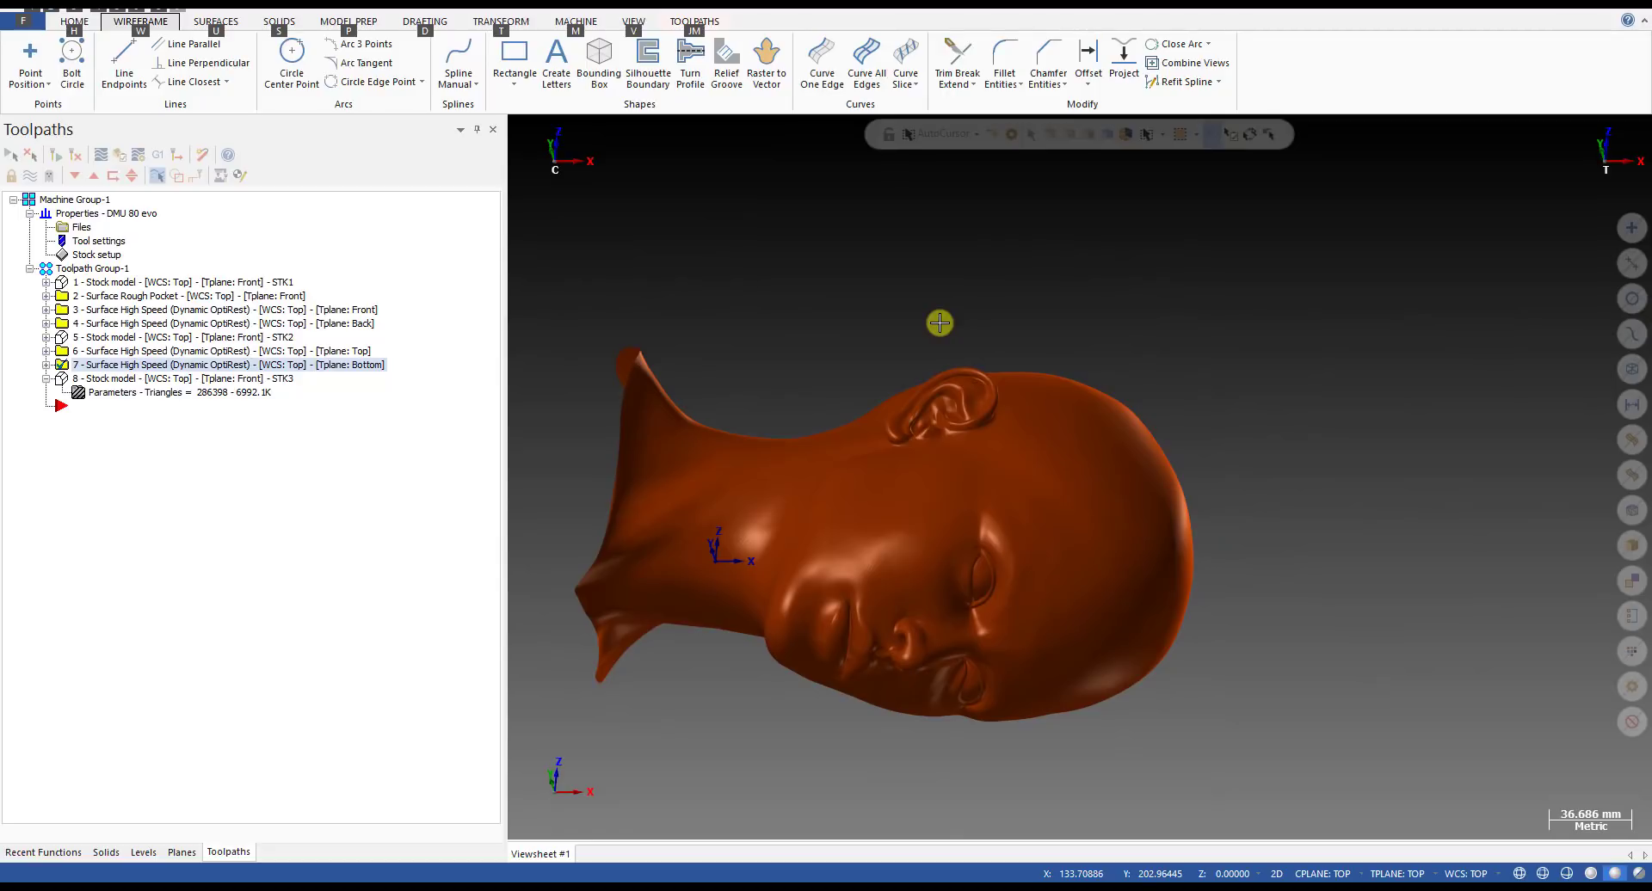
key(alt+1)
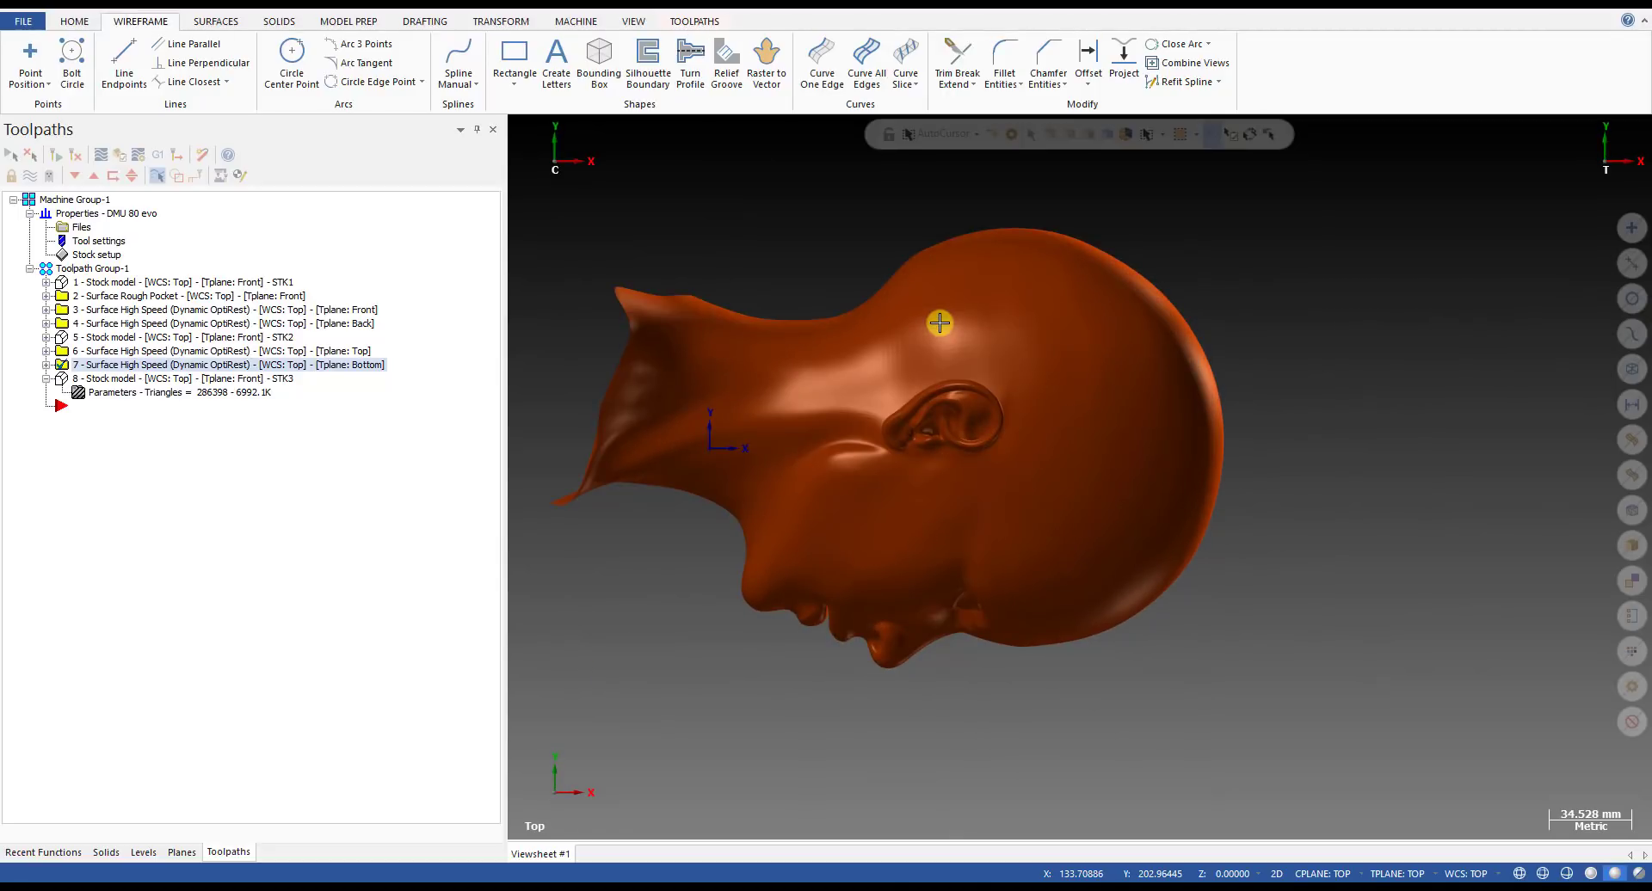
middle_drag(939, 323, 972, 555)
scroll(972, 554, up, 2)
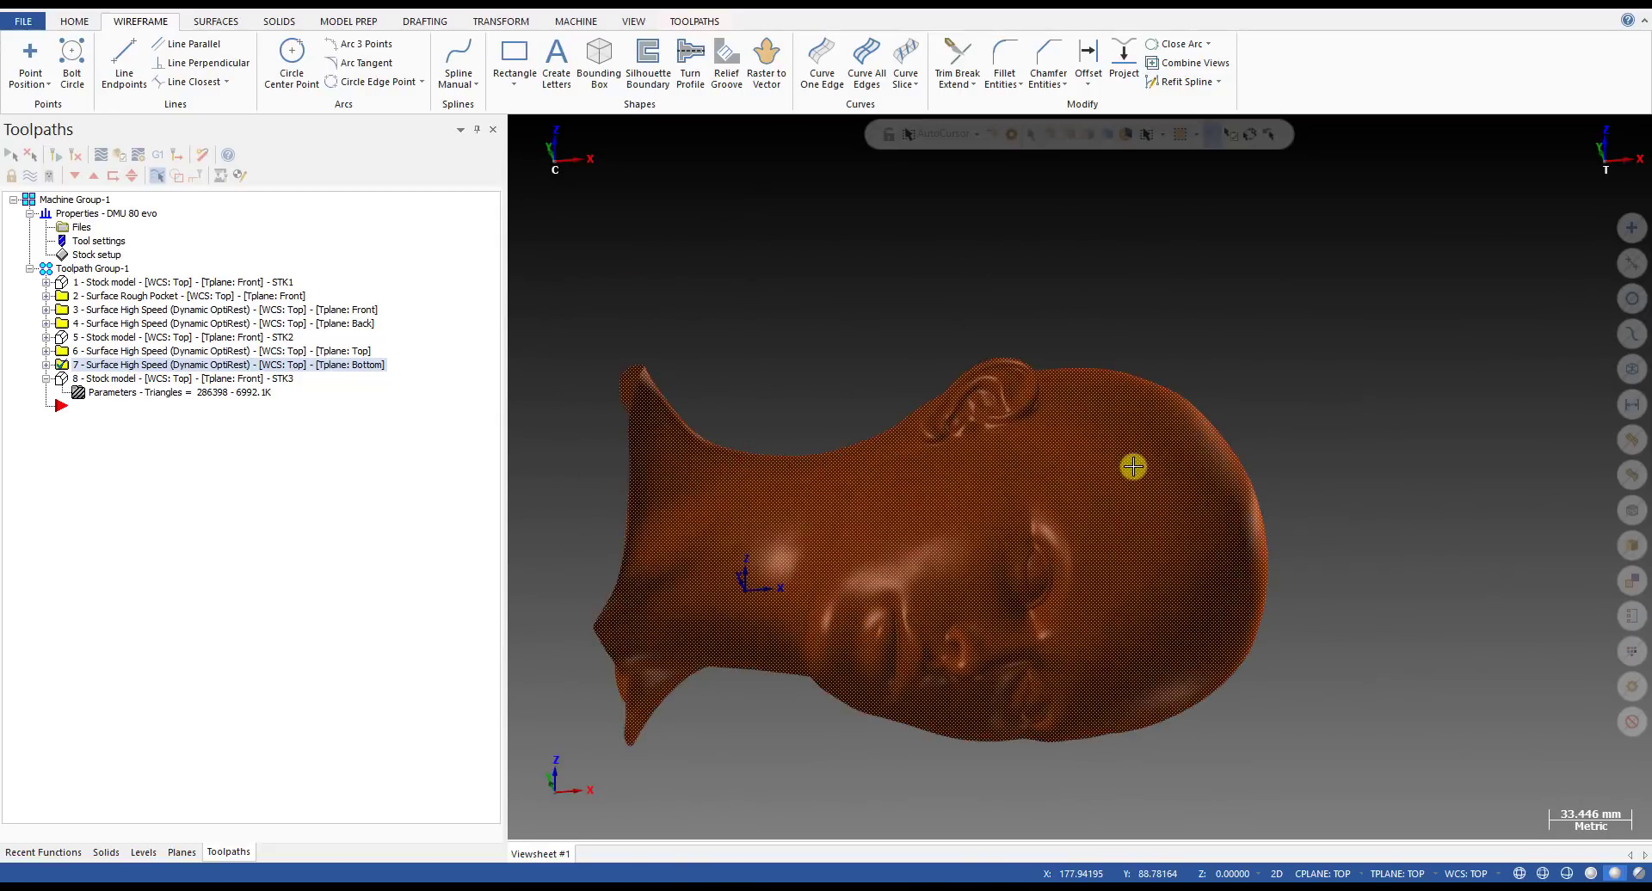
middle_drag(1247, 453, 986, 379)
scroll(987, 379, up, 1)
click(986, 430)
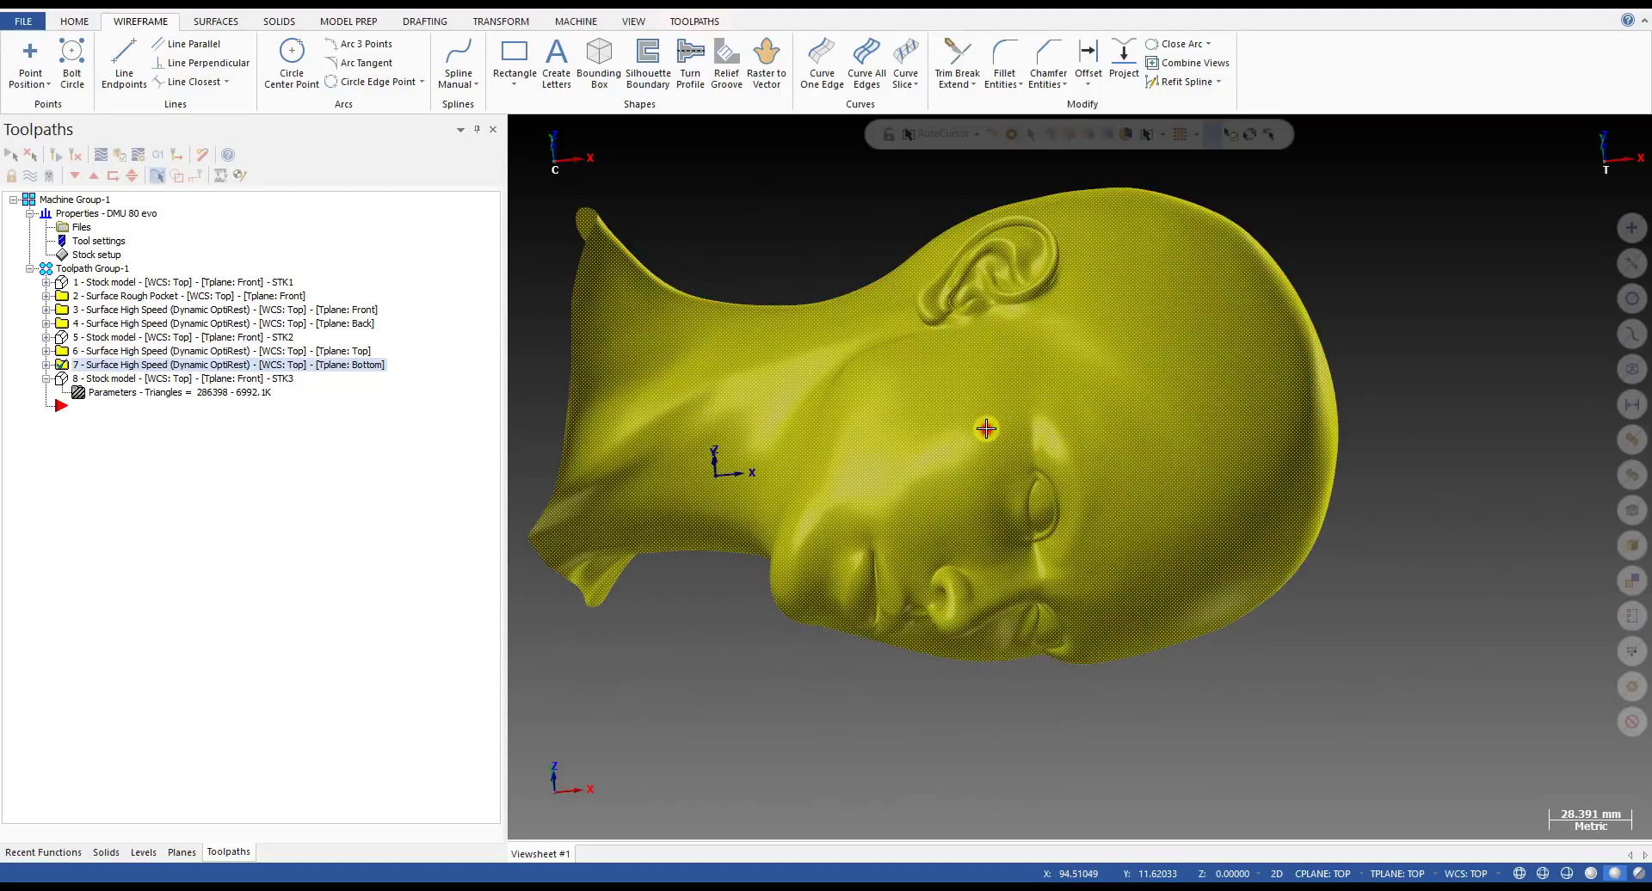
key(Escape)
key(alt+2)
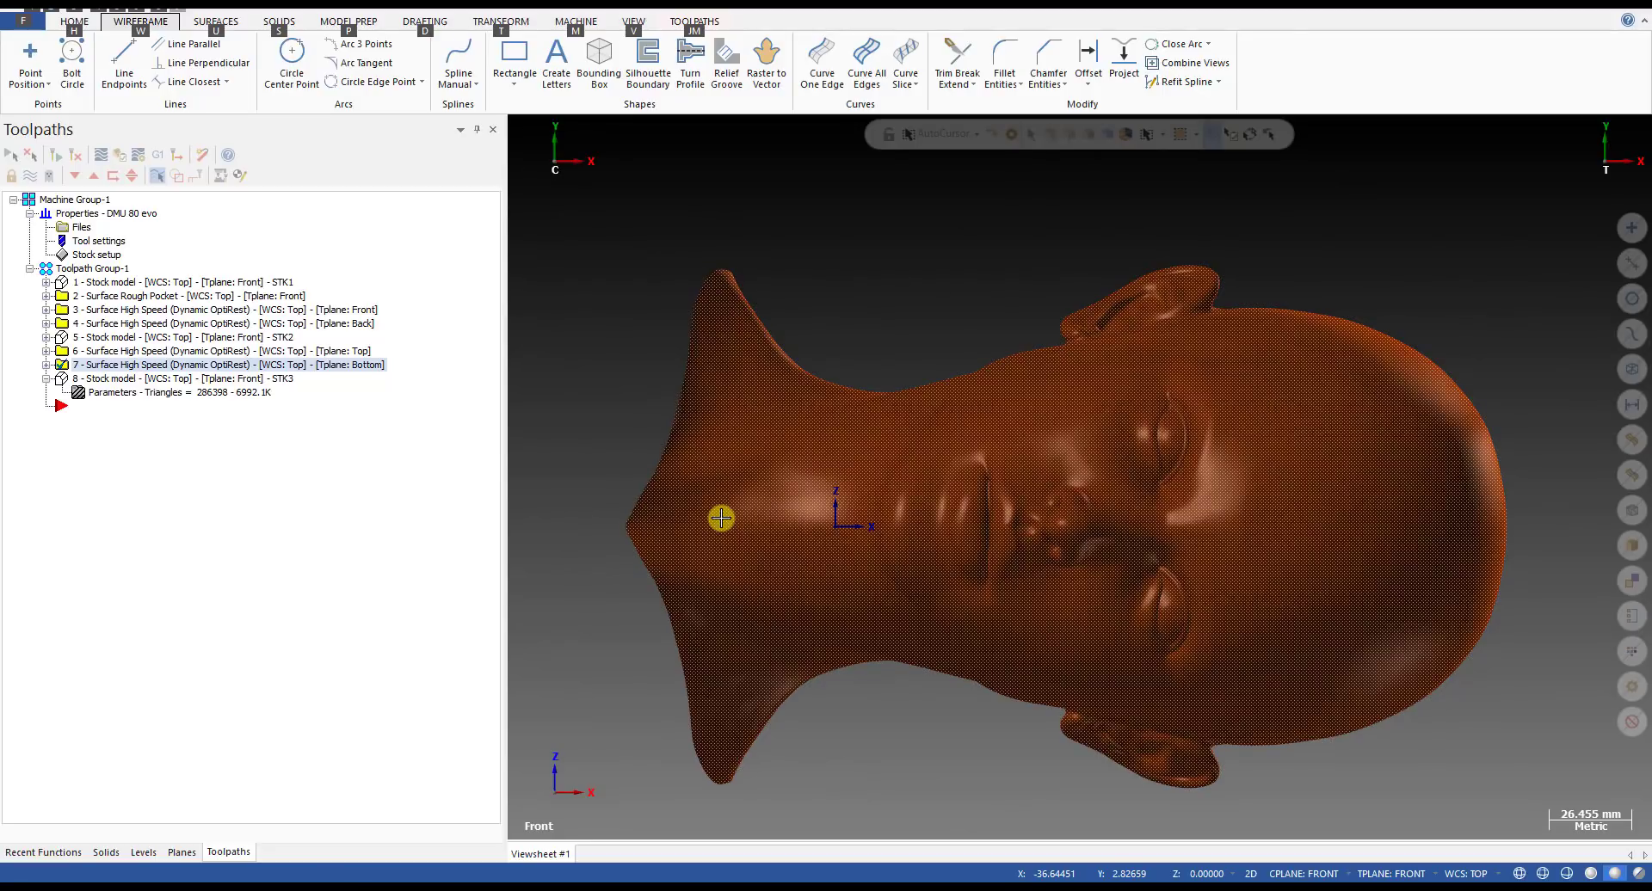
scroll(740, 339, down, 2)
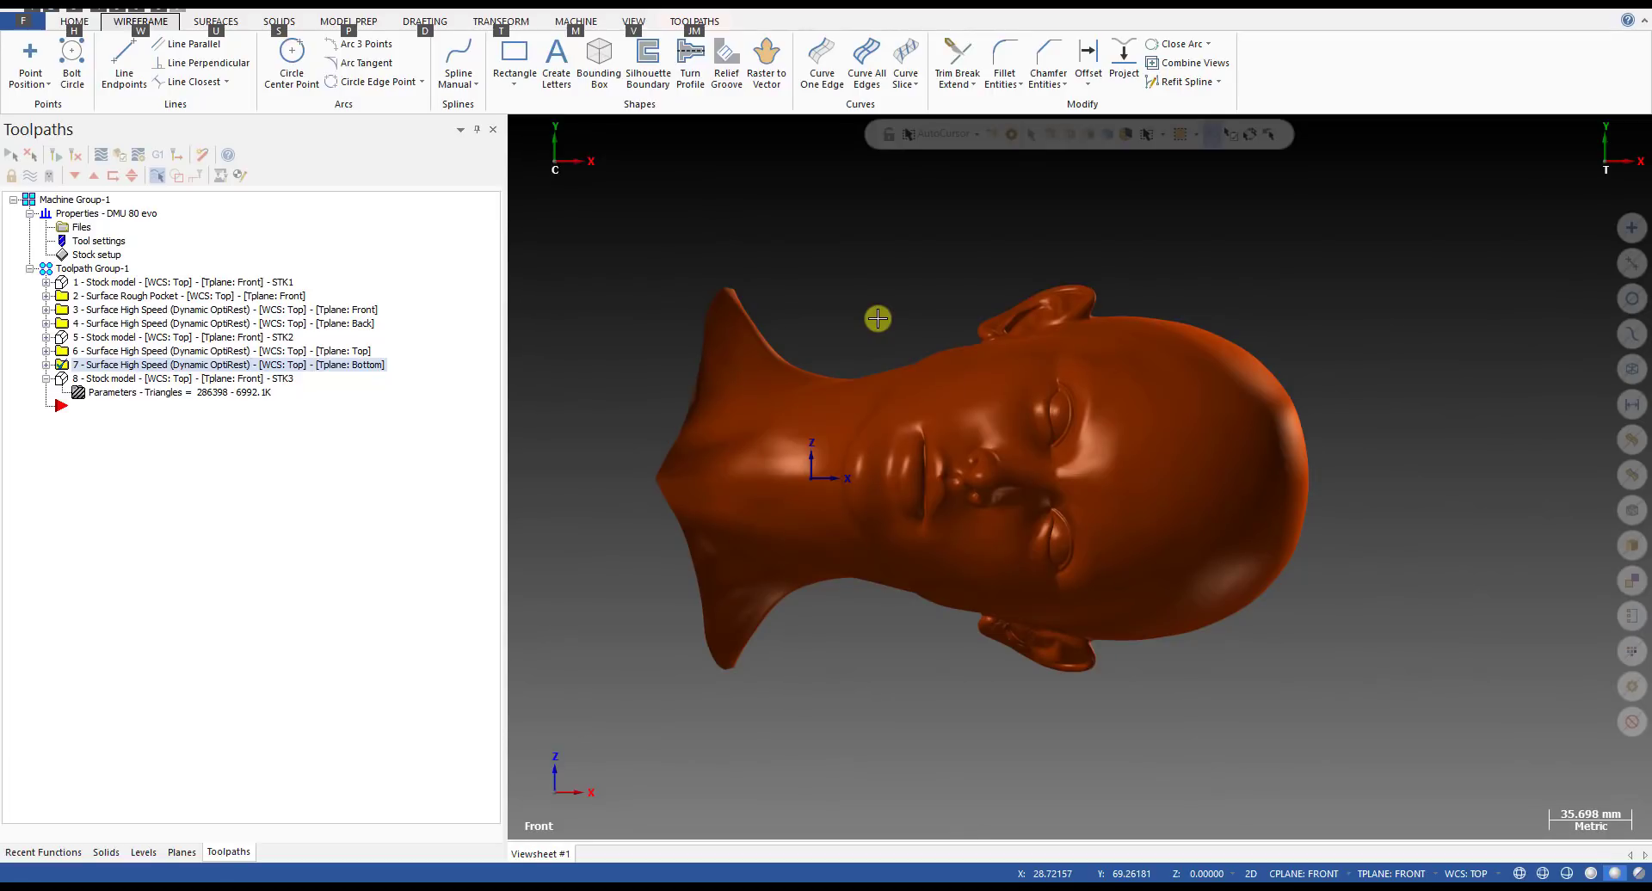
middle_drag(936, 430, 992, 467)
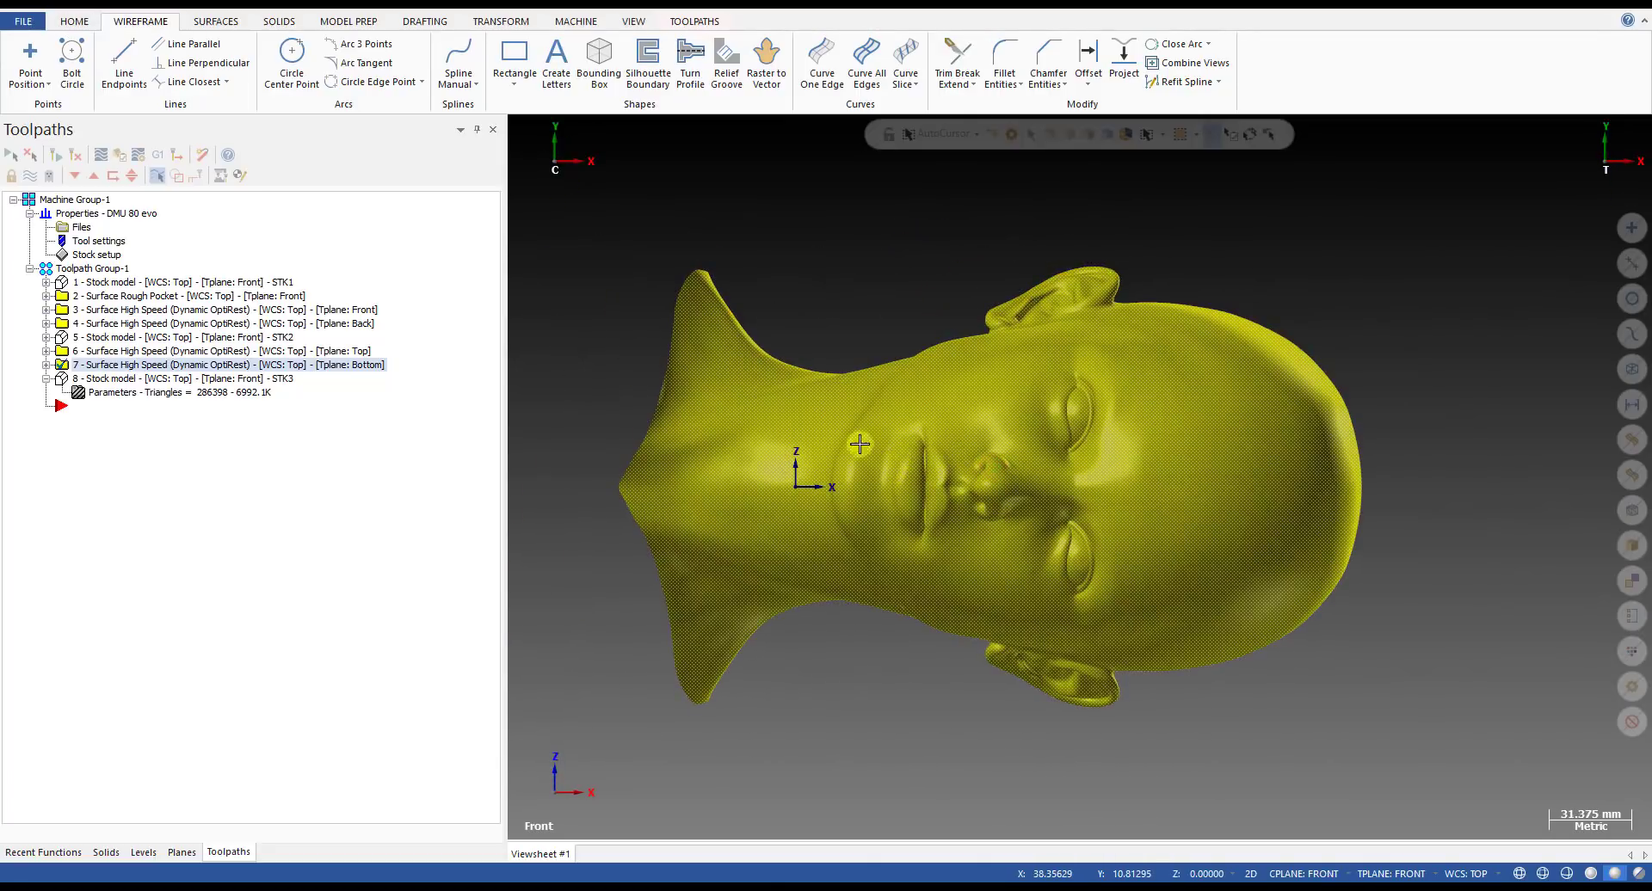
scroll(811, 434, down, 5)
middle_drag(977, 446, 989, 473)
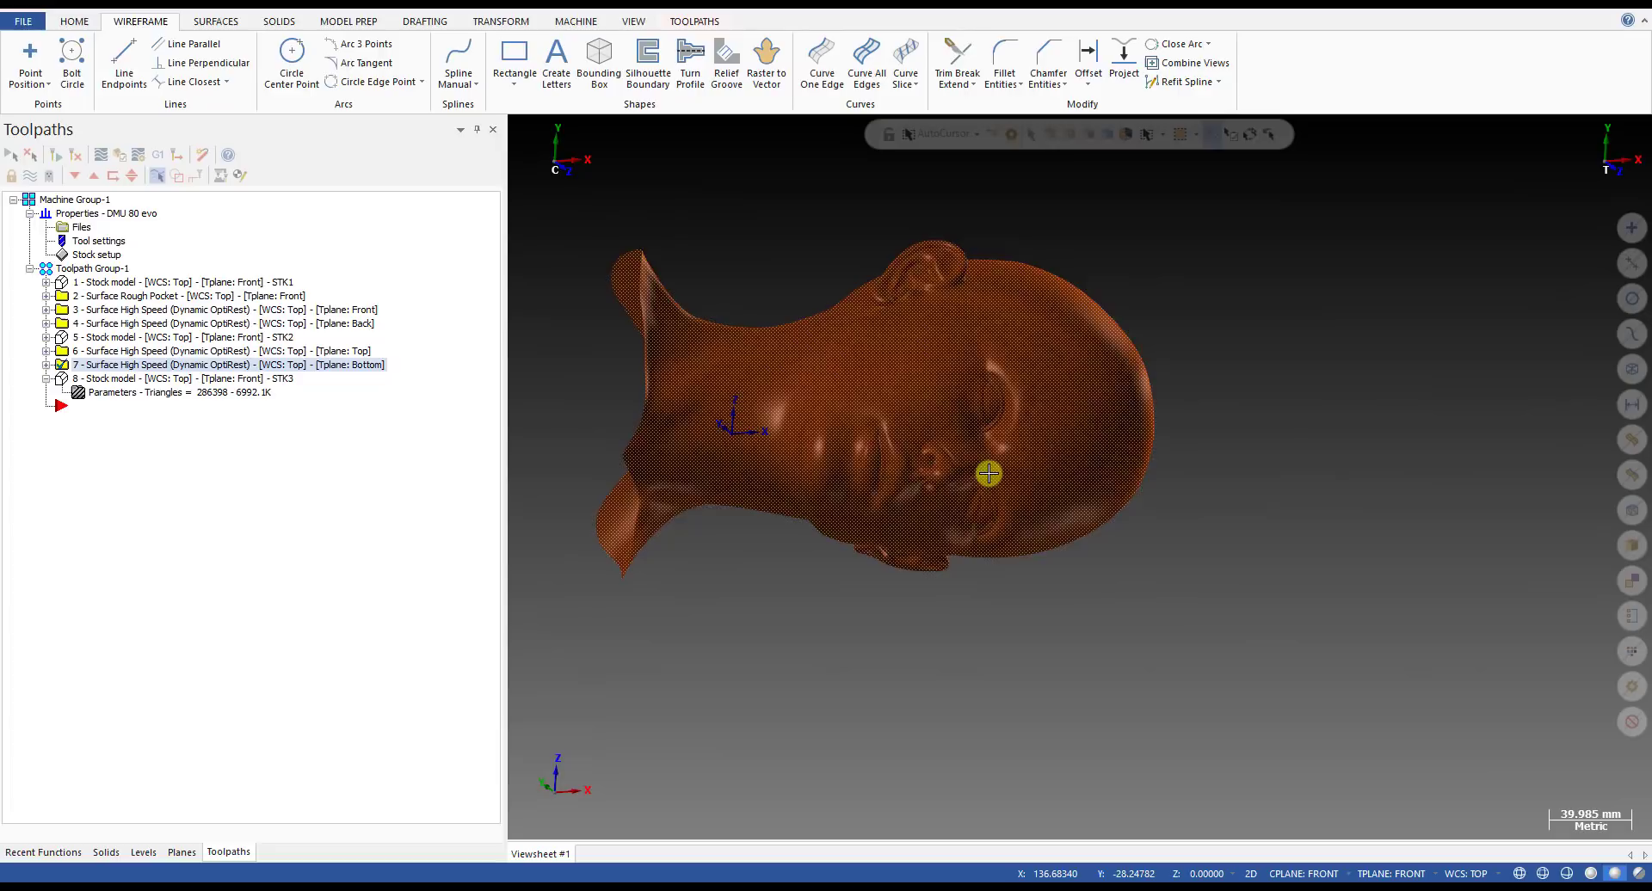
- Inspect the head's mesh up close around the mouth with shading off, and restore the shaded front view
key(alt+s)
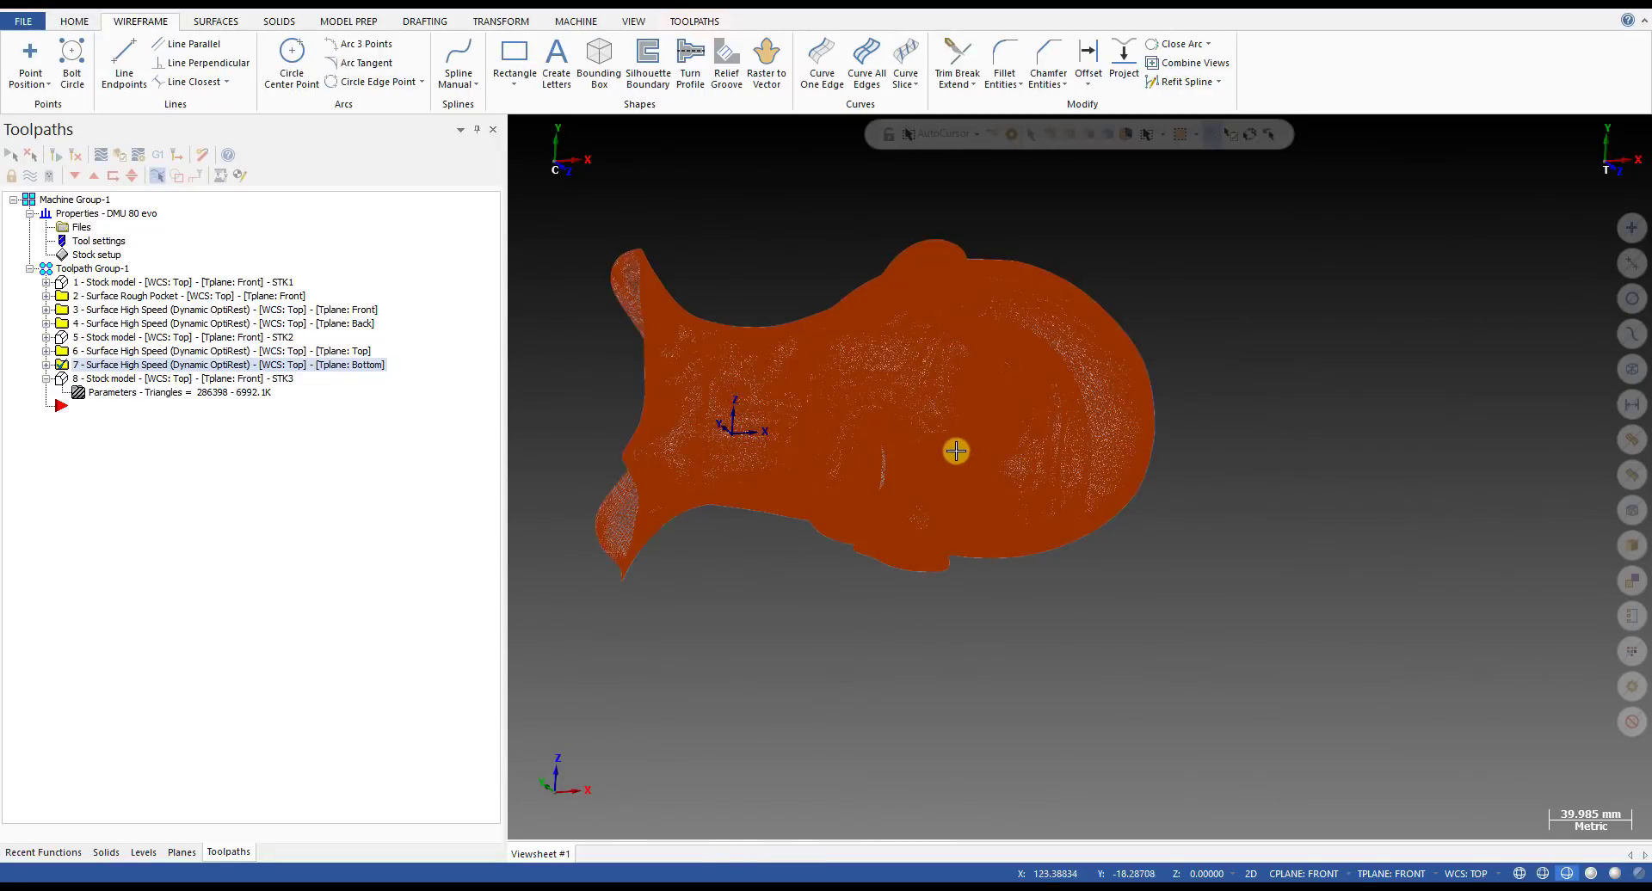
scroll(873, 408, up, 10)
middle_drag(954, 431, 860, 407)
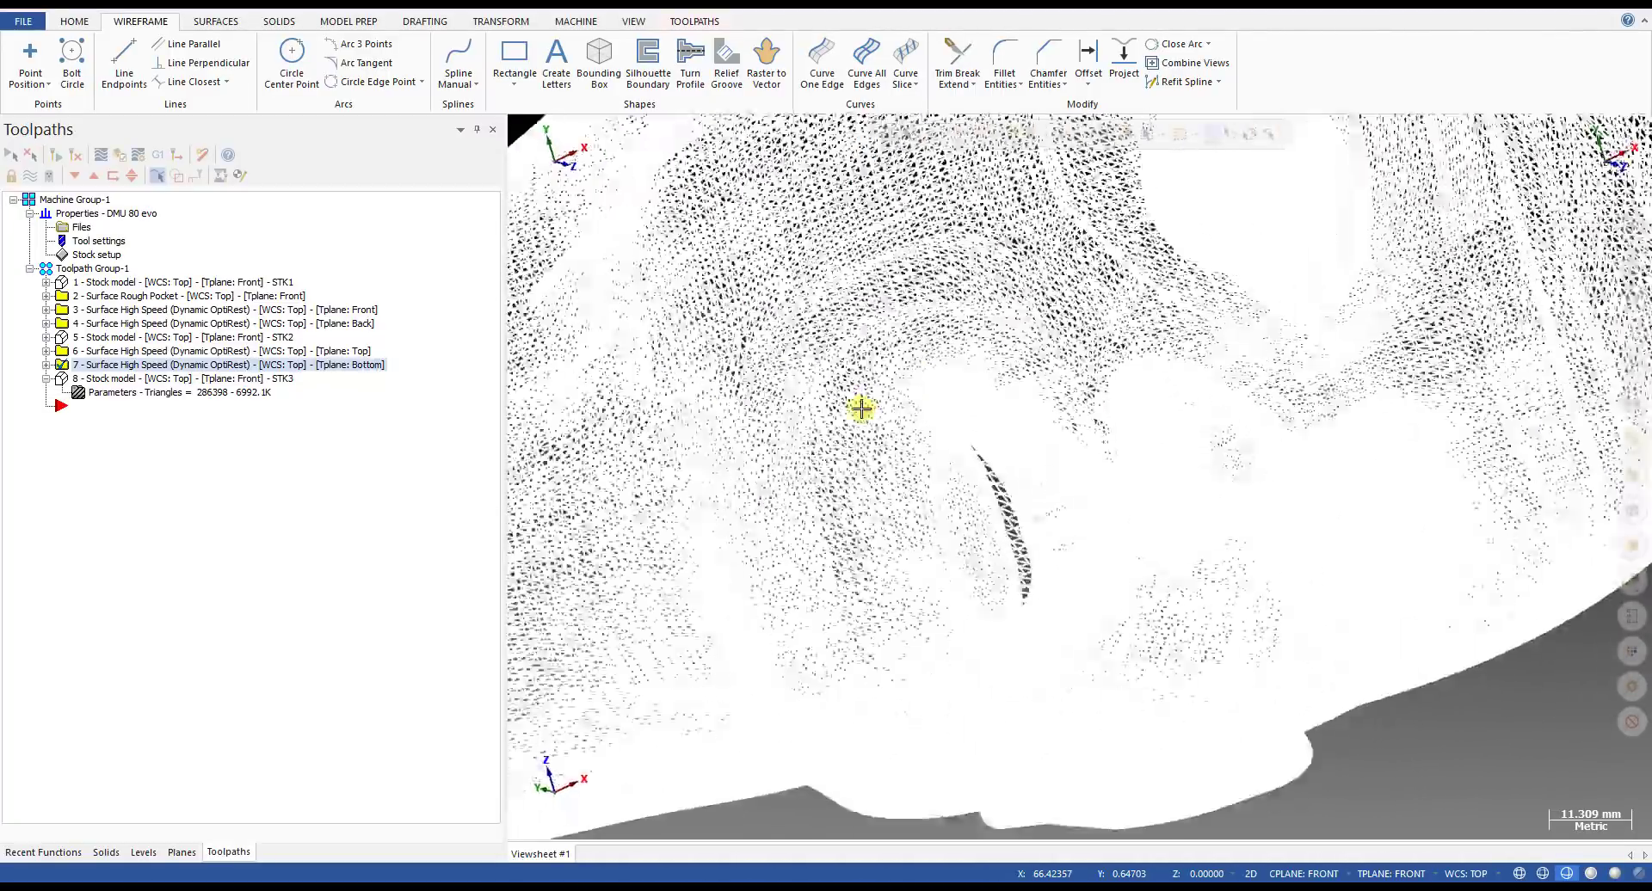
key(alt+s)
key(alt+1)
key(alt+2)
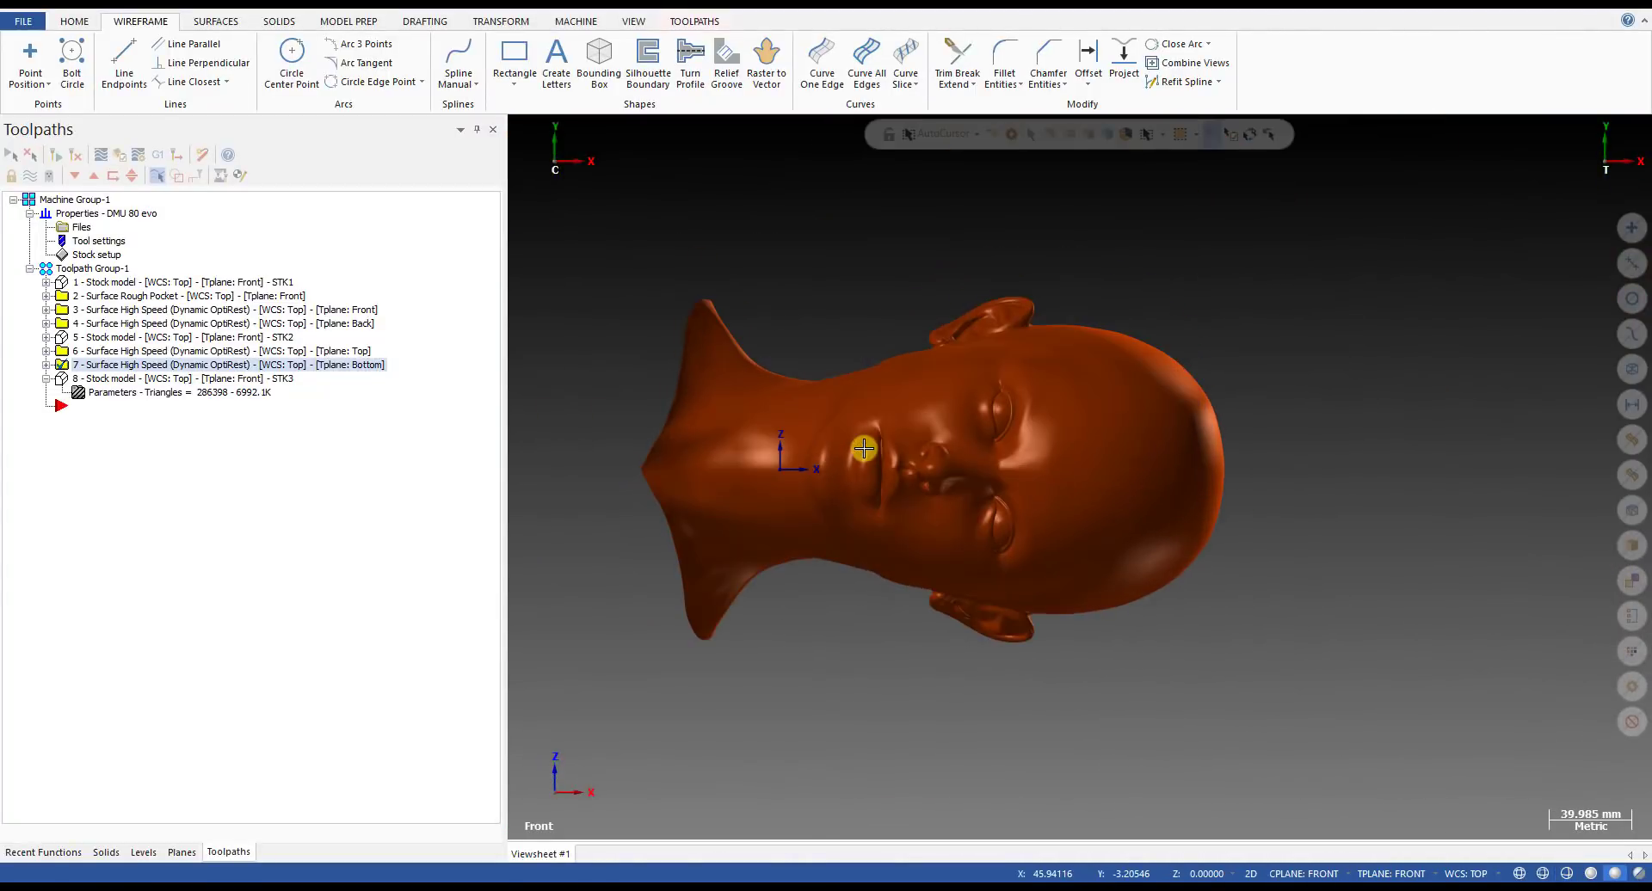
key(alt)
scroll(864, 448, up, 2)
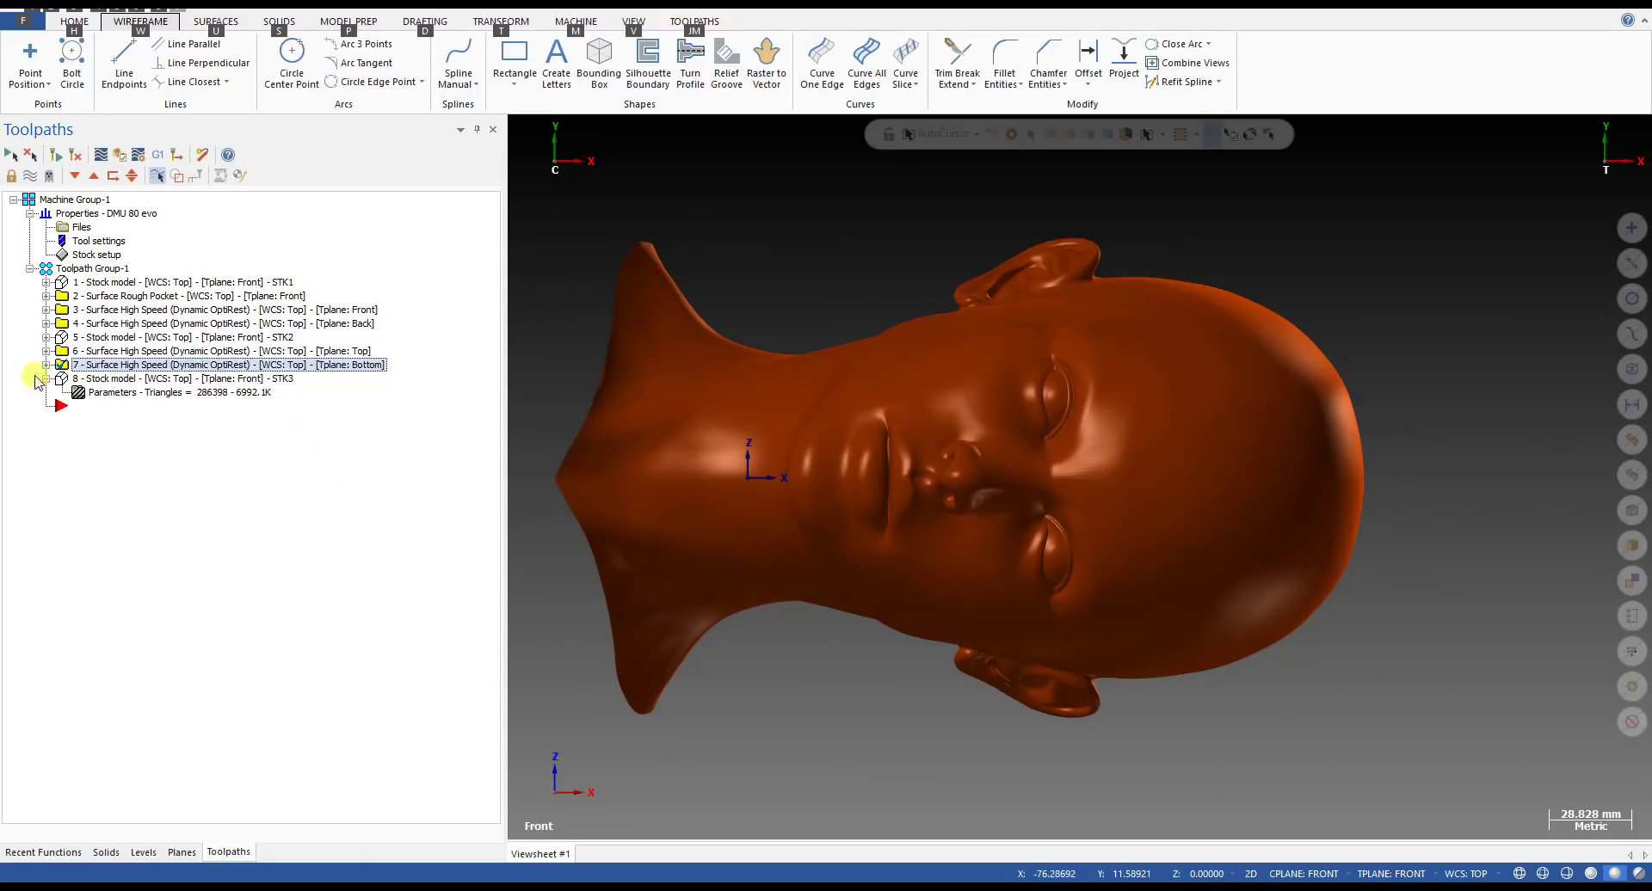
- Check the drive surface selection of operation 7, the Dynamic OptiRest toolpath on the Bottom plane, leaving it as is
click(47, 365)
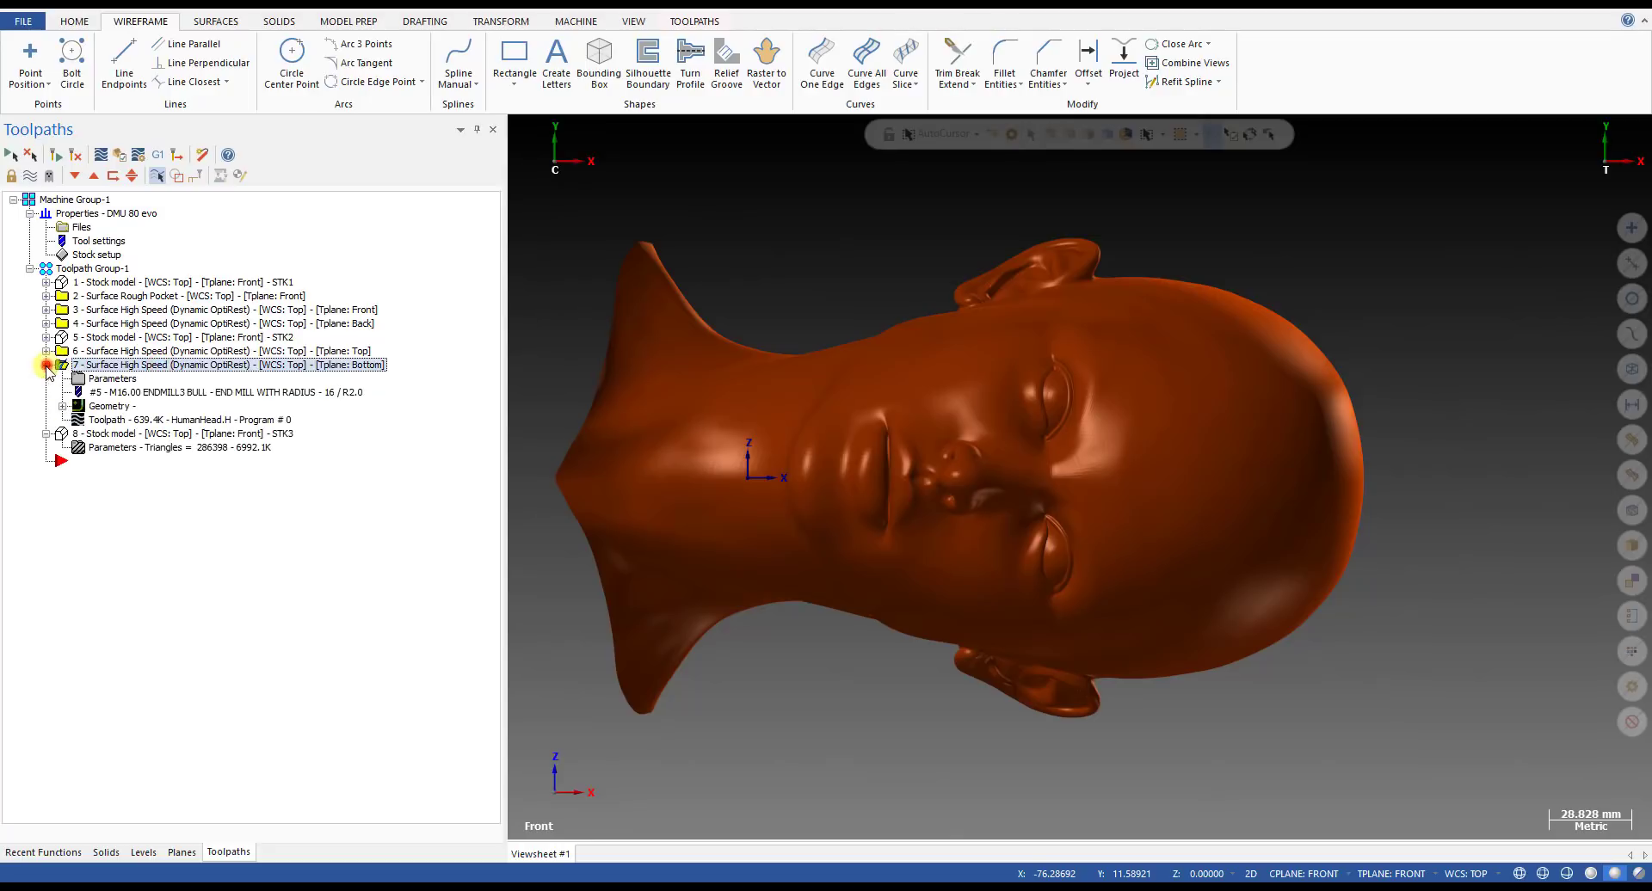
click(109, 406)
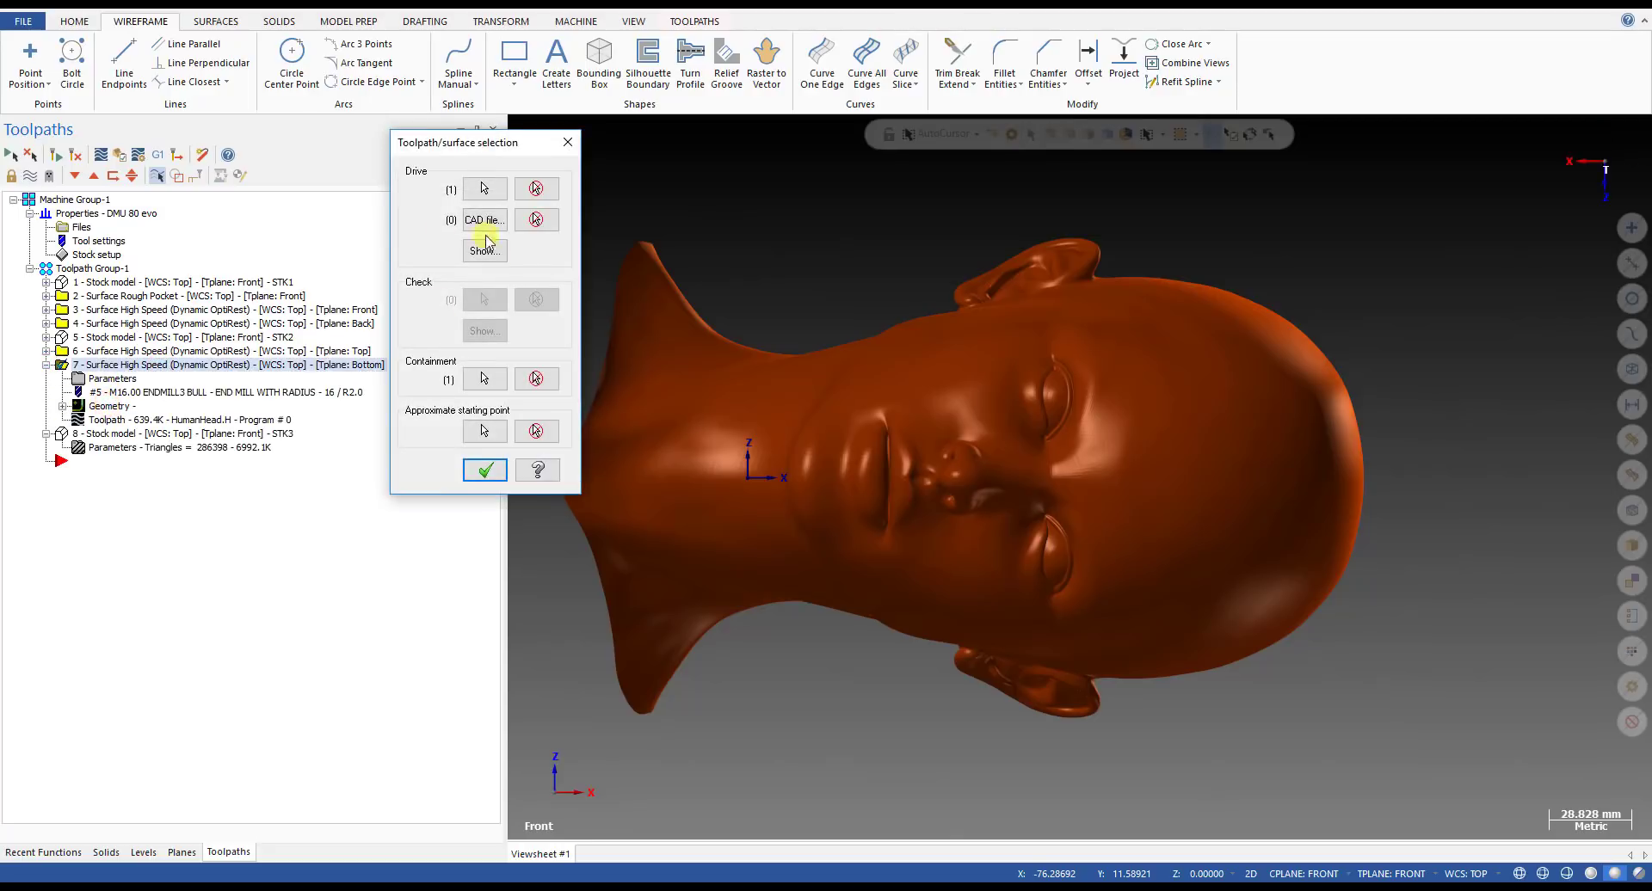
click(484, 188)
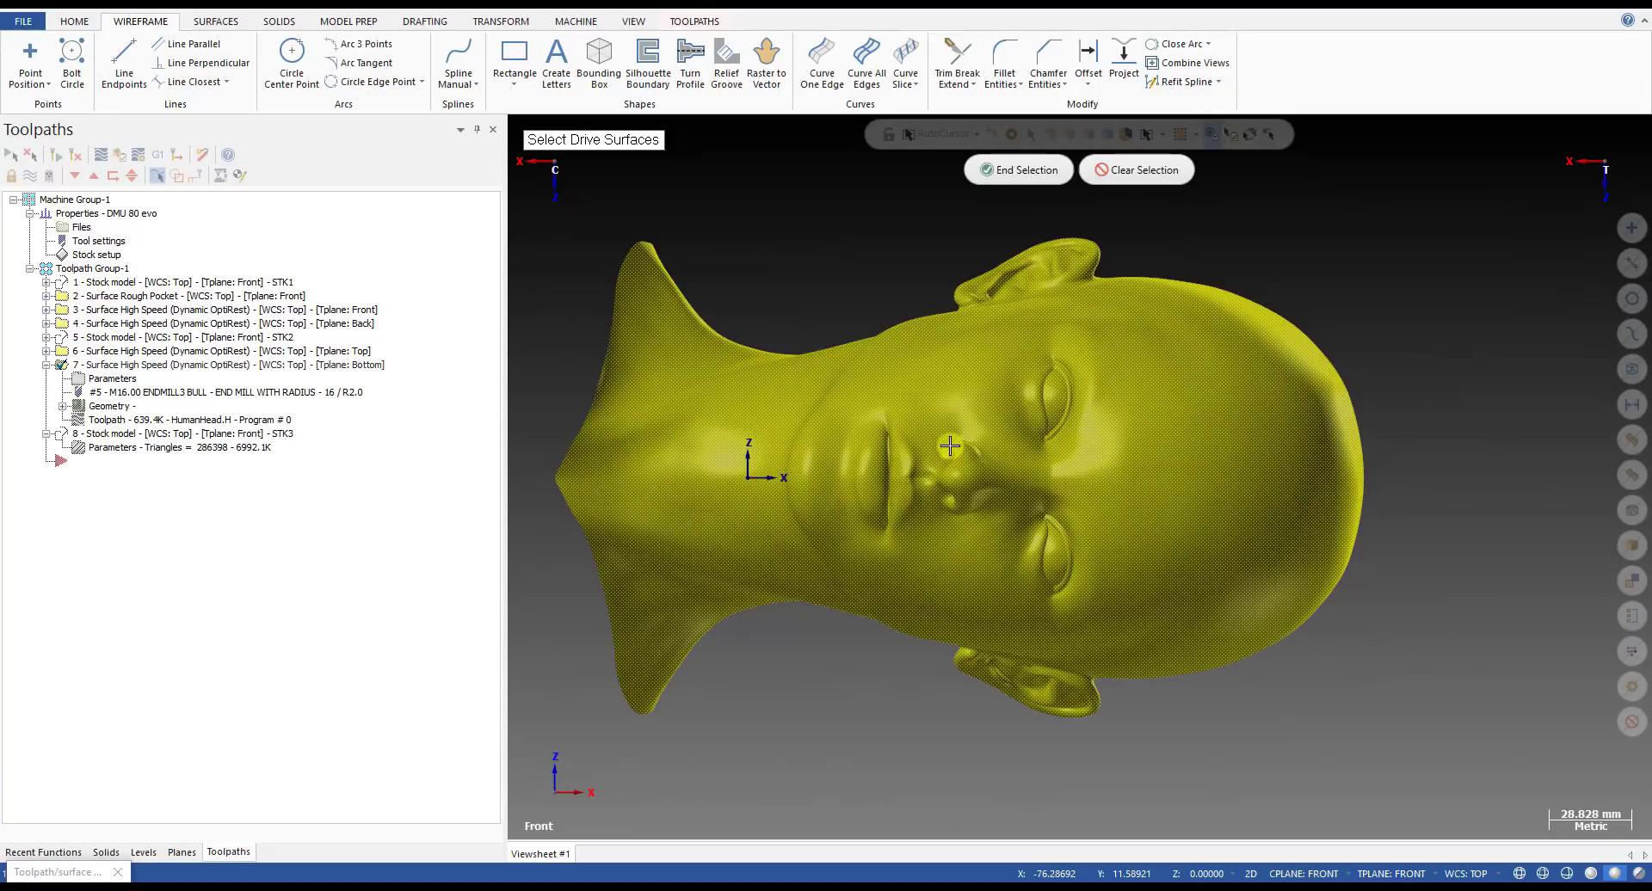
key(Return)
key(Return)
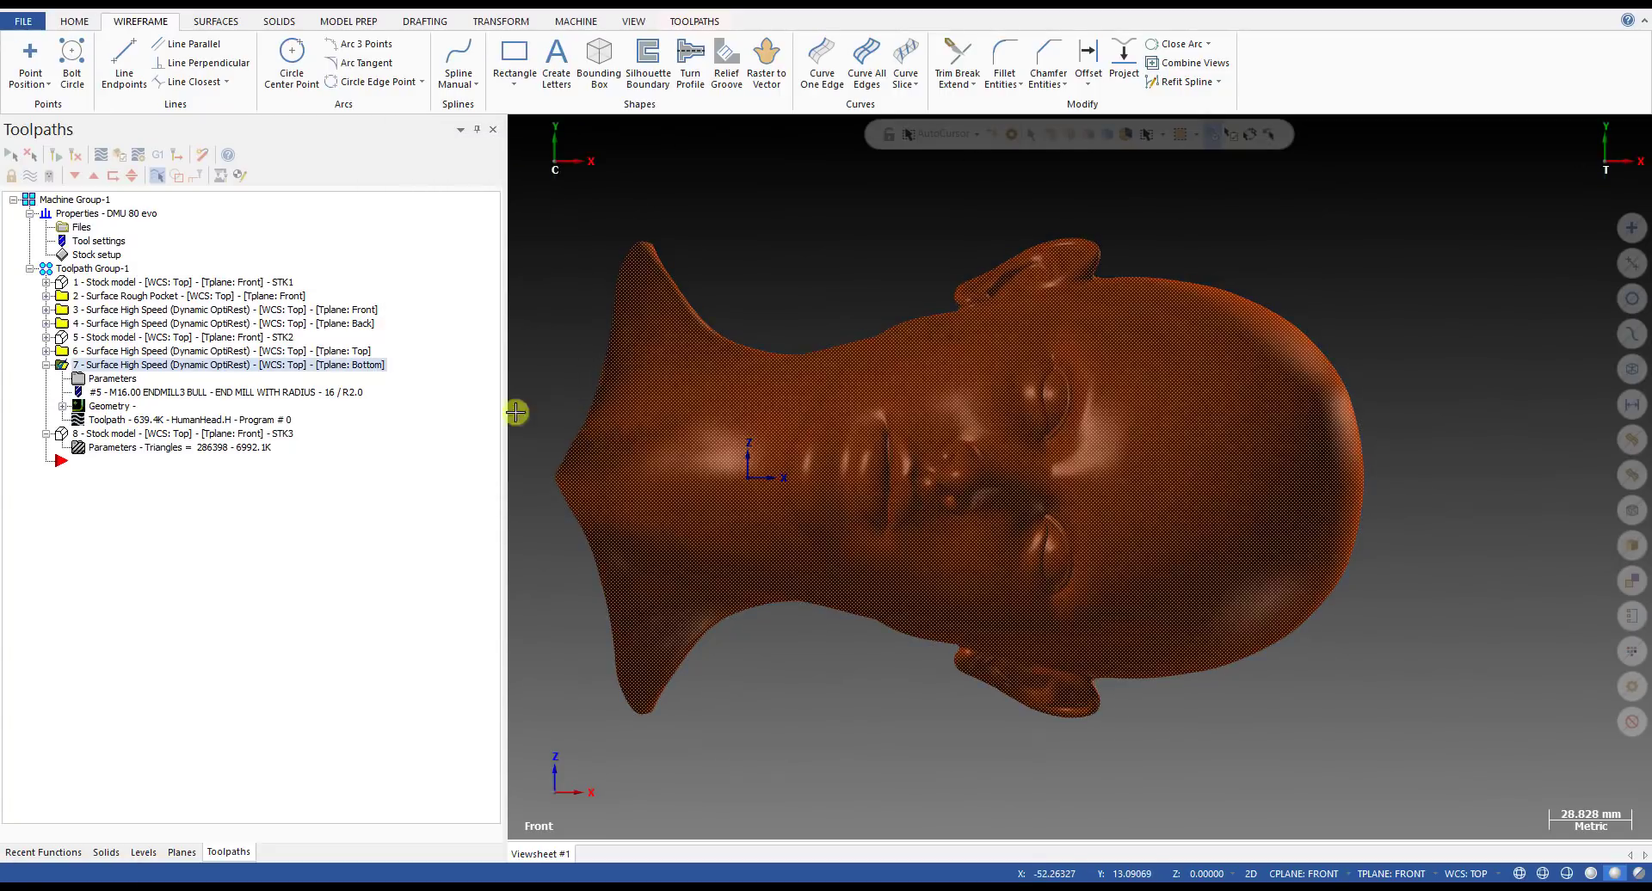
click(45, 364)
click(145, 351)
click(144, 364)
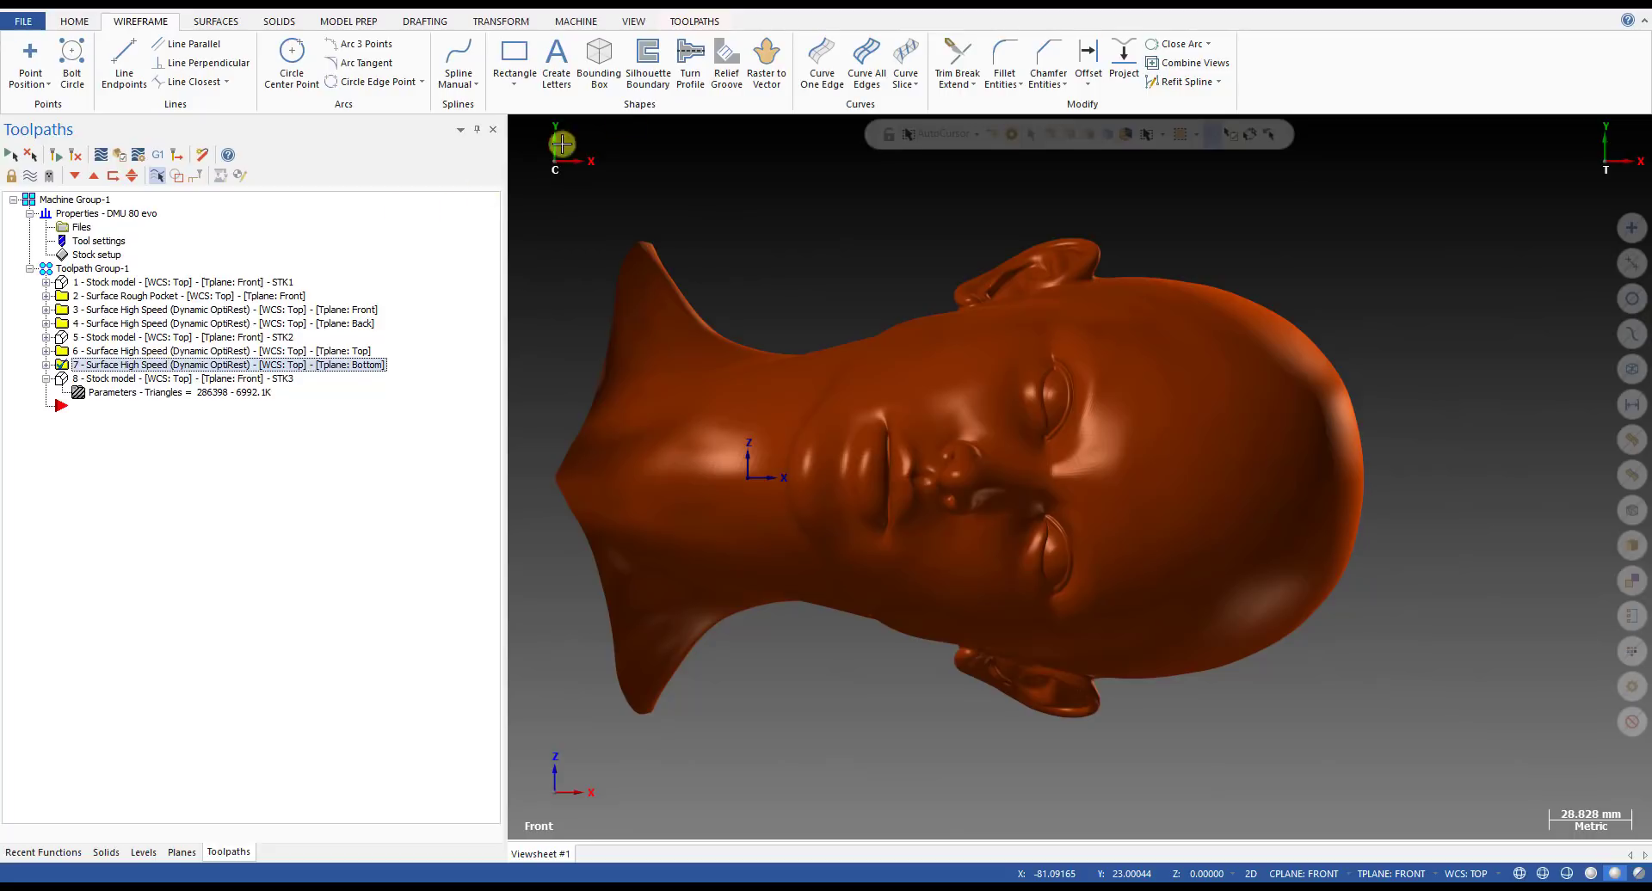
- Review the available multiaxis Pattern and Application toolpath types for machining the head
click(703, 23)
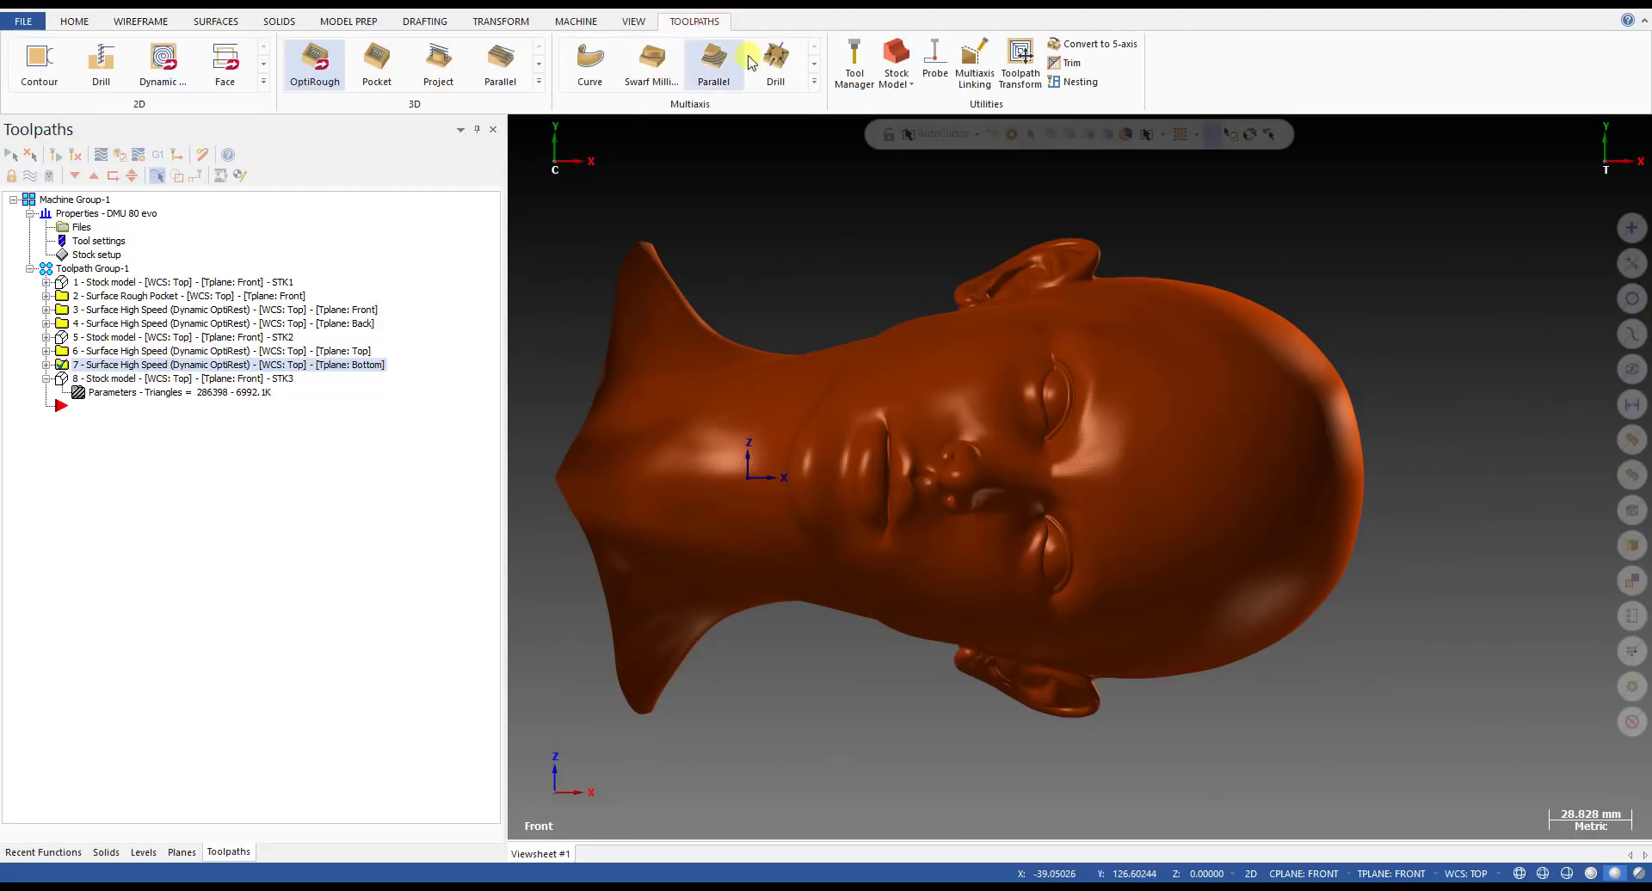
click(813, 83)
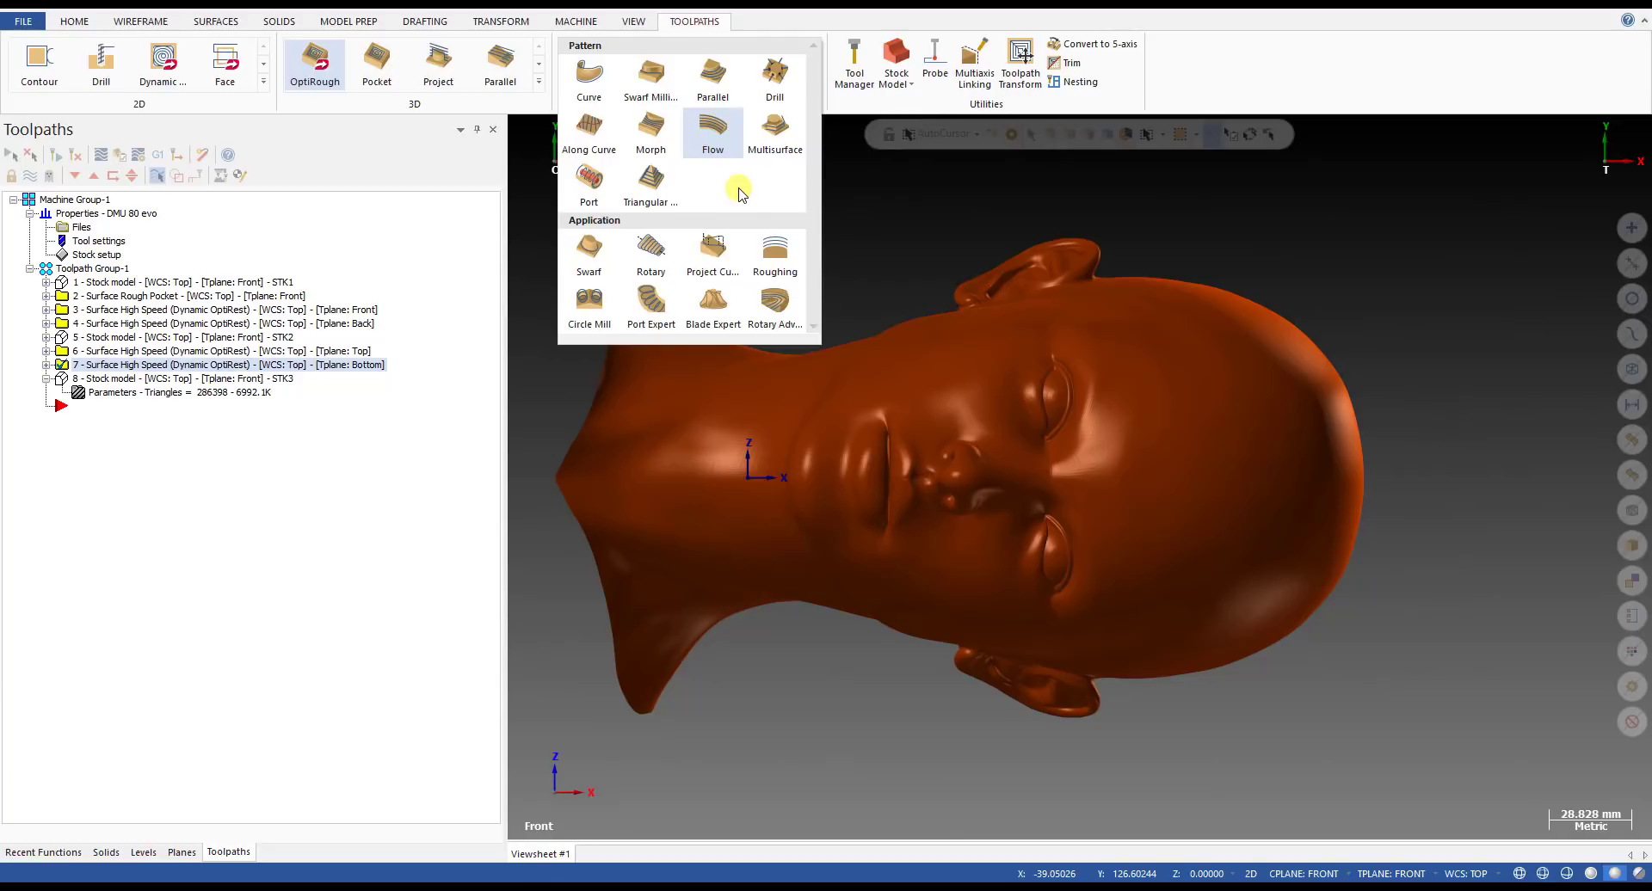
click(929, 189)
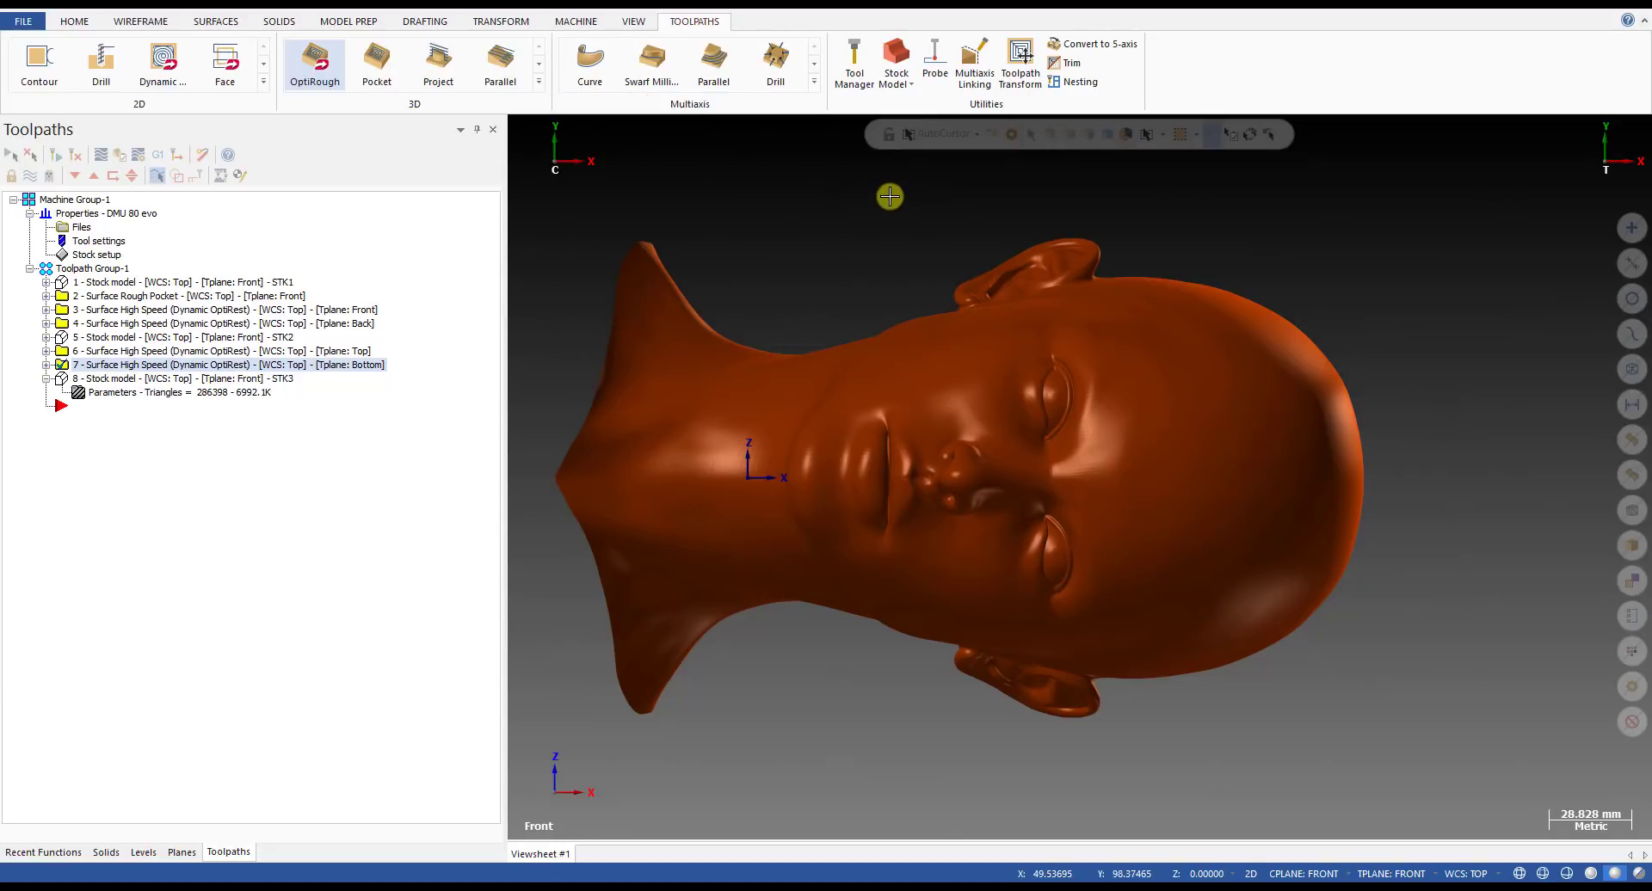
click(813, 82)
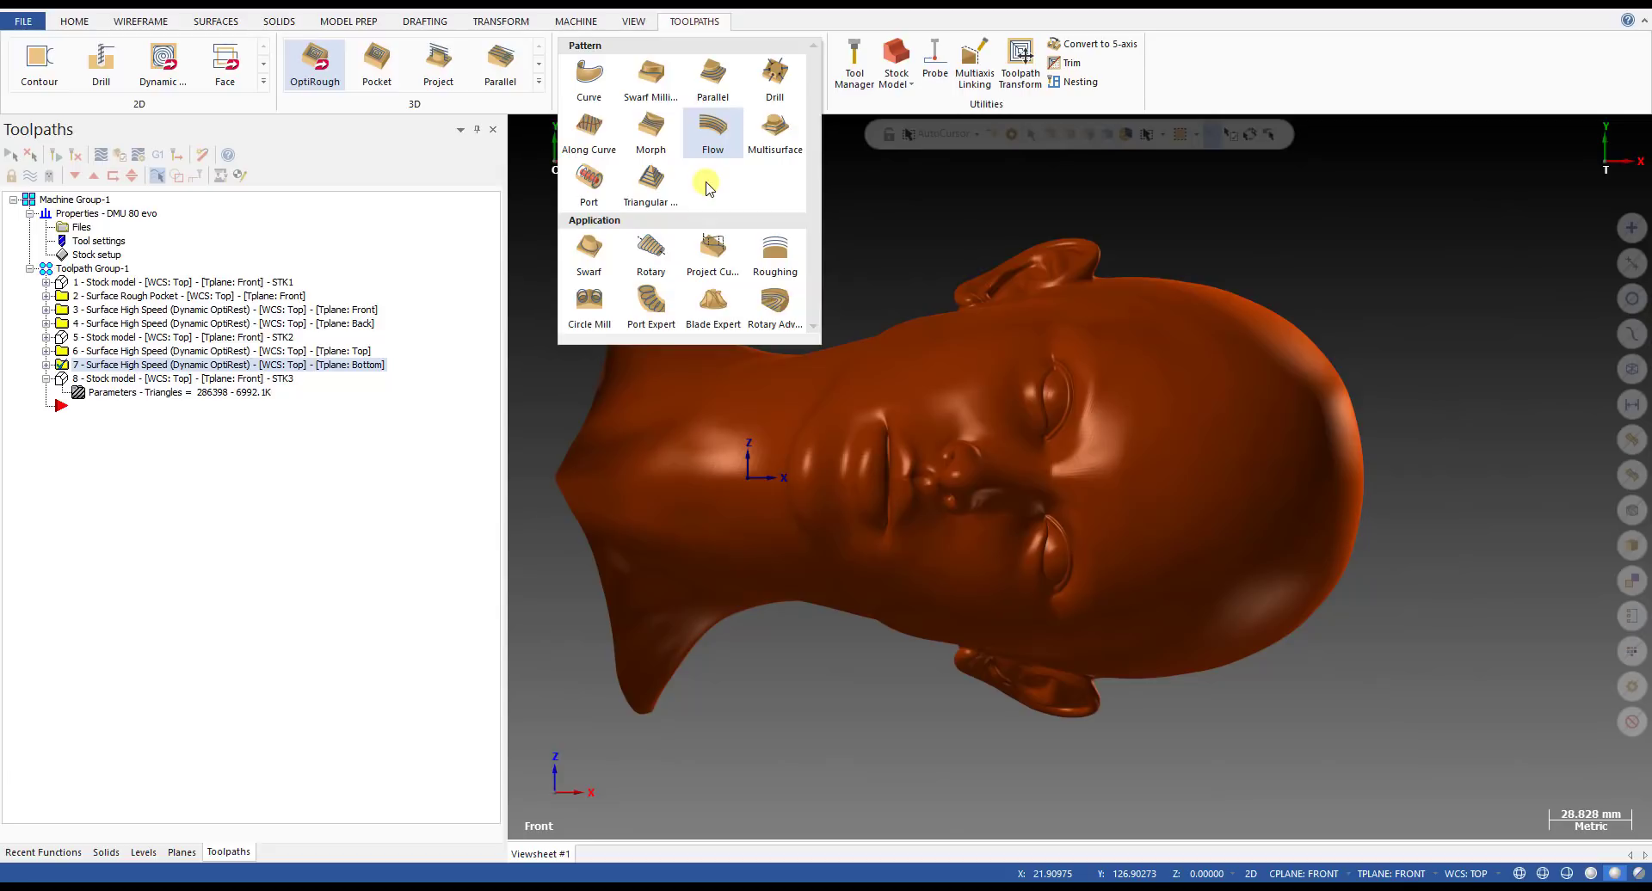
click(867, 265)
scroll(868, 275, down, 3)
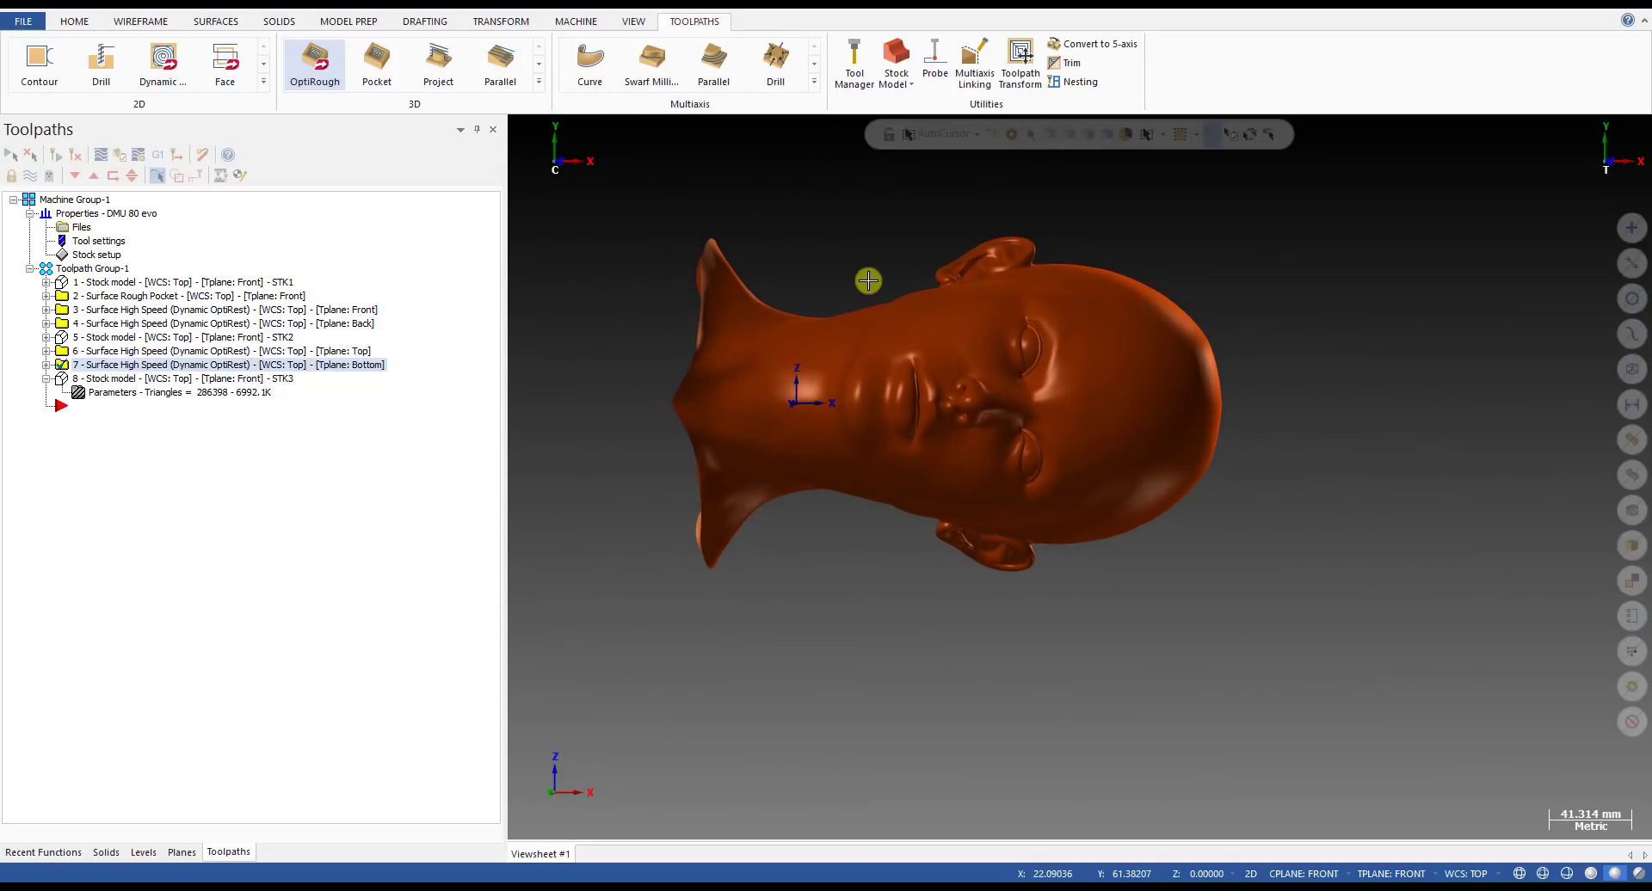
key(alt)
scroll(800, 306, up, 3)
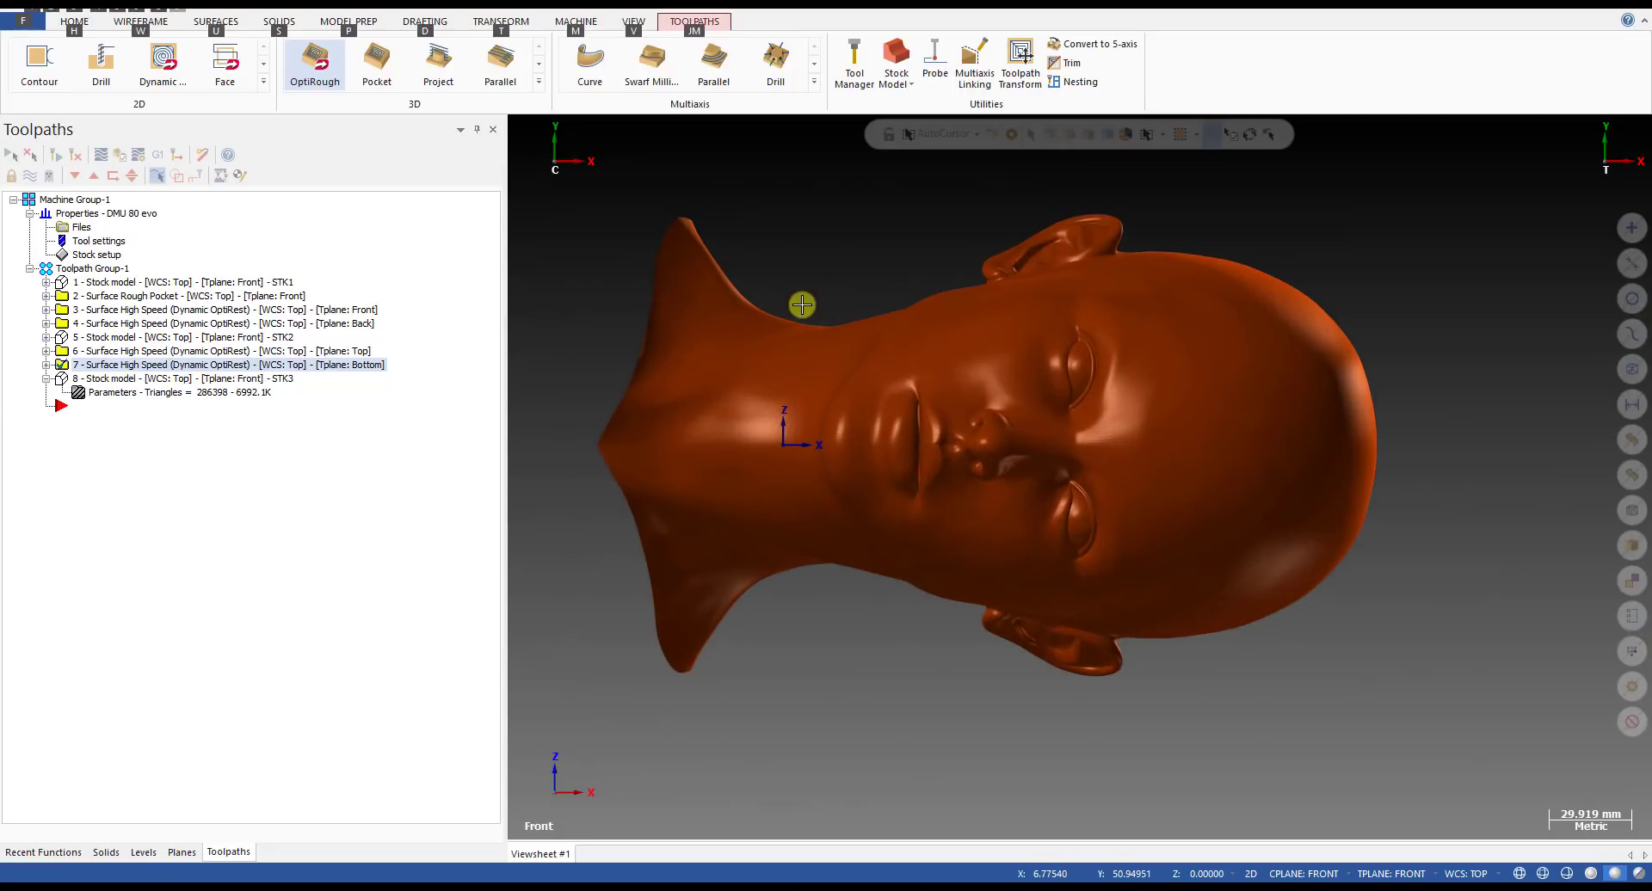
click(814, 81)
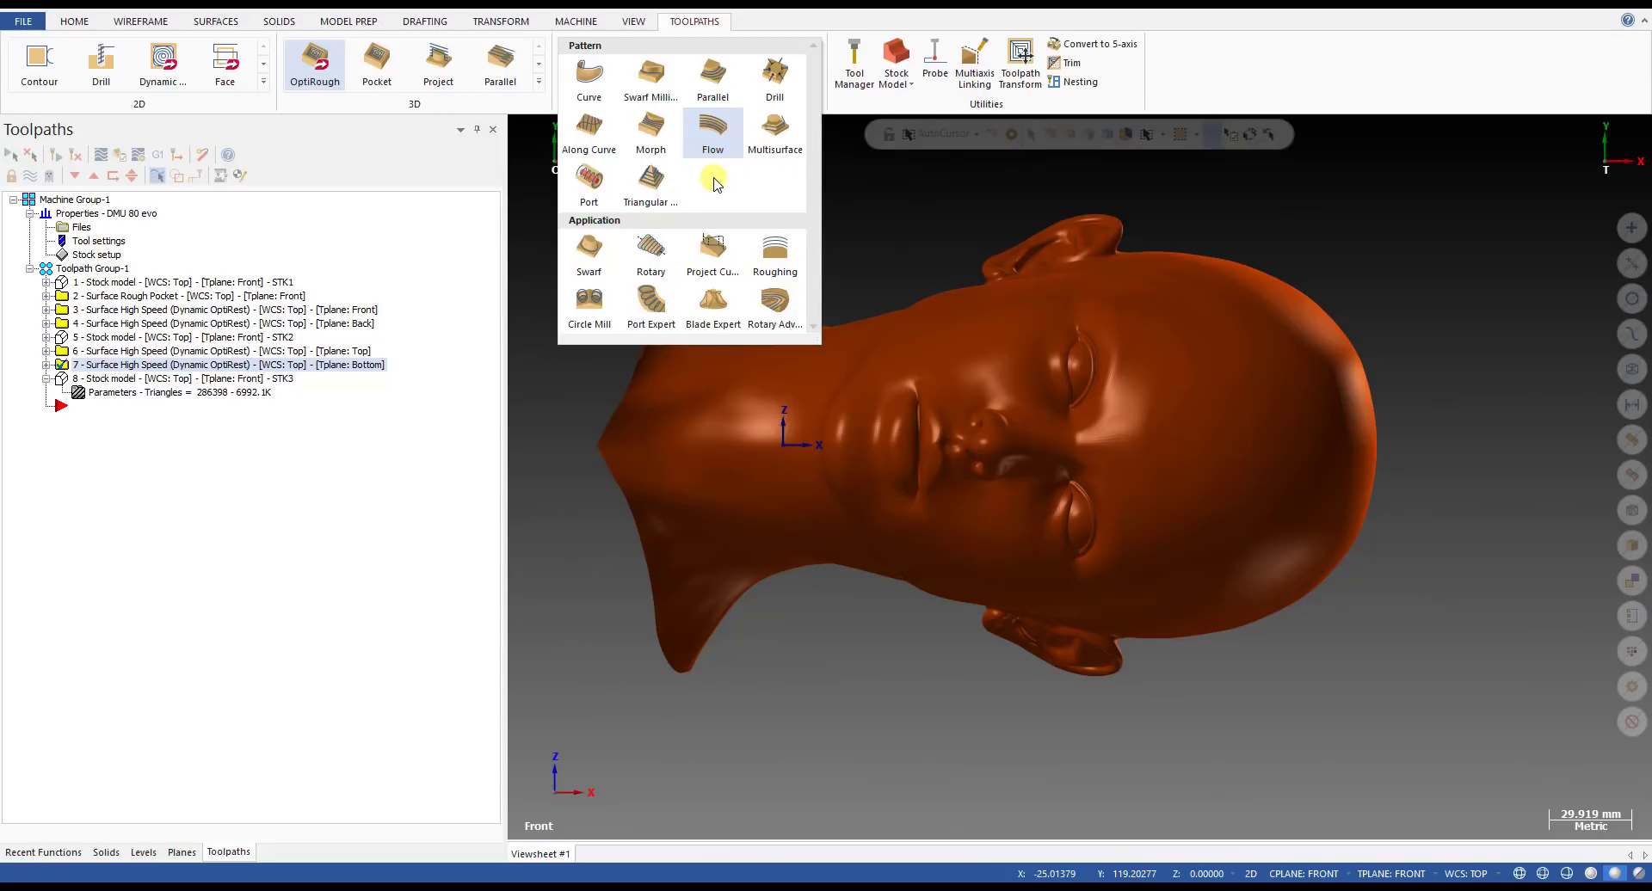
click(957, 207)
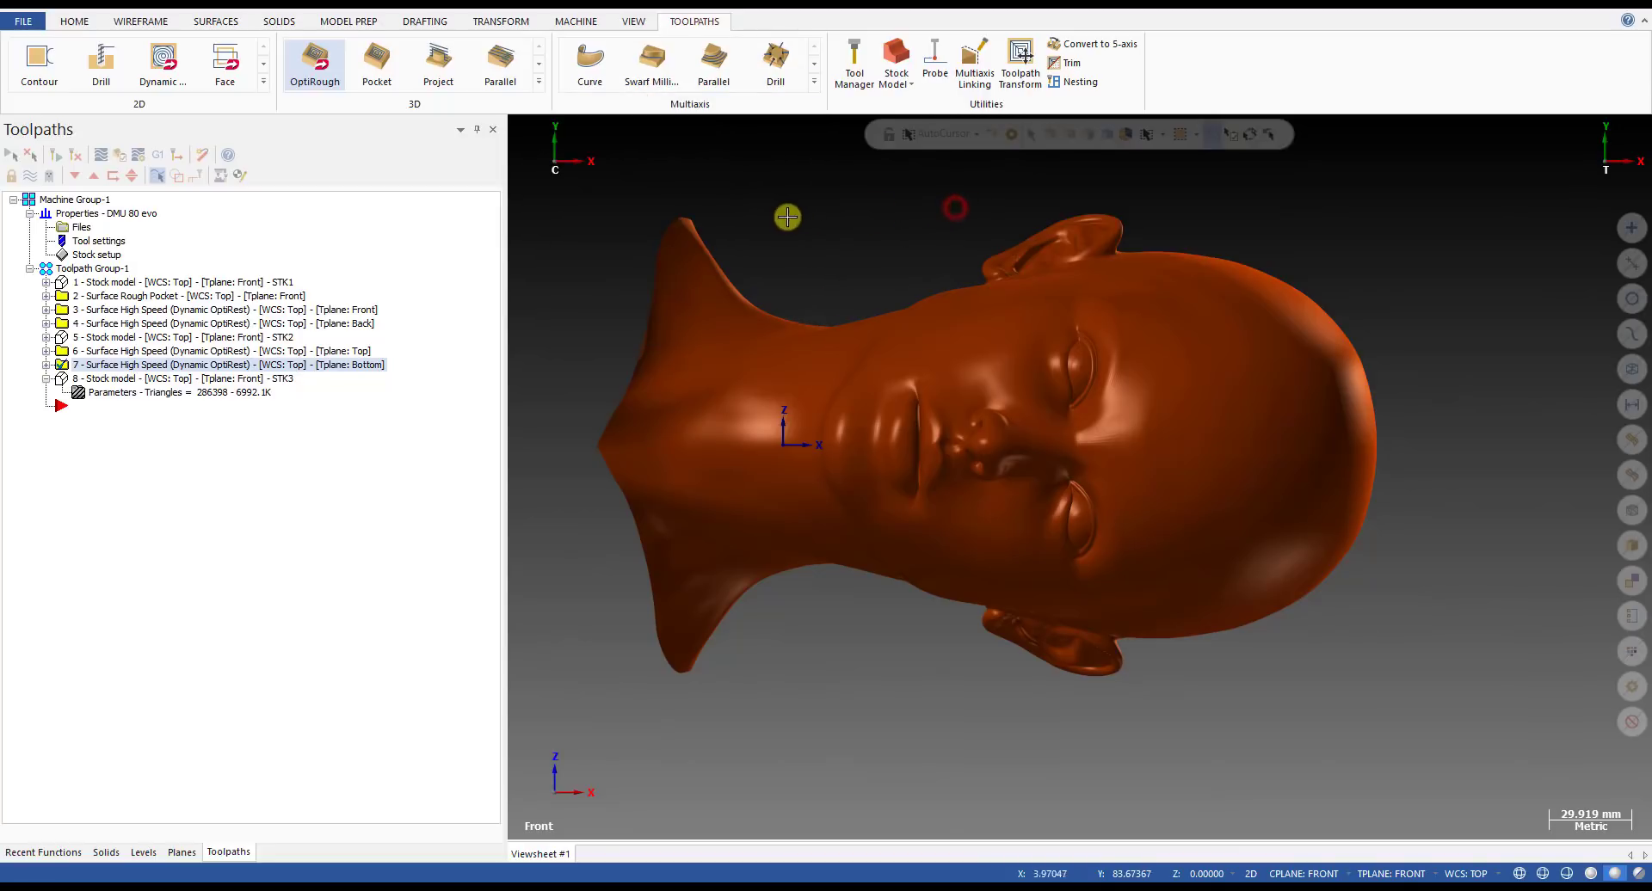
click(814, 80)
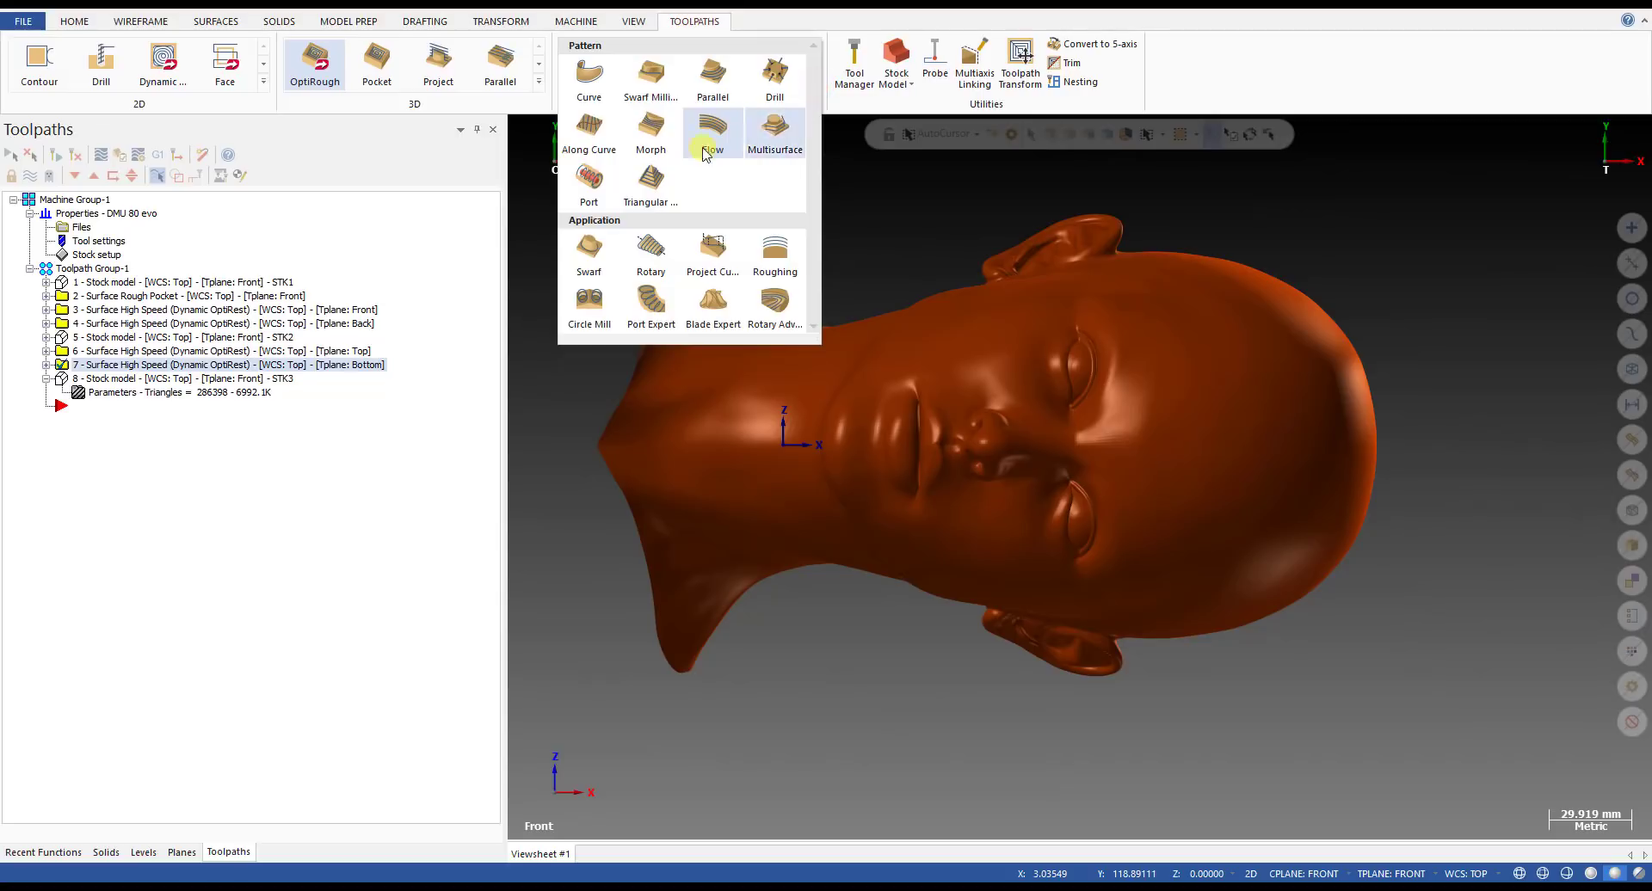
click(921, 227)
scroll(895, 301, down, 3)
middle_drag(817, 457, 1058, 431)
key(alt+2)
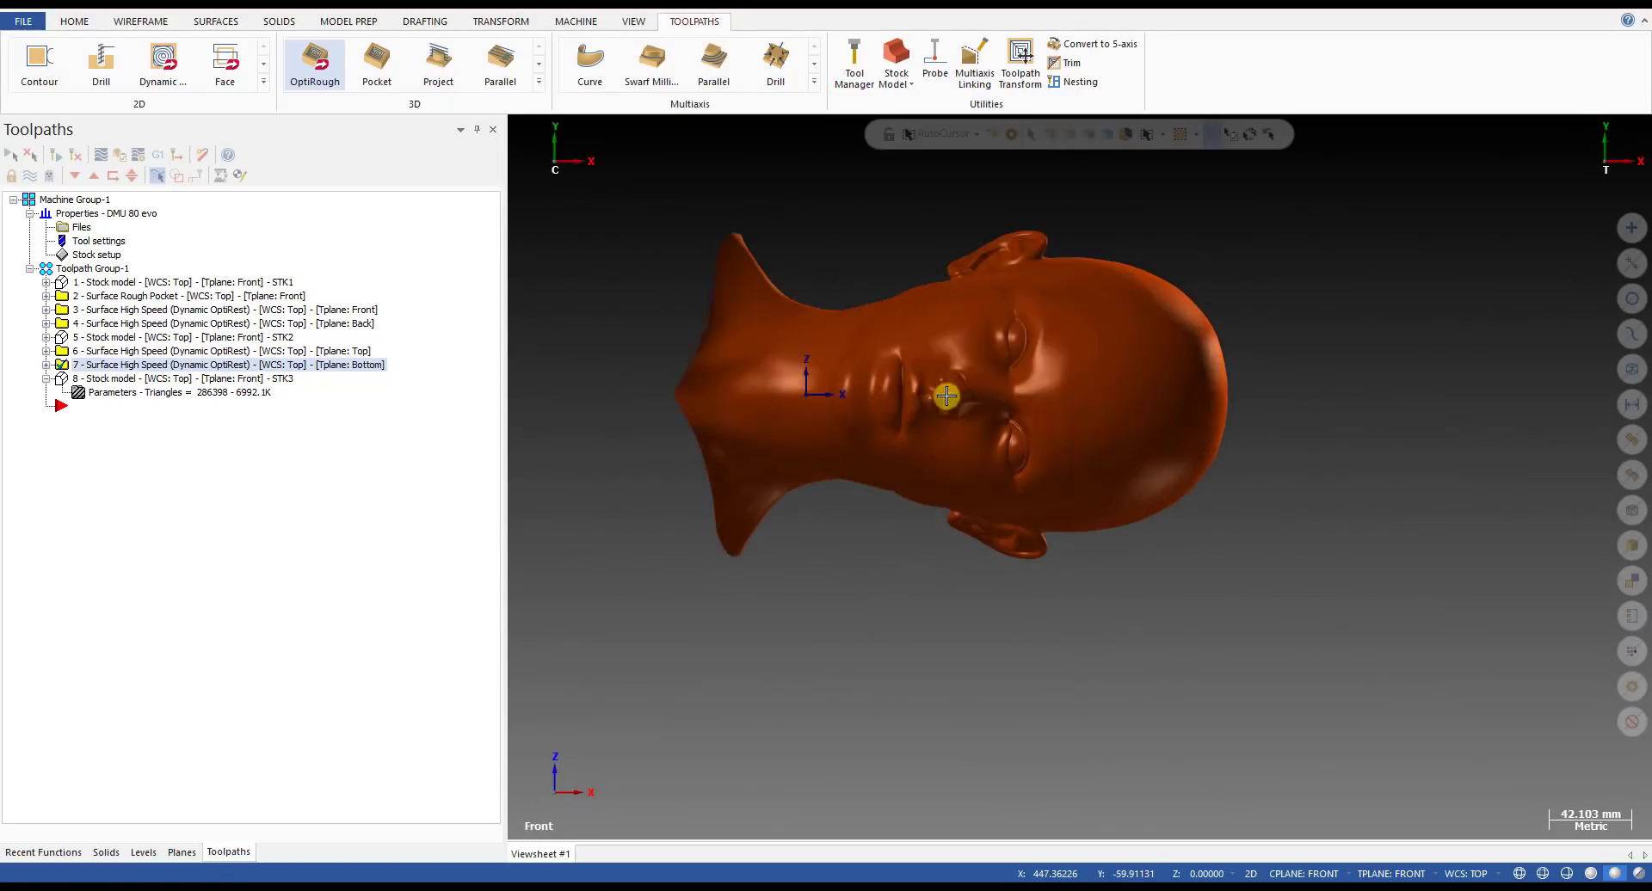
mouse_move(1132, 413)
middle_down()
mouse_move(992, 321)
mouse_move(1144, 419)
mouse_move(800, 384)
middle_up()
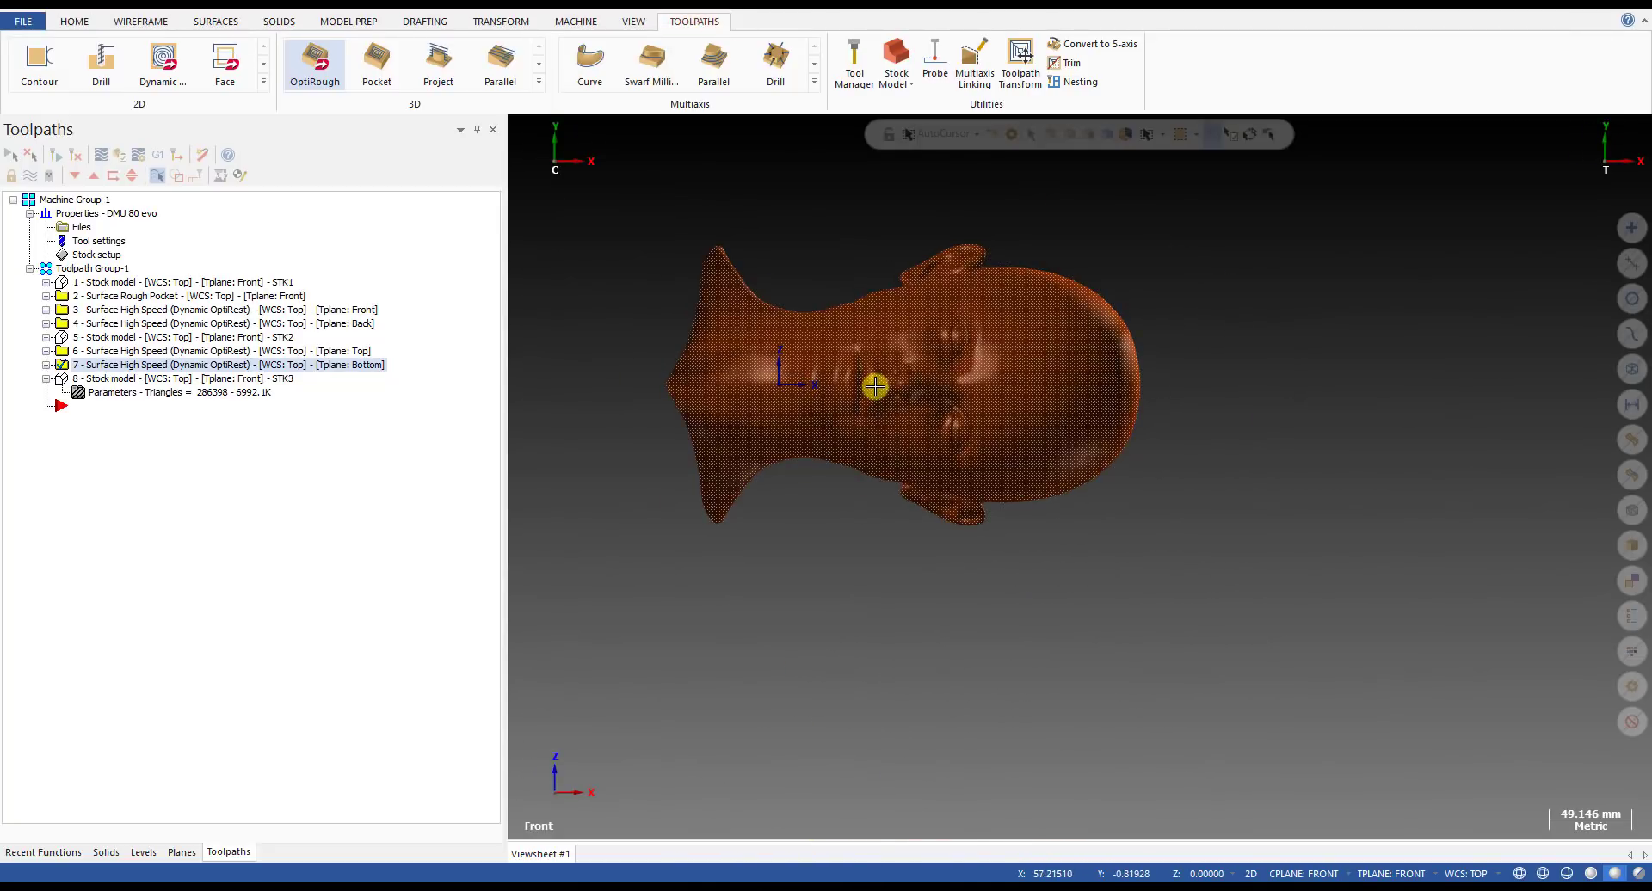
- Compare the head model in the unshaded top view and the shaded front view, then tilt it towards the ear side
scroll(833, 359, up, 6)
scroll(836, 359, down, 1)
middle_drag(891, 363, 965, 294)
key(alt+1)
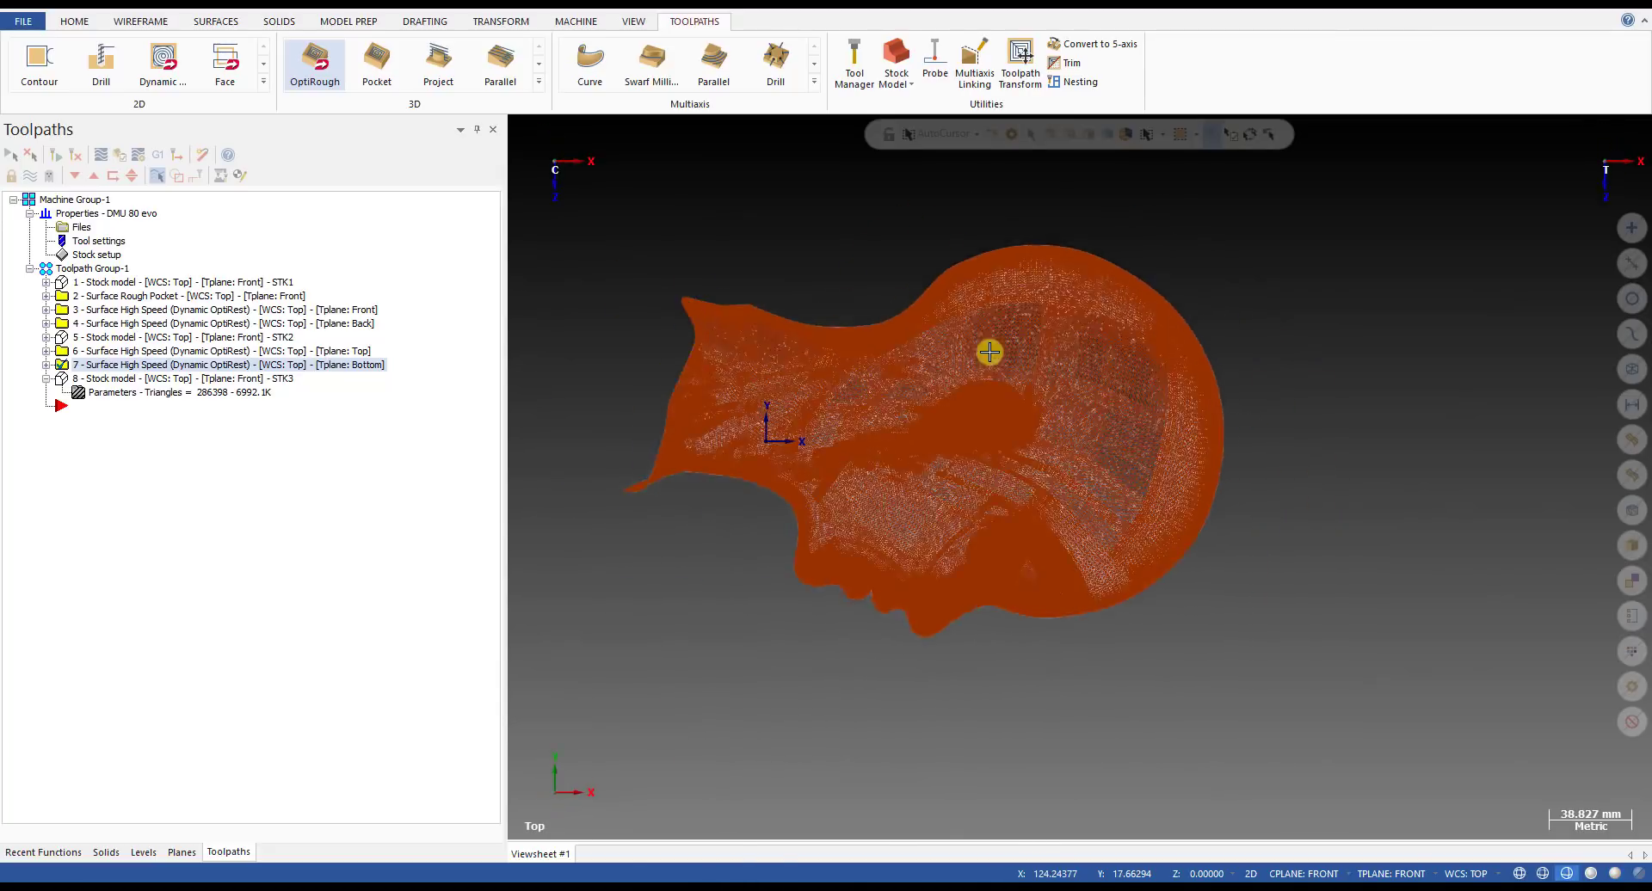
middle_drag(989, 352, 898, 379)
key(alt+2)
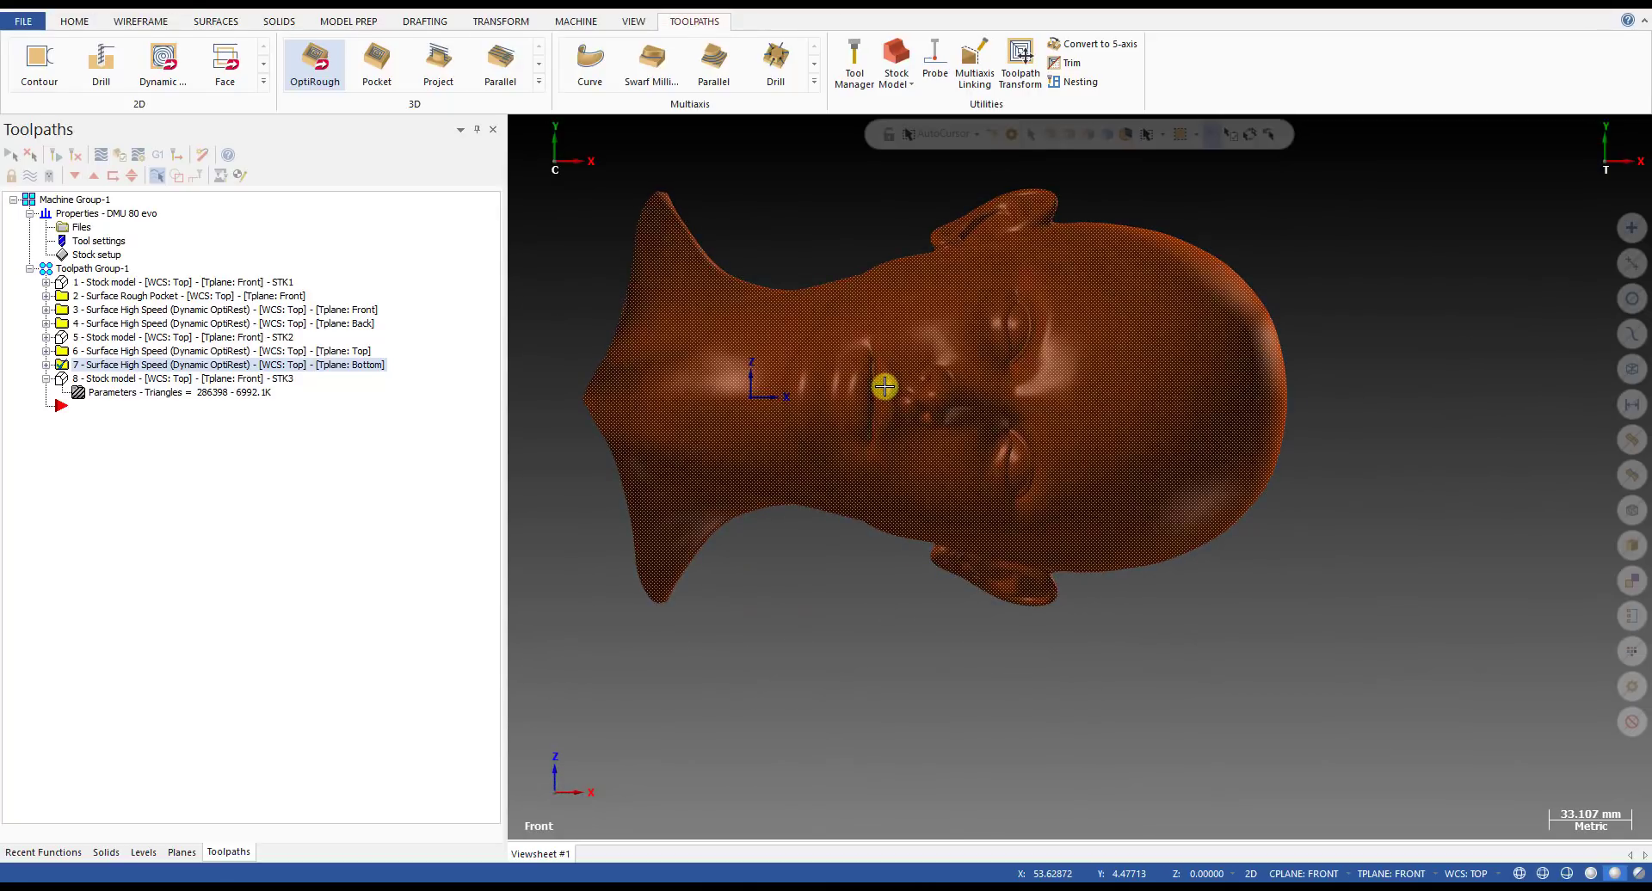
mouse_move(887, 431)
middle_down()
mouse_move(892, 358)
mouse_move(917, 374)
mouse_move(903, 412)
mouse_move(917, 340)
middle_up()
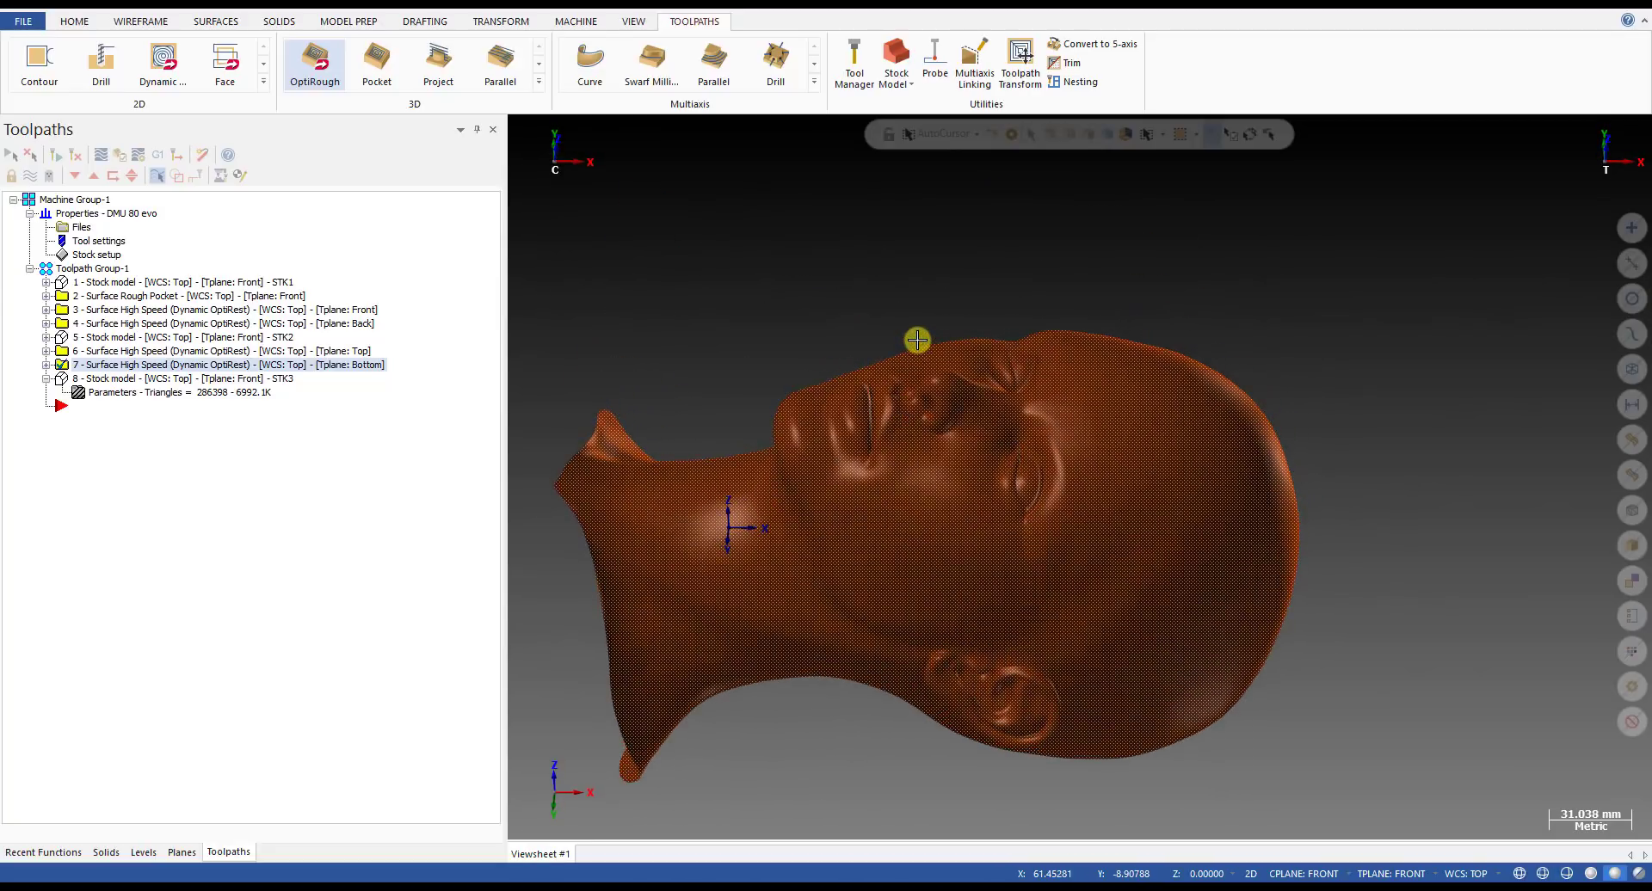
- Examine the tilted head's face, neck and ear with and without shading, and return to the front view
key(alt+s)
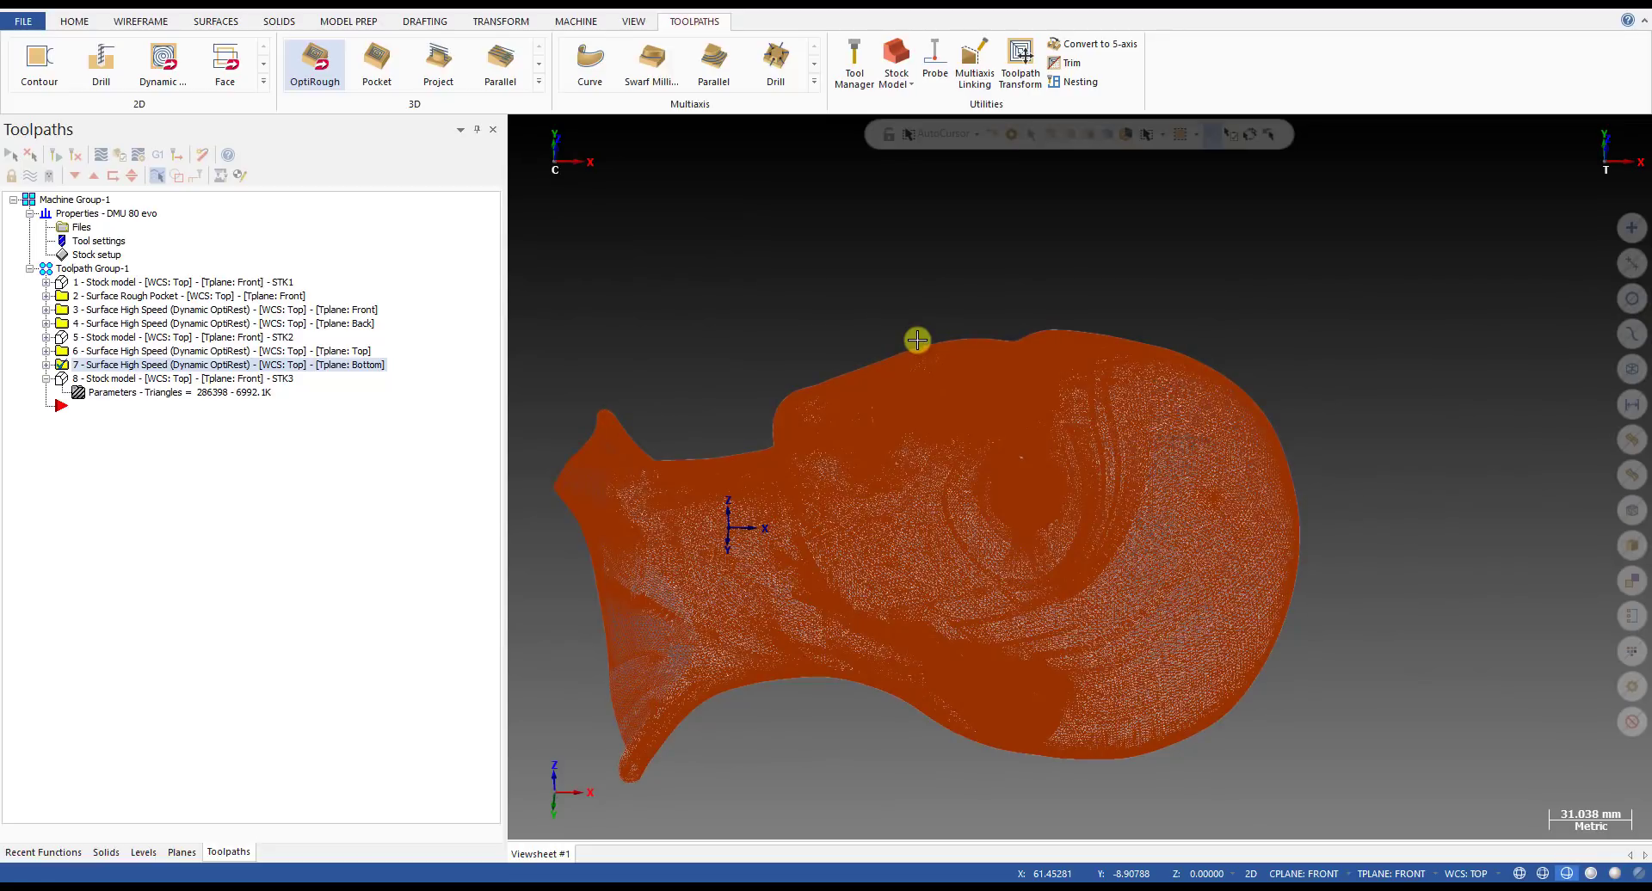
key(alt+s)
mouse_move(914, 339)
middle_down()
mouse_move(1014, 310)
mouse_move(766, 483)
middle_up()
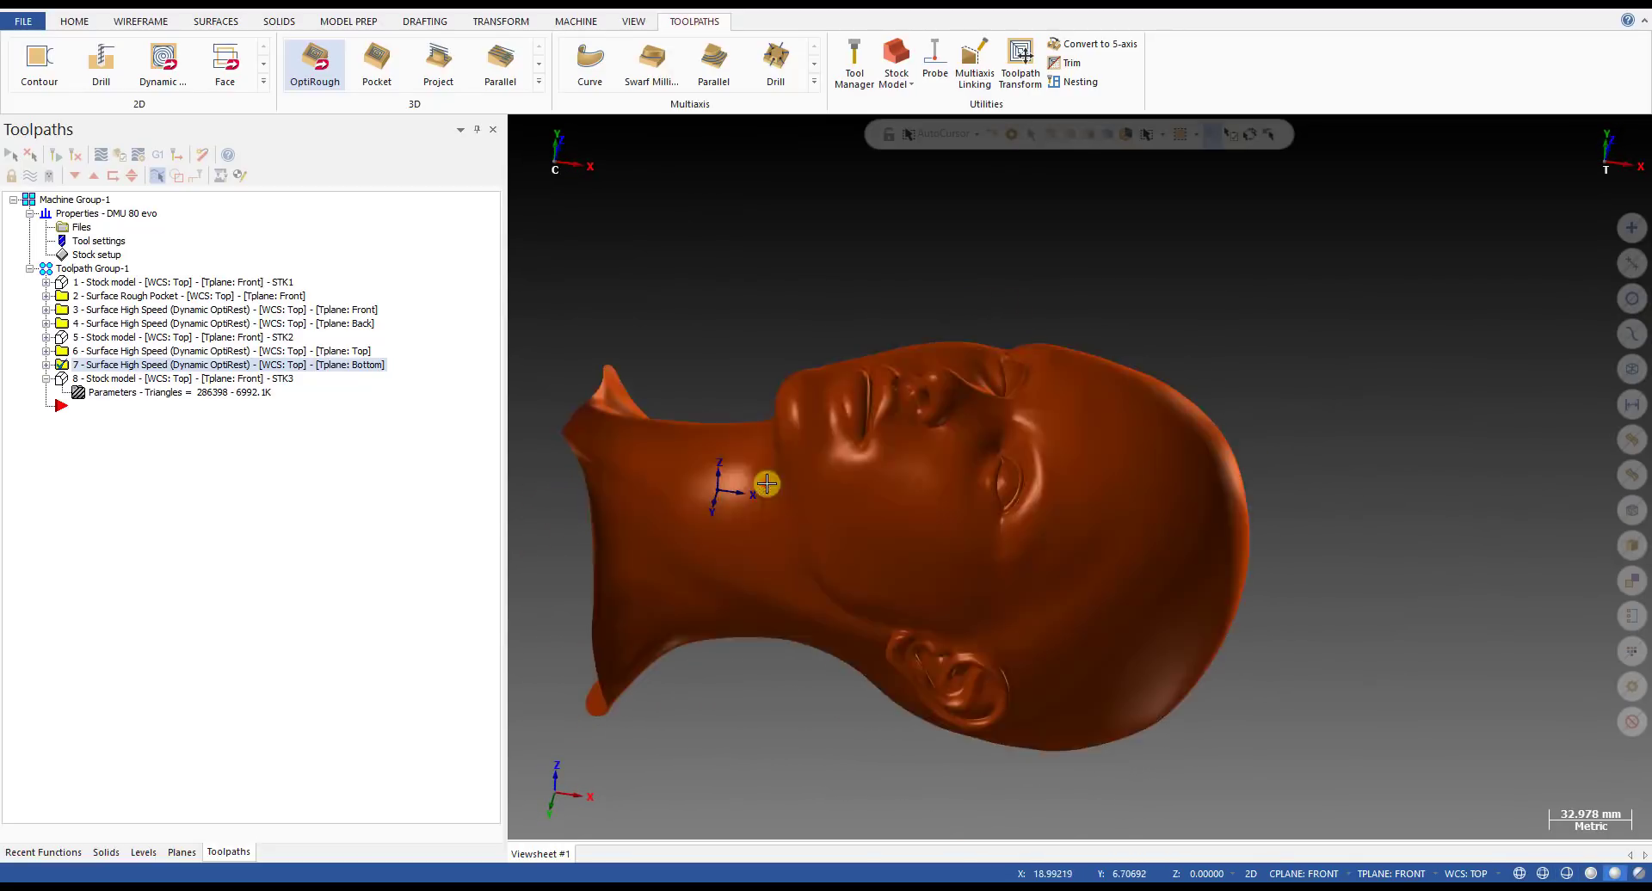
click(765, 483)
key(alt)
click(814, 479)
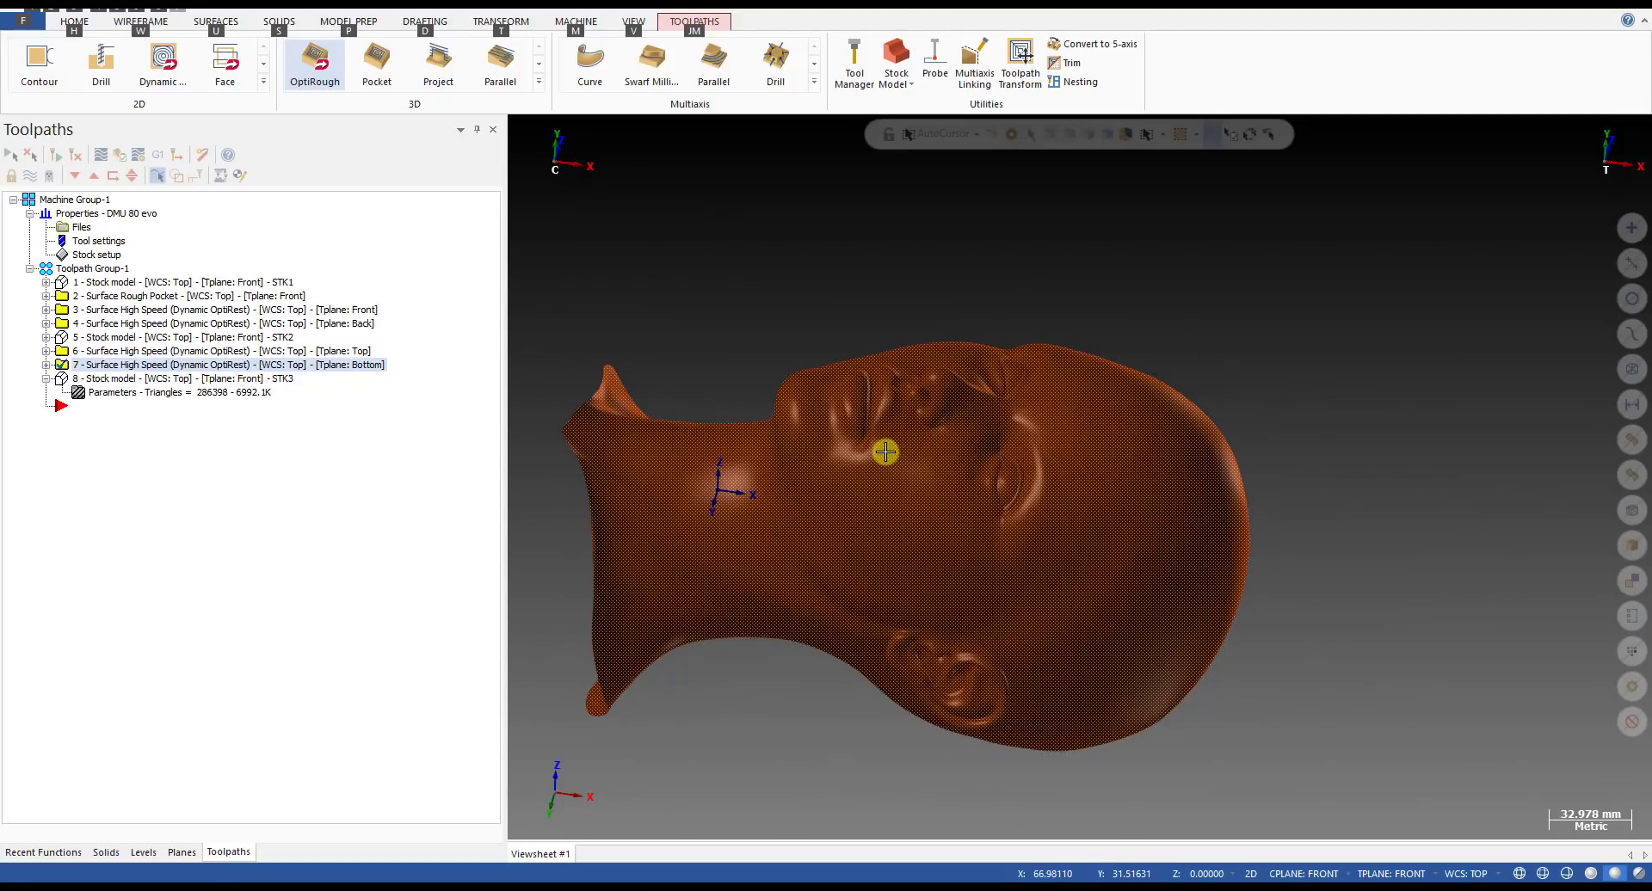
key(alt+2)
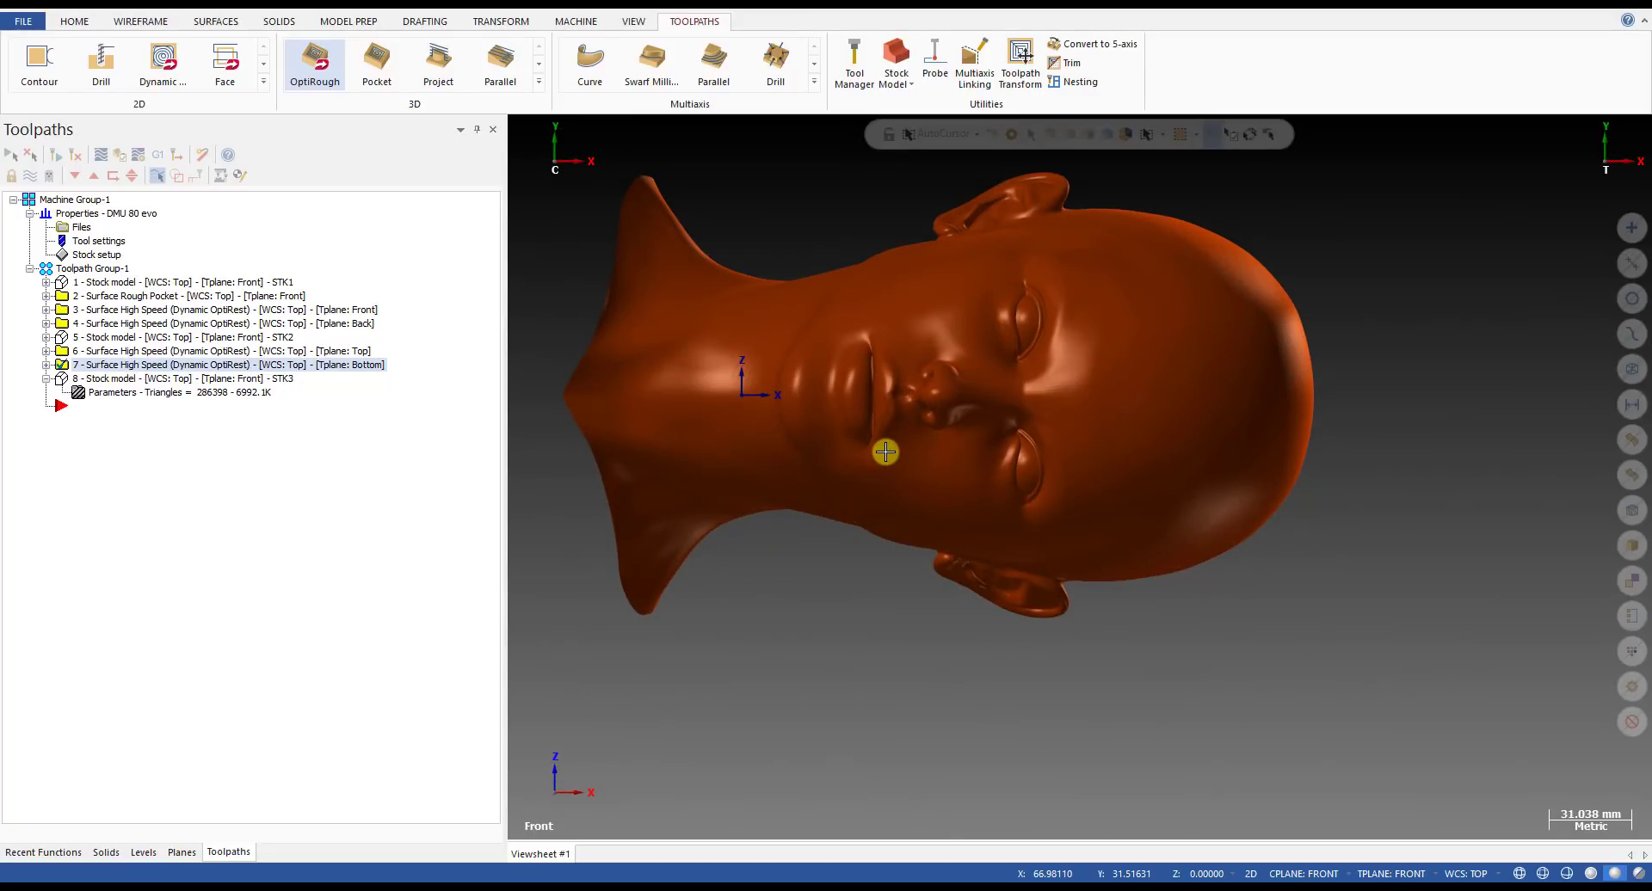
scroll(882, 415, down, 2)
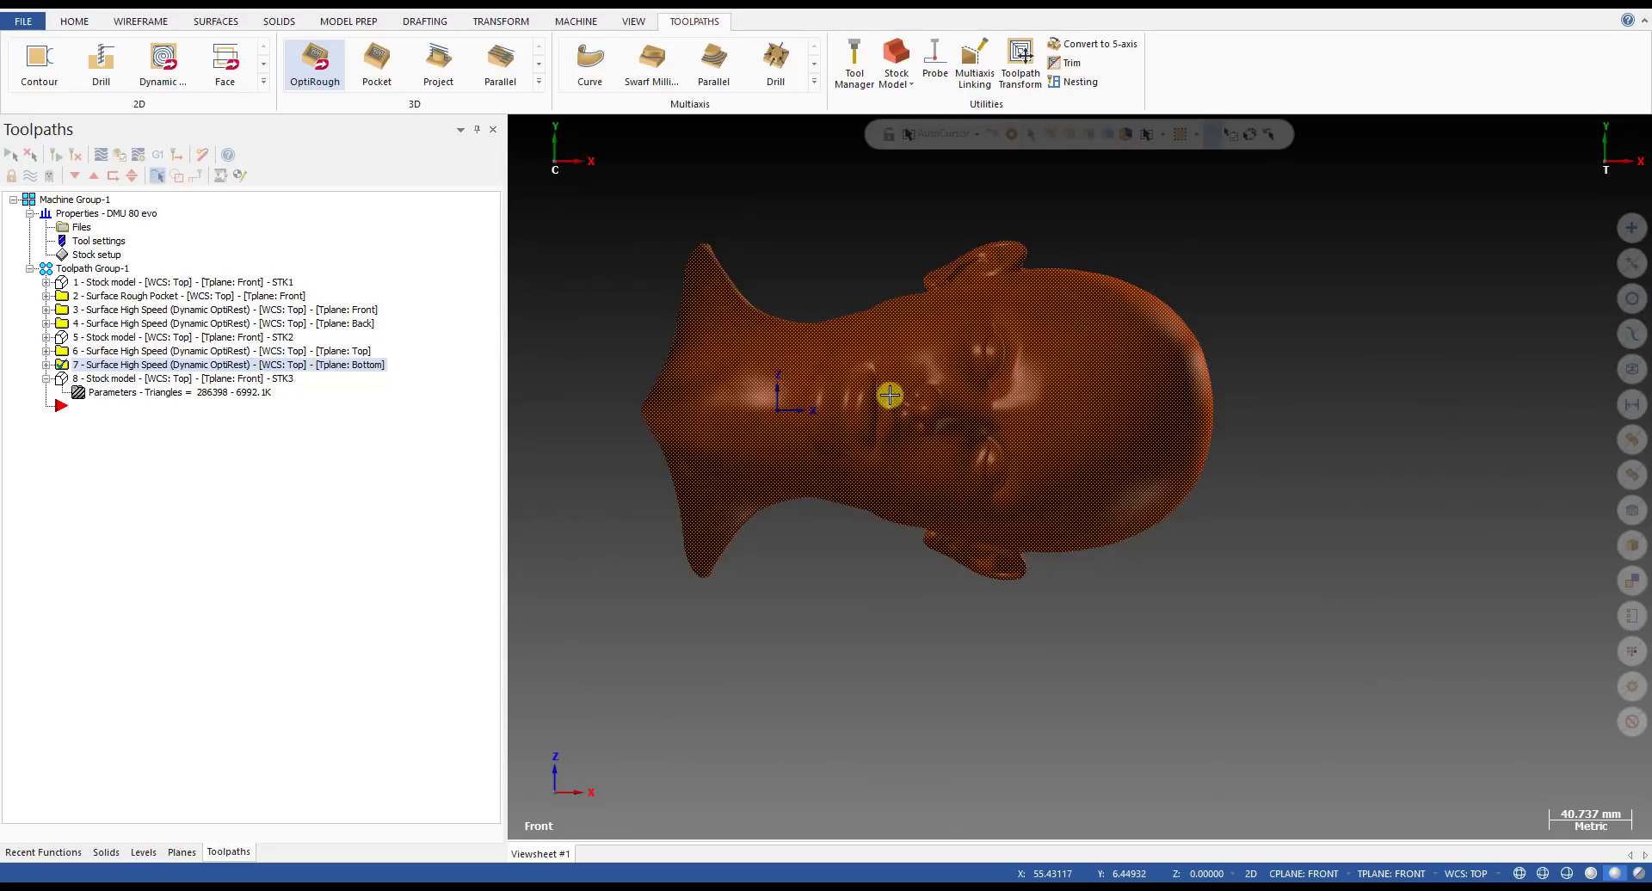
- Examine the head's mesh density in the top view with shading off, and restore the shaded front view
click(890, 395)
mouse_move(949, 414)
middle_down()
mouse_move(1038, 289)
mouse_move(1059, 305)
middle_up()
key(alt+s)
key(alt+1)
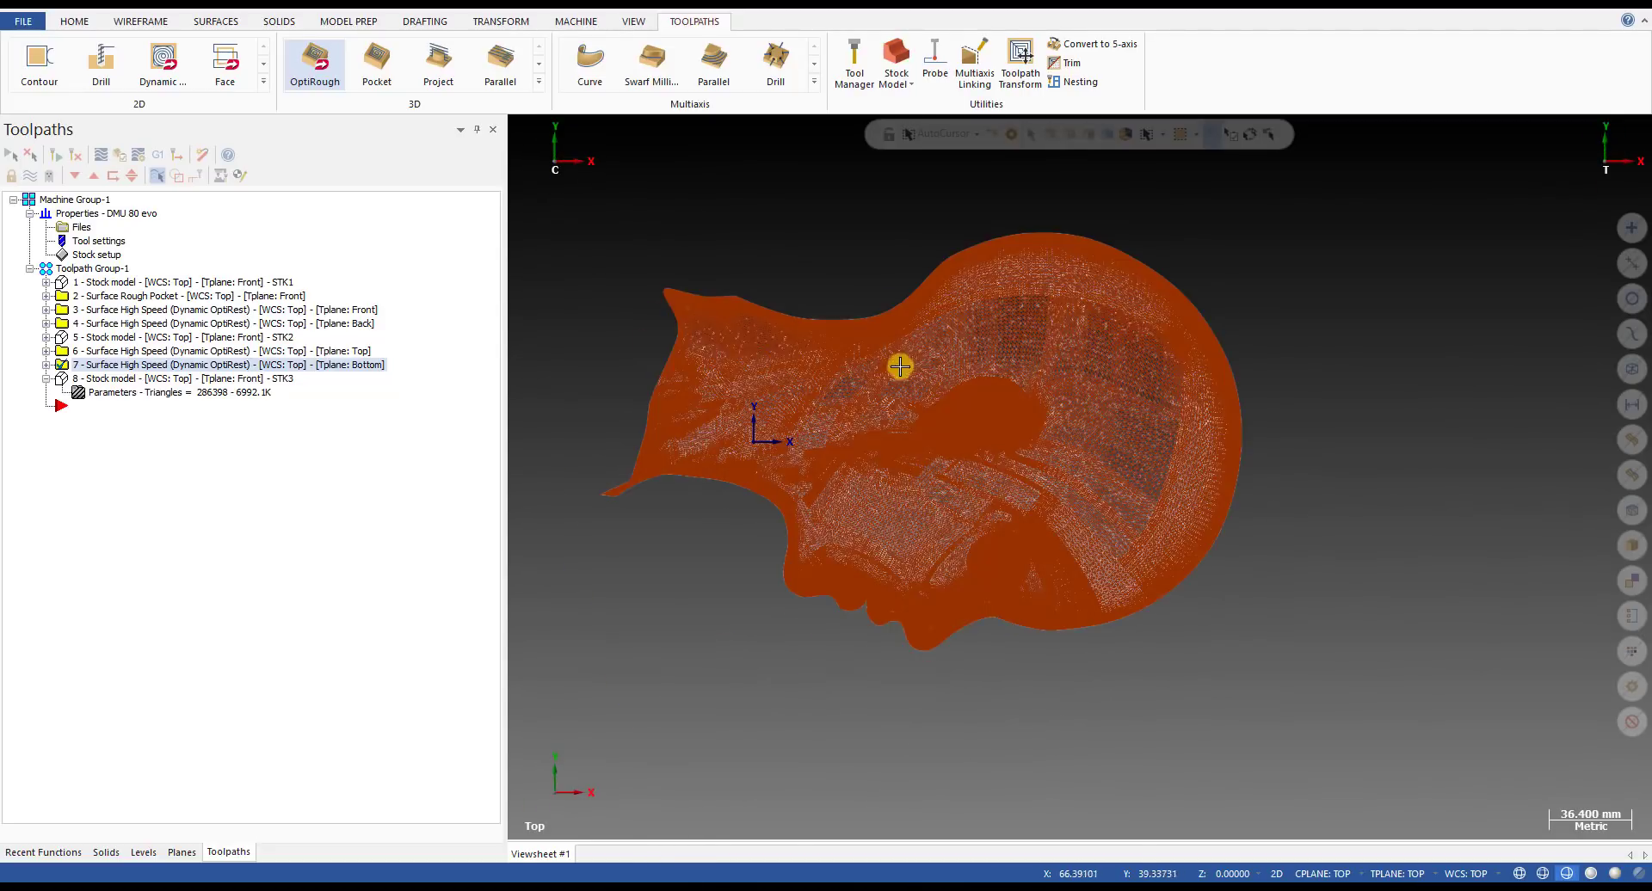
key(alt+s)
key(alt+s)
key(alt+s)
key(alt+2)
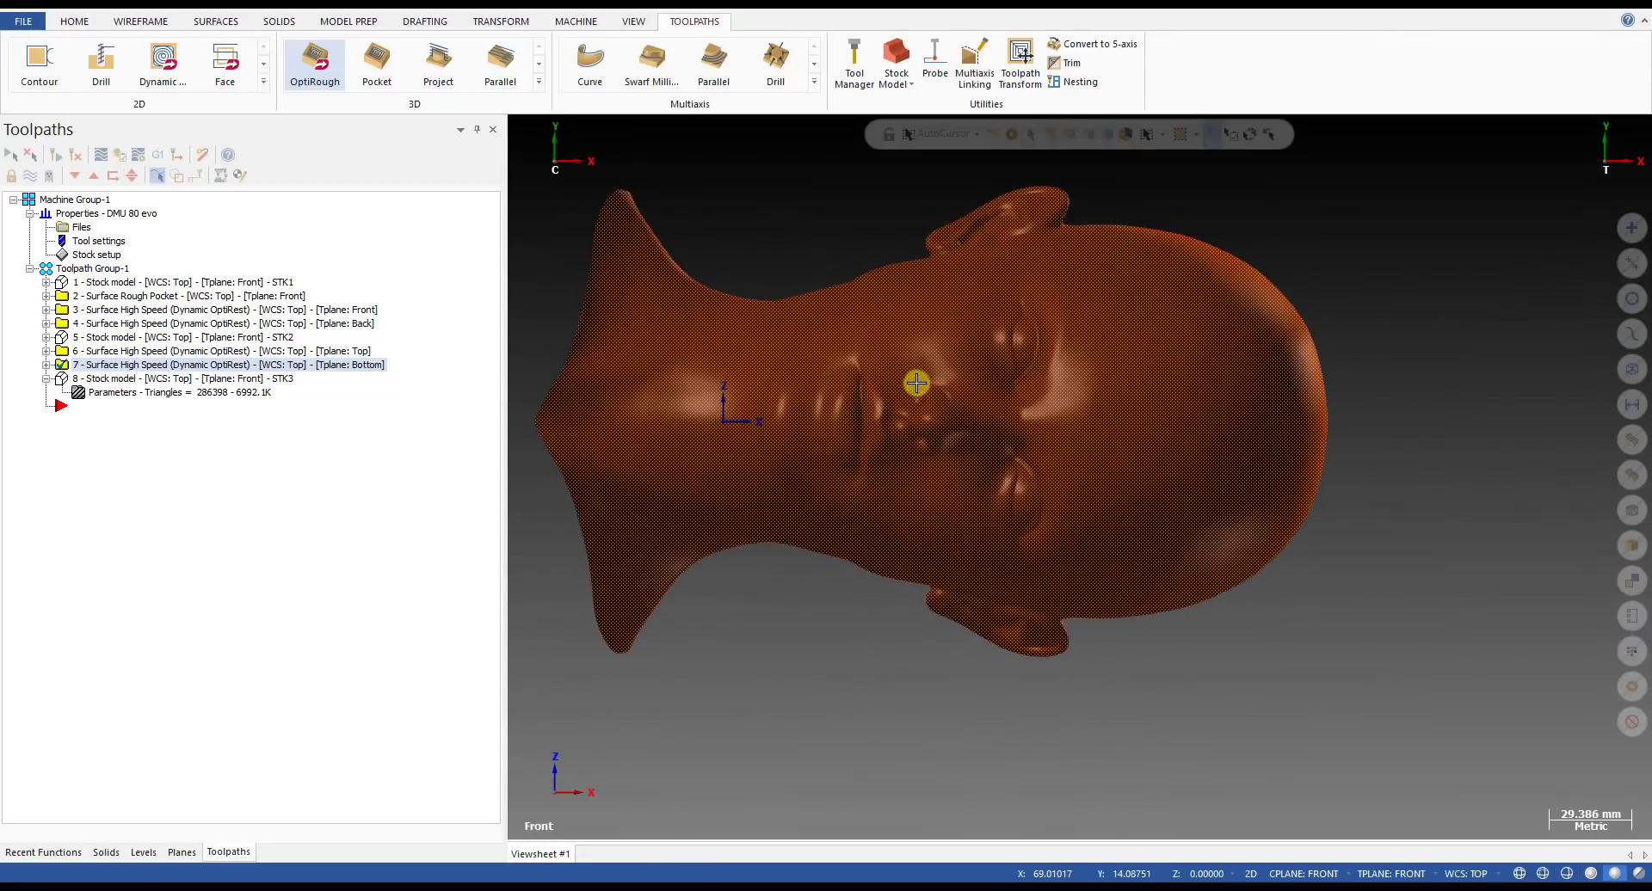
- Inspect the shaded head in profile, upright and from oblique angles, ending in the top view
middle_drag(995, 399, 973, 354)
scroll(975, 353, up, 2)
scroll(975, 354, down, 2)
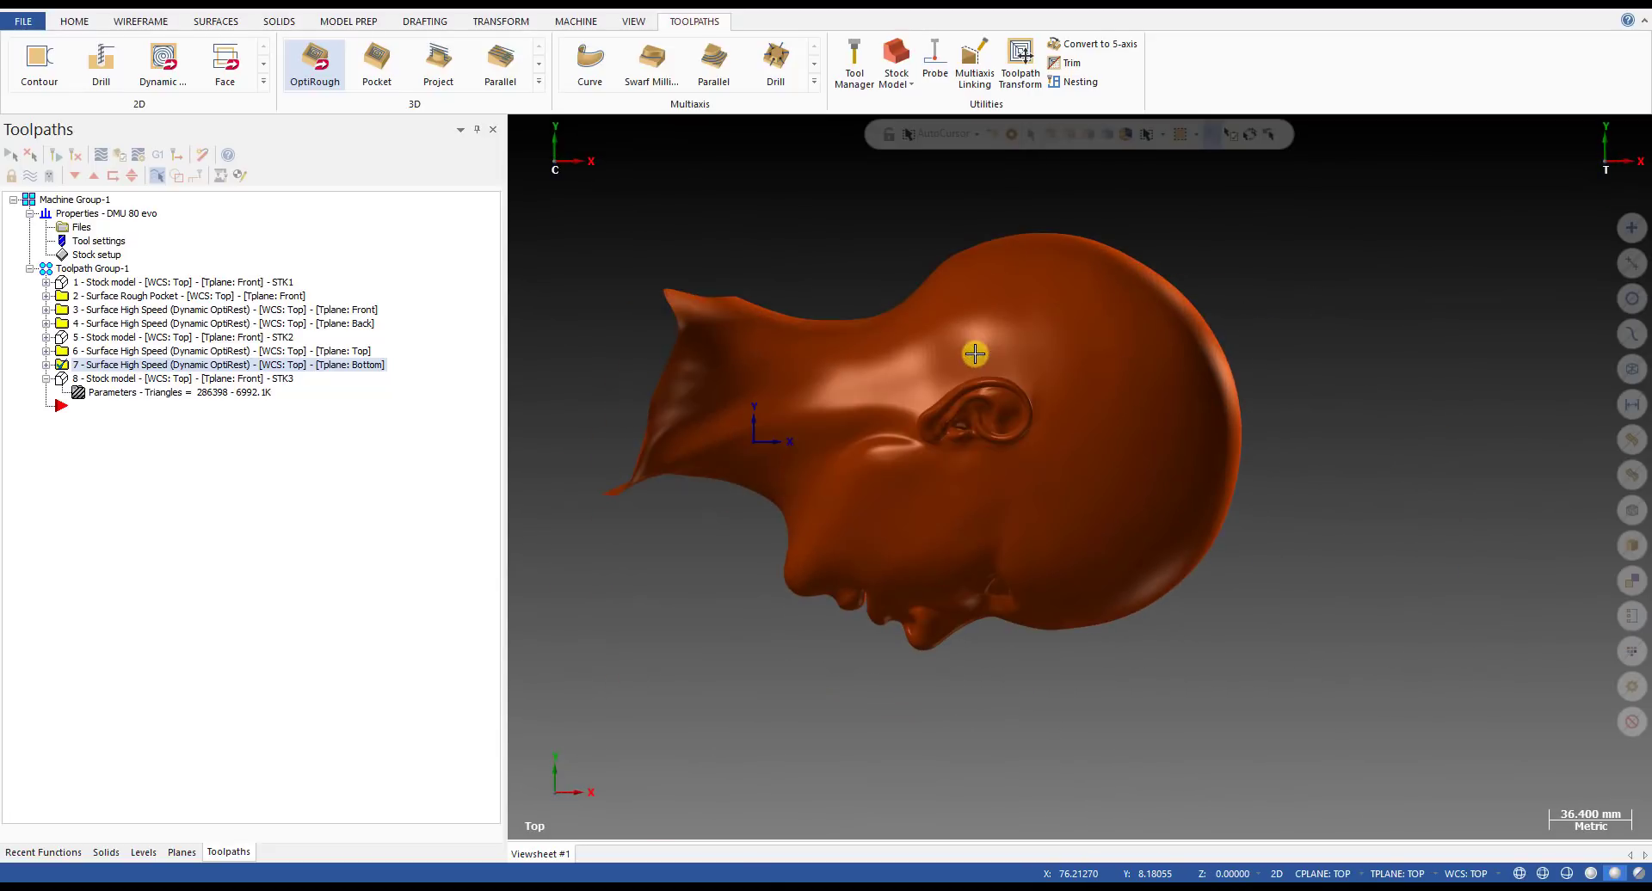
mouse_move(988, 462)
middle_down()
mouse_move(1072, 388)
mouse_move(859, 325)
mouse_move(1058, 487)
mouse_move(988, 490)
mouse_move(1007, 413)
mouse_move(1089, 456)
mouse_move(1076, 516)
middle_up()
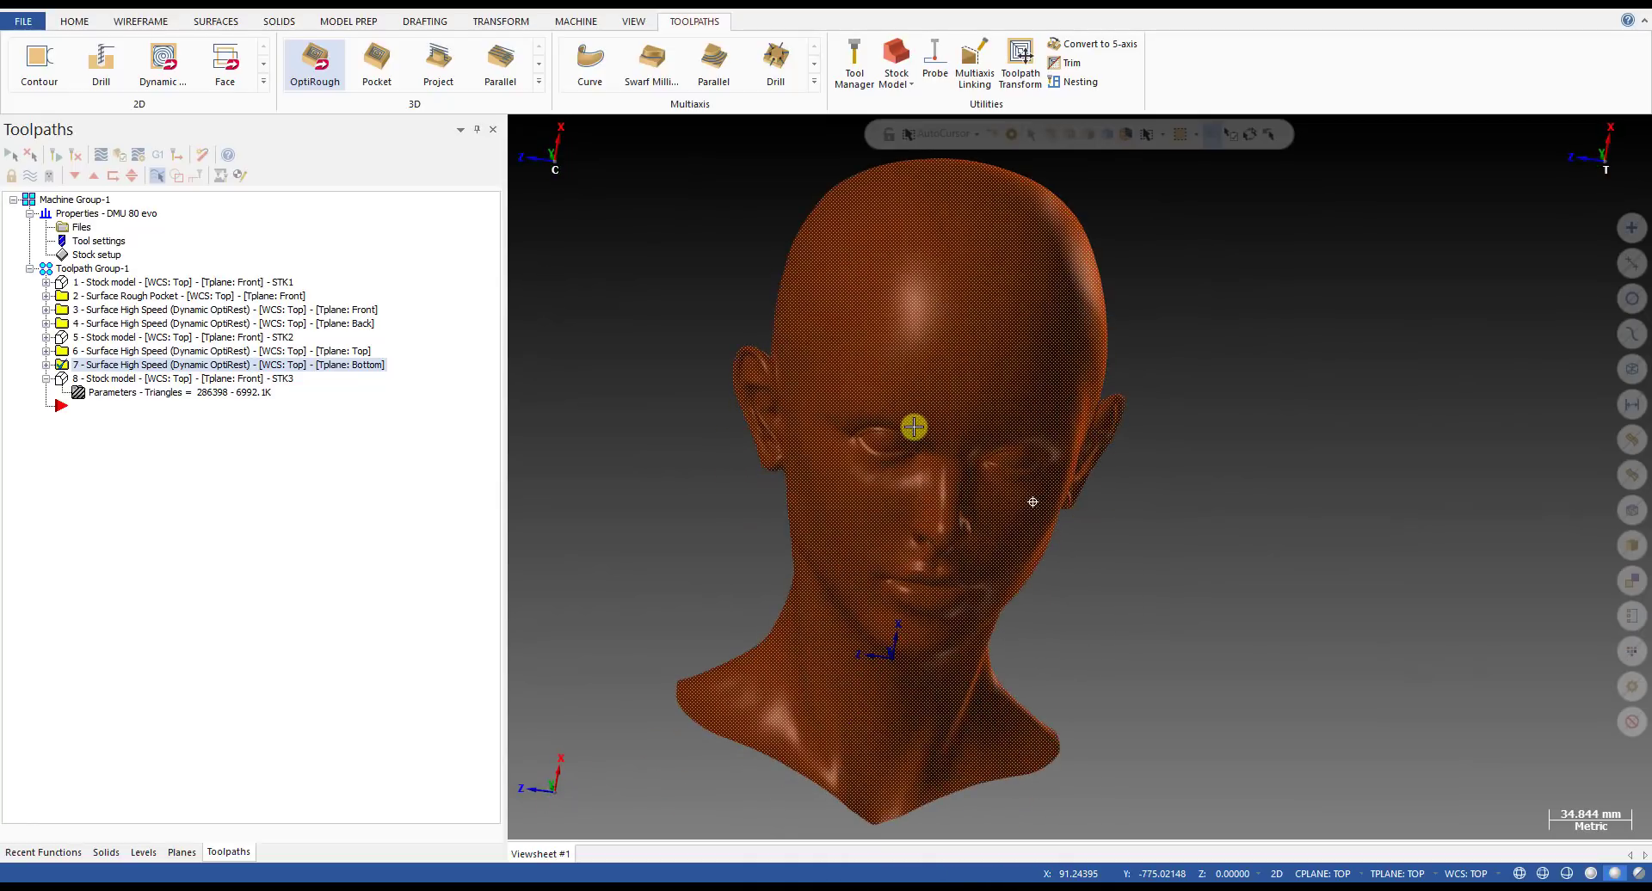
key(alt+1)
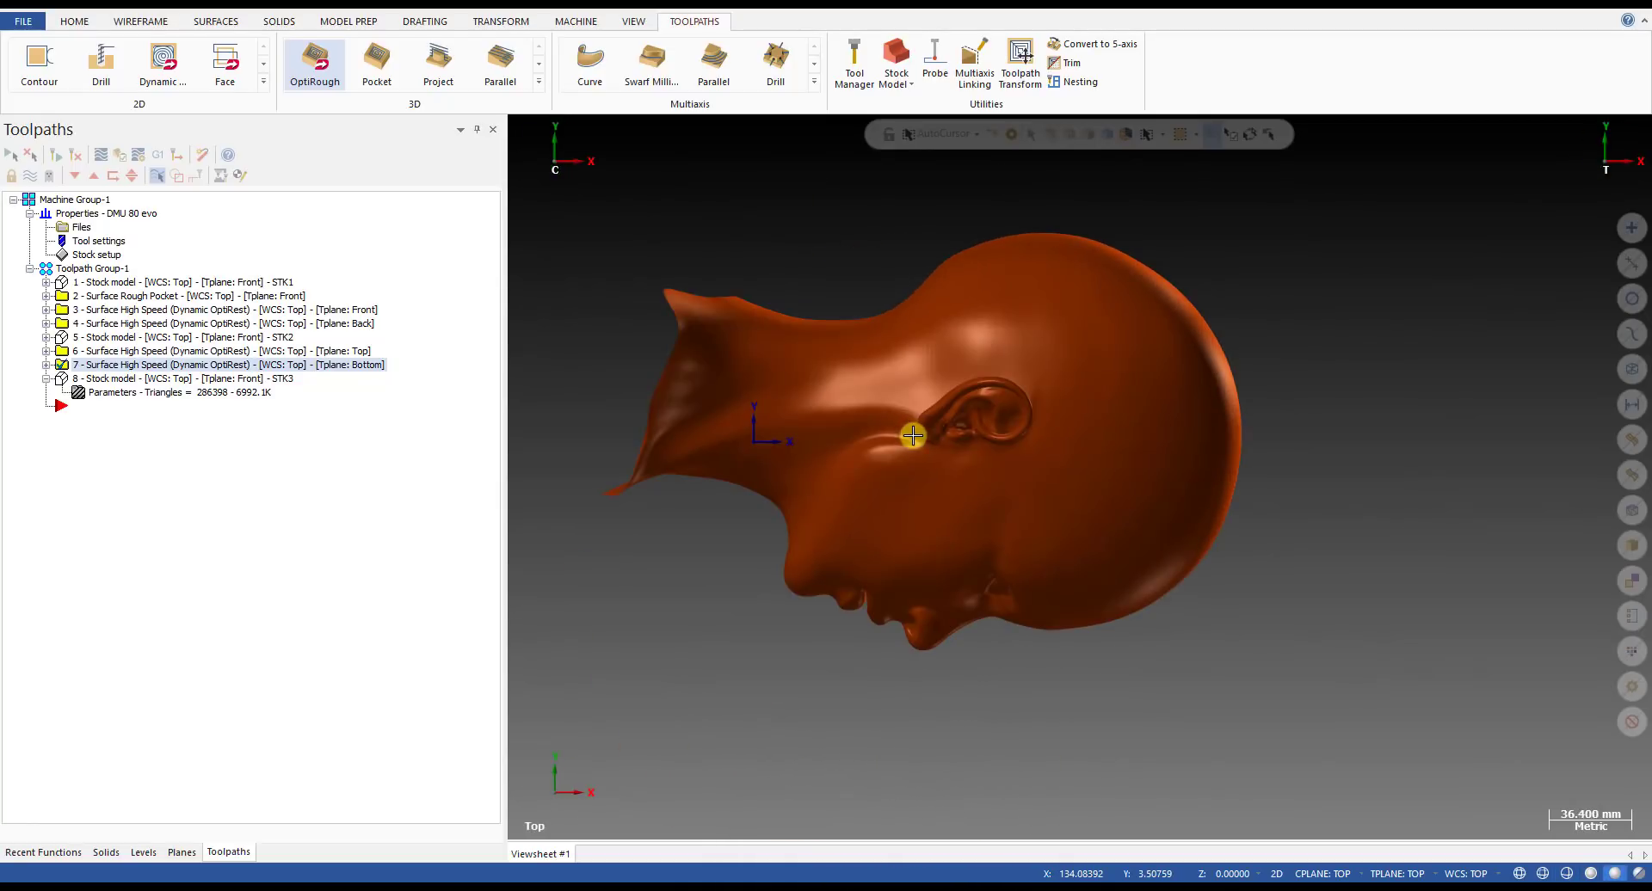
scroll(913, 432, down, 3)
mouse_move(921, 450)
middle_down()
mouse_move(918, 357)
mouse_move(956, 358)
middle_up()
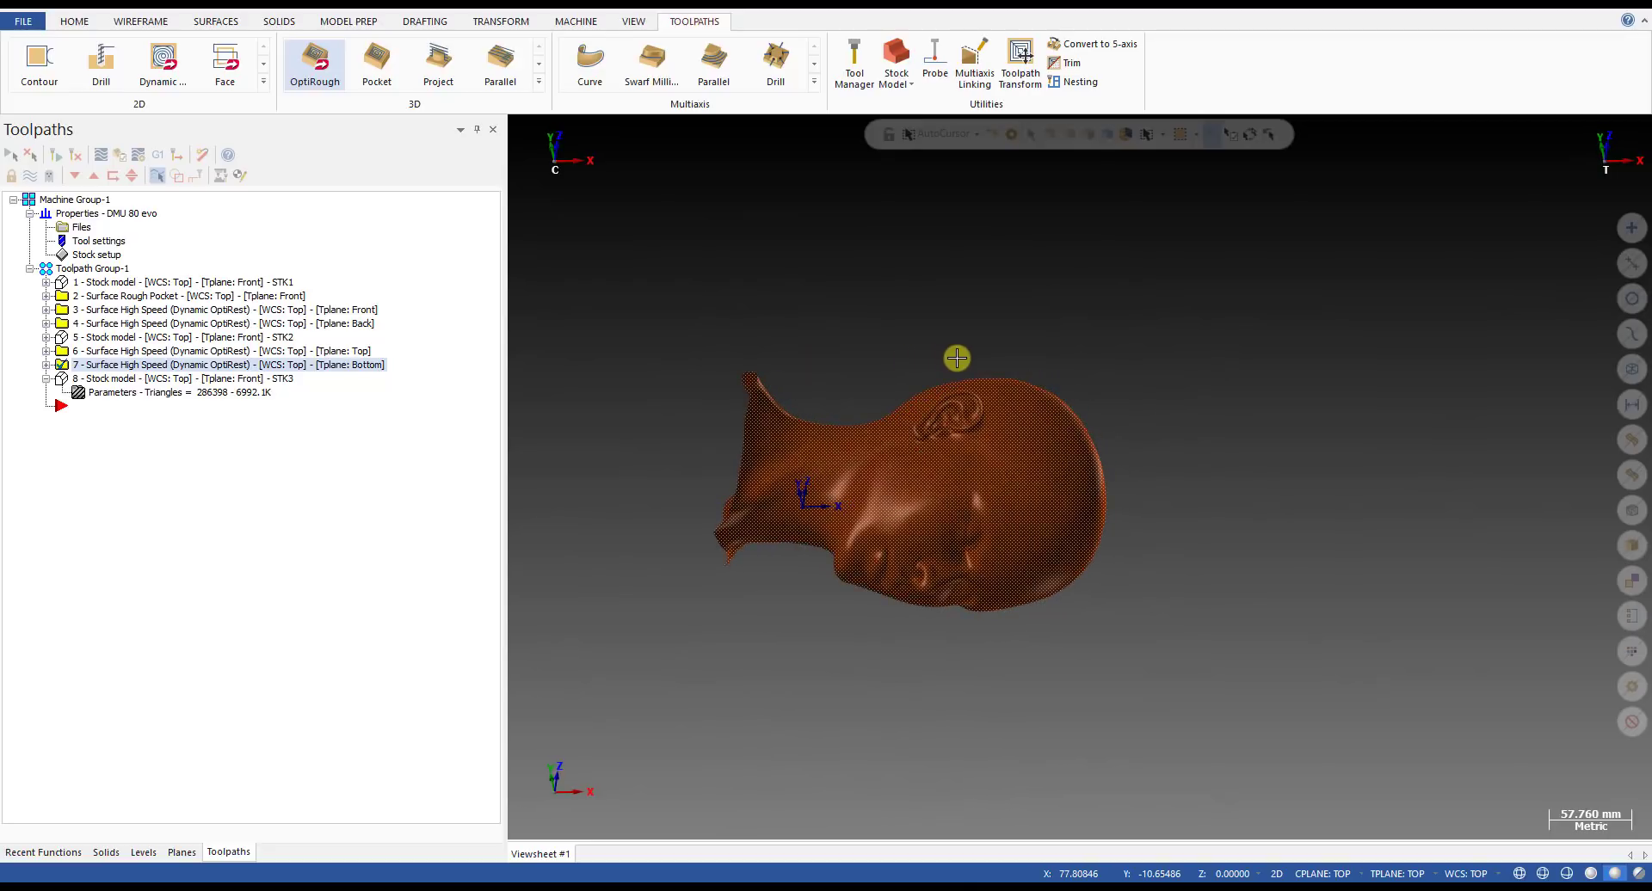
key(alt+1)
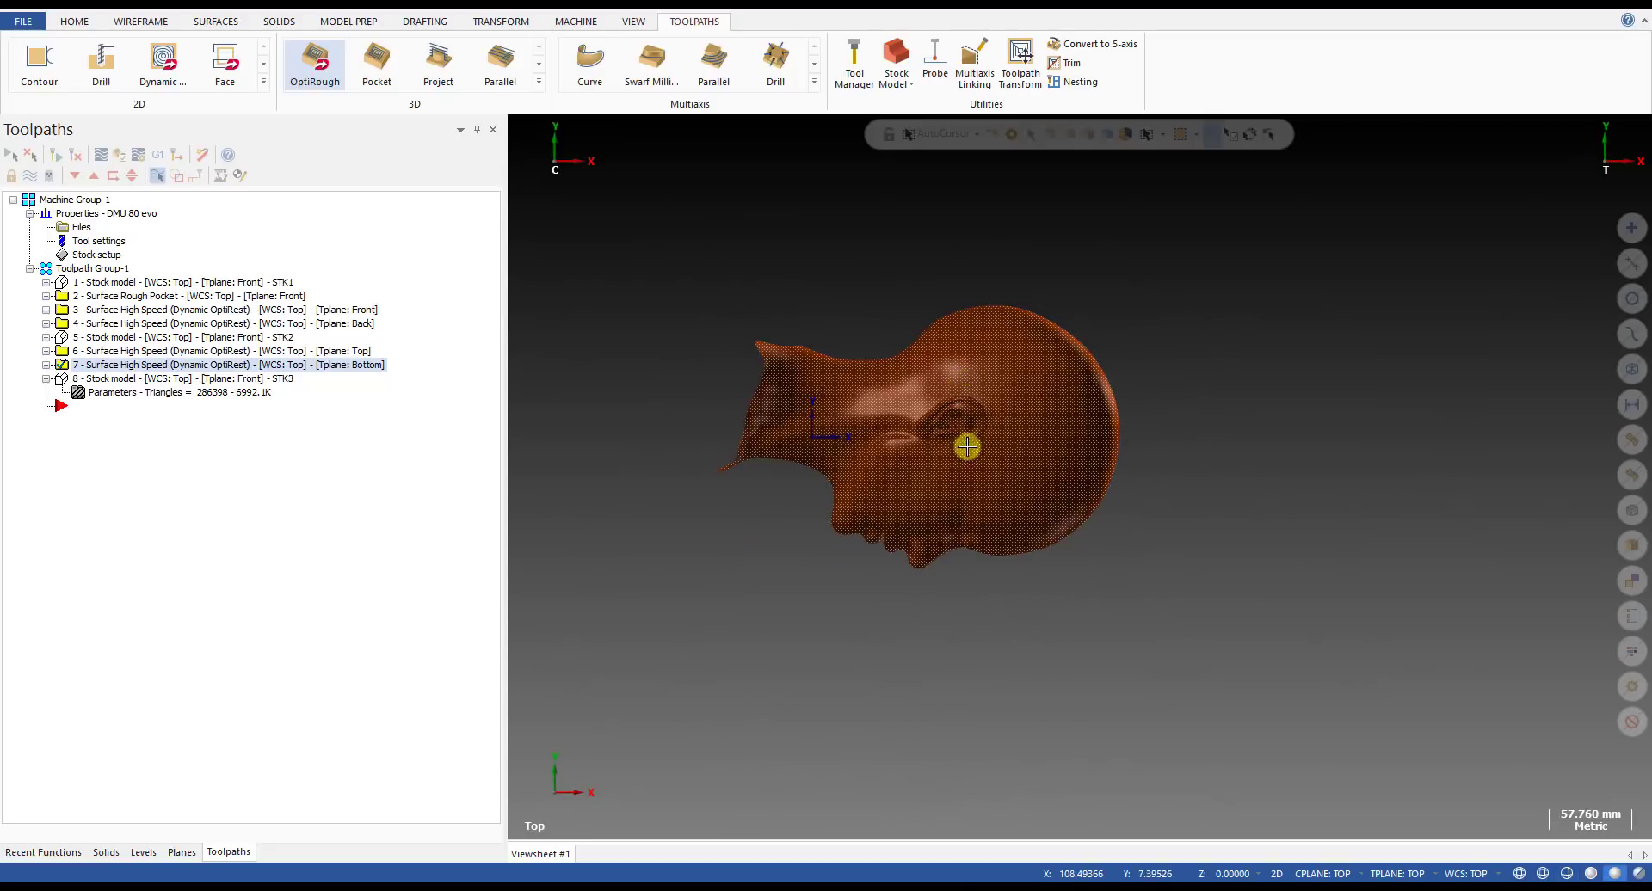
key(alt)
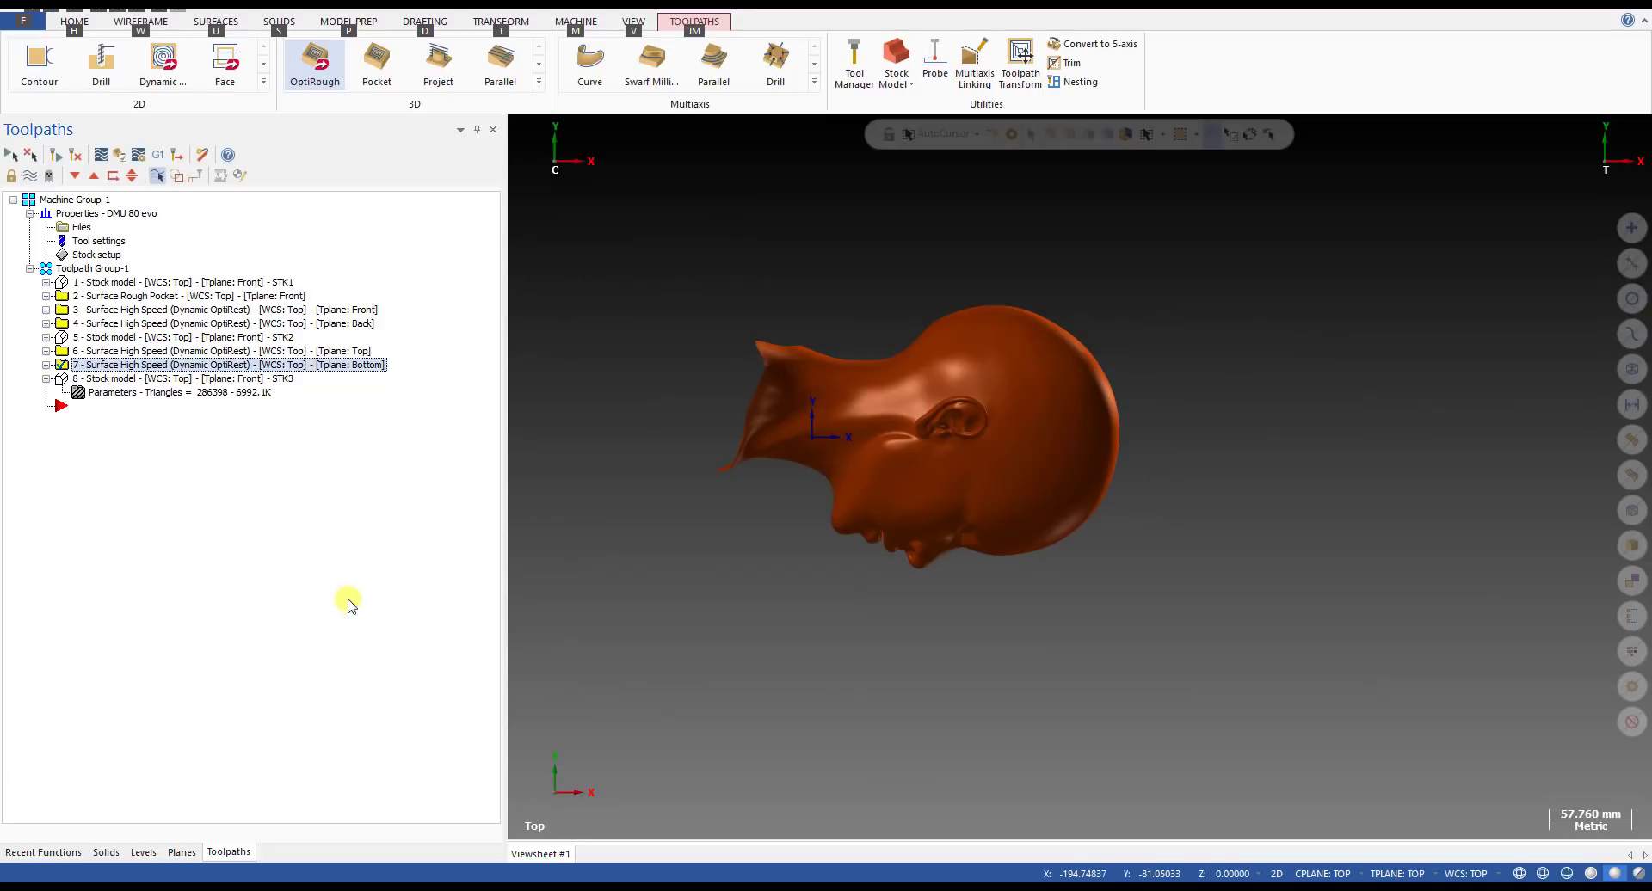
- Display the STK3 stock model of operation 8 and view the remaining stock from an oblique angle
click(101, 379)
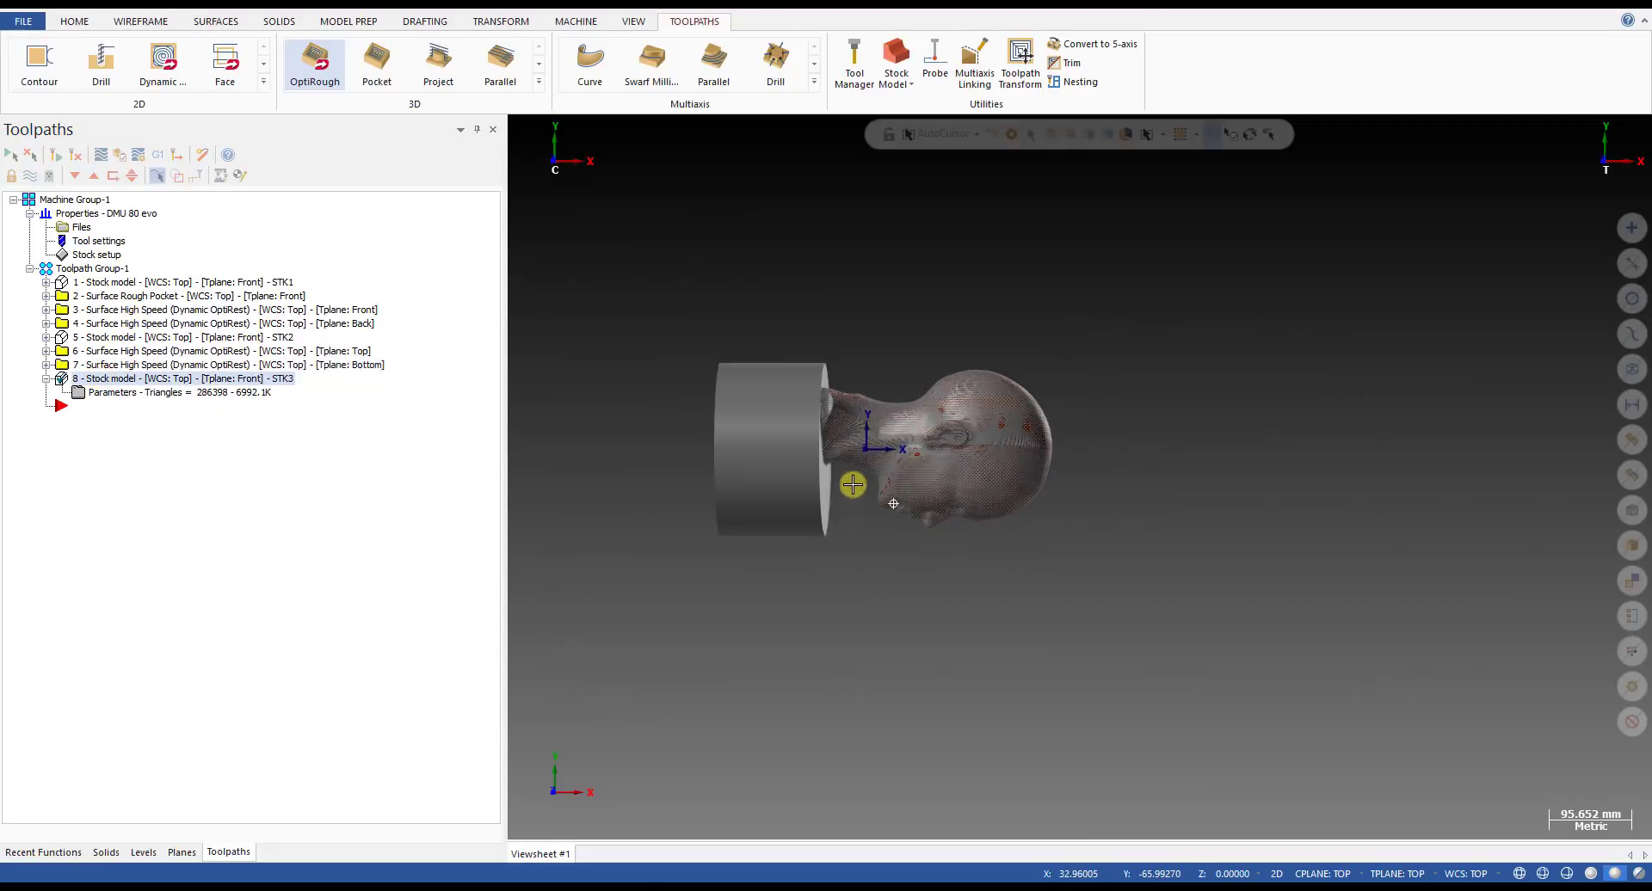
mouse_move(860, 435)
middle_down()
mouse_move(839, 407)
mouse_move(811, 675)
mouse_move(841, 564)
mouse_move(855, 343)
mouse_move(856, 554)
mouse_move(980, 394)
mouse_move(970, 480)
mouse_move(926, 409)
mouse_move(914, 671)
mouse_move(911, 612)
mouse_move(955, 505)
mouse_move(955, 612)
mouse_move(956, 396)
mouse_move(826, 427)
mouse_move(859, 471)
mouse_move(222, 361)
middle_up()
key(alt+1)
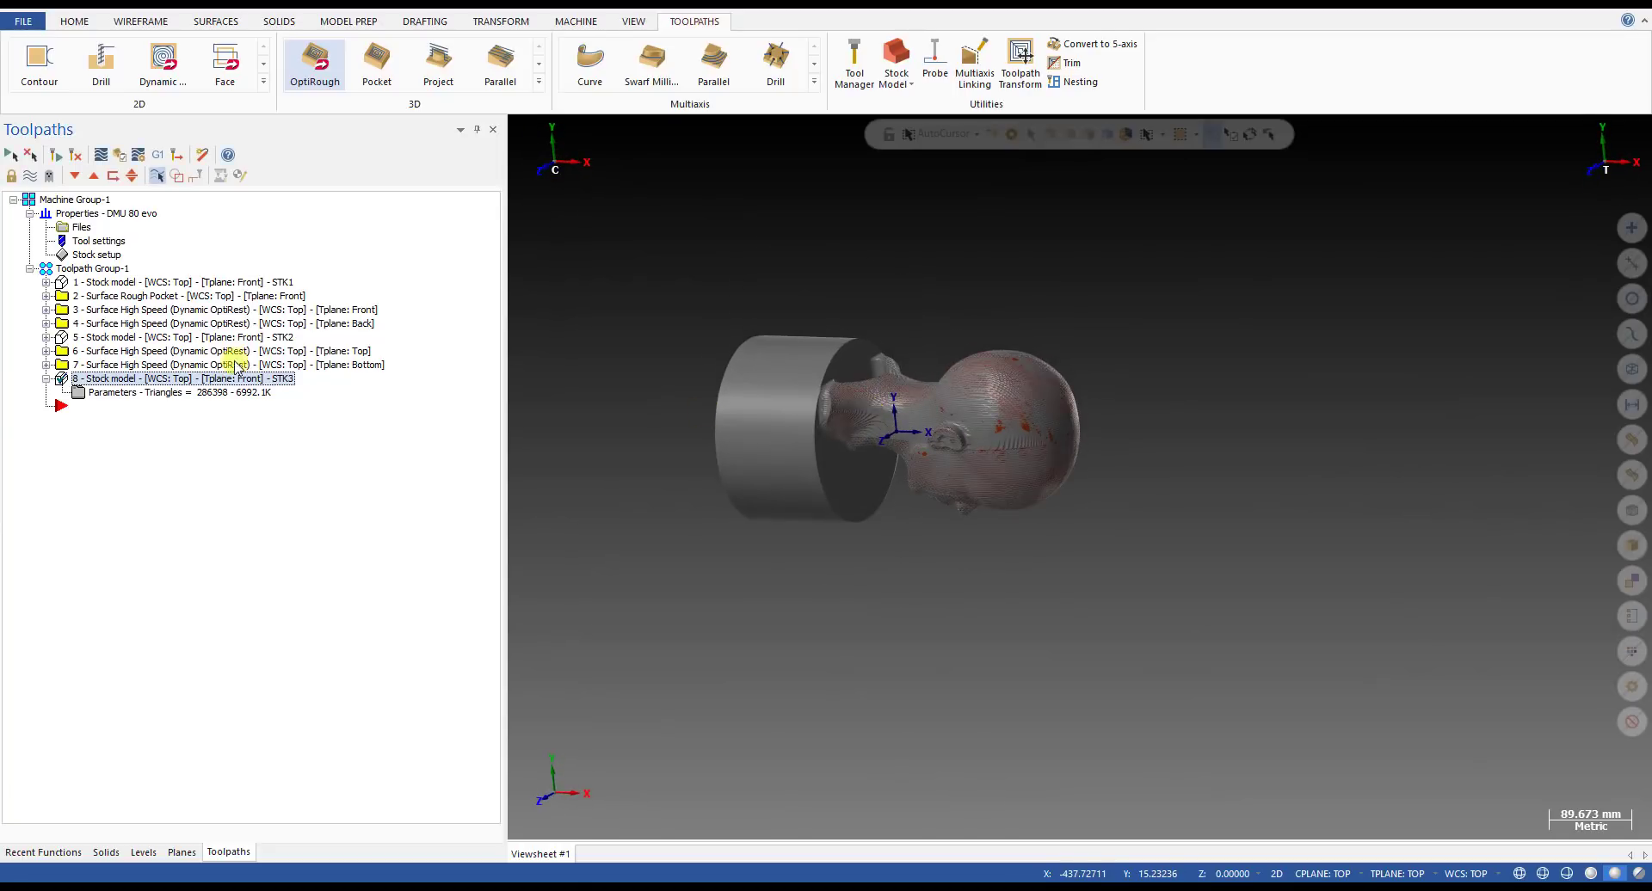
- Review the roughing toolpaths of operations 2, 3, 4, 6 and 7 in sequence on the head
click(137, 310)
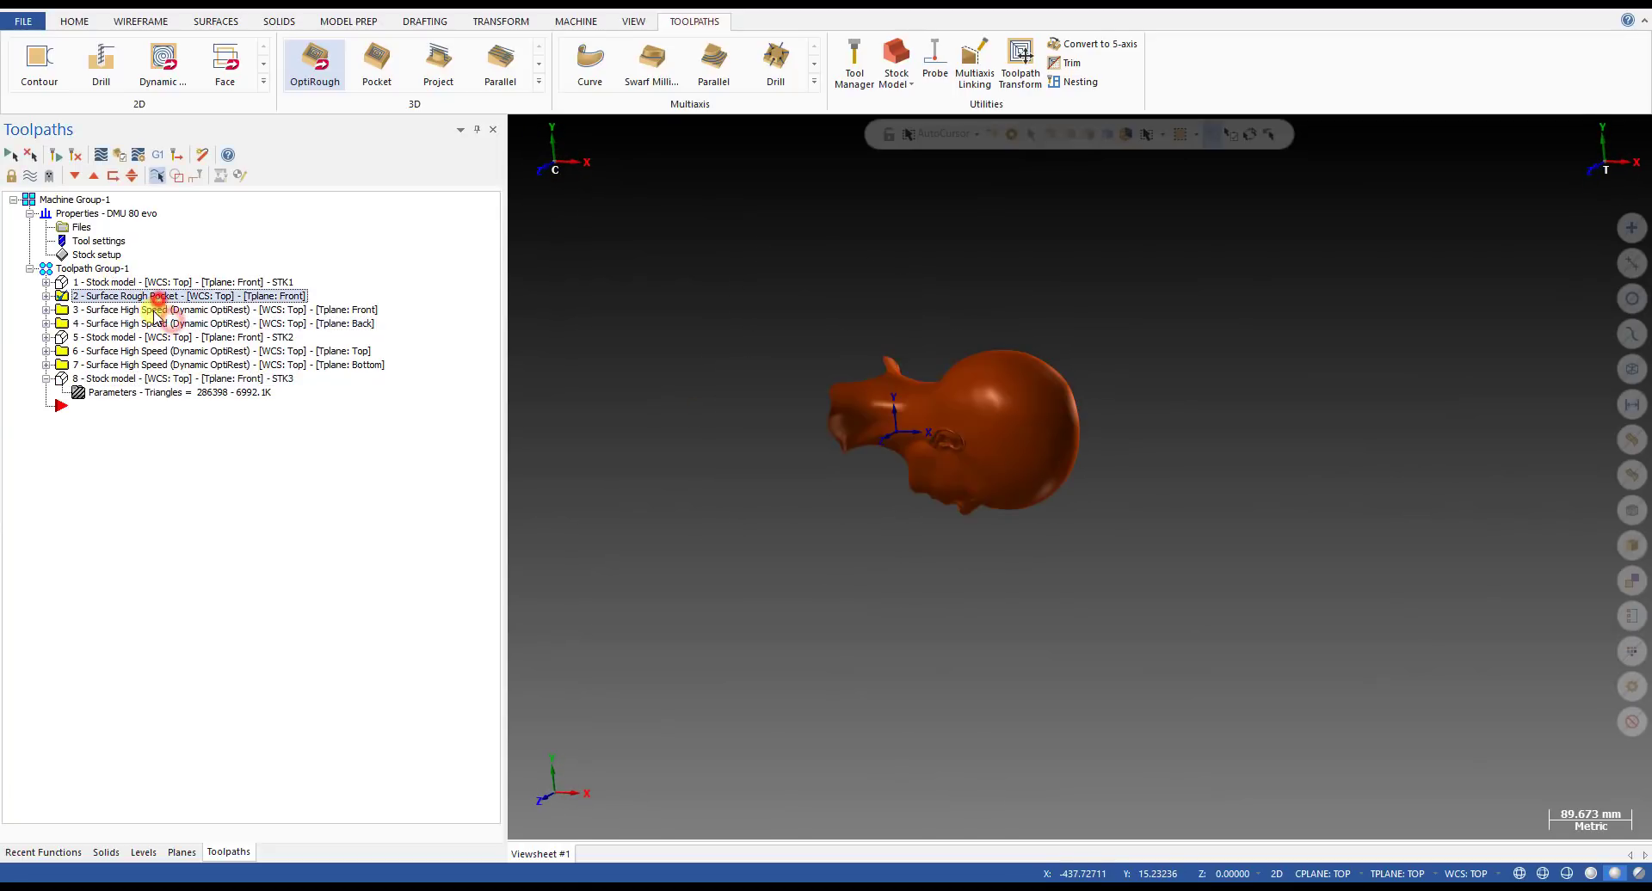
click(131, 311)
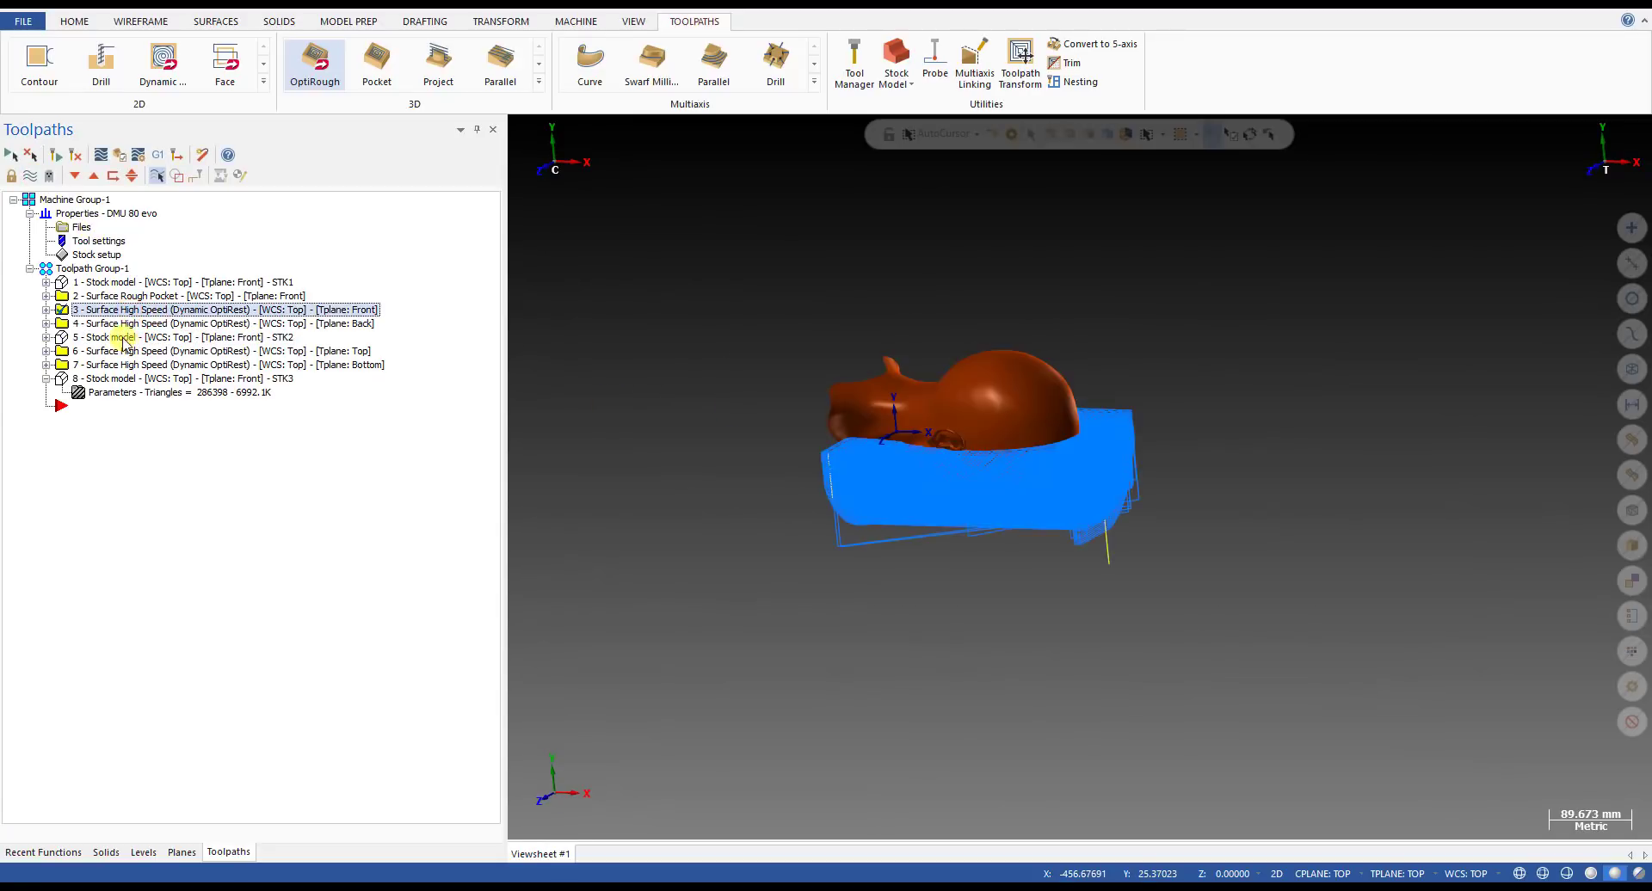
click(121, 323)
click(125, 351)
click(125, 366)
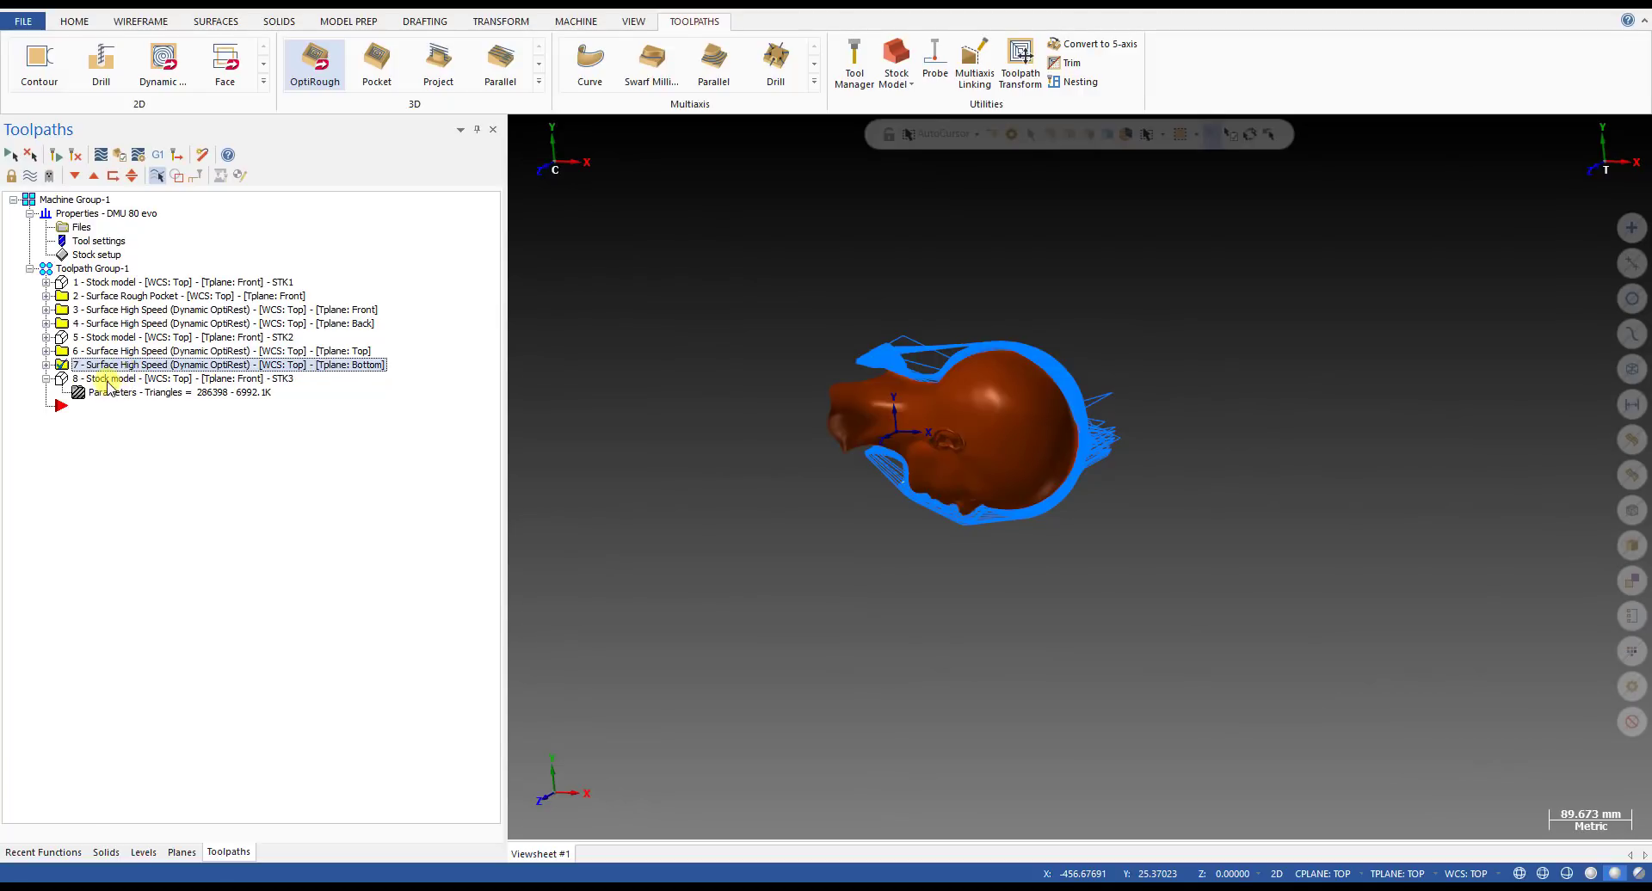
- Redisplay the STK3 stock model and inspect the leftover material around the ear and cheek up close
click(107, 381)
scroll(932, 444, up, 2)
middle_drag(931, 444, 984, 391)
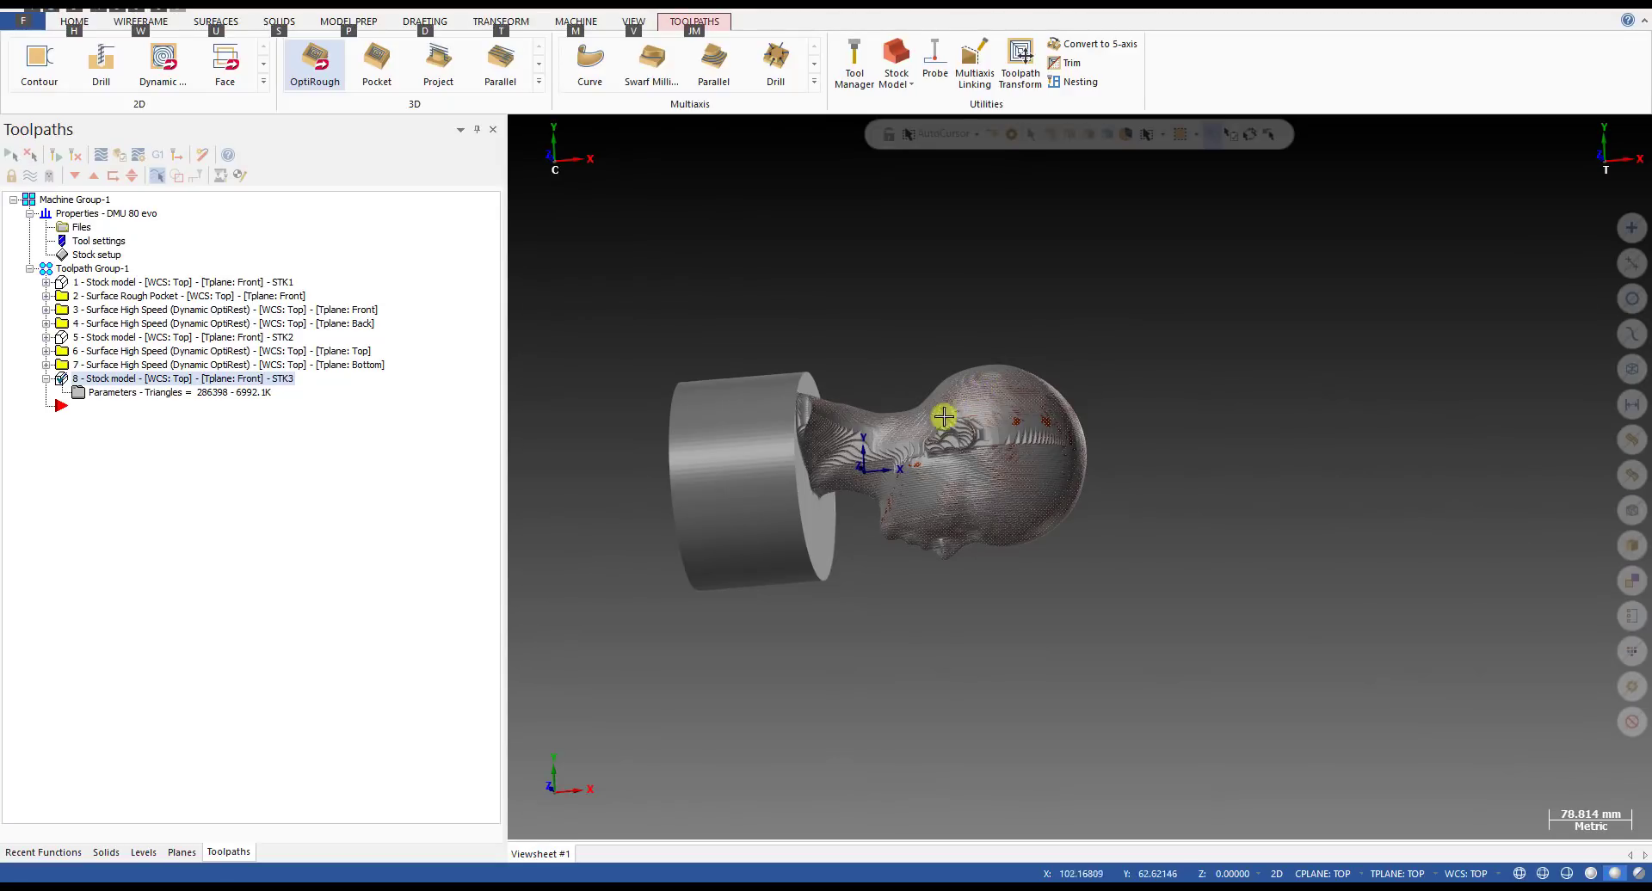
scroll(881, 513, up, 2)
middle_drag(955, 460, 1024, 335)
scroll(1024, 336, up, 1)
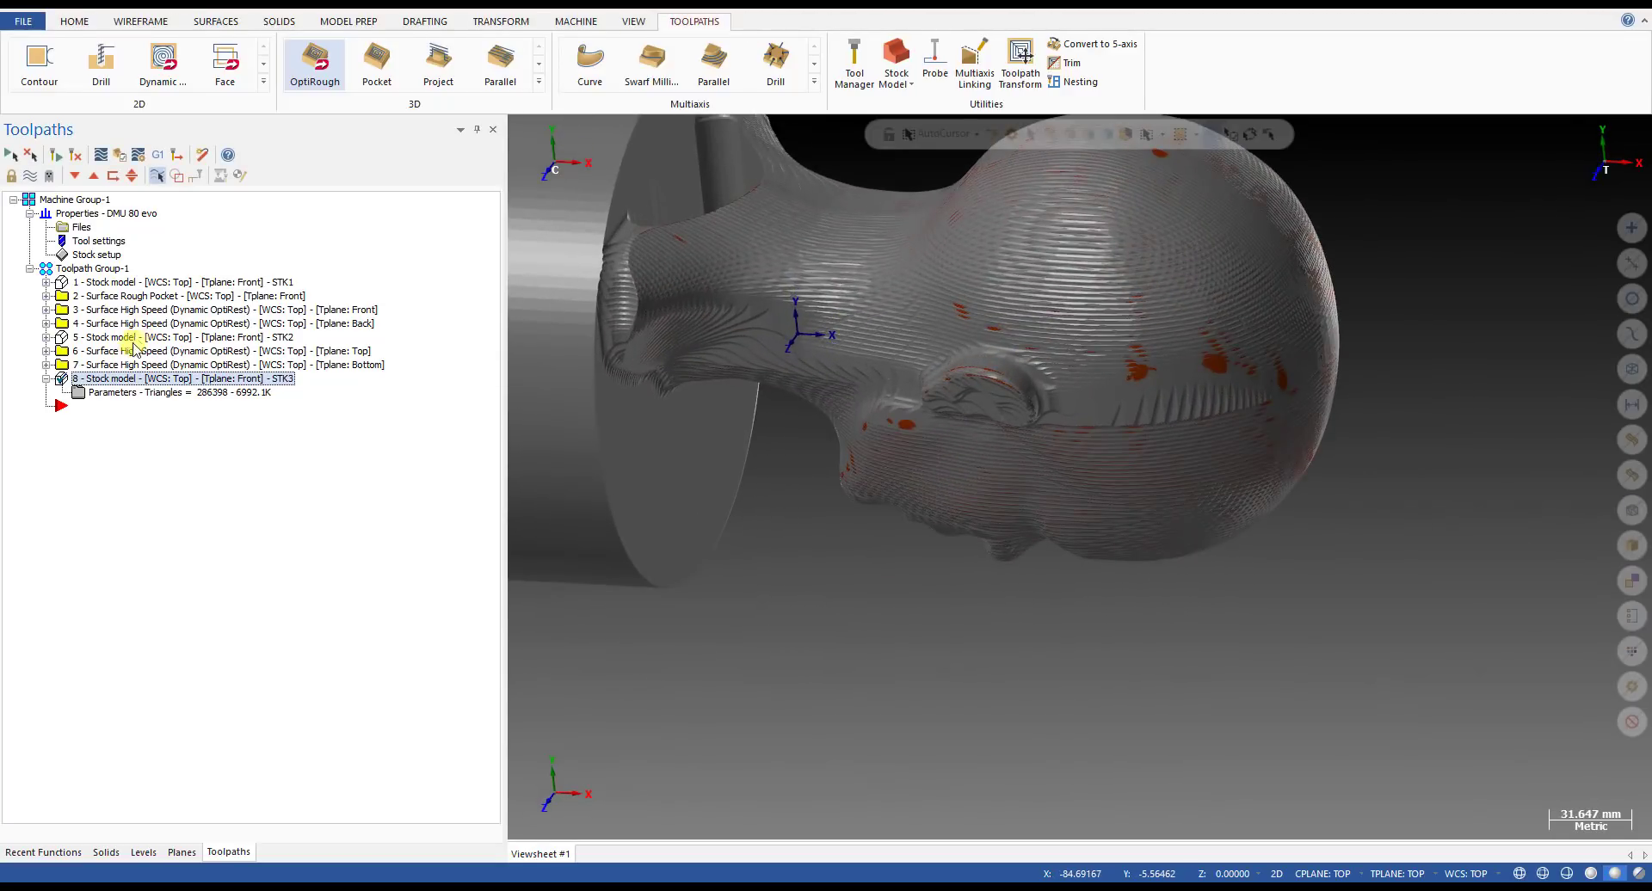
- Show operation 6's Dynamic OptiRest toolpath around the ear, hide its display, and examine the ears and back of the head
click(142, 351)
scroll(933, 350, up, 2)
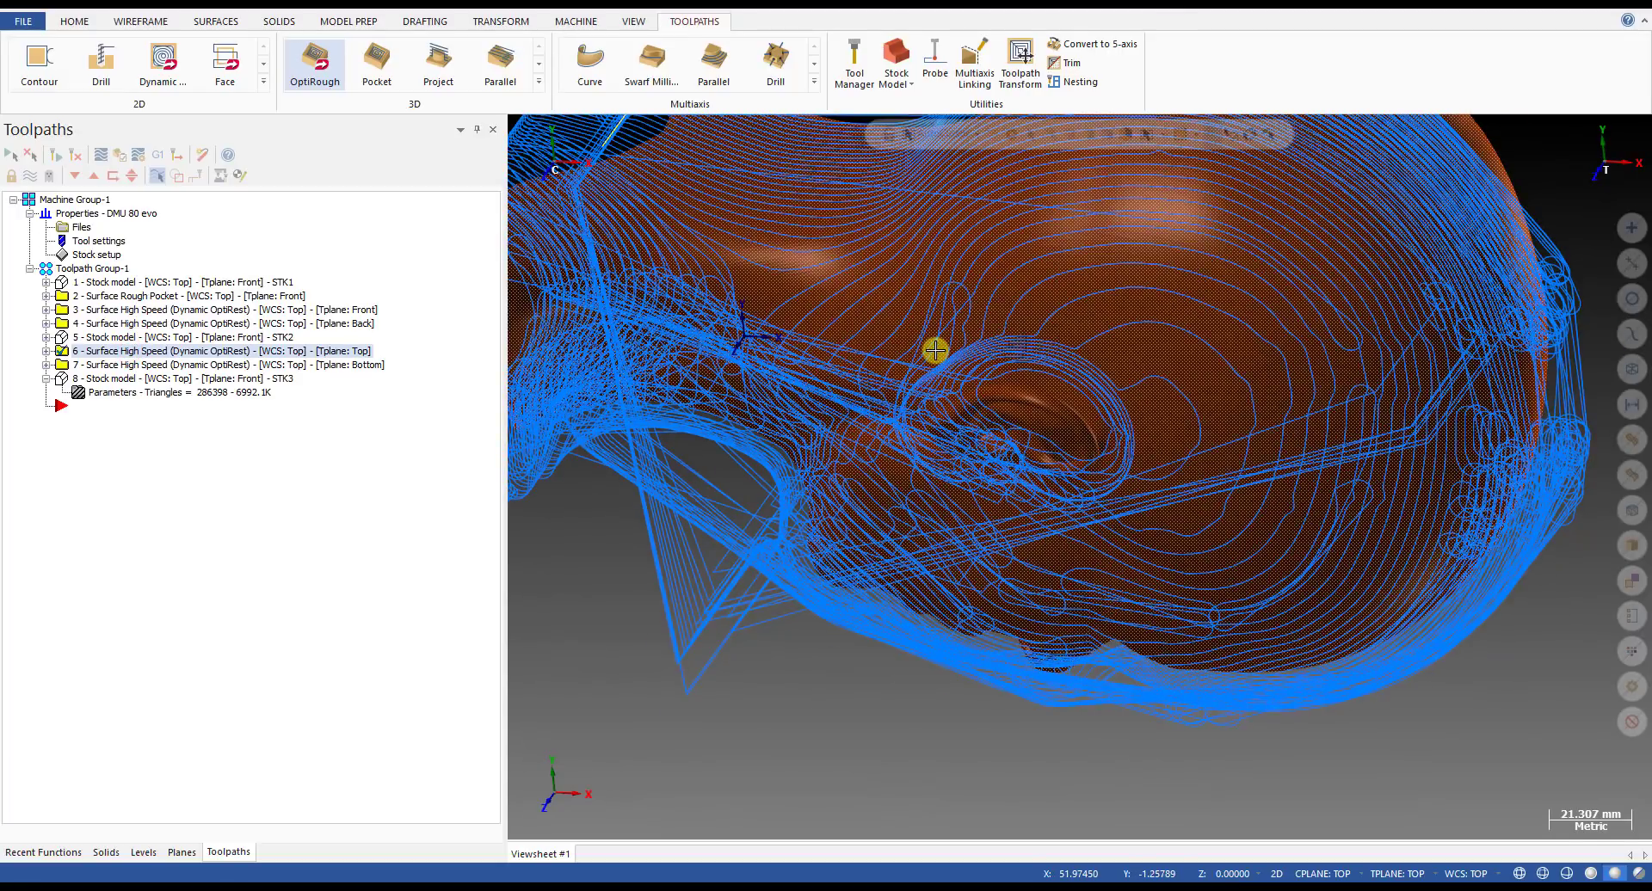
key(alt+t)
middle_drag(1075, 338, 1052, 417)
scroll(1021, 309, up, 1)
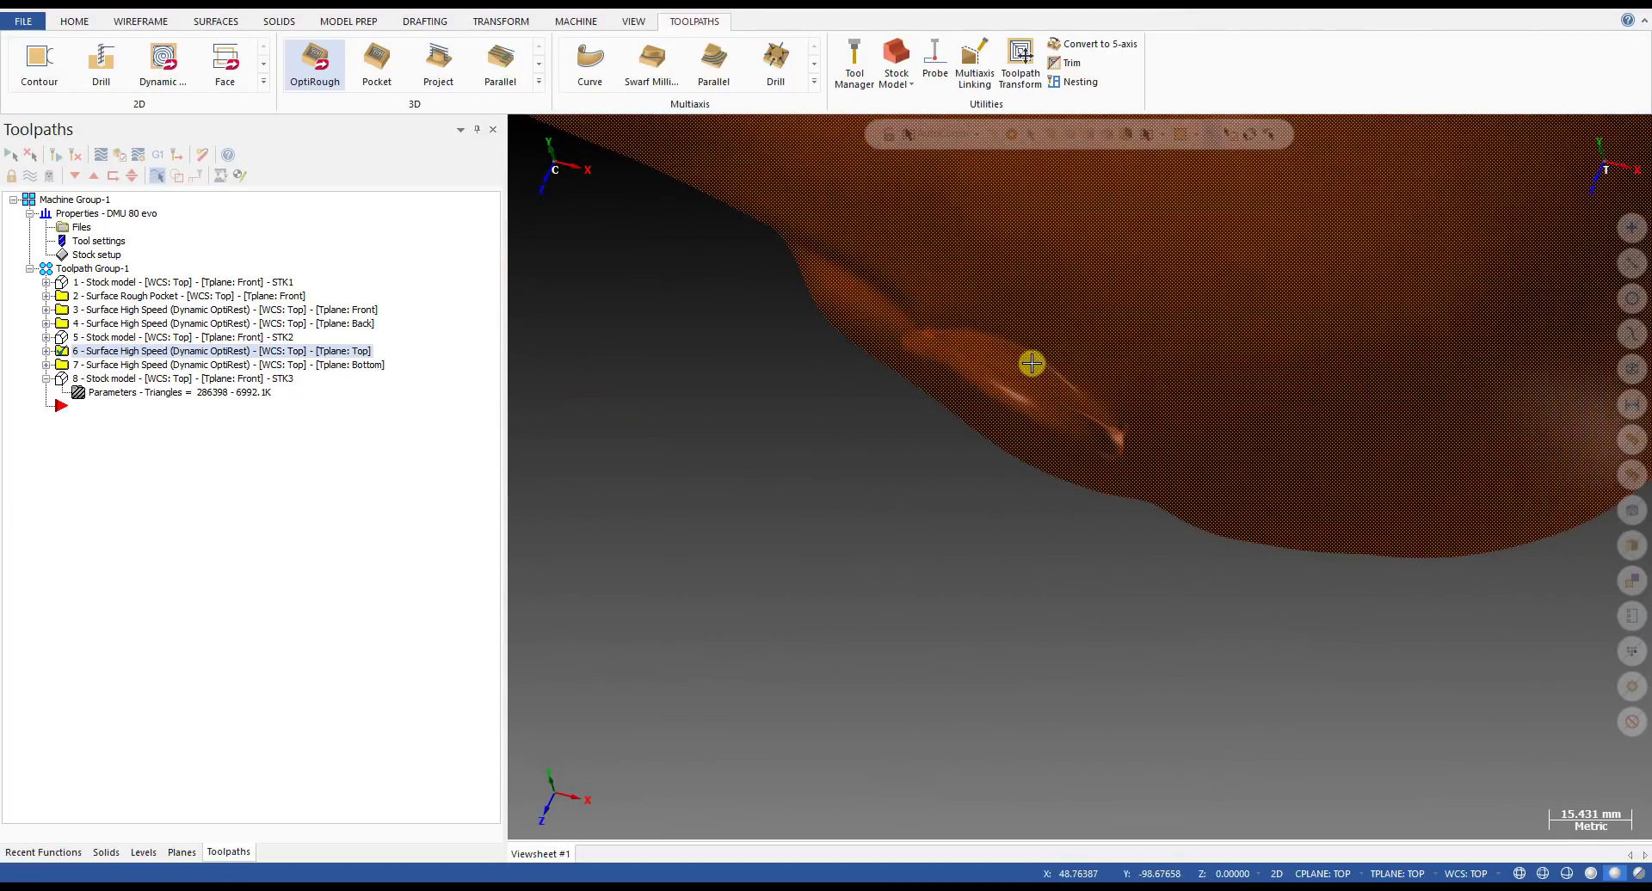
scroll(953, 425, down, 2)
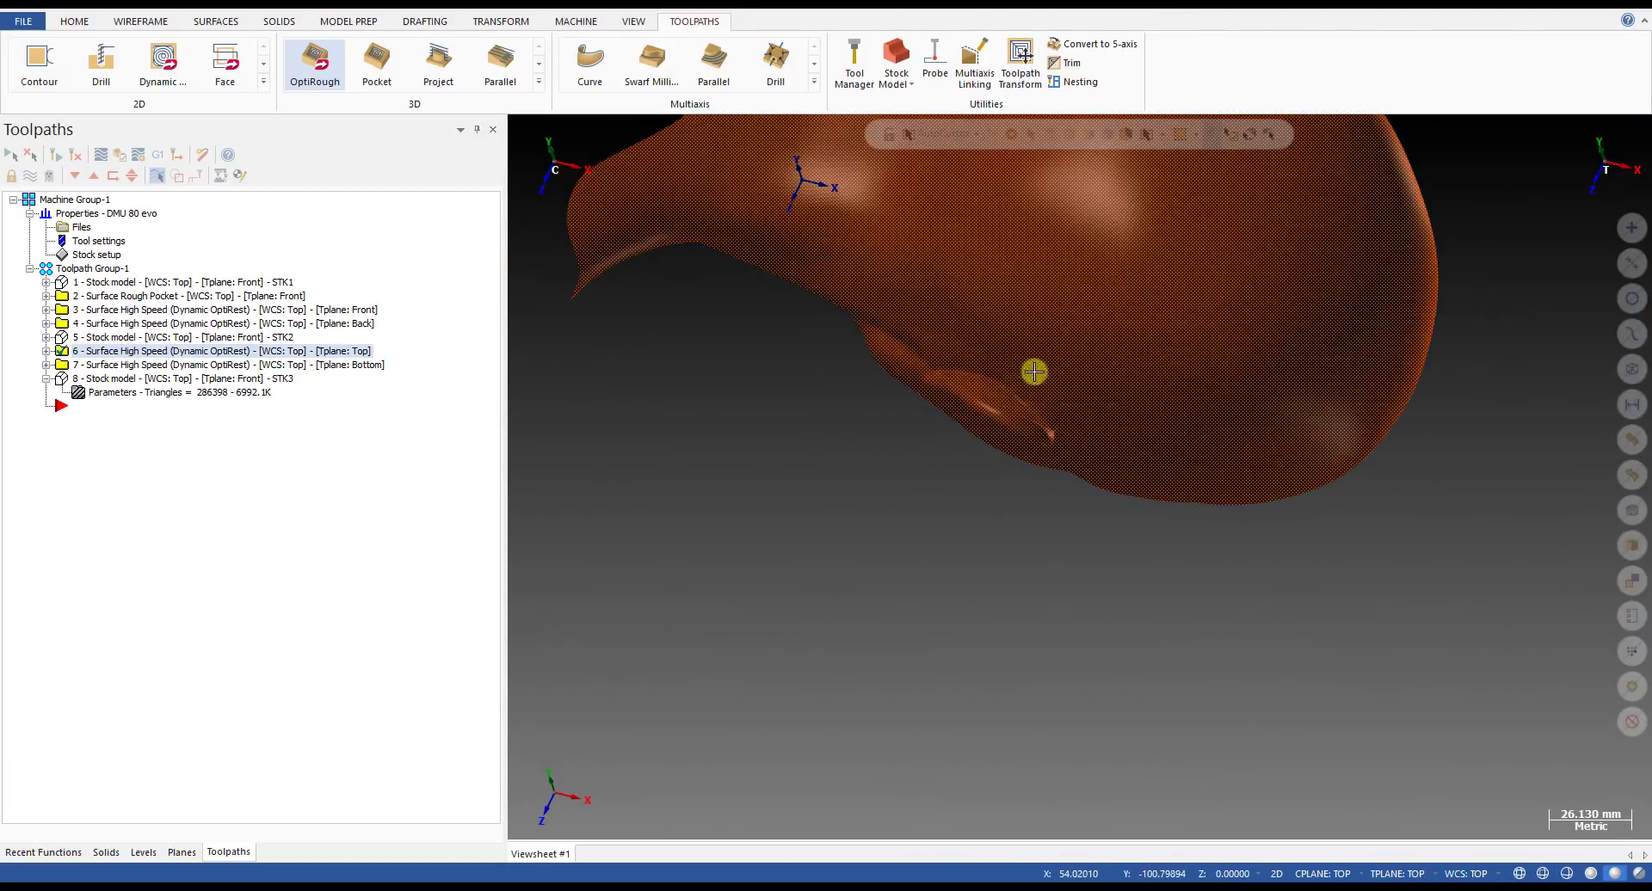
middle_drag(1025, 384, 862, 319)
scroll(848, 390, down, 3)
middle_drag(848, 390, 888, 554)
scroll(1071, 641, up, 2)
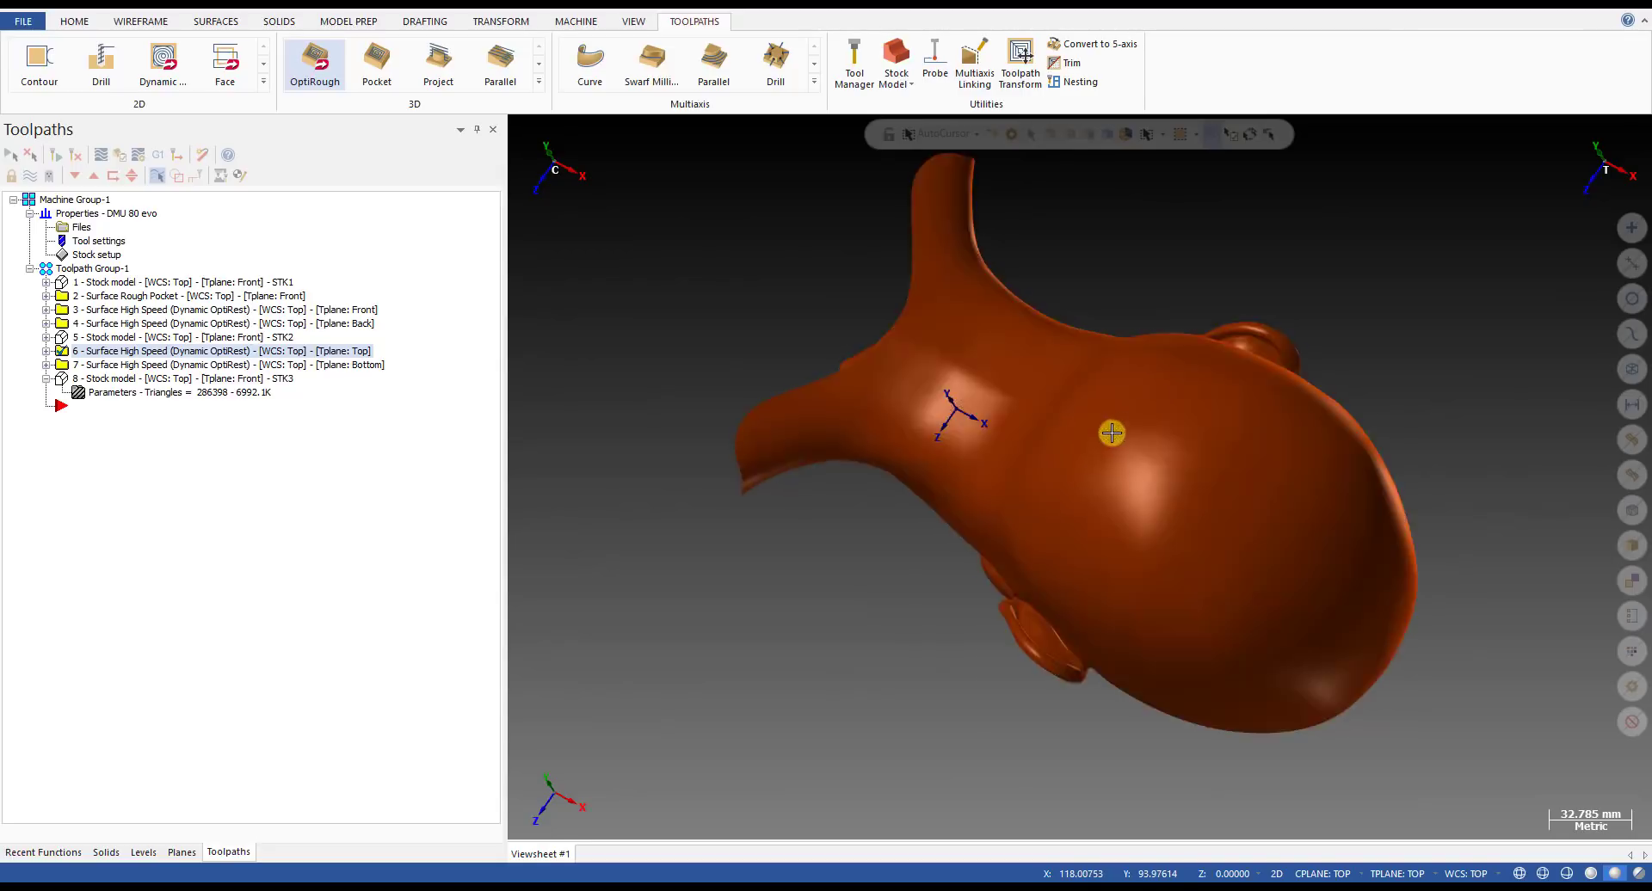
- Check the head in the front and top views with shading toggled, ending on a shaded oblique view of the face
key(alt+2)
middle_drag(980, 456, 977, 391)
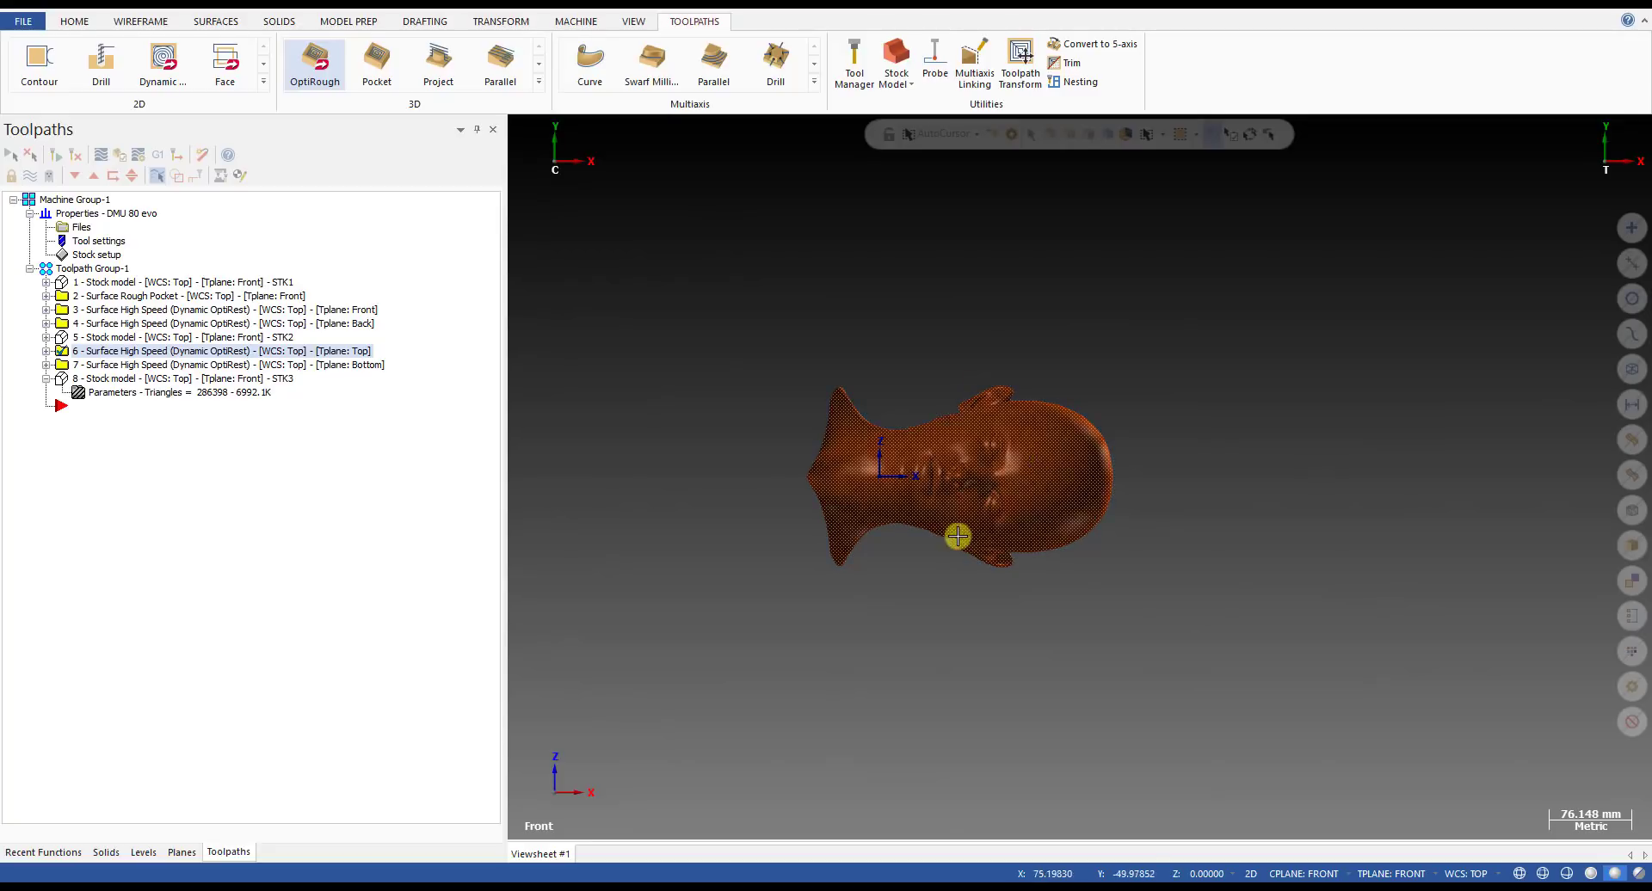
scroll(959, 531, up, 3)
click(940, 488)
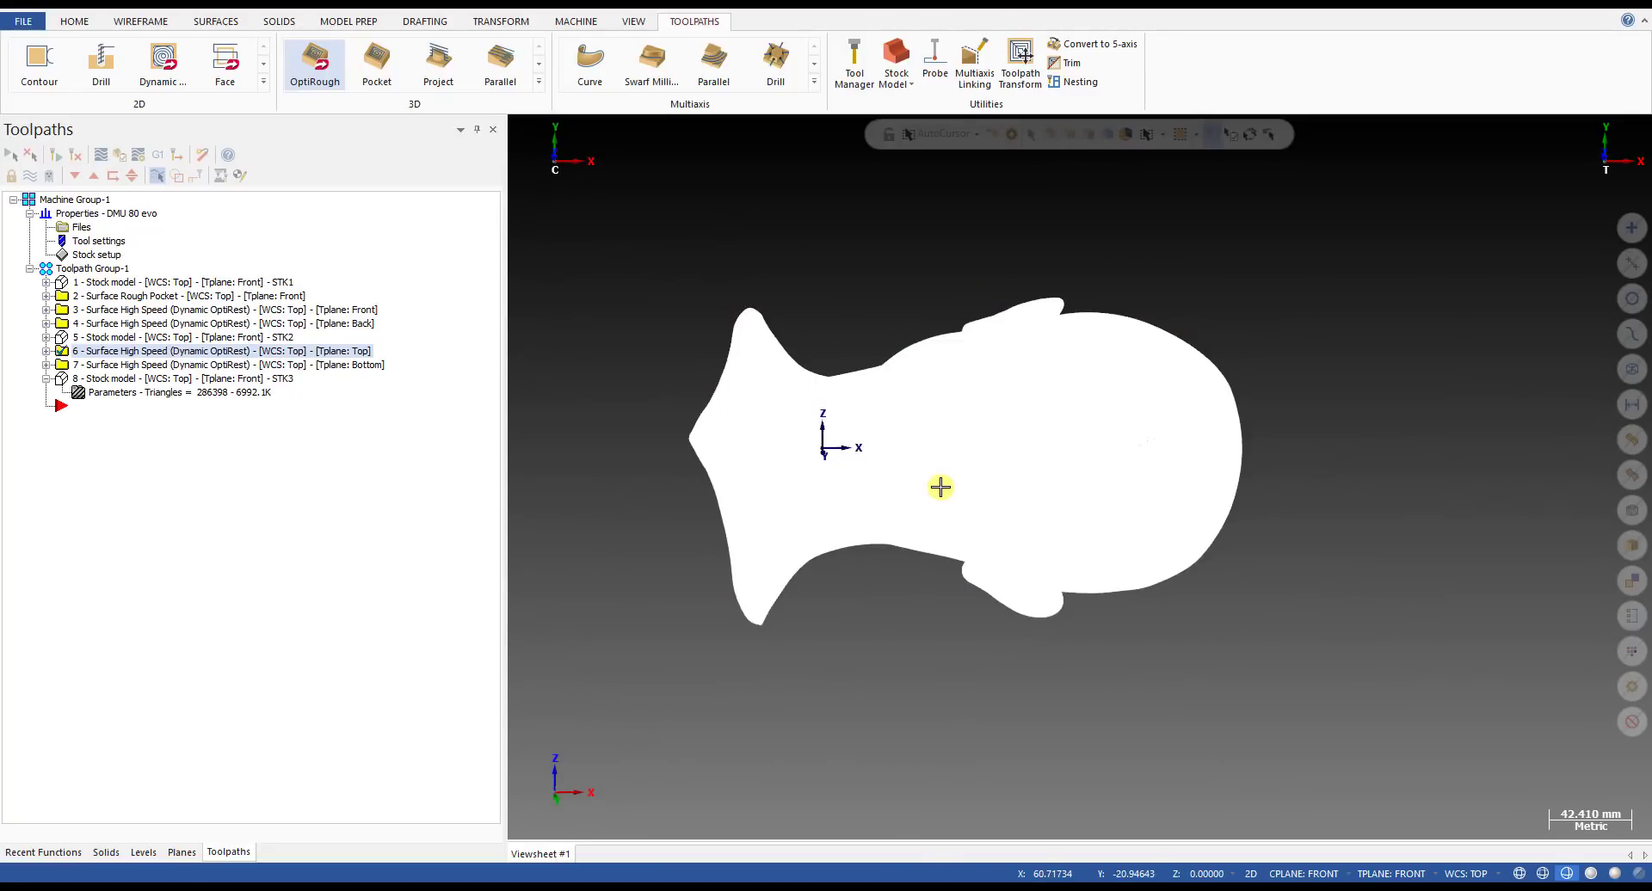
key(alt+s)
key(alt+1)
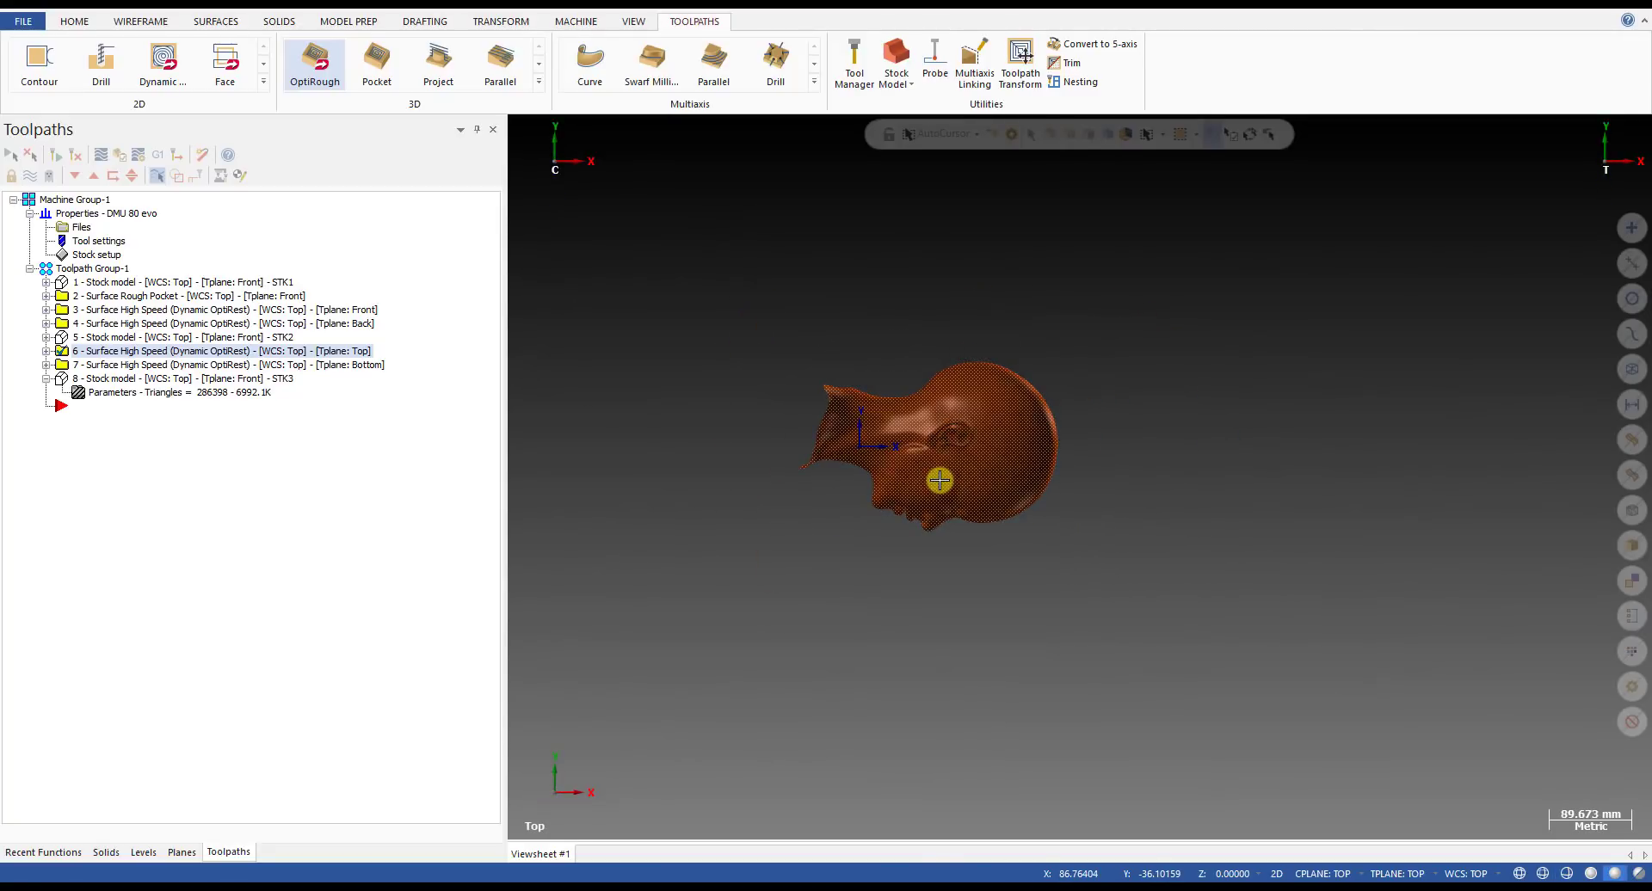
key(alt+2)
middle_drag(914, 457, 1180, 317)
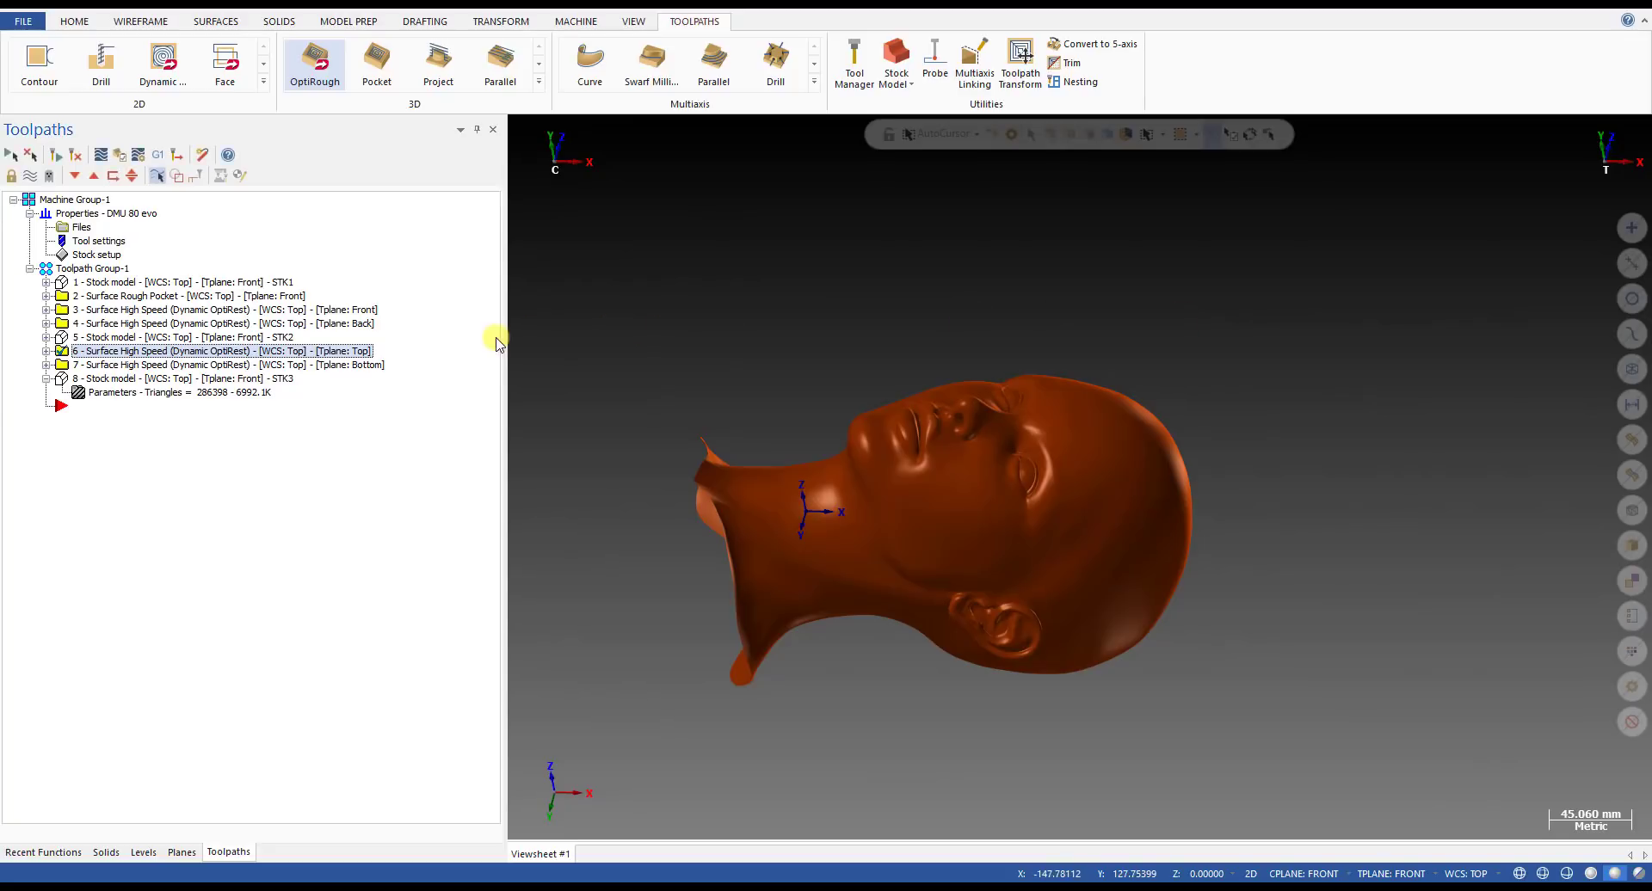
- Display the STK3 stock model over the head and examine it obliquely and in the top view with shading off
click(125, 380)
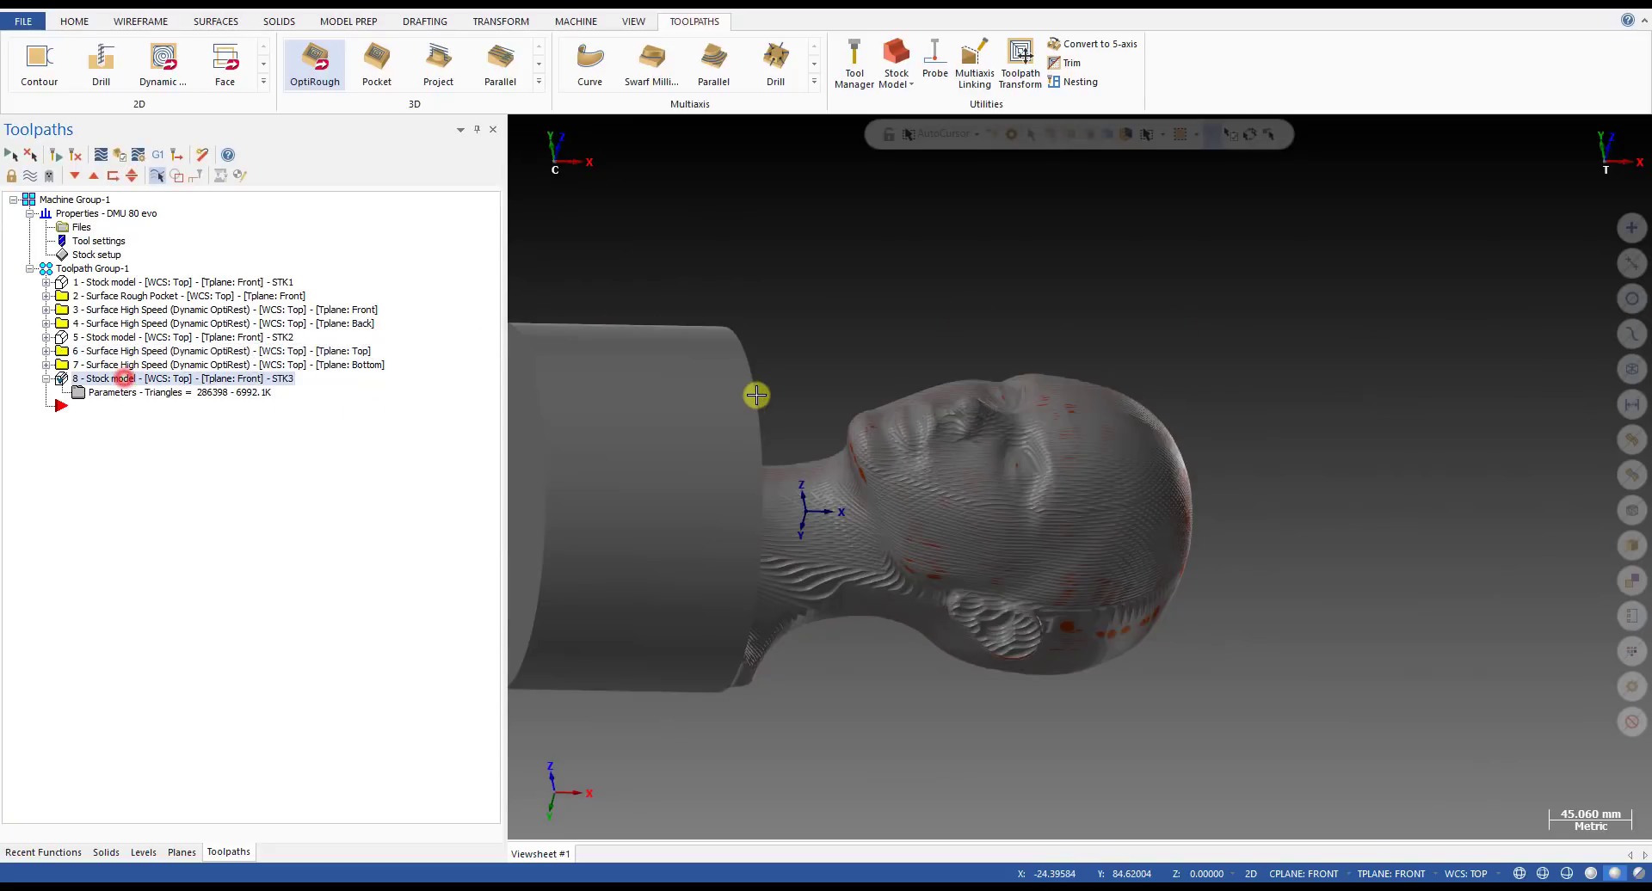
key(alt+s)
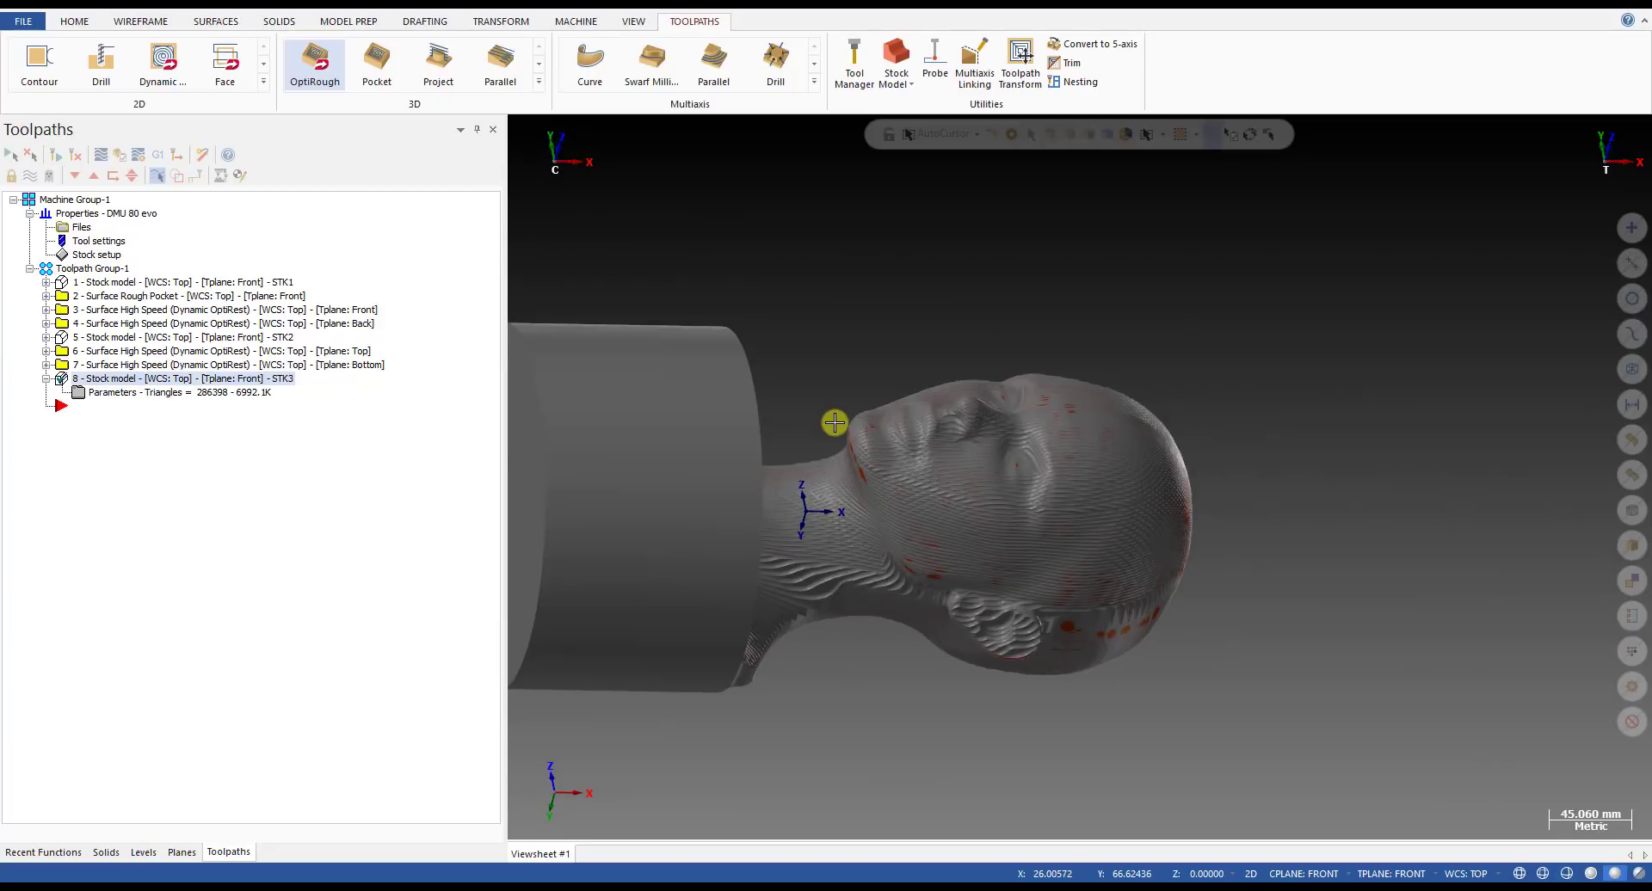
key(alt+1)
mouse_move(960, 476)
middle_down()
mouse_move(941, 597)
mouse_move(844, 472)
mouse_move(685, 390)
middle_up()
key(alt+s)
key(alt+s)
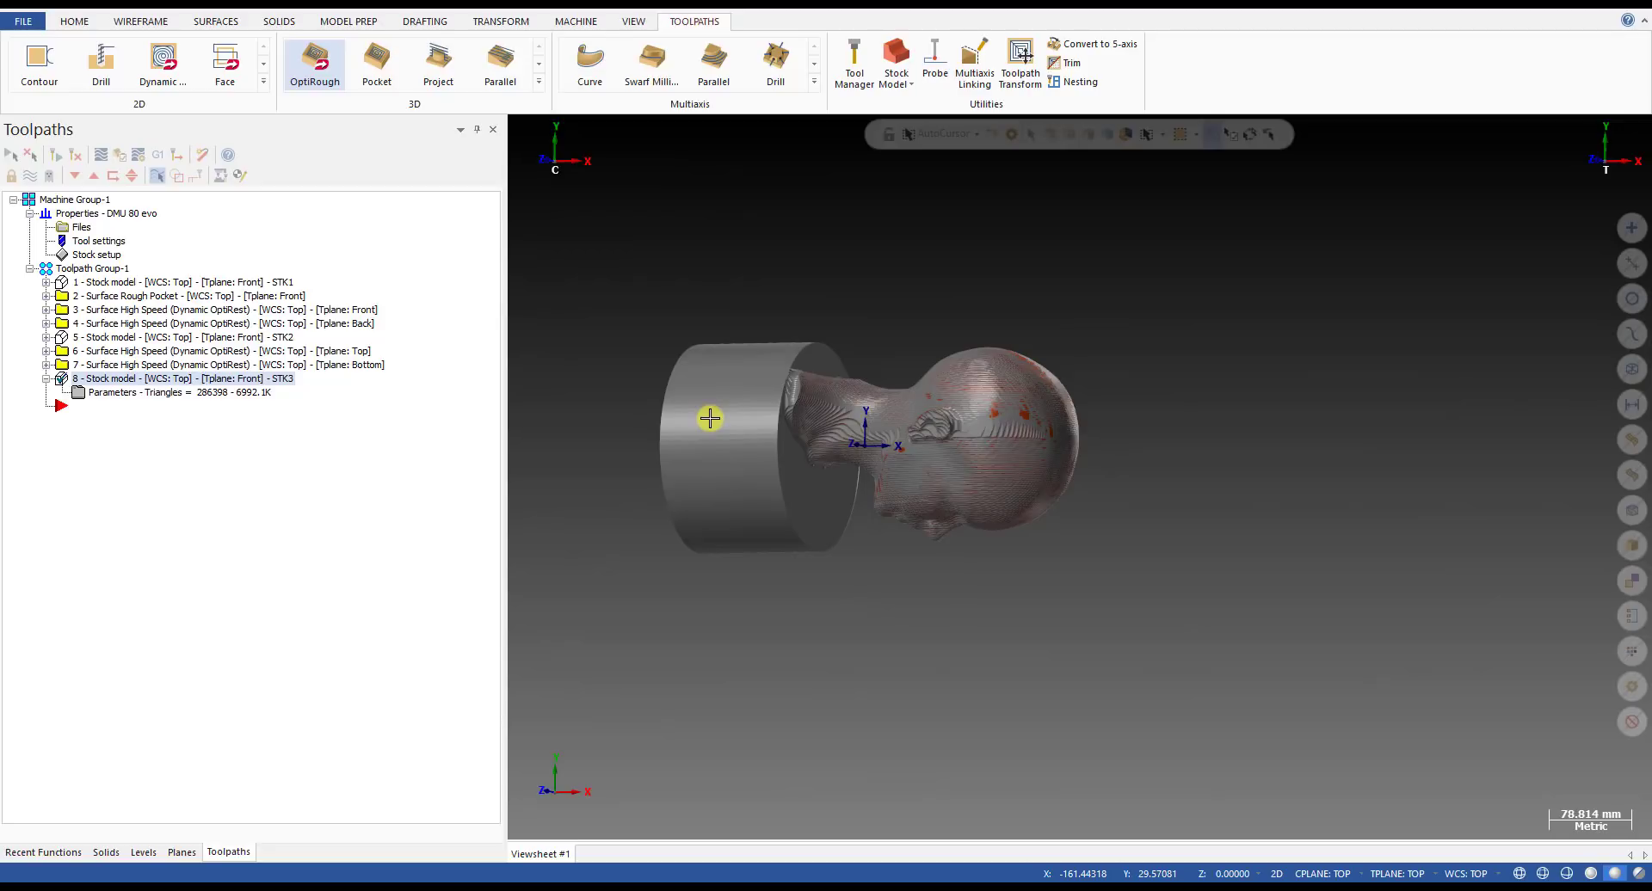
key(alt+1)
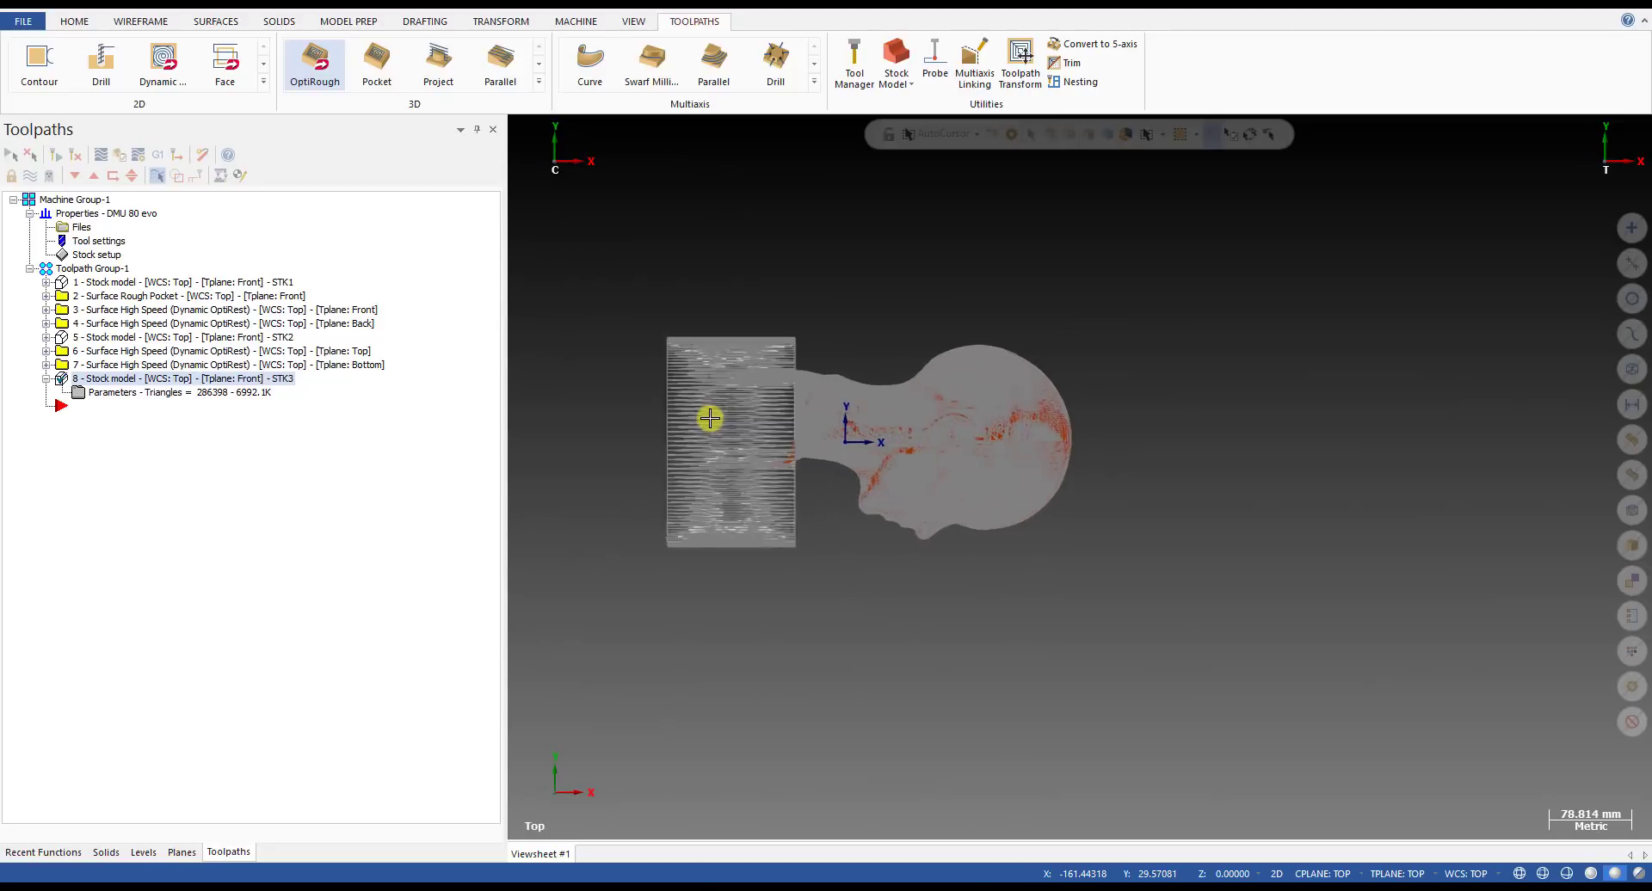
- Examine the shaded STK3 stock model and its leftover material from oblique, front and top views
middle_drag(939, 410, 988, 317)
key(alt+2)
scroll(988, 339, up, 4)
scroll(957, 455, up, 1)
middle_drag(956, 457, 978, 493)
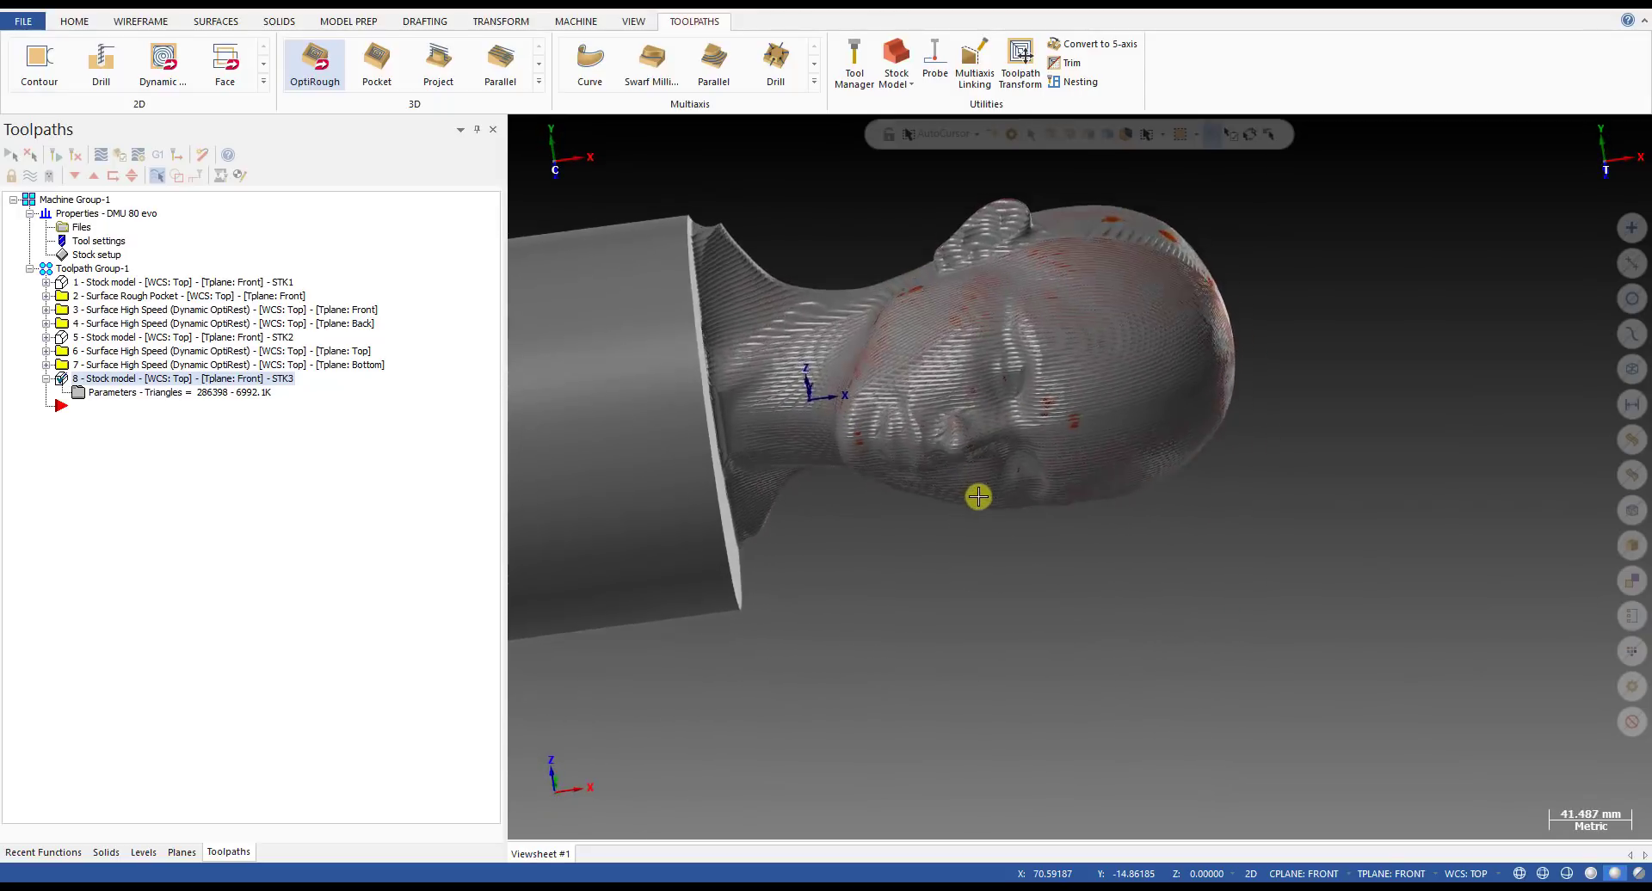
key(alt+1)
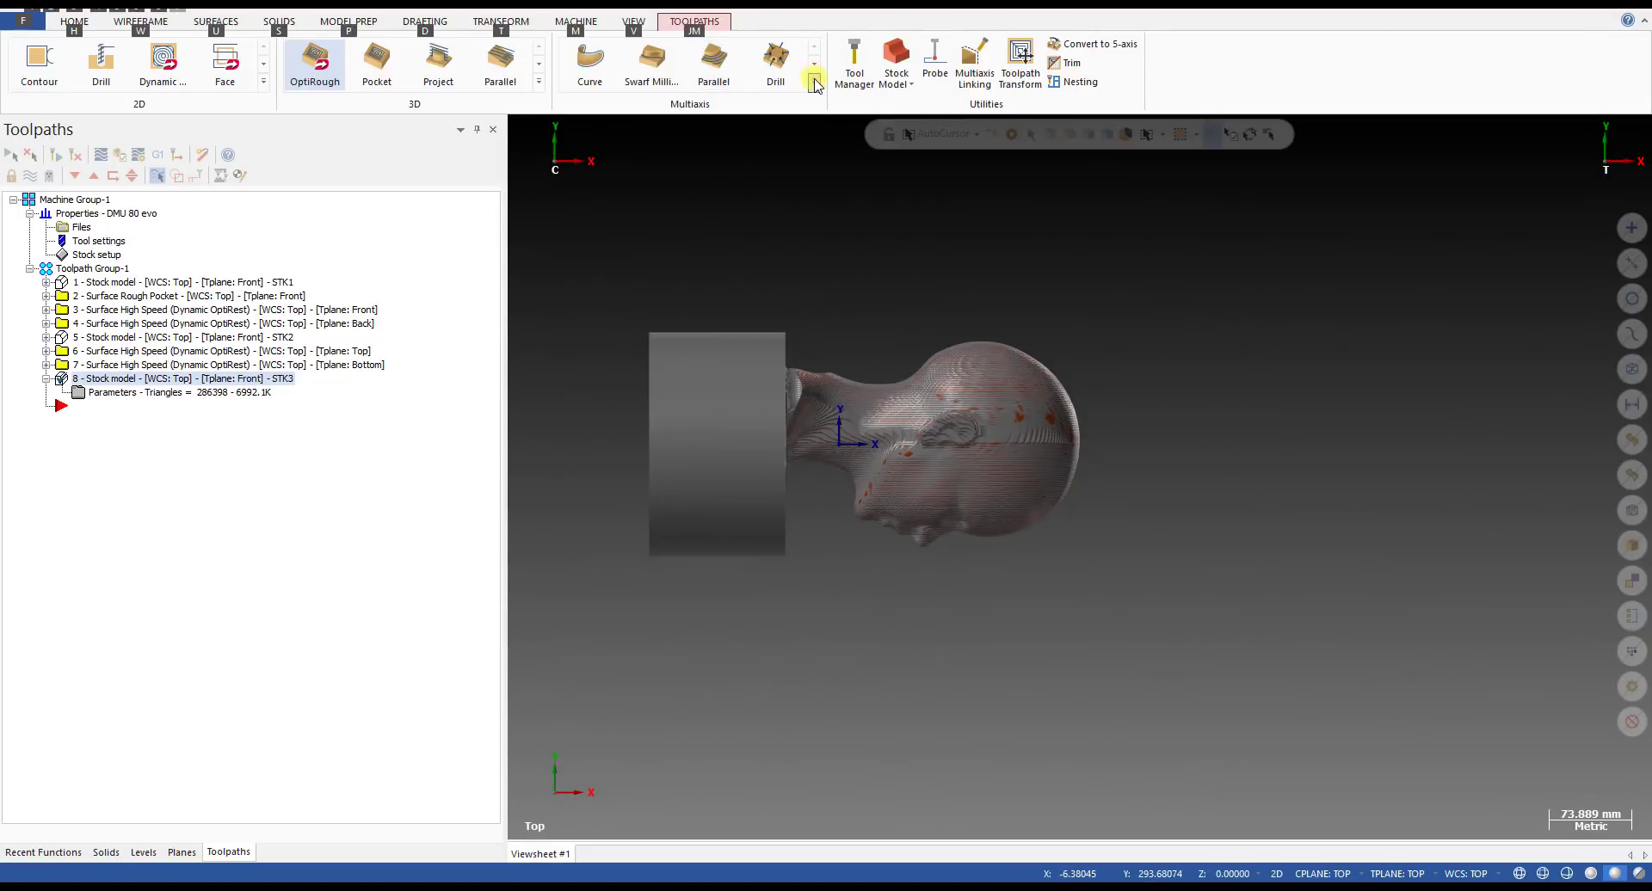
click(713, 26)
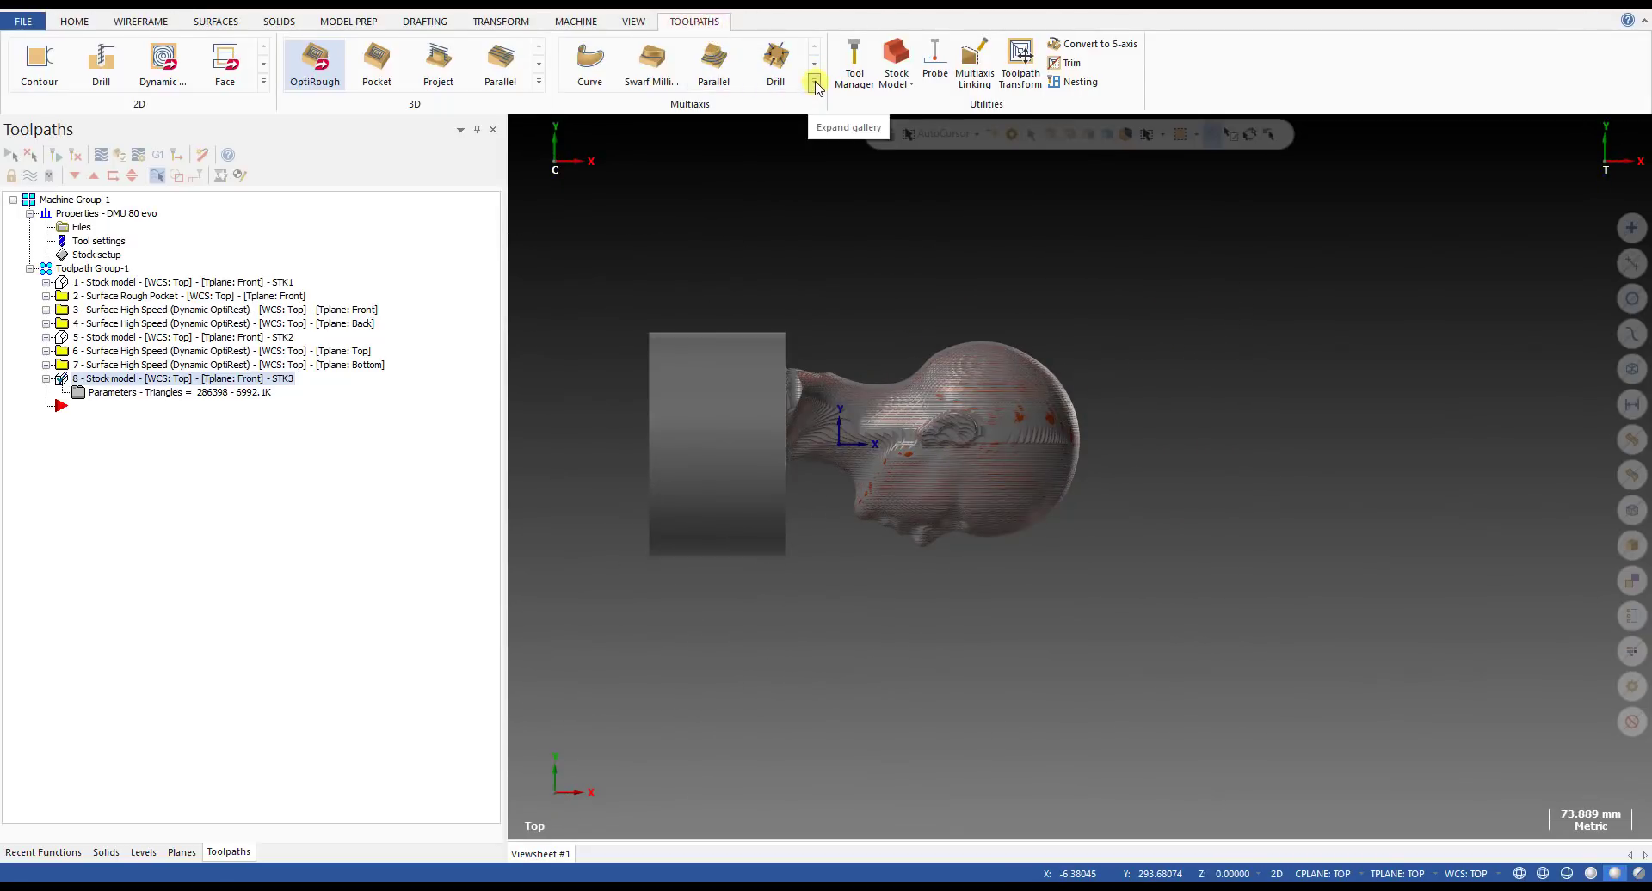
scroll(1020, 387, up, 1)
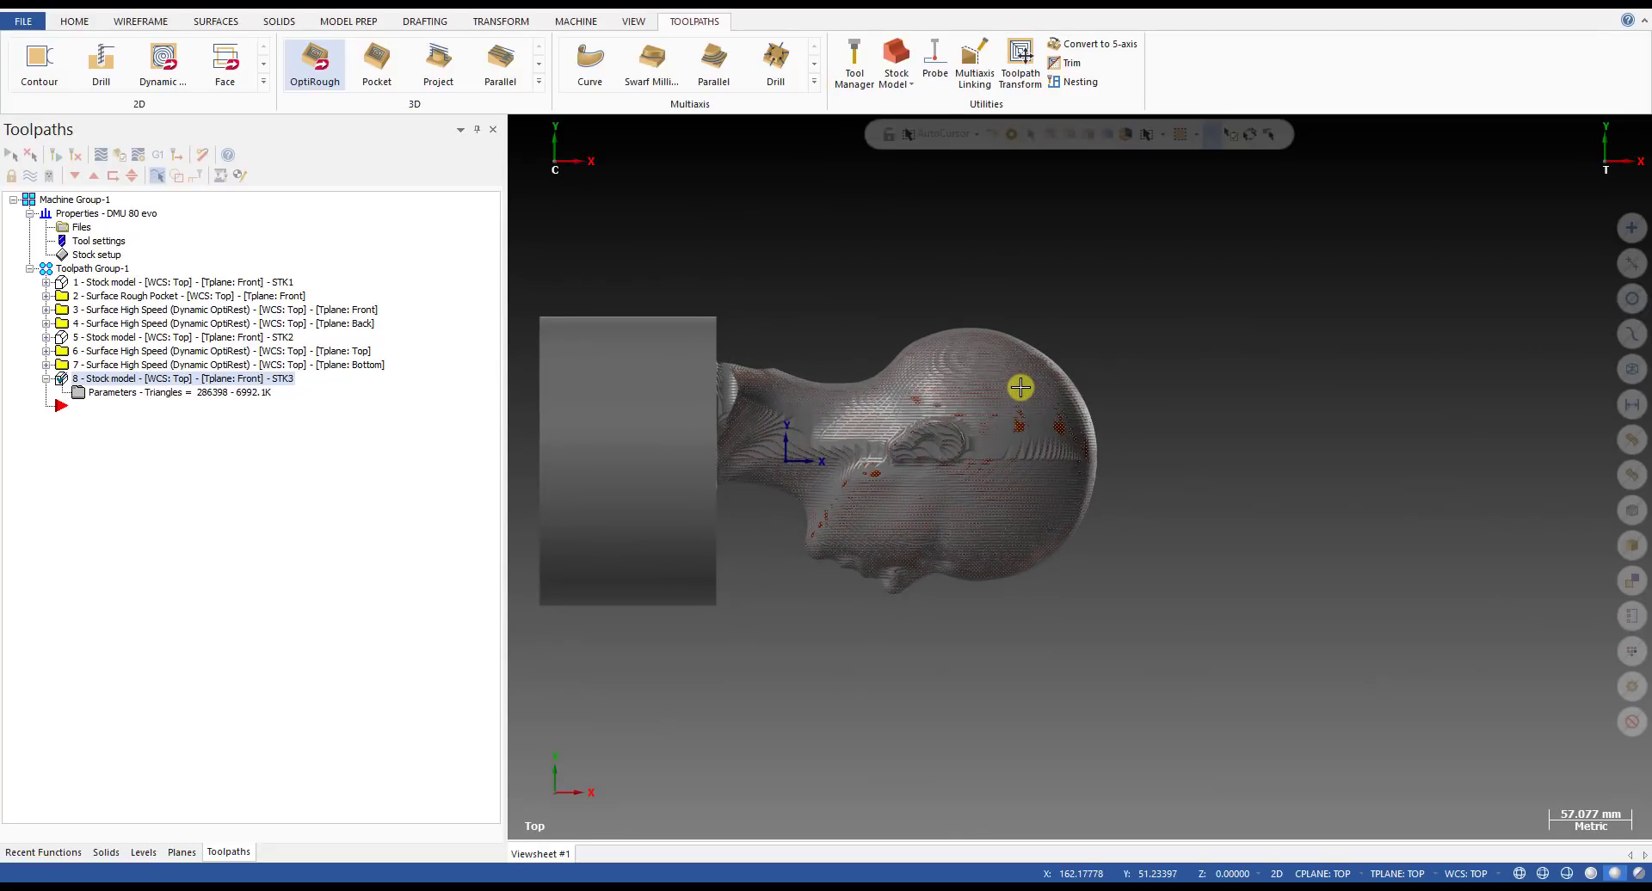
- Start a multiaxis Flow toolpath with the BALL-NOSE END MILL - 6 and review its holder
click(814, 83)
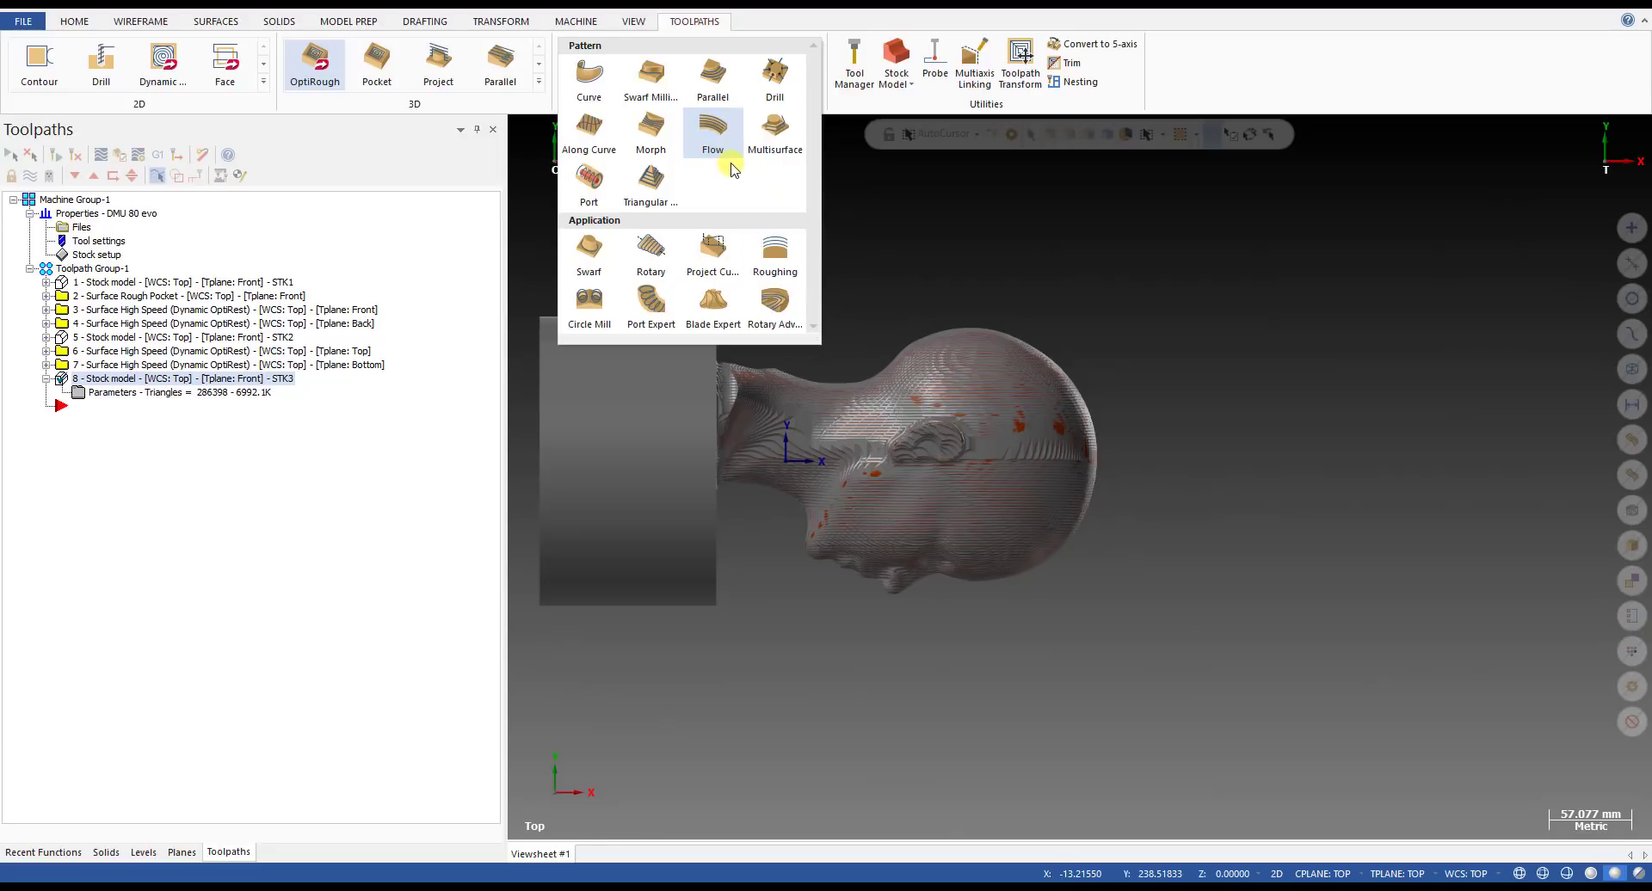
click(684, 23)
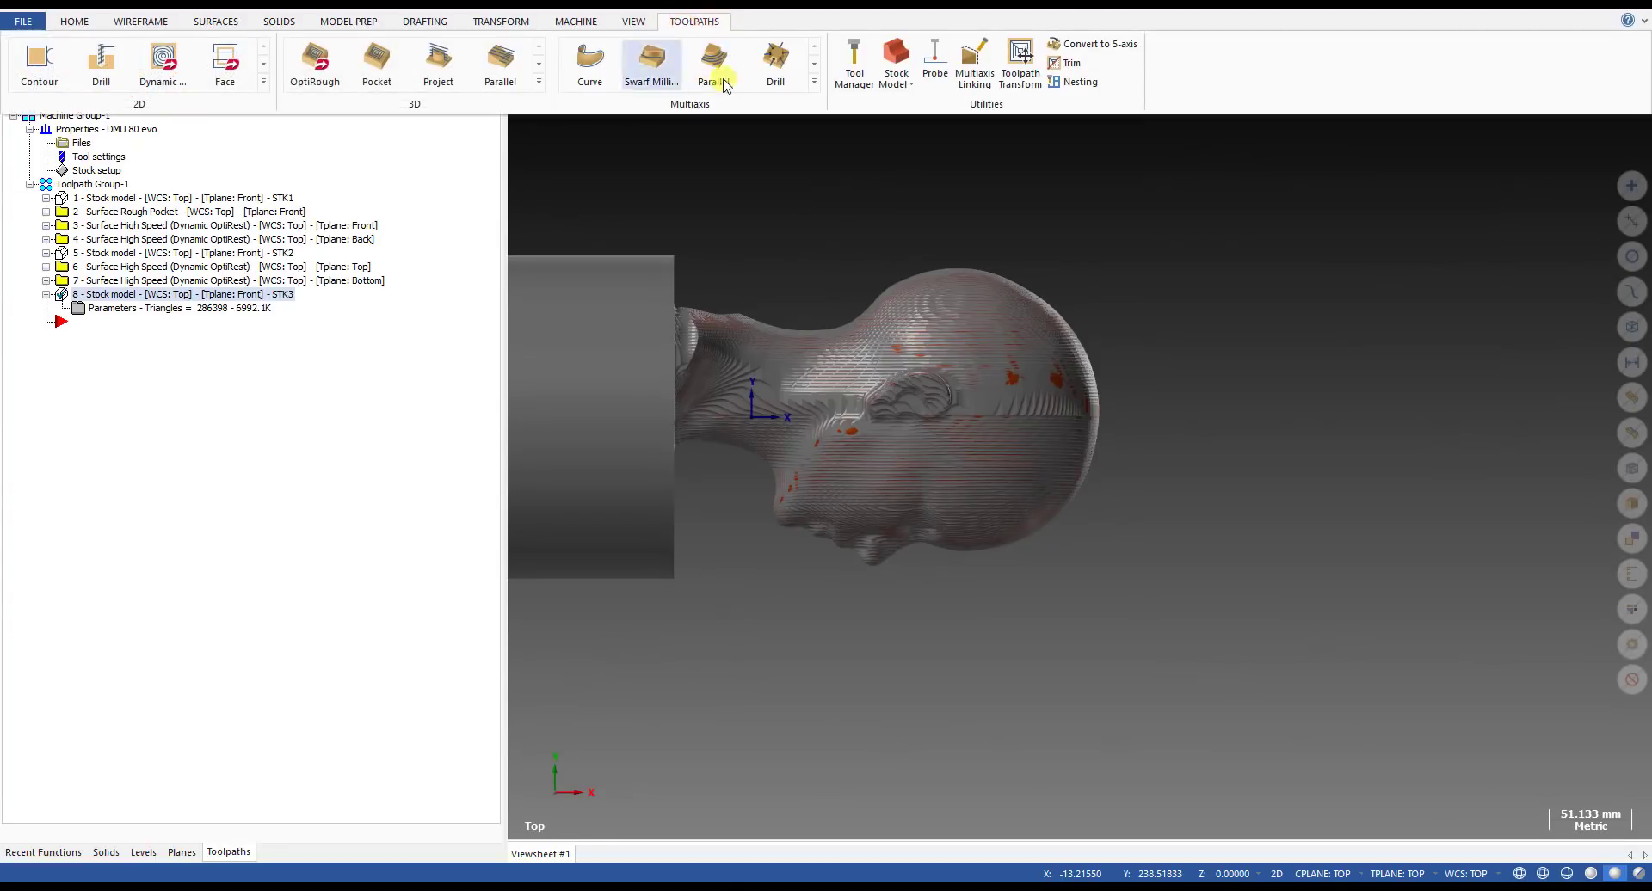
click(814, 80)
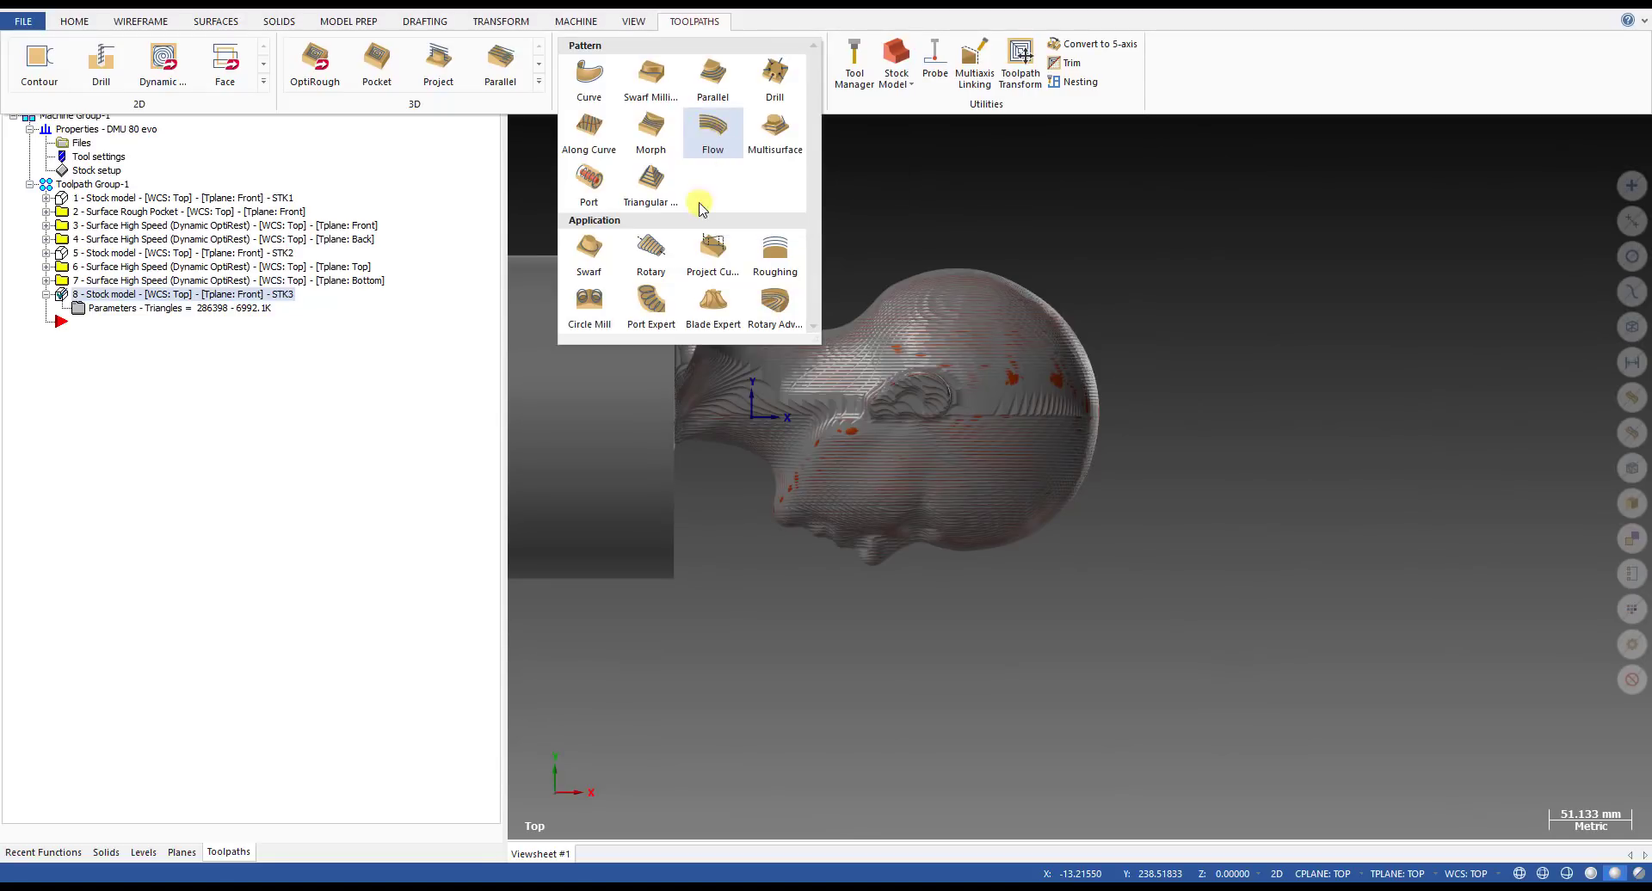
click(711, 129)
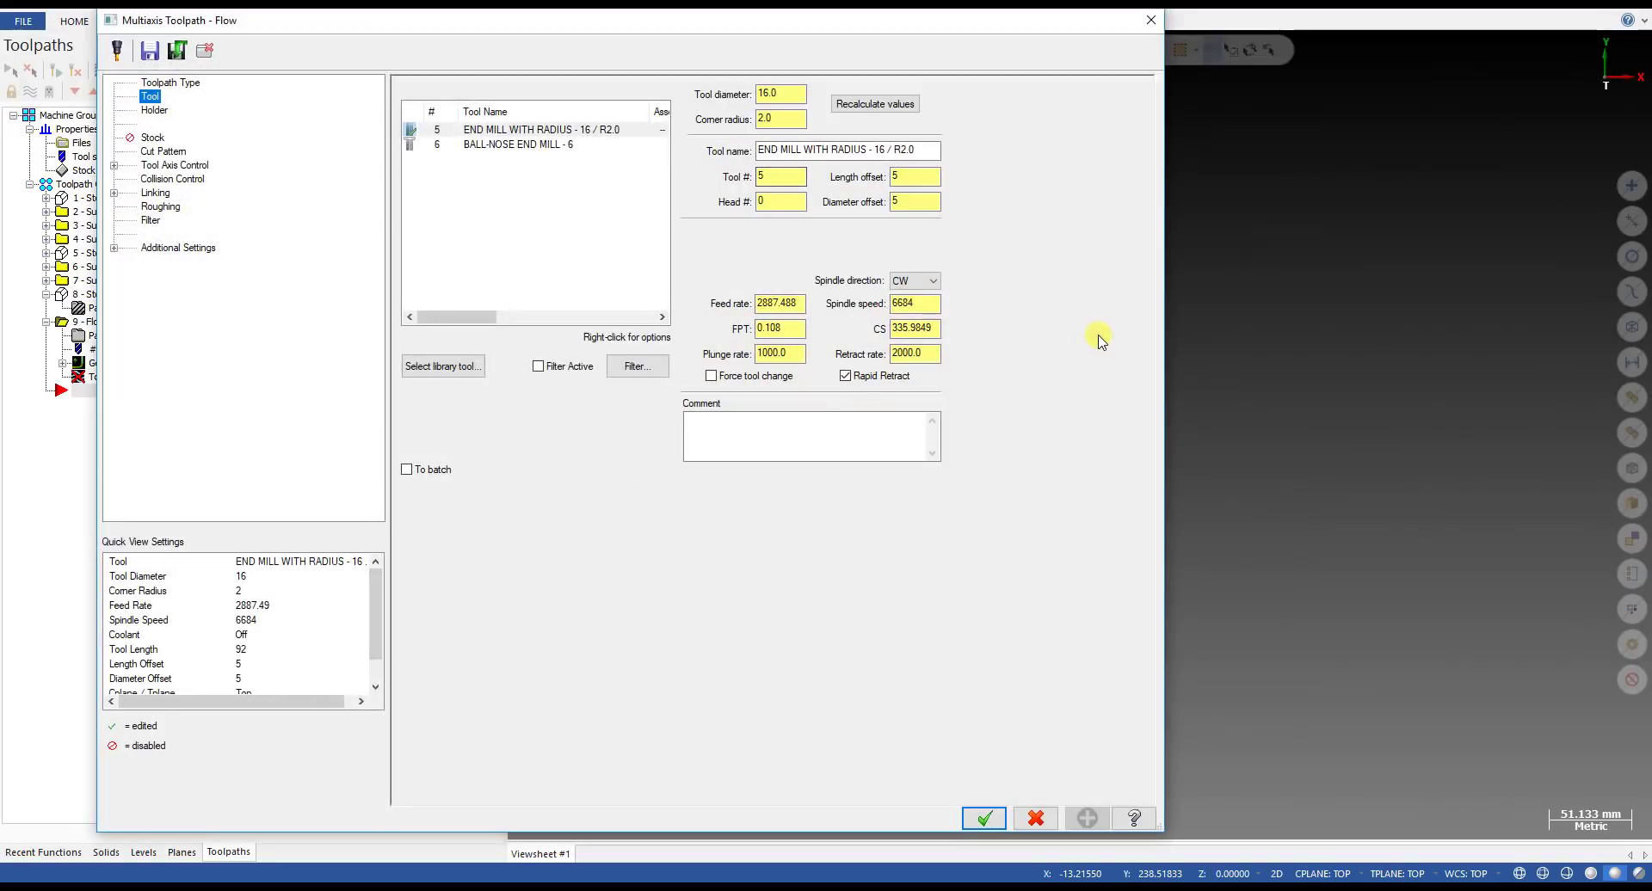
click(522, 146)
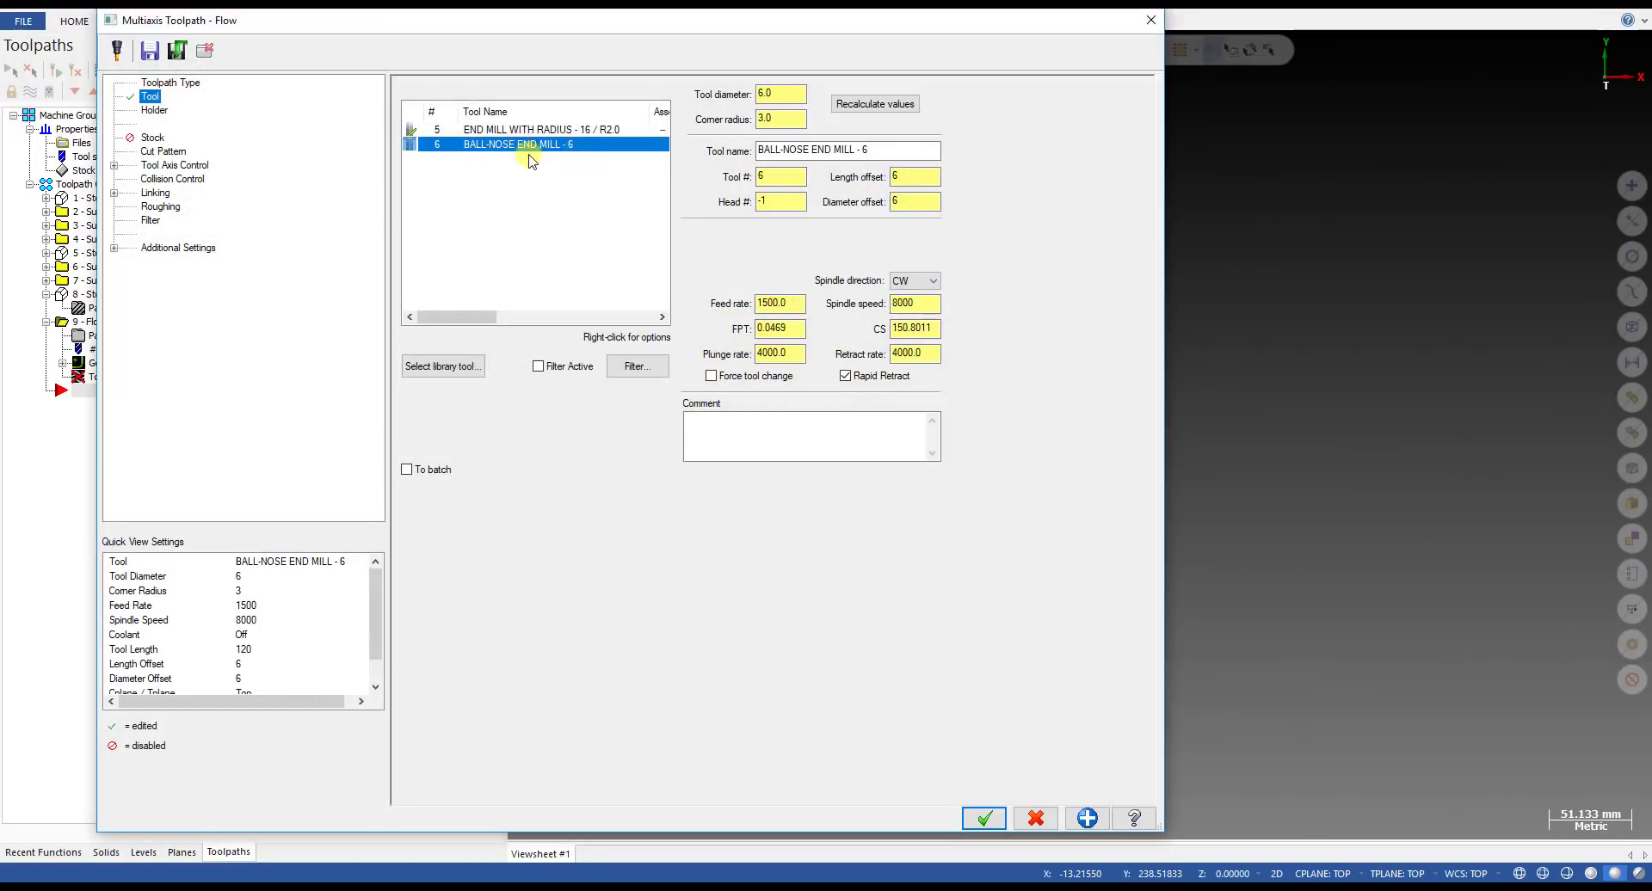
click(155, 112)
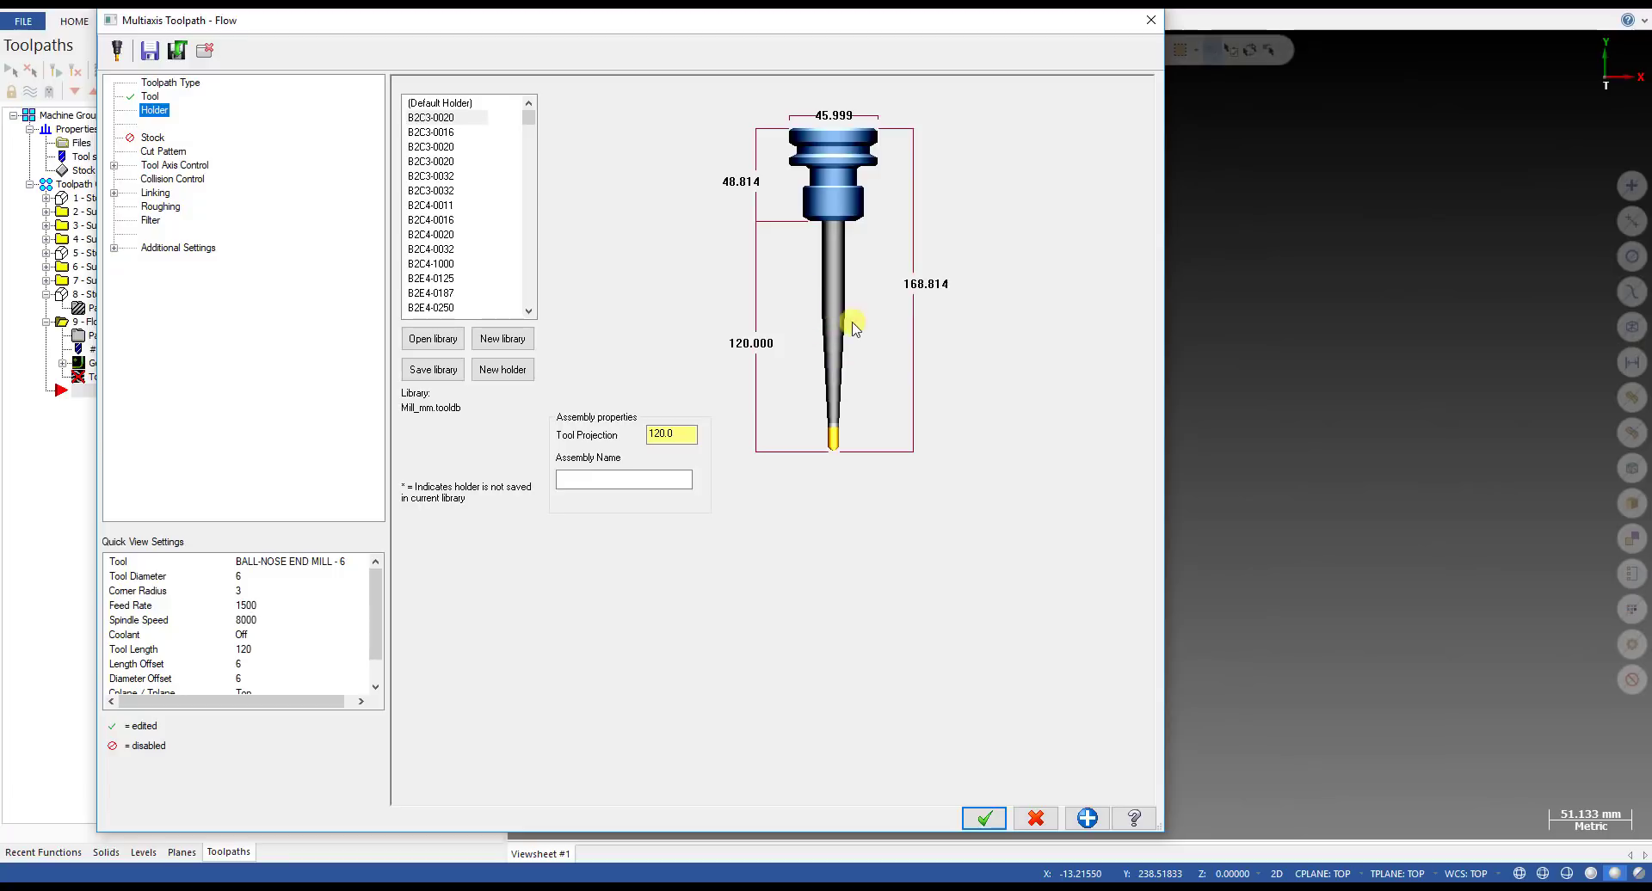
- In the Flow cut pattern settings, try to assign the whole head model as the drive surfaces
click(157, 152)
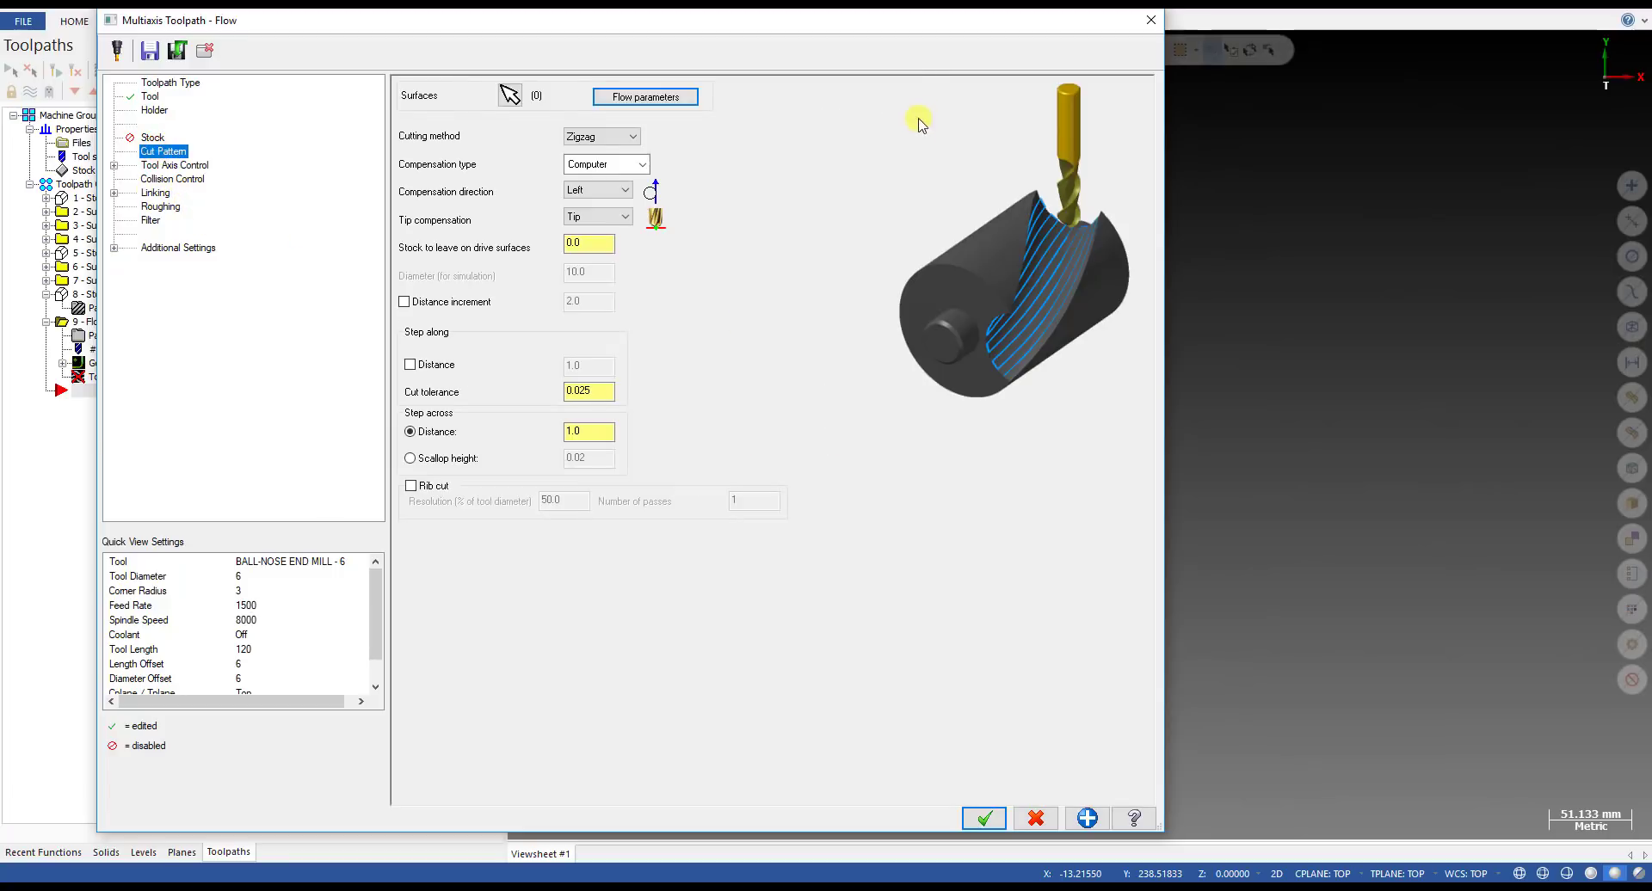
drag(938, 23, 928, 159)
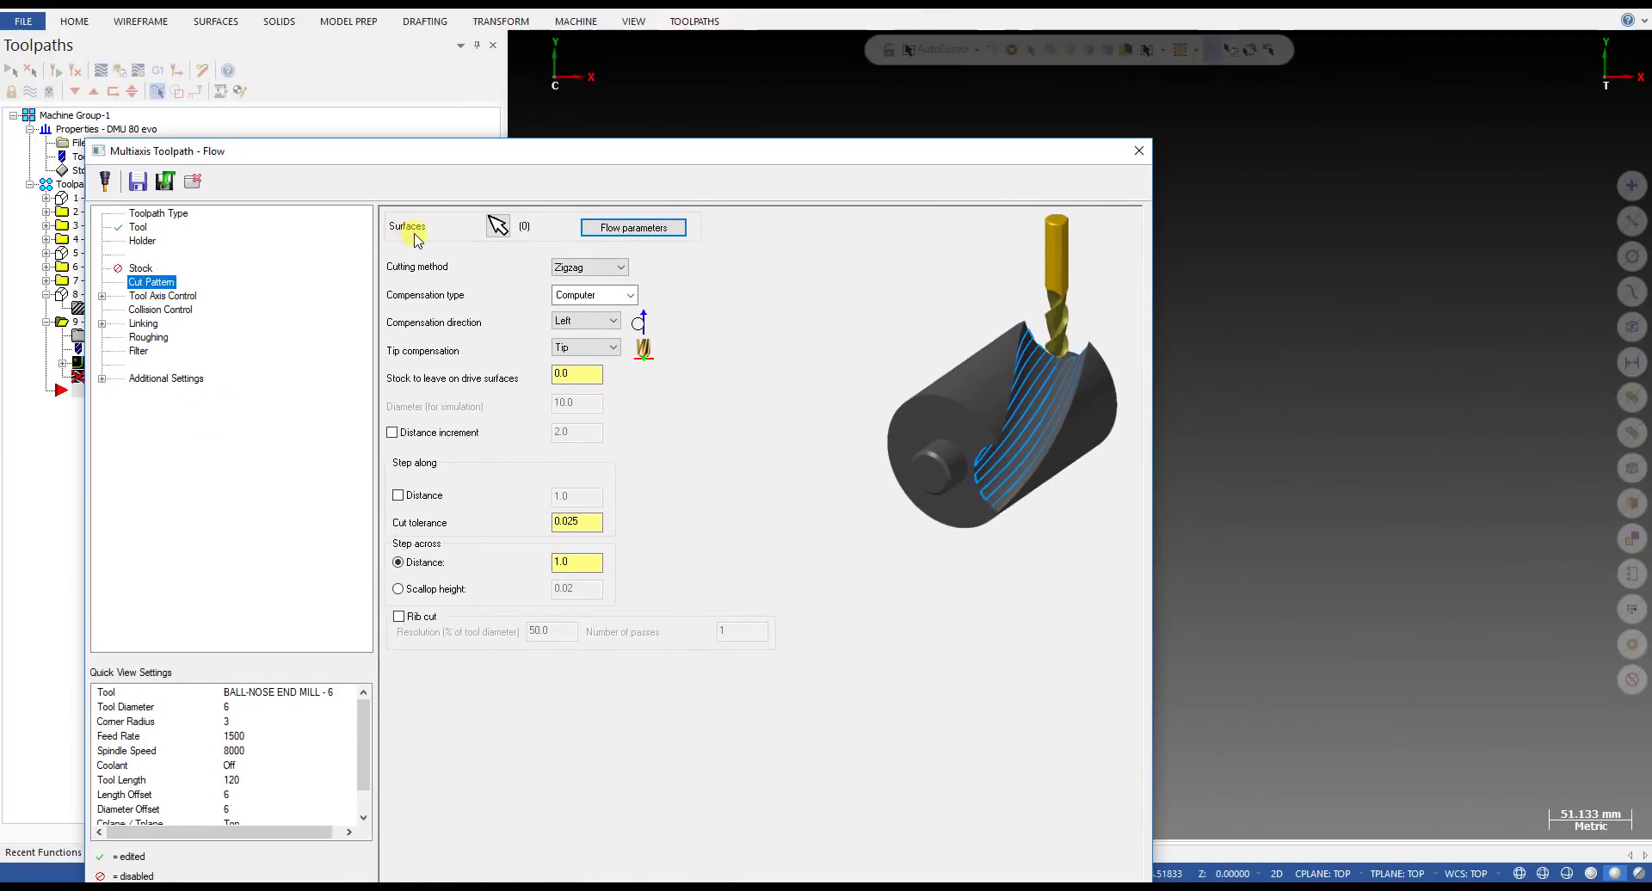
click(497, 226)
click(973, 508)
click(804, 422)
click(1082, 420)
click(938, 428)
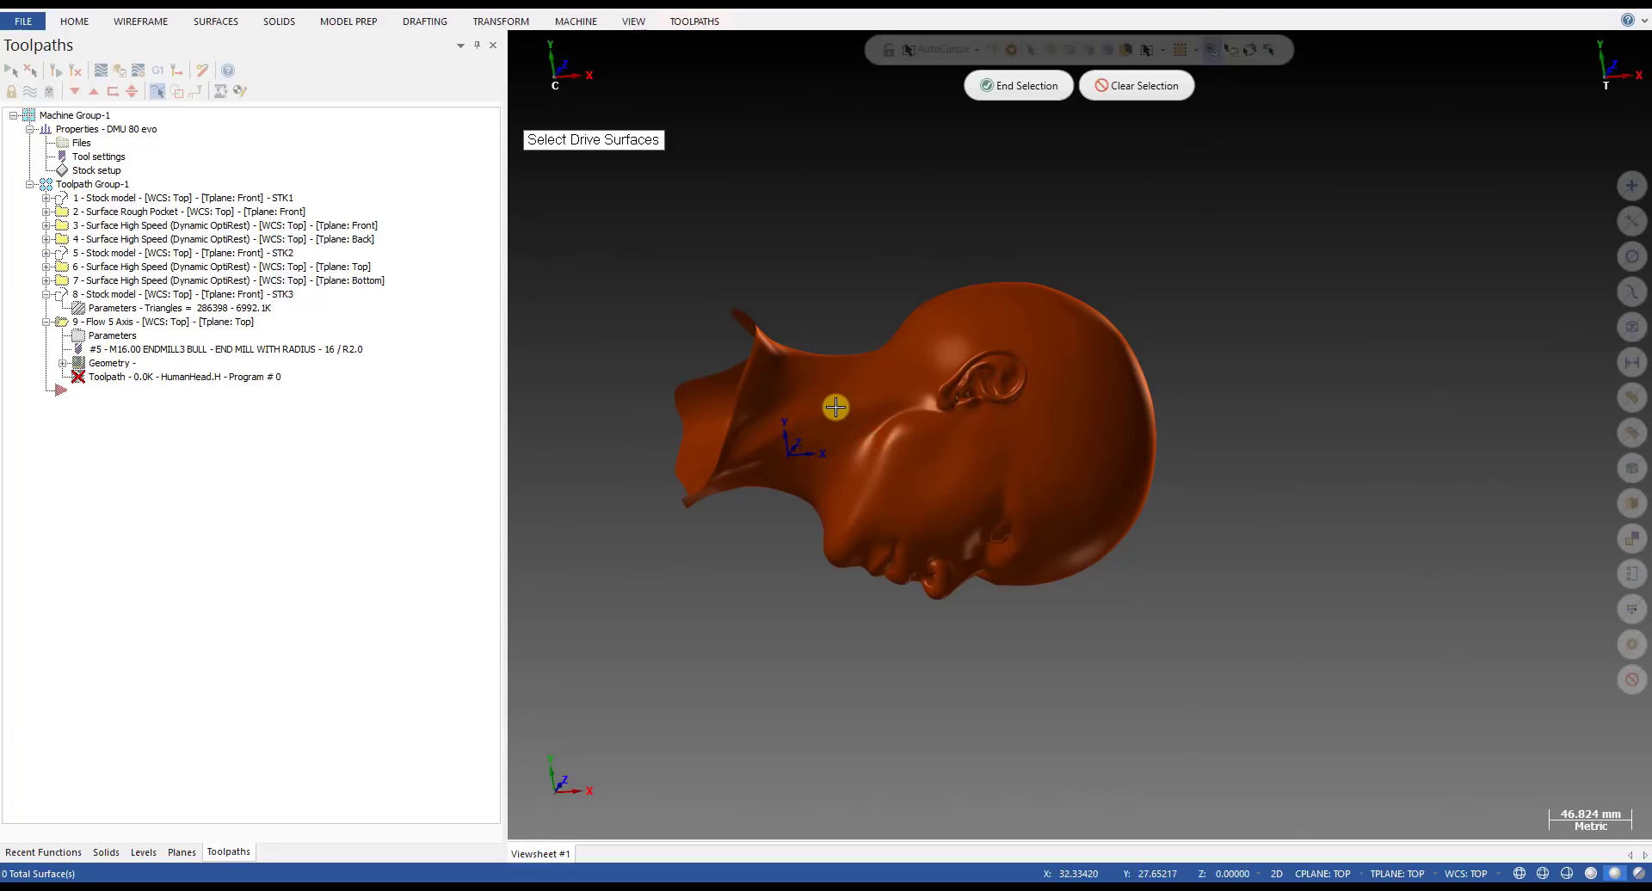
drag(625, 199, 1230, 664)
drag(631, 195, 1199, 548)
drag(605, 199, 1291, 680)
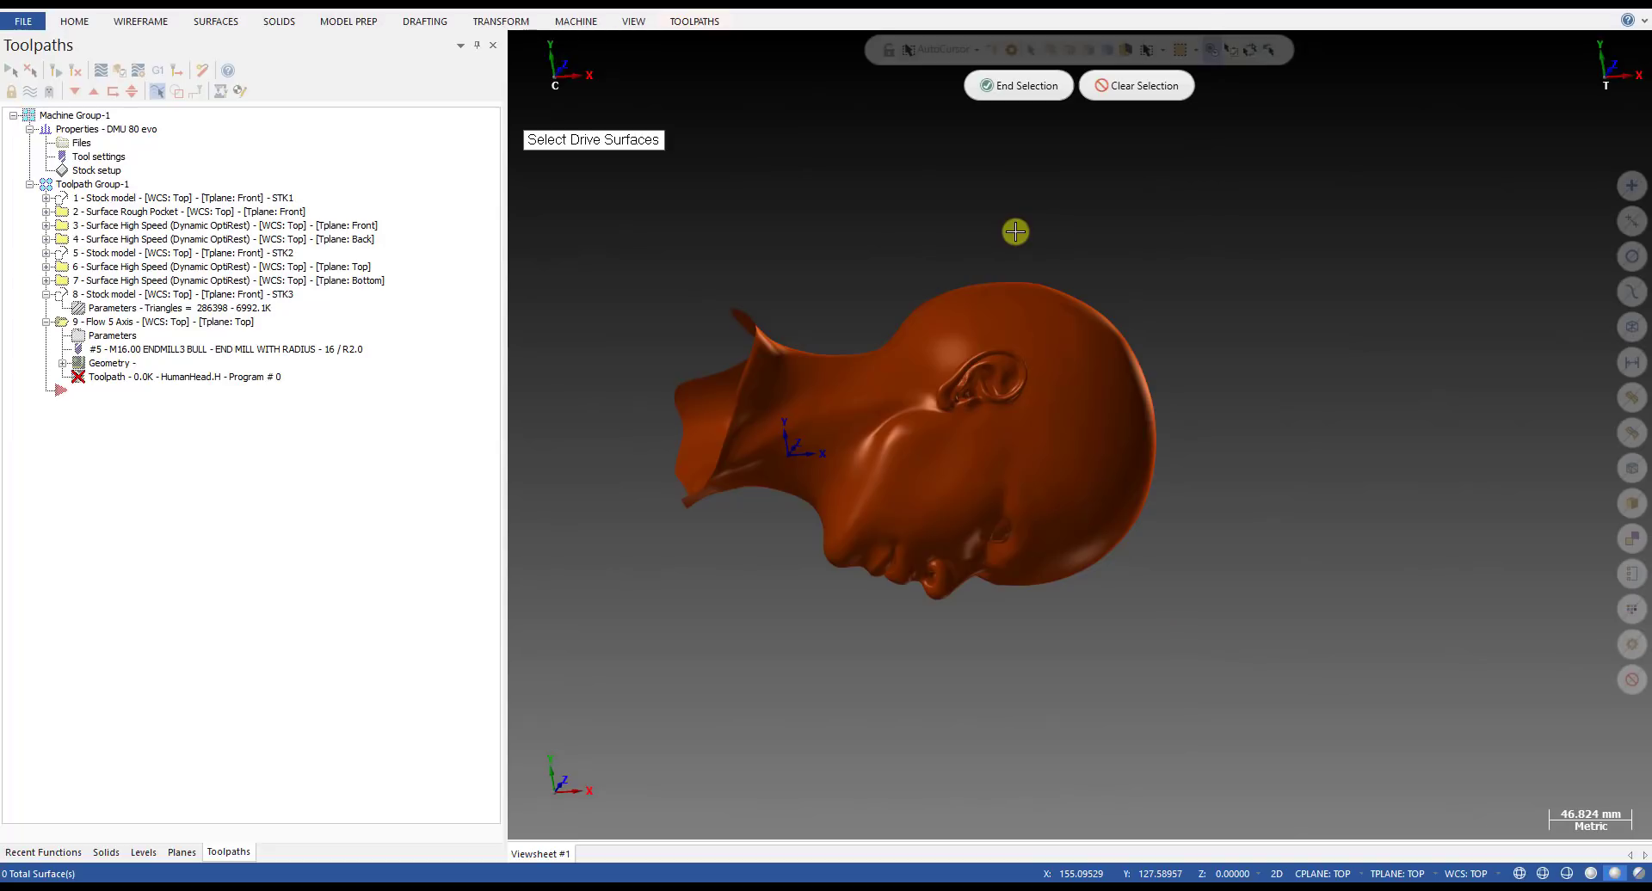
key(ctrl+a)
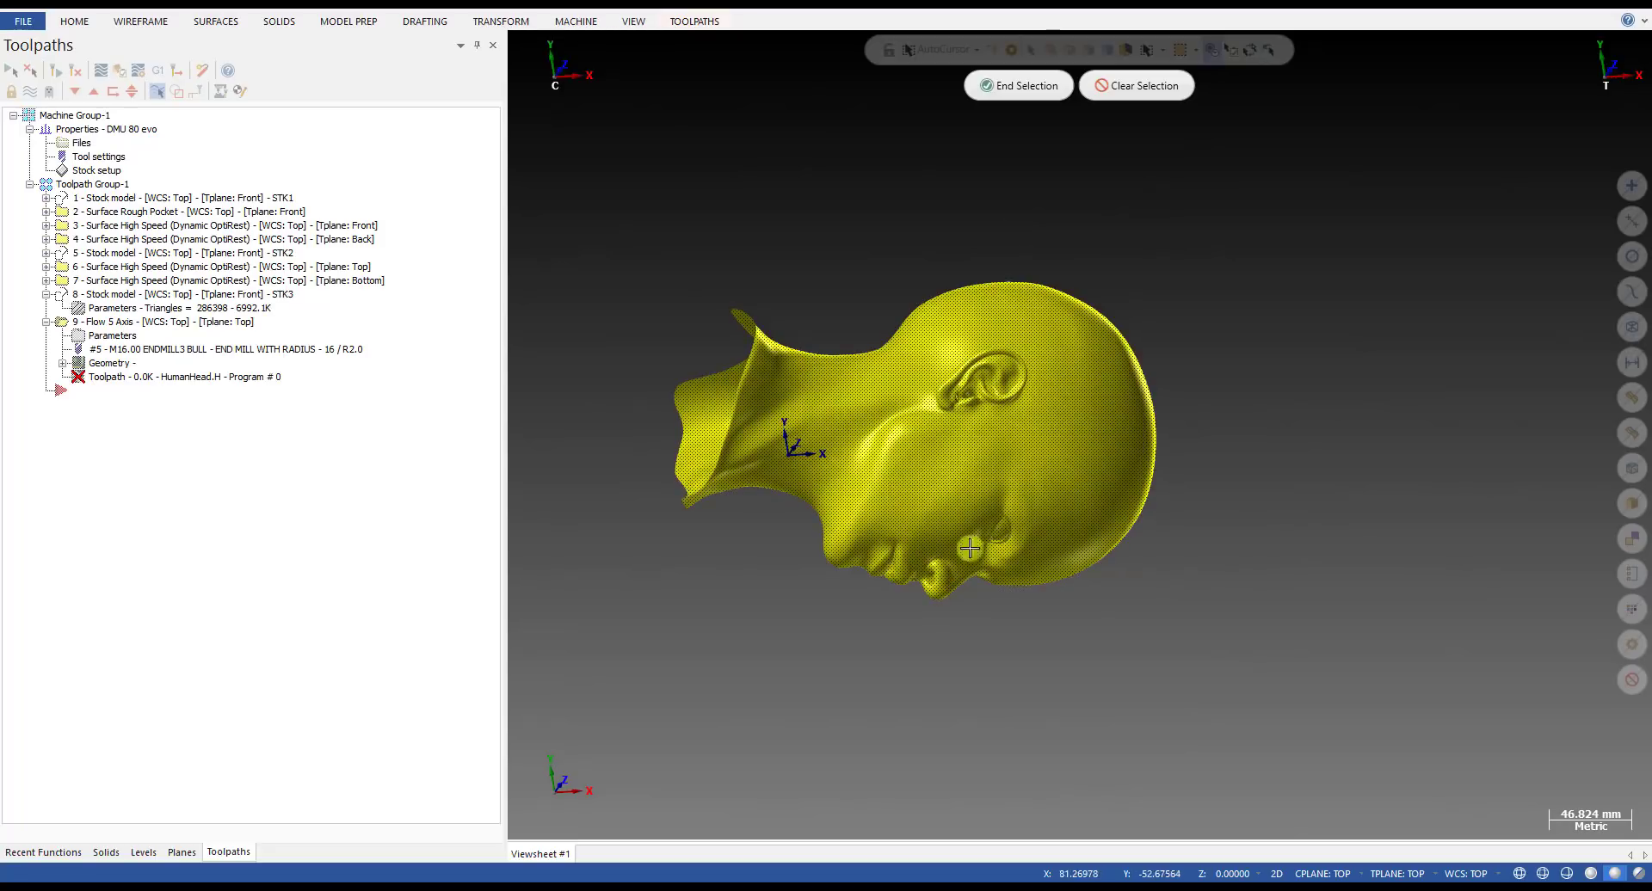
click(1015, 89)
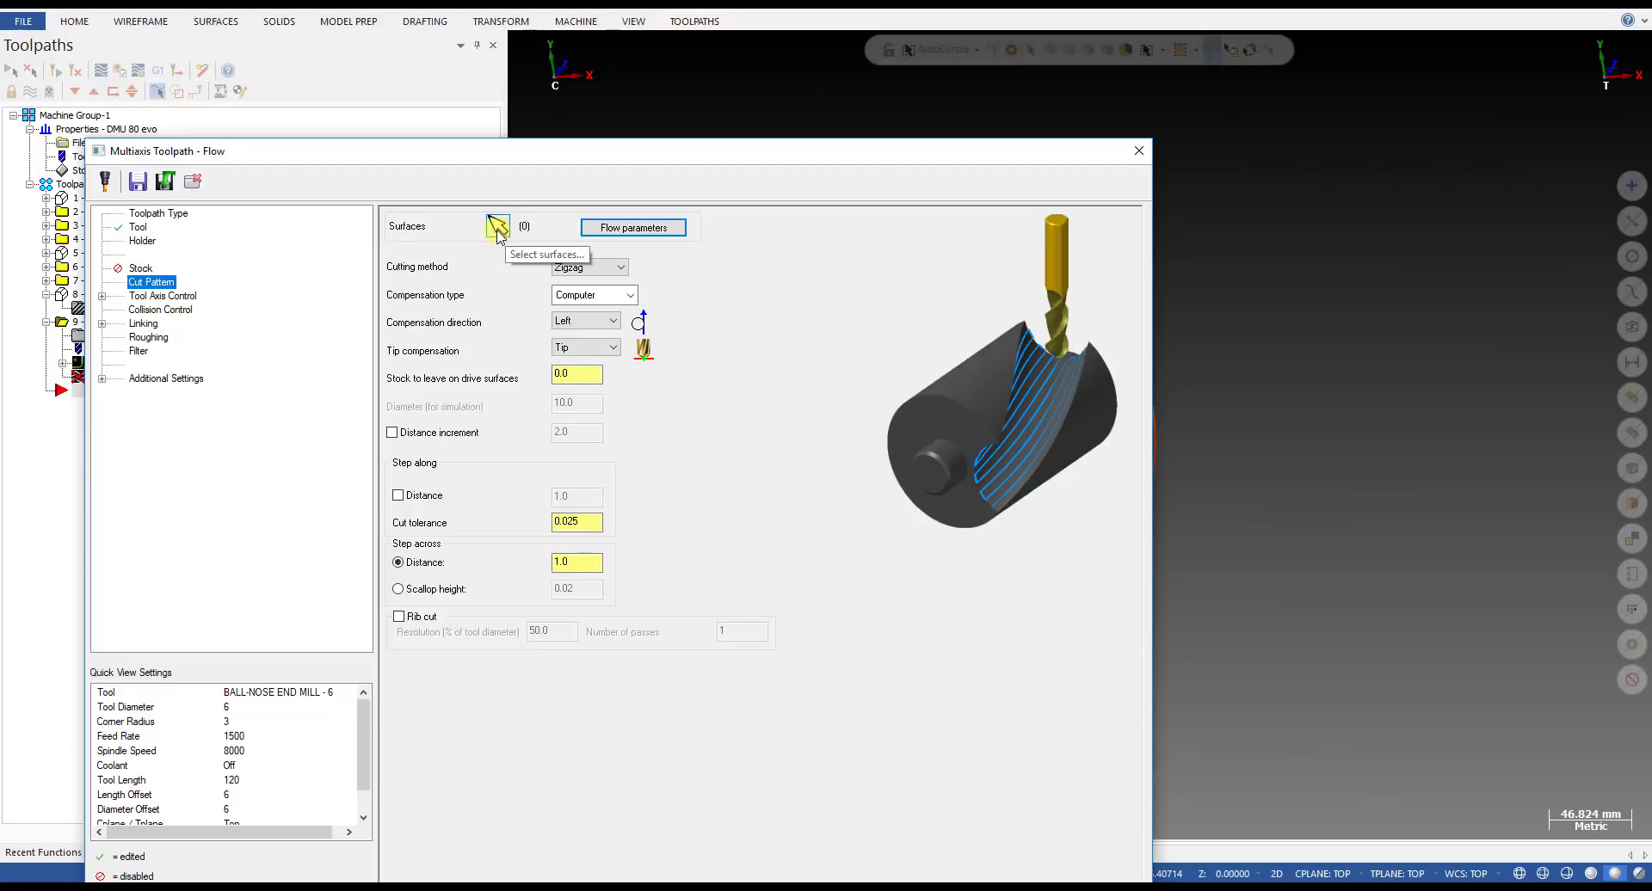
- Retry the drive surface selection for the Flow toolpath and return to its cut pattern settings
drag(564, 156, 627, 100)
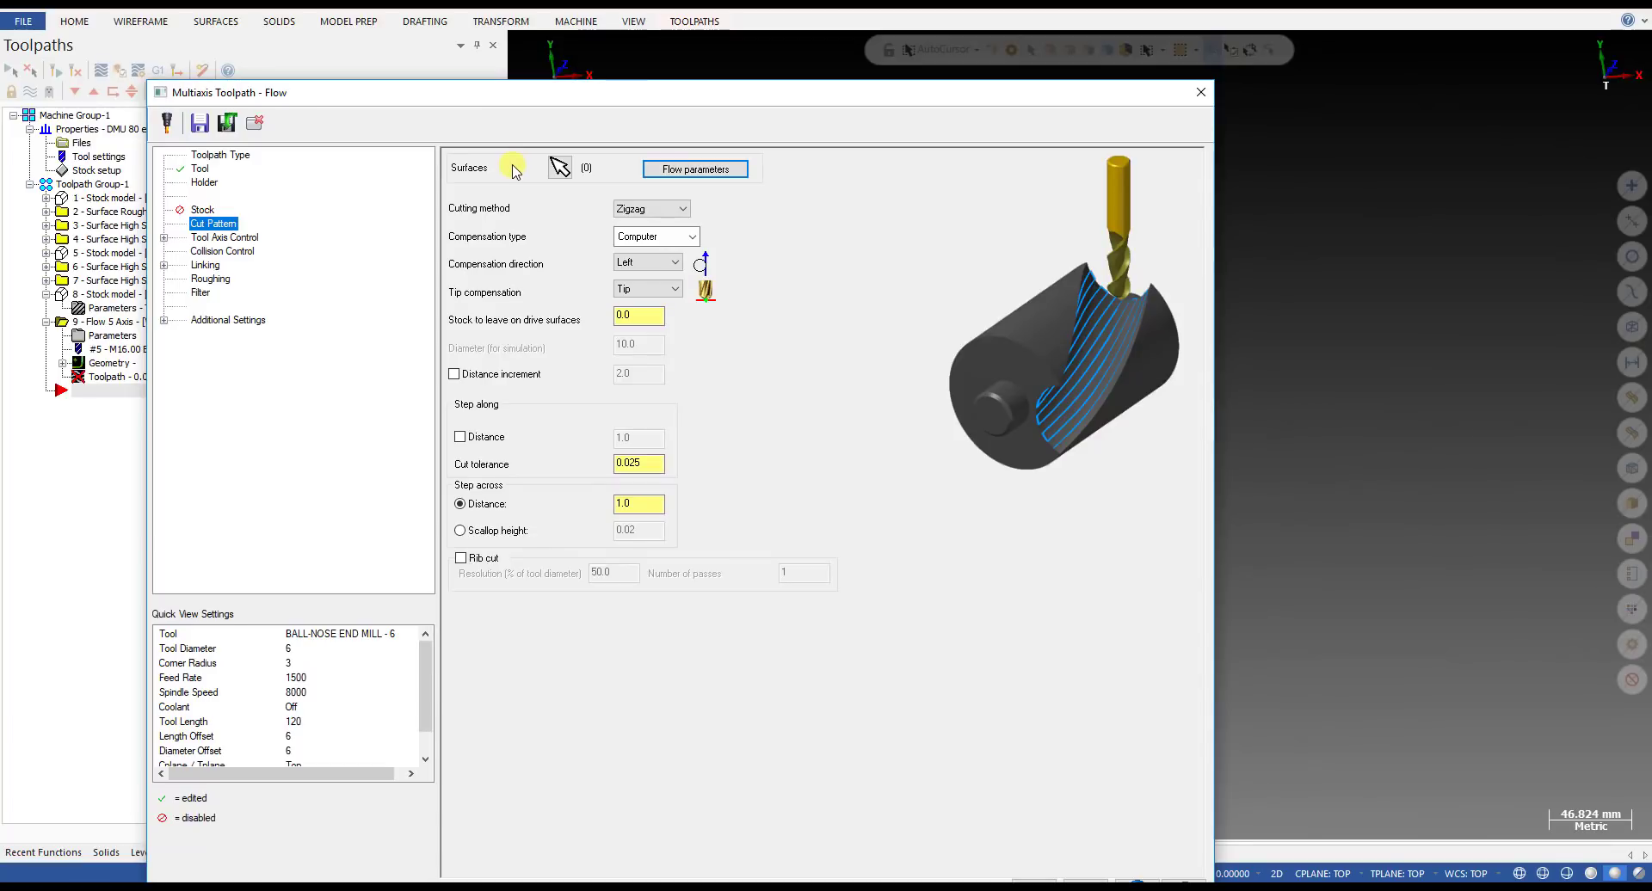
click(559, 166)
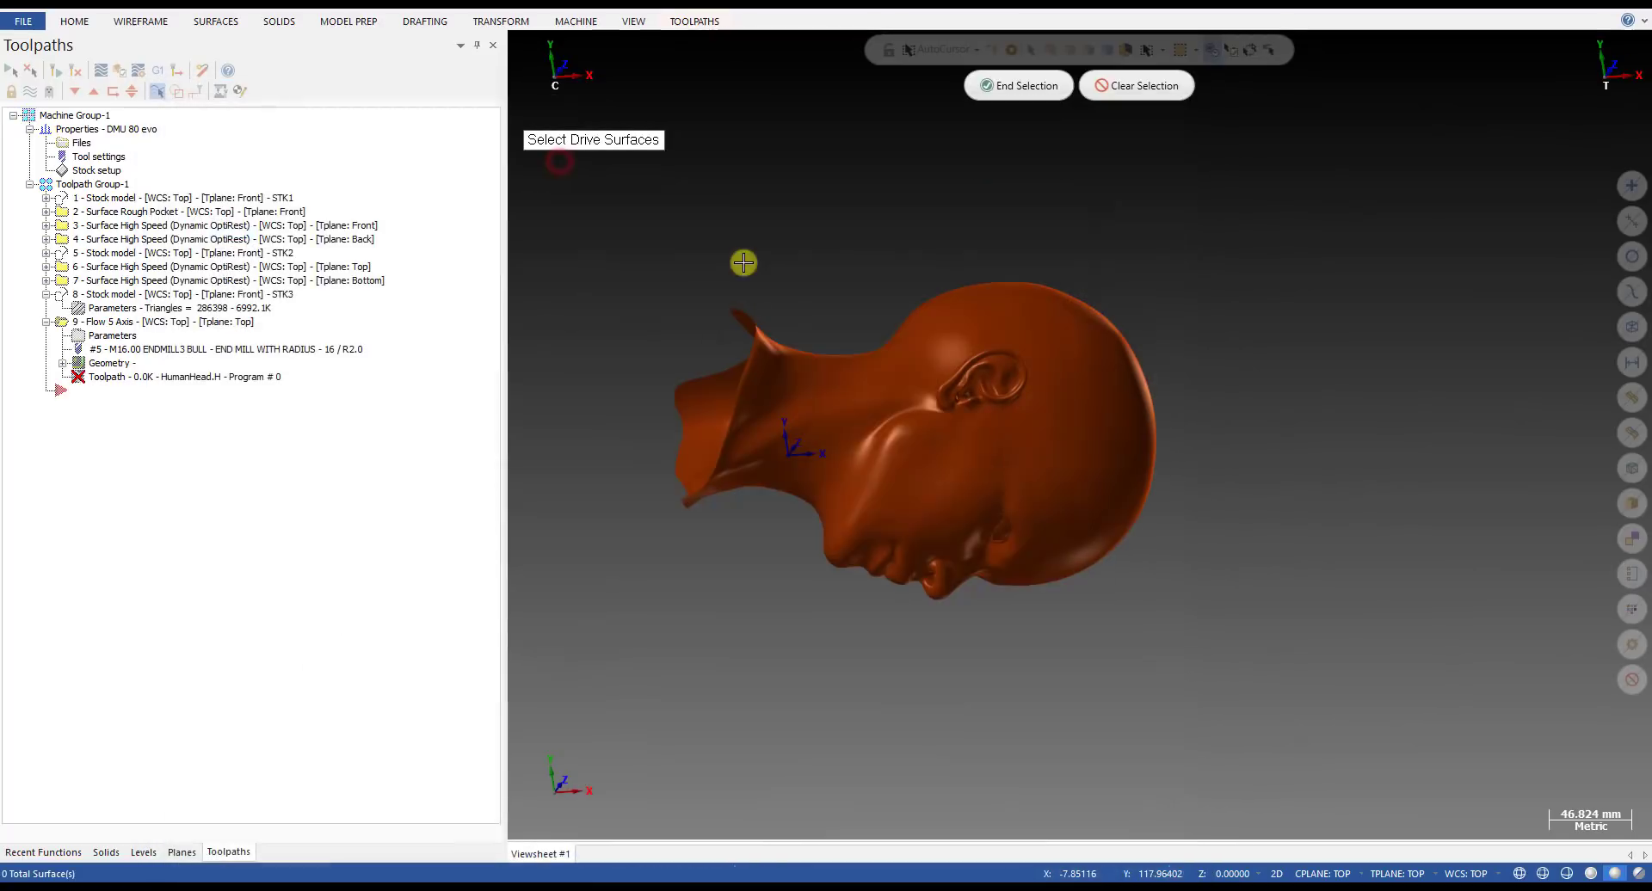
key(Return)
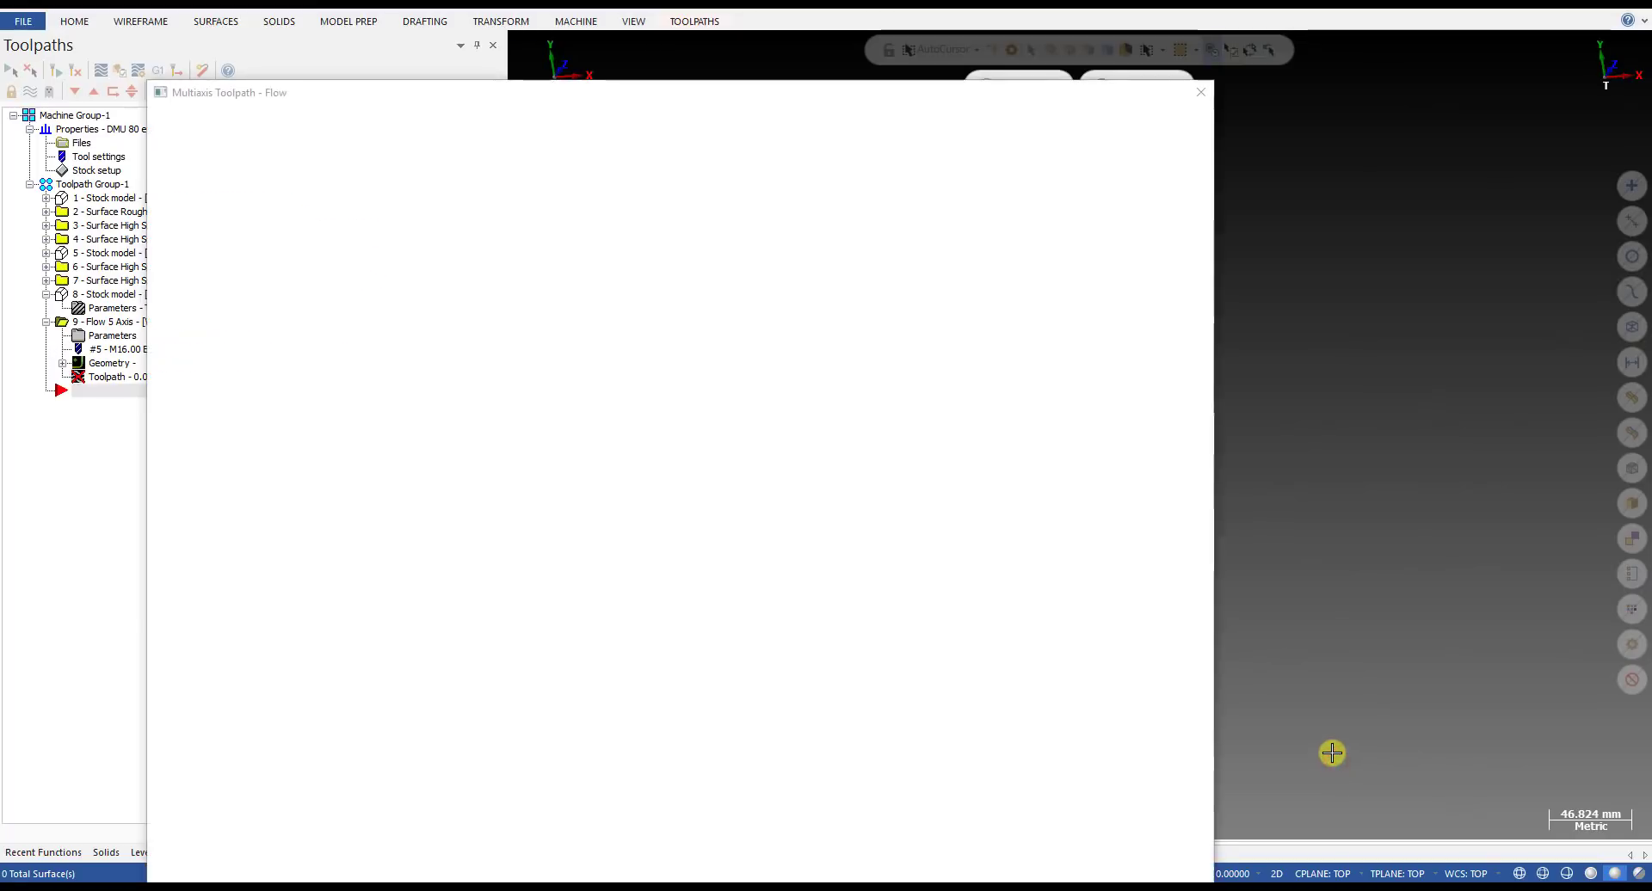
click(559, 166)
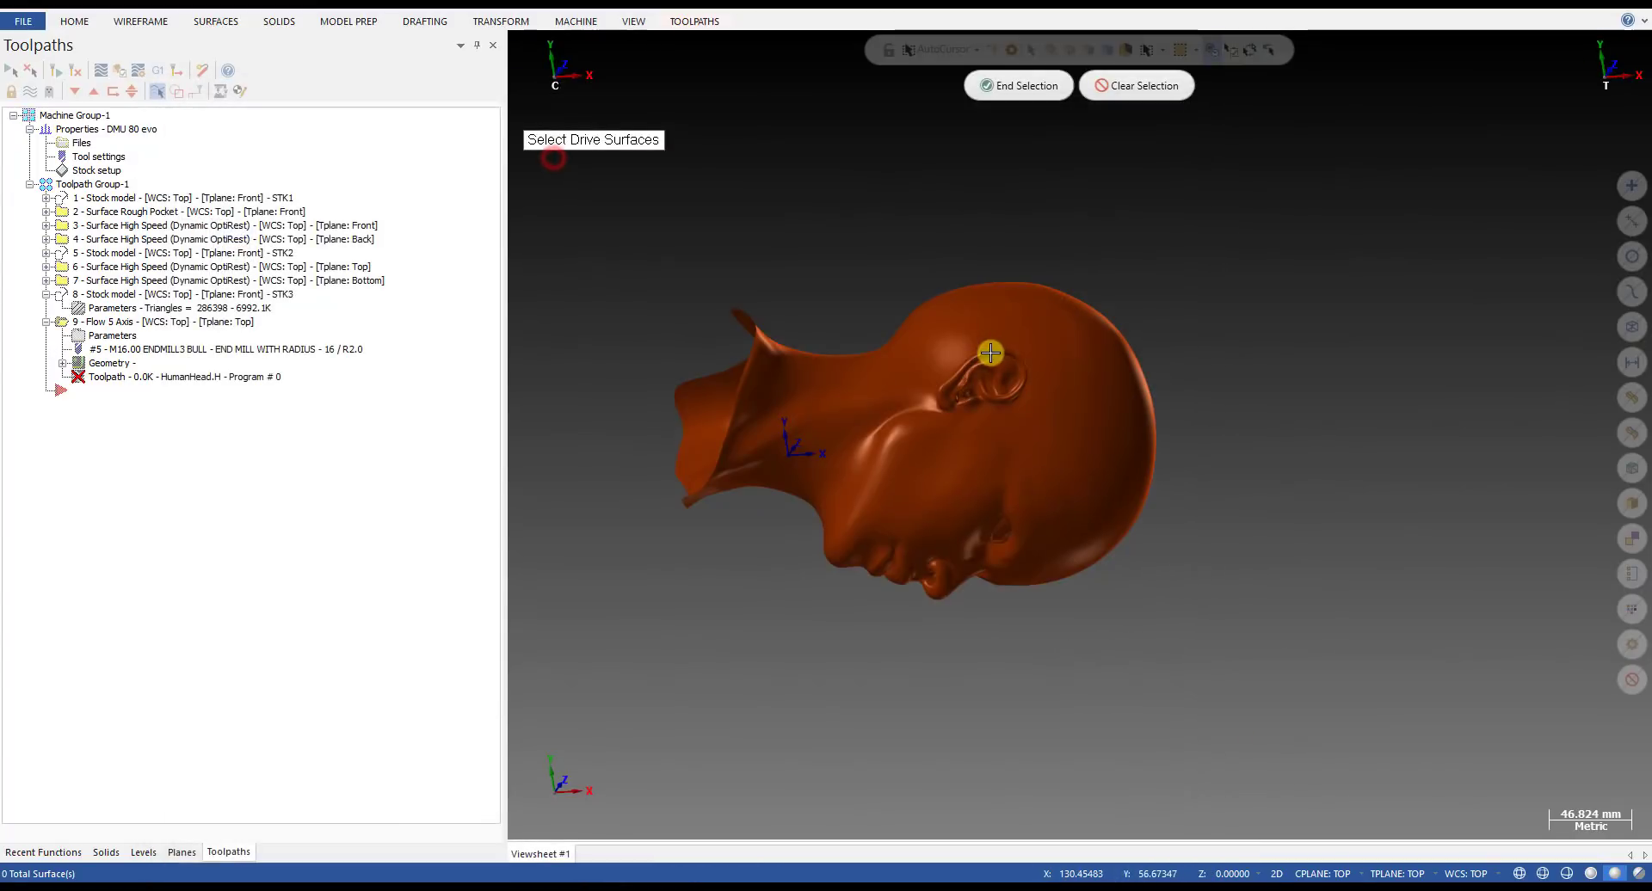
key(Return)
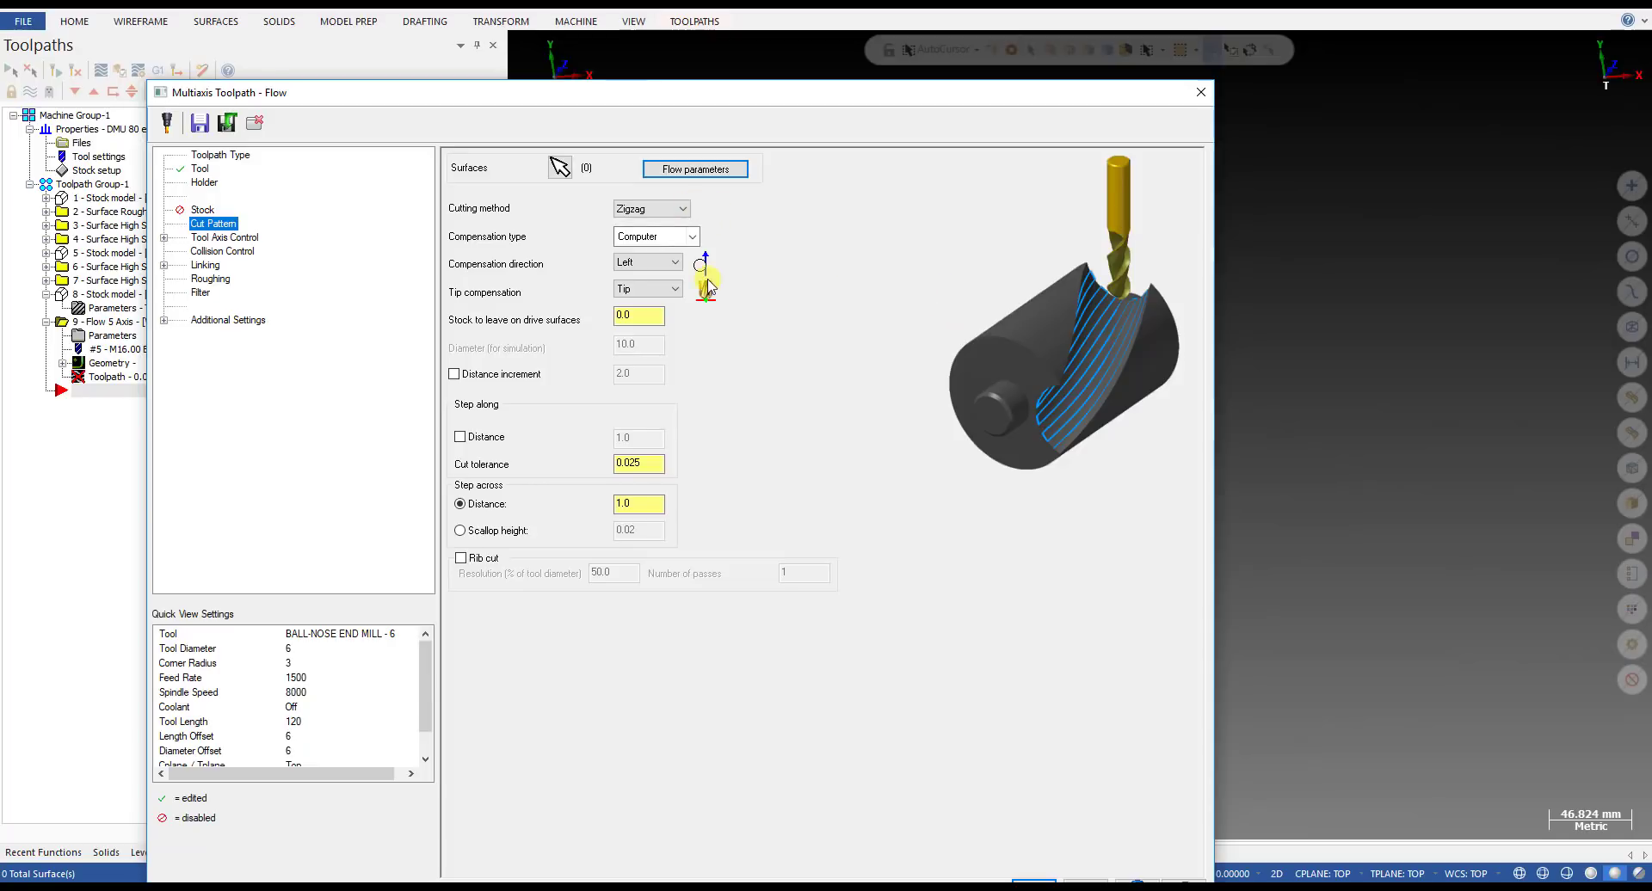
drag(826, 92, 842, 45)
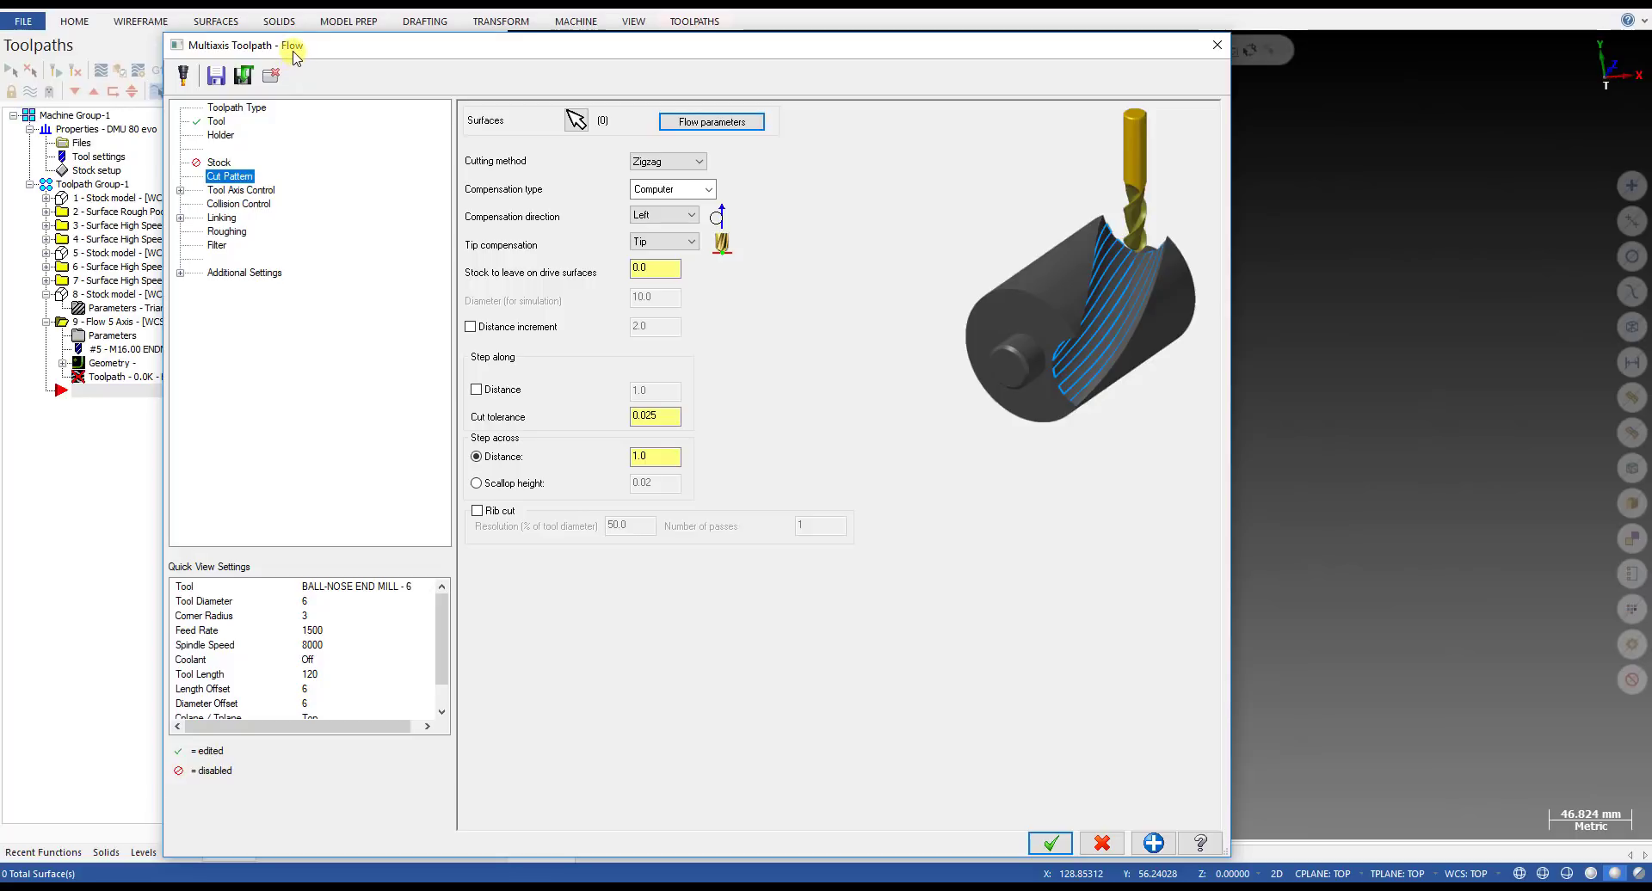
- Review the Flow tool axis and collision control settings, and try to generate the toolpath, updating all operations that use the assembly
click(248, 192)
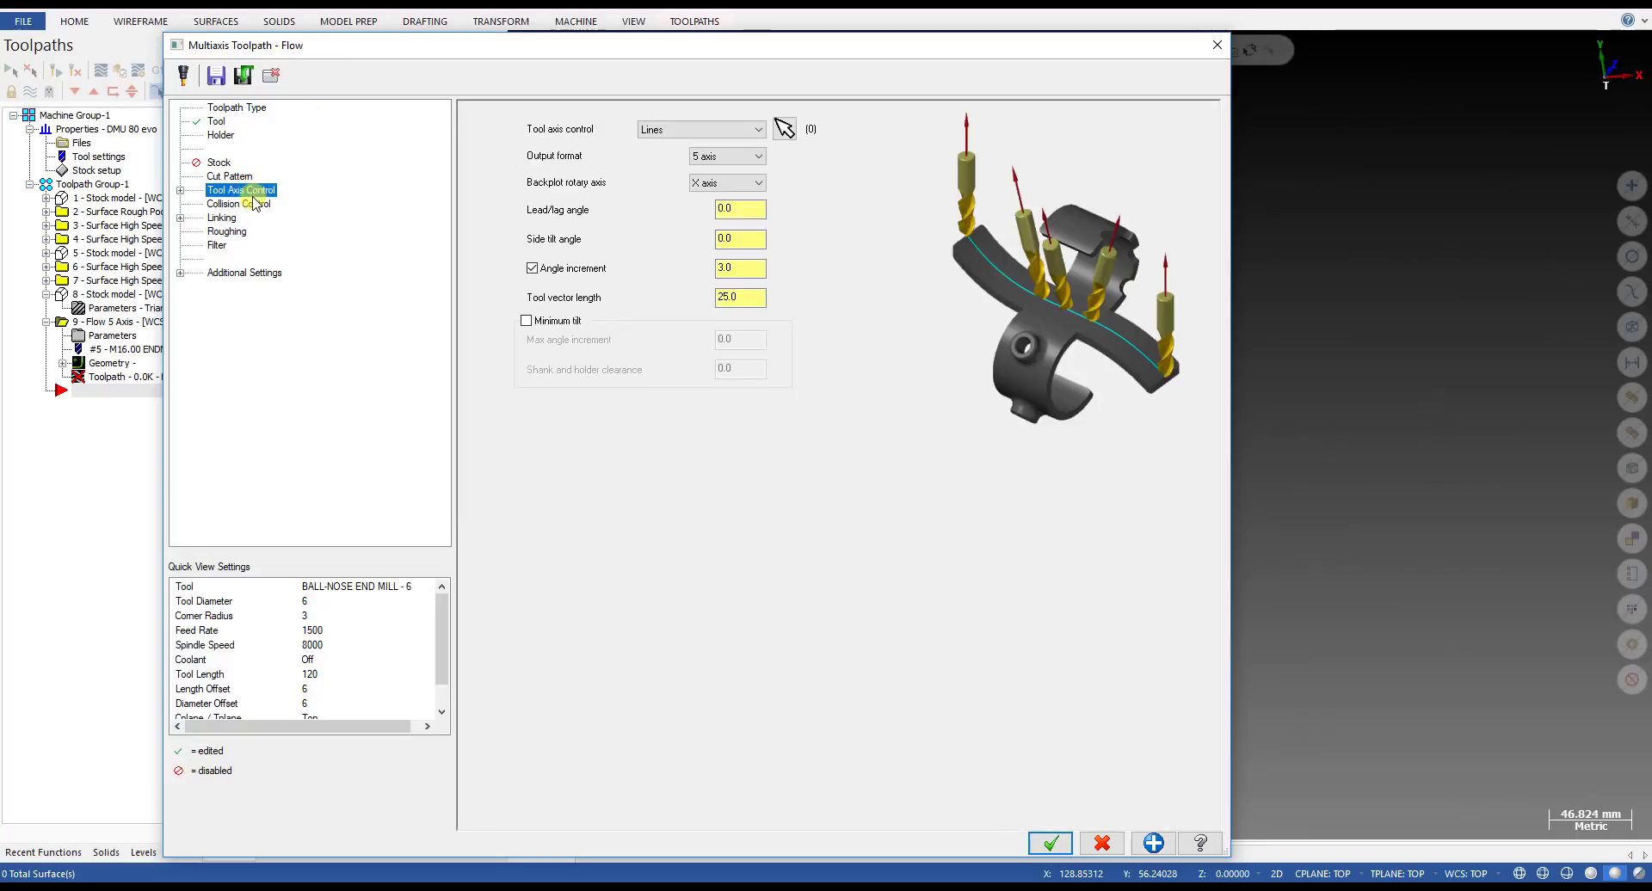
click(781, 492)
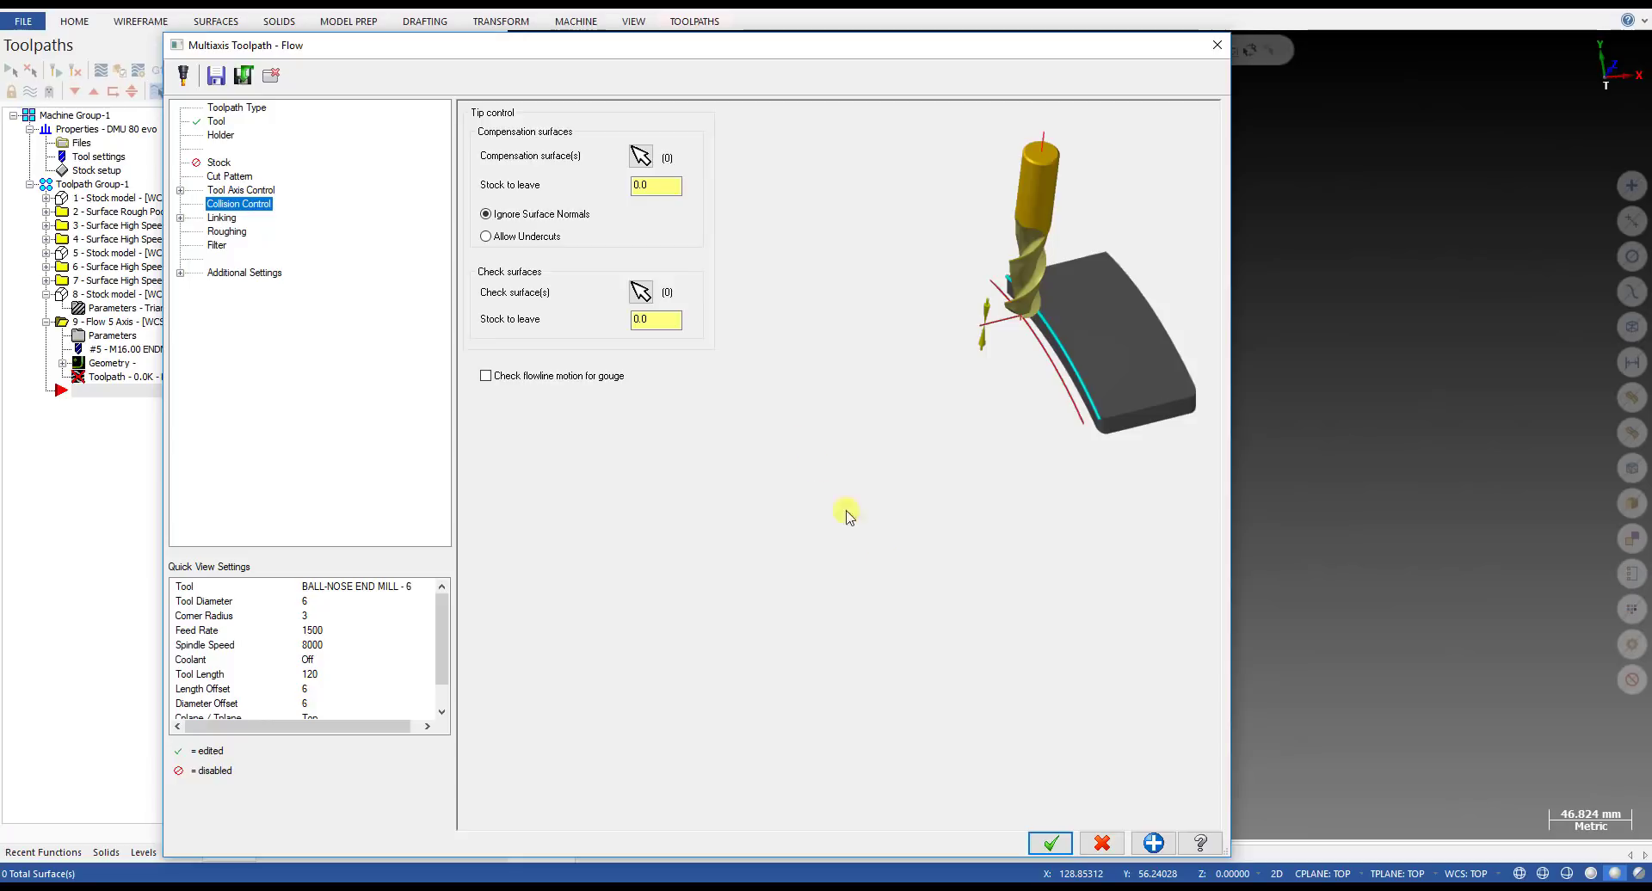
click(1064, 847)
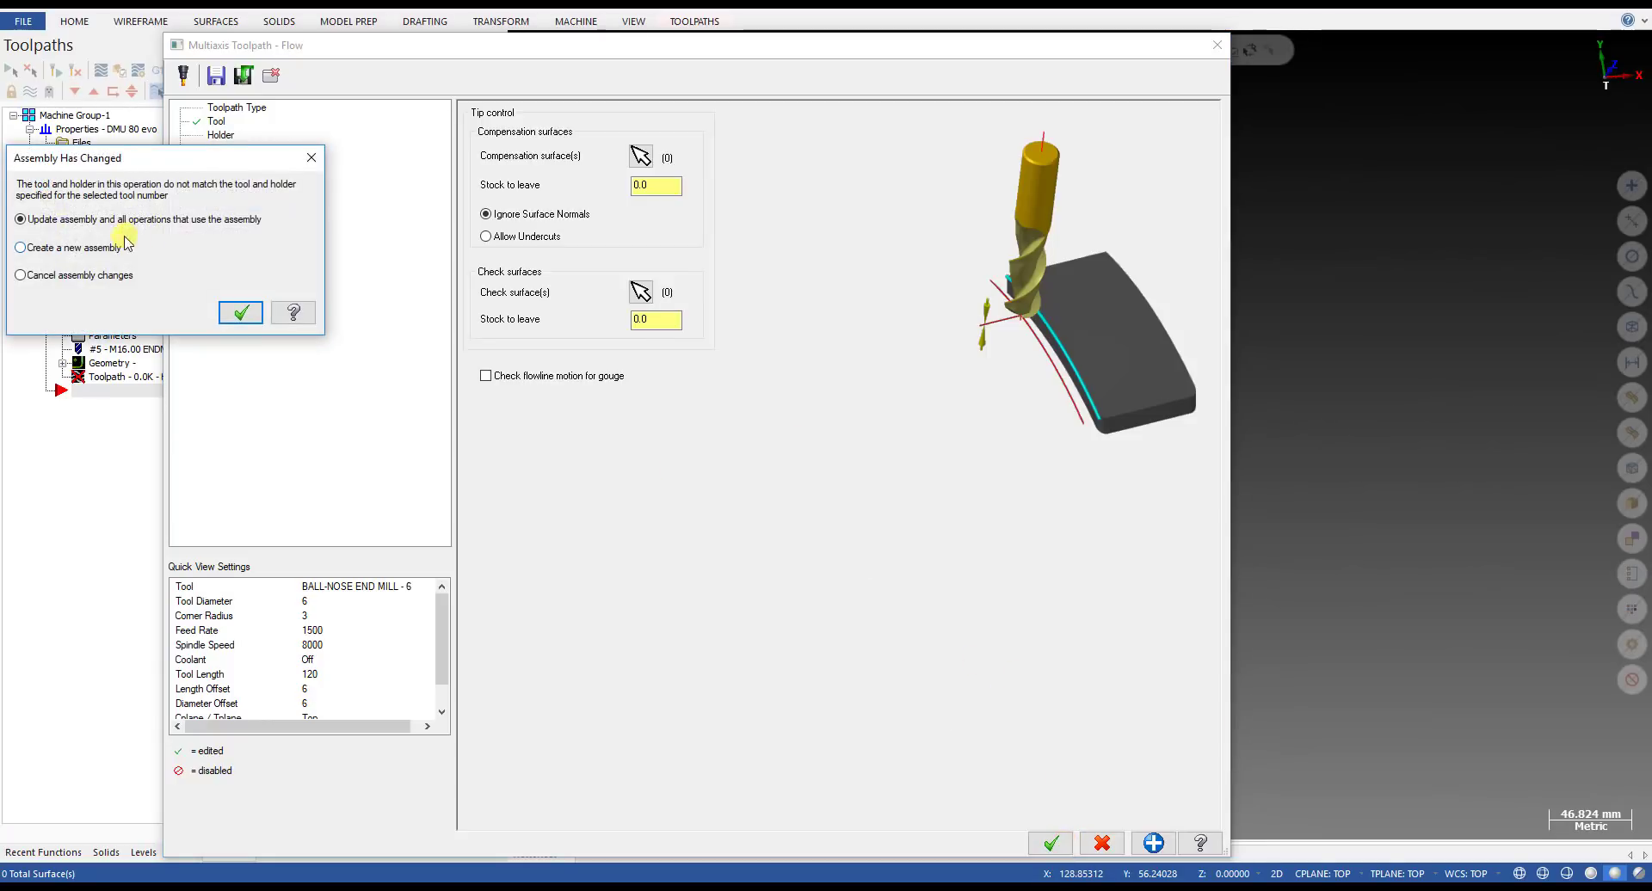
click(231, 314)
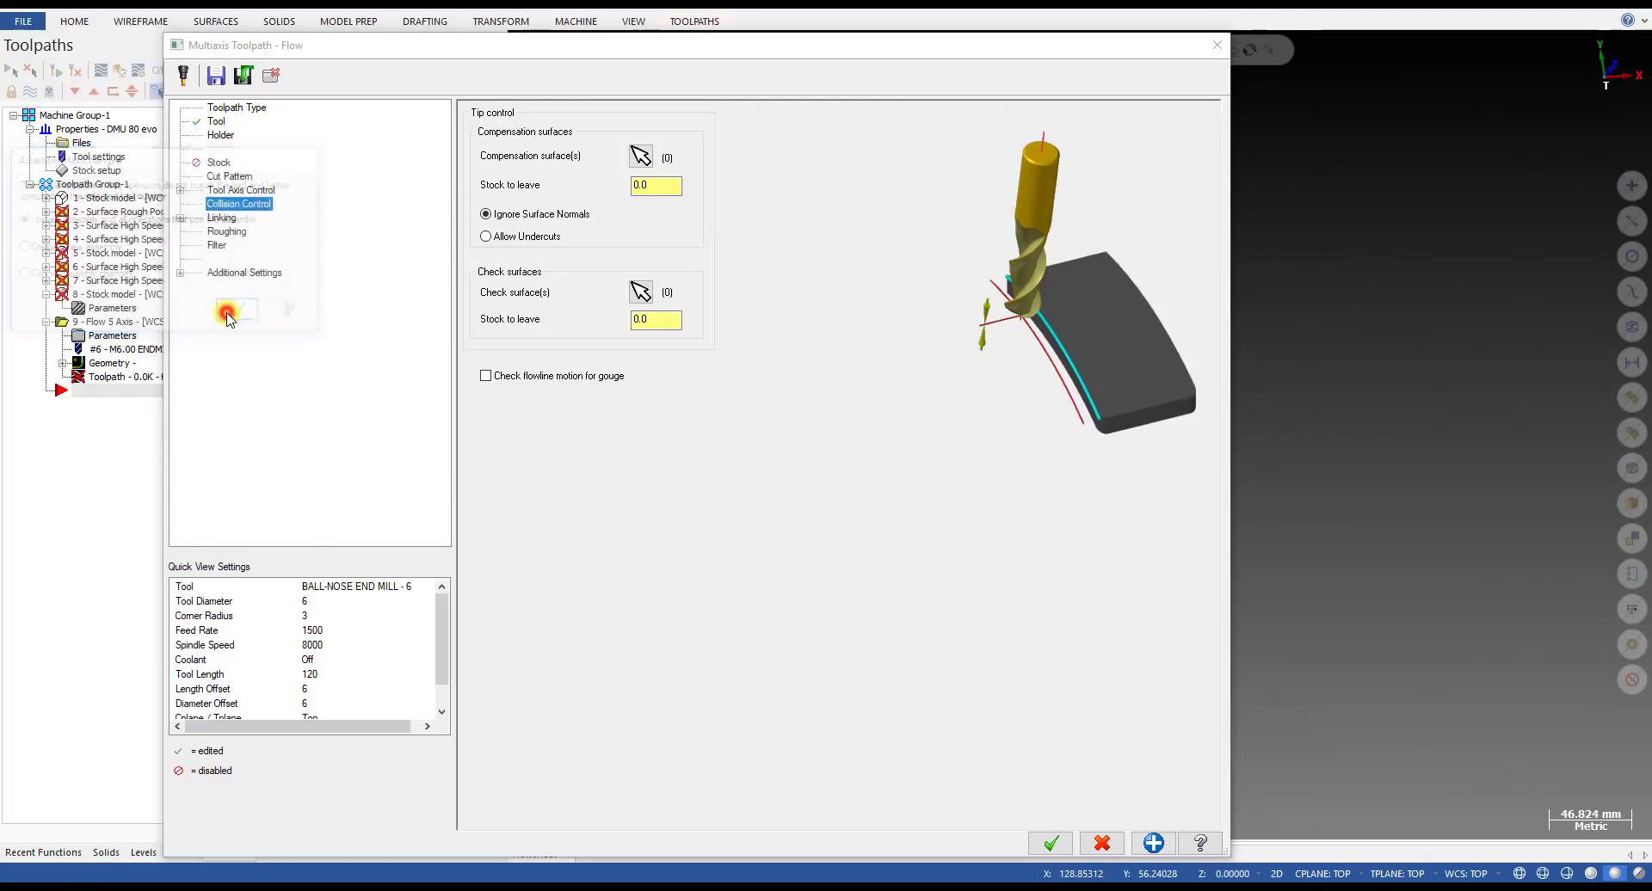
click(230, 315)
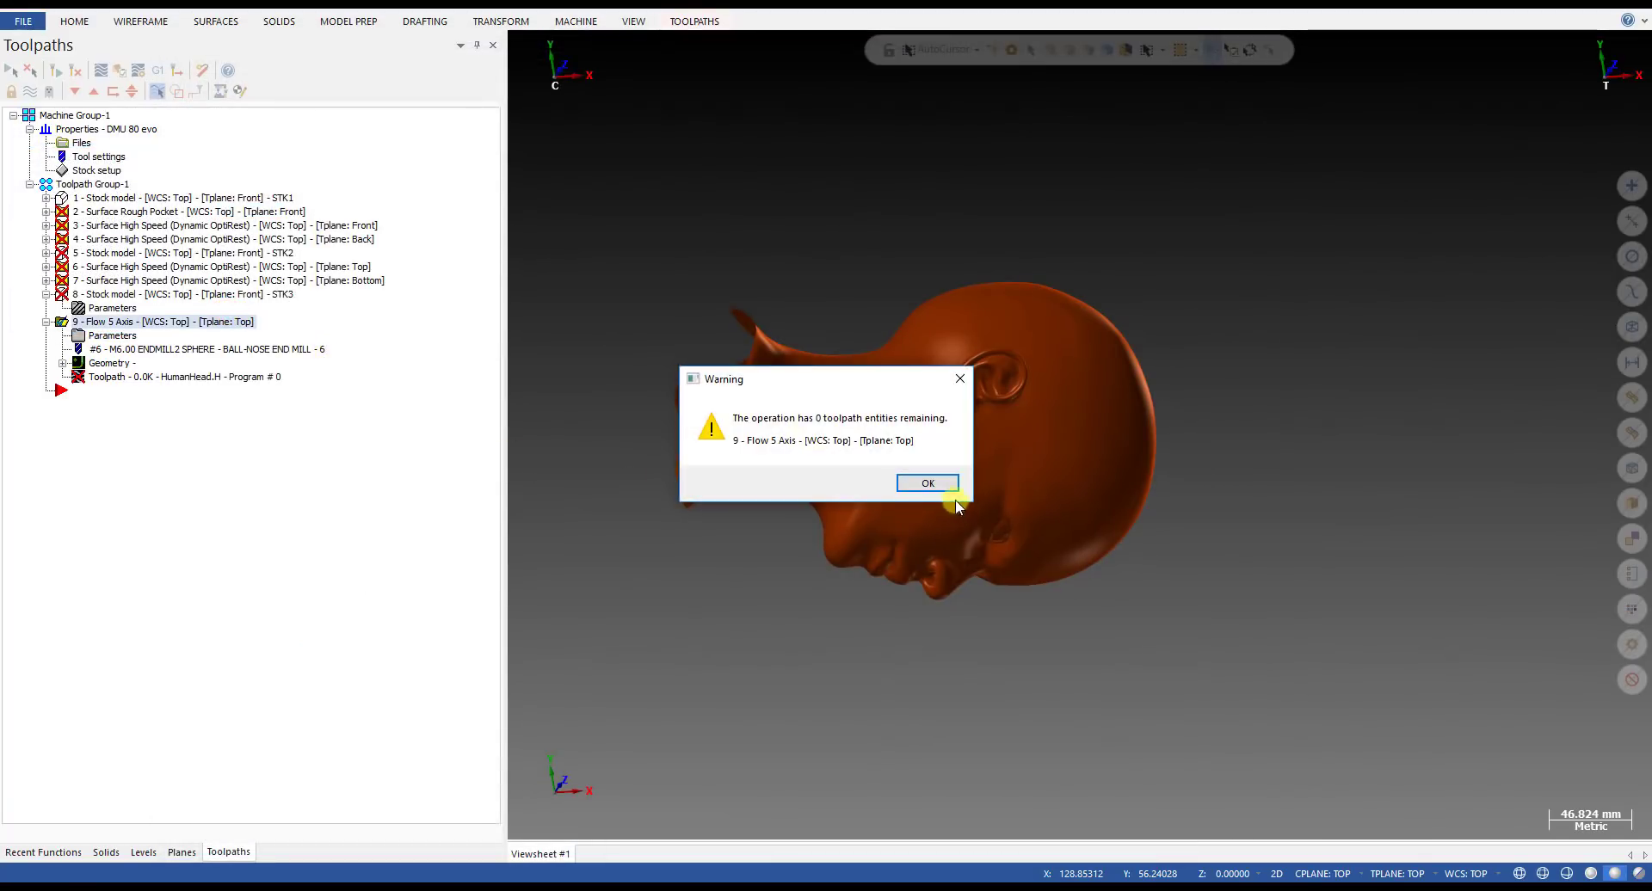
click(927, 484)
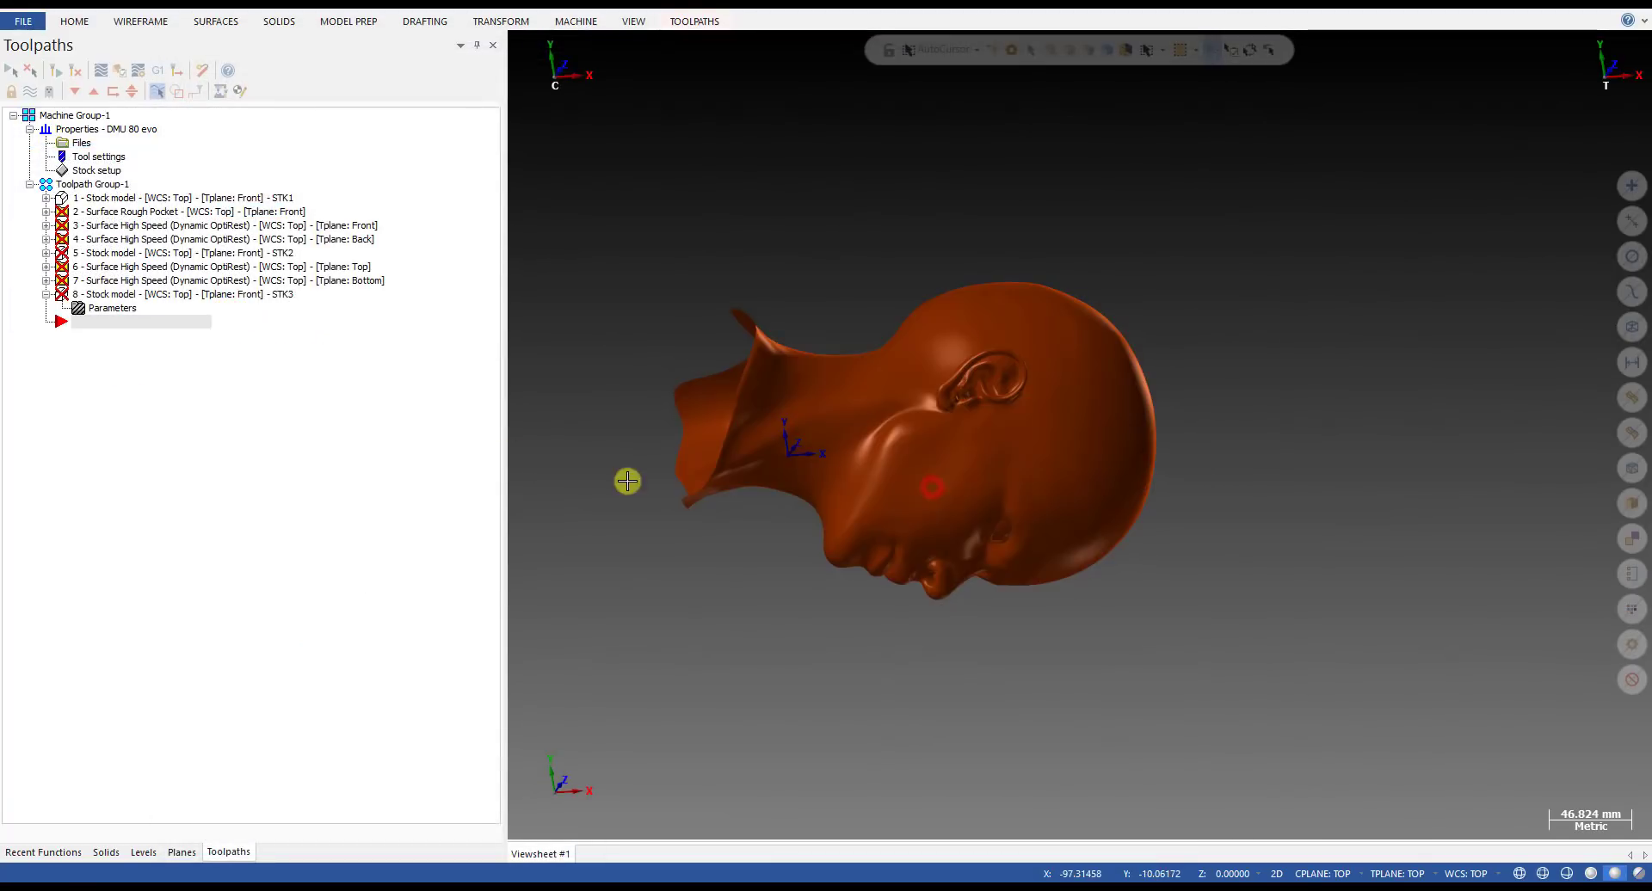
- Regenerate all the invalidated roughing and stock model operations
click(118, 295)
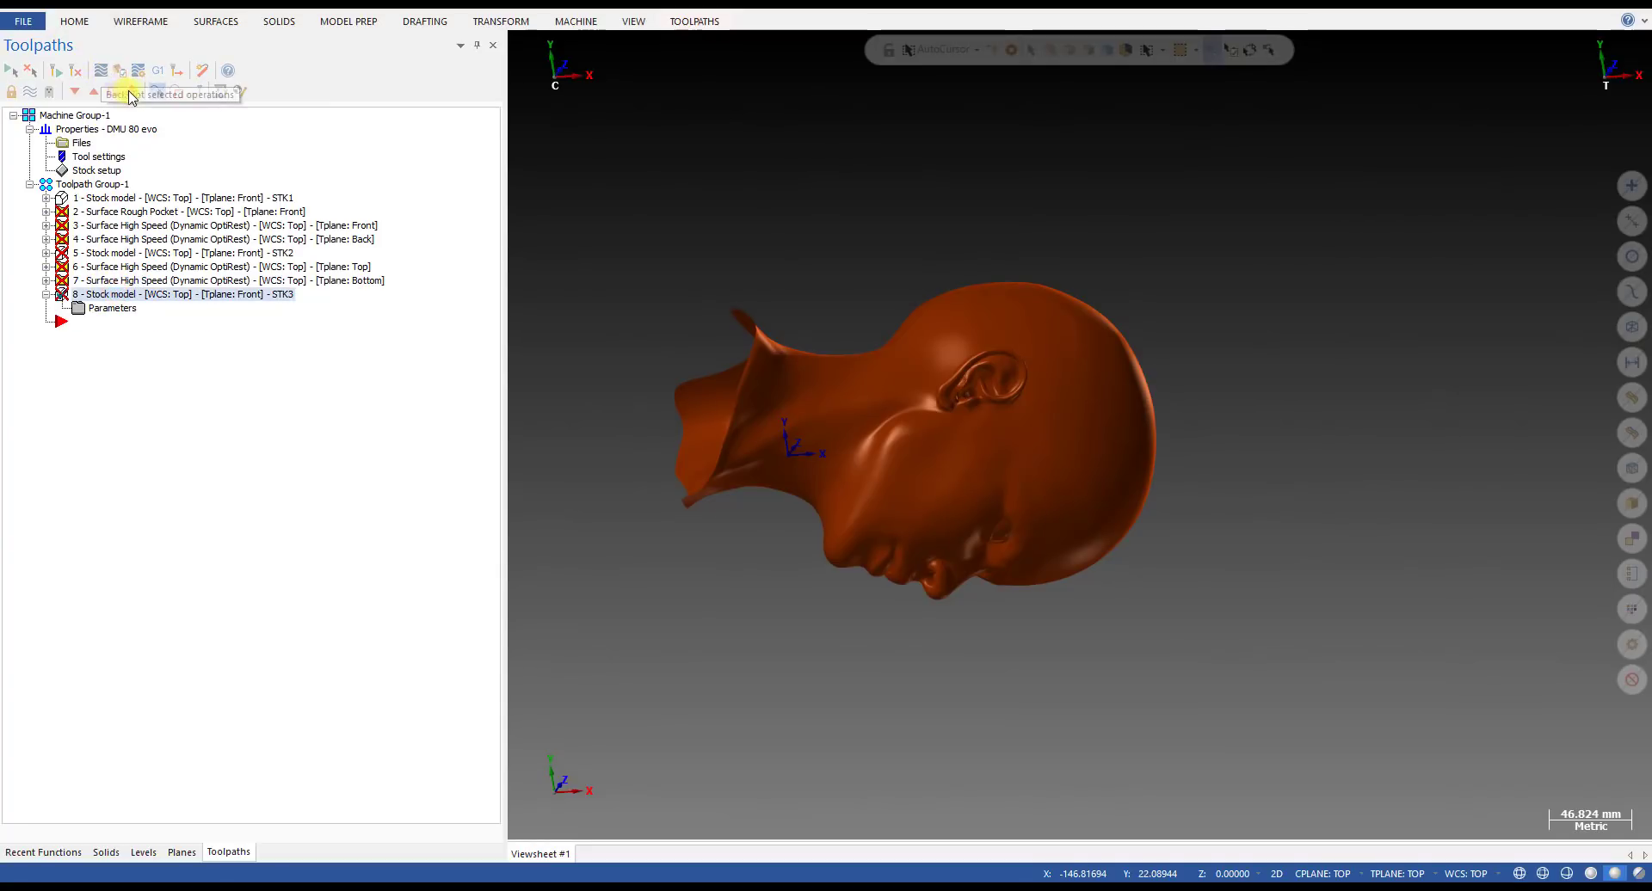
click(74, 72)
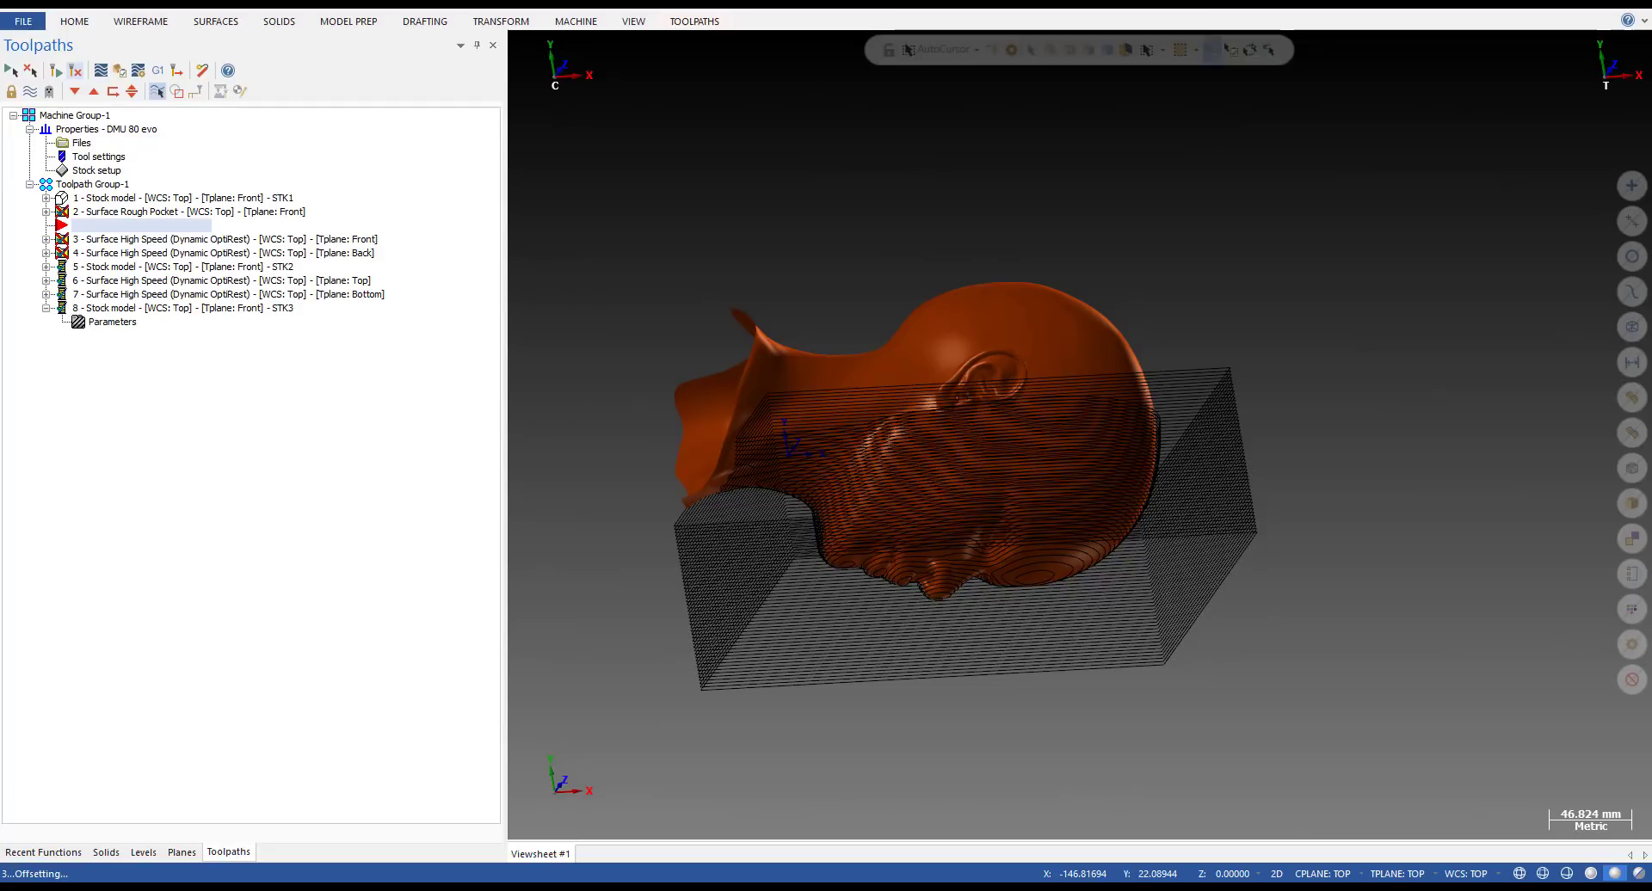
click(1571, 833)
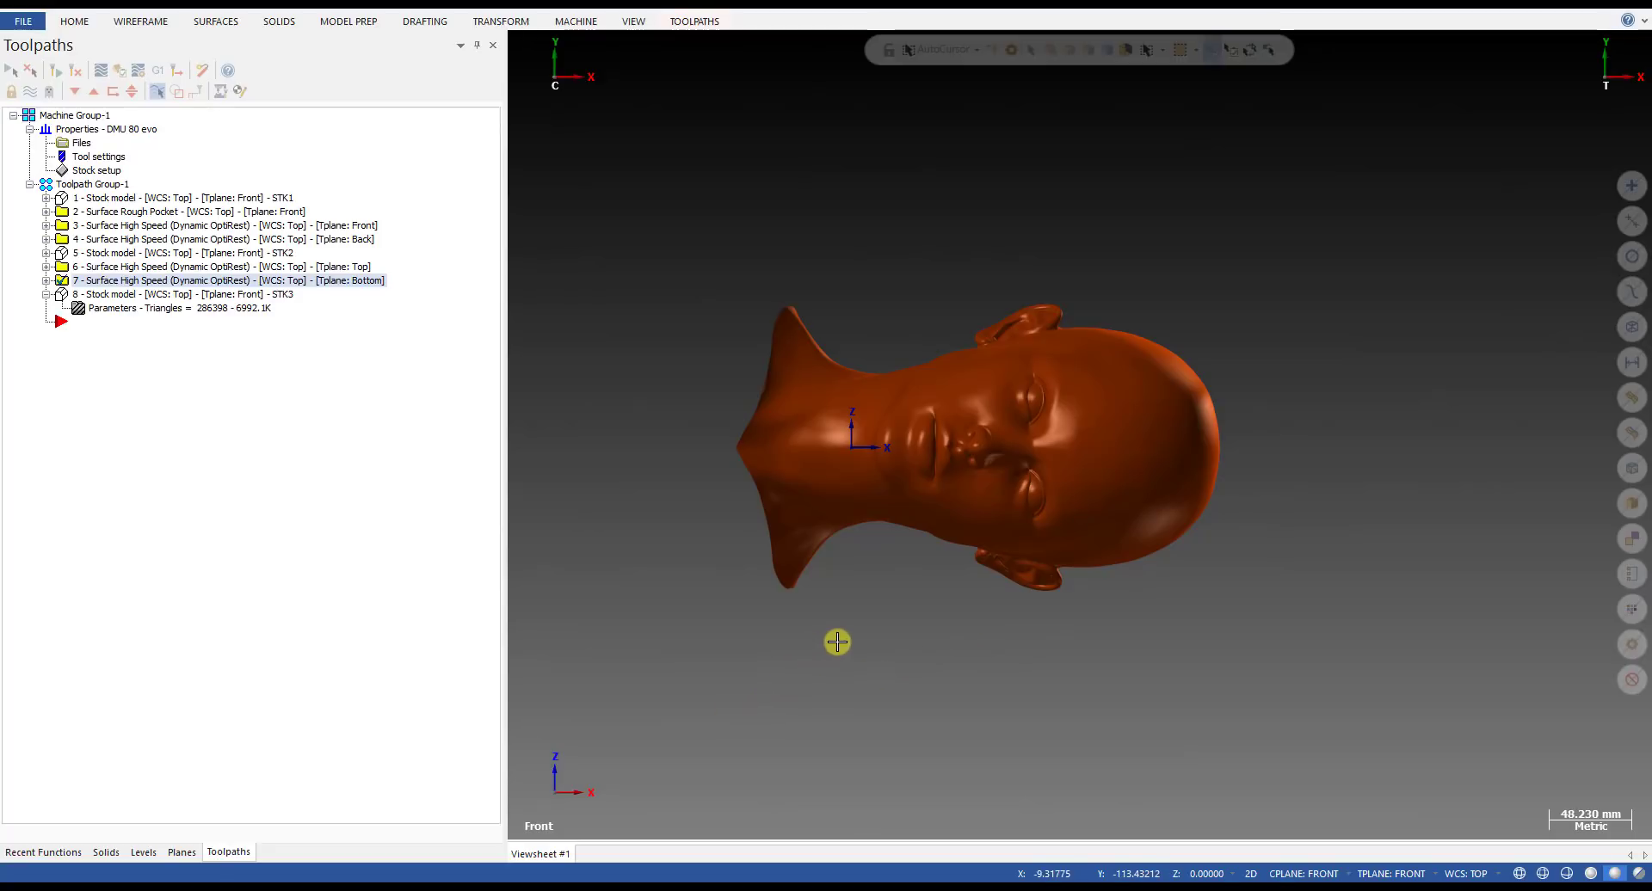
- Examine the head from an oblique angle and in the front view, and look through the available multiaxis toolpath types
scroll(808, 642, up, 3)
scroll(833, 642, down, 1)
middle_drag(834, 639, 870, 597)
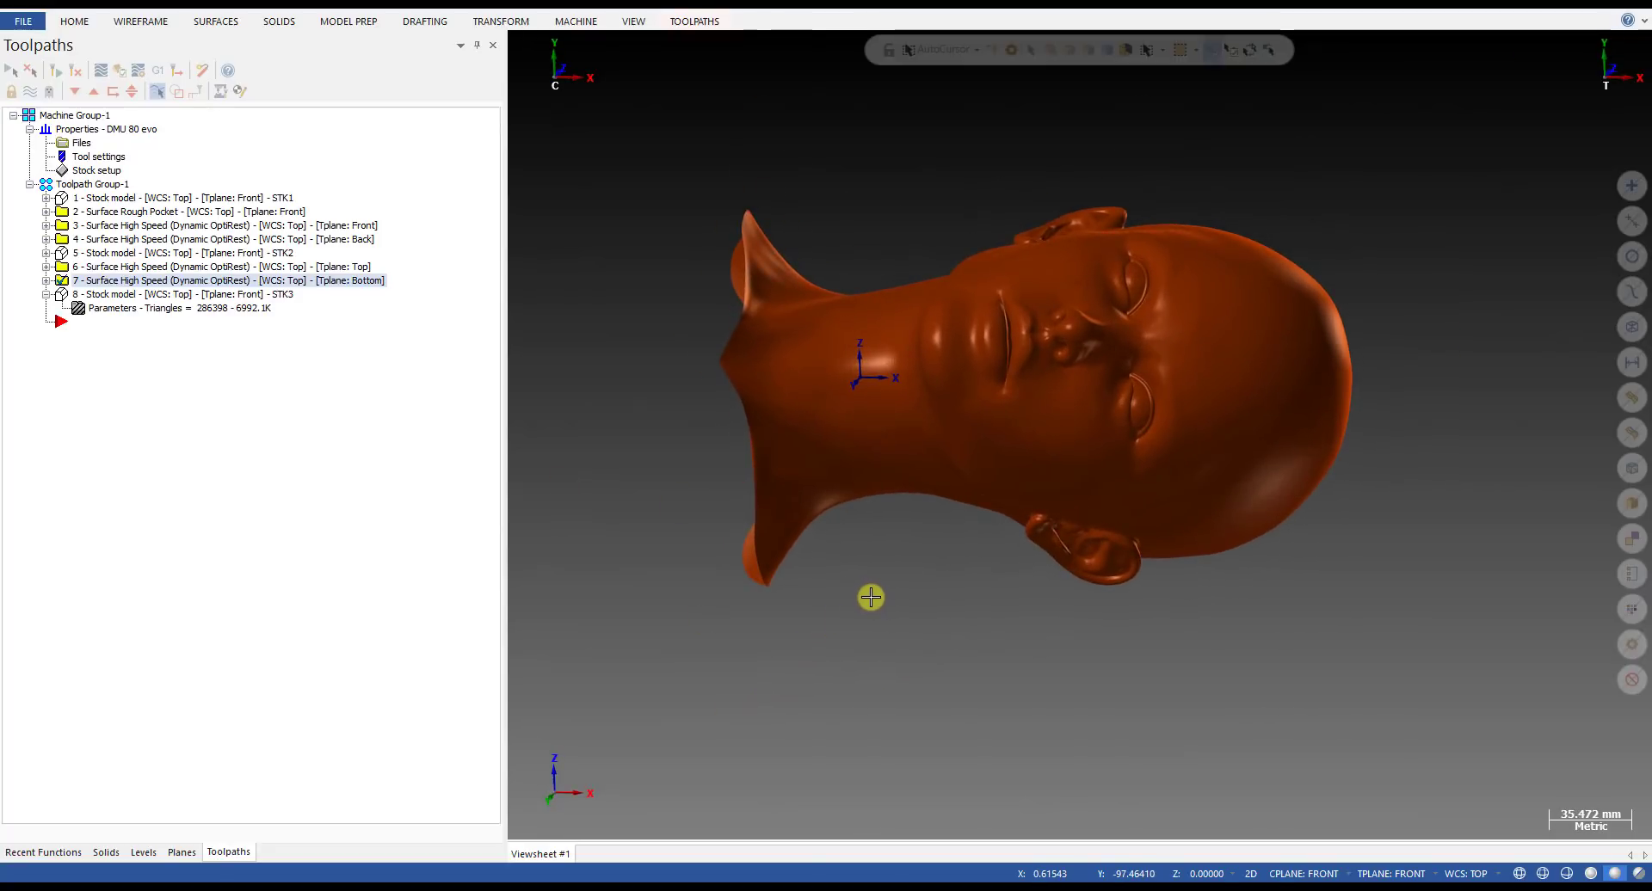
key(alt+2)
scroll(846, 693, down, 2)
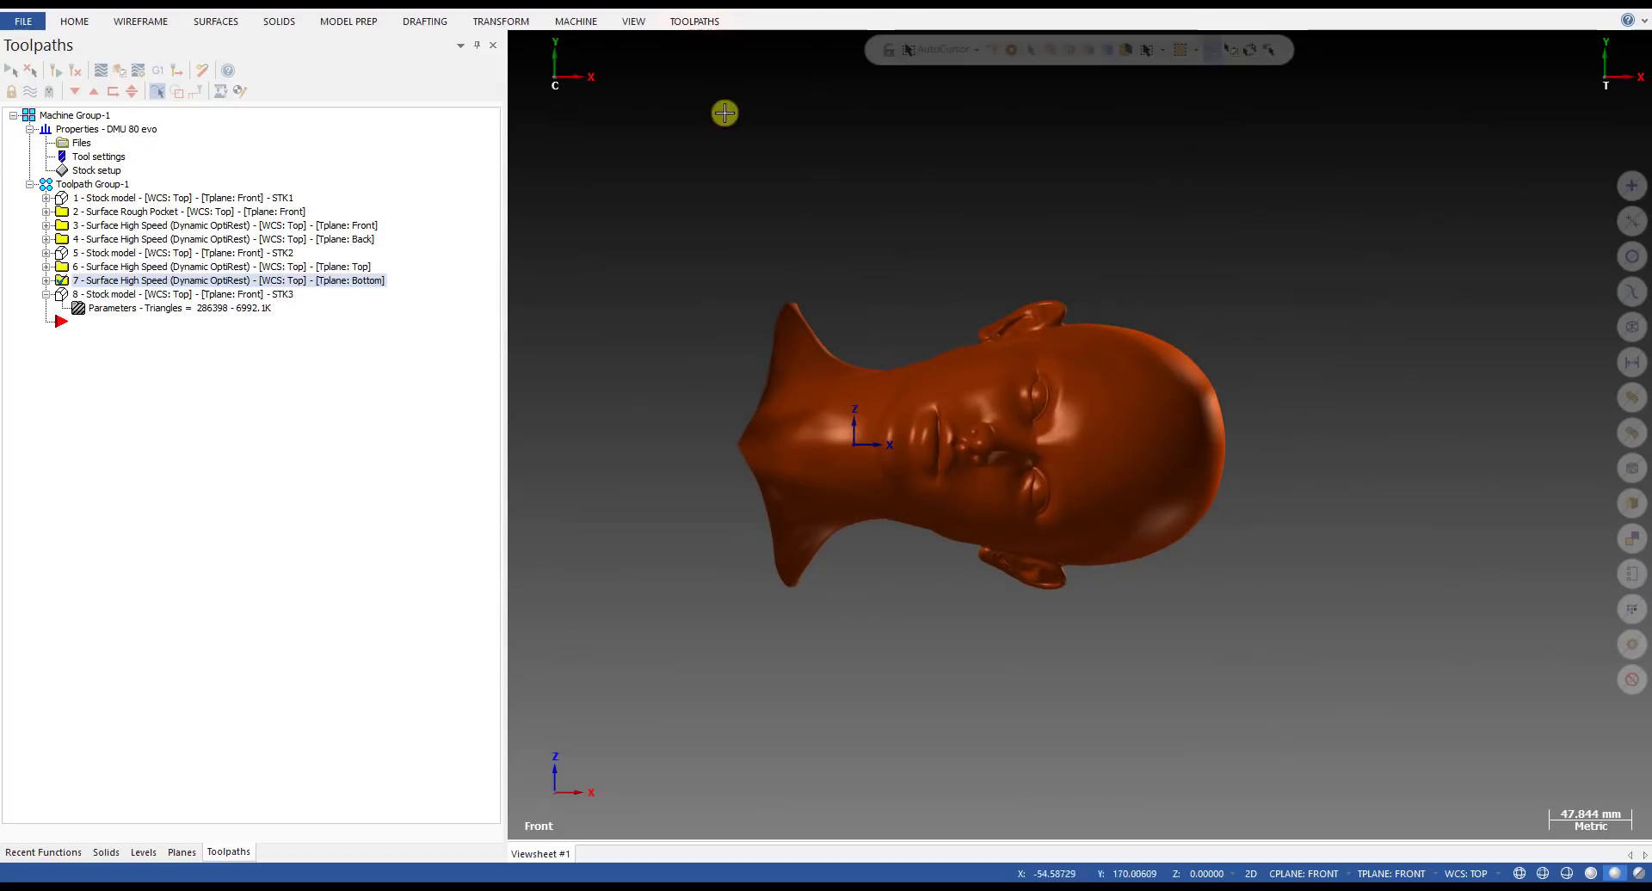
click(703, 26)
click(815, 82)
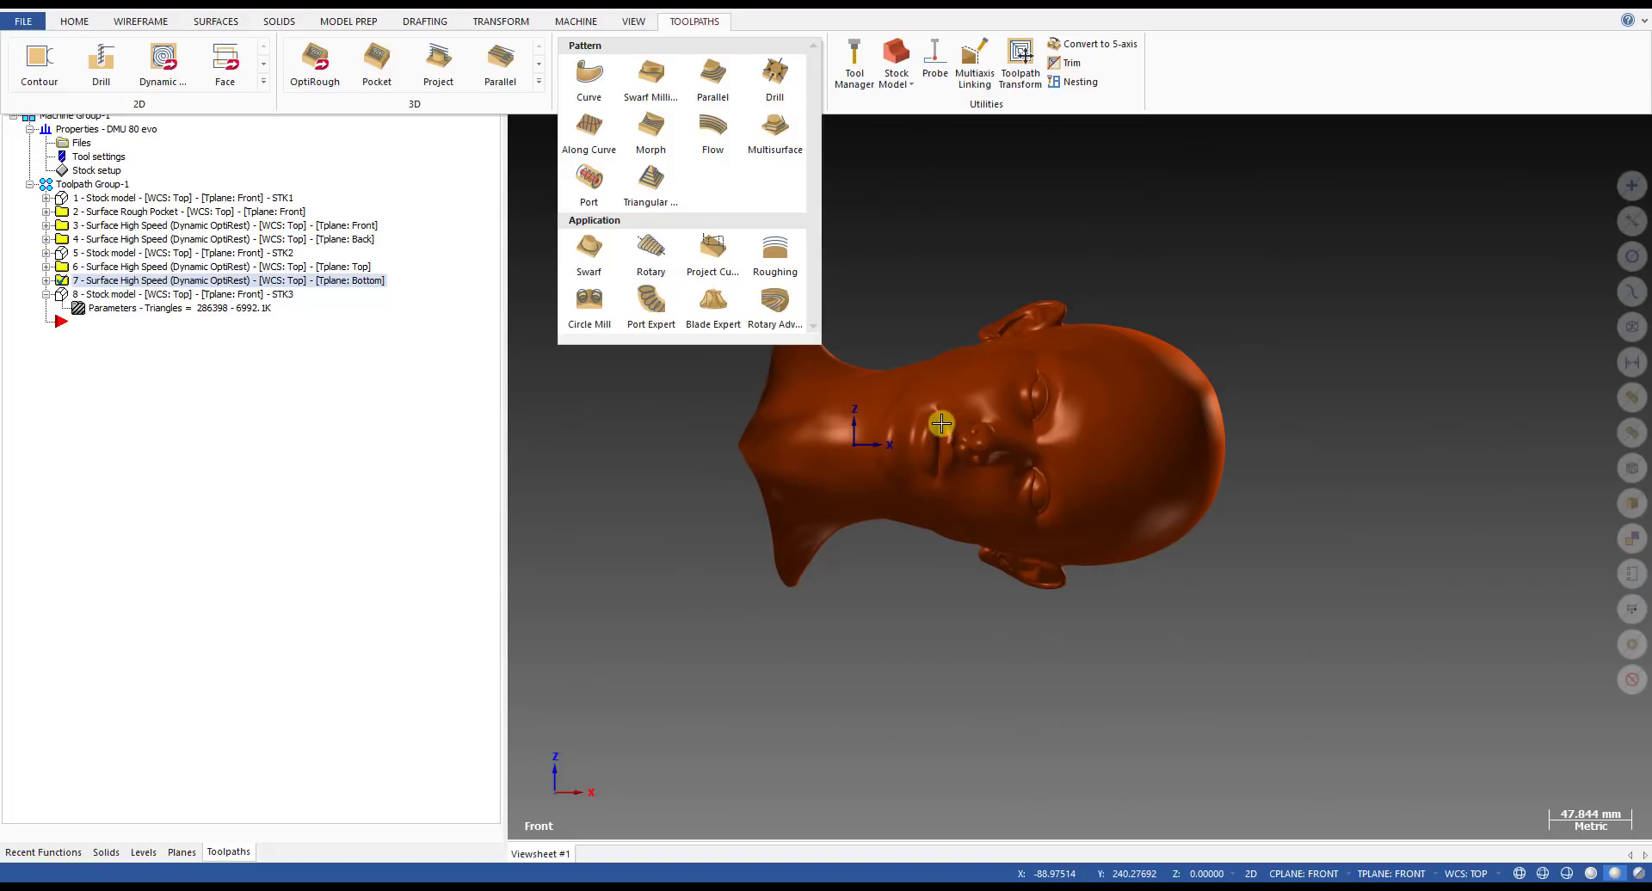
click(908, 321)
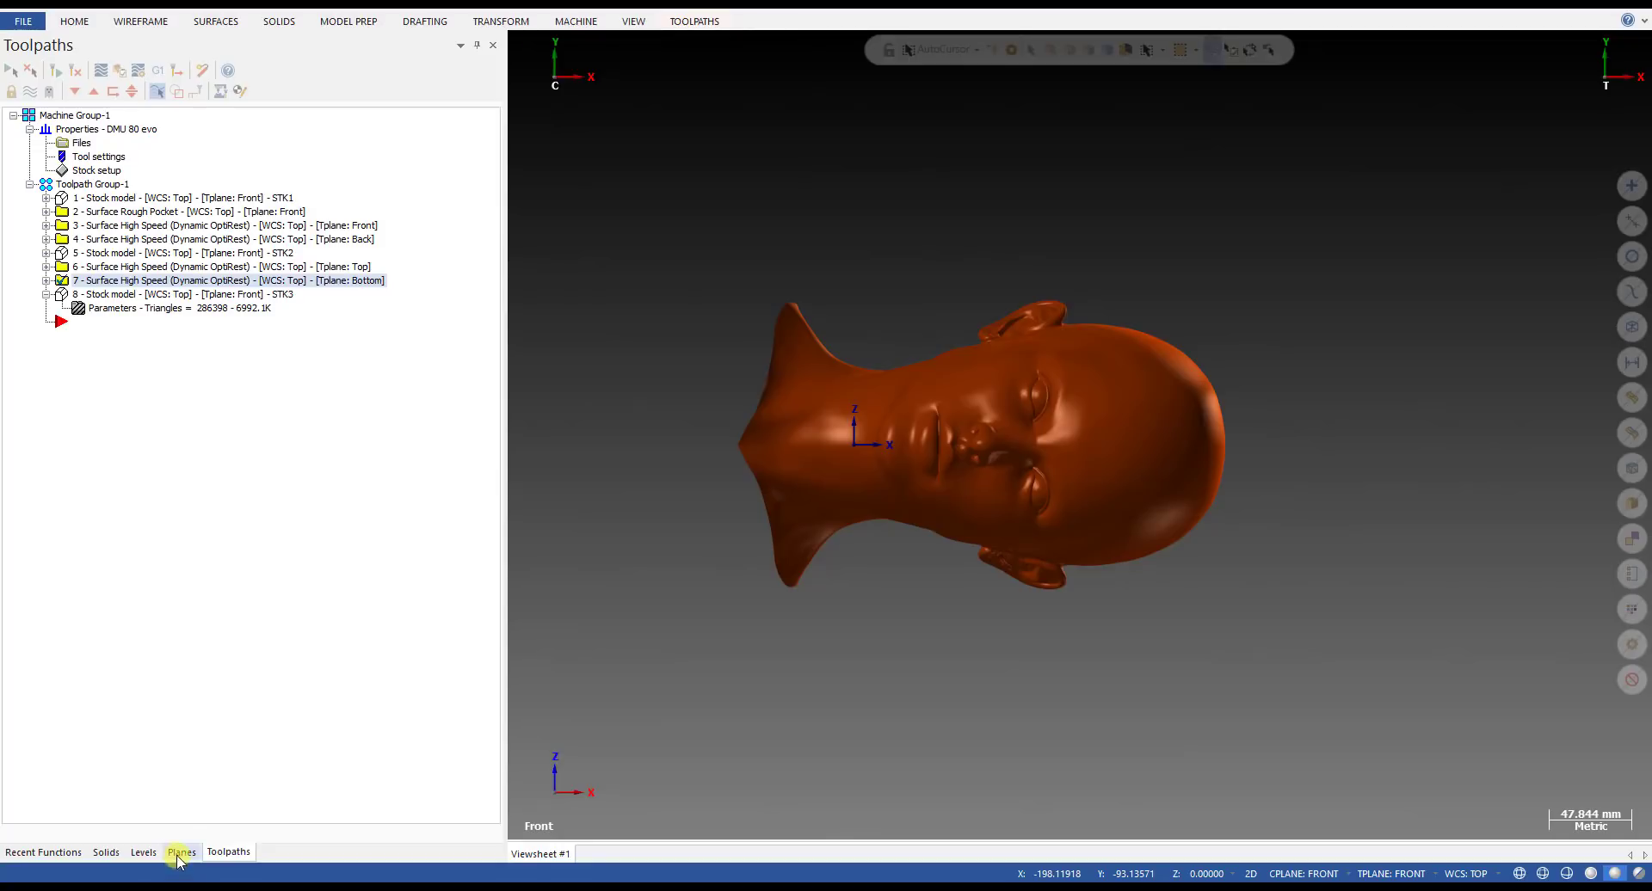
- Make DRIVE SURFACES the active level and toggle the visibility of the STL PART level off and back on
click(144, 852)
scroll(970, 442, up, 2)
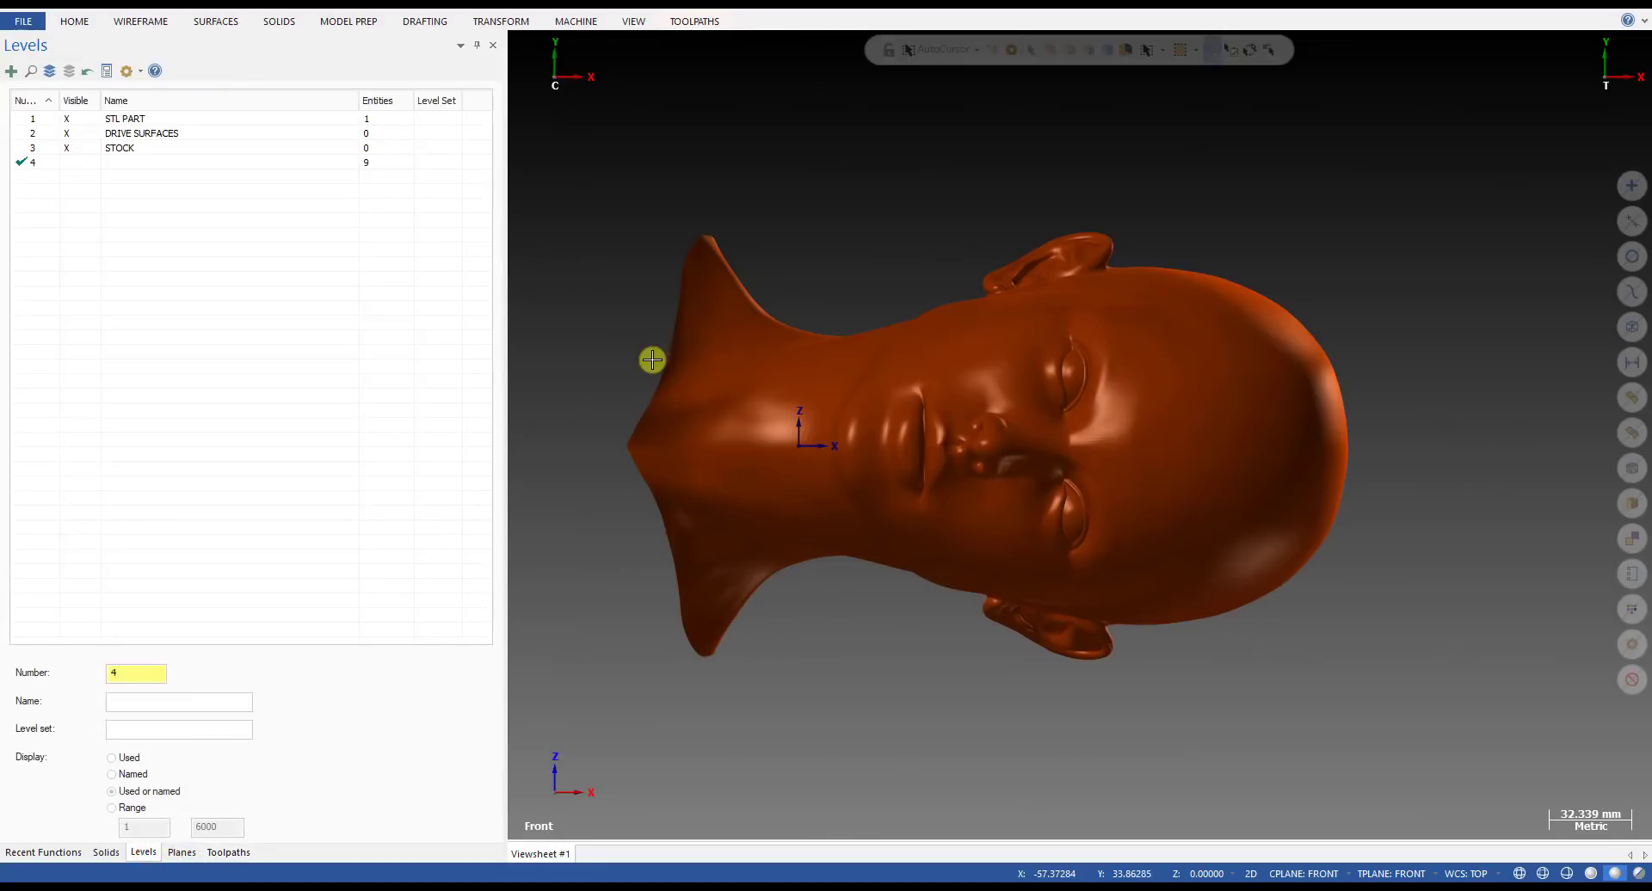
scroll(805, 275, down, 2)
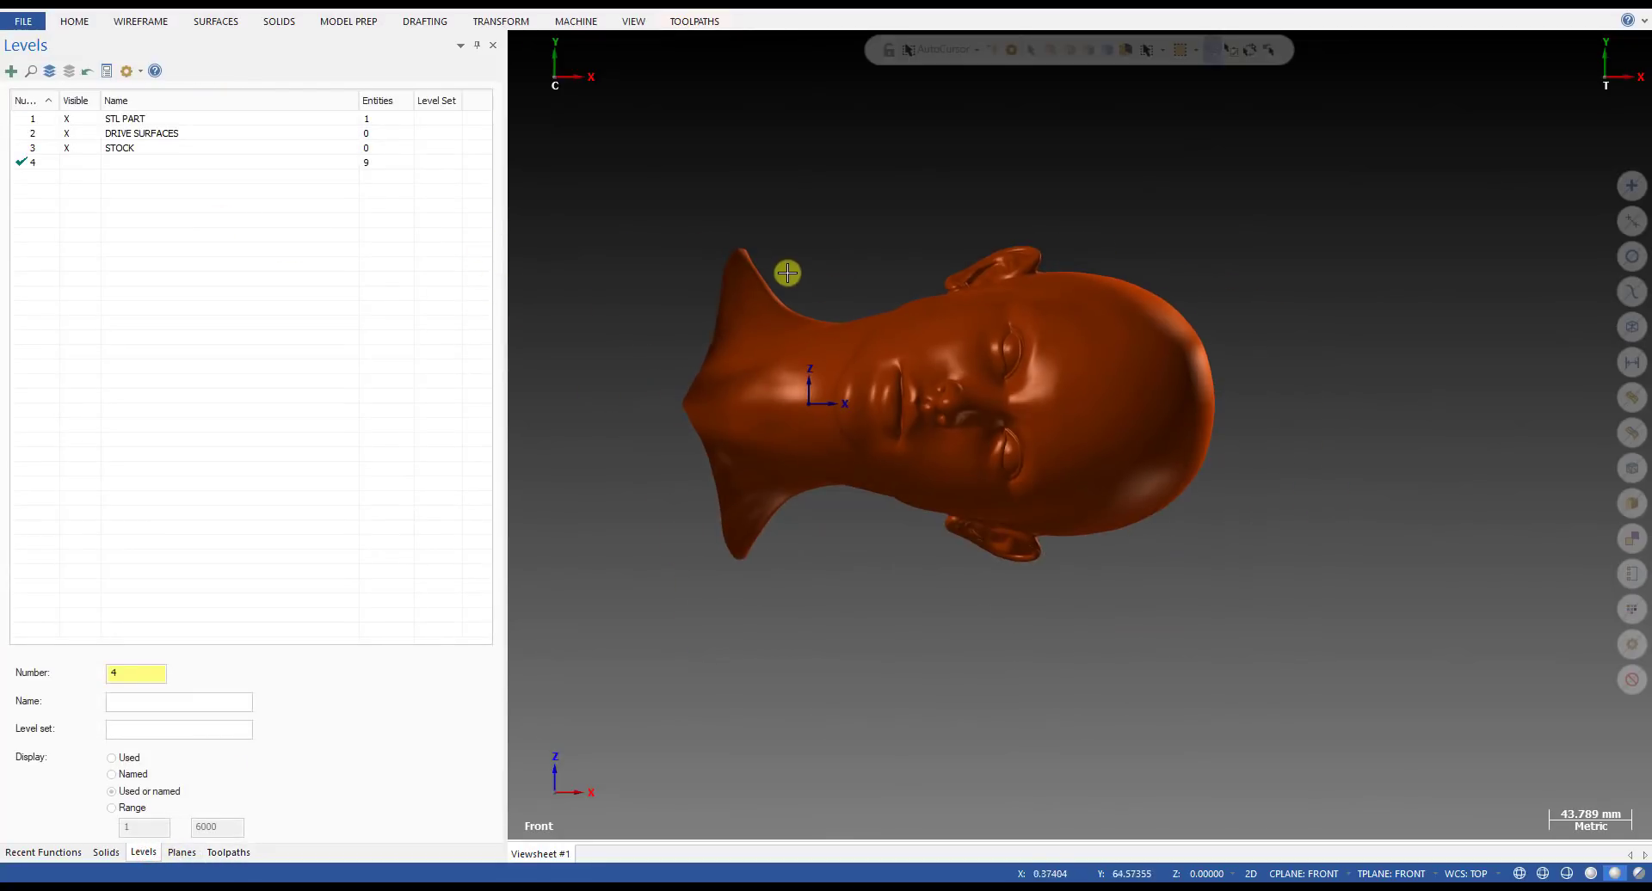
click(70, 120)
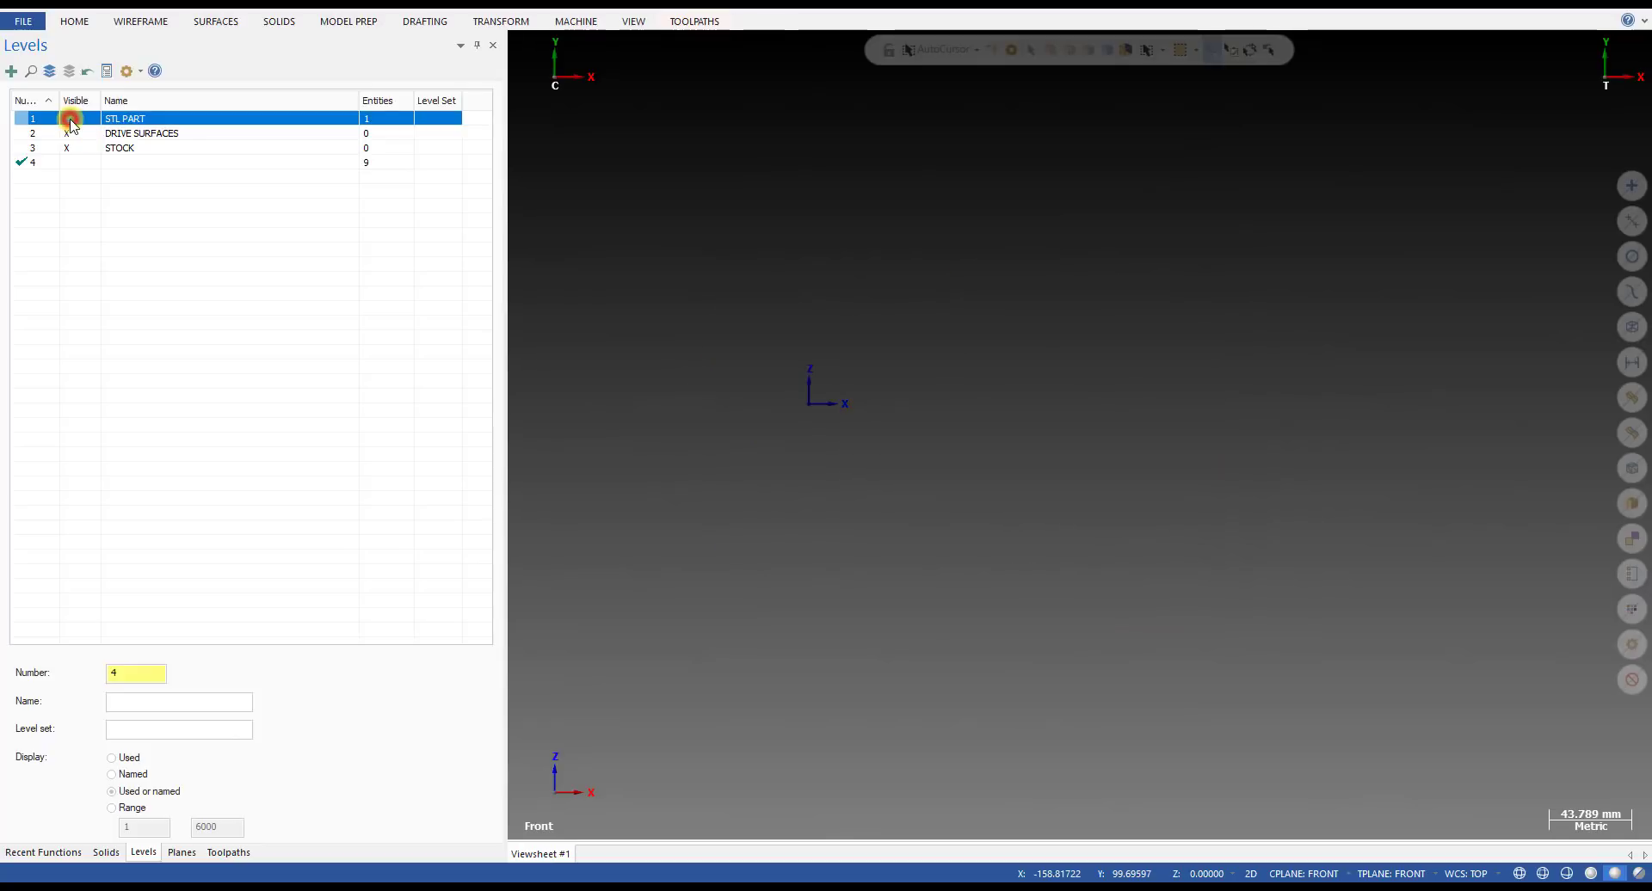
click(69, 121)
click(71, 123)
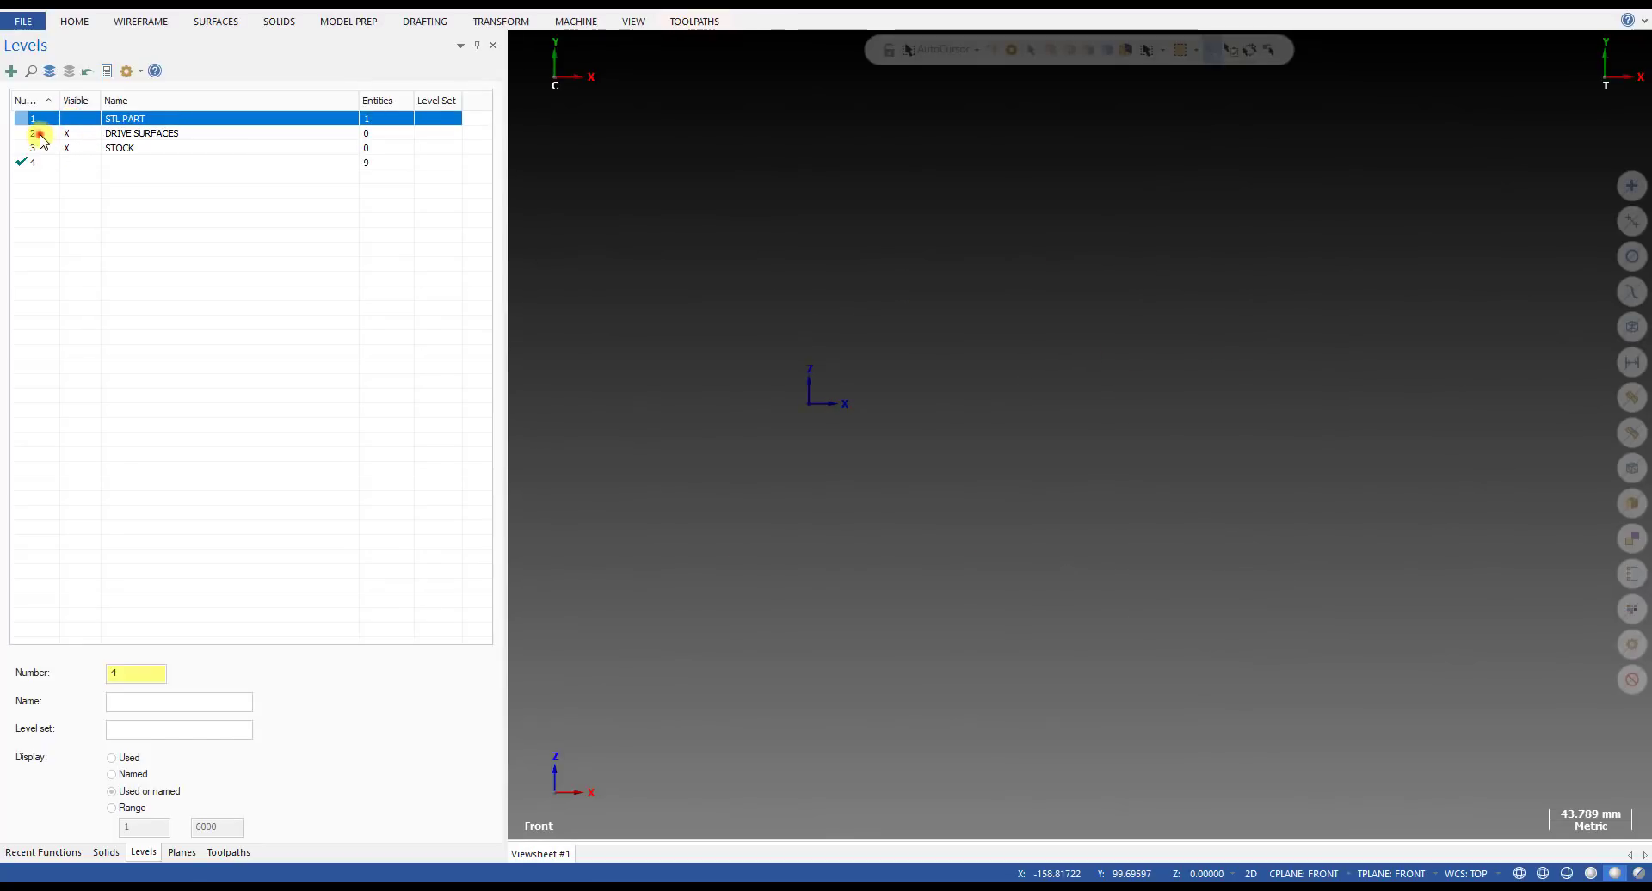
click(39, 134)
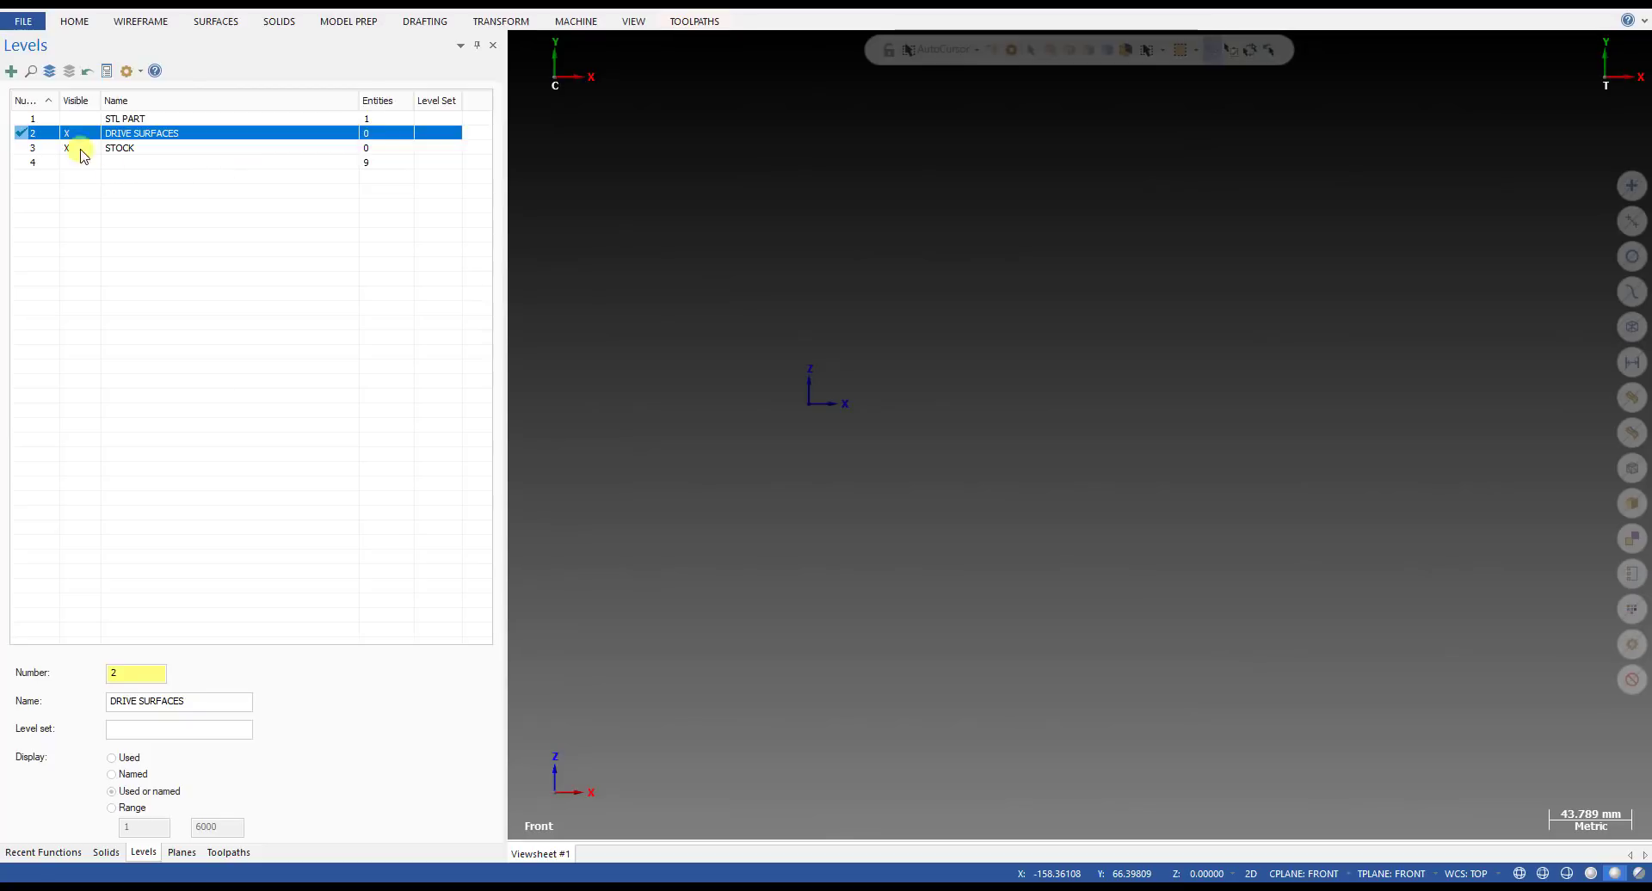
click(69, 119)
- Switch the head model from shaded to wireframe display
scroll(884, 391, up, 3)
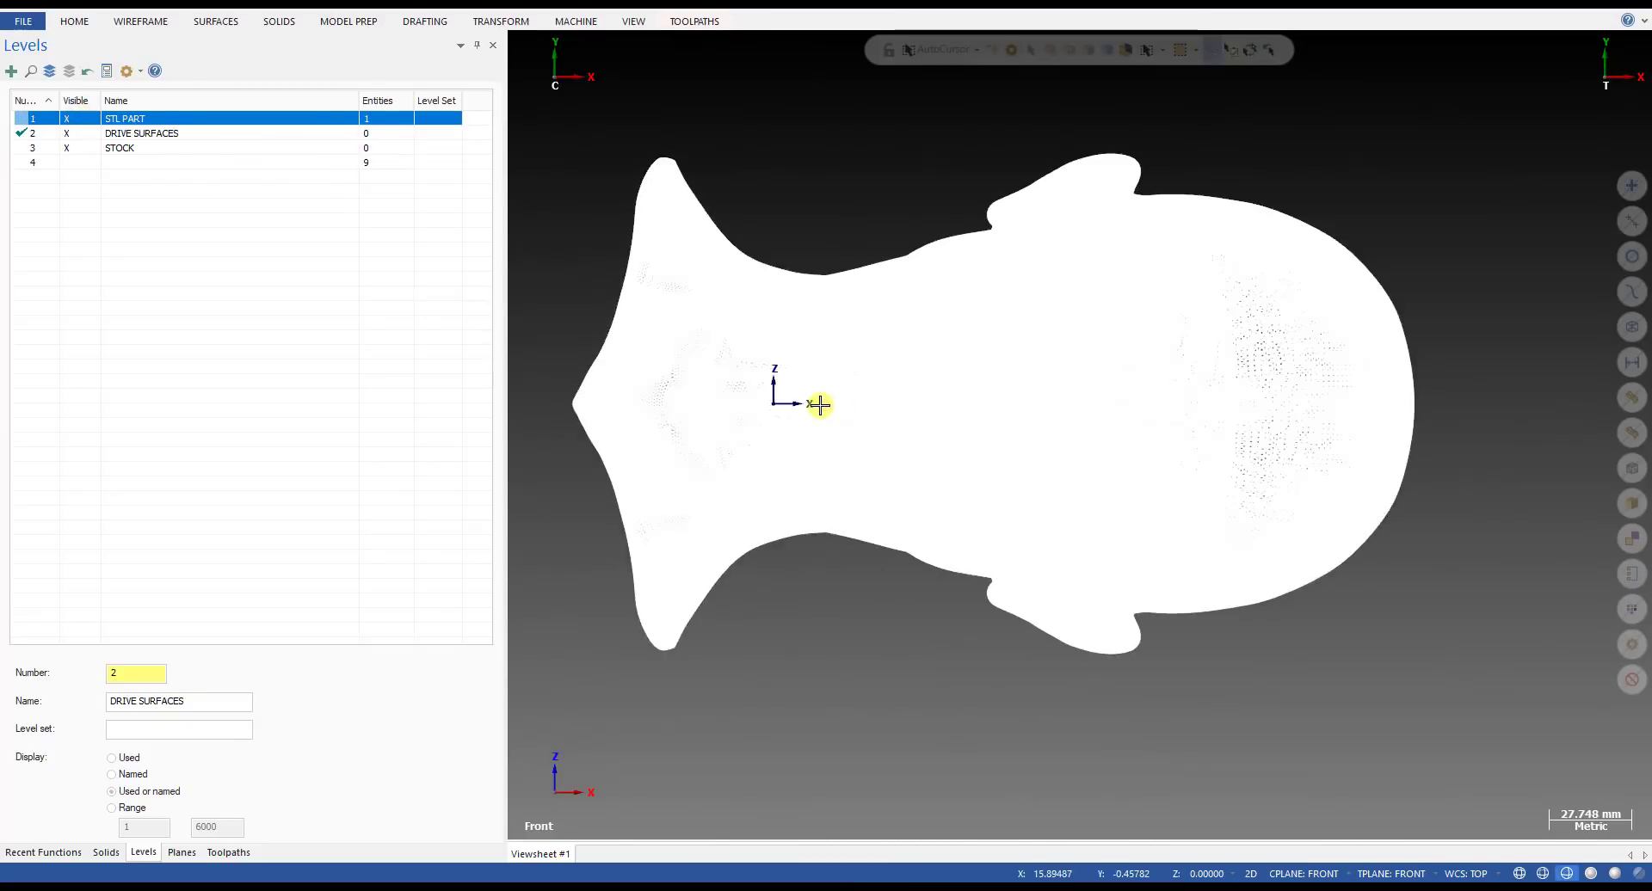
scroll(819, 405, up, 3)
key(alt+s)
scroll(756, 383, down, 3)
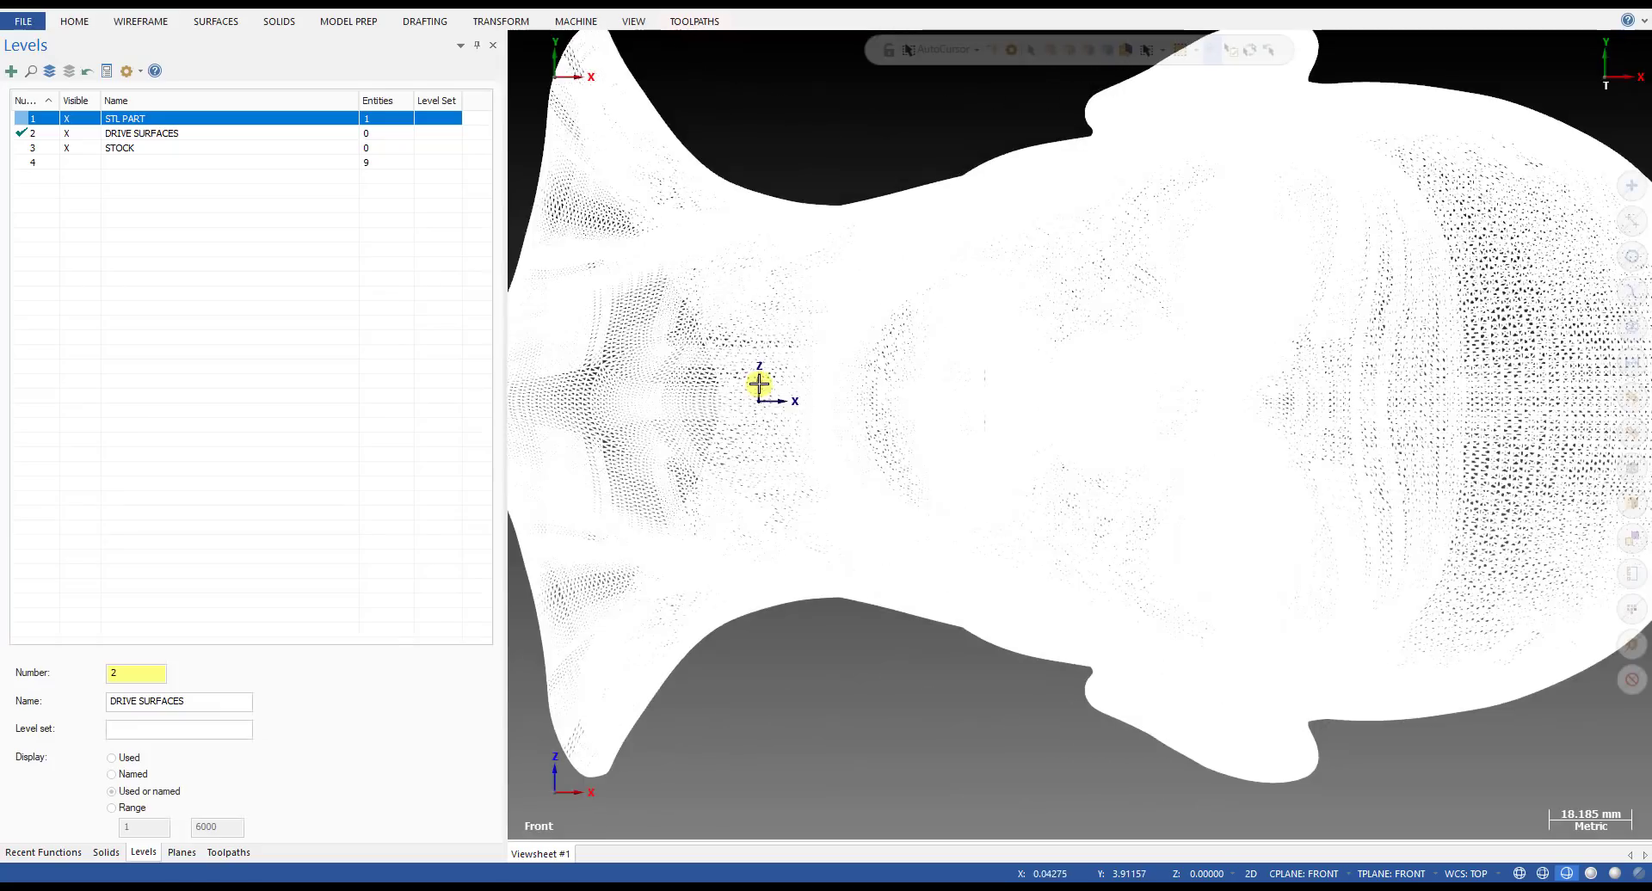
scroll(737, 363, down, 3)
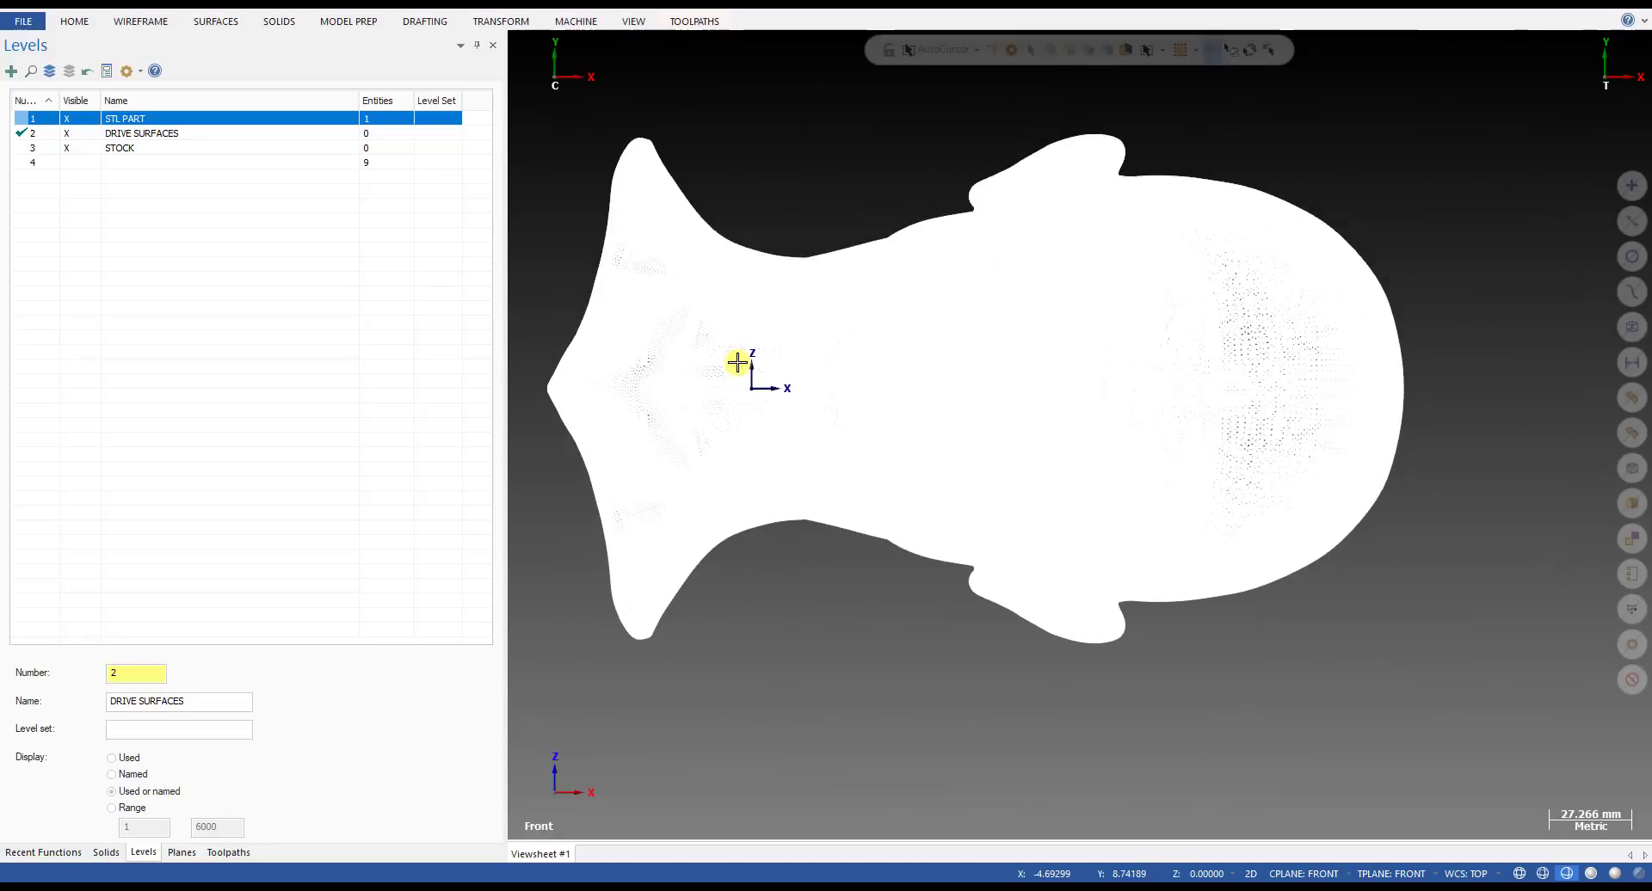
click(560, 283)
click(140, 20)
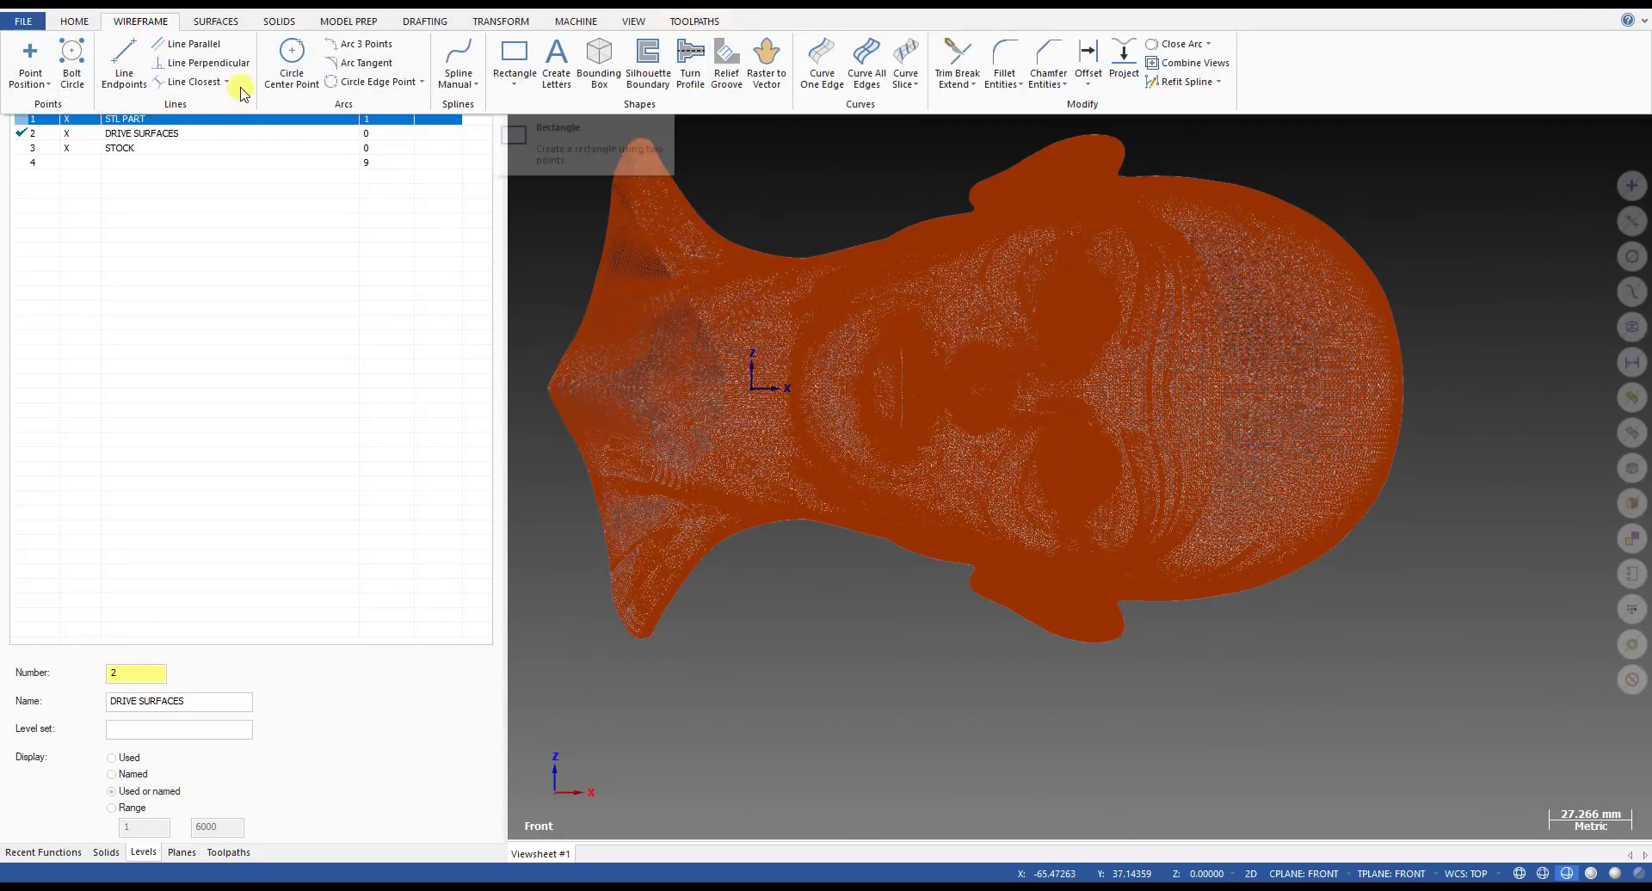
click(124, 59)
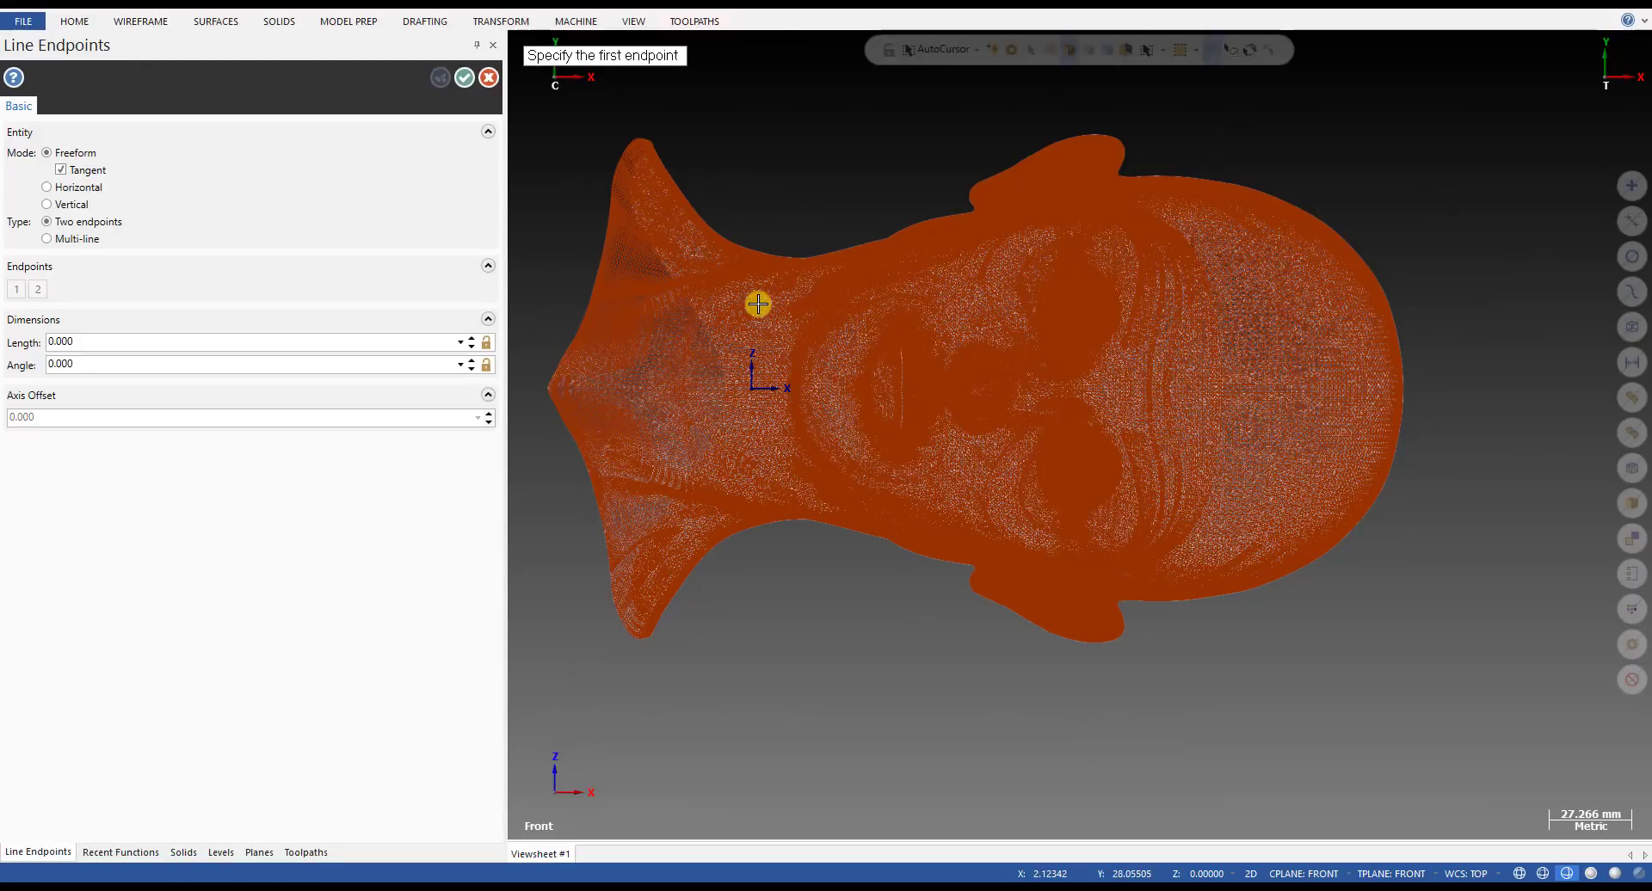
key(Escape)
- Draw a 20 mm diameter circle centred on the origin in the left side plane
scroll(758, 304, down, 3)
key(alt+6)
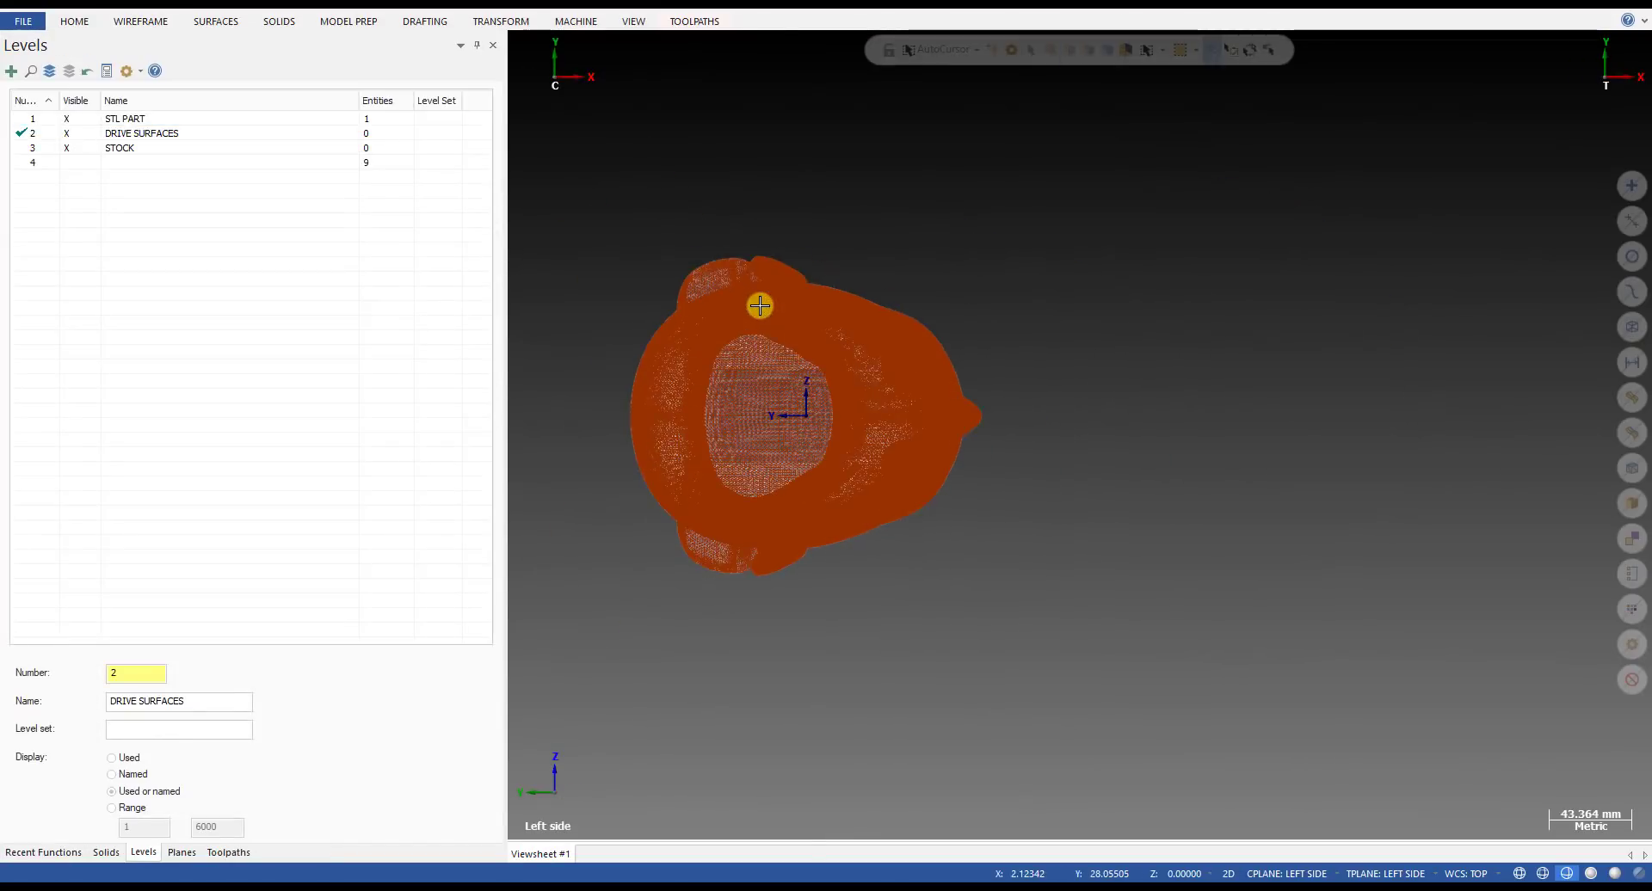
scroll(827, 399, up, 3)
scroll(803, 386, down, 3)
scroll(805, 384, up, 3)
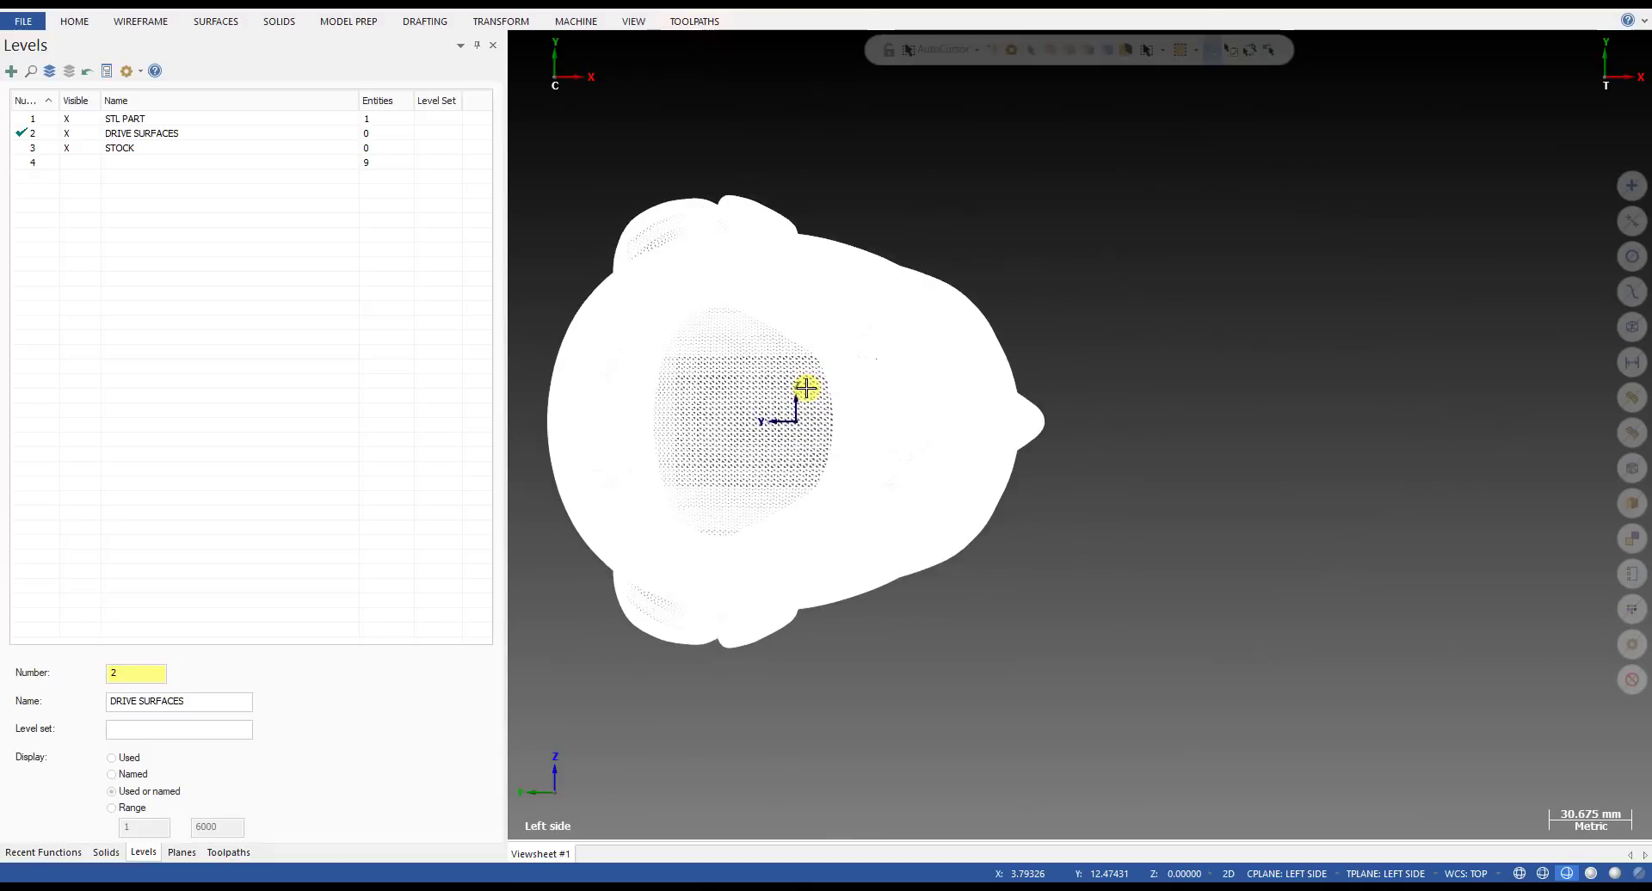
key(c)
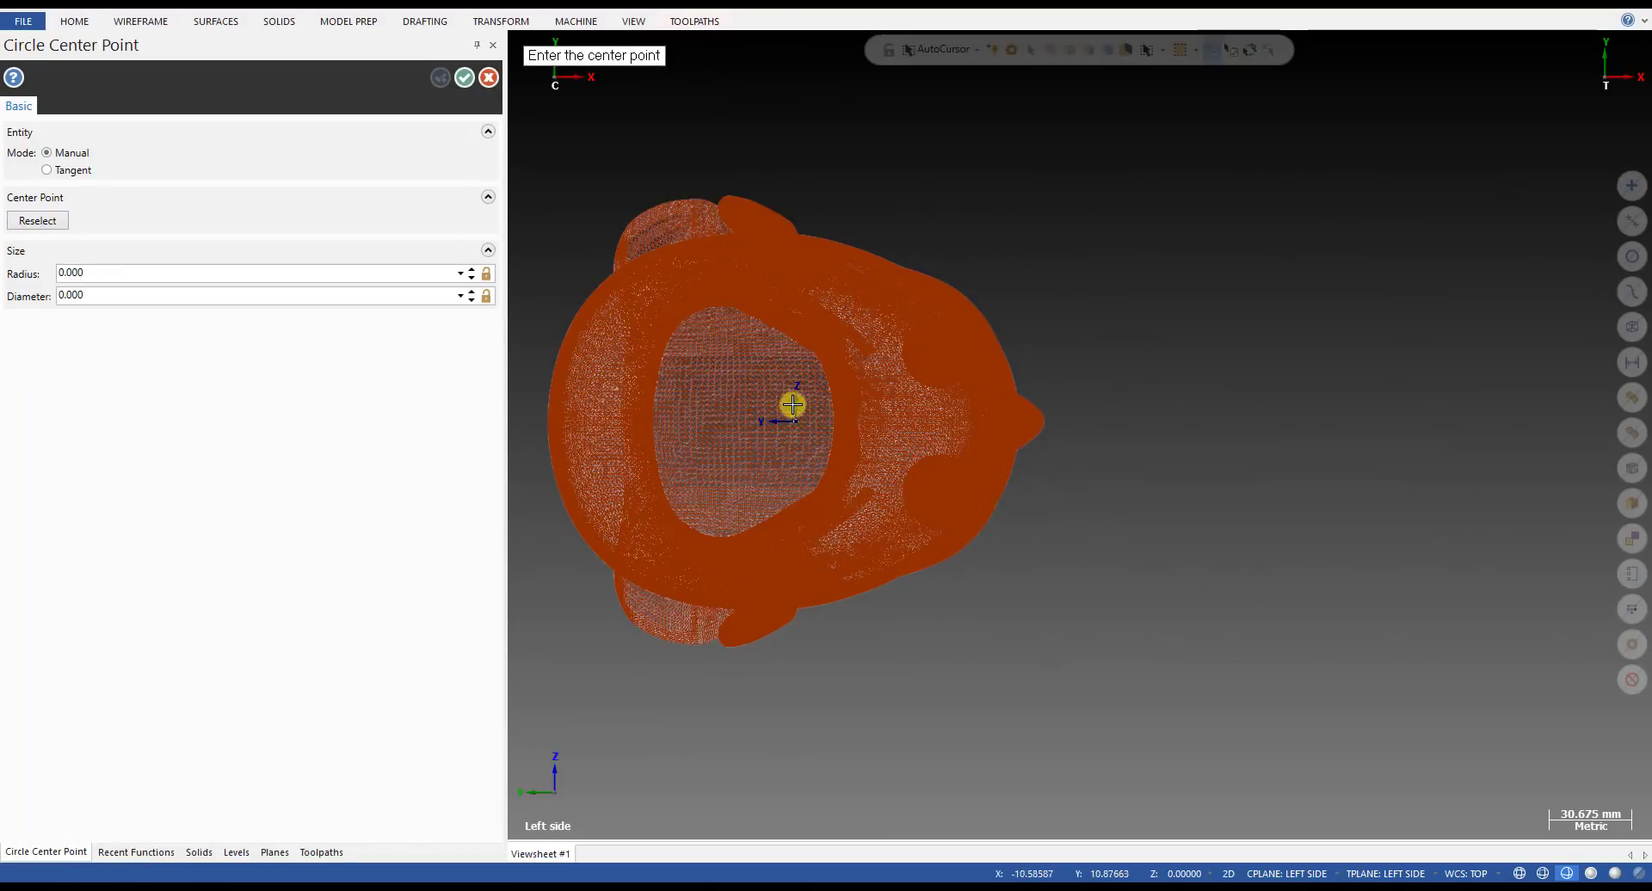
click(796, 424)
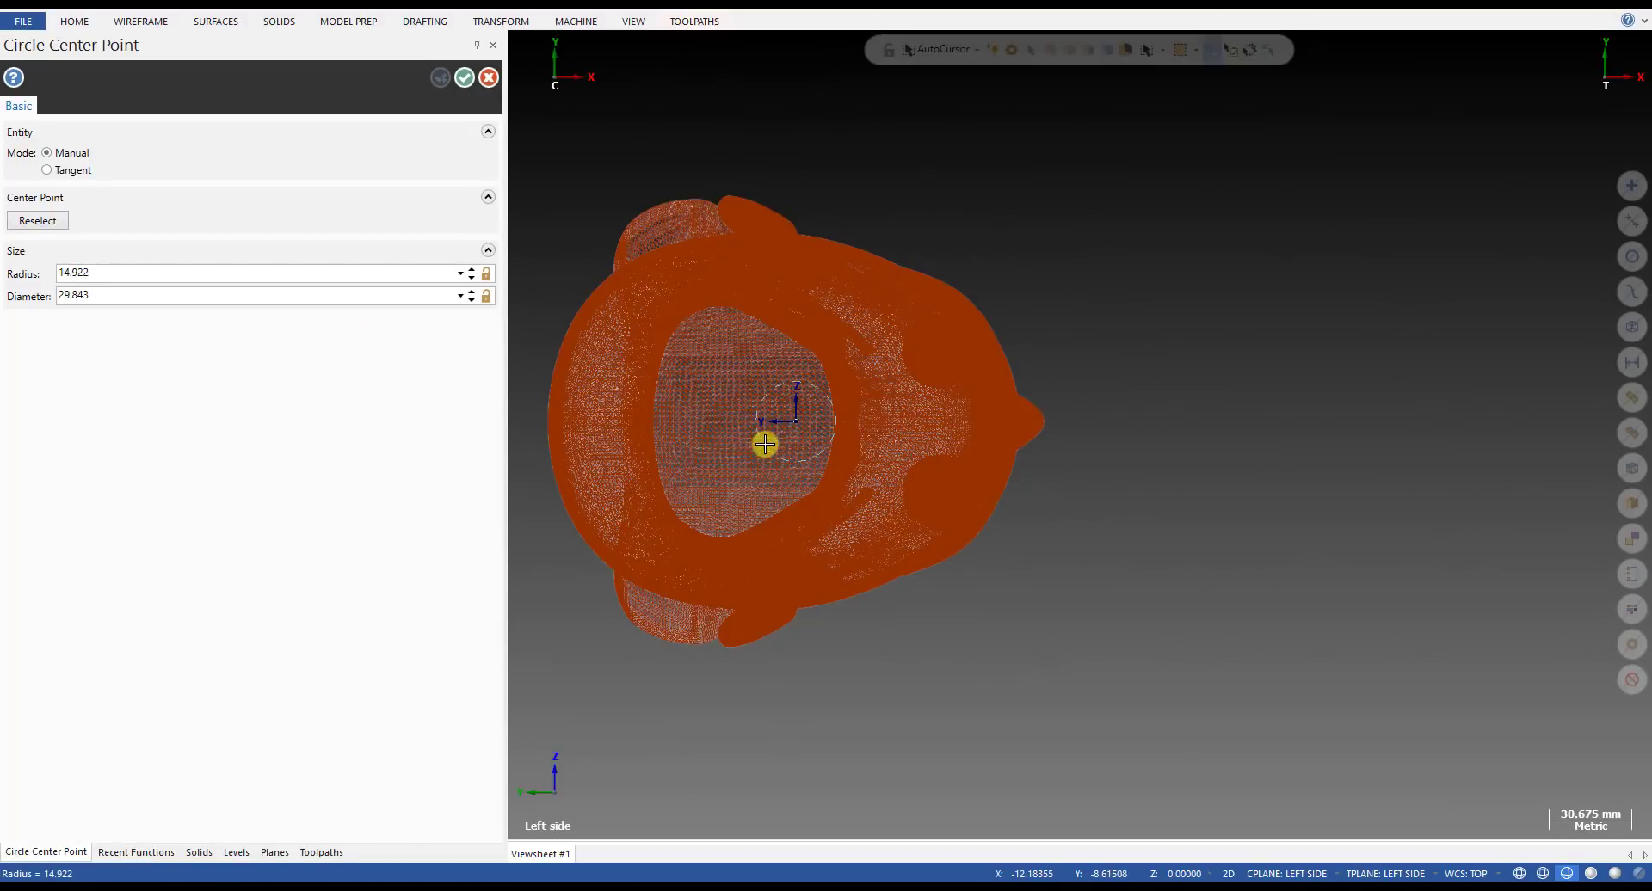
click(776, 440)
click(103, 298)
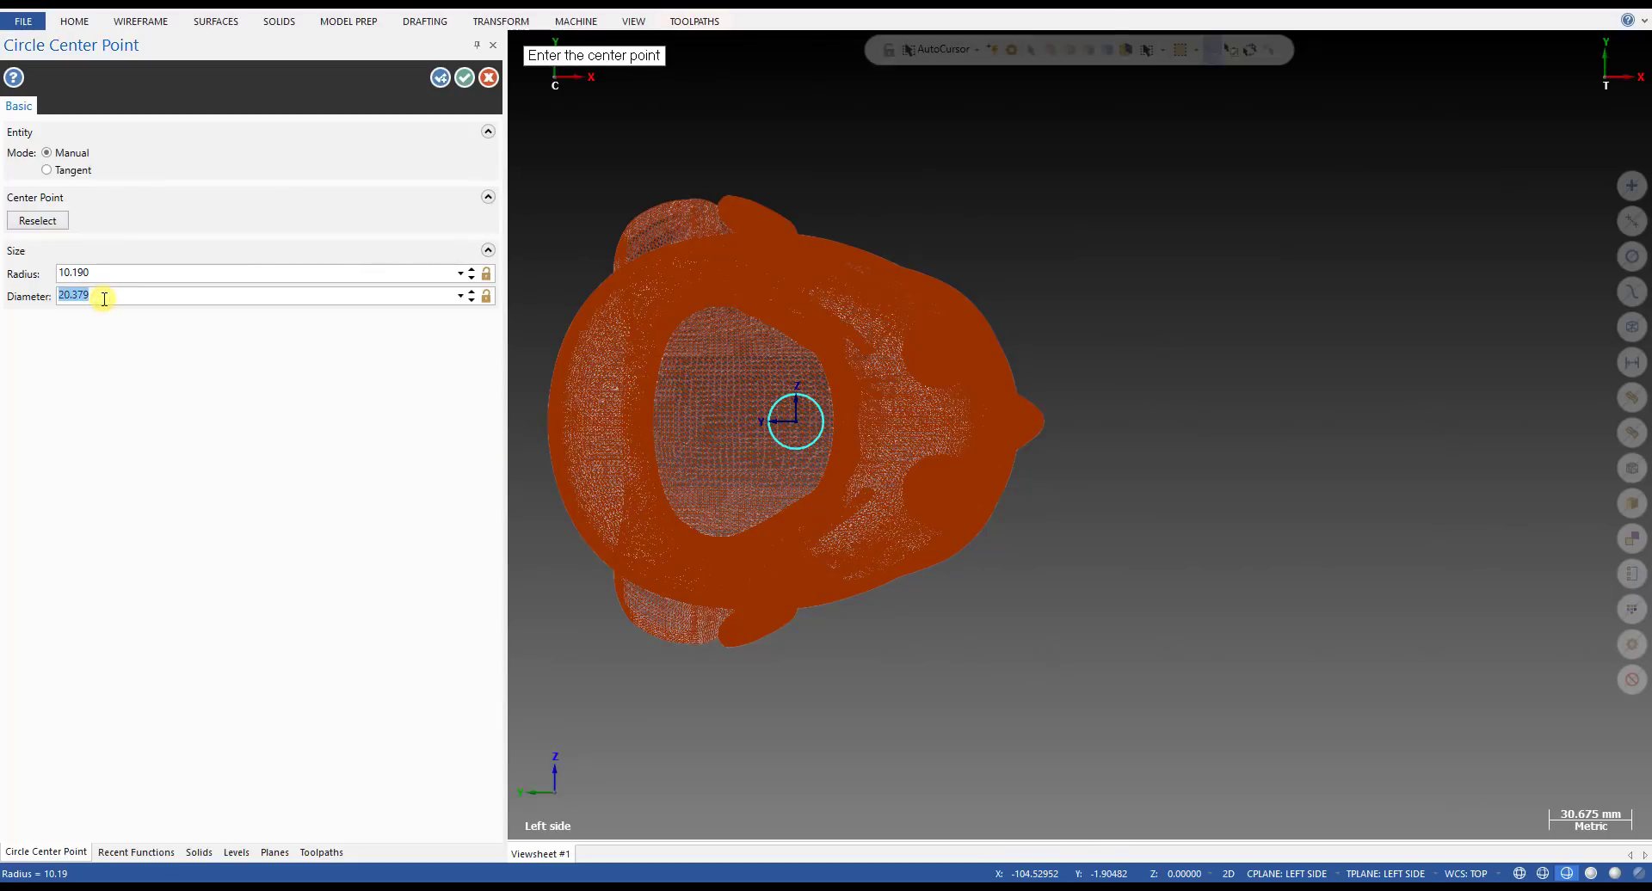
text(20)
key(Return)
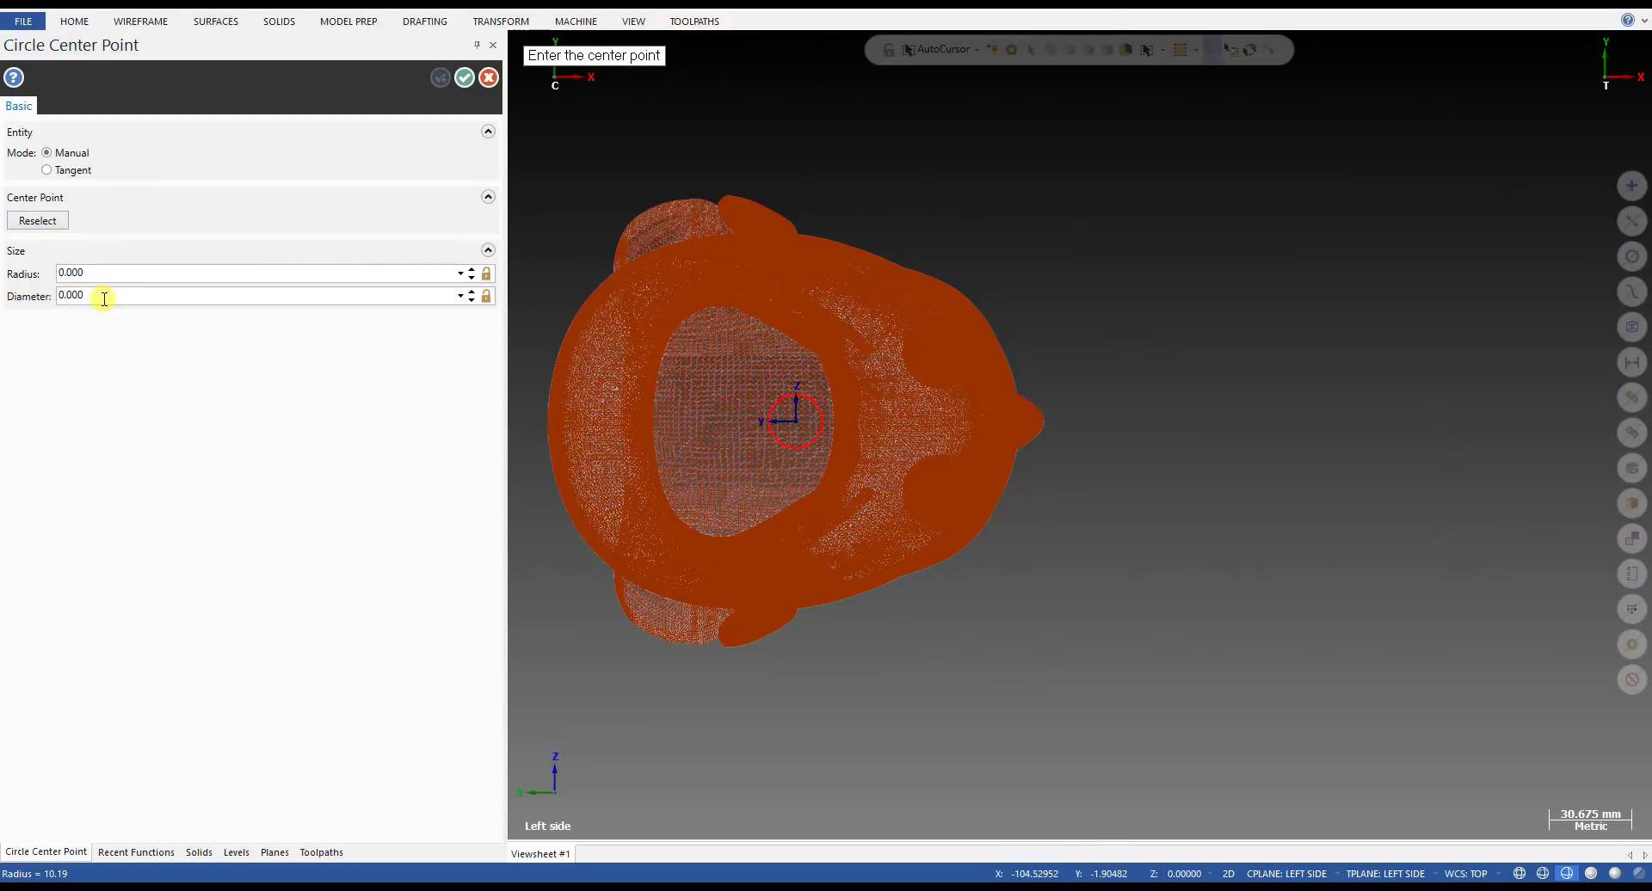
key(Escape)
- Draw a horizontal line about 215 mm long from the circle's centre to the crown of the head in the front plane
scroll(900, 388, down, 2)
middle_drag(840, 387, 1000, 383)
scroll(747, 414, up, 3)
click(138, 21)
click(127, 59)
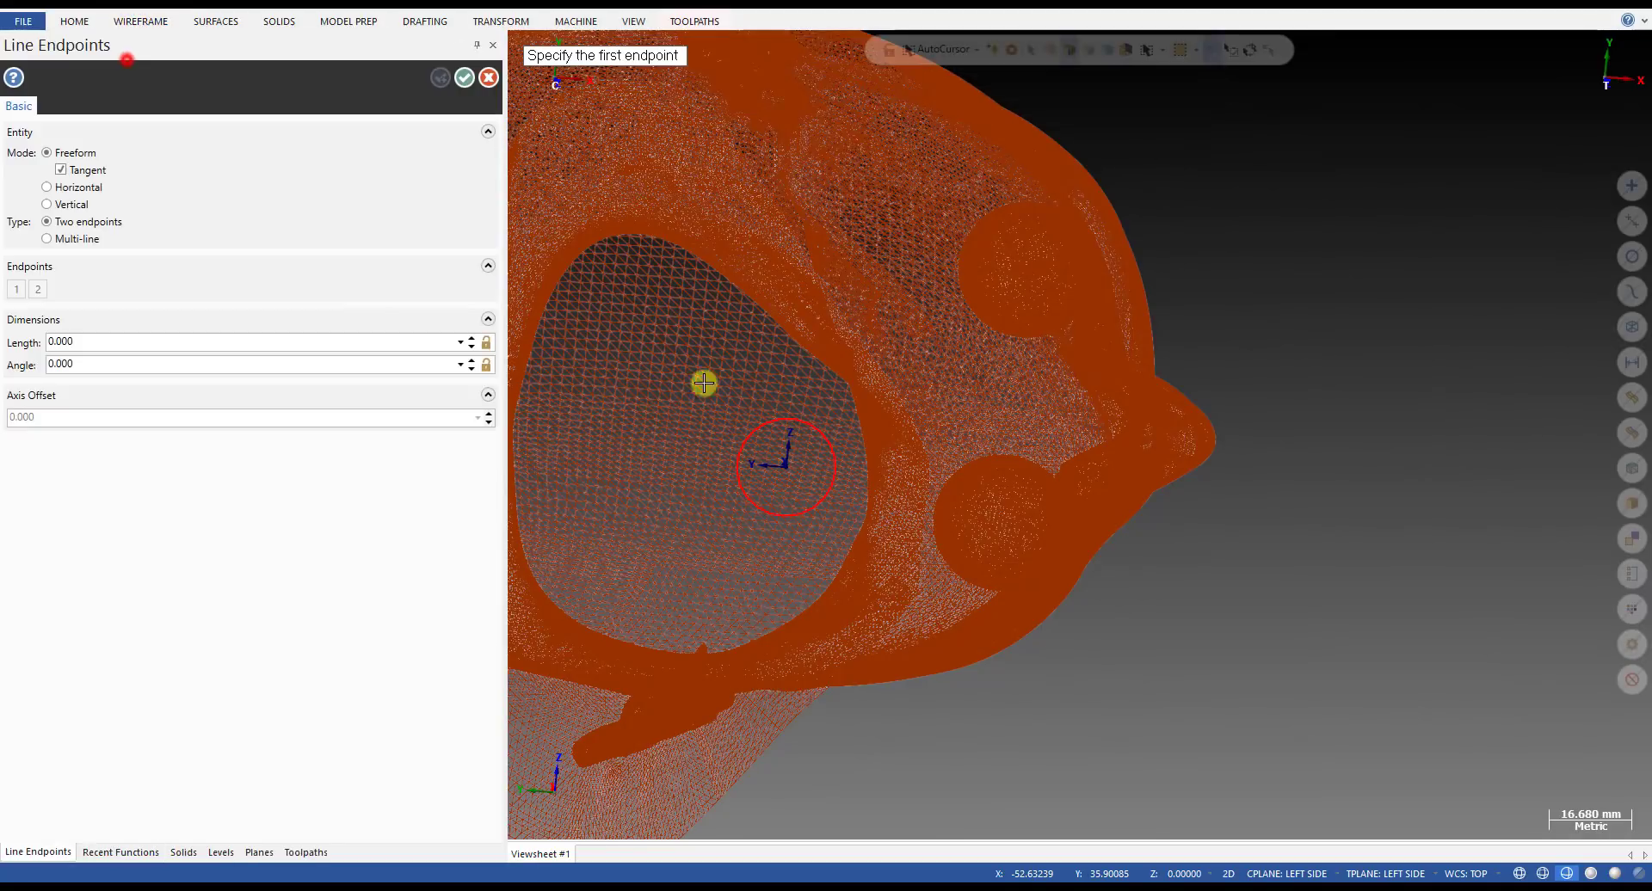
click(779, 469)
scroll(660, 560, down, 5)
middle_drag(772, 514, 538, 531)
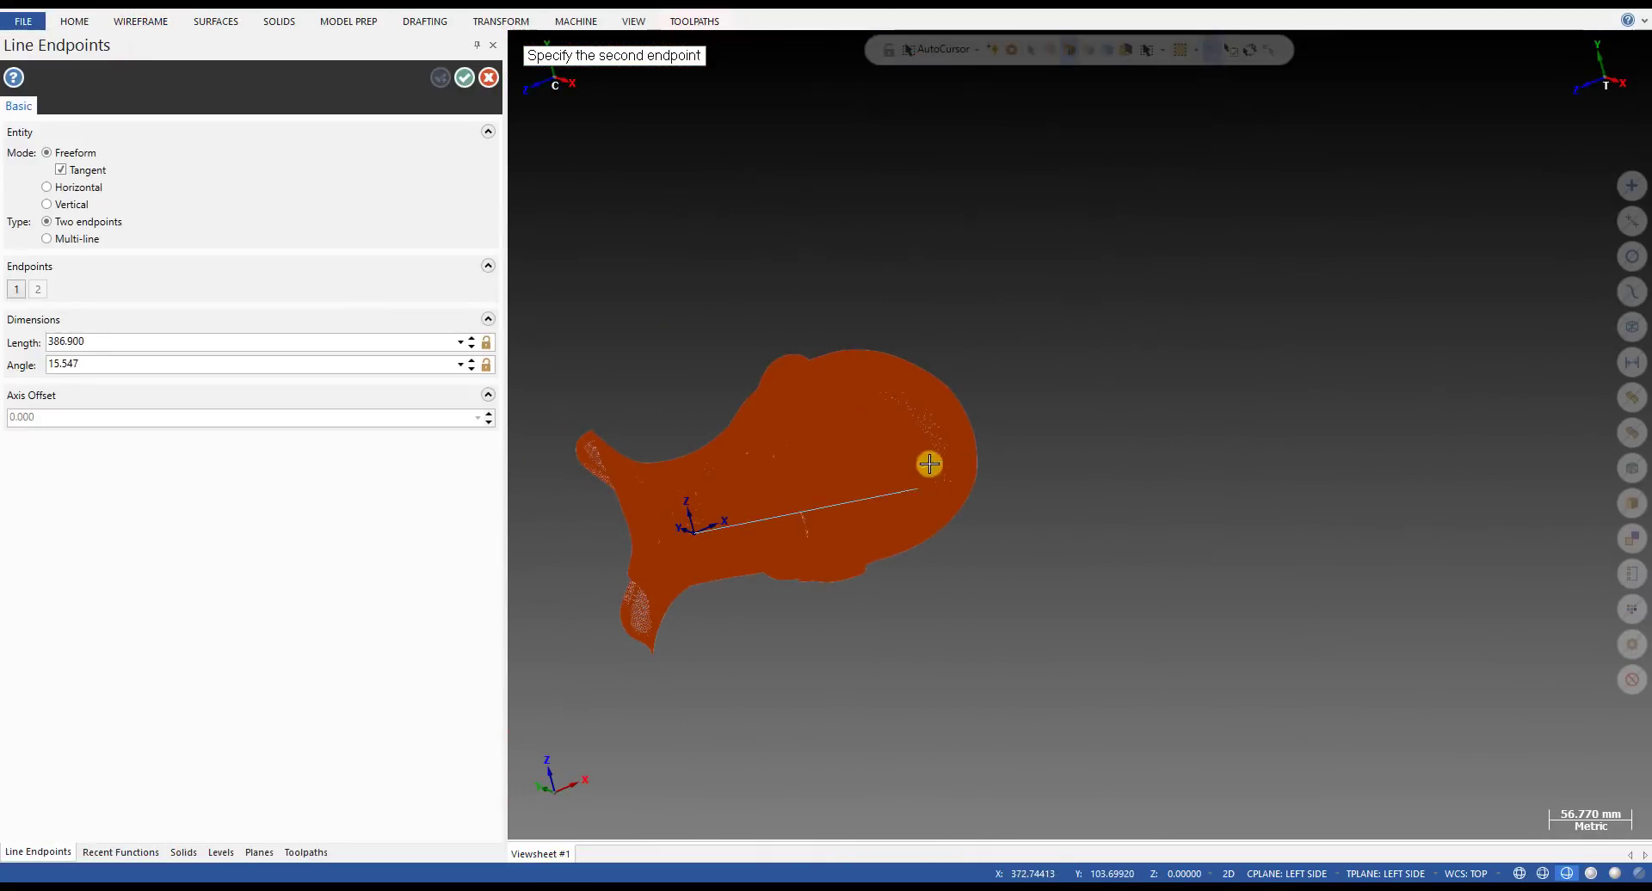
scroll(973, 434, up, 2)
key(alt+2)
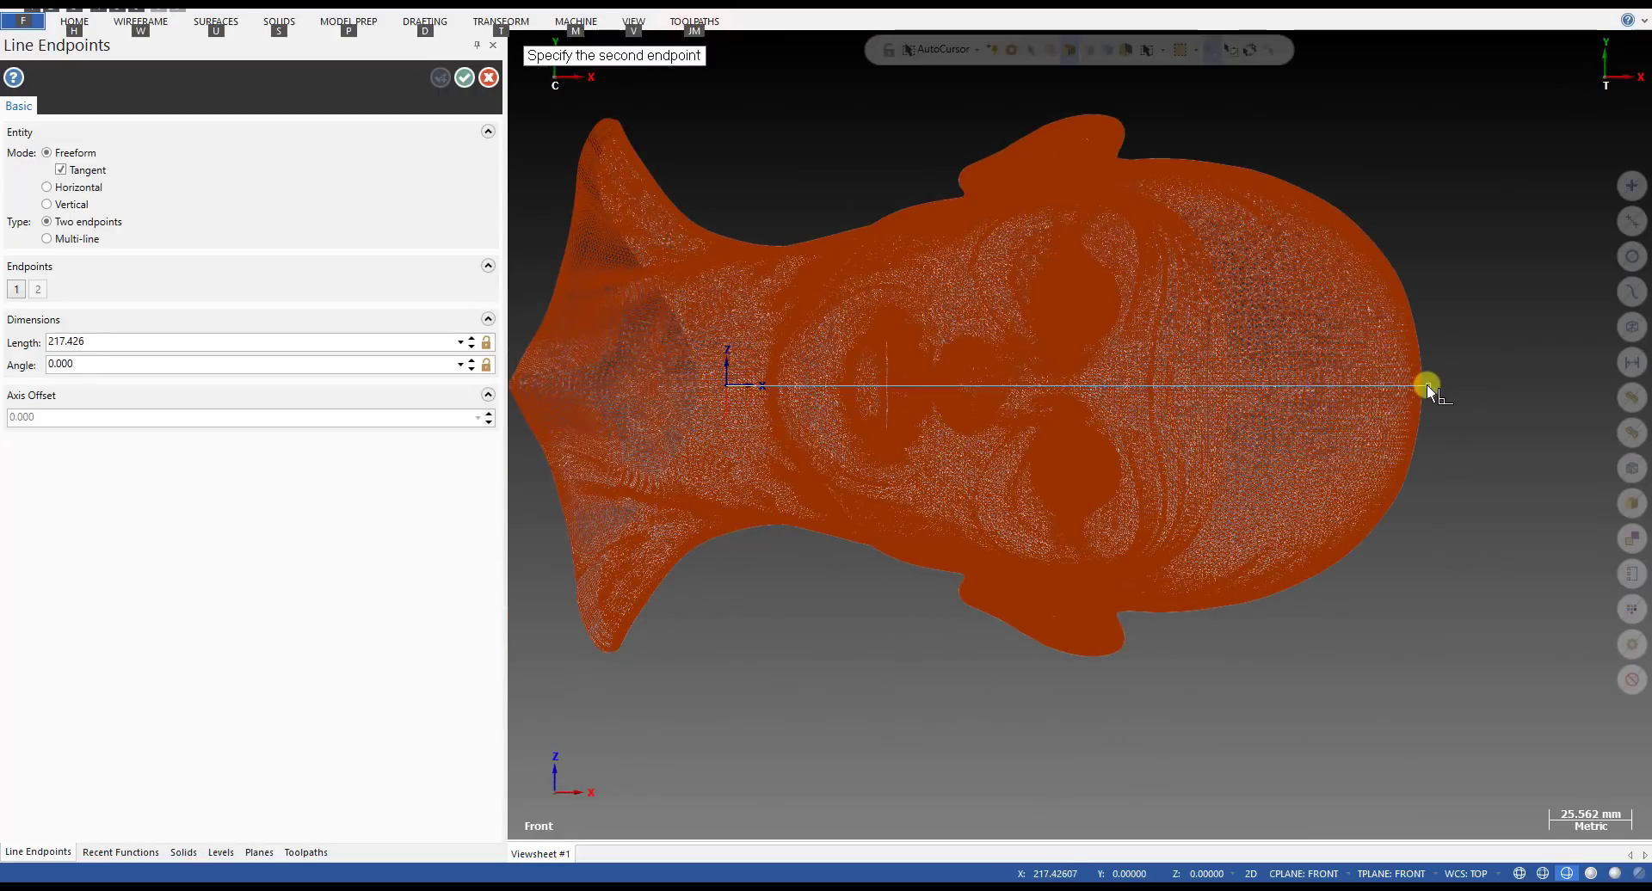
scroll(1425, 385, up, 12)
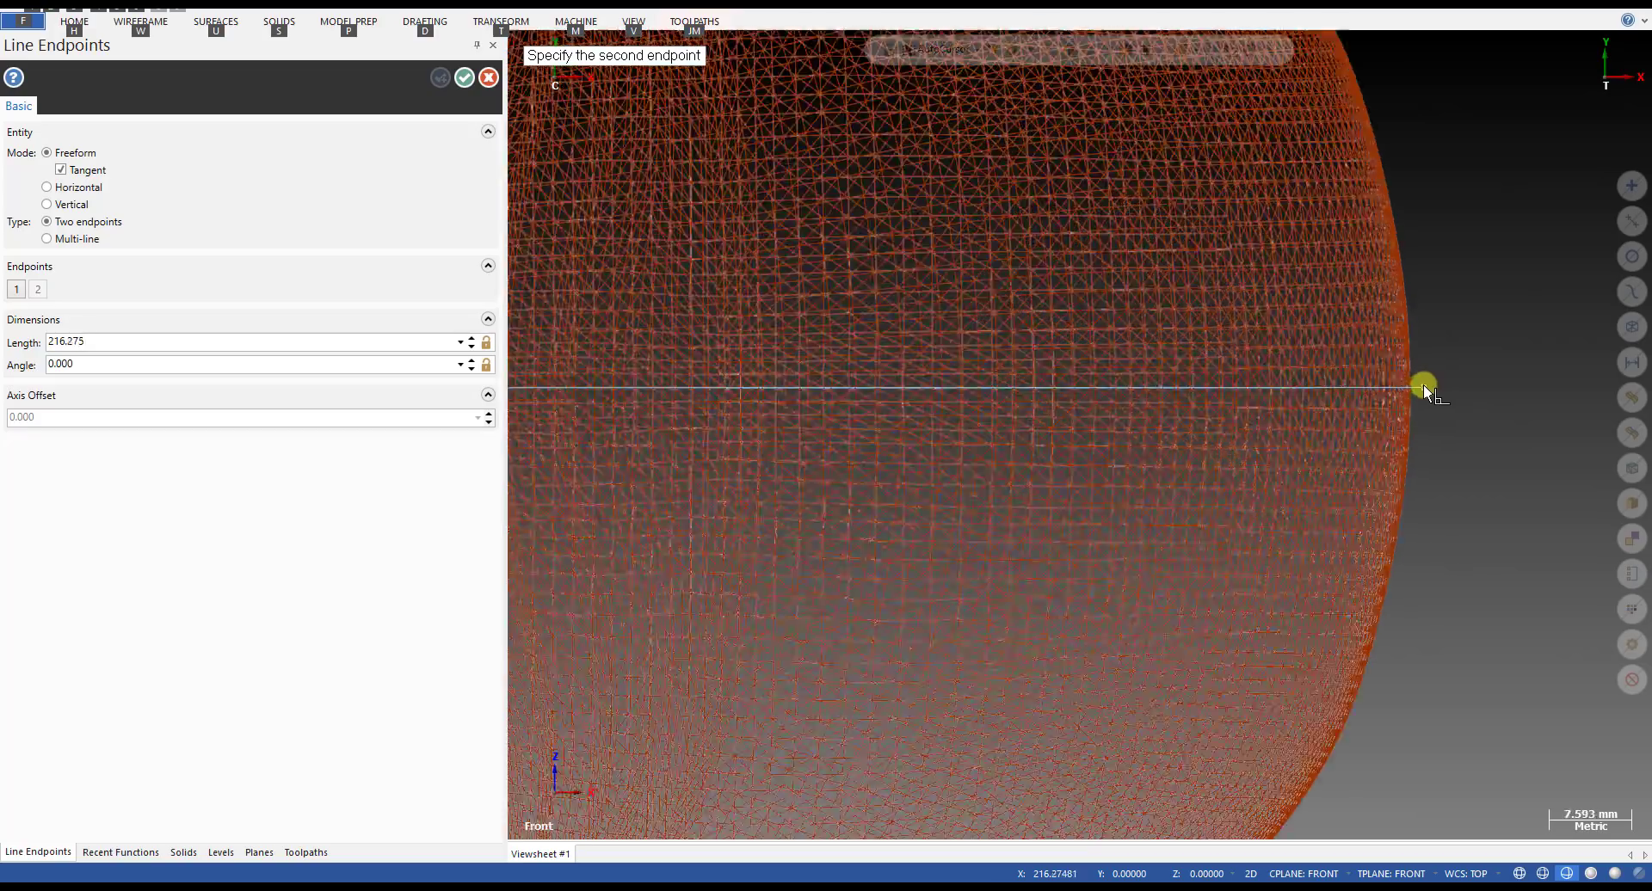
scroll(1406, 412, up, 2)
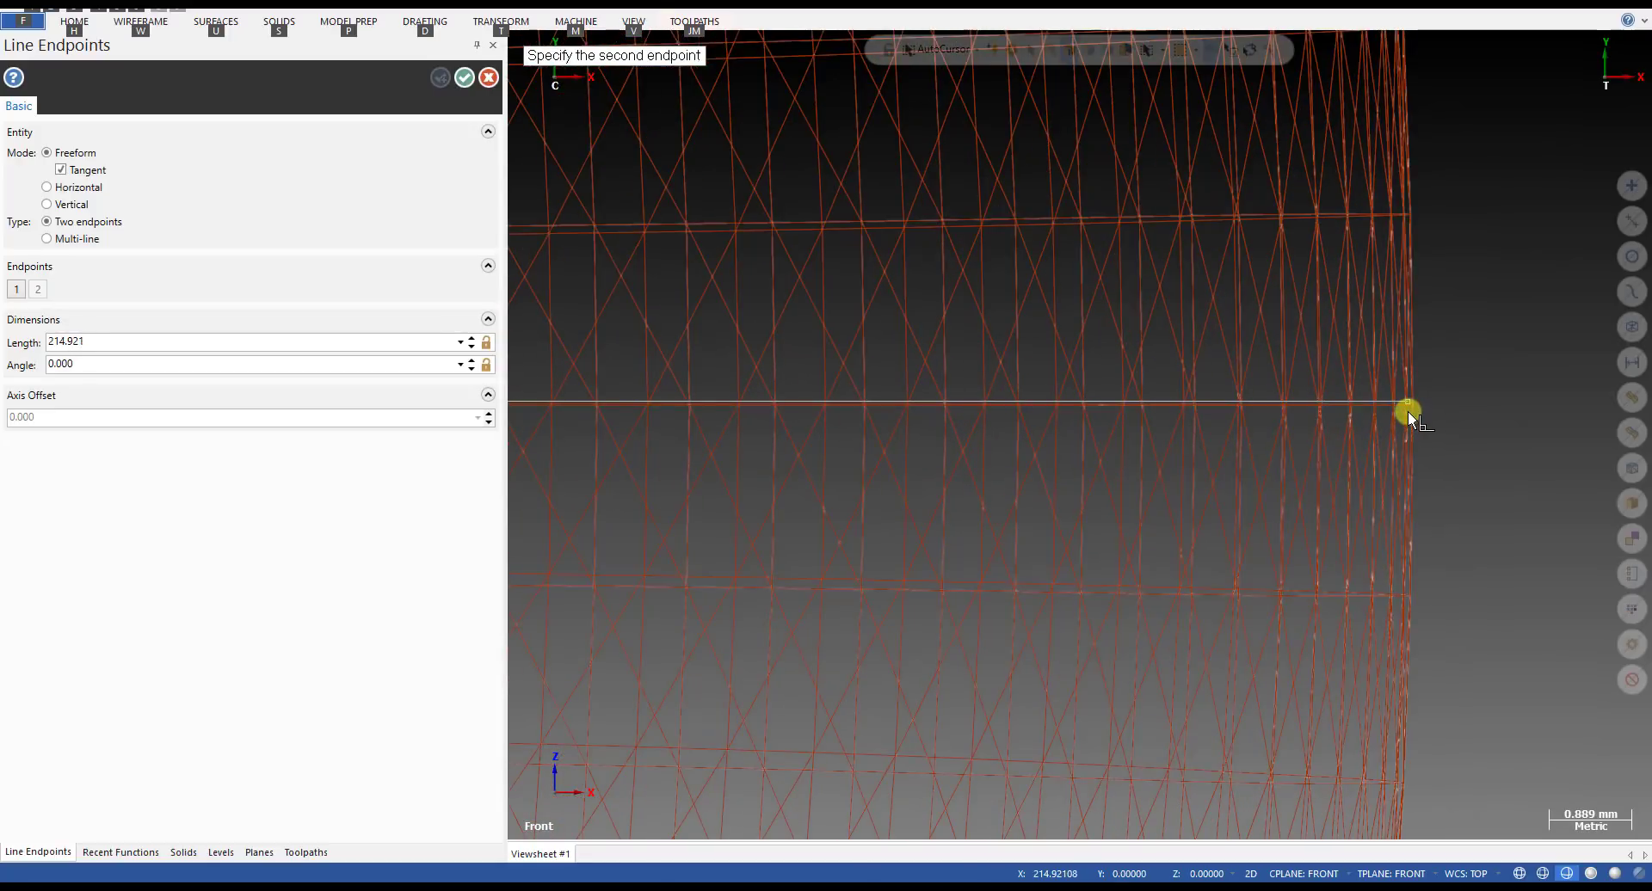
click(1407, 411)
scroll(1423, 376, down, 3)
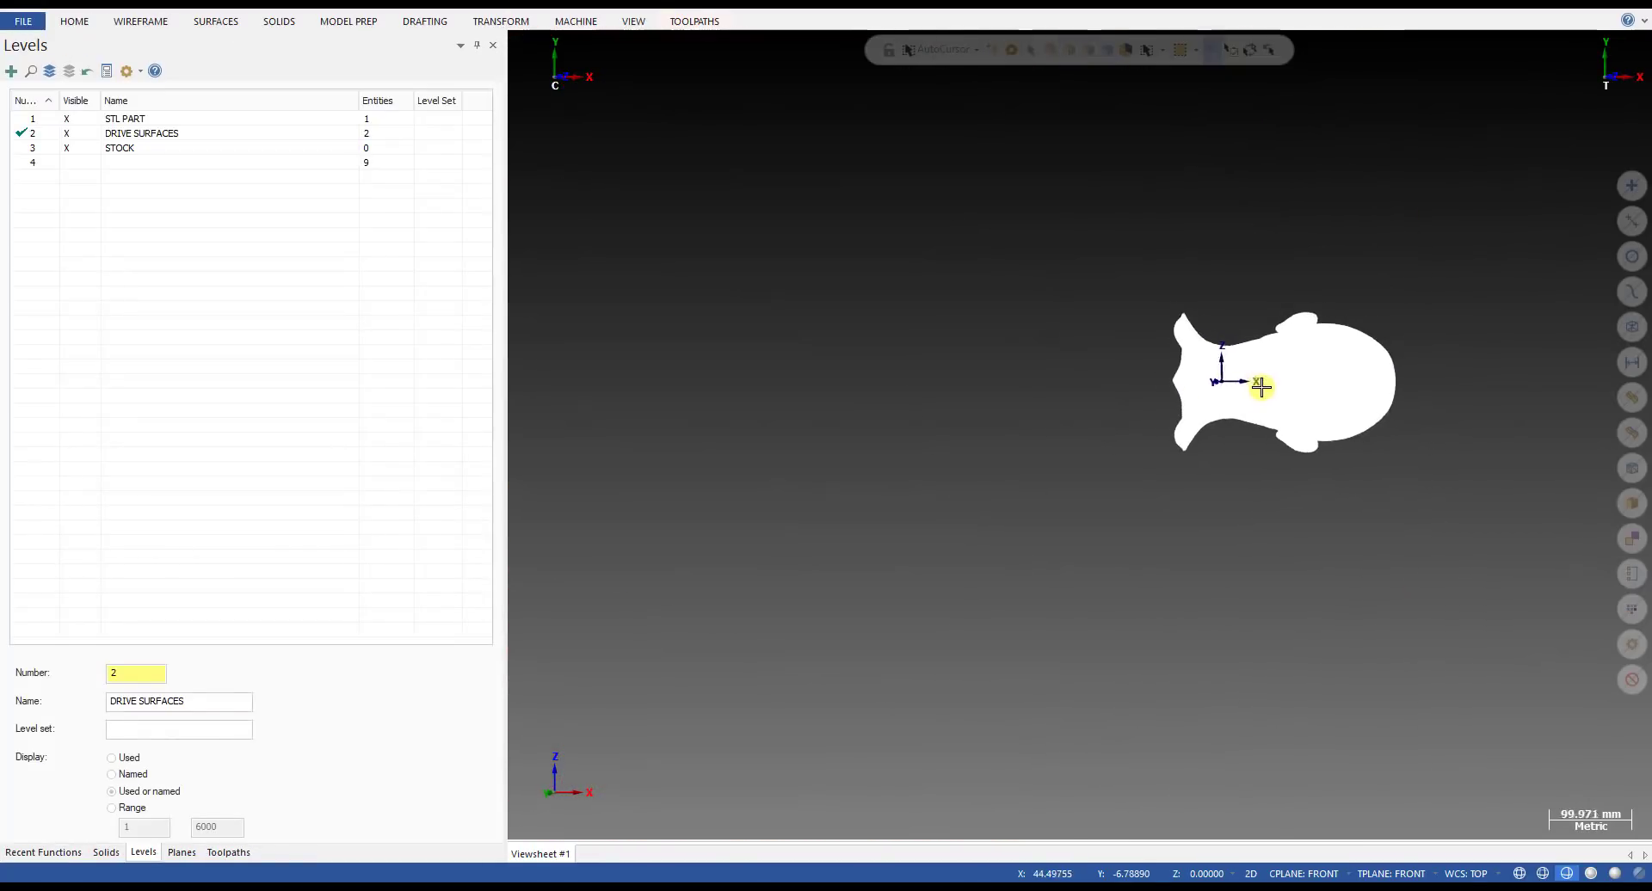
- Restore the shaded display of the head model, with the circle and line seen from the neck opening
scroll(1256, 387, up, 4)
middle_drag(1169, 372, 1351, 380)
key(alt+s)
scroll(1159, 372, up, 4)
scroll(1124, 368, down, 5)
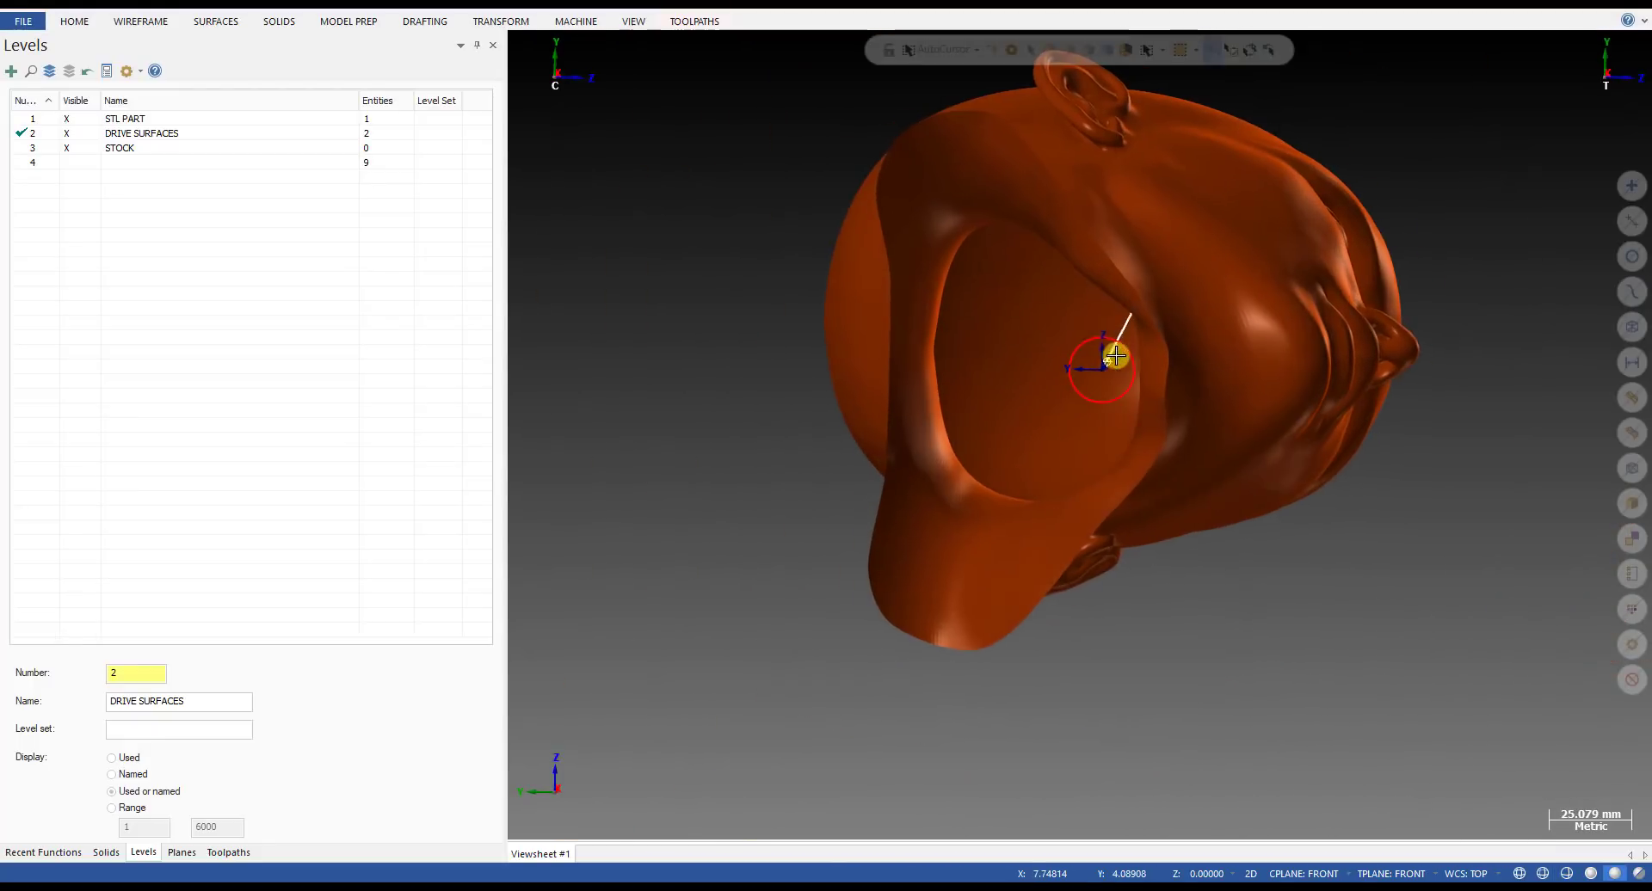
- Create a swept surface in Rotate mode with the circle as across contour and the line as along contour
click(140, 22)
click(216, 22)
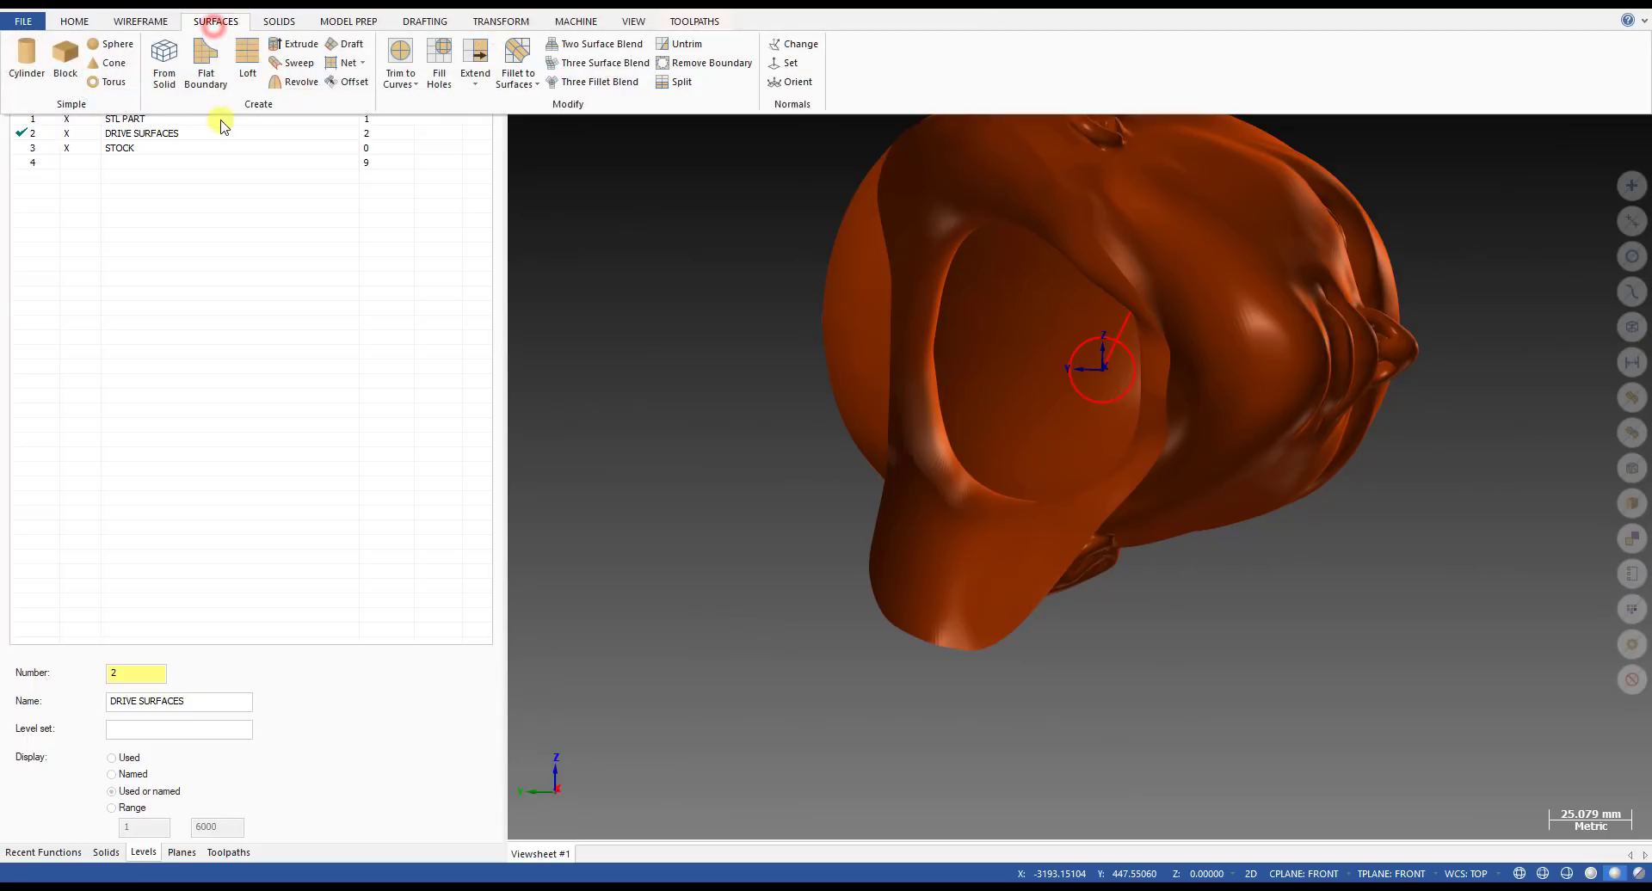
click(292, 63)
scroll(917, 369, down, 3)
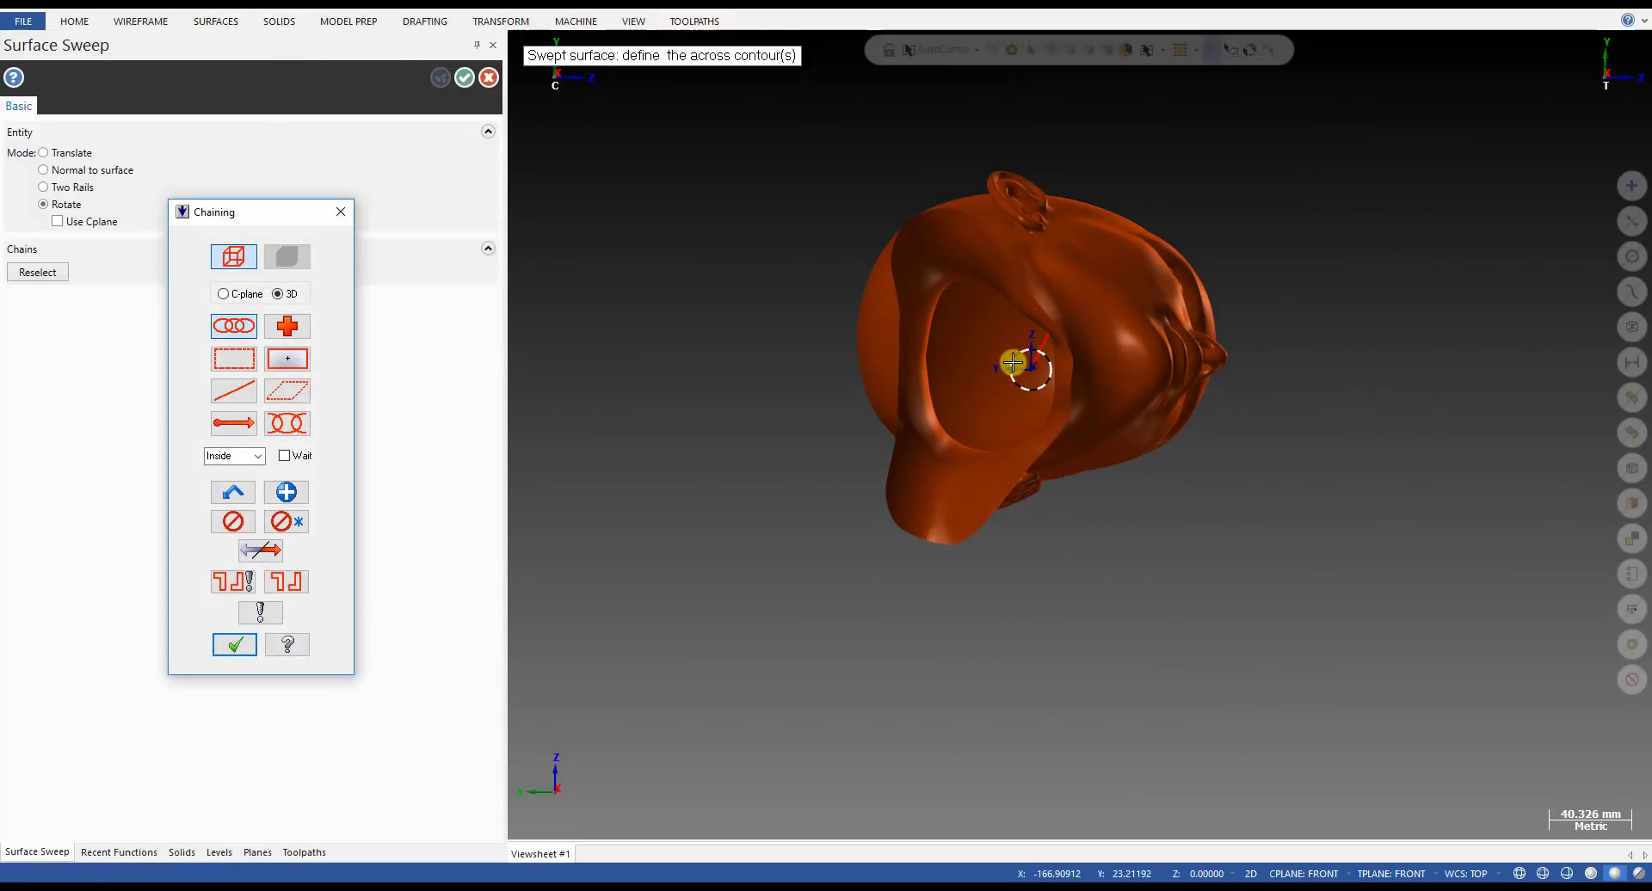
click(1048, 368)
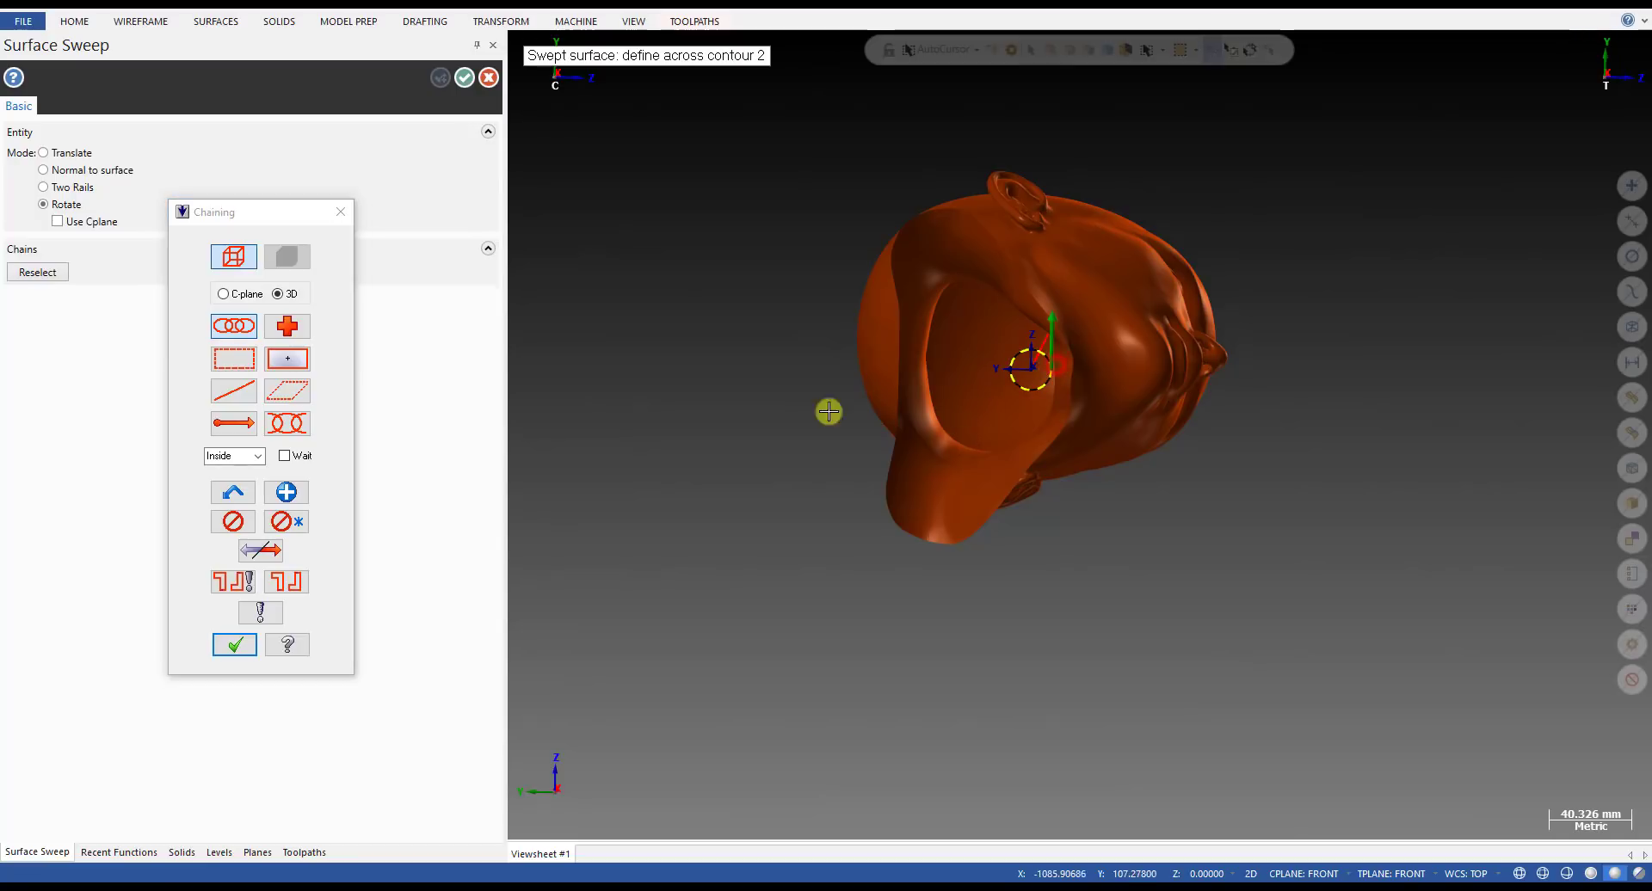
click(235, 644)
scroll(1132, 332, up, 3)
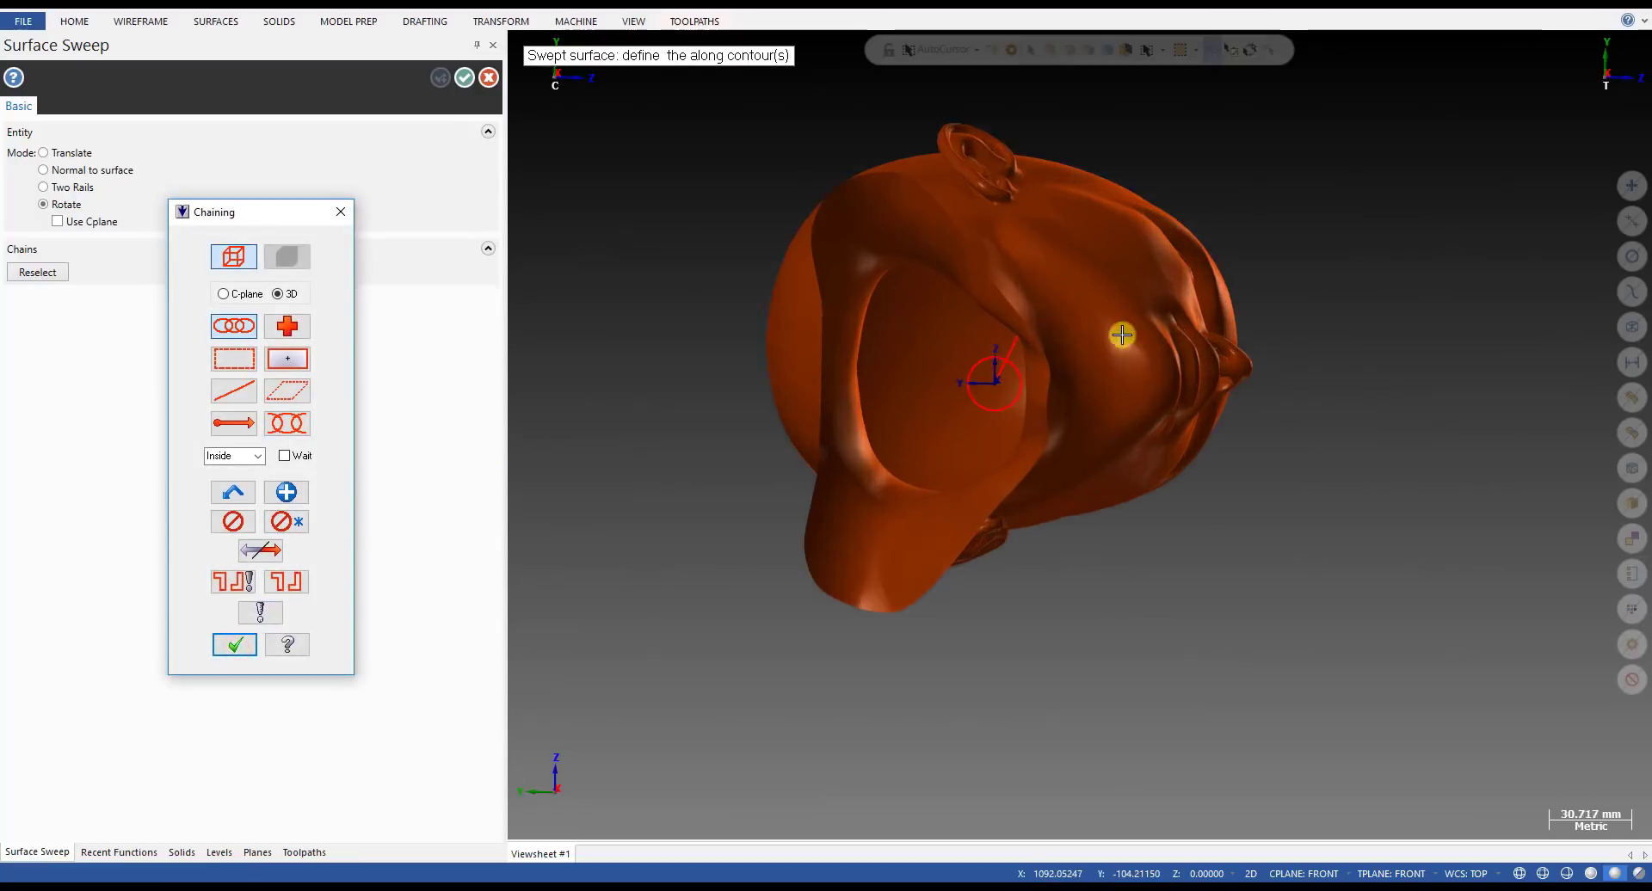
click(939, 366)
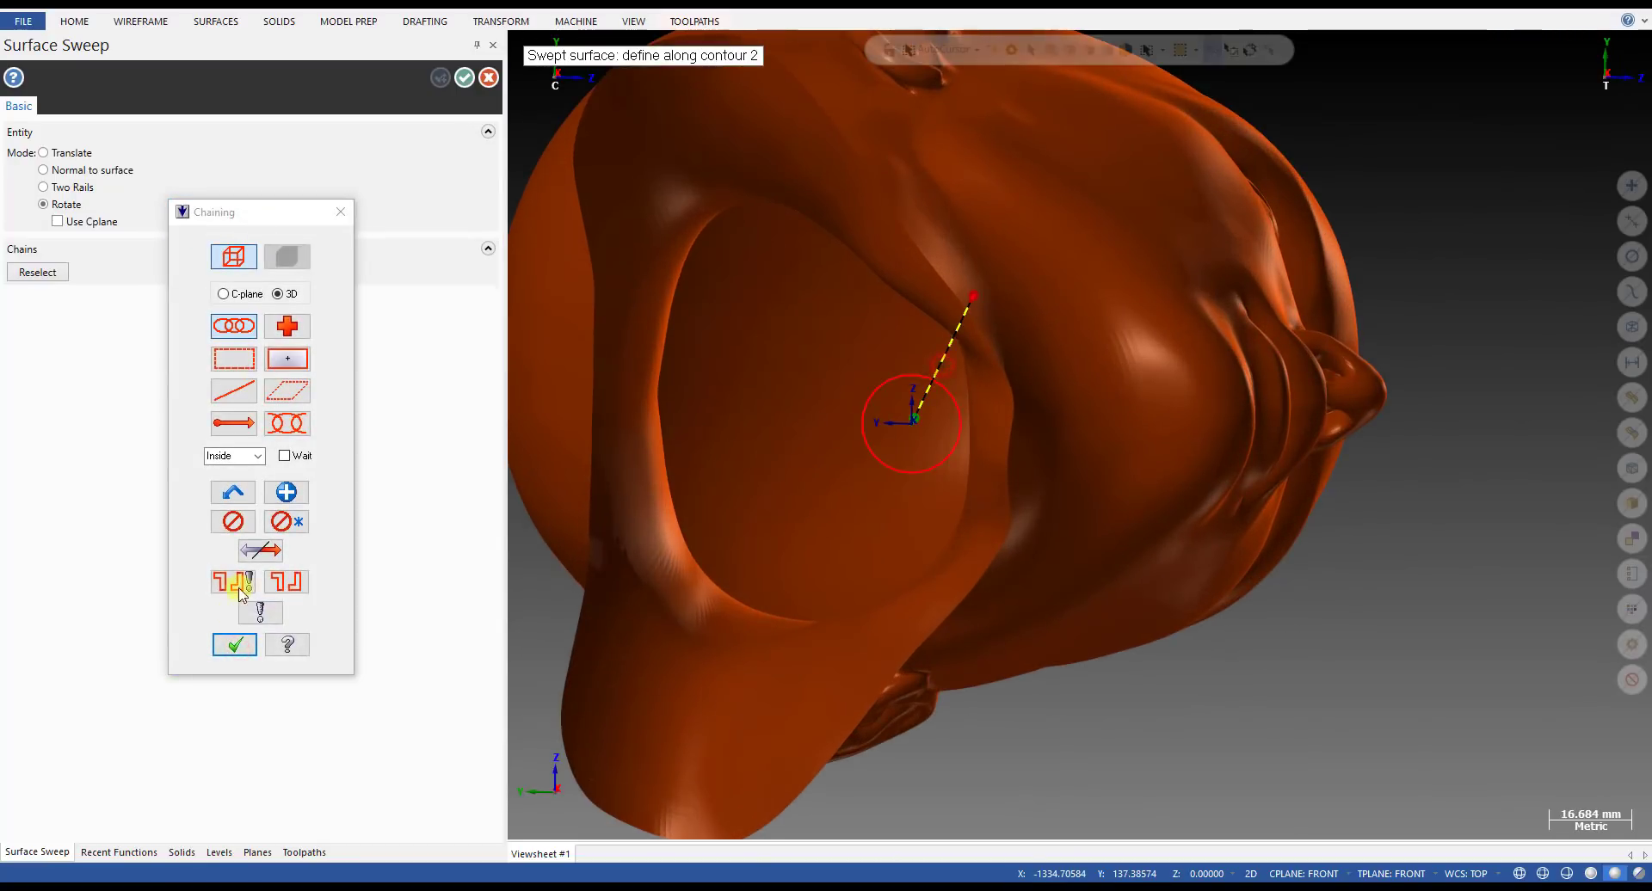
click(229, 645)
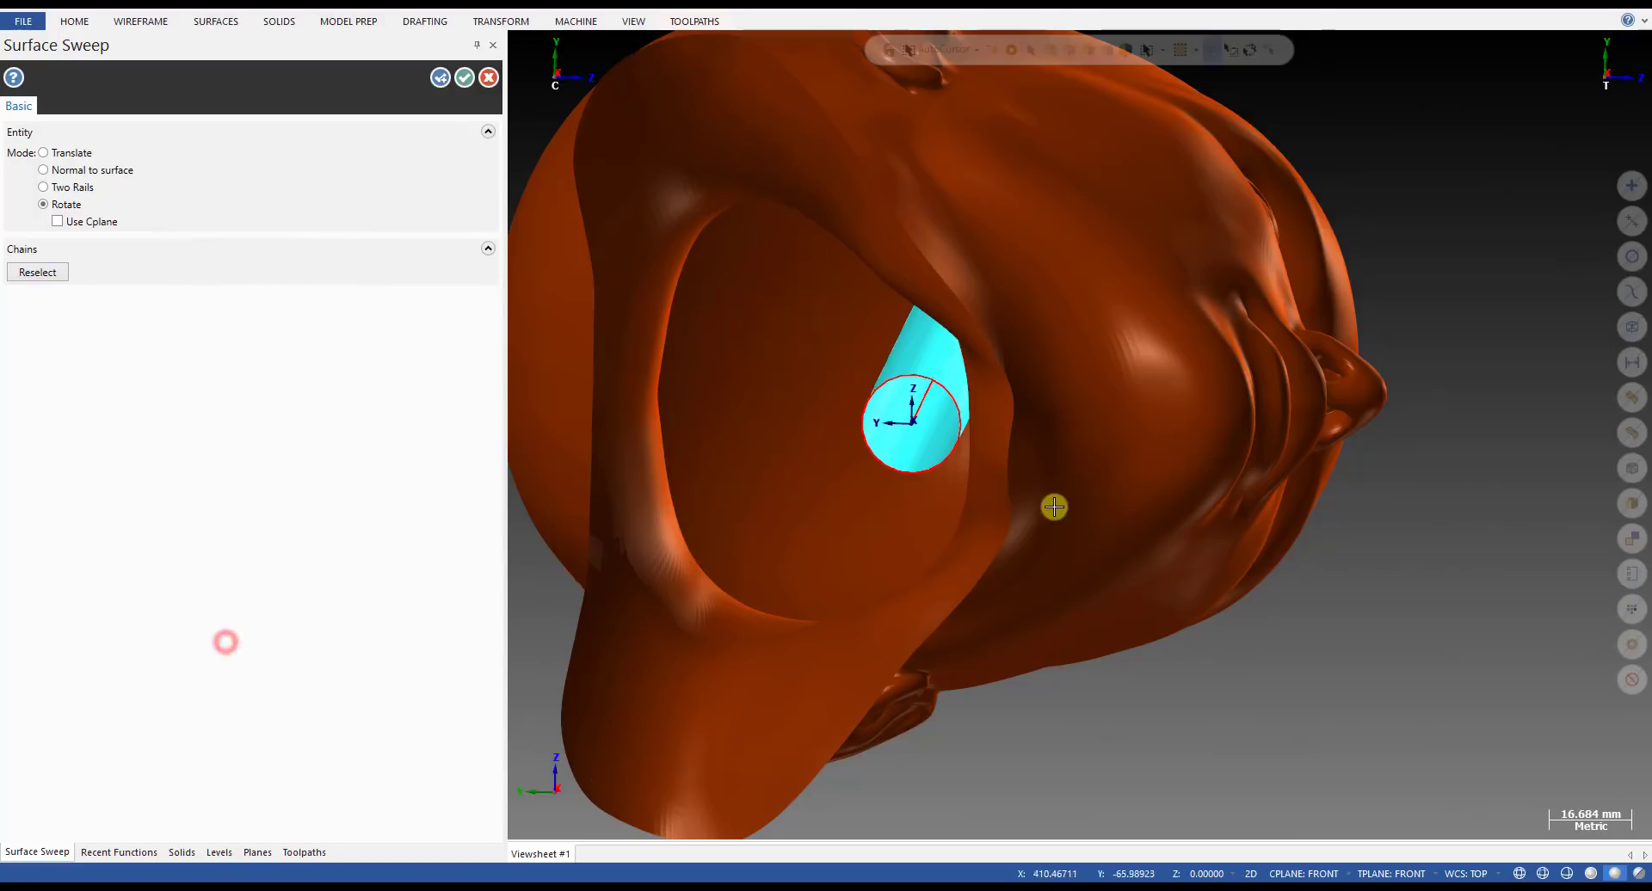
scroll(1043, 509, down, 3)
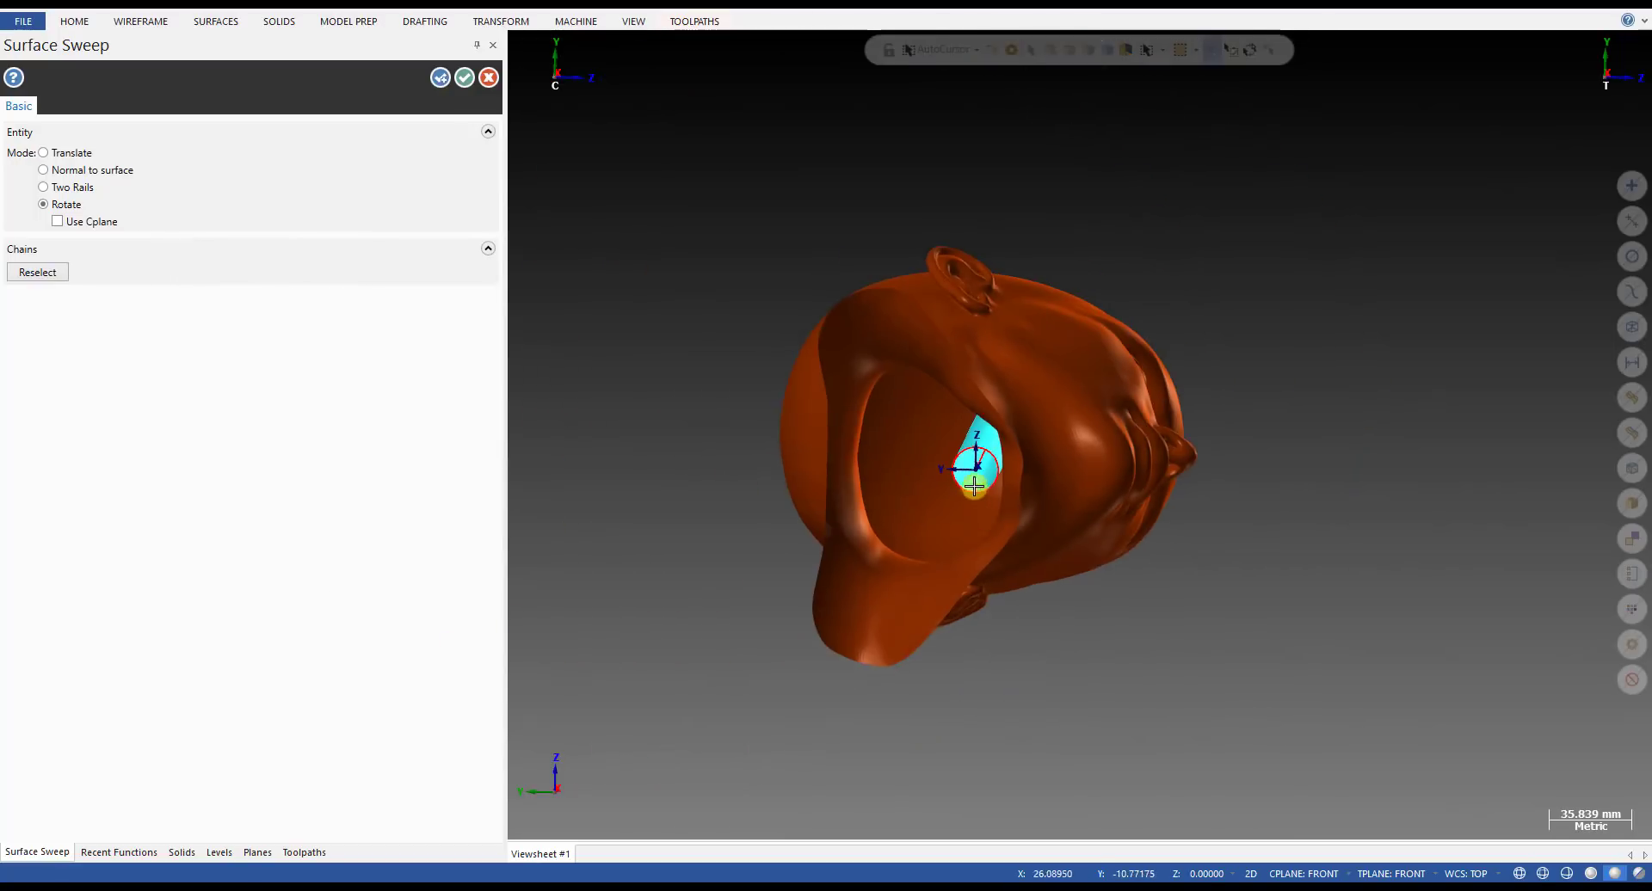
click(464, 77)
- Change the colour of the swept cylindrical surface inside the head to green
middle_drag(1132, 475, 998, 461)
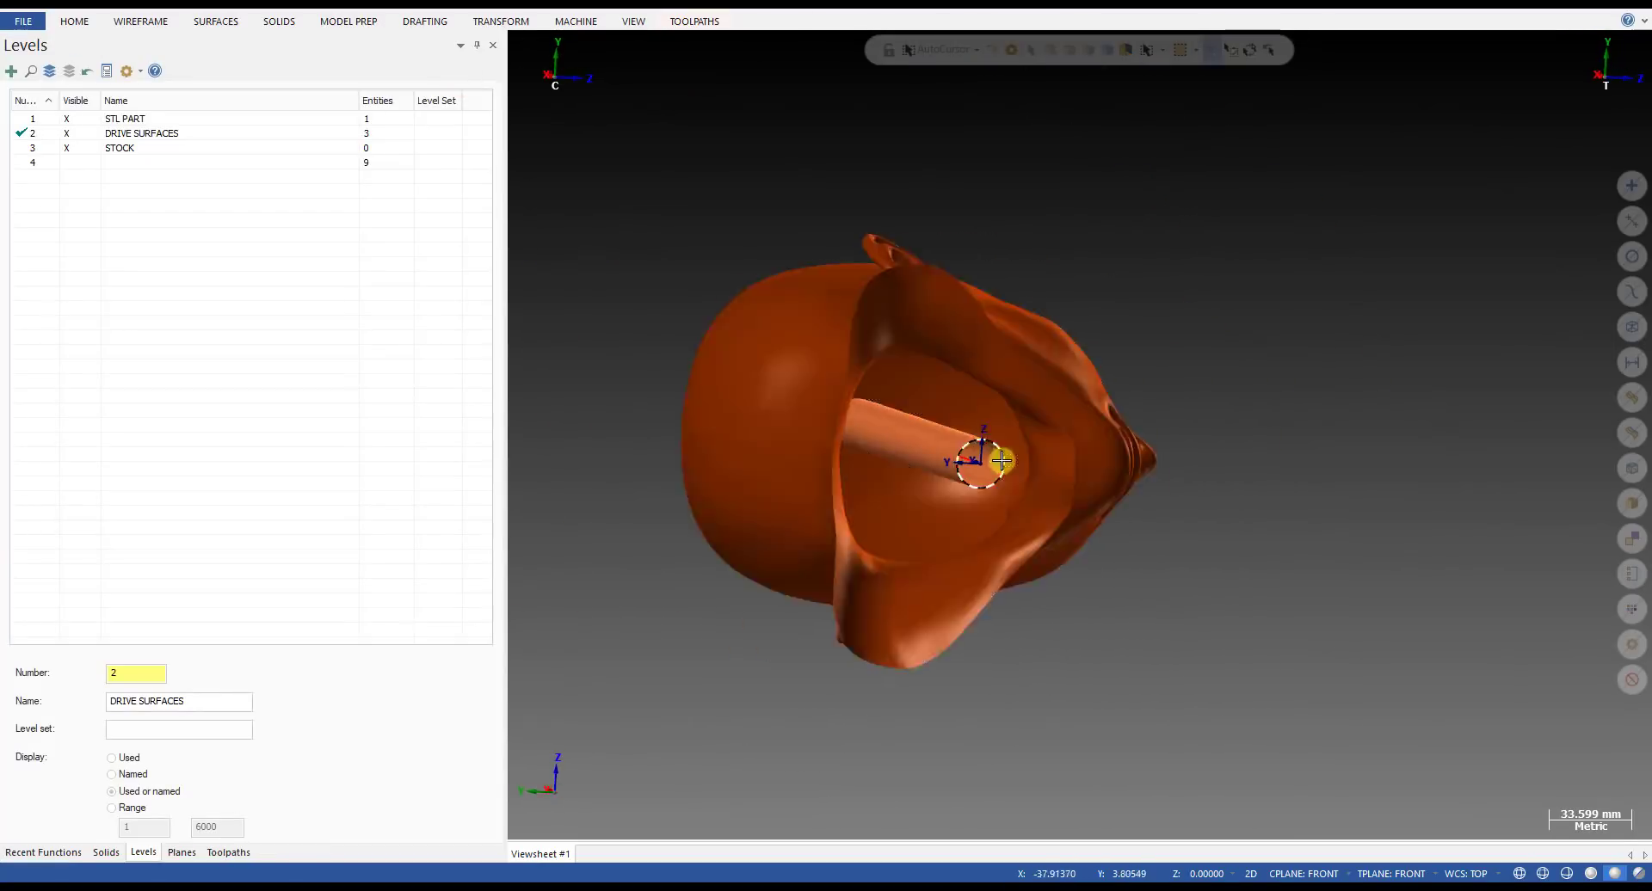
scroll(998, 461, up, 2)
click(896, 421)
right_click(897, 420)
click(1102, 372)
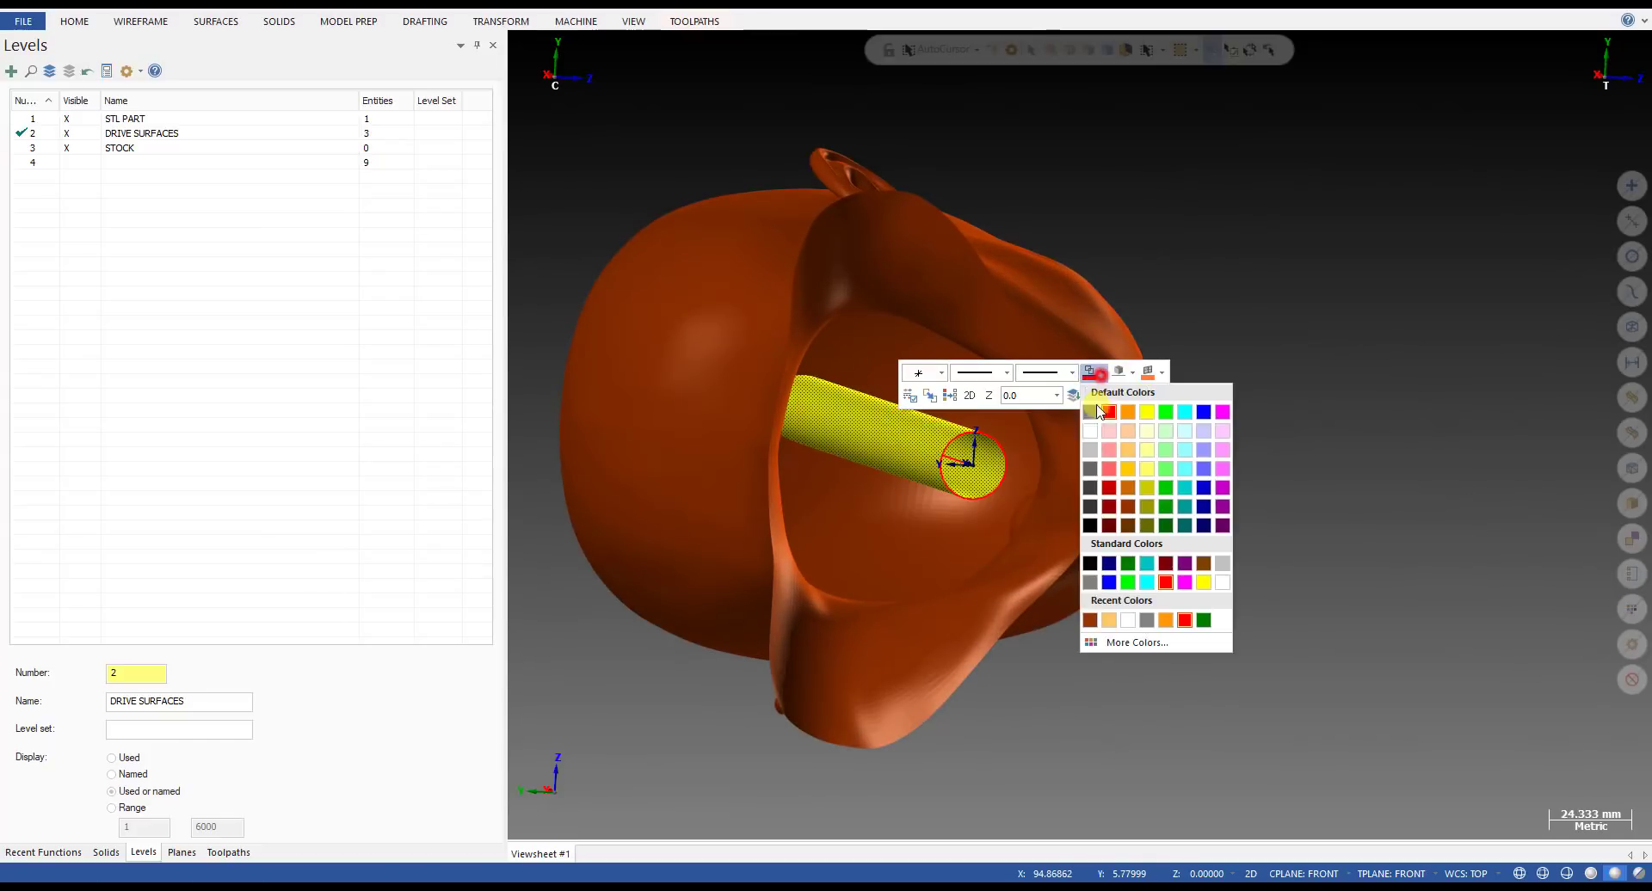
click(1128, 568)
- Hide the STL PART level and show the green cylinder alone, starting from the top view and ending in wireframe display
scroll(833, 490, down, 2)
middle_drag(833, 490, 560, 494)
key(alt)
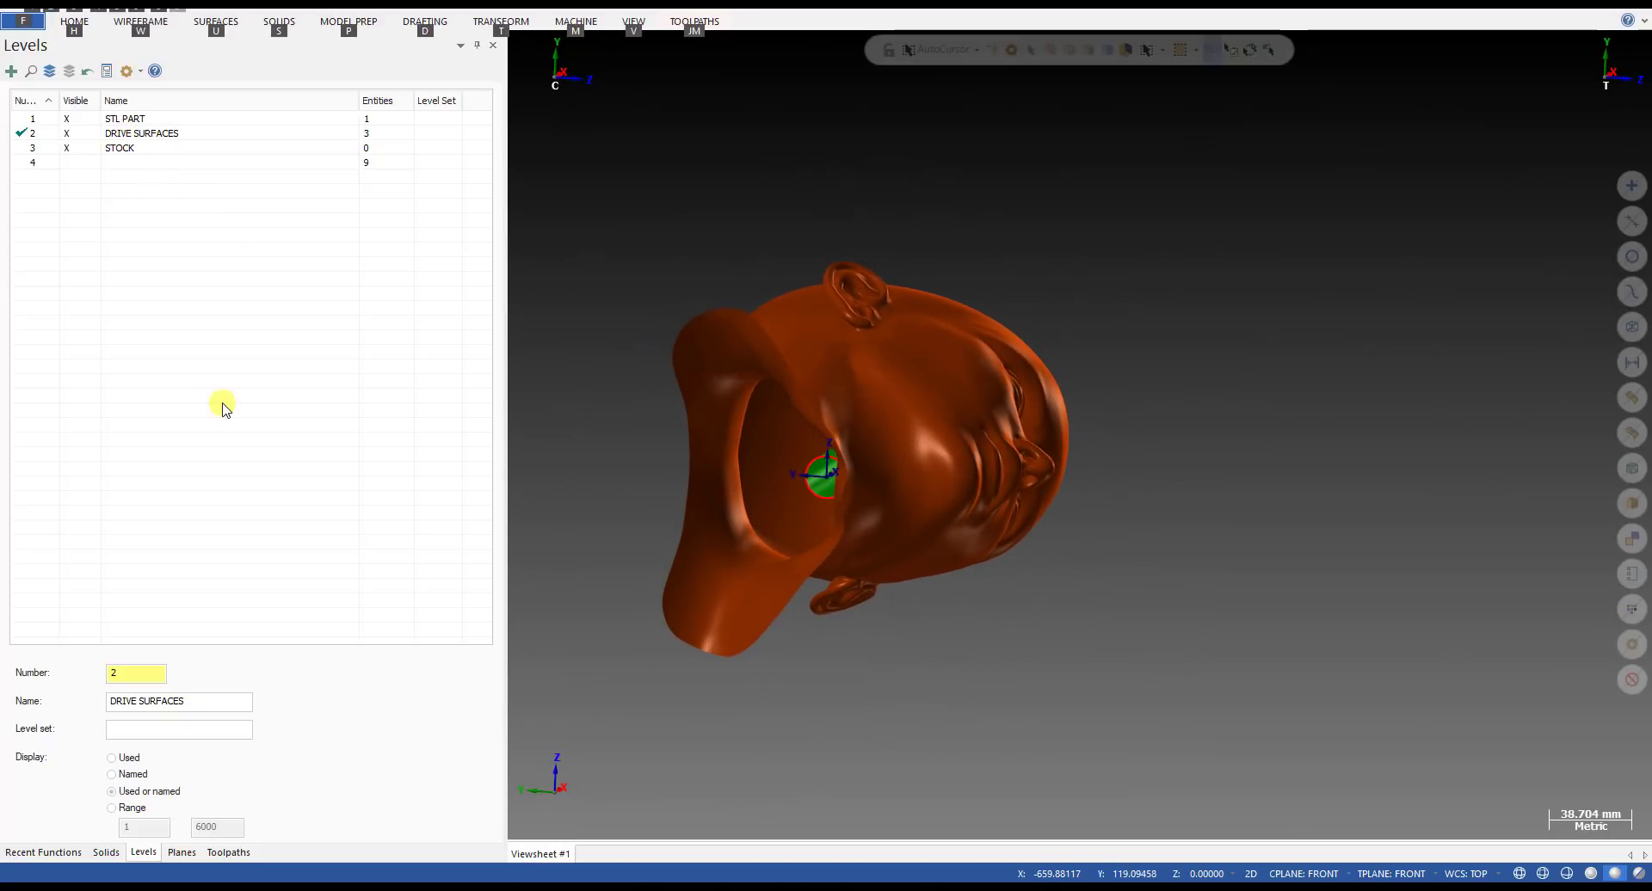
click(73, 118)
key(alt+1)
scroll(650, 413, down, 3)
scroll(764, 392, up, 2)
scroll(789, 391, up, 3)
mouse_move(826, 413)
middle_down()
mouse_move(900, 446)
mouse_move(857, 453)
middle_up()
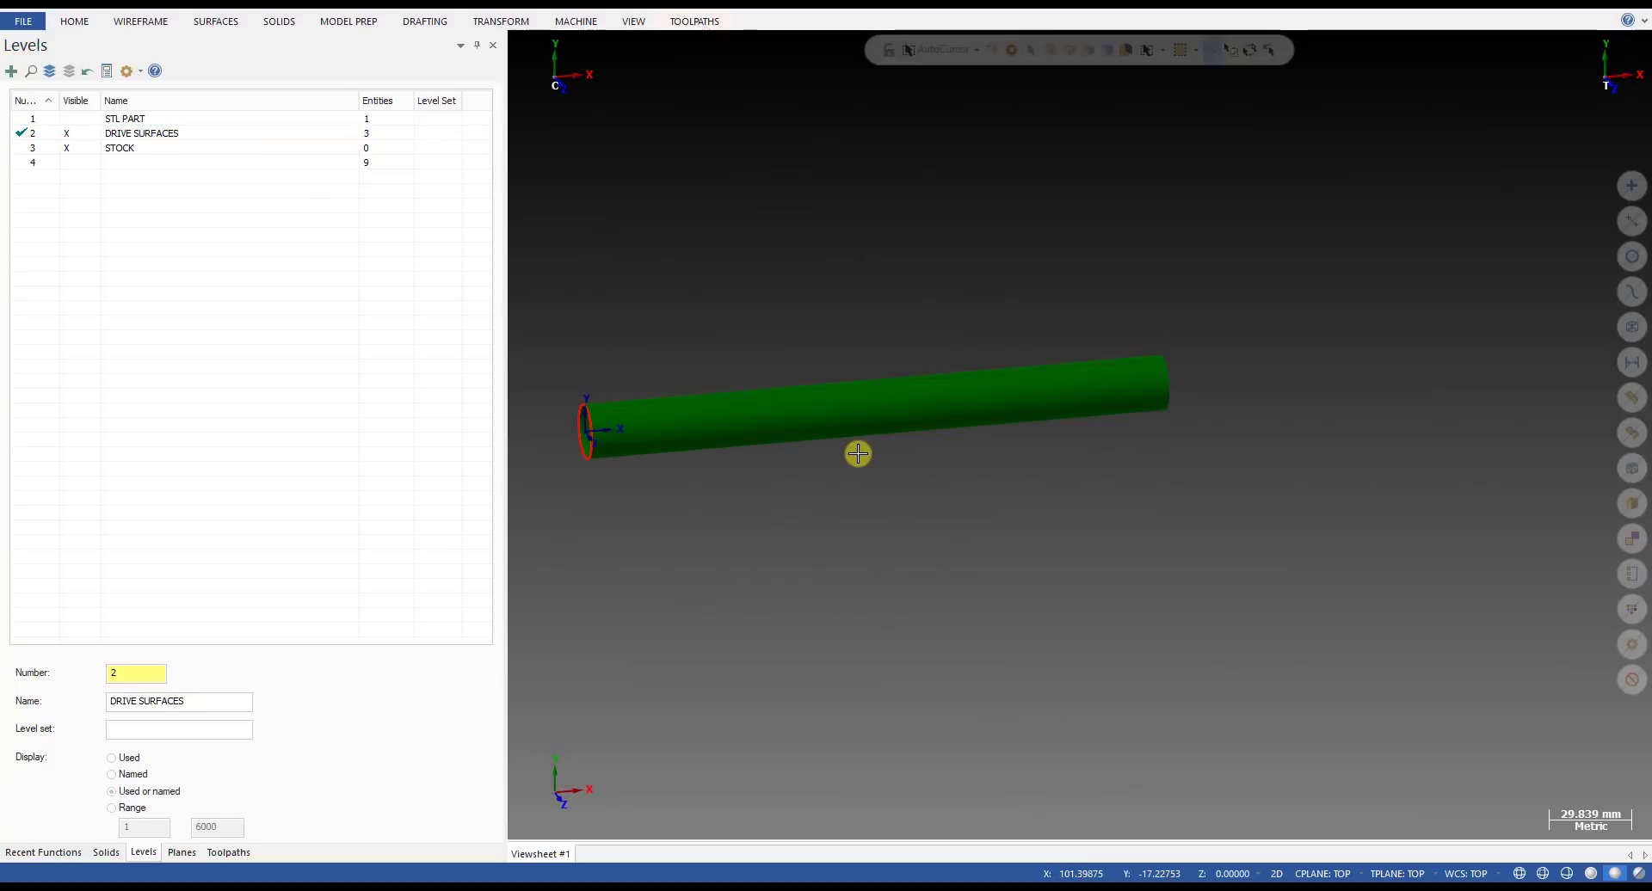
middle_drag(918, 380, 855, 379)
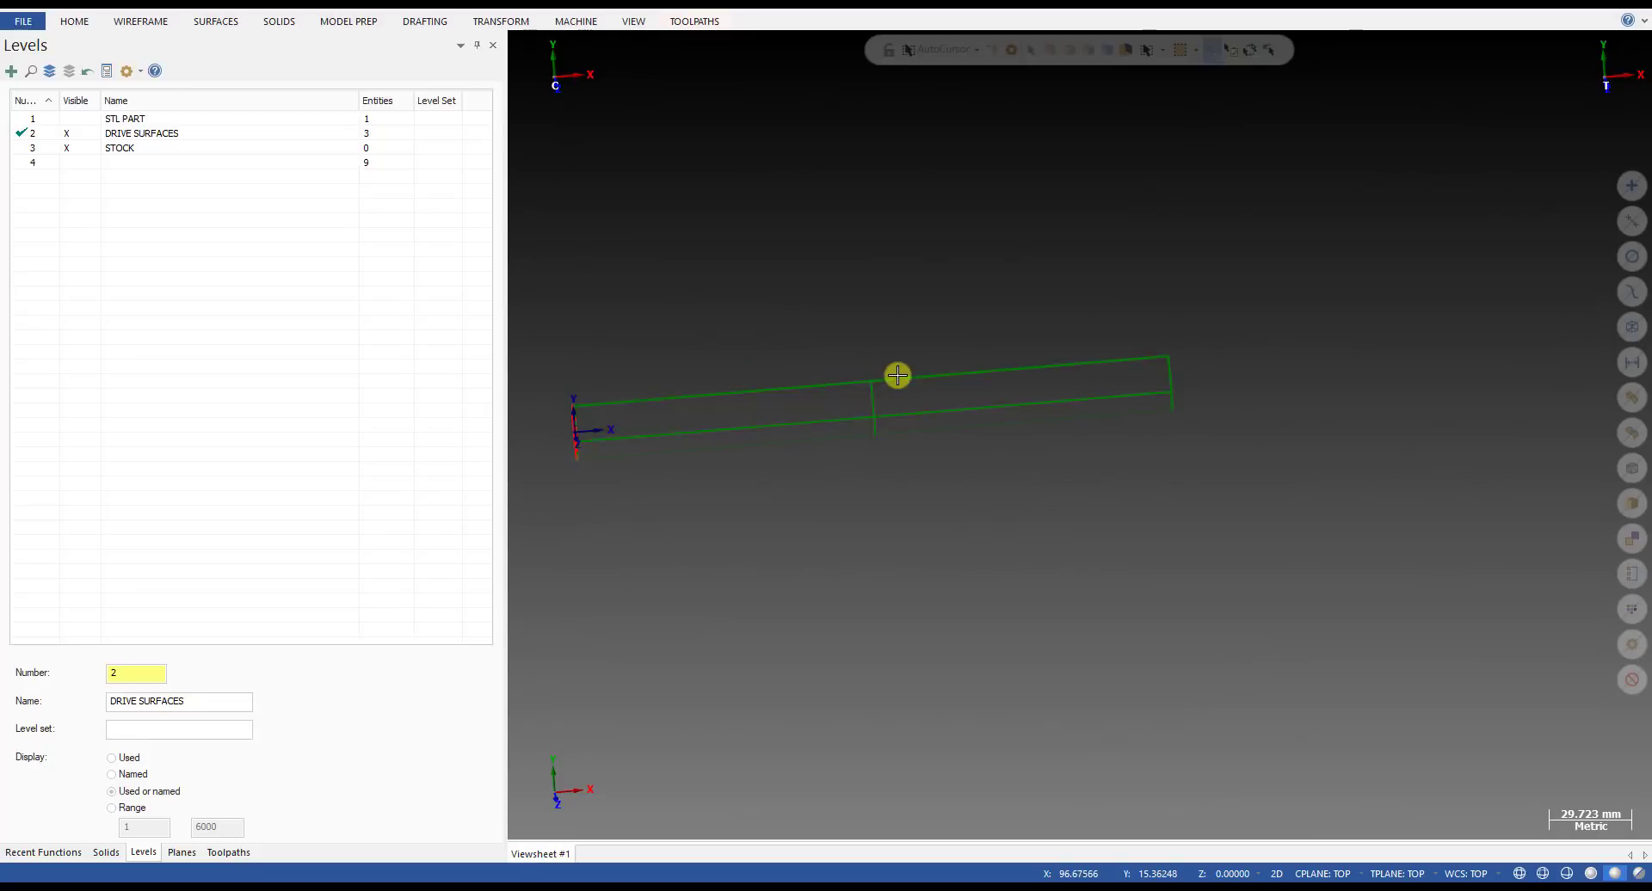
- Start a multiaxis Flow toolpath and select tool 6, the 6 mm diameter ball-nose end mill
scroll(929, 378, down, 2)
middle_drag(954, 385, 1040, 391)
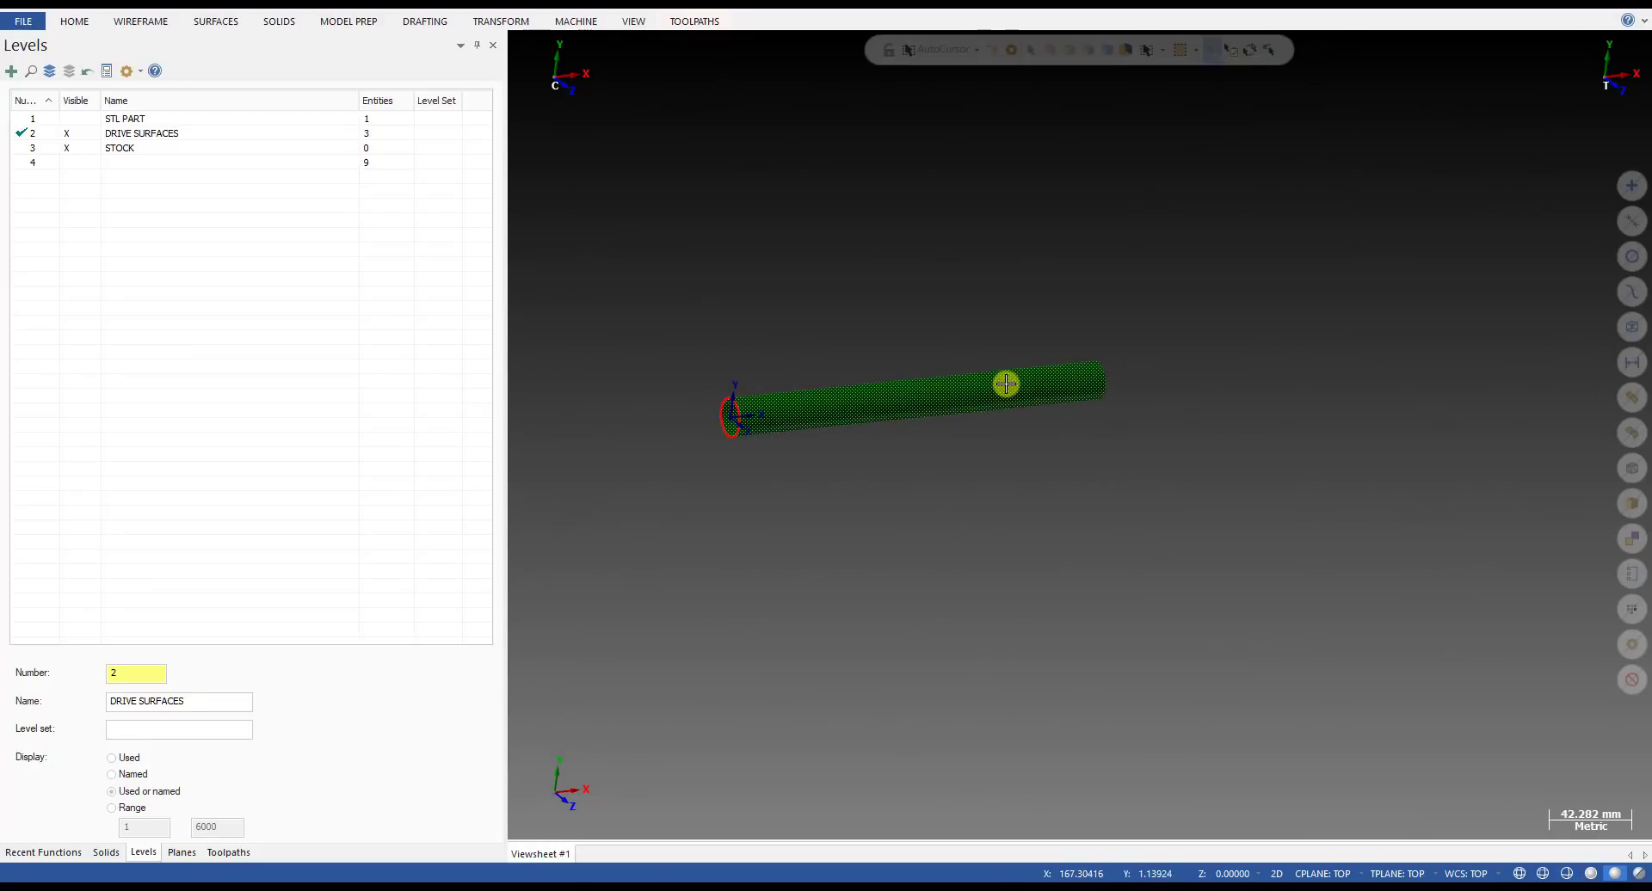
scroll(829, 379, down, 2)
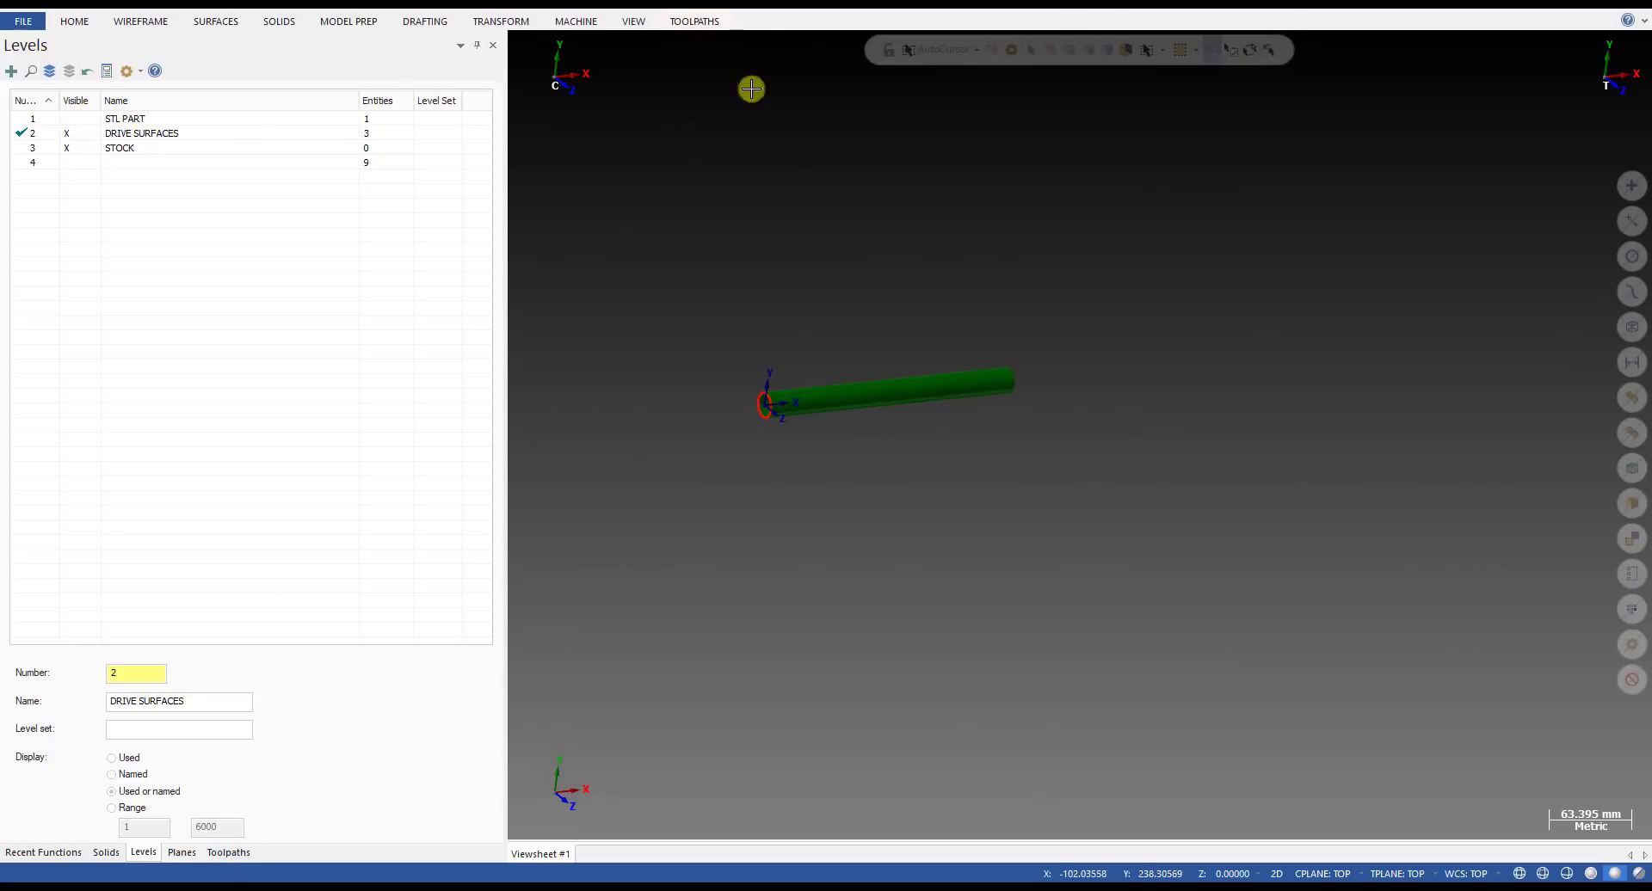
click(228, 851)
click(688, 21)
click(813, 80)
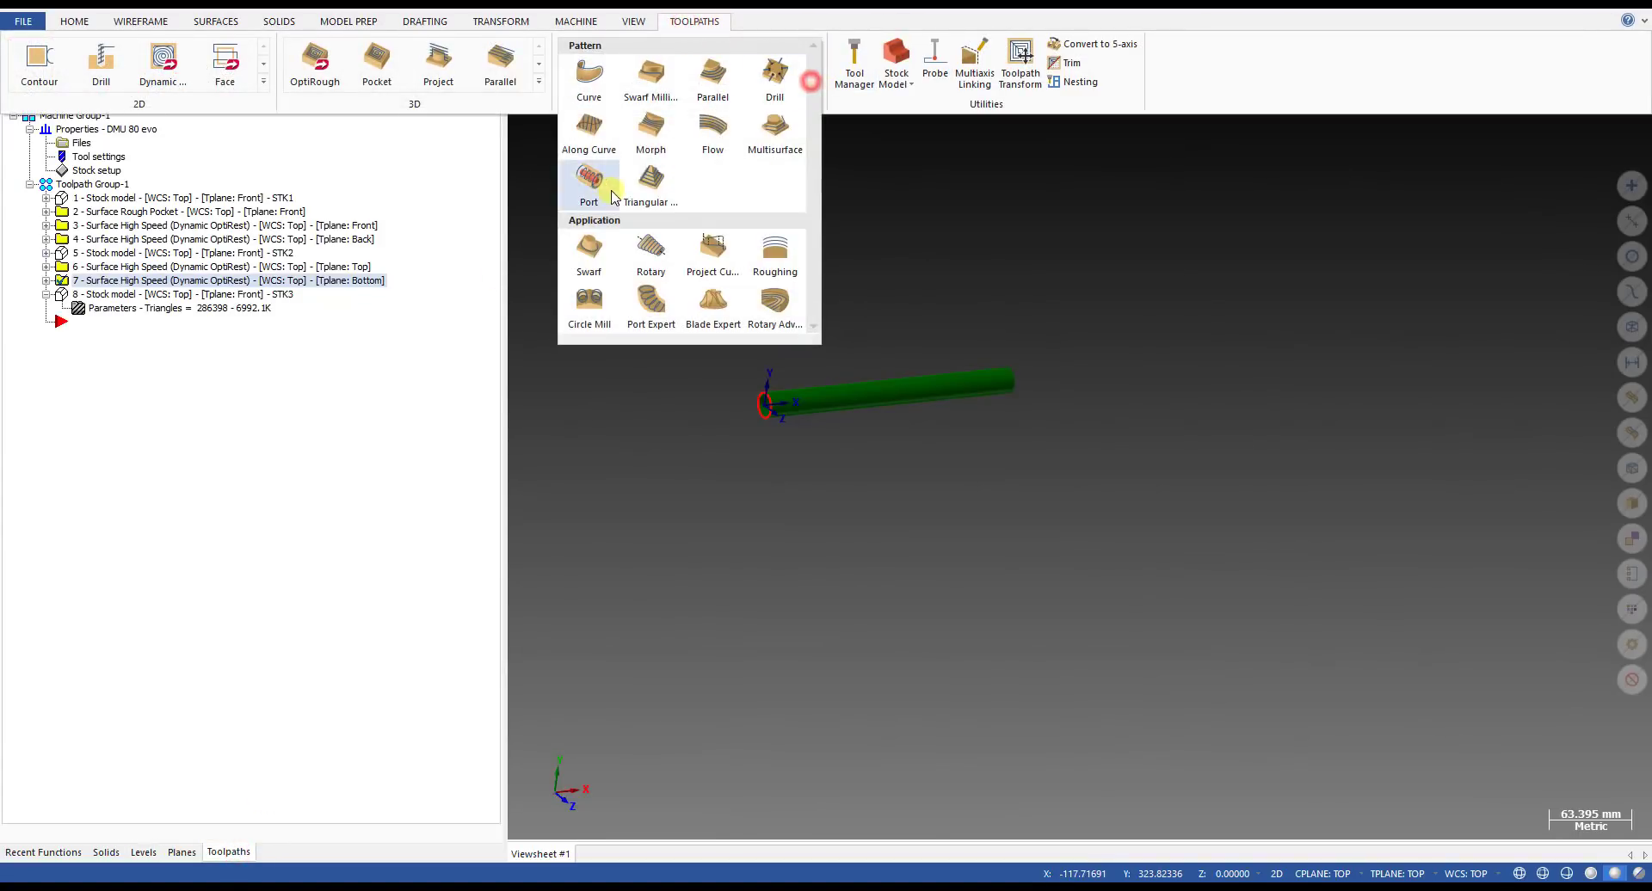
click(708, 129)
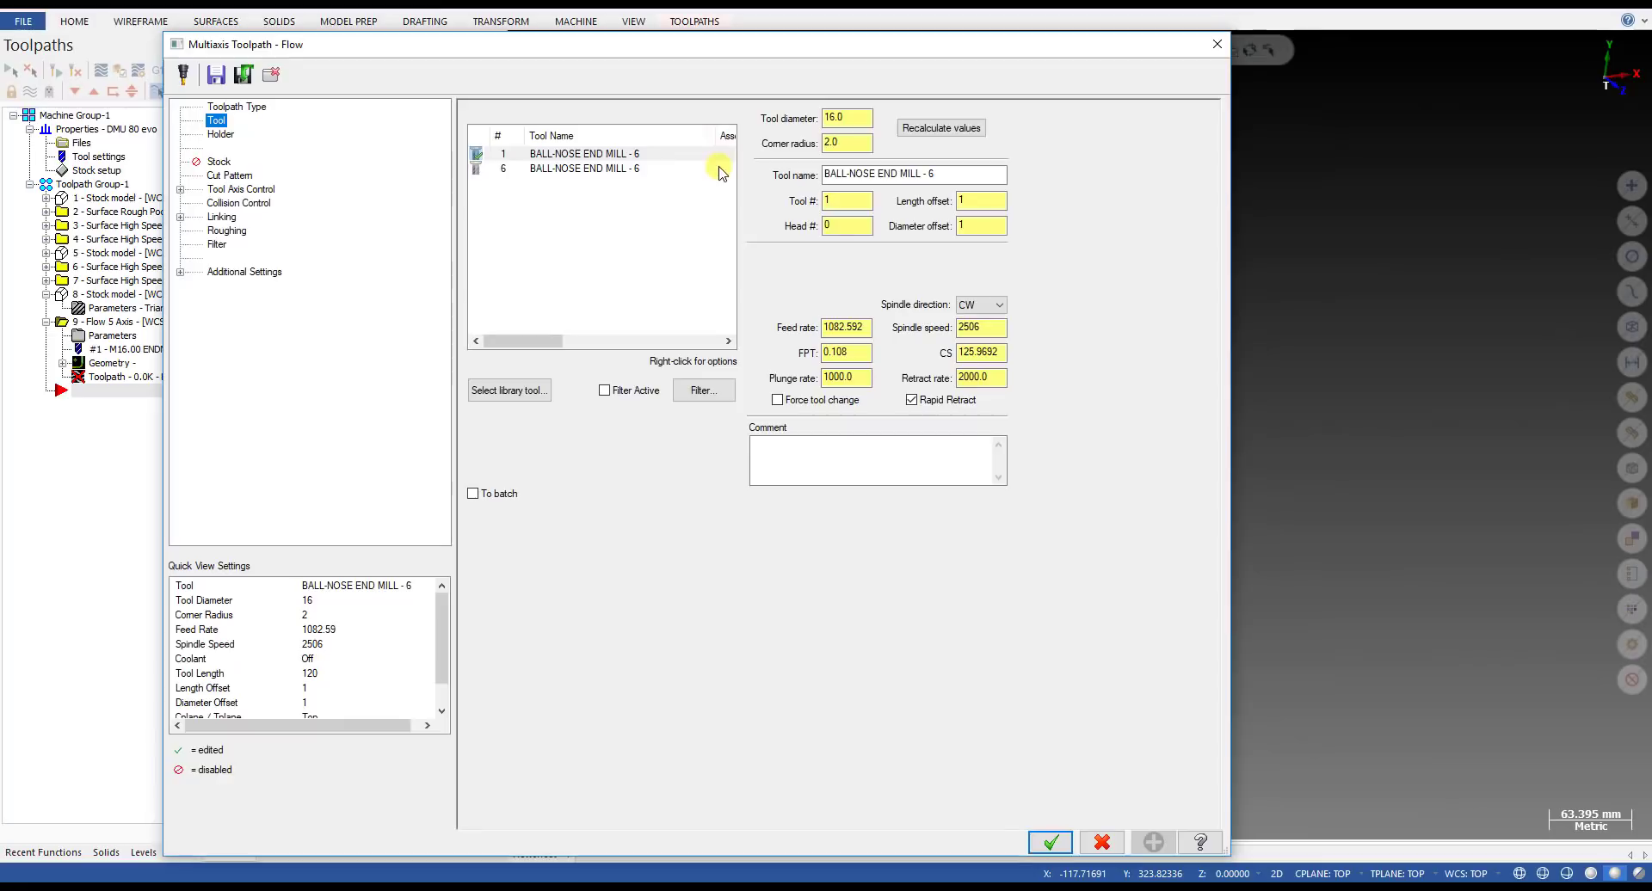
click(570, 169)
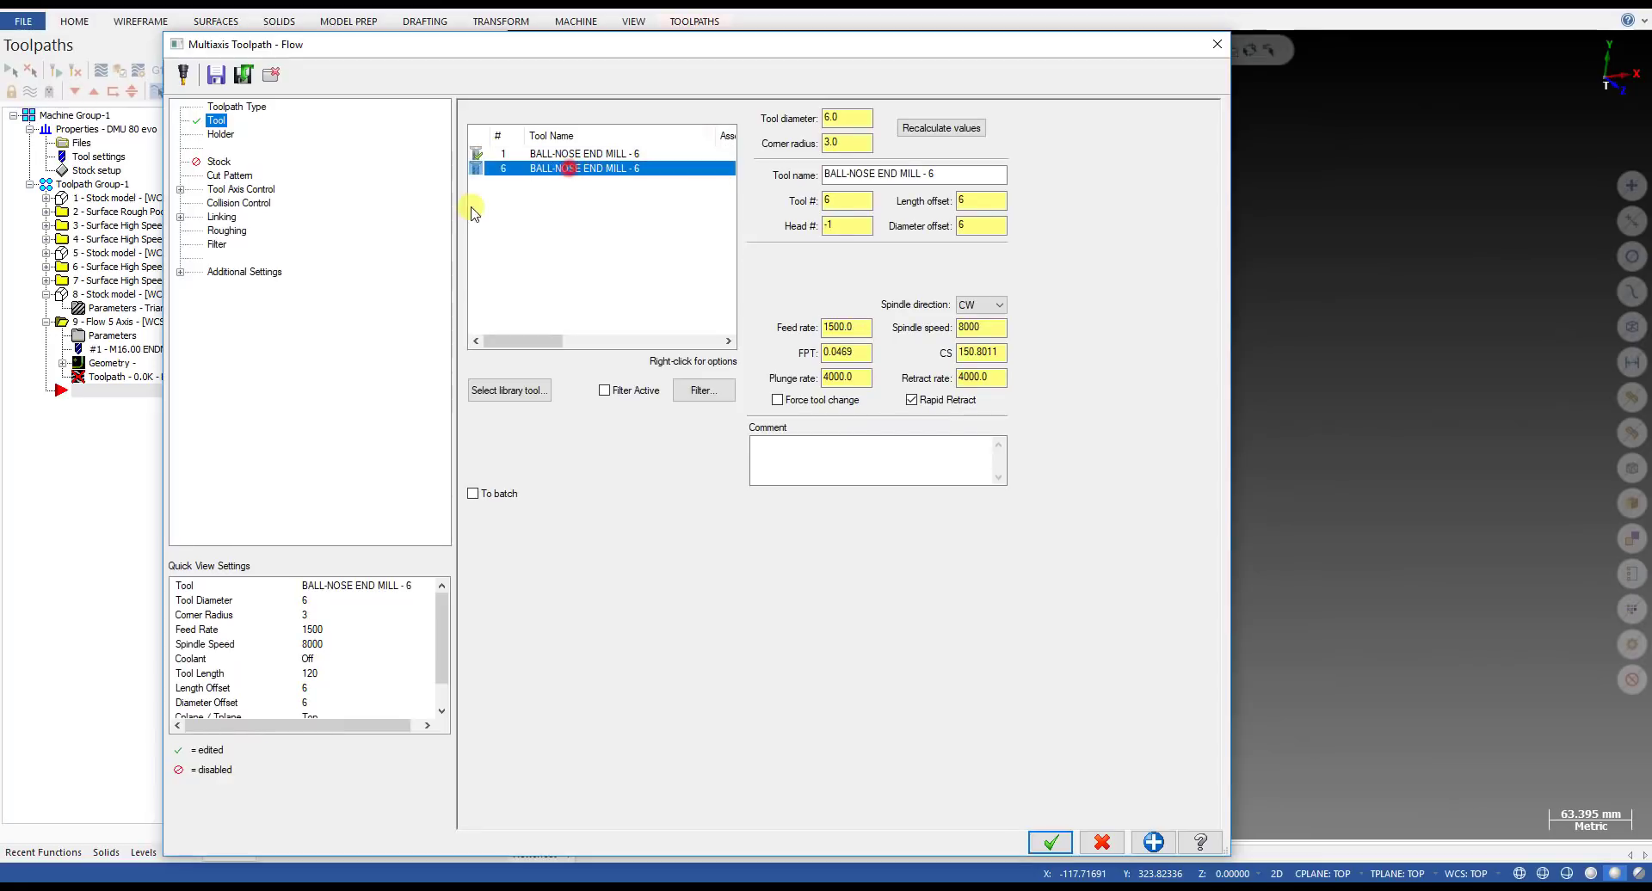
- Select the green cylindrical surface as the drive surface in the Flow toolpath's cut pattern
click(229, 176)
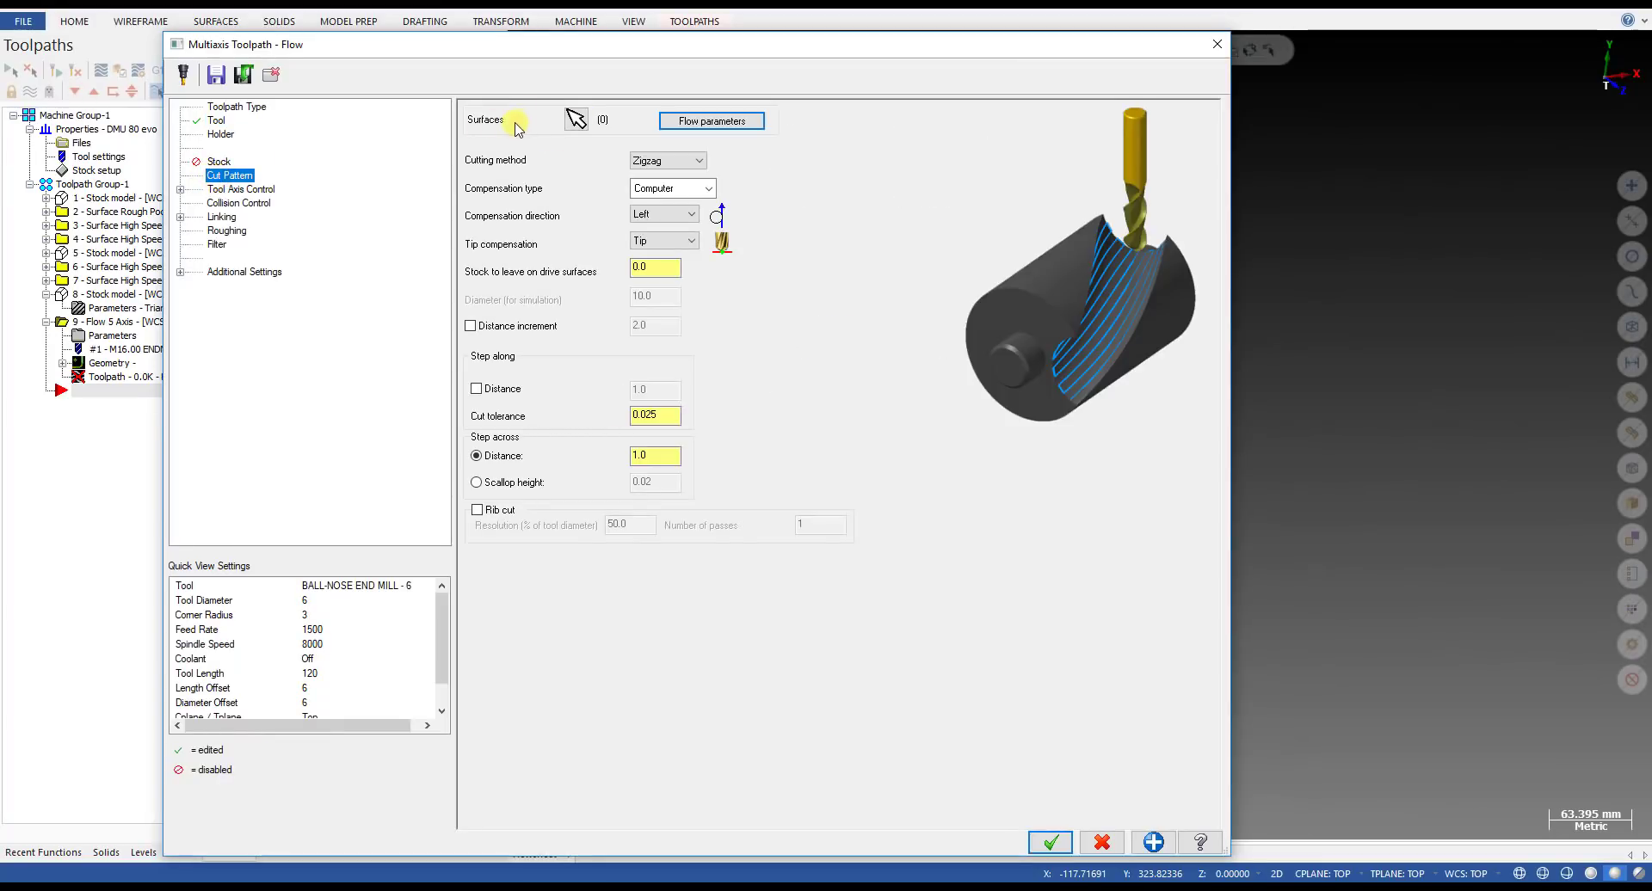
click(574, 120)
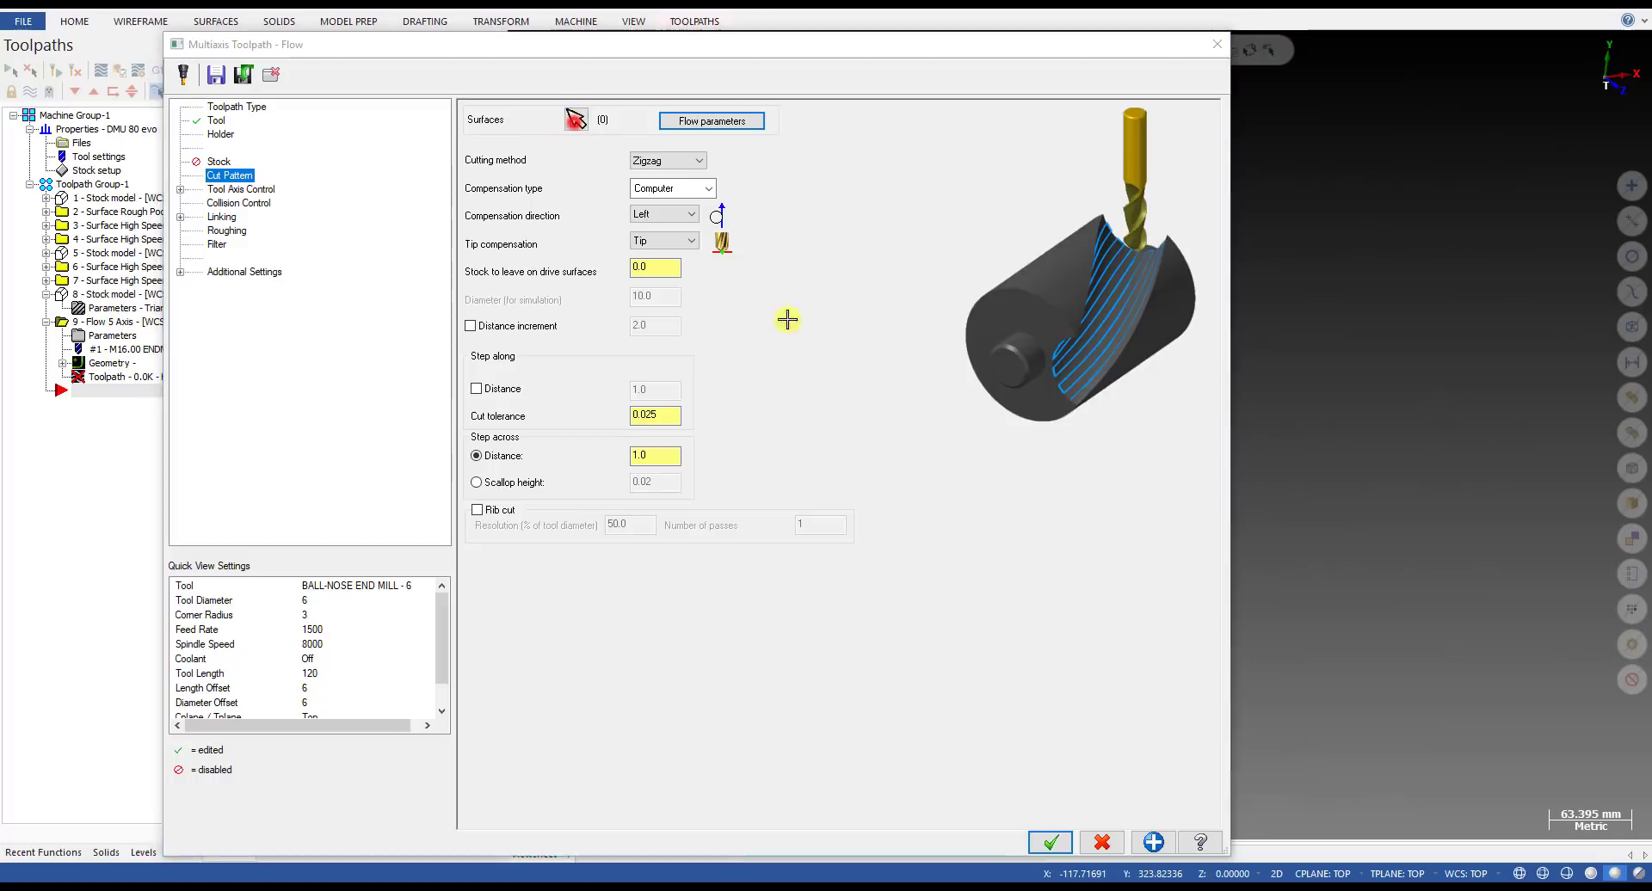
click(840, 397)
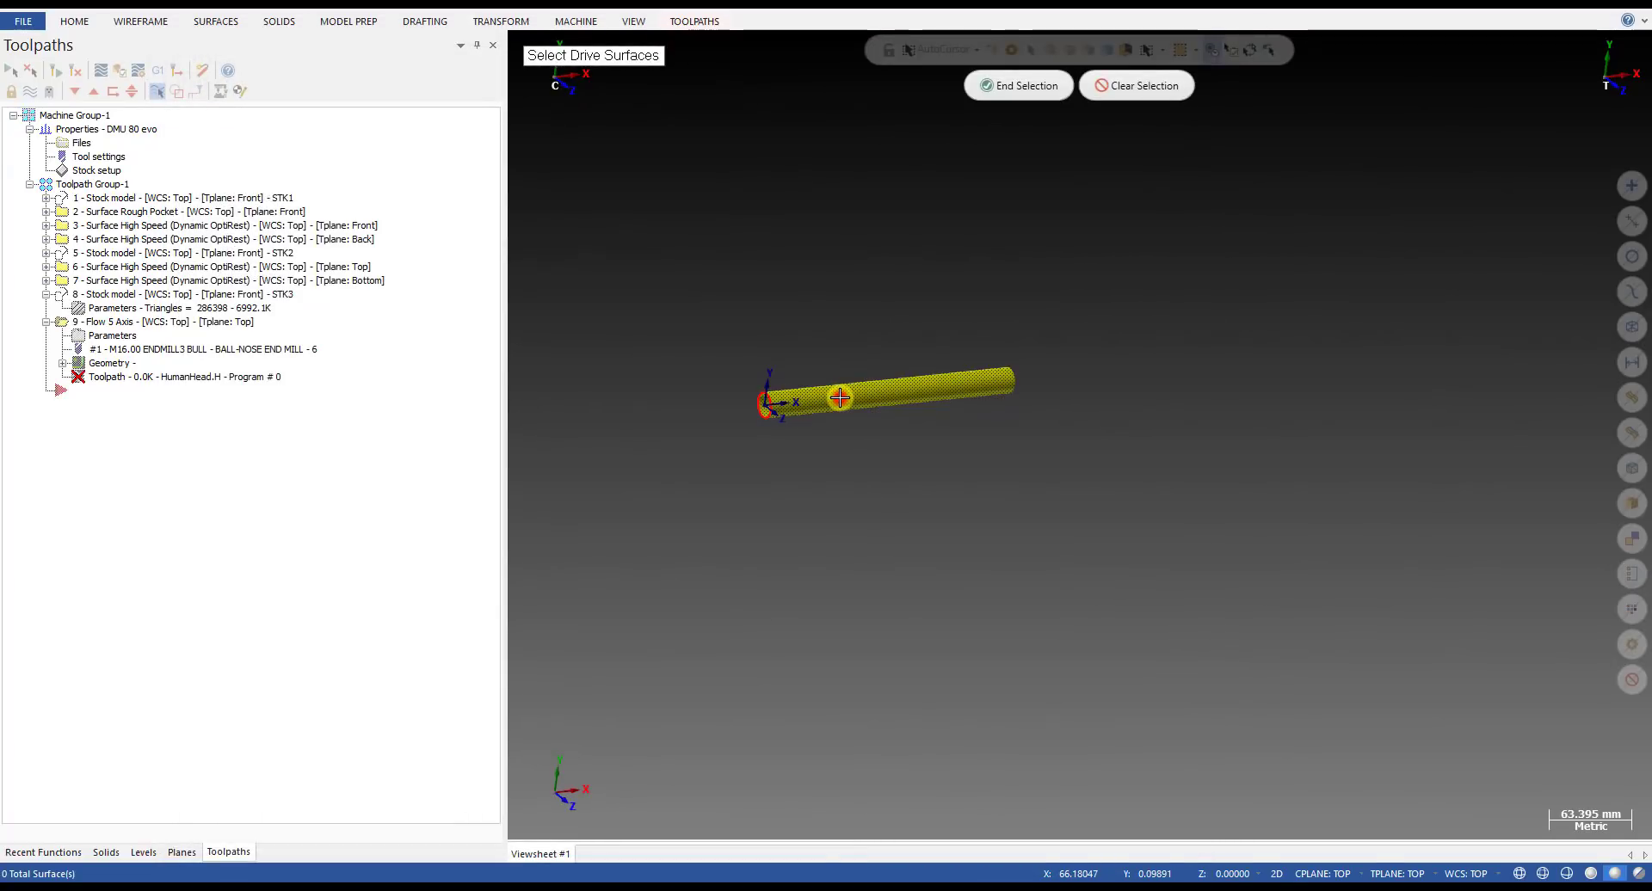
click(1011, 89)
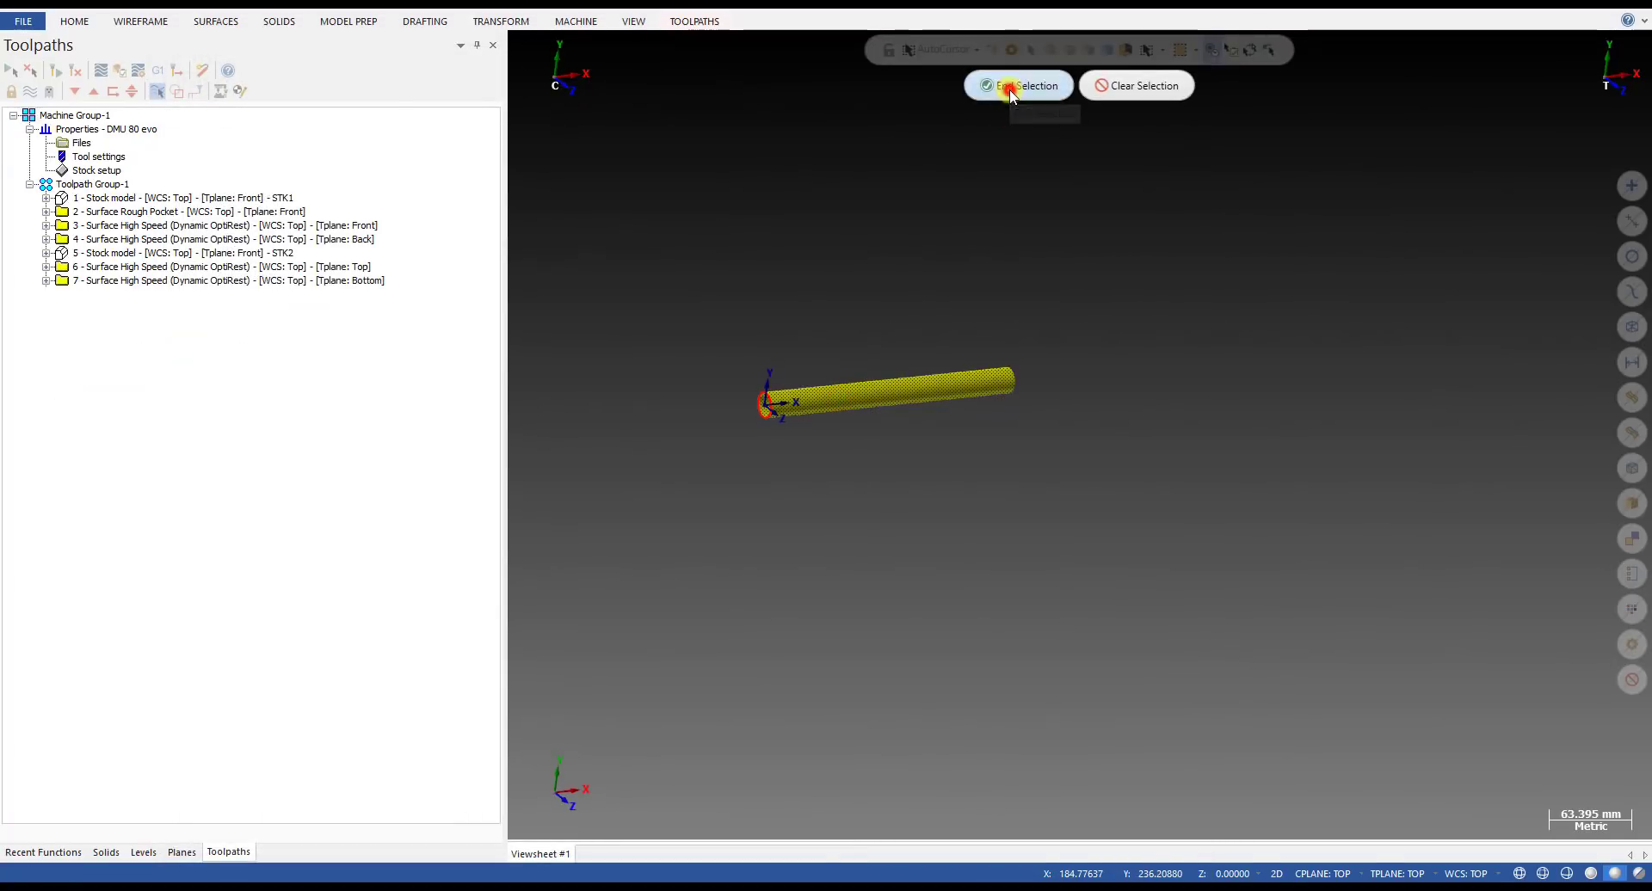
- Flip the flowline cut direction so the passes run around the cylinder, and set the cutting method to Spiral
scroll(875, 421, up, 4)
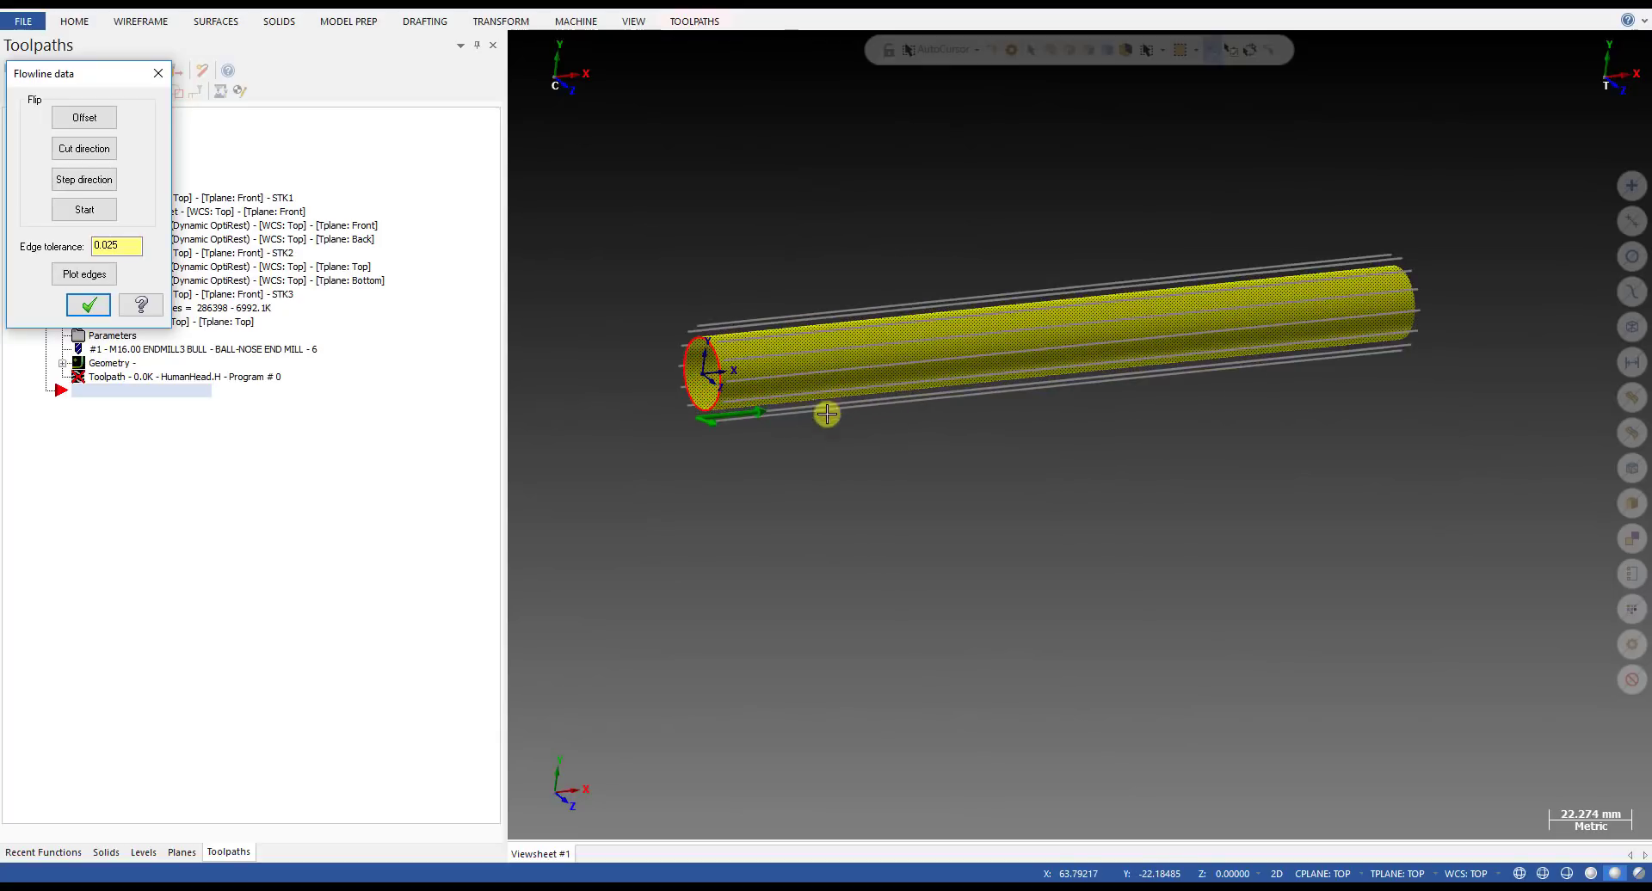
scroll(1151, 399, down, 1)
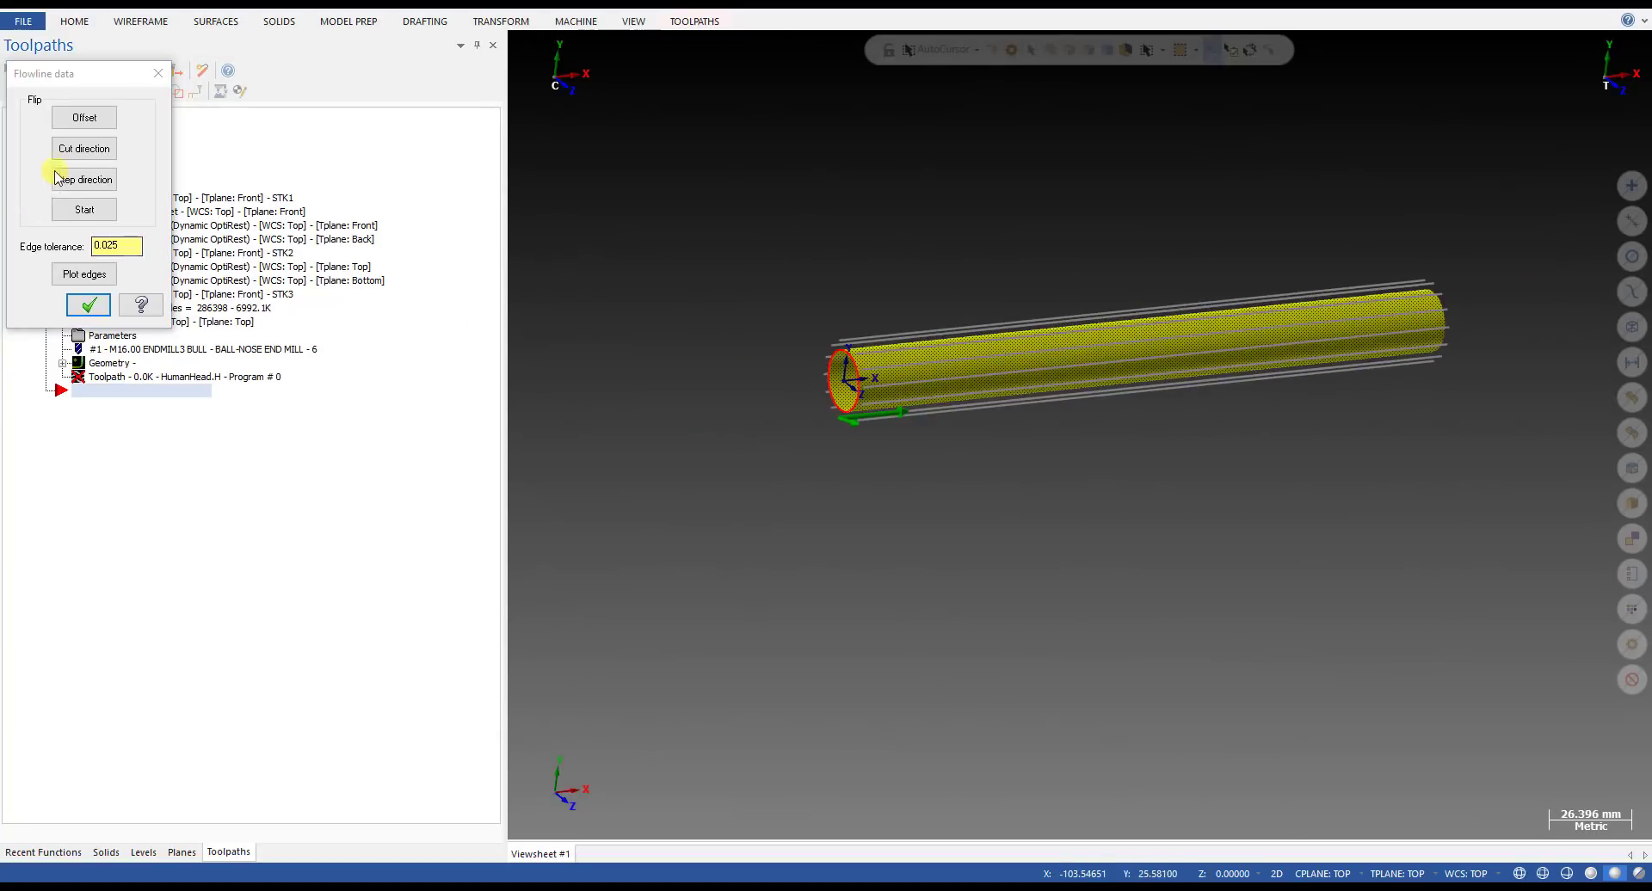
click(84, 150)
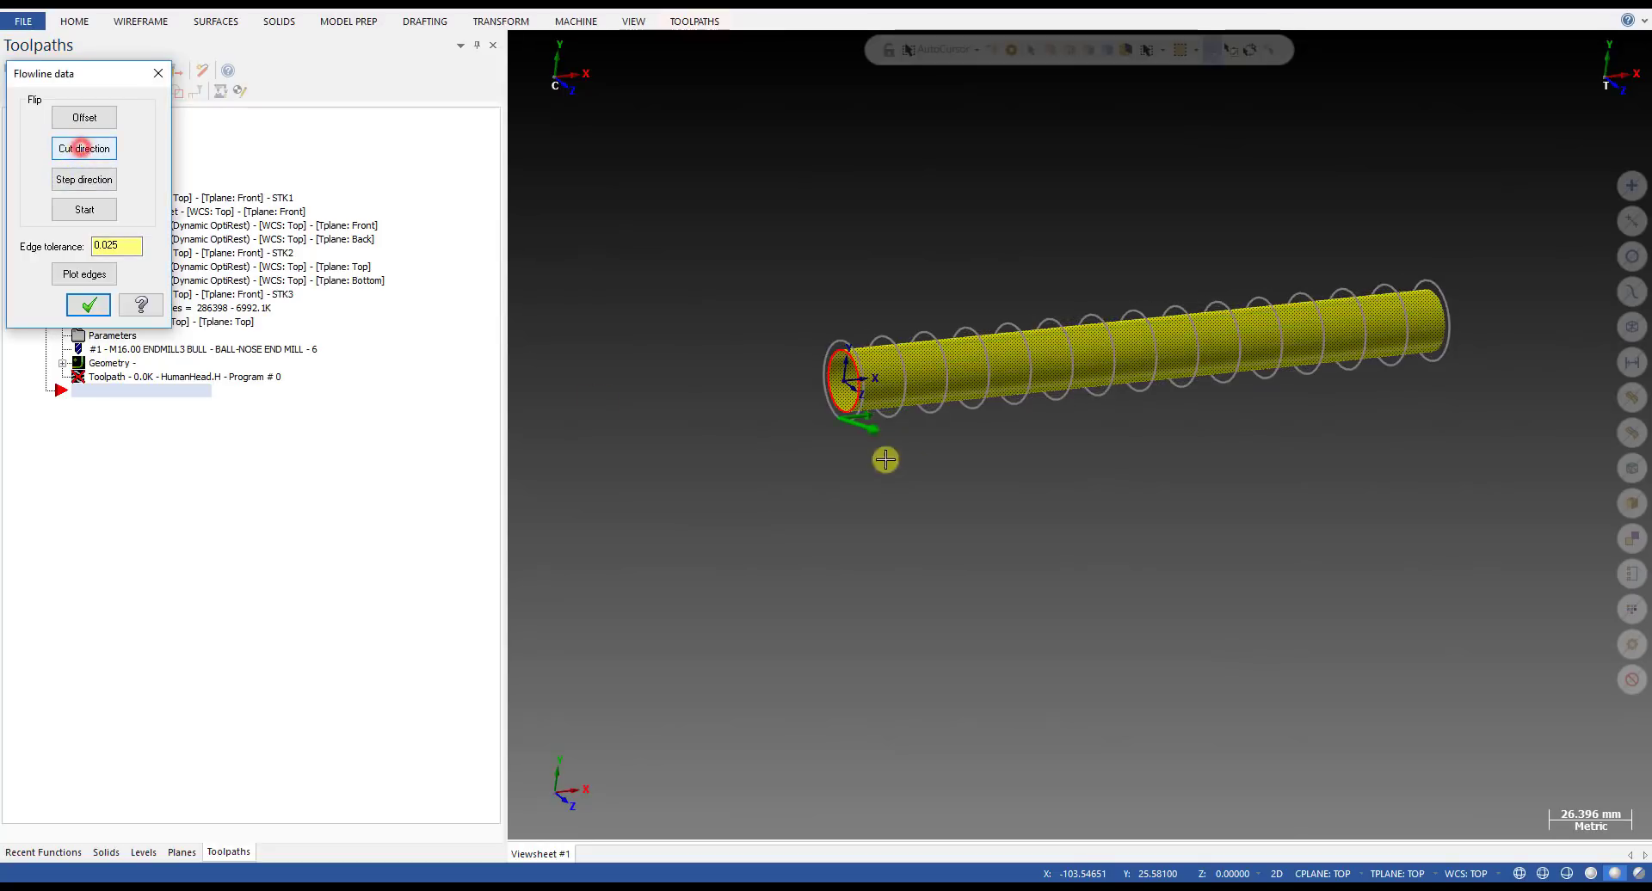
scroll(1161, 471, up, 1)
scroll(1281, 307, up, 1)
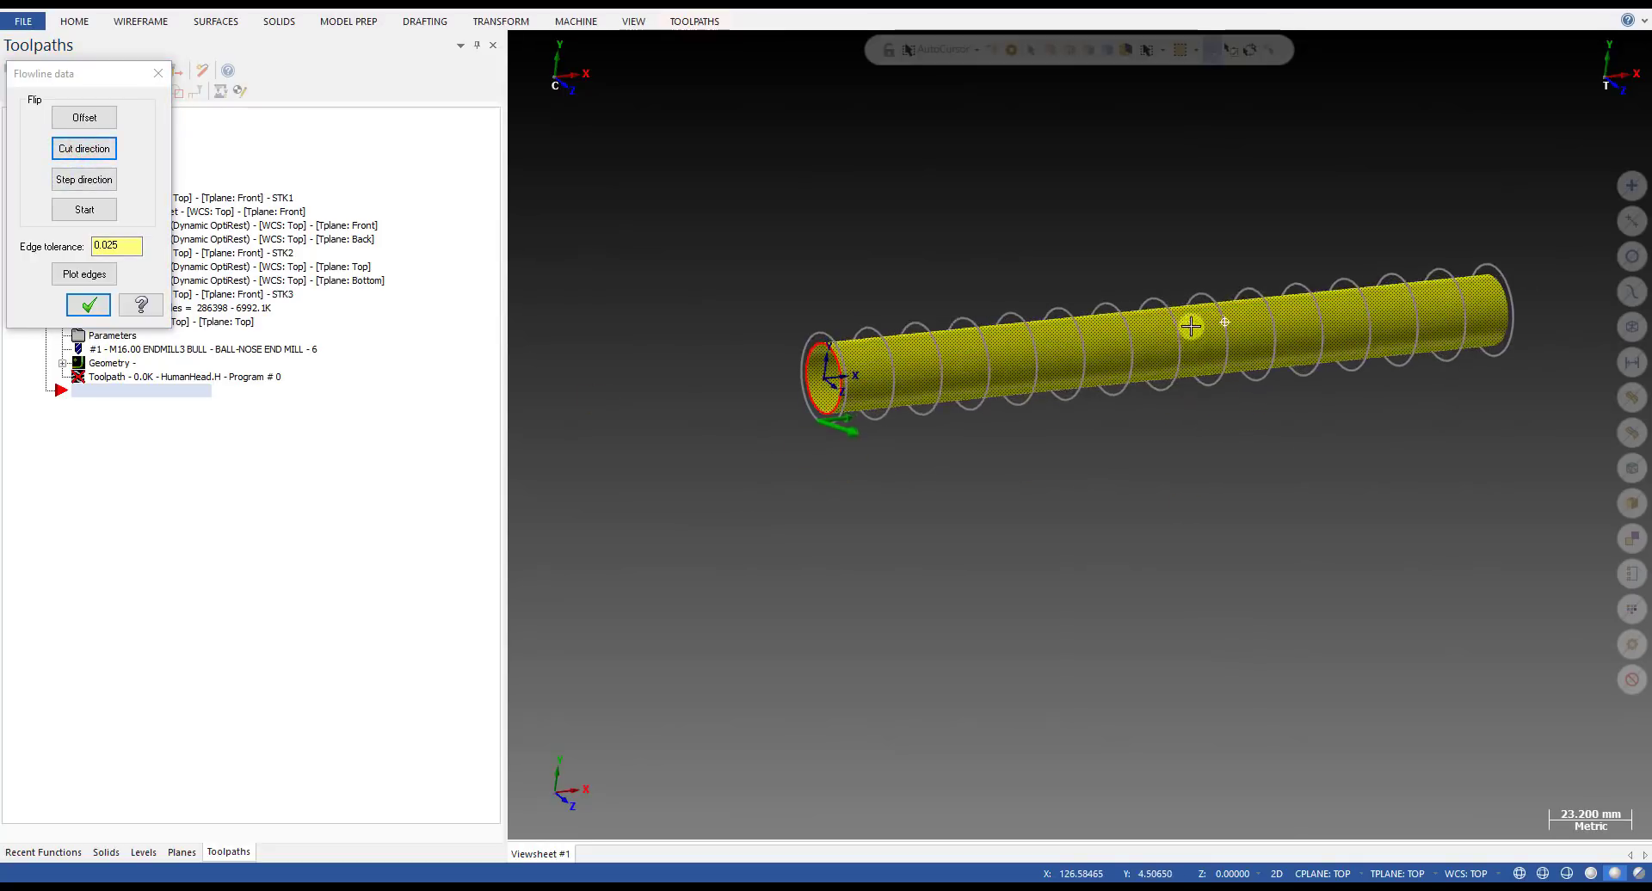
middle_drag(1209, 325, 1004, 384)
scroll(1004, 384, down, 5)
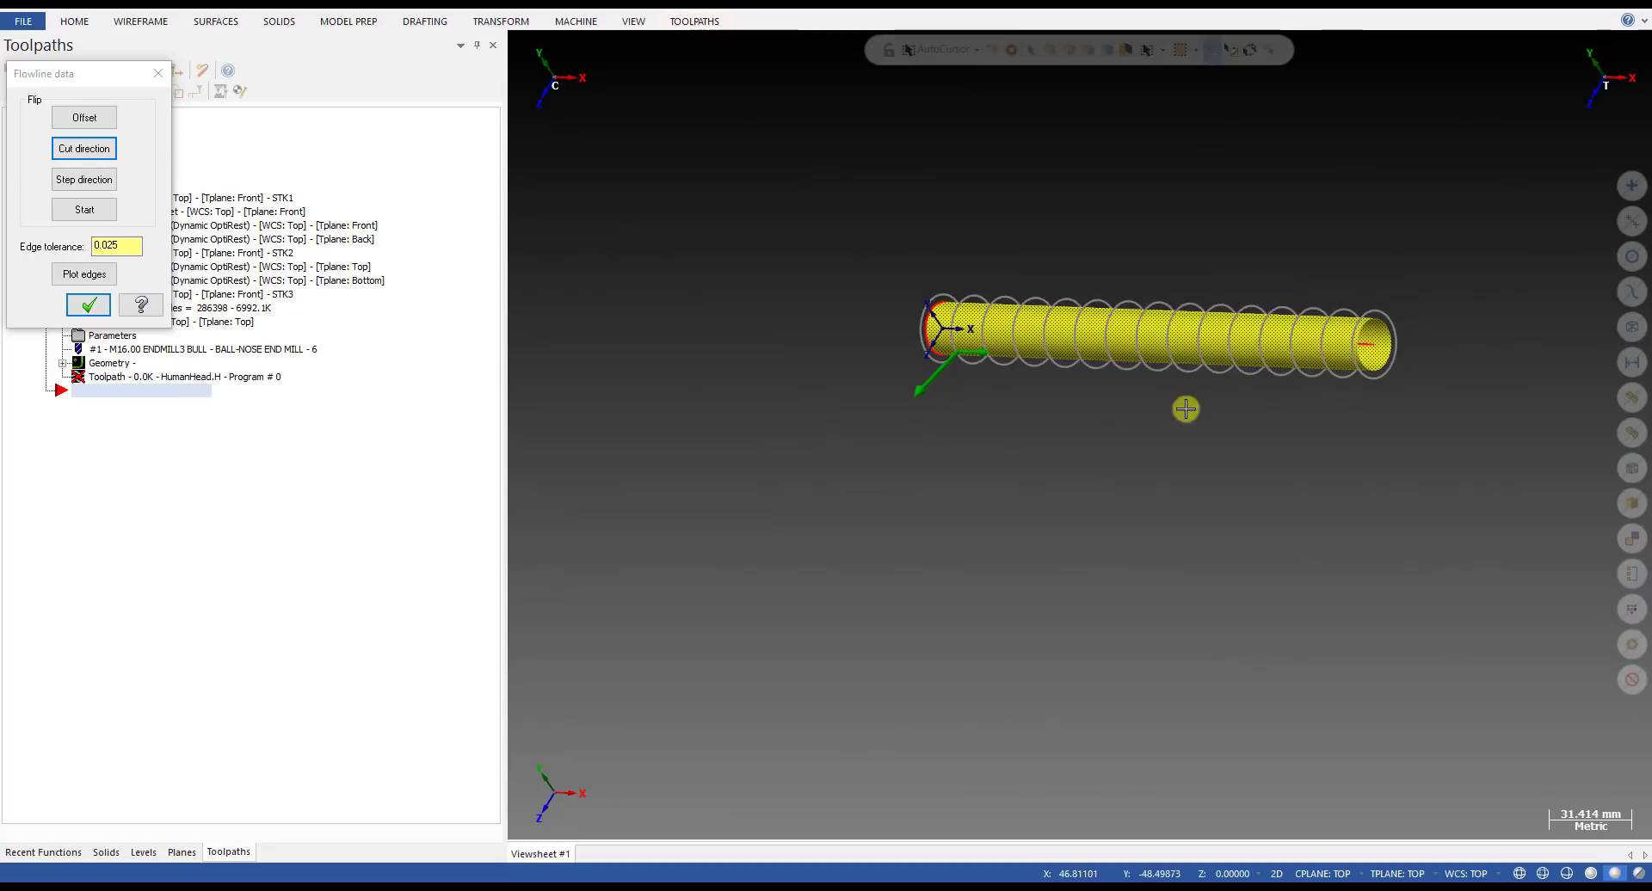
middle_drag(840, 398, 1032, 343)
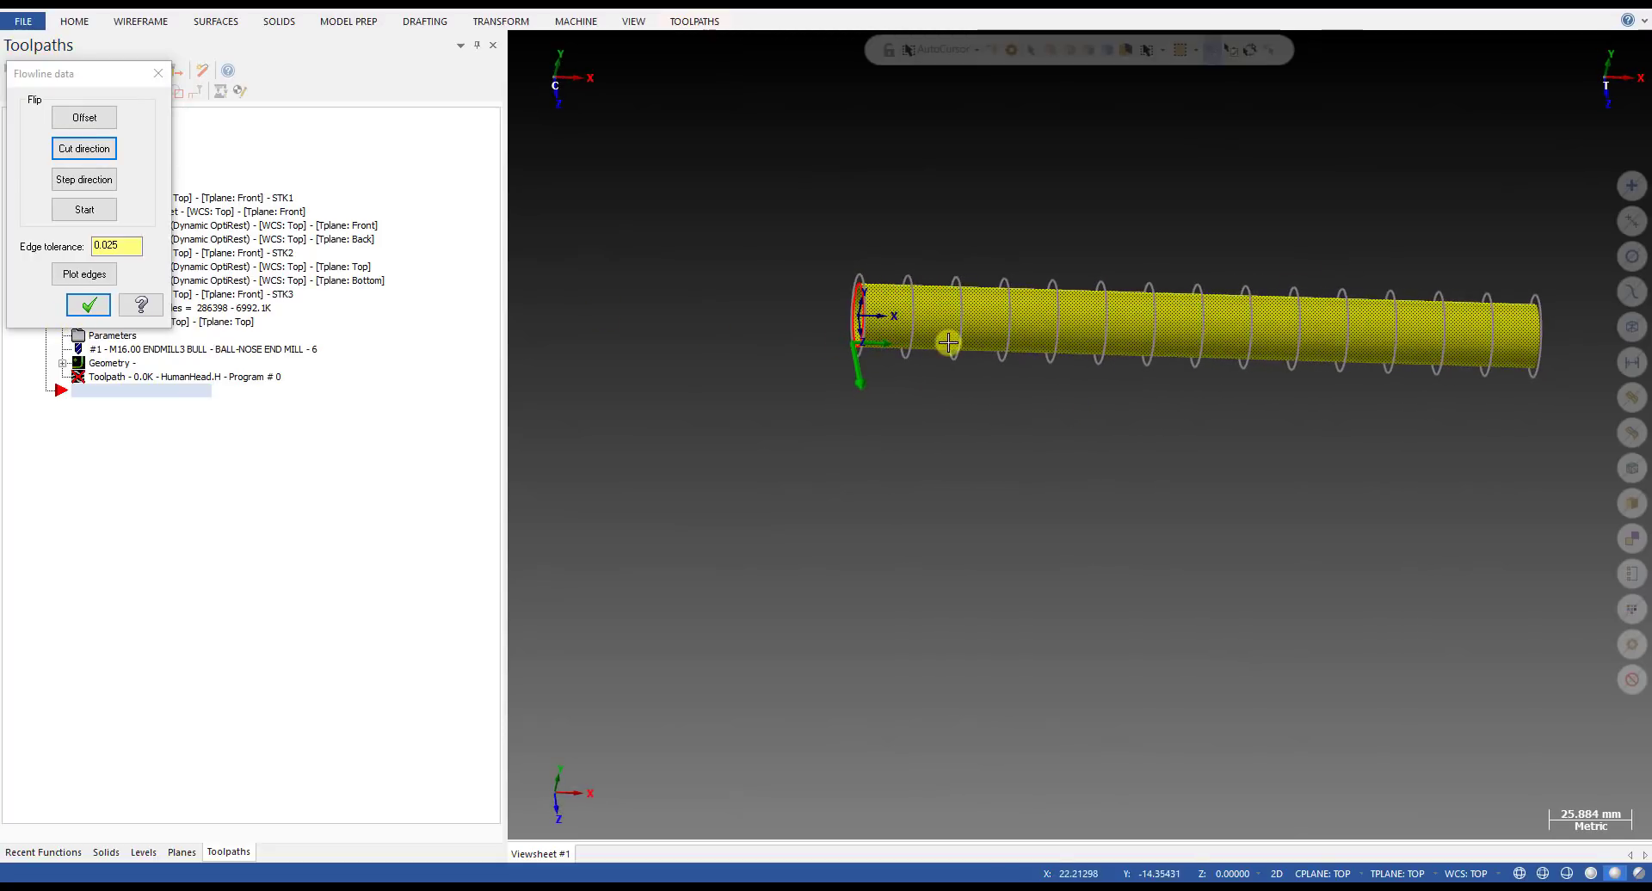
click(89, 306)
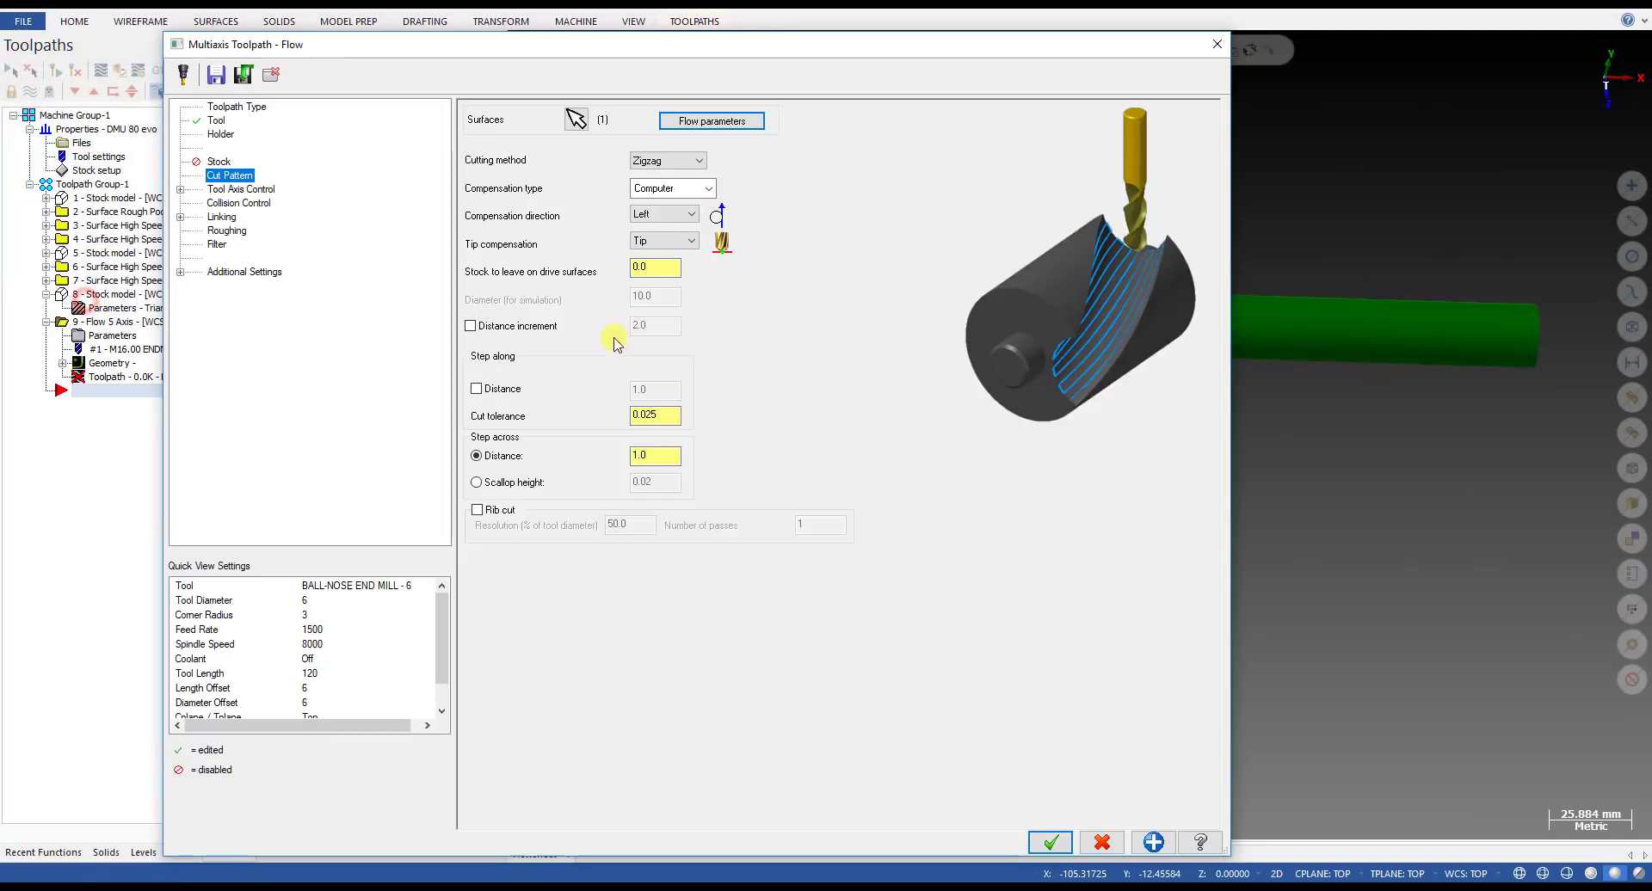
click(673, 163)
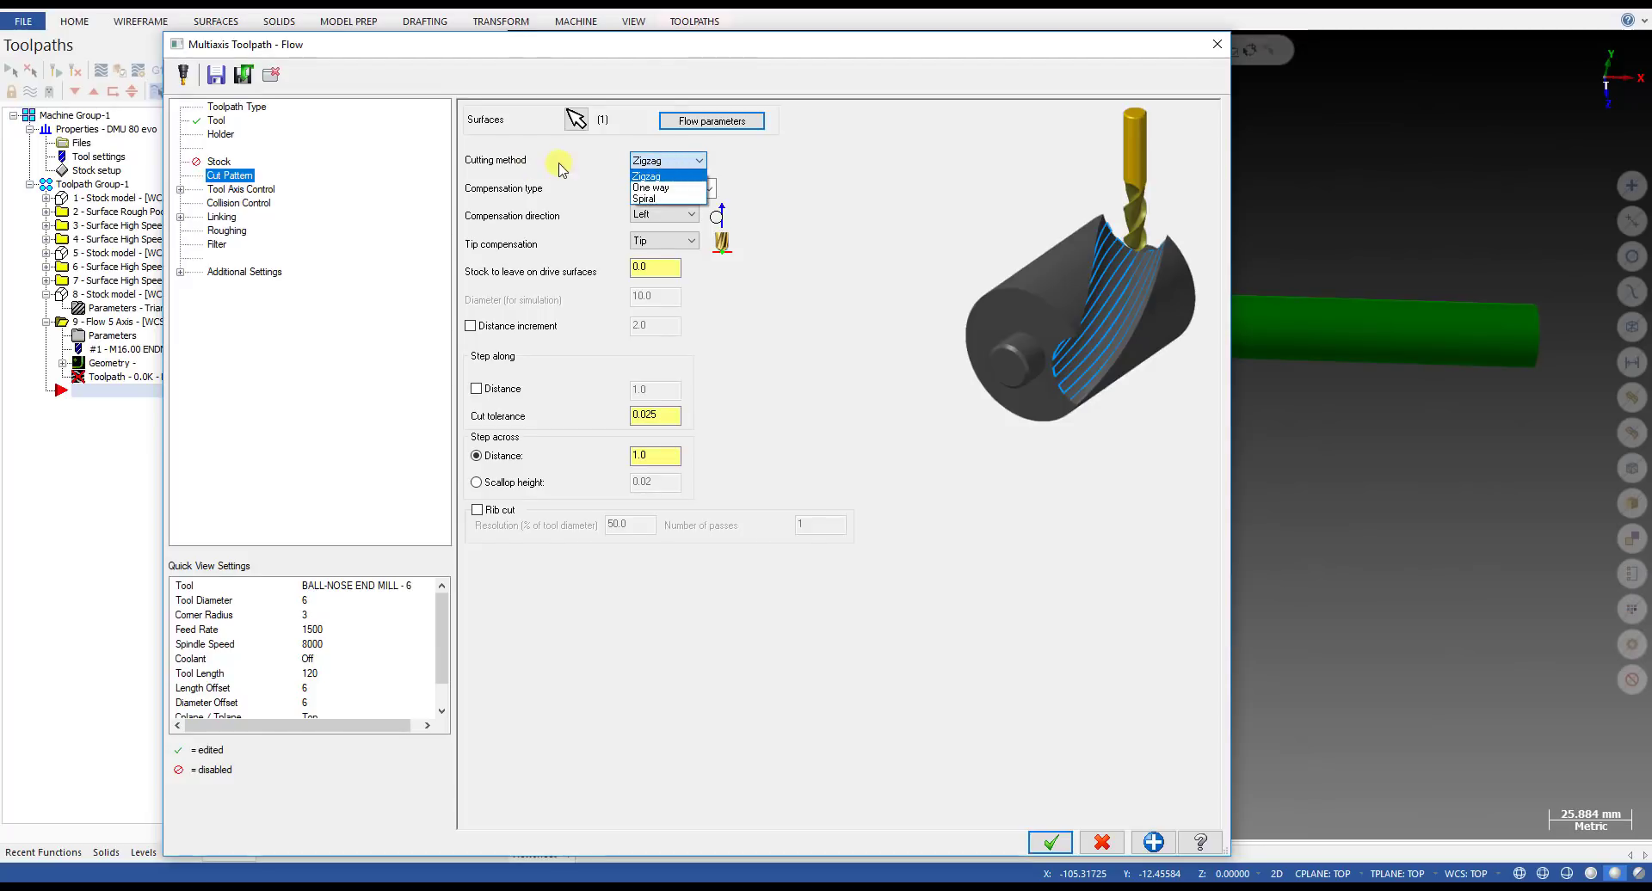
click(657, 199)
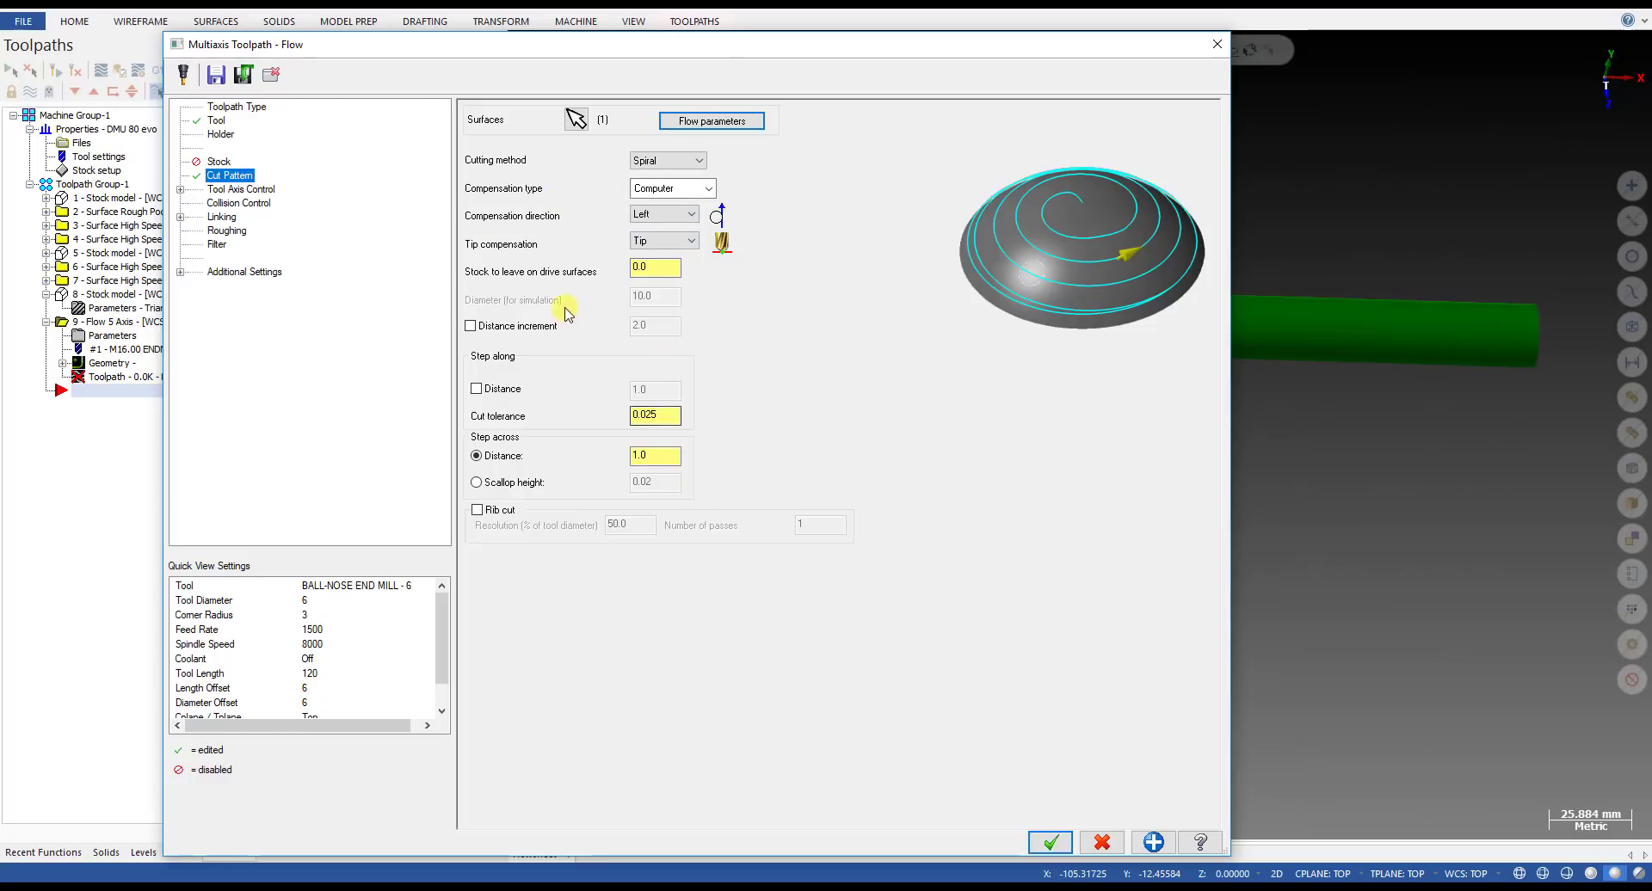
- Set the tool axis control to To point and pick the centre of the red circle at the cylinder's end
click(234, 190)
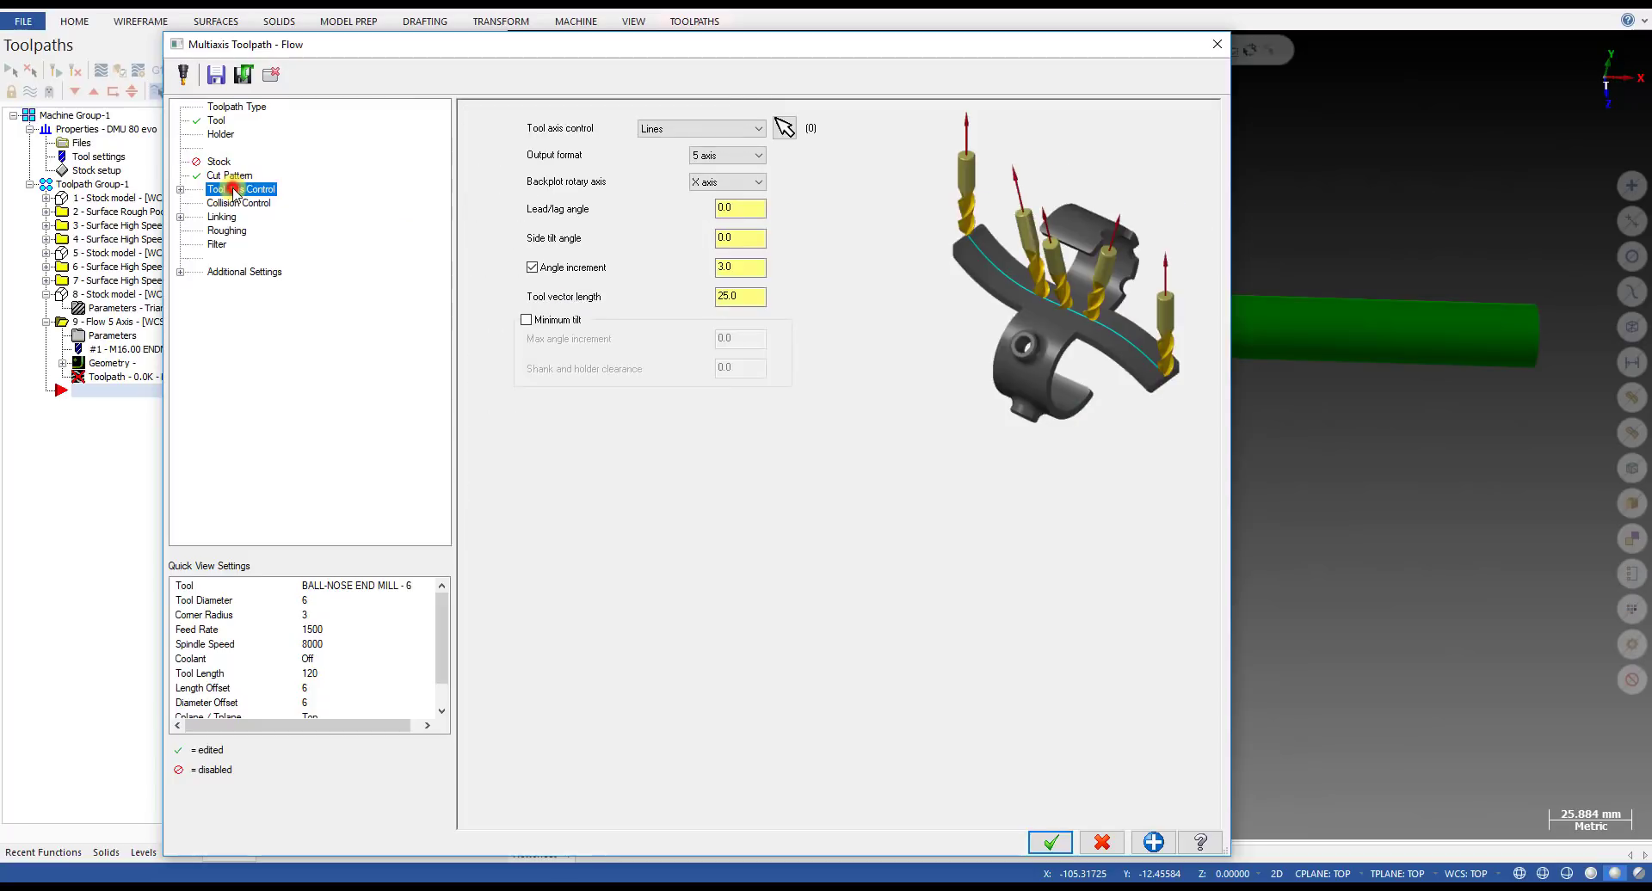
click(754, 131)
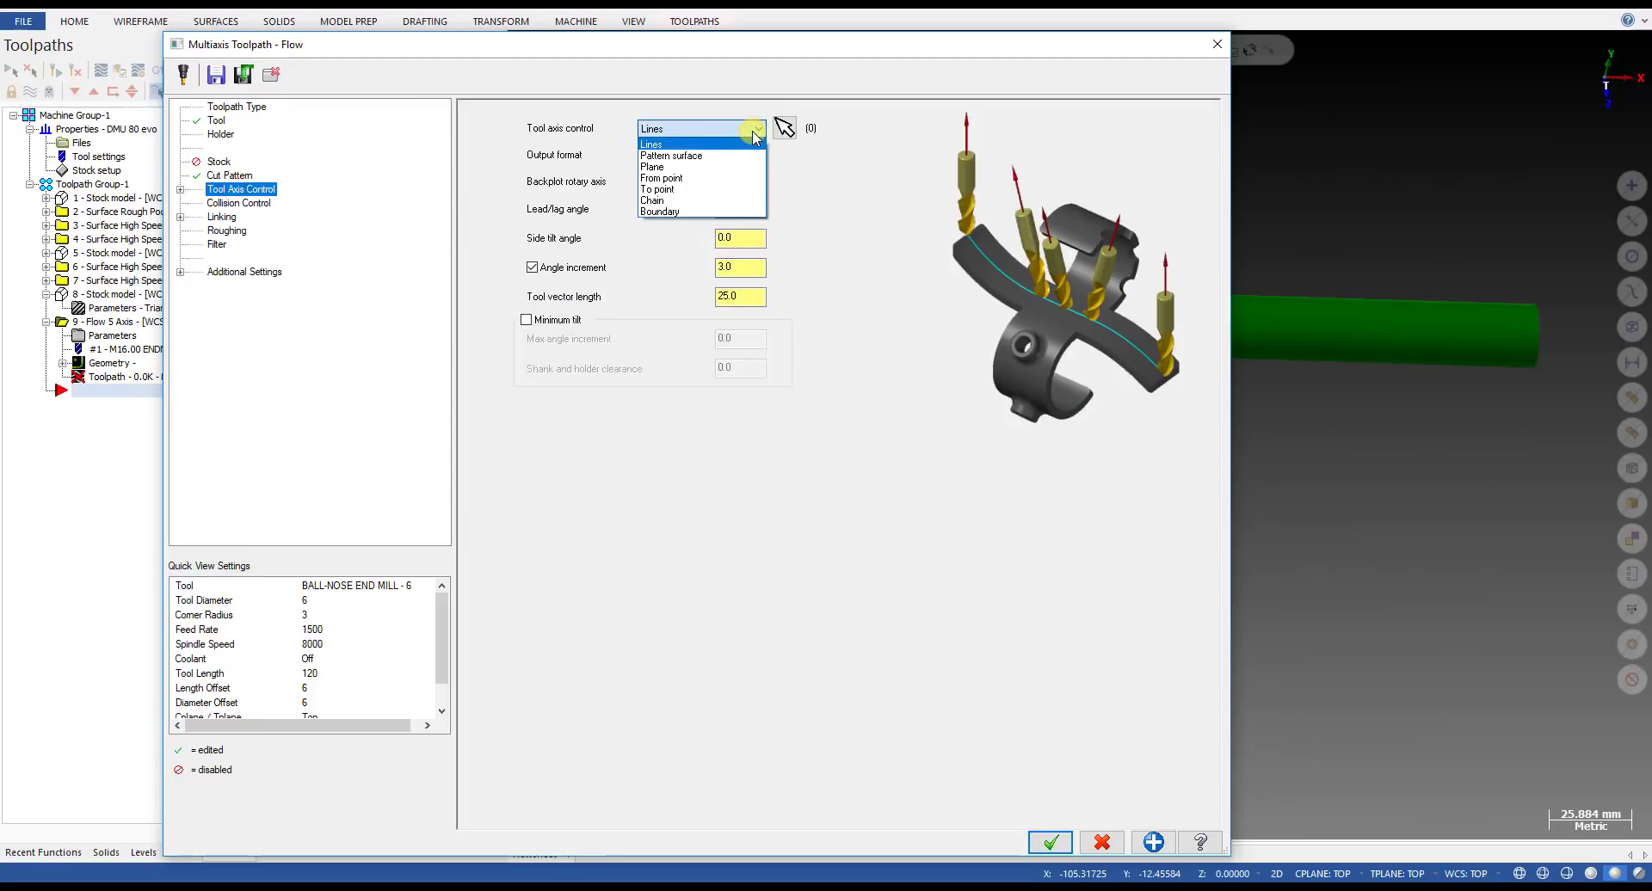
click(687, 189)
click(783, 127)
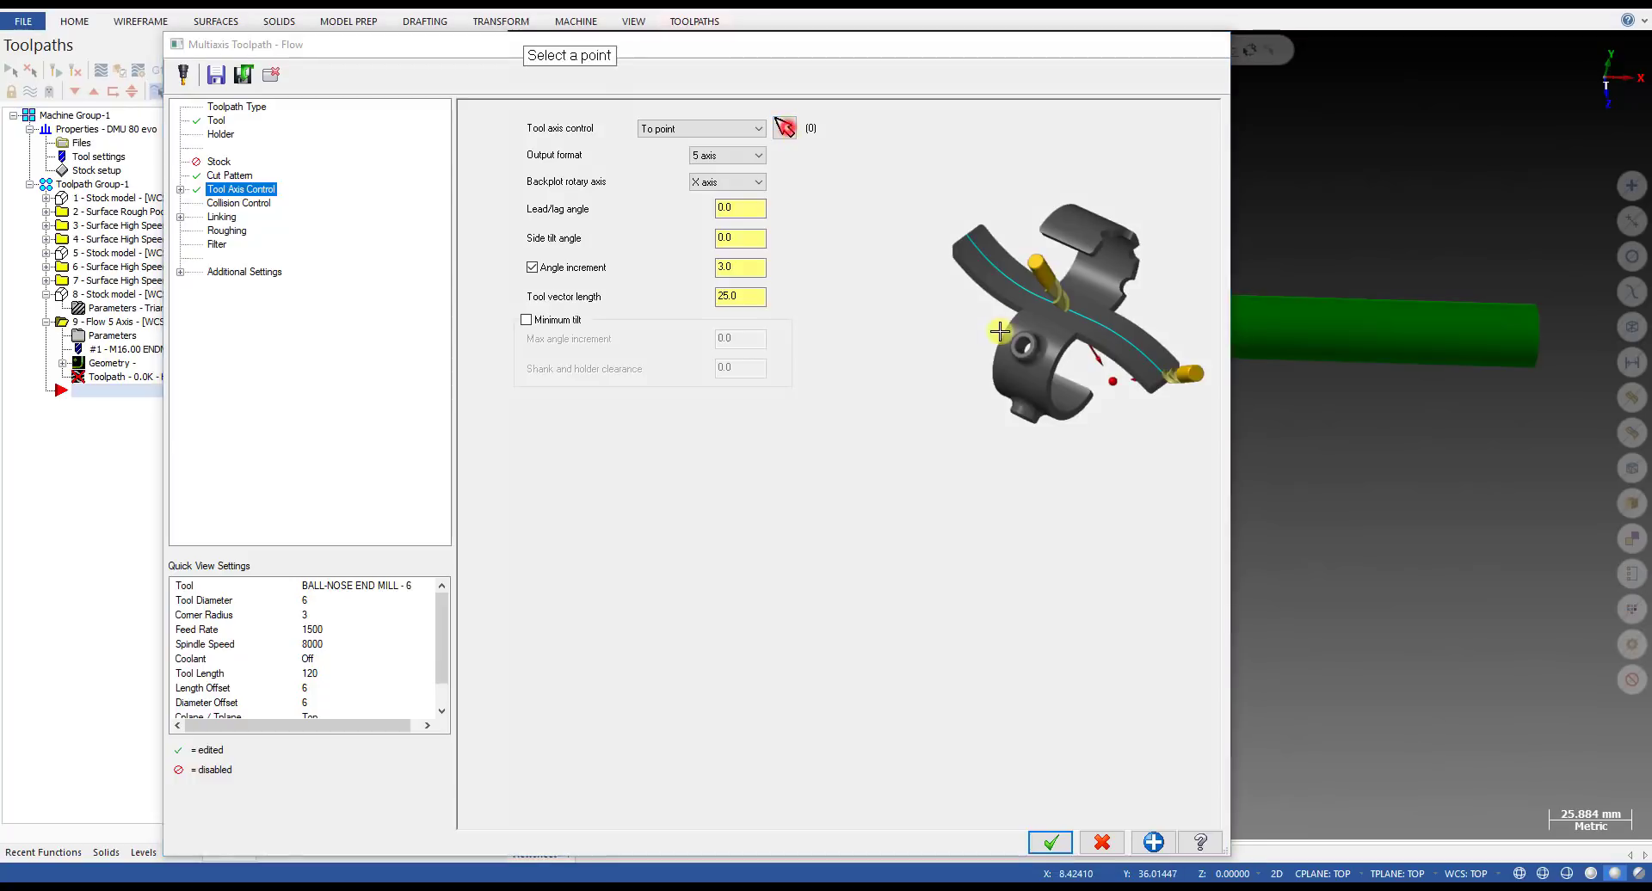
scroll(861, 310, up, 3)
click(861, 311)
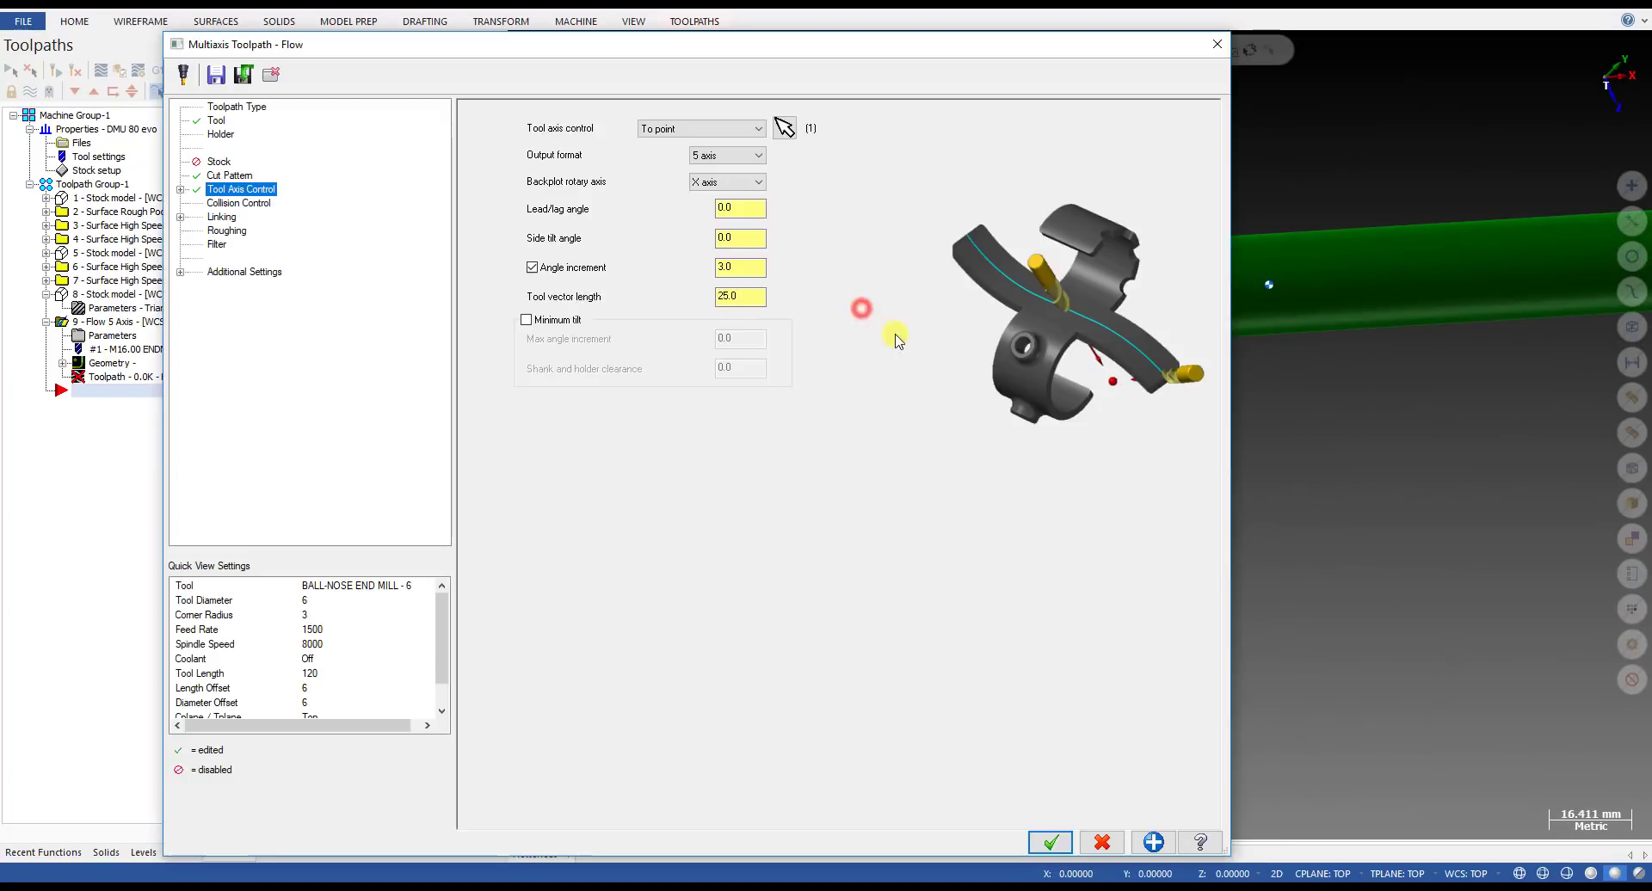
- Set the output format of the Flow toolpath's tool axis control to 4 axis
drag(910, 50, 498, 122)
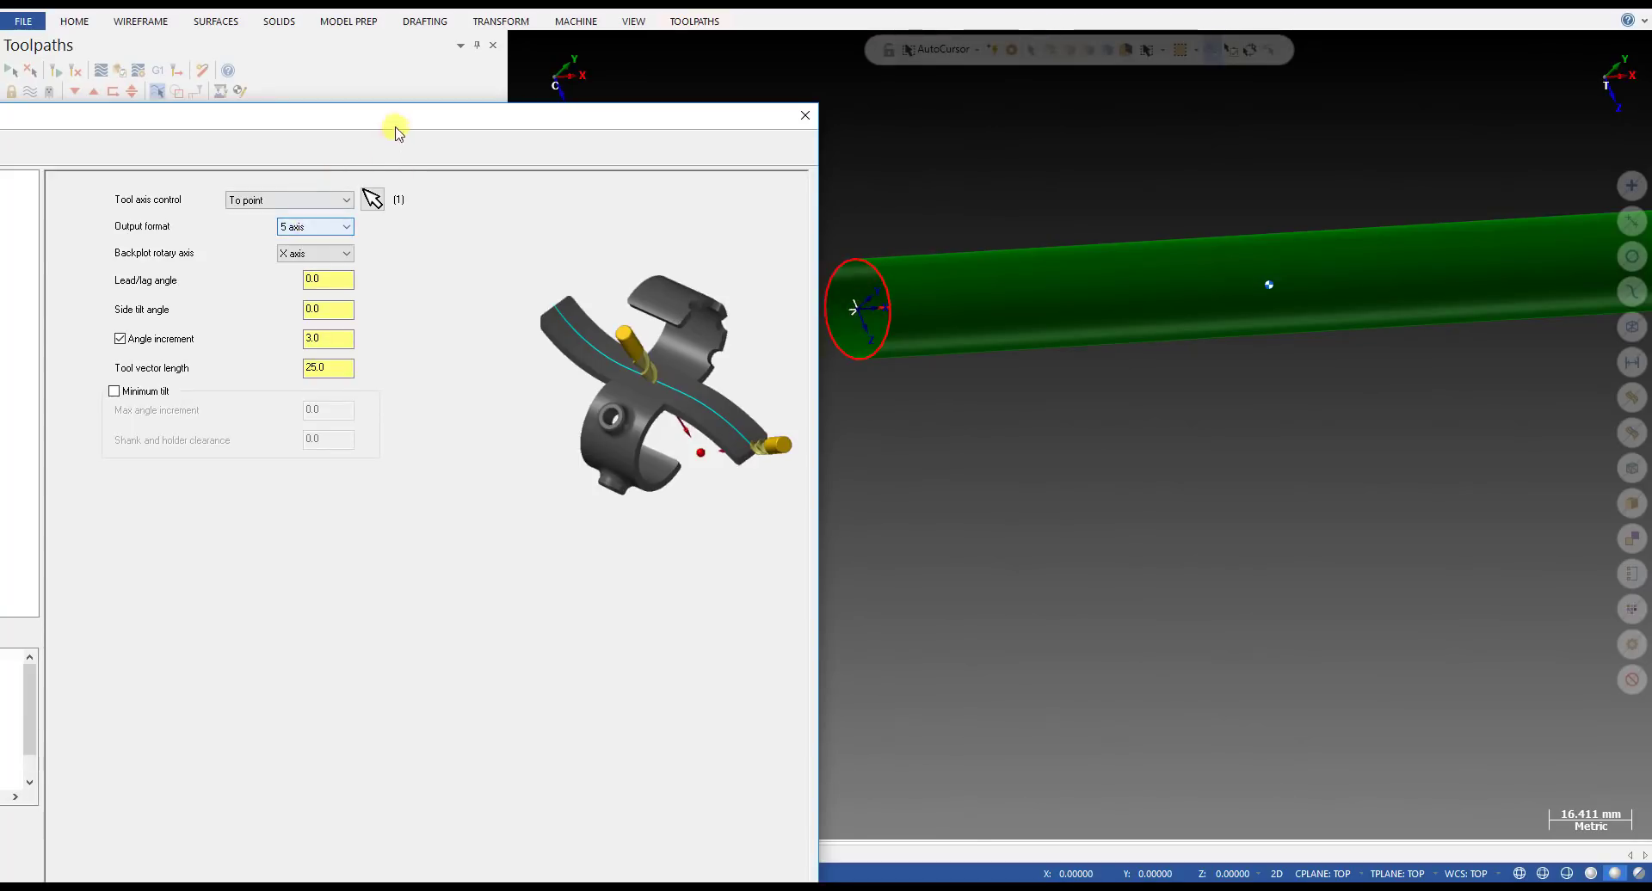
drag(401, 119, 802, 67)
click(731, 166)
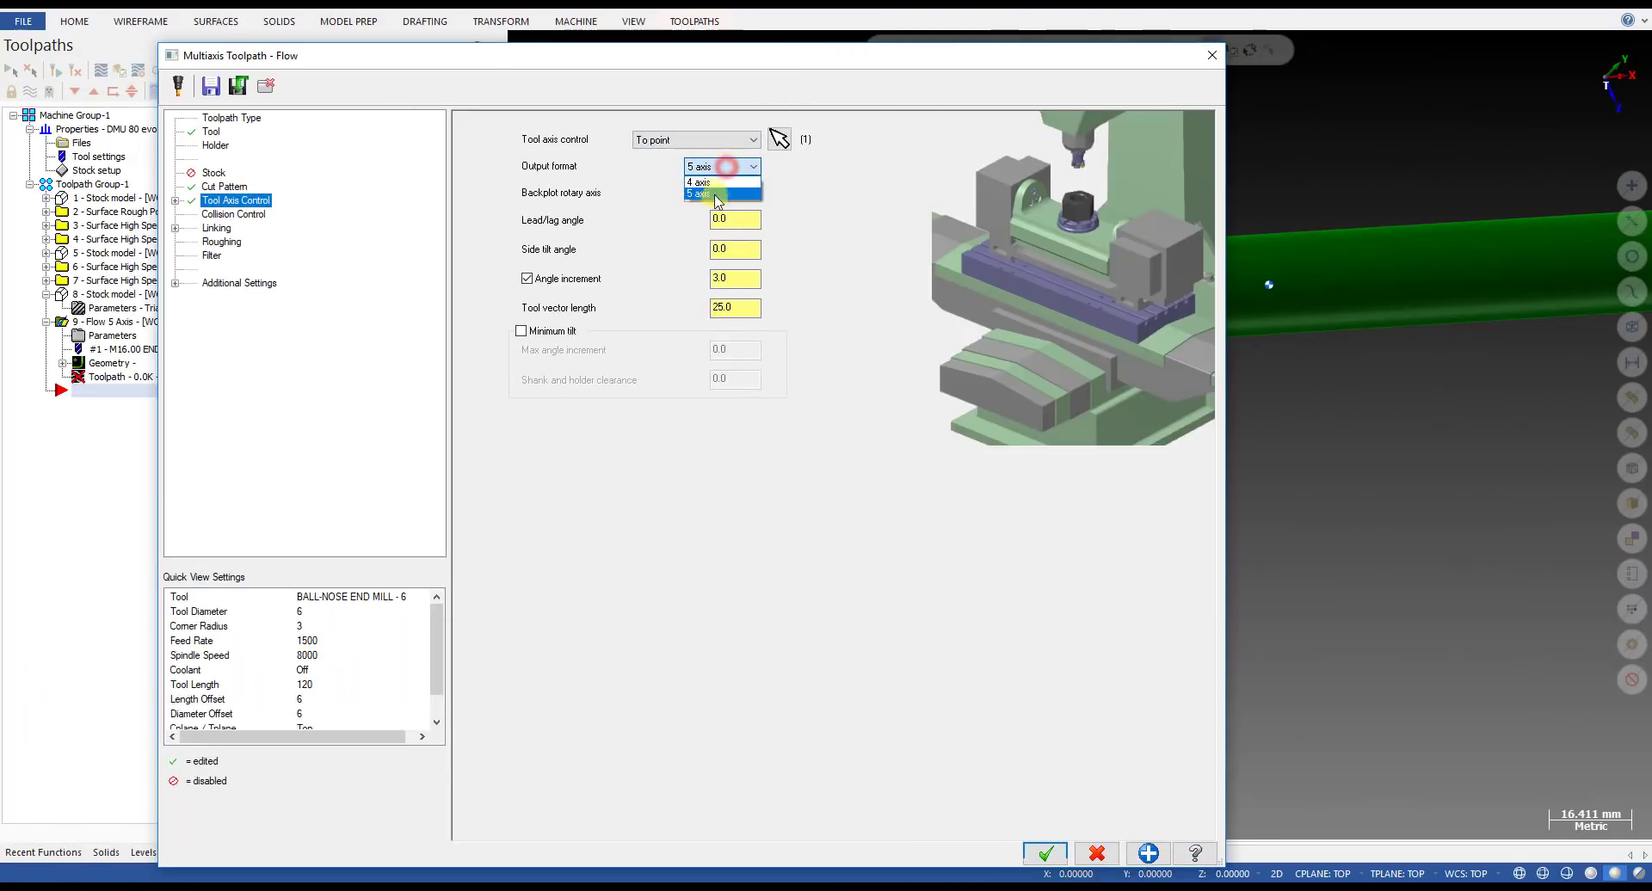
click(718, 182)
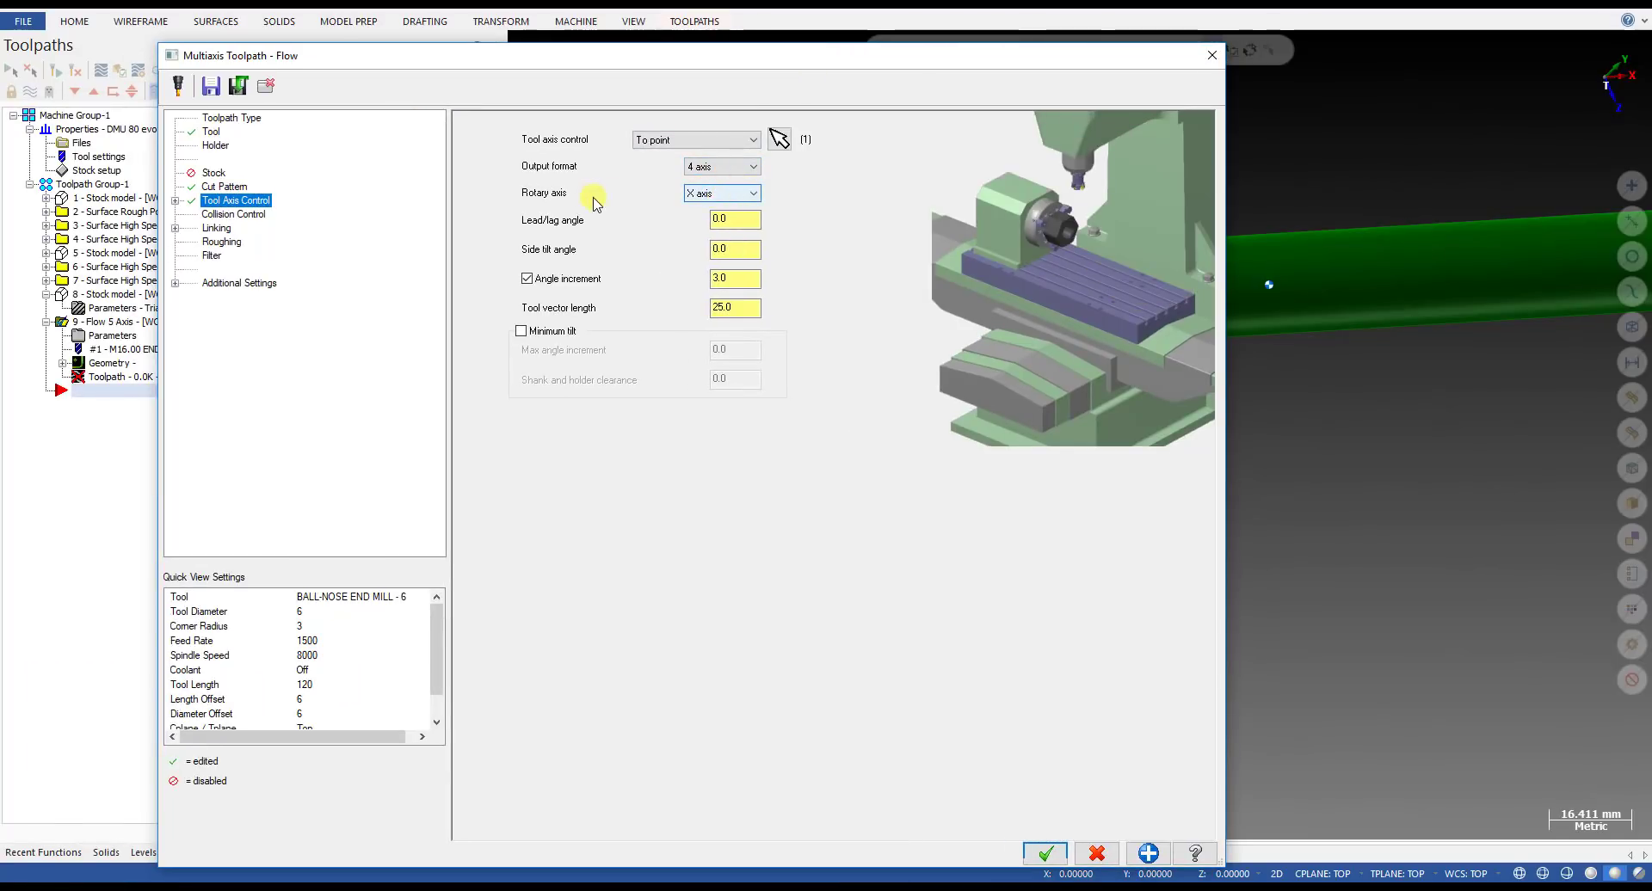
drag(862, 48, 368, 181)
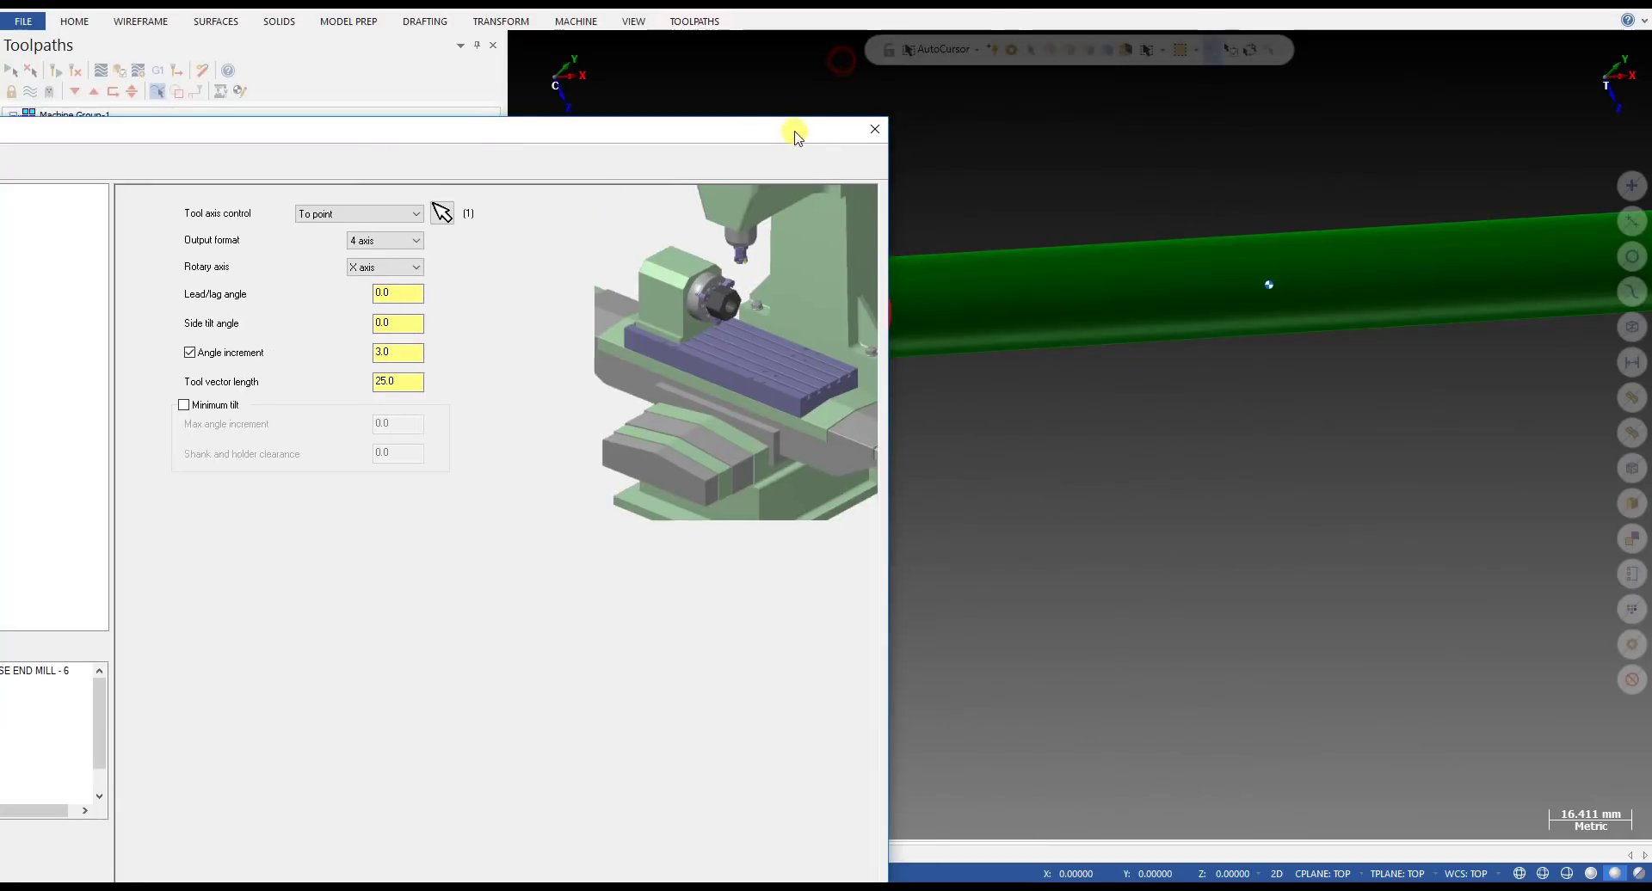
drag(791, 141, 604, 164)
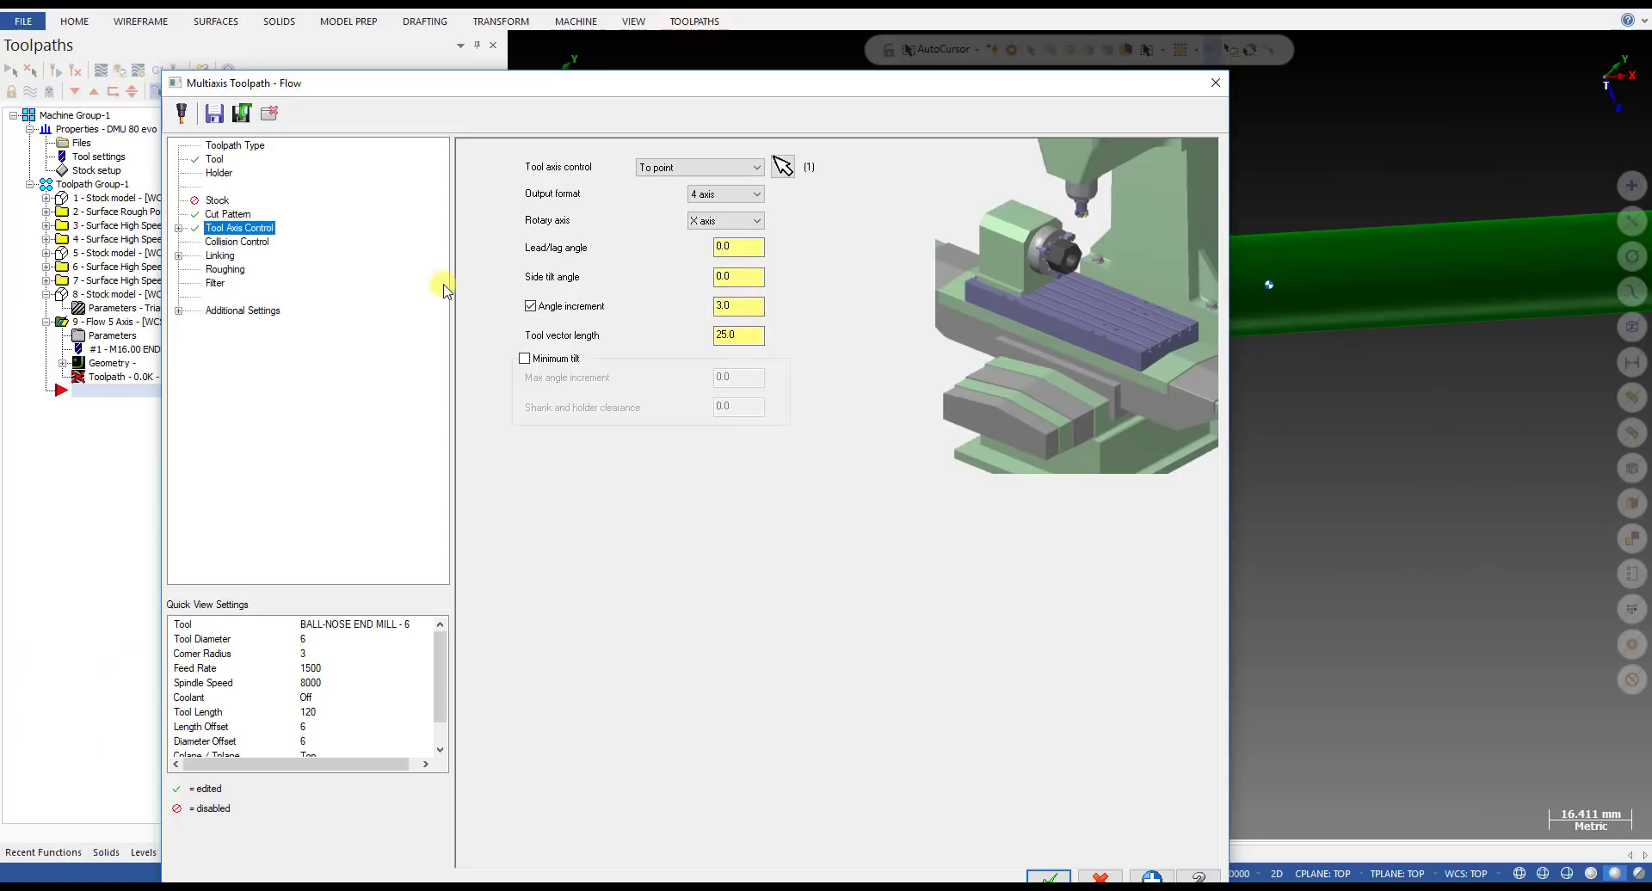
- Open the collision control settings, then accept the Flow toolpath and update the tool assembly in all operations that use it
click(258, 242)
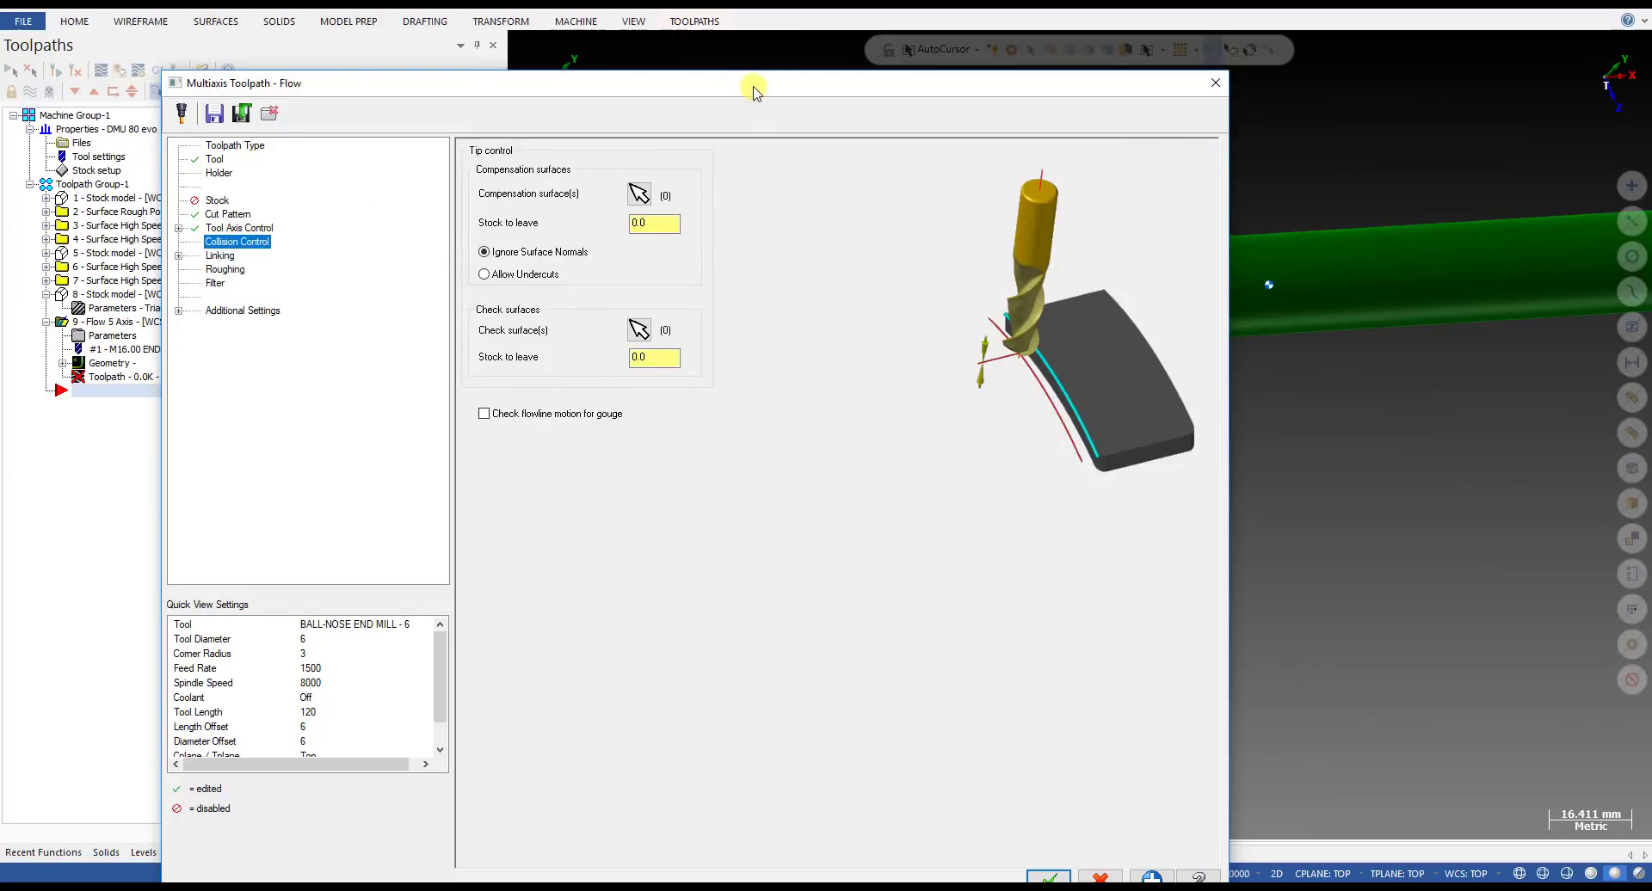
drag(754, 93, 720, 13)
click(1013, 802)
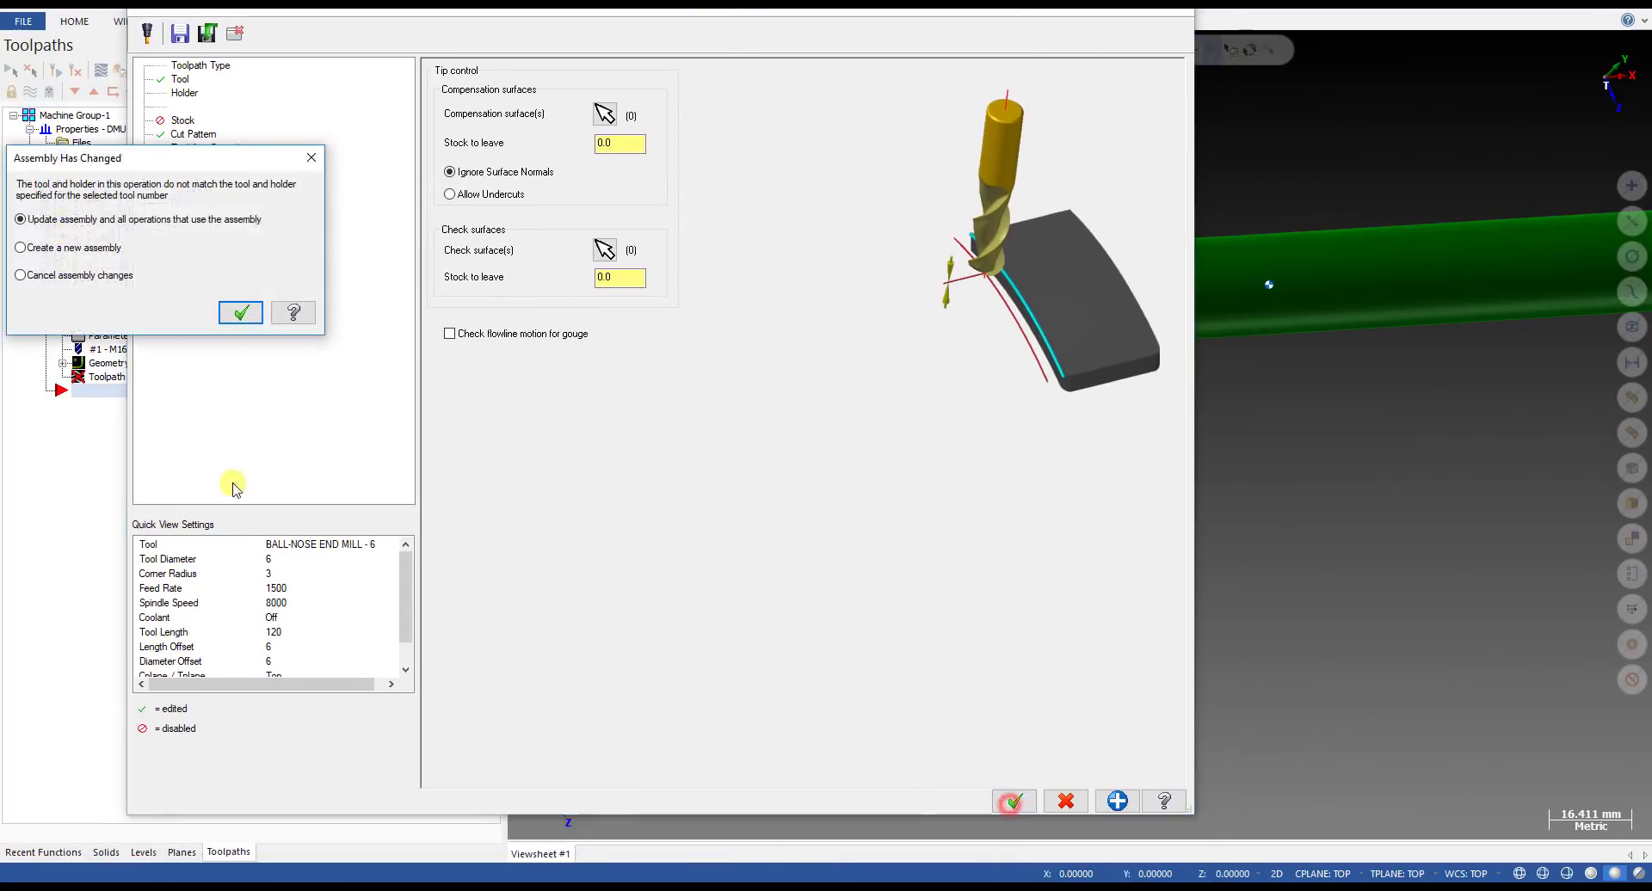
click(240, 312)
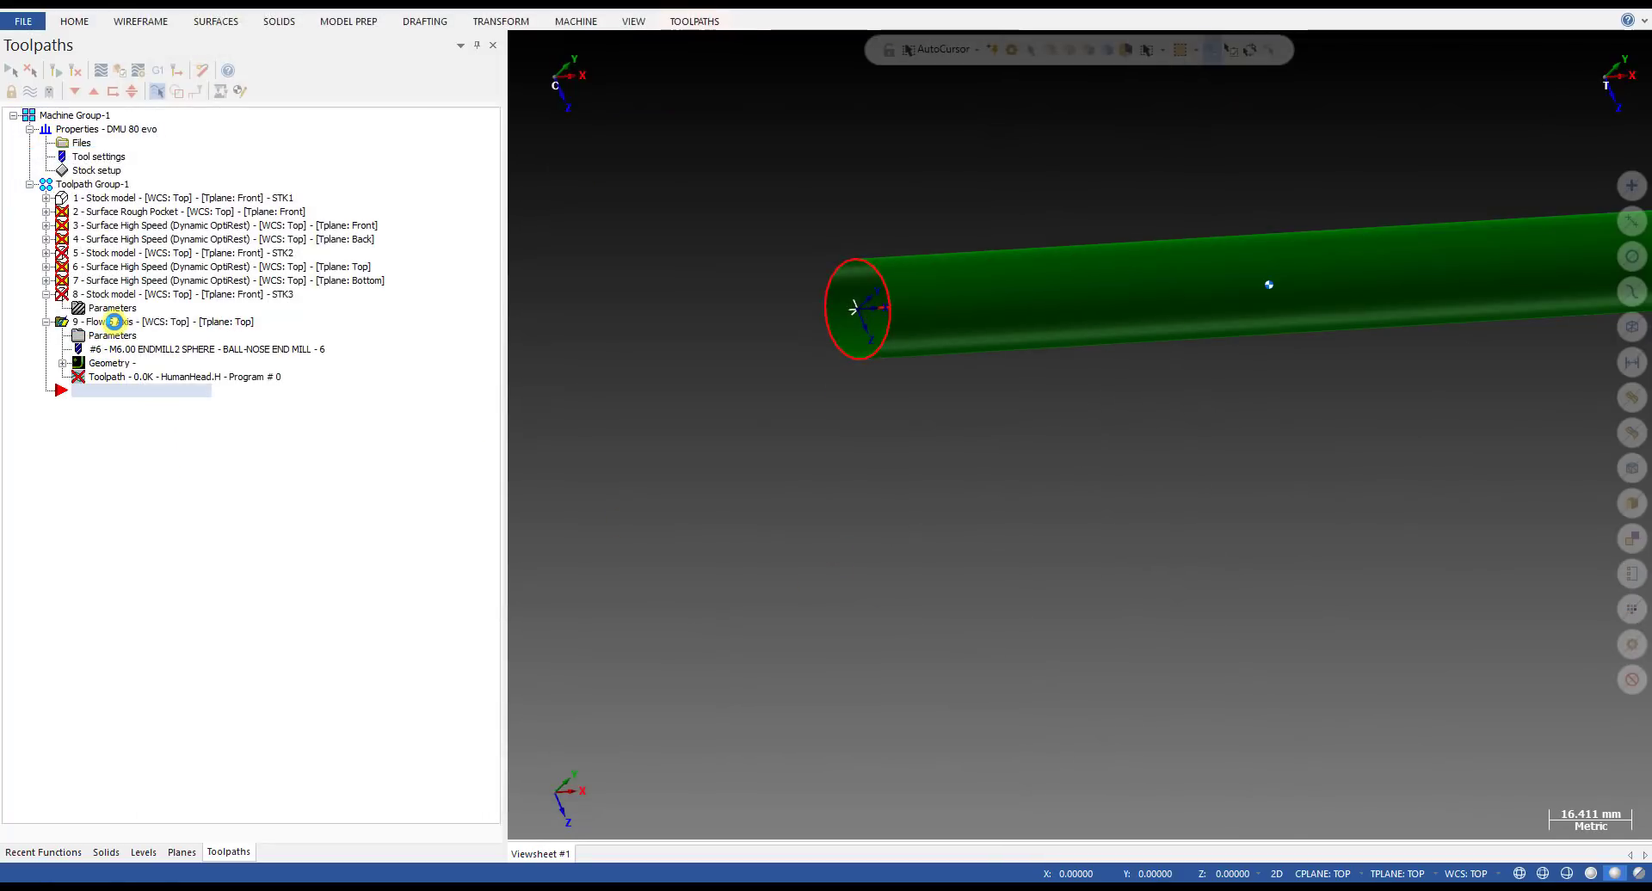
- Delete all the roughing and stock model operations, leaving only the Flow 5 Axis toolpath in the group
click(83, 213)
click(92, 295)
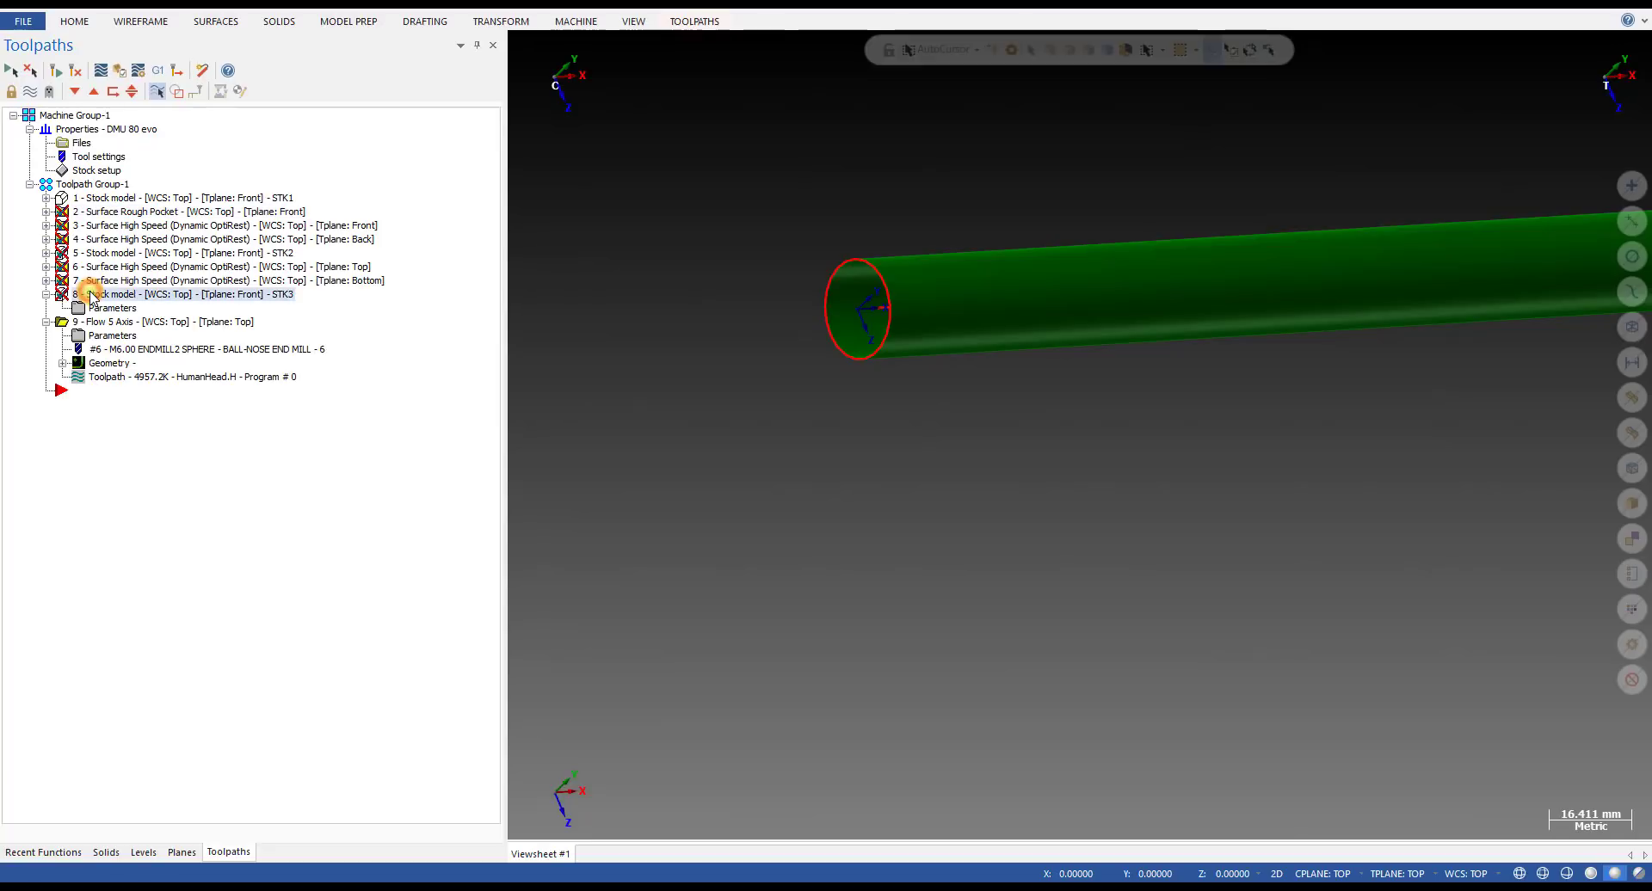
key(Delete)
key(Return)
click(90, 197)
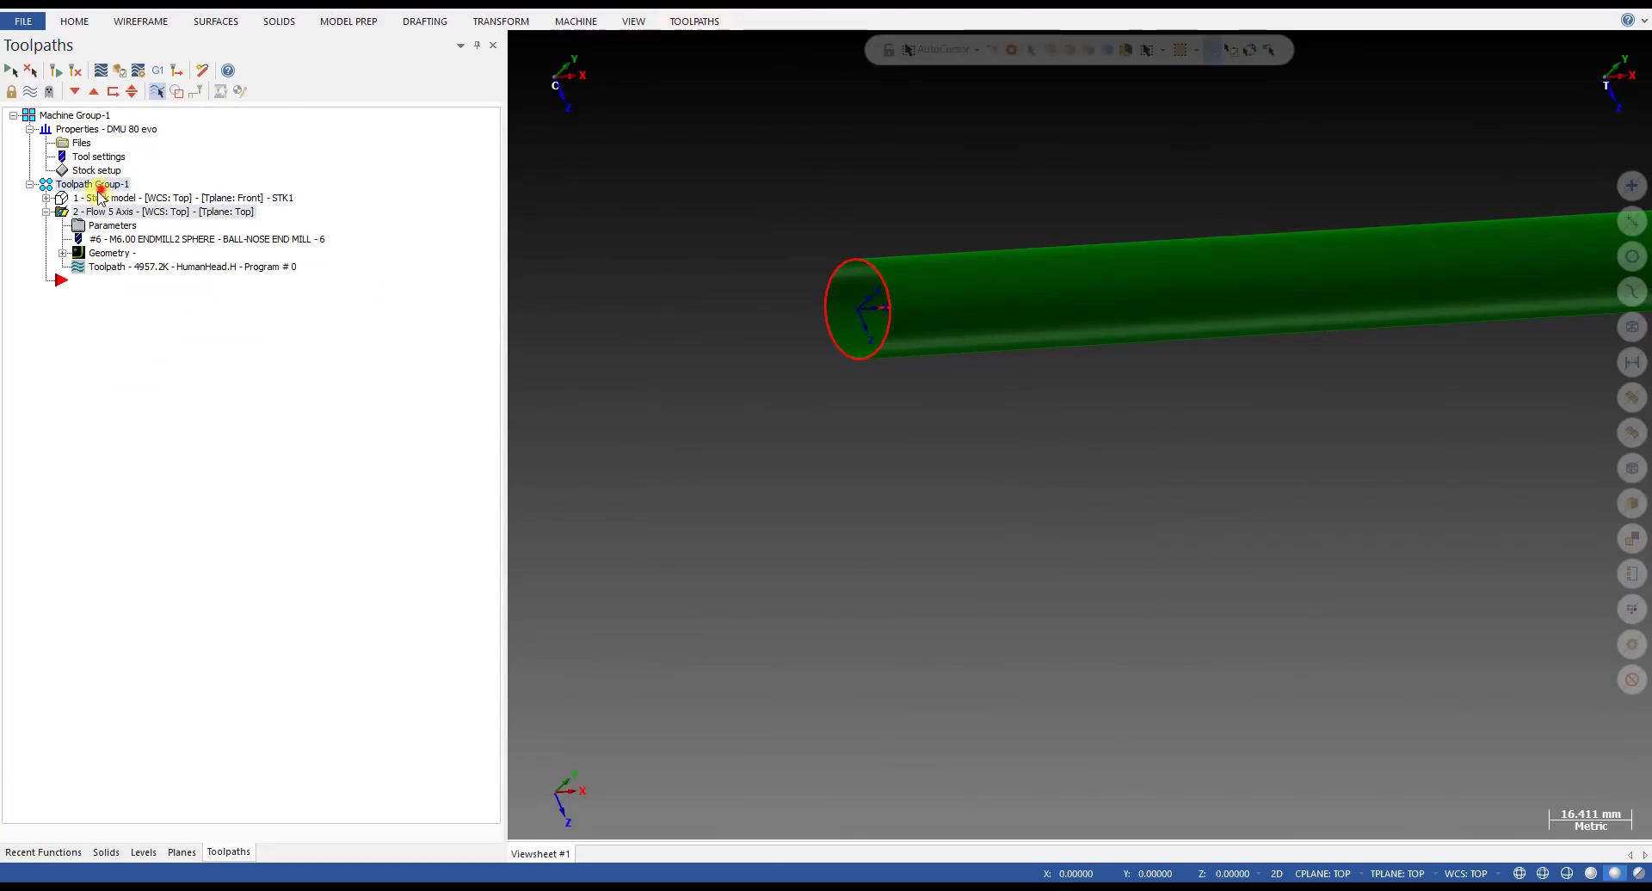
key(Delete)
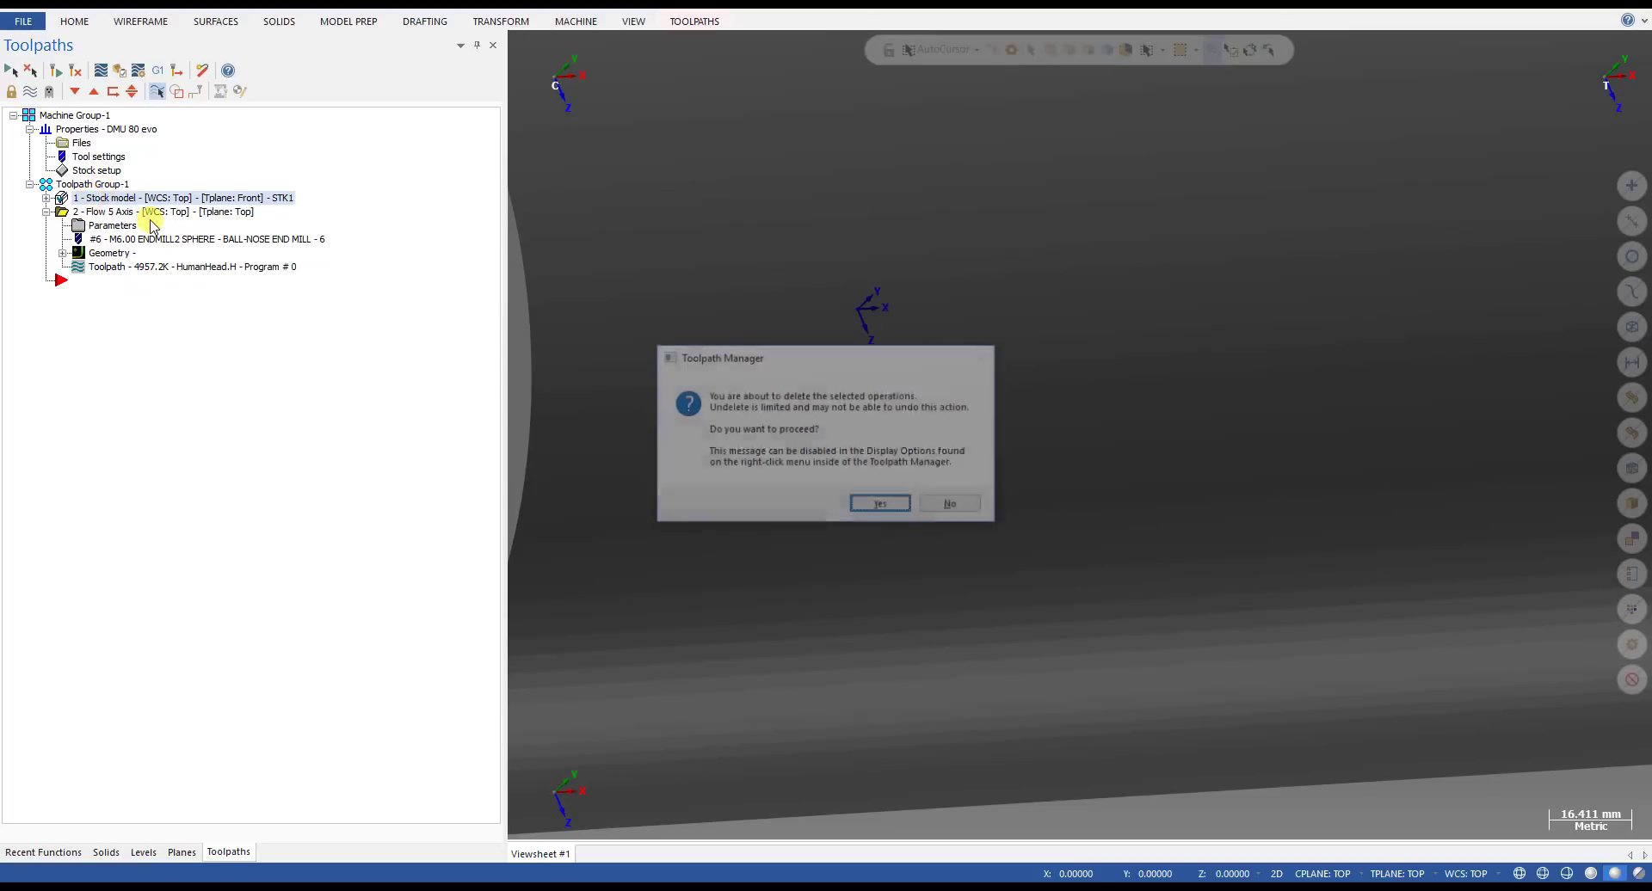
key(Return)
- Display the stock around the green cylinder to inspect it, and hide the stock again
scroll(679, 276, down, 4)
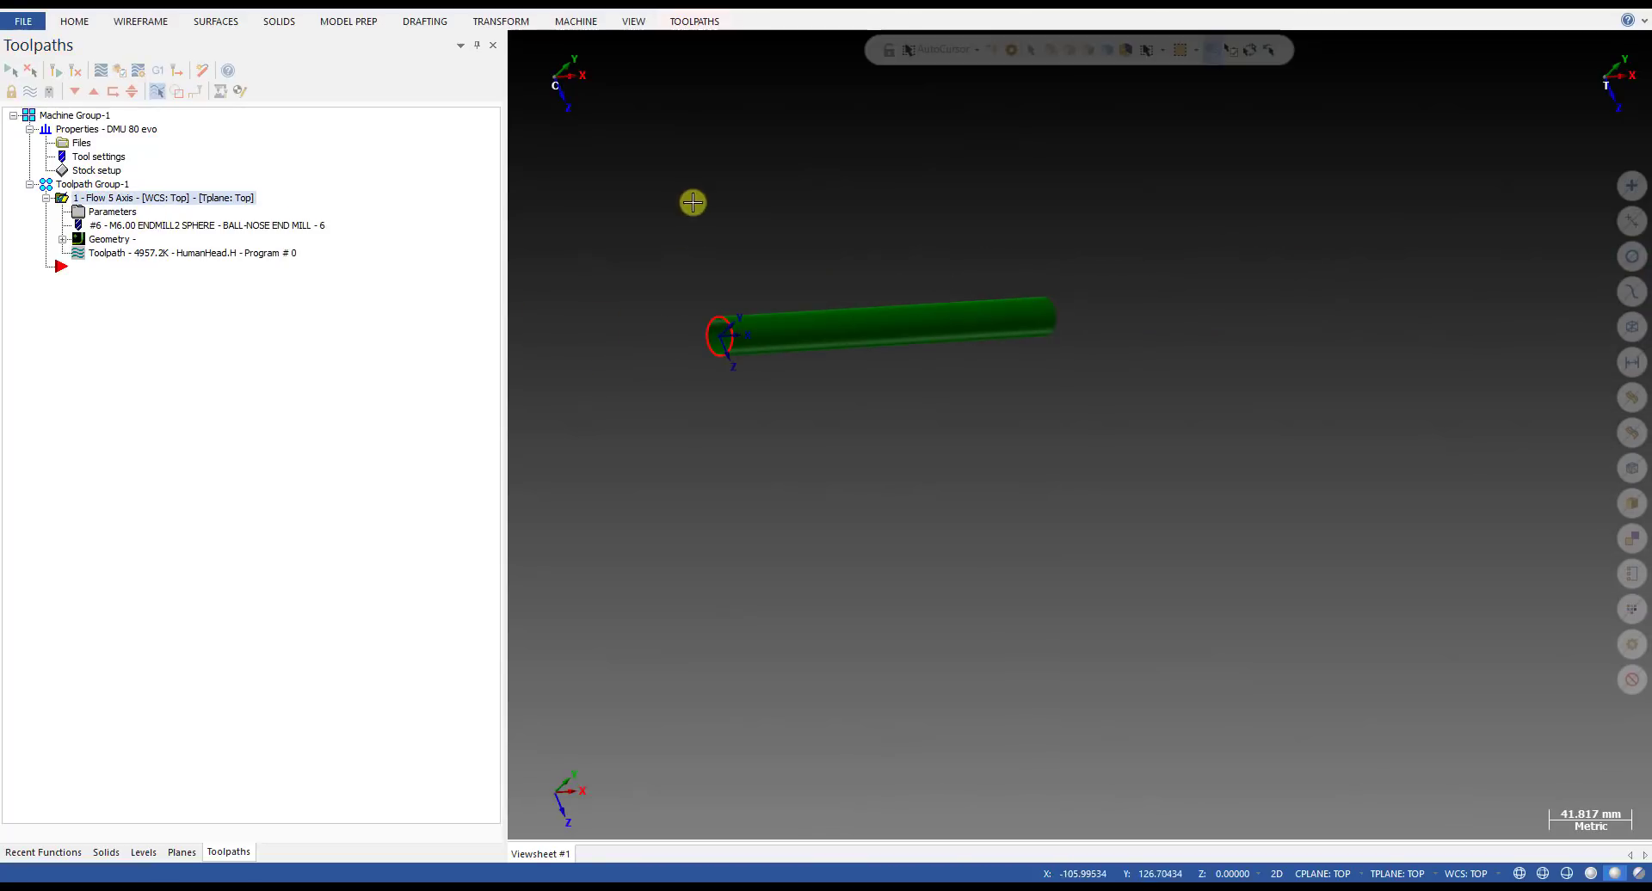
right_click(693, 213)
click(762, 213)
middle_drag(843, 297, 802, 315)
right_click(617, 78)
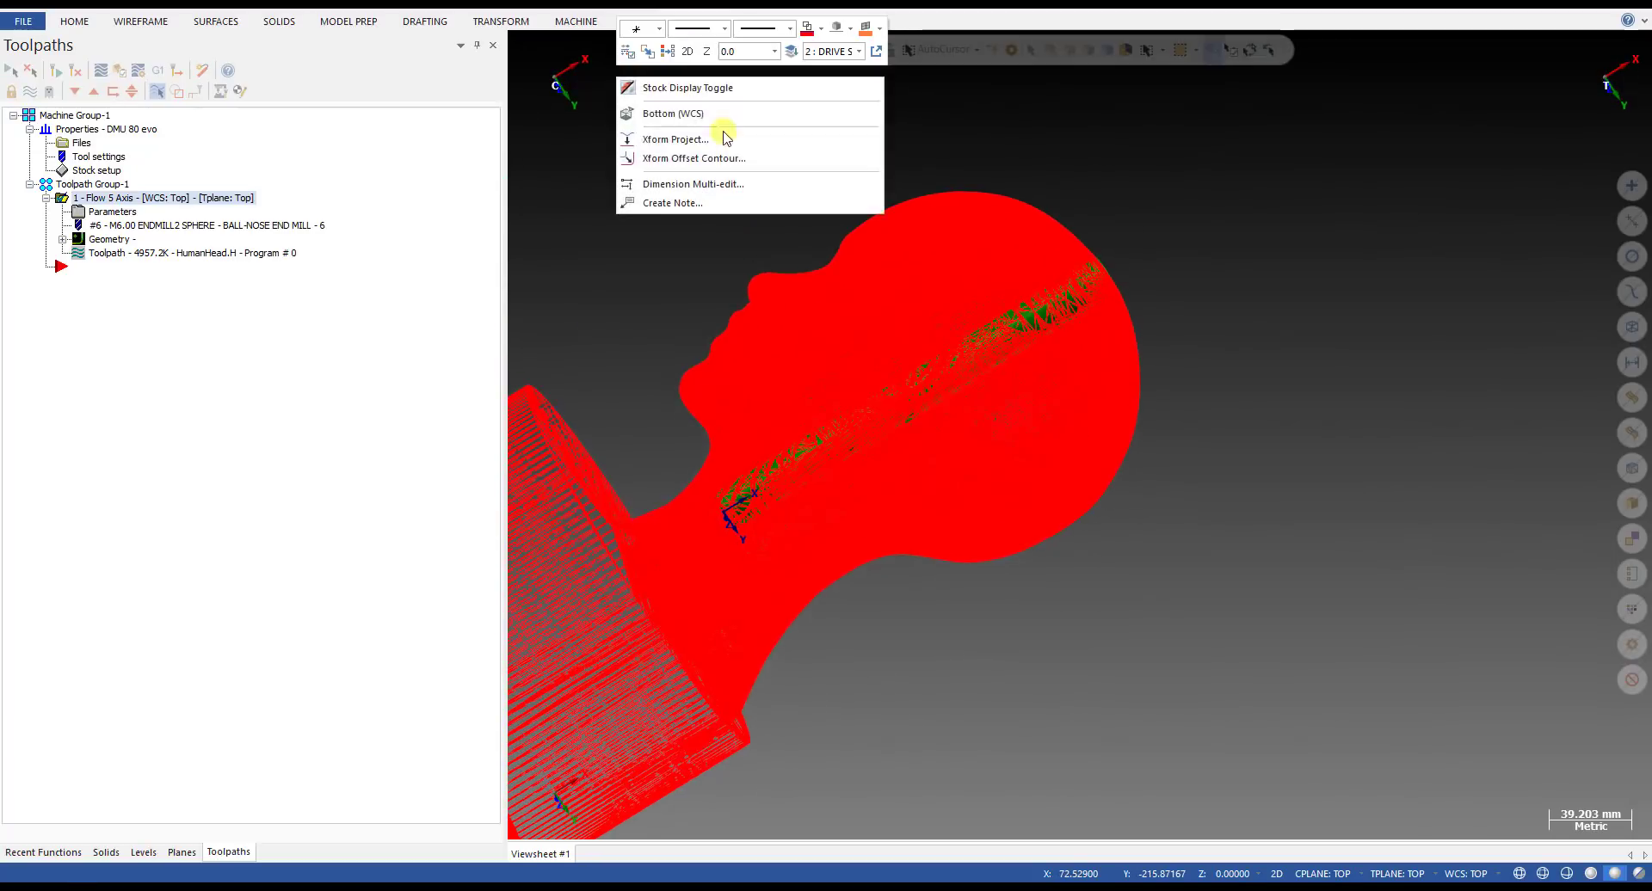
click(689, 86)
scroll(914, 315, down, 3)
middle_drag(915, 315, 885, 246)
scroll(913, 351, up, 4)
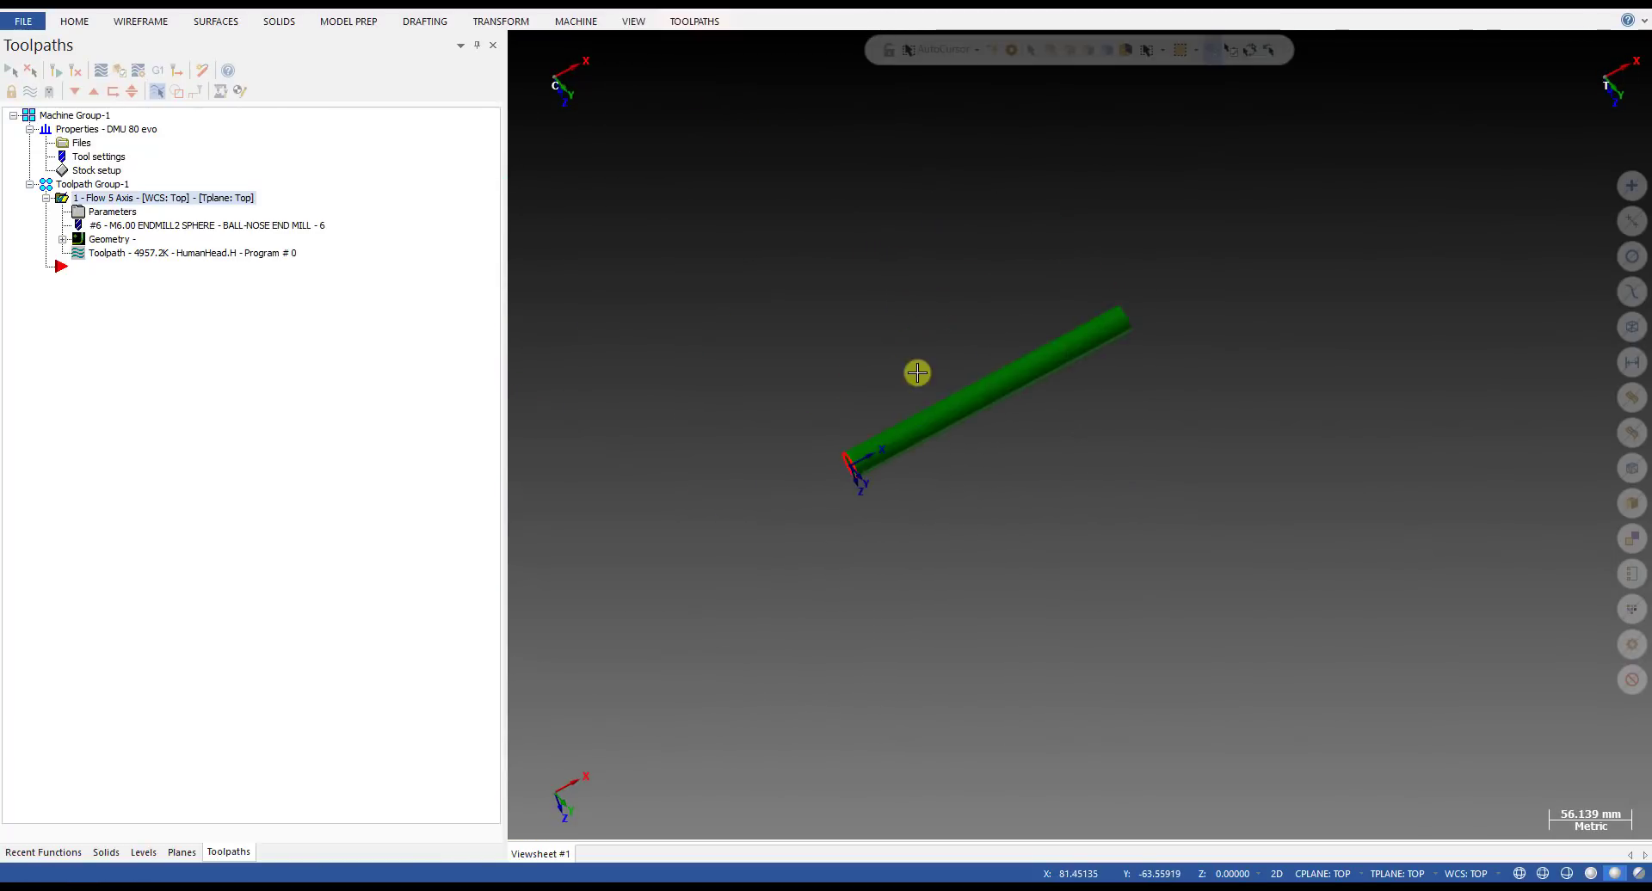
- Backplot the first part of the Flow toolpath on the cylinder in top view and check the tool and holder
key(alt+1)
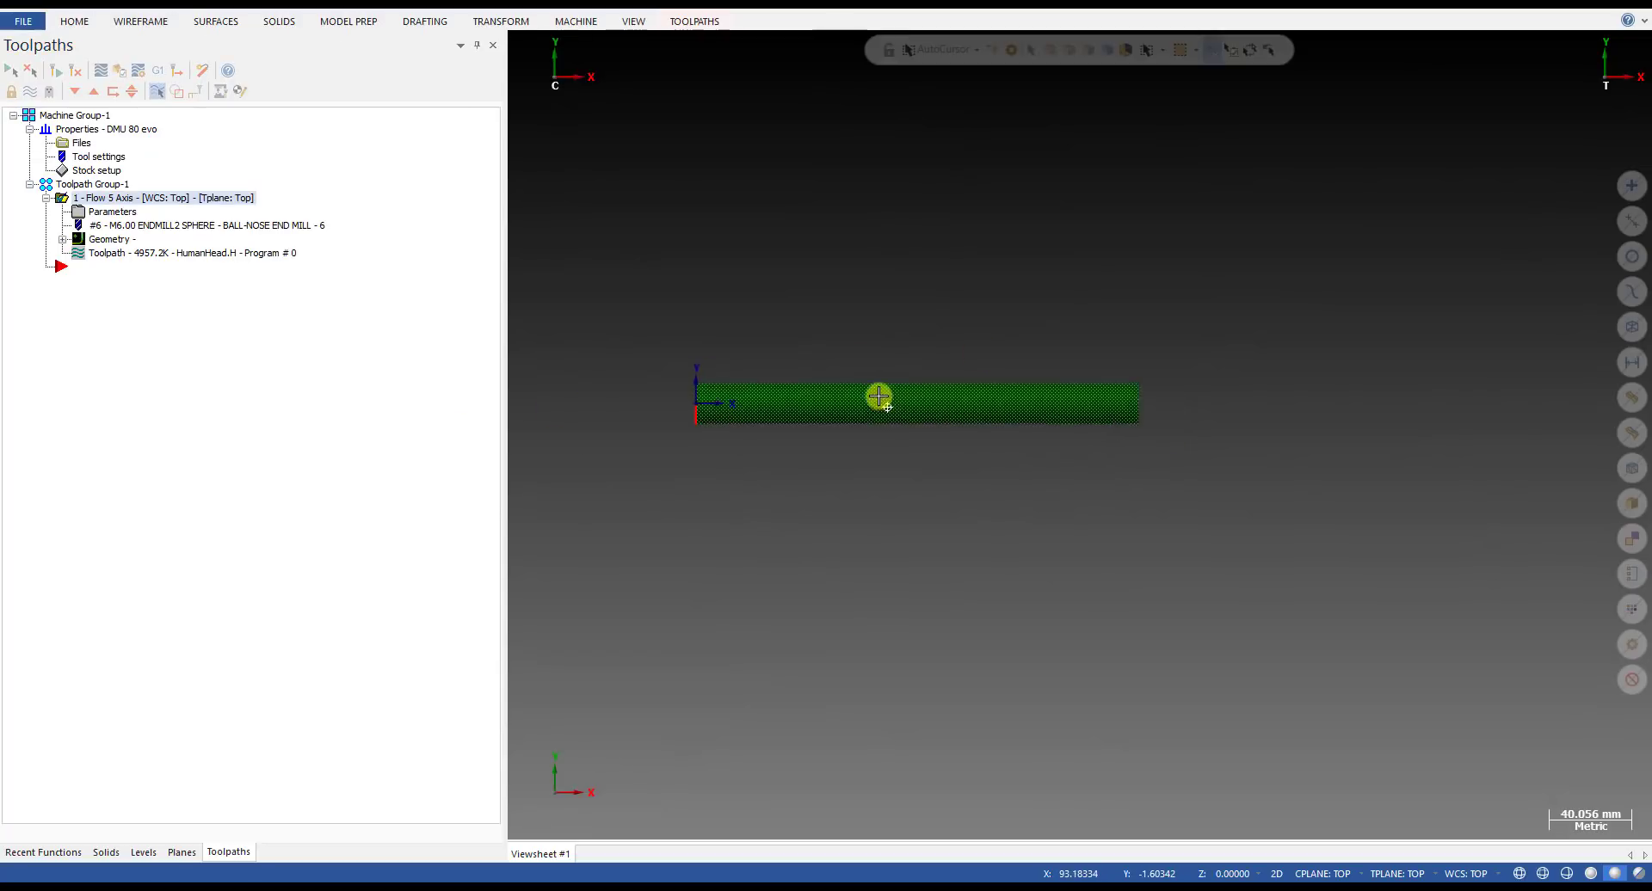
click(126, 256)
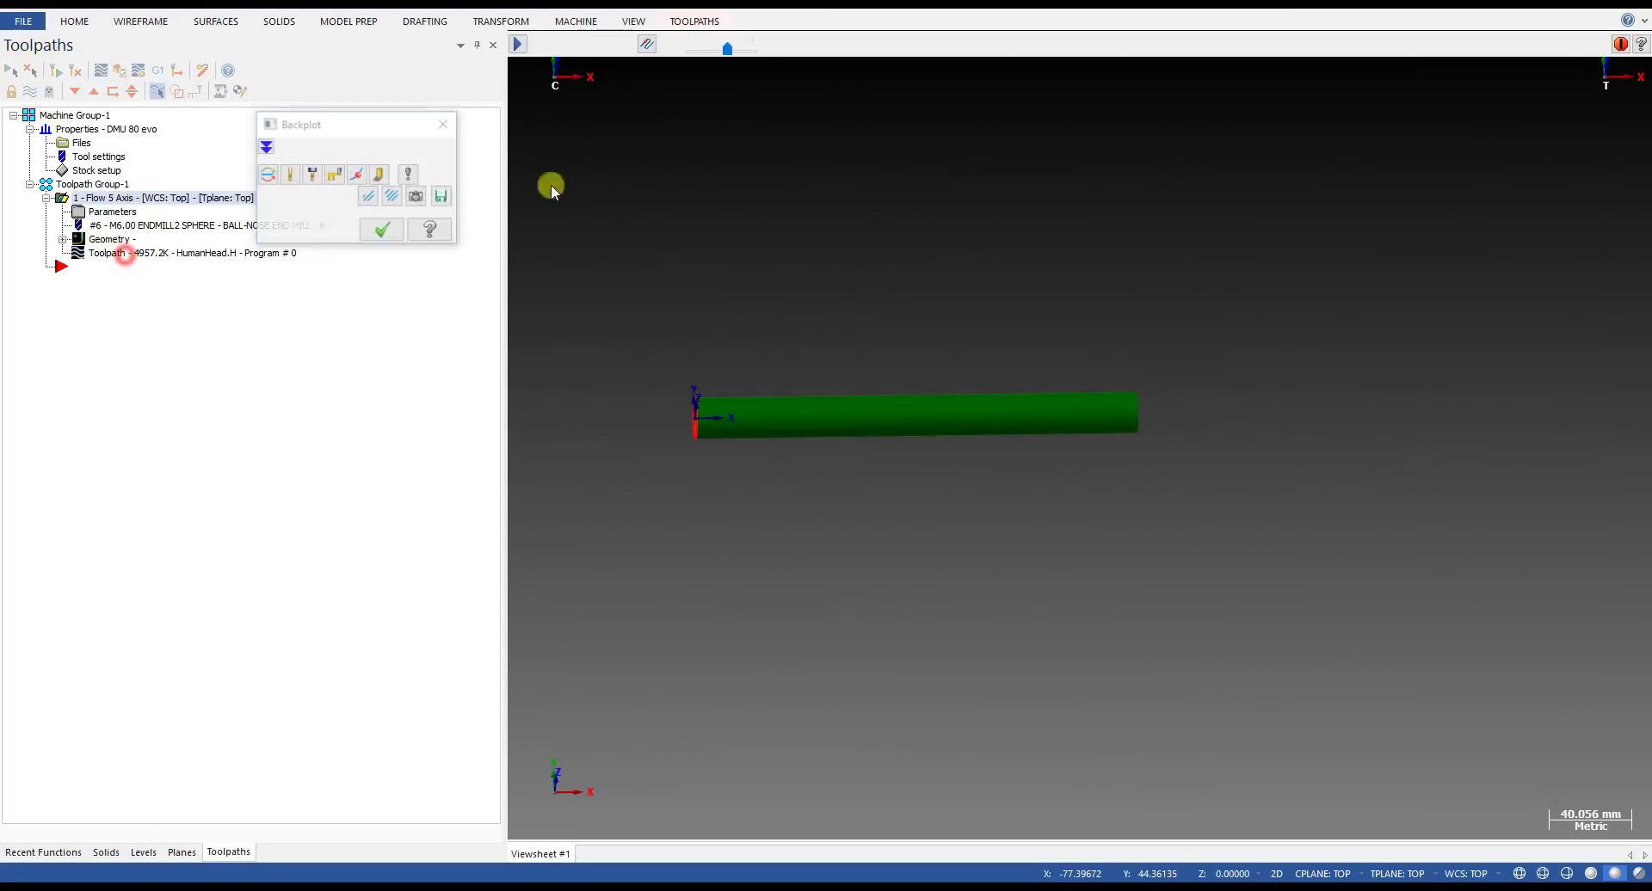
drag(775, 49, 970, 99)
scroll(870, 373, up, 1)
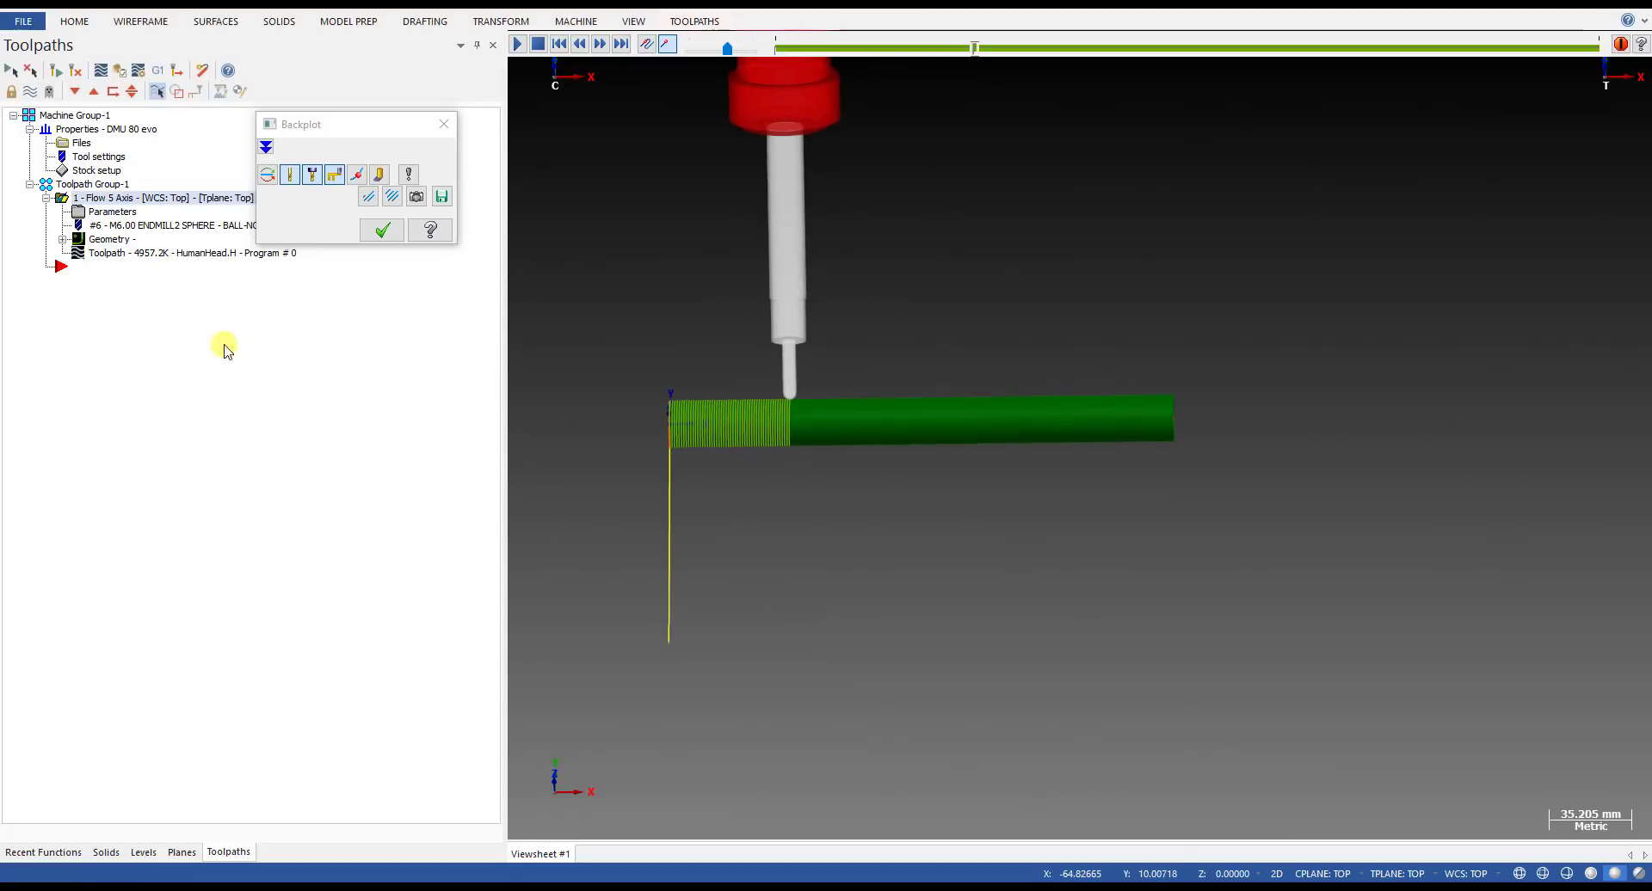
key(Escape)
- Select the second BALL-NOSE END MILL - 6 in the Flow toolpath's tool list, accept the parameters and regenerate the operation
click(127, 213)
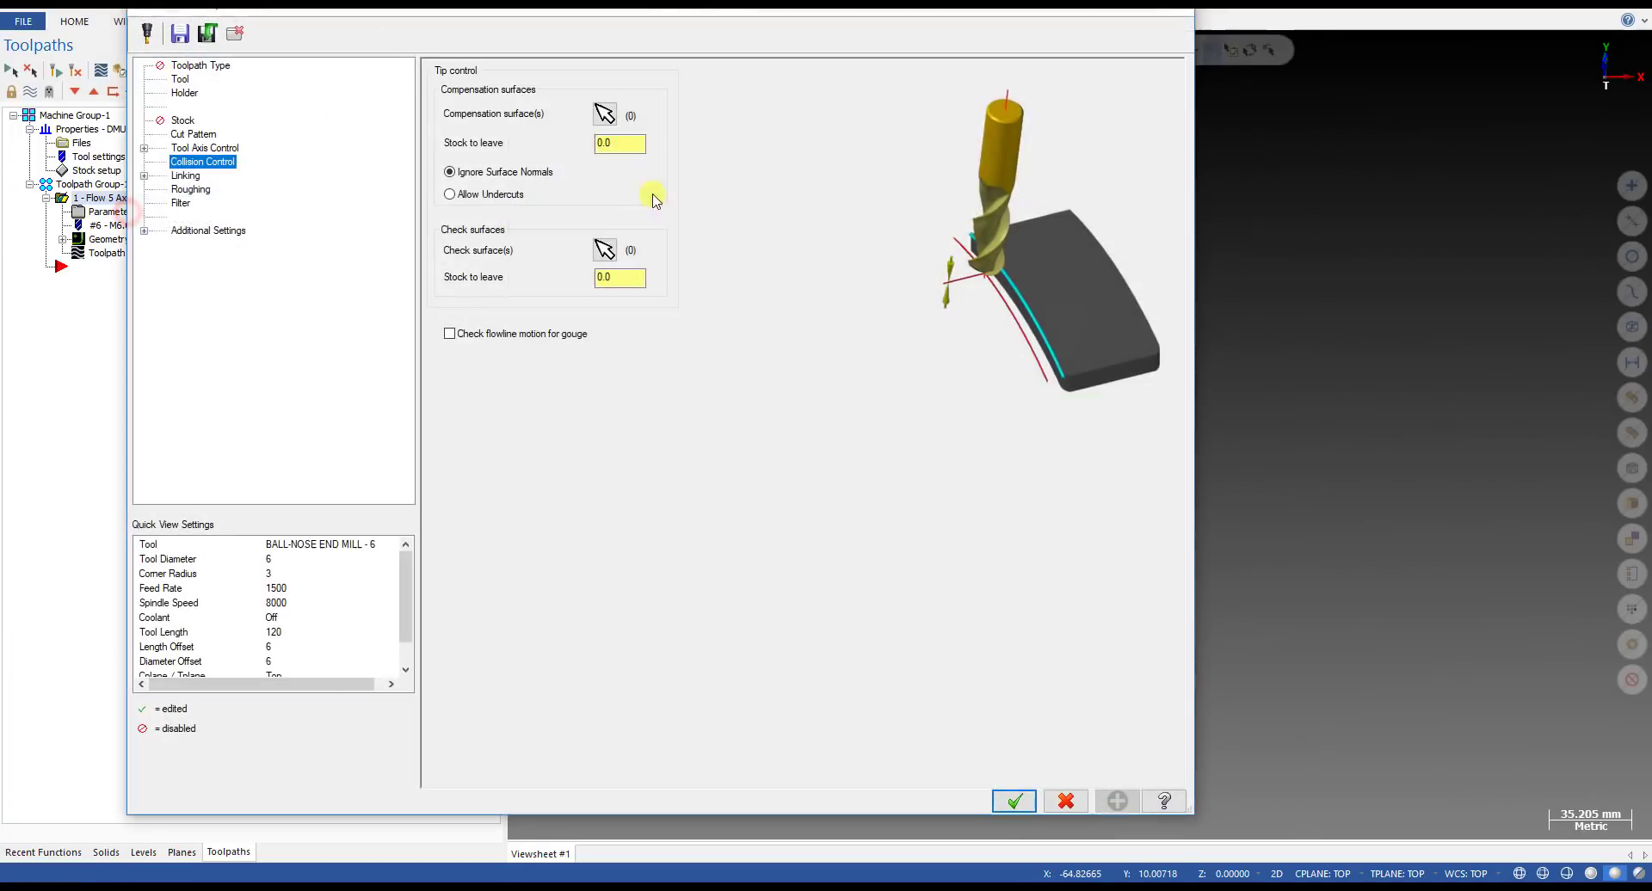
click(179, 80)
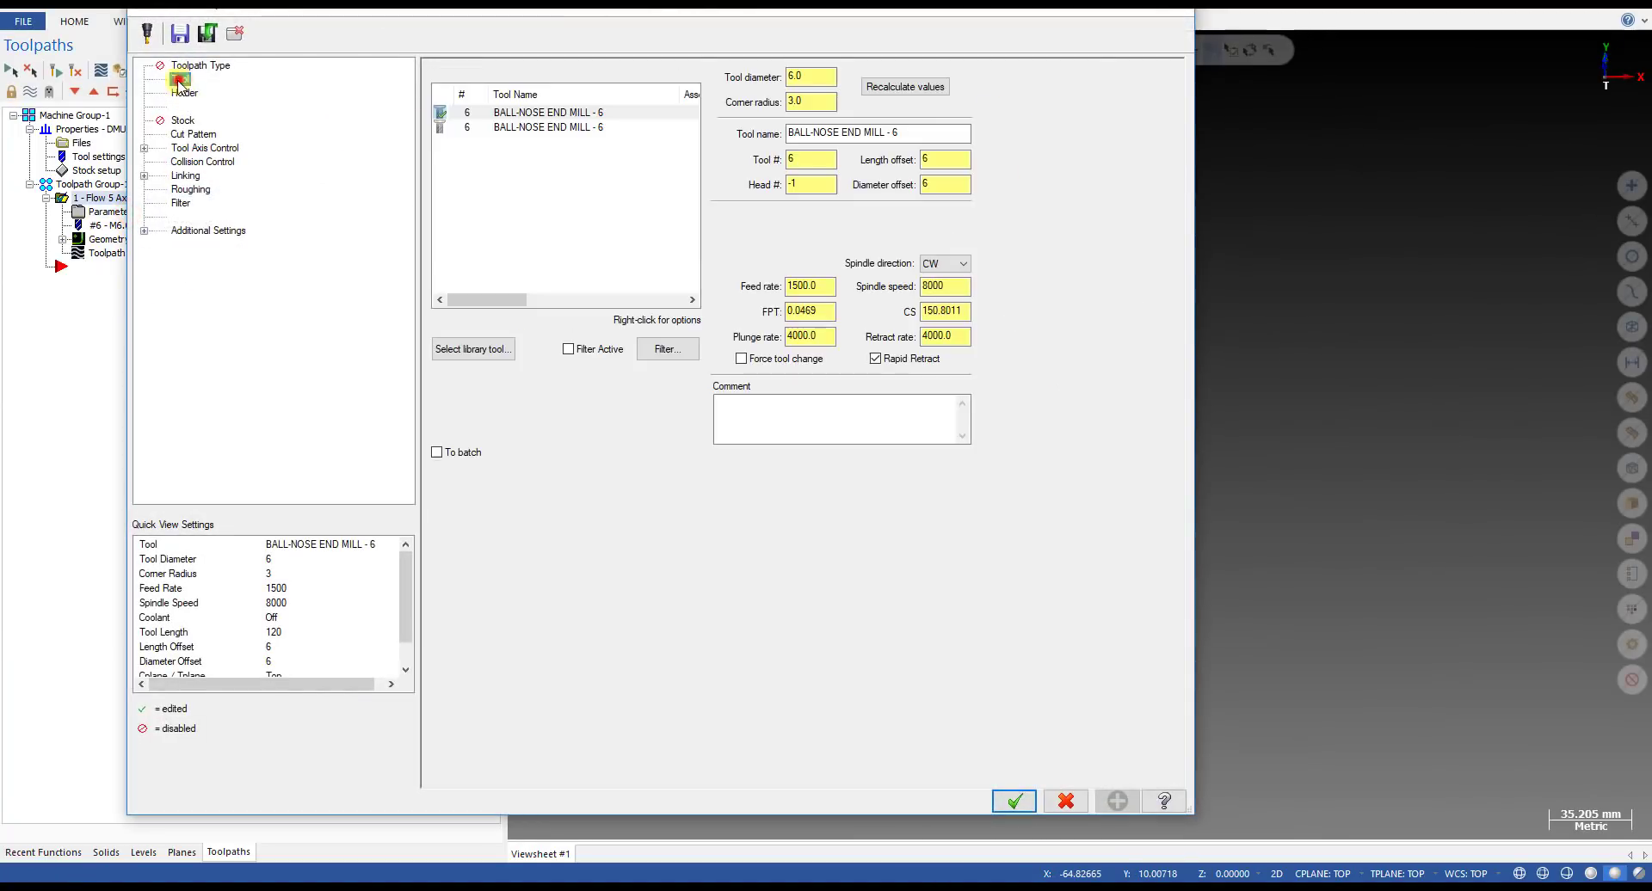
click(534, 129)
double_click(543, 129)
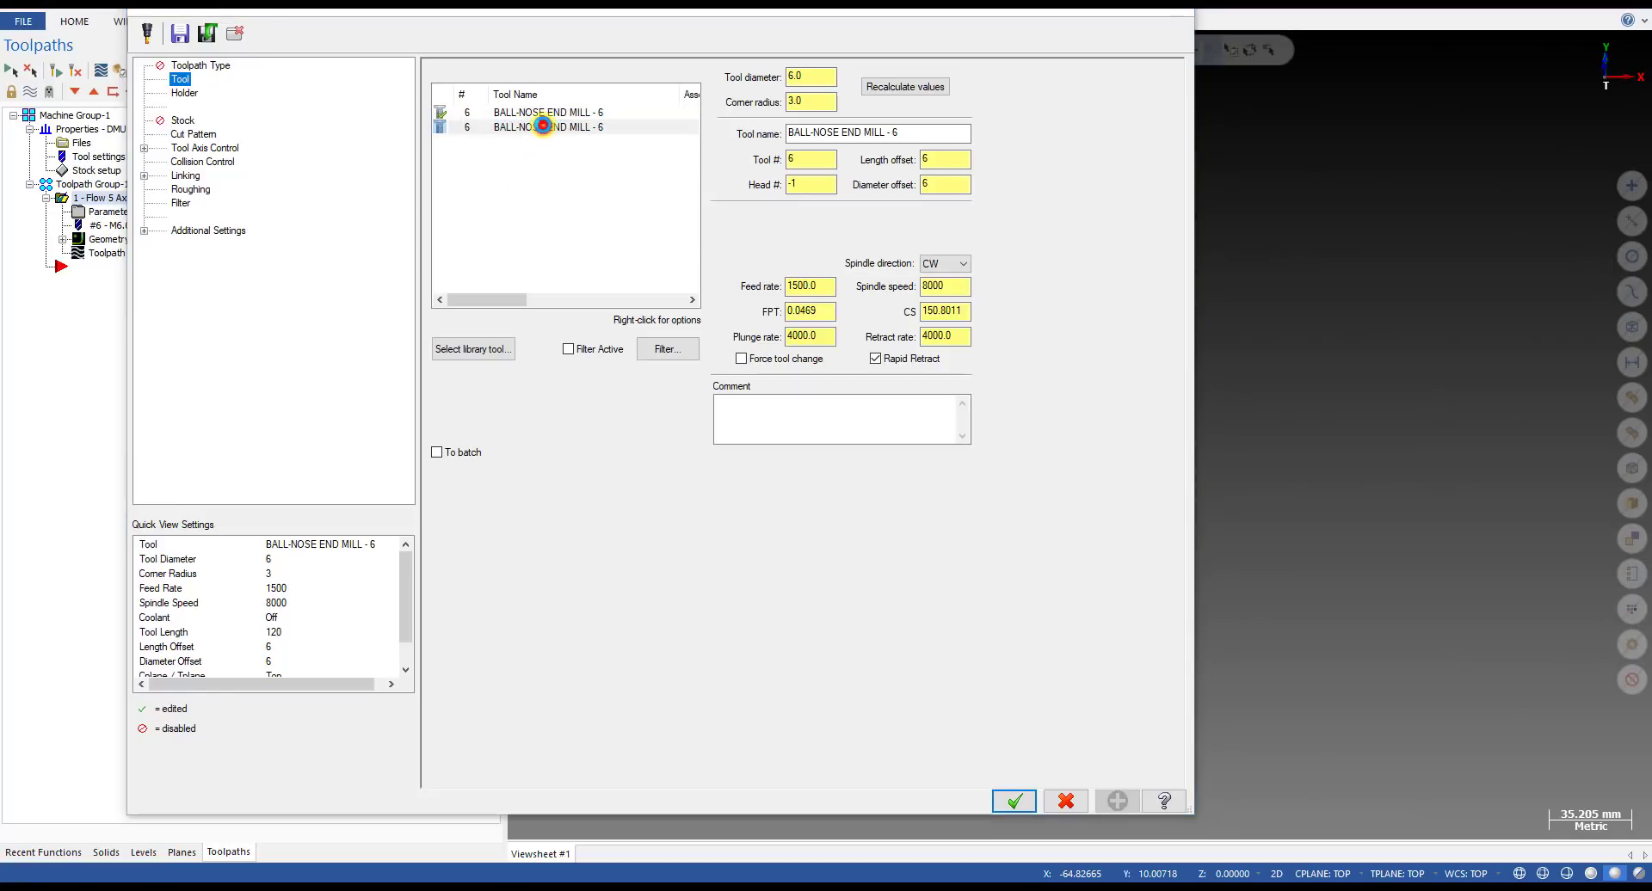
key(Escape)
click(1066, 801)
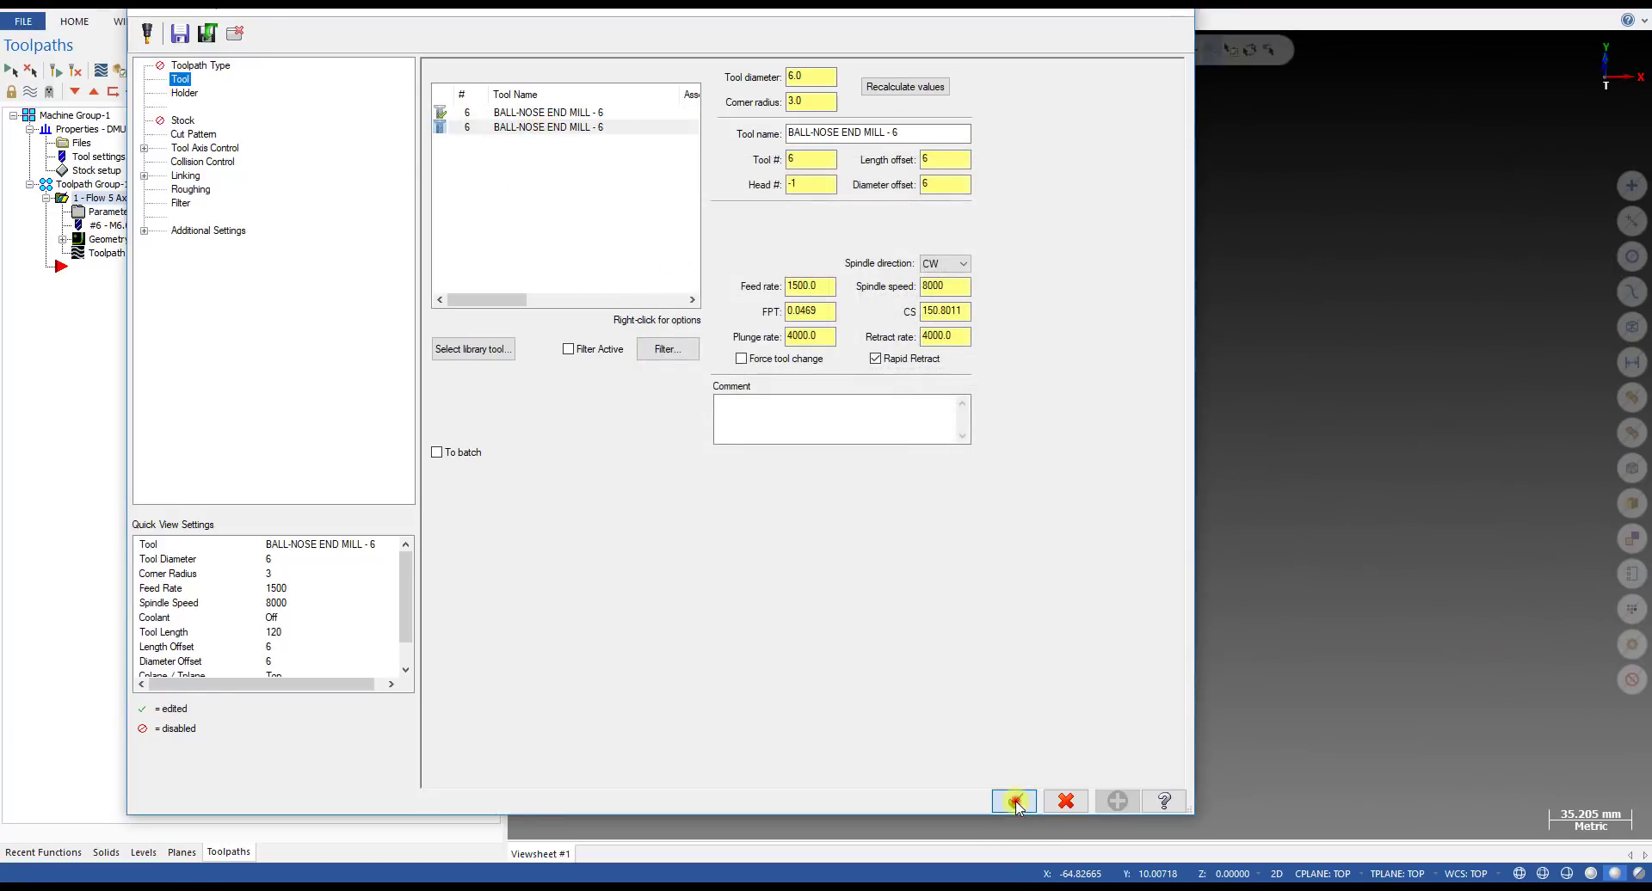
click(52, 71)
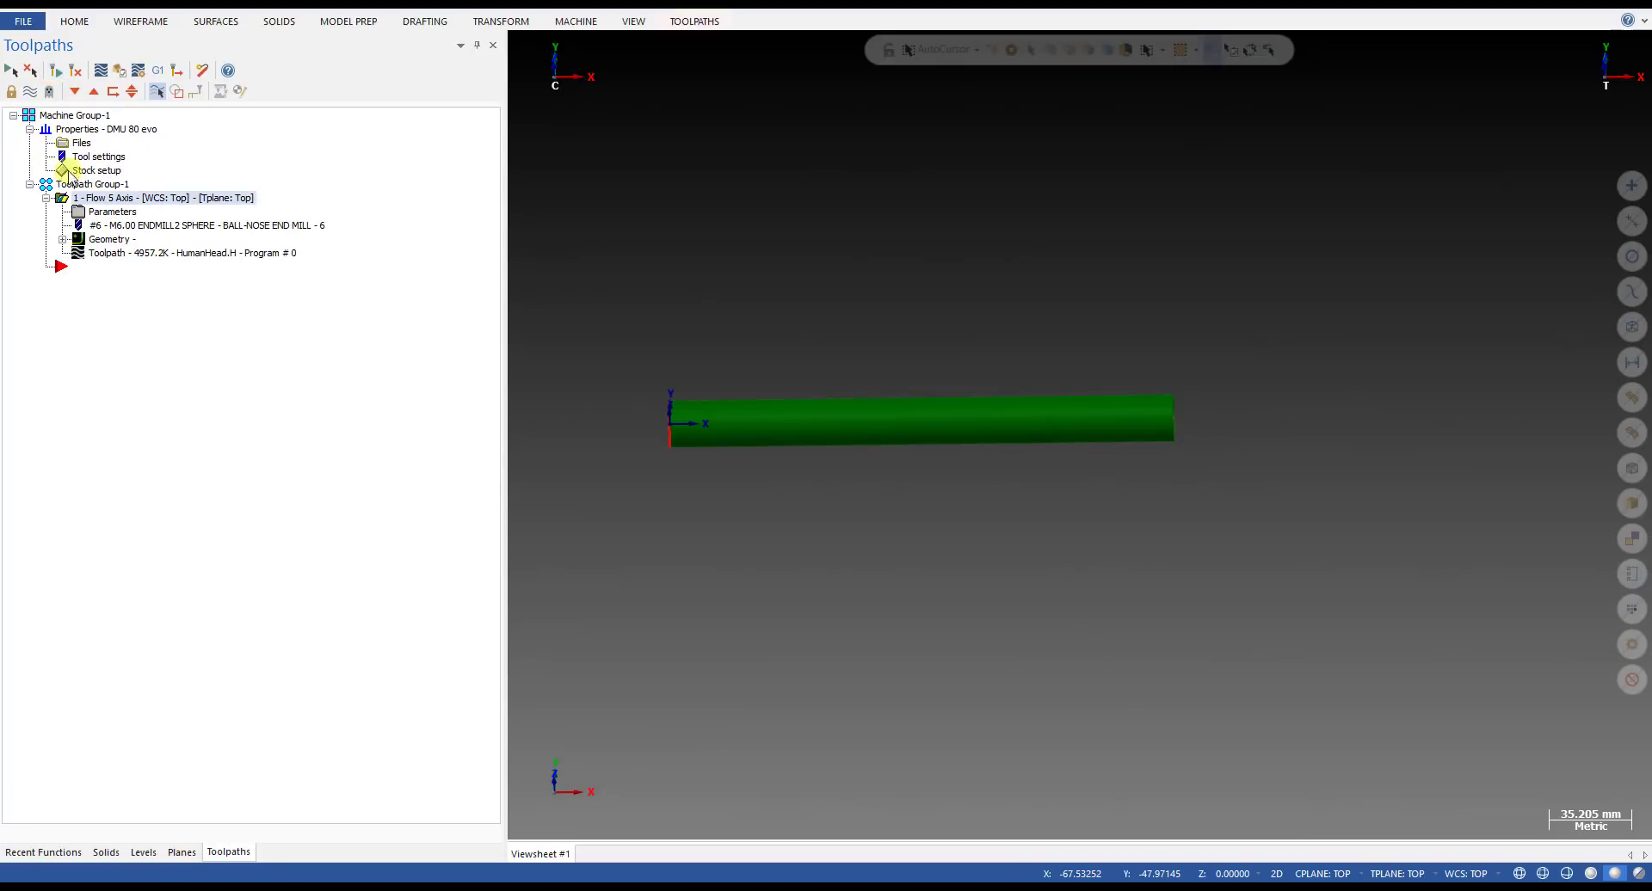
- Backplot the Flow toolpath along the cylinder's full length and inspect the spiral passes and tool orientation
click(133, 252)
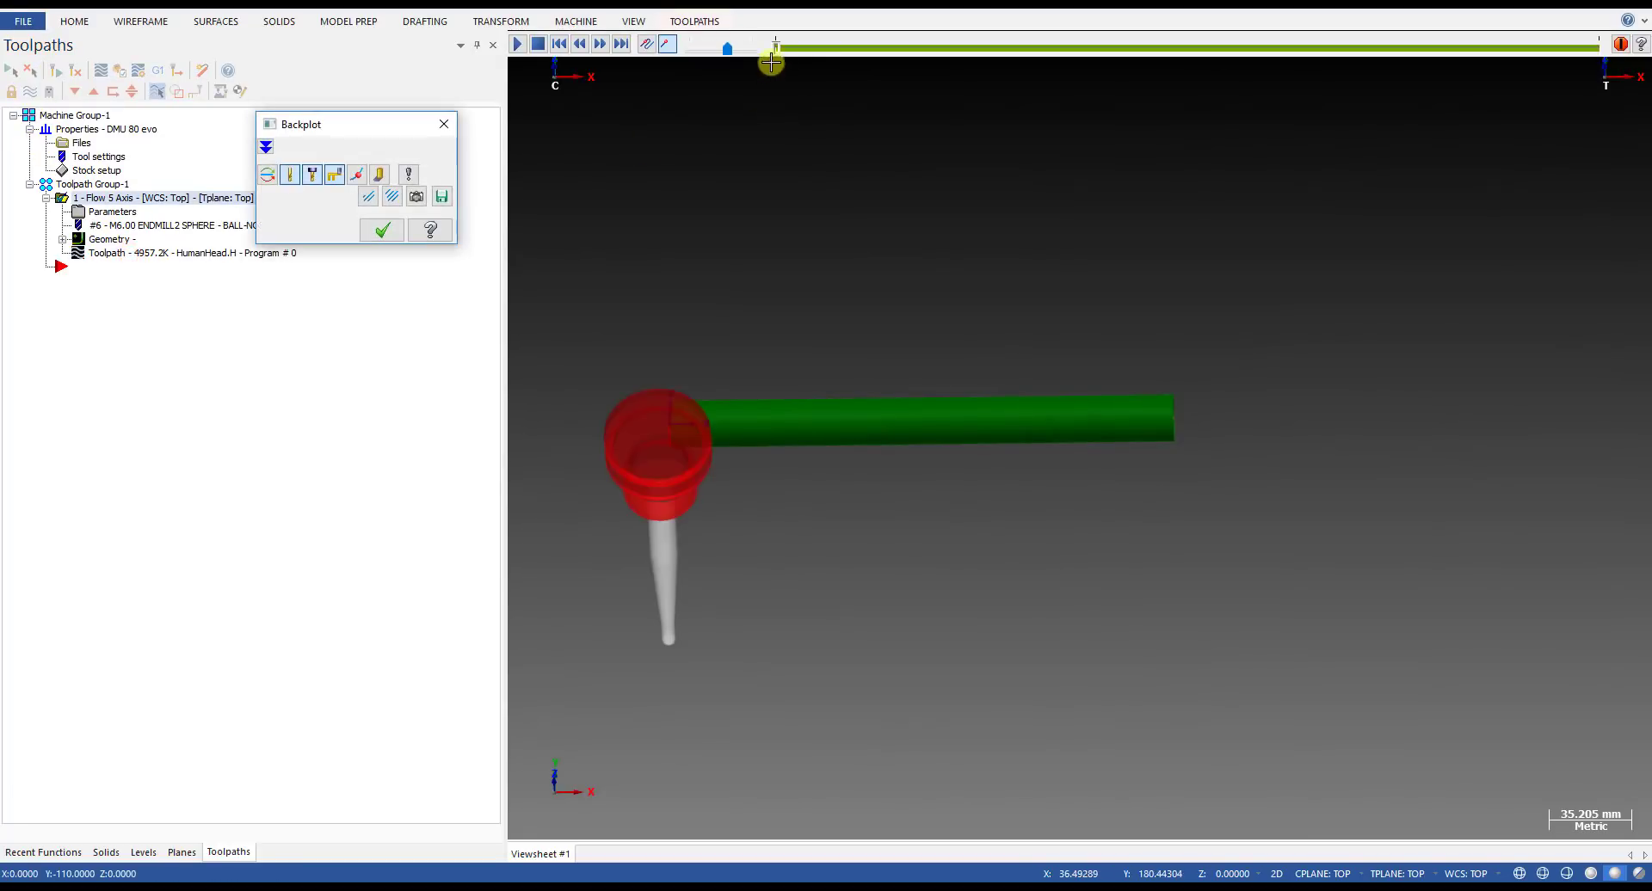
drag(777, 49, 1154, 105)
scroll(999, 364, up, 1)
middle_drag(999, 364, 971, 424)
scroll(912, 387, up, 2)
scroll(906, 372, down, 2)
drag(1156, 50, 1640, 73)
scroll(1056, 395, down, 7)
mouse_move(1079, 434)
middle_down()
mouse_move(902, 464)
mouse_move(944, 468)
middle_up()
key(Escape)
- Make the STL PART level visible and view the drive cylinder inside the head through the open neck
key(alt+1)
scroll(951, 453, up, 2)
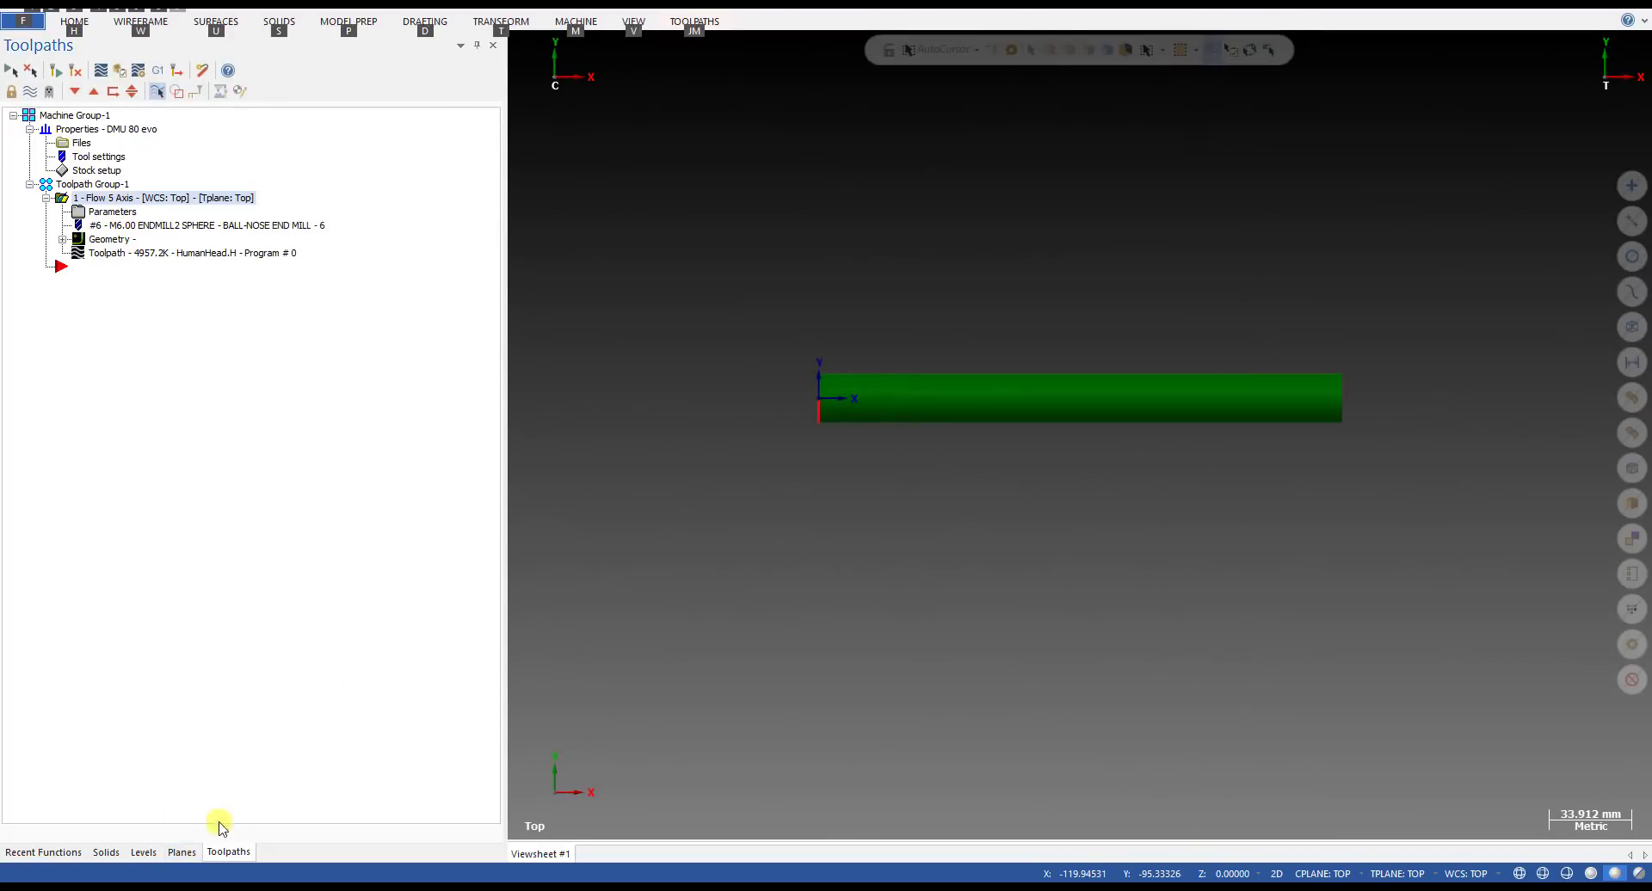
click(144, 851)
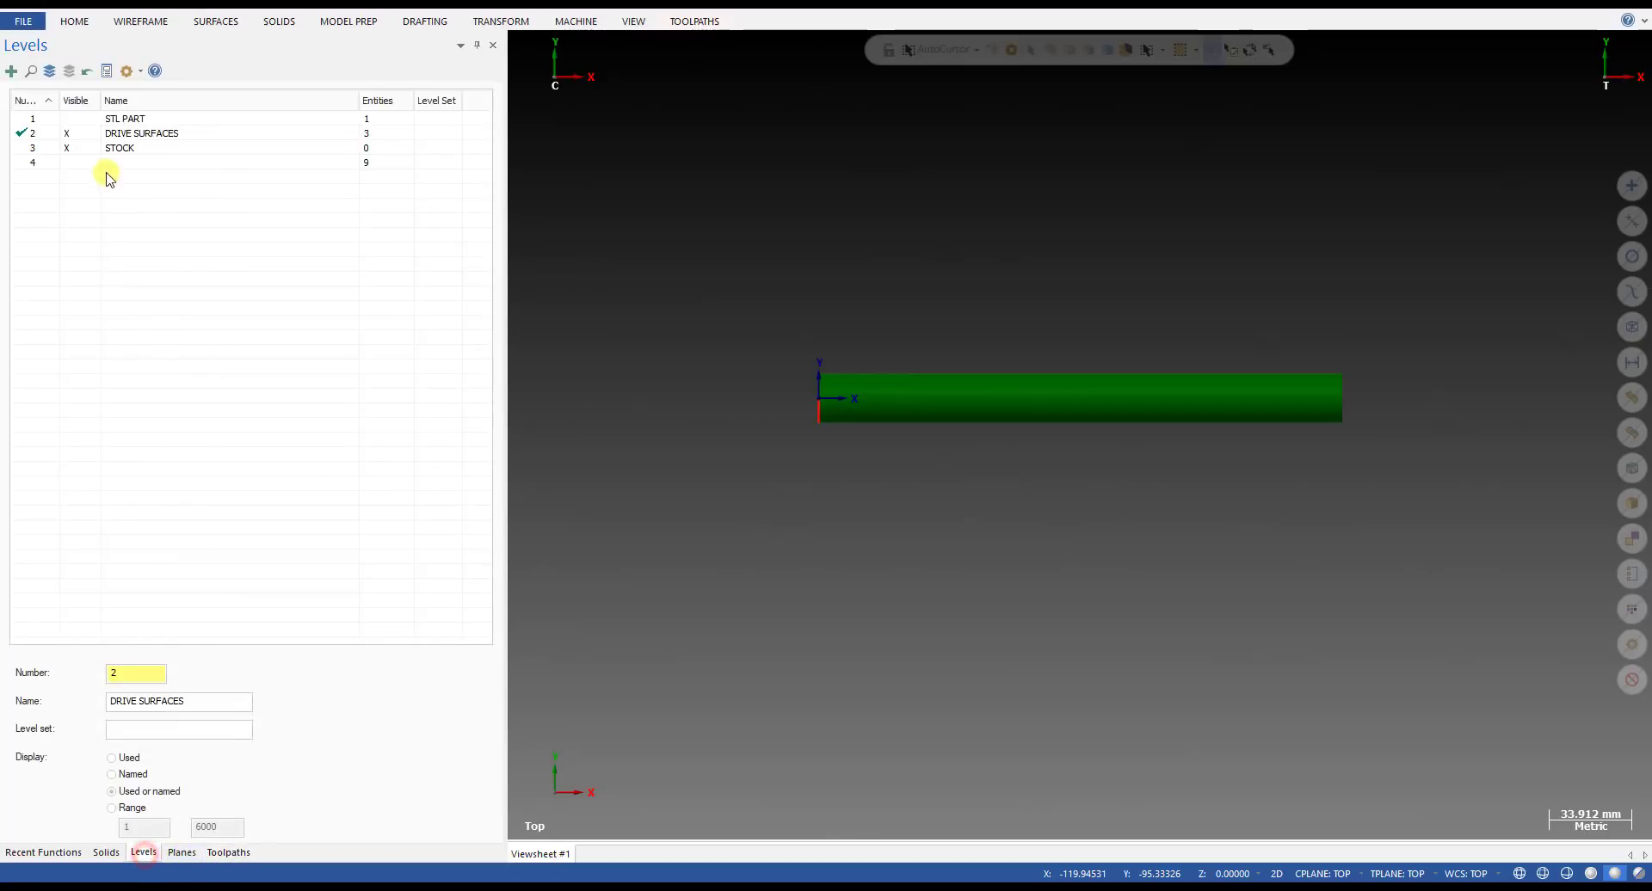
click(86, 123)
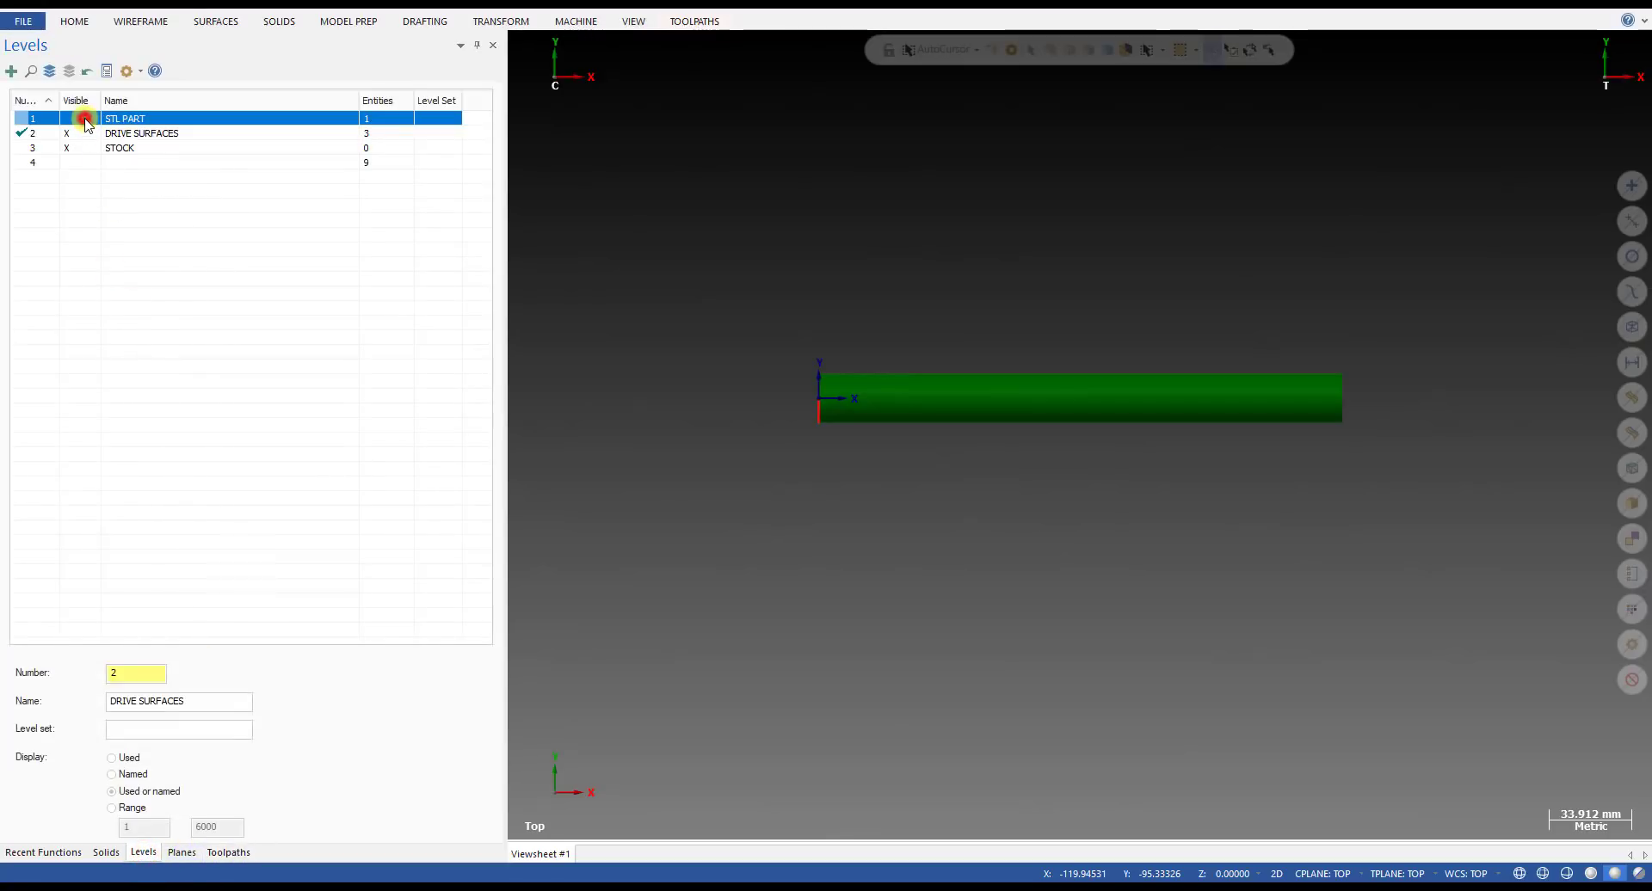
middle_drag(756, 368, 1014, 421)
key(alt+2)
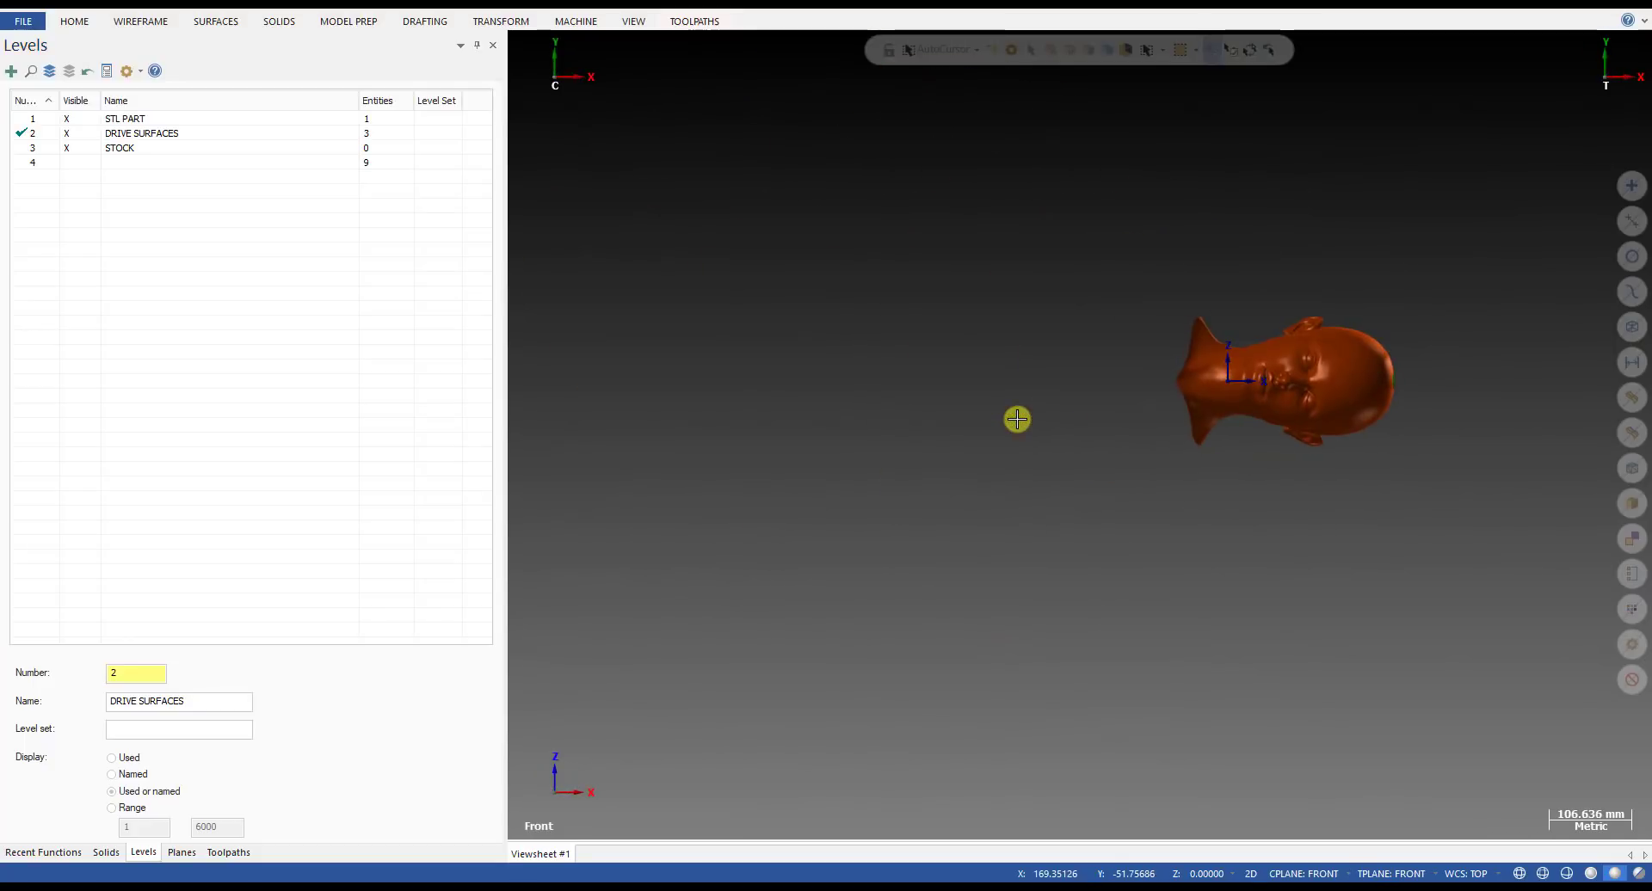
scroll(1402, 370, up, 3)
scroll(985, 417, up, 1)
mouse_move(985, 419)
middle_down()
mouse_move(911, 423)
mouse_move(1324, 457)
mouse_move(1249, 464)
middle_up()
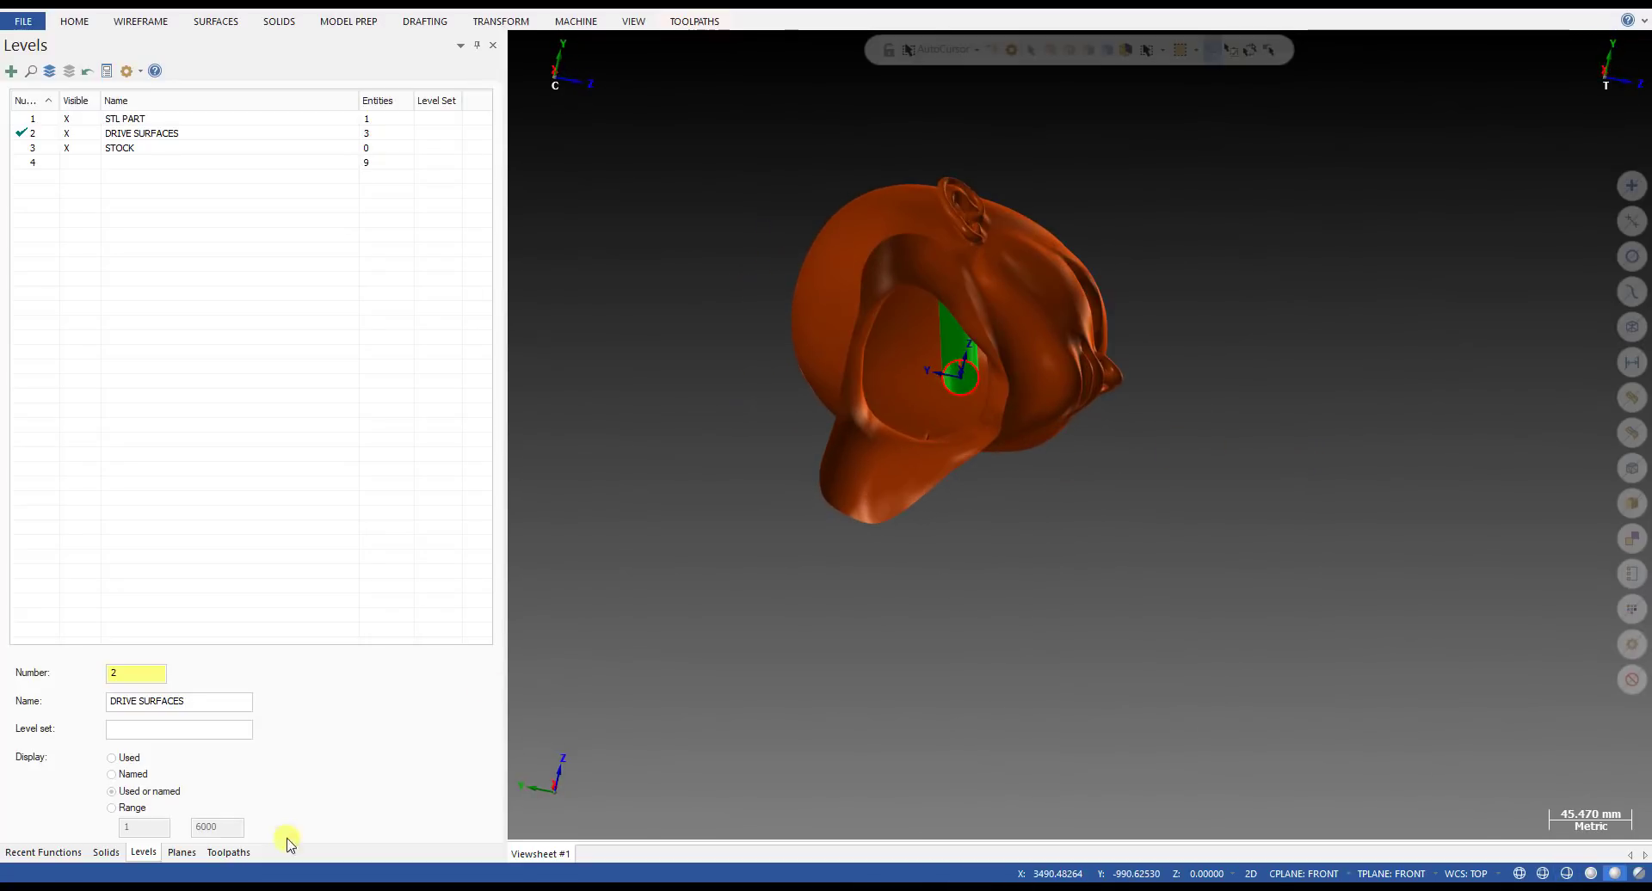
- Open the flow parameters in the Flow toolpath's cut pattern and examine the cut direction previewed on the cylinder
click(228, 851)
click(124, 215)
click(191, 135)
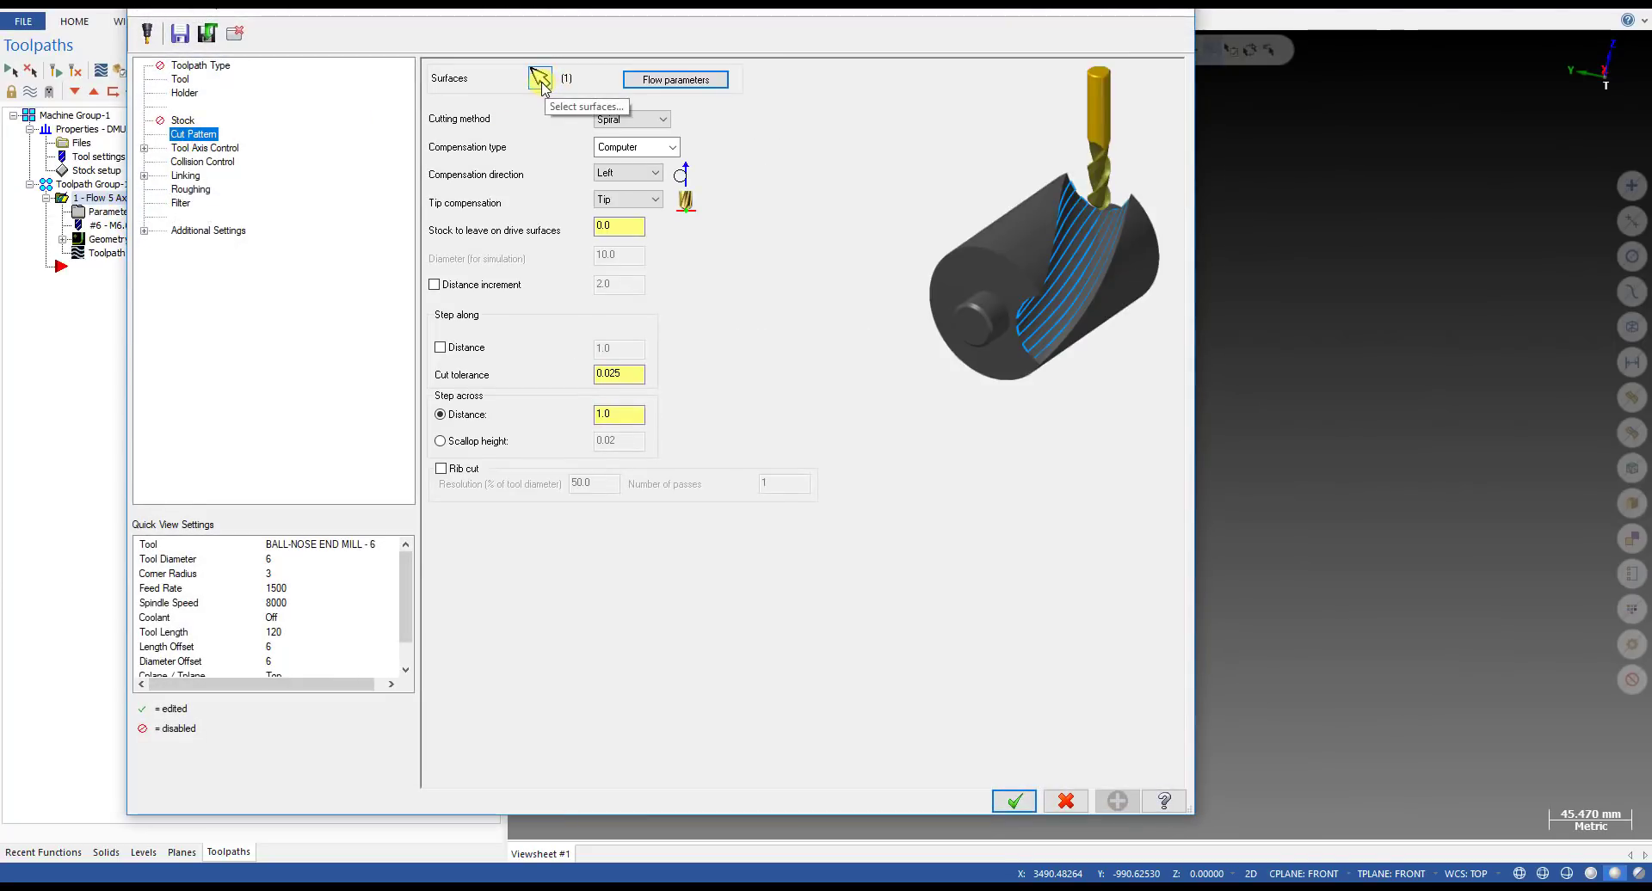
drag(609, 13, 761, 490)
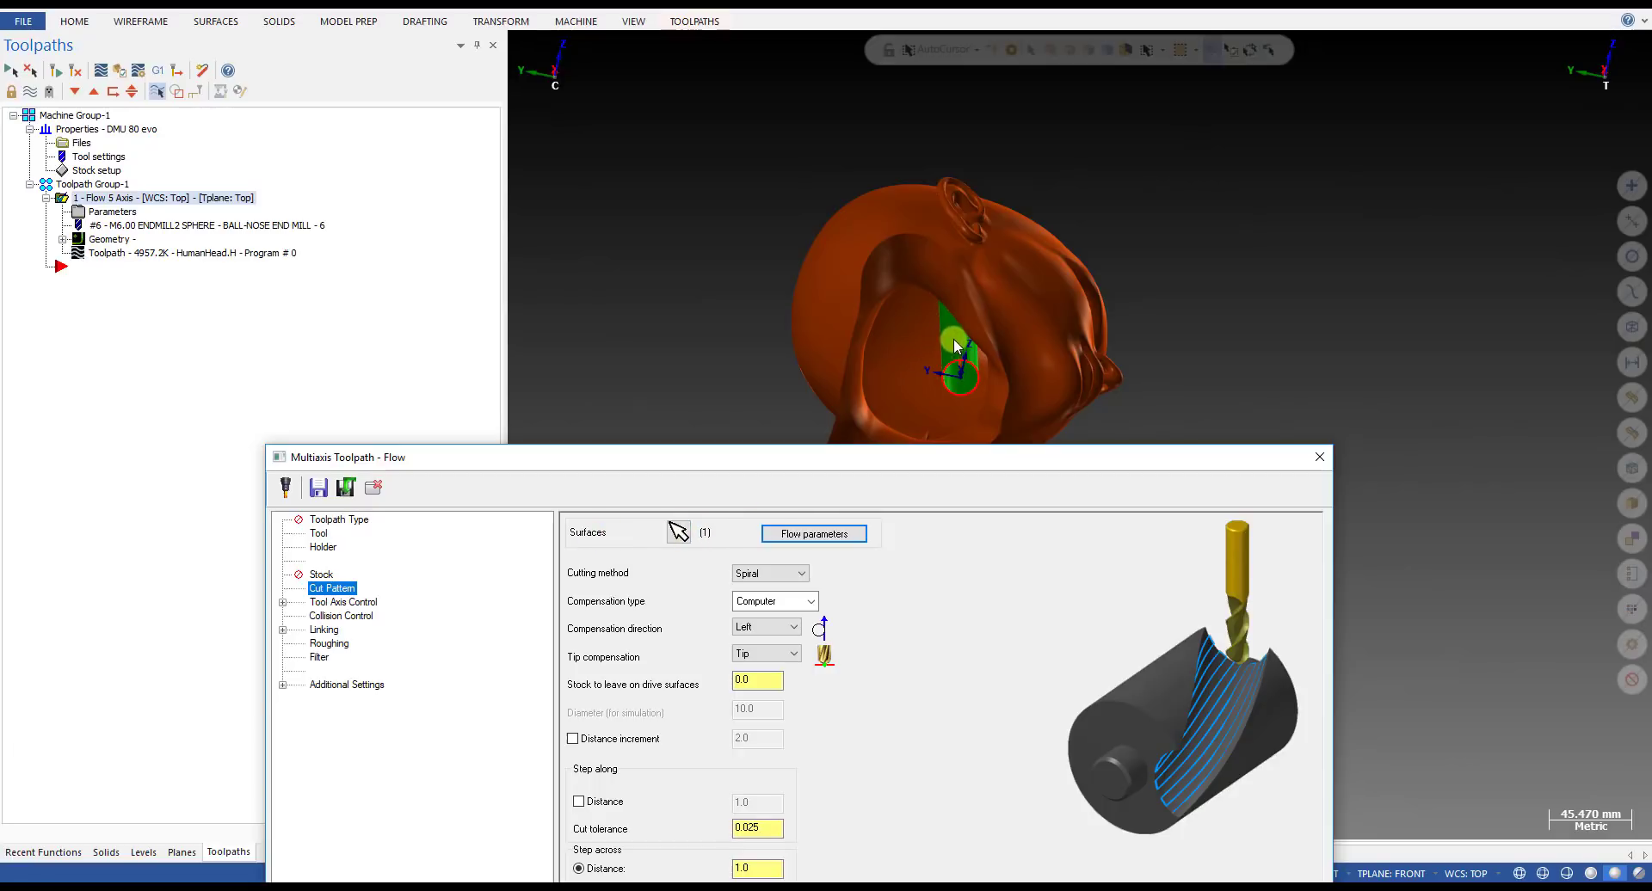
click(820, 532)
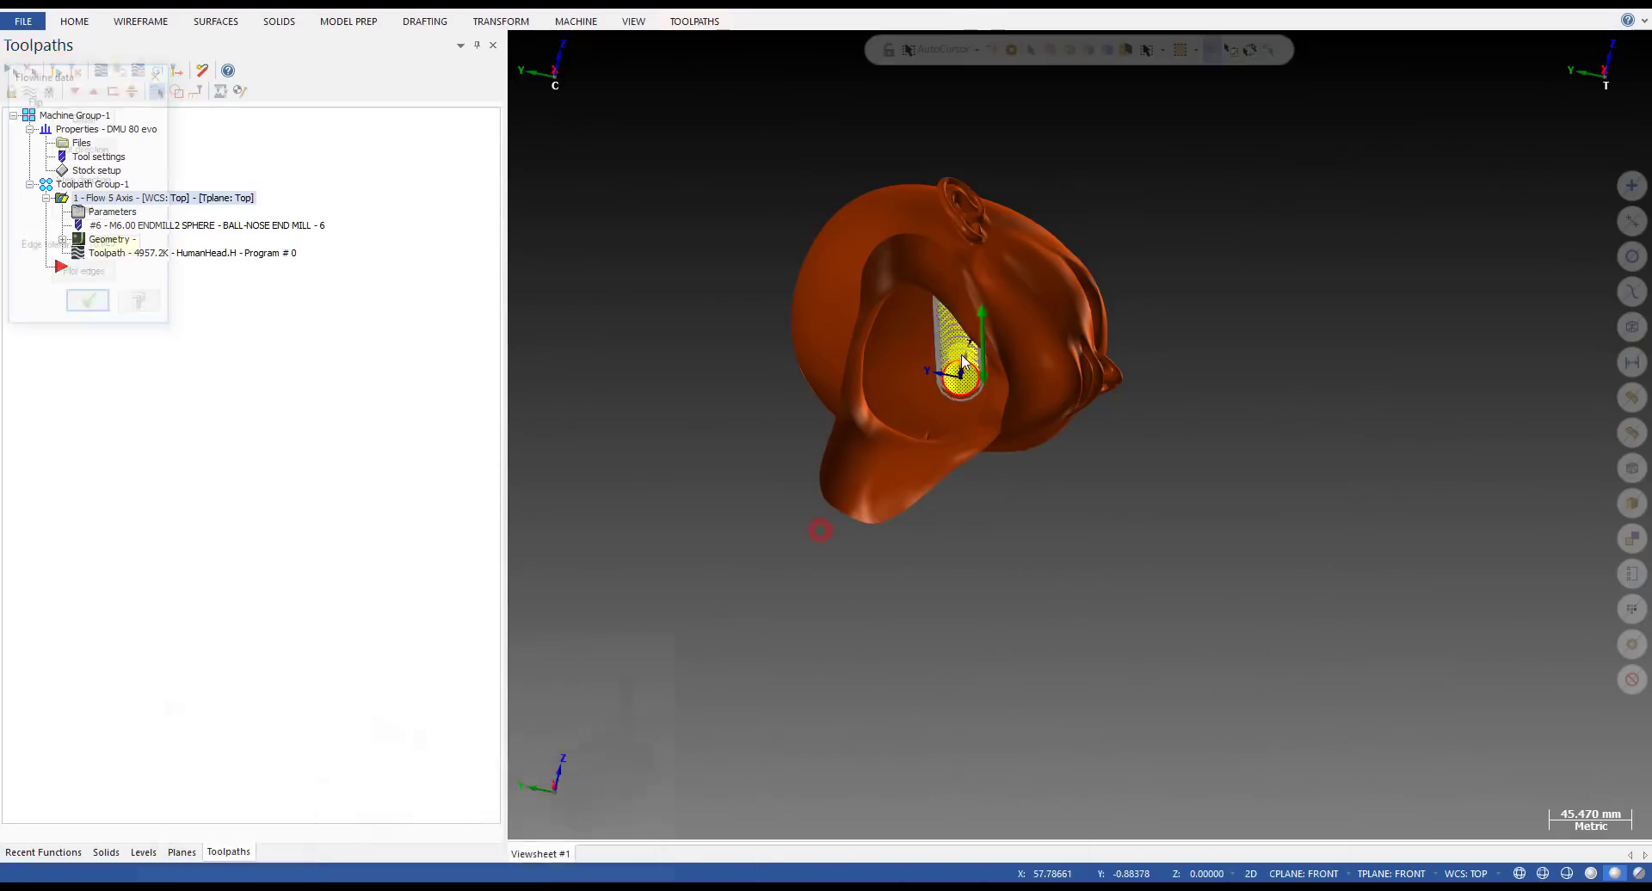
mouse_move(997, 358)
middle_down()
mouse_move(1088, 355)
mouse_move(1014, 344)
mouse_move(921, 380)
mouse_move(1015, 372)
middle_up()
scroll(1012, 346, up, 3)
scroll(1023, 383, up, 1)
scroll(1014, 374, down, 4)
mouse_move(783, 428)
middle_down()
mouse_move(891, 439)
mouse_move(803, 416)
middle_up()
click(89, 306)
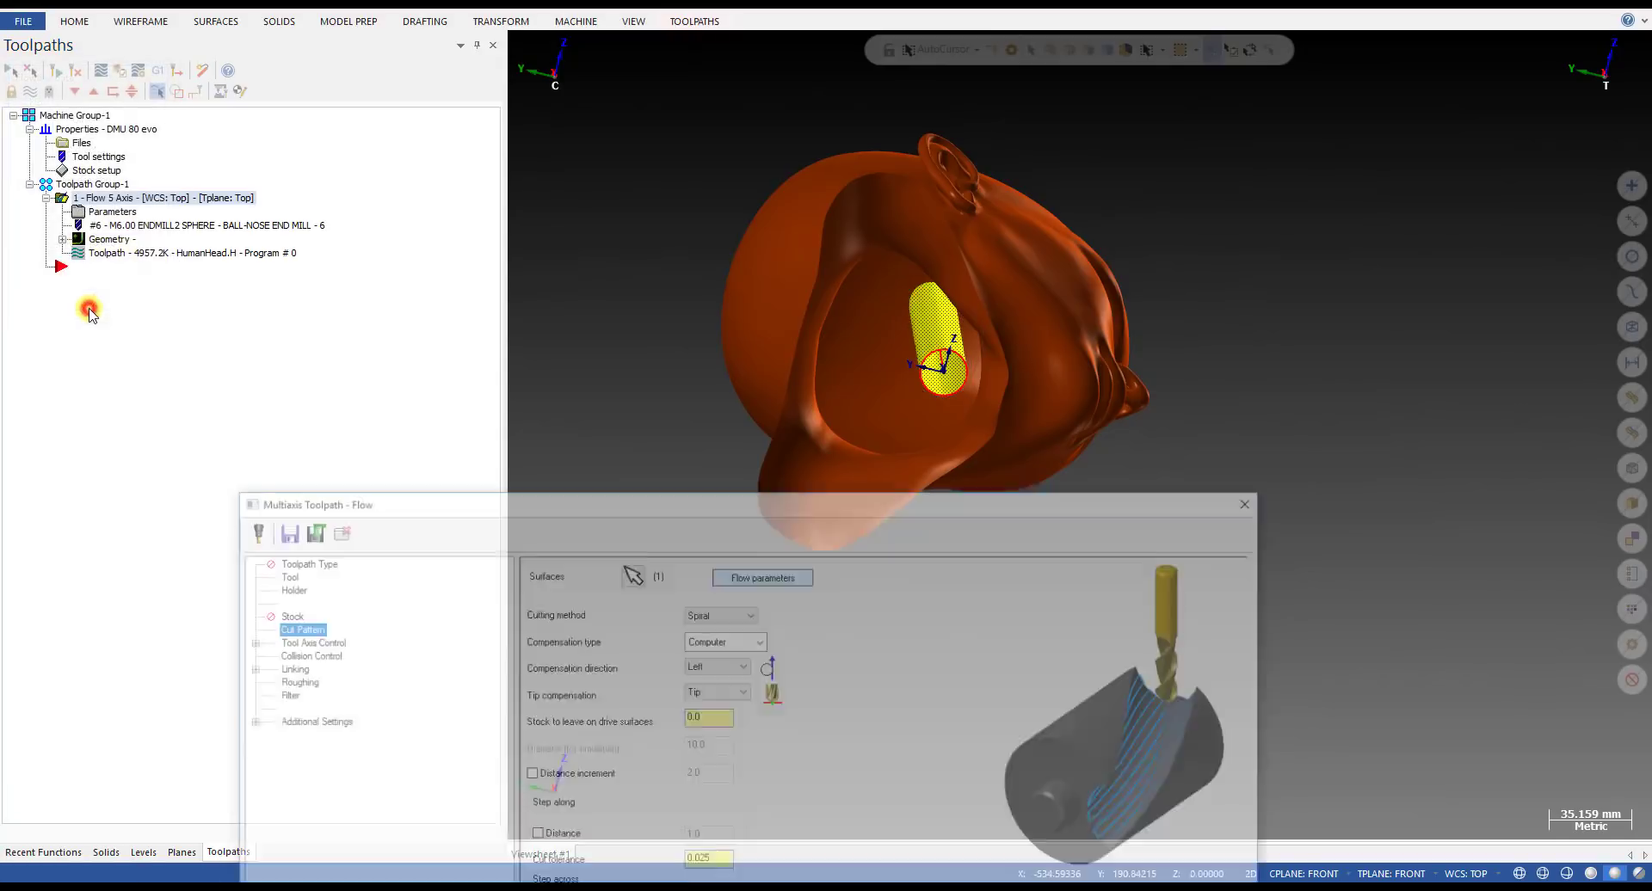
- Switch the flow cut direction so the passes run lengthwise along the cylinder, accept the parameters and regenerate the toolpath
drag(688, 466, 602, 271)
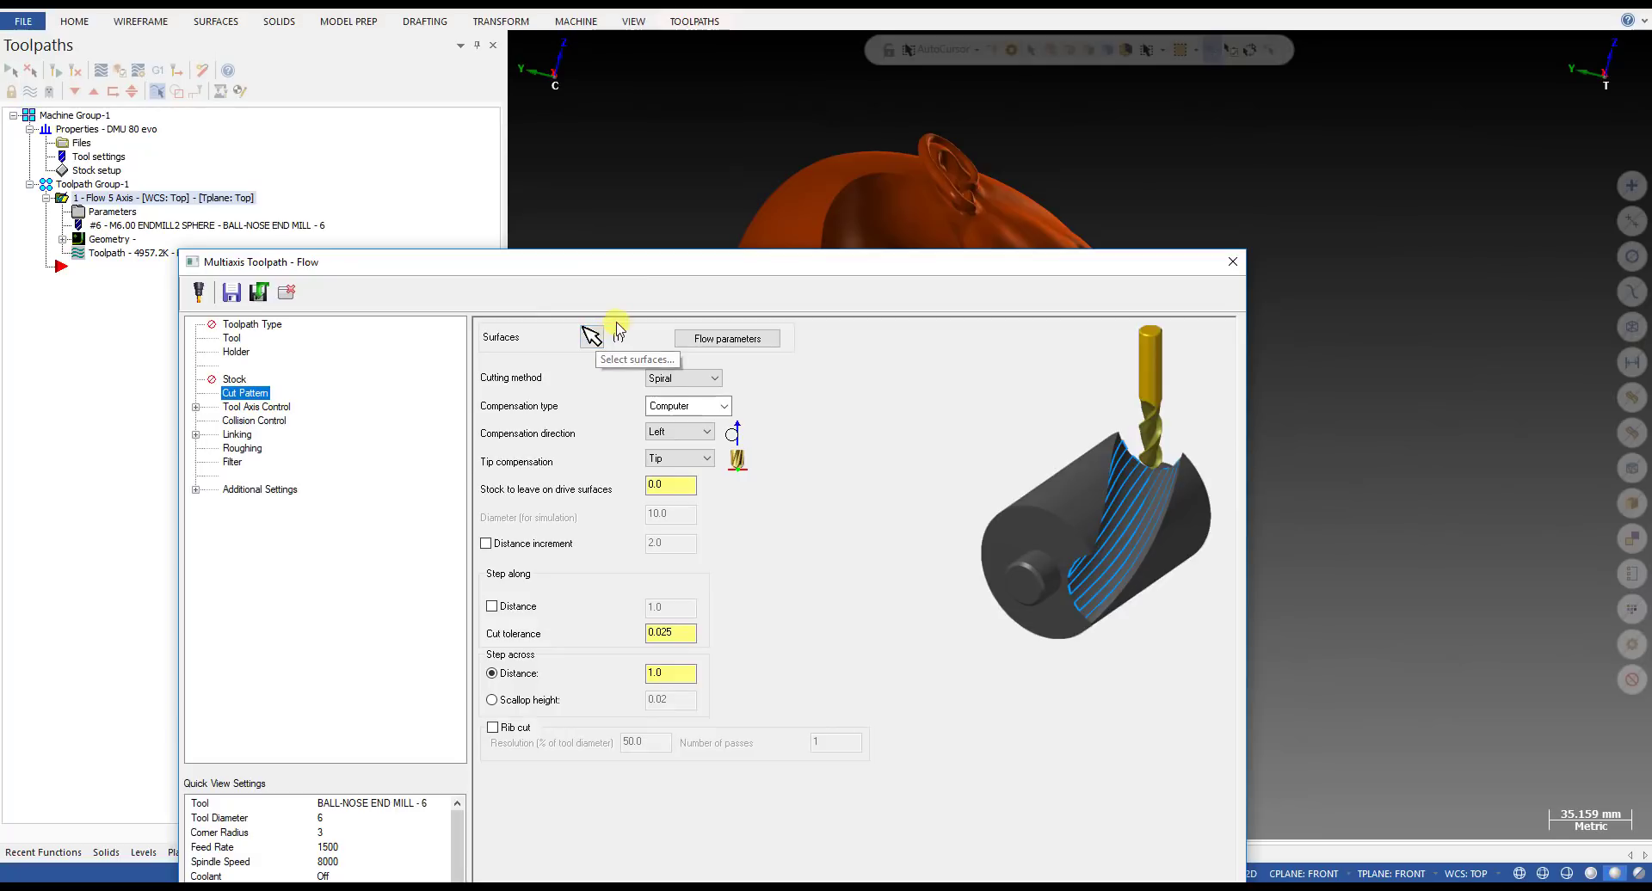
click(674, 338)
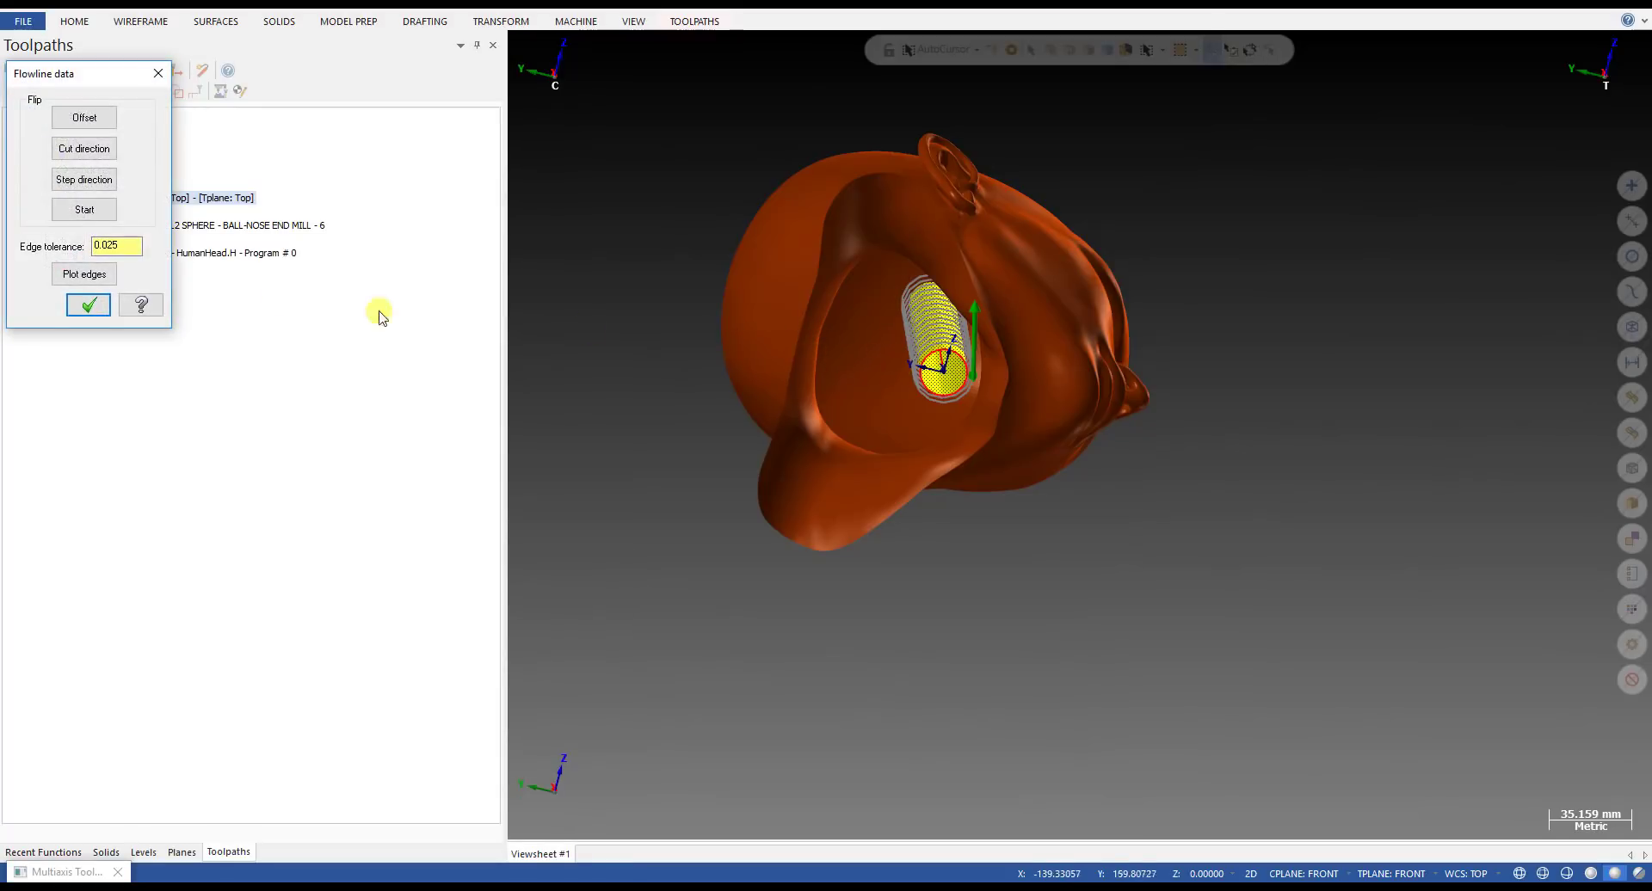
click(84, 148)
middle_drag(716, 357, 768, 384)
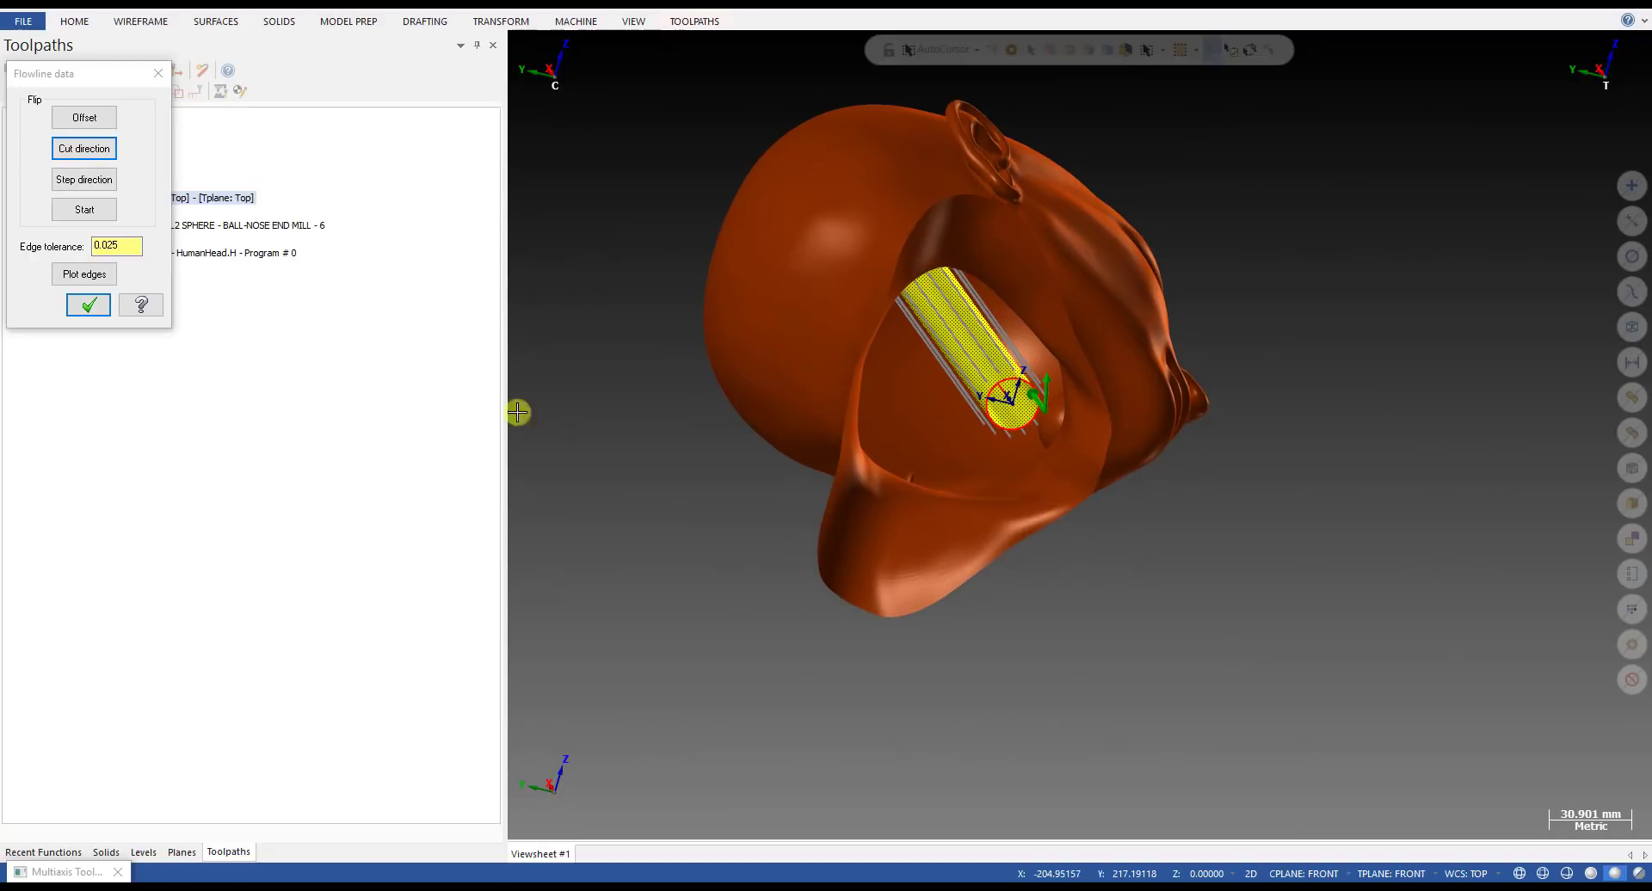
click(89, 304)
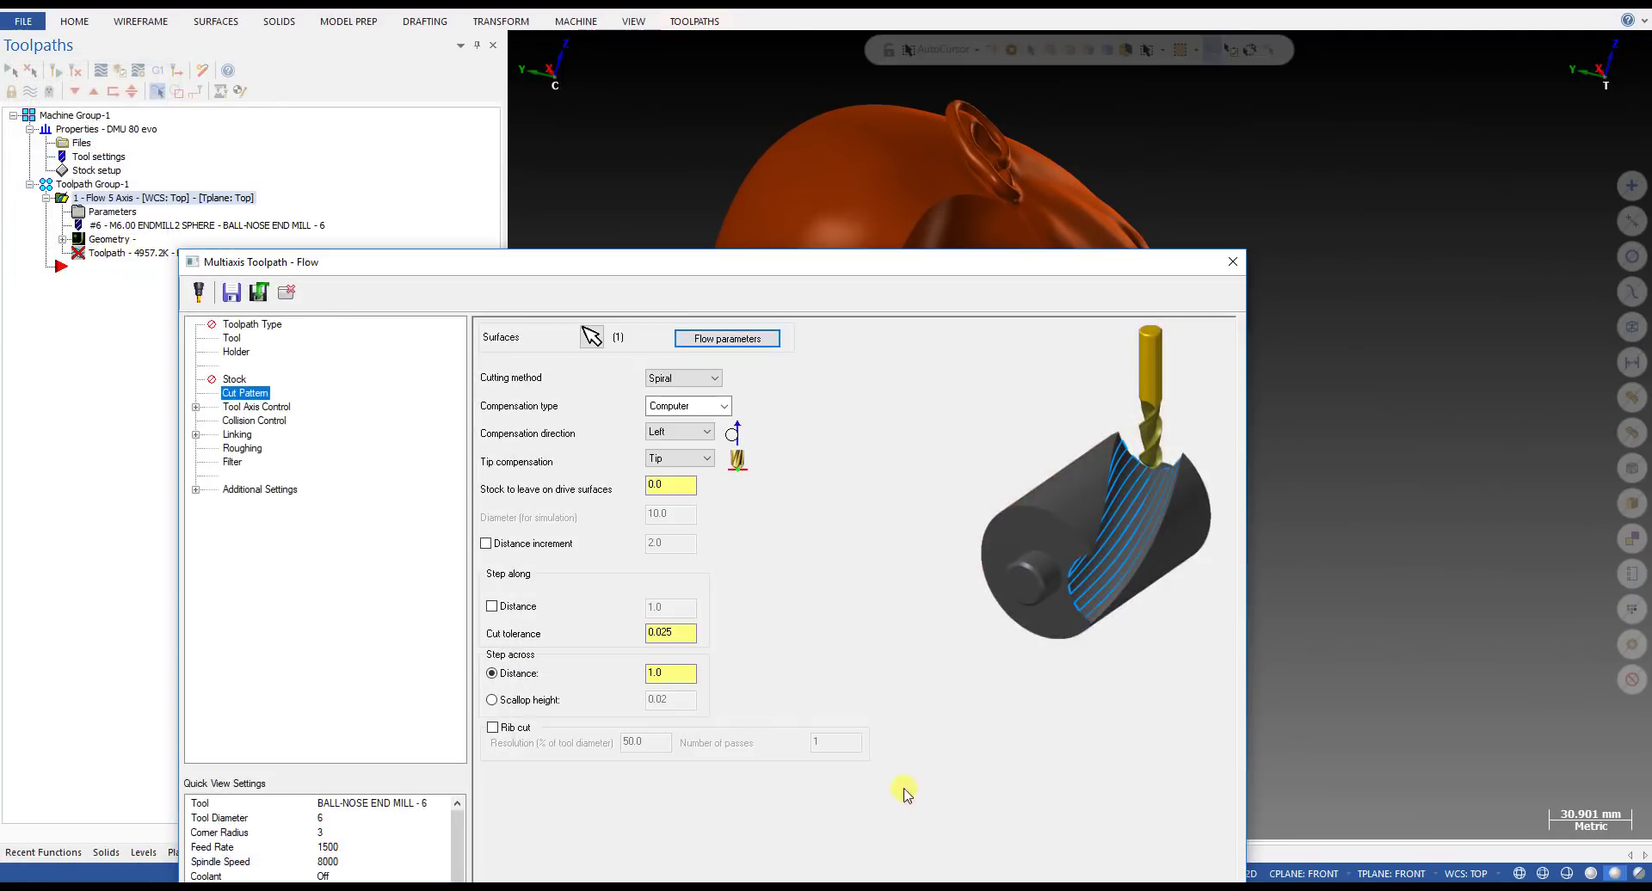
double_click(686, 269)
click(1042, 867)
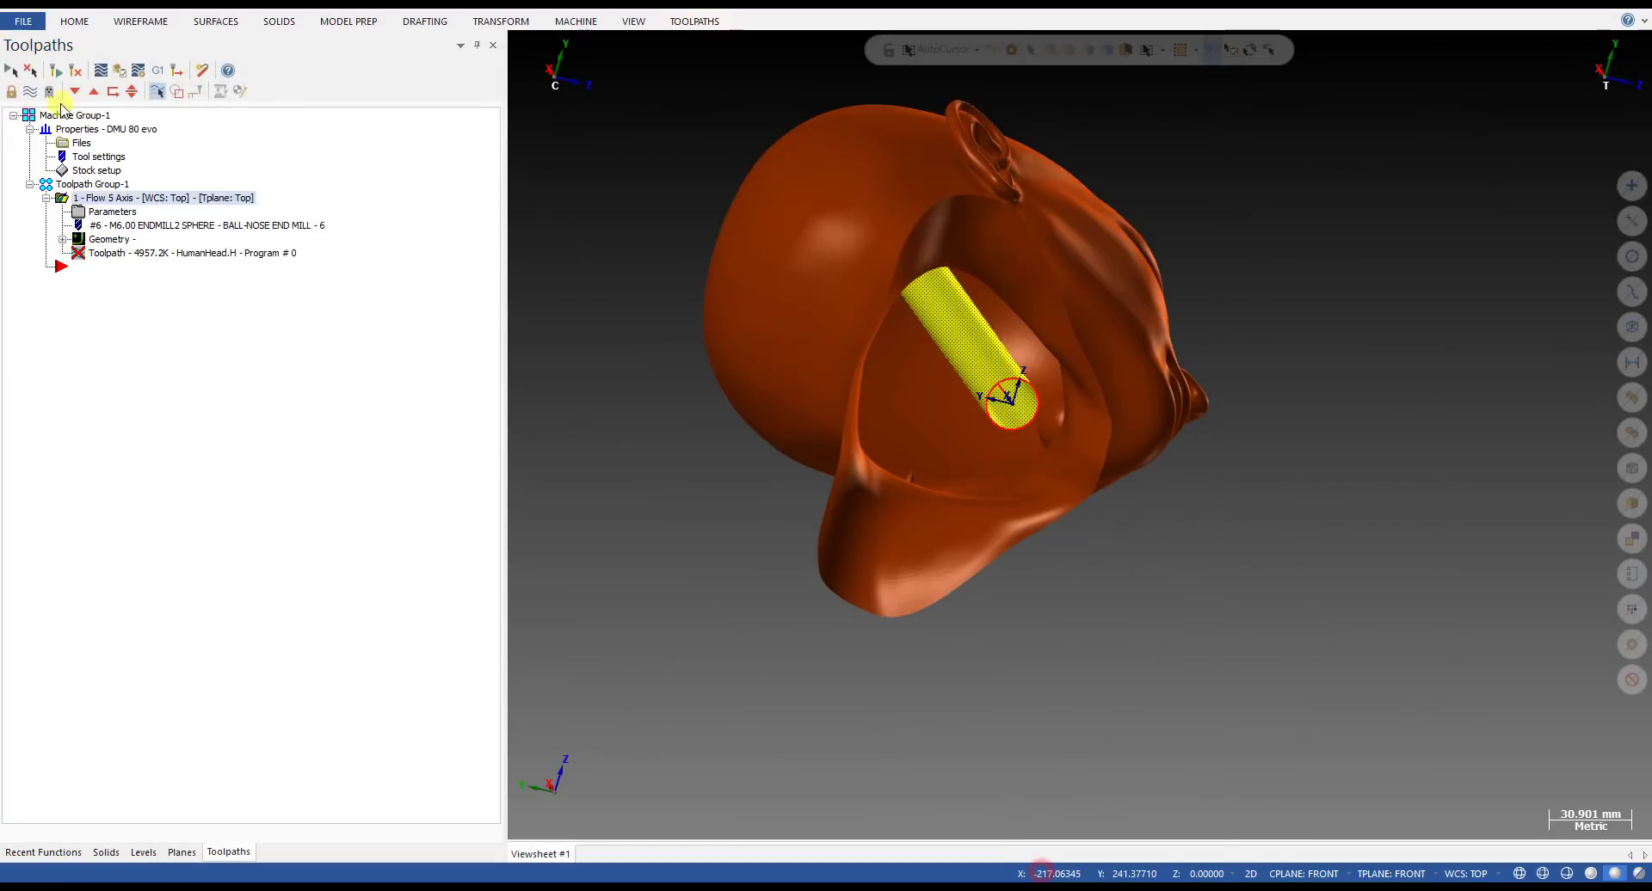
click(56, 70)
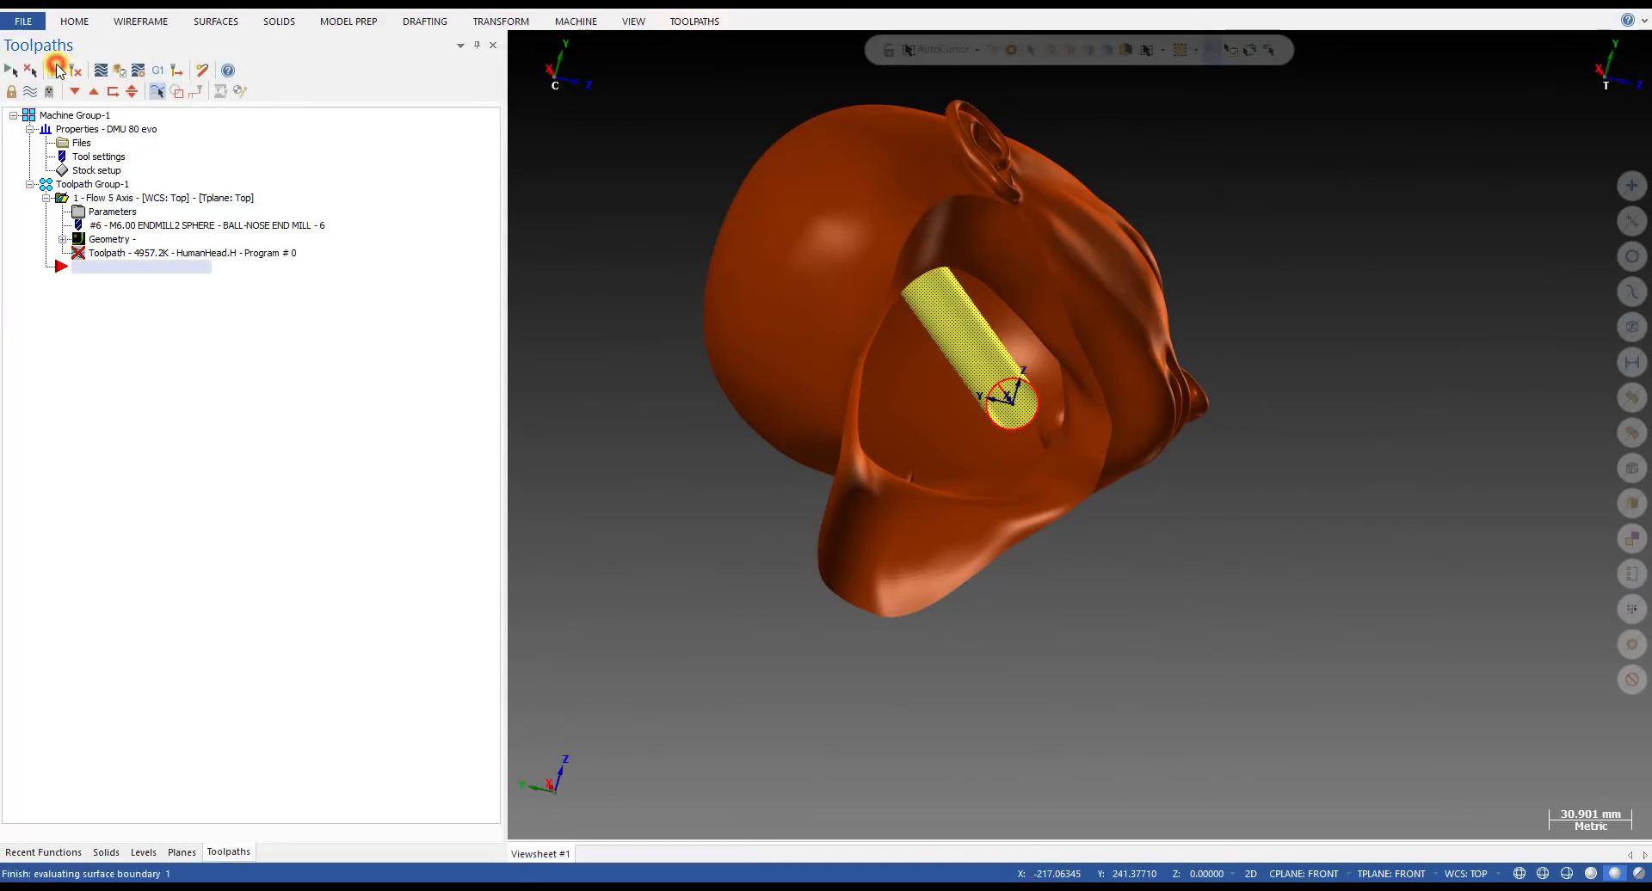
click(435, 368)
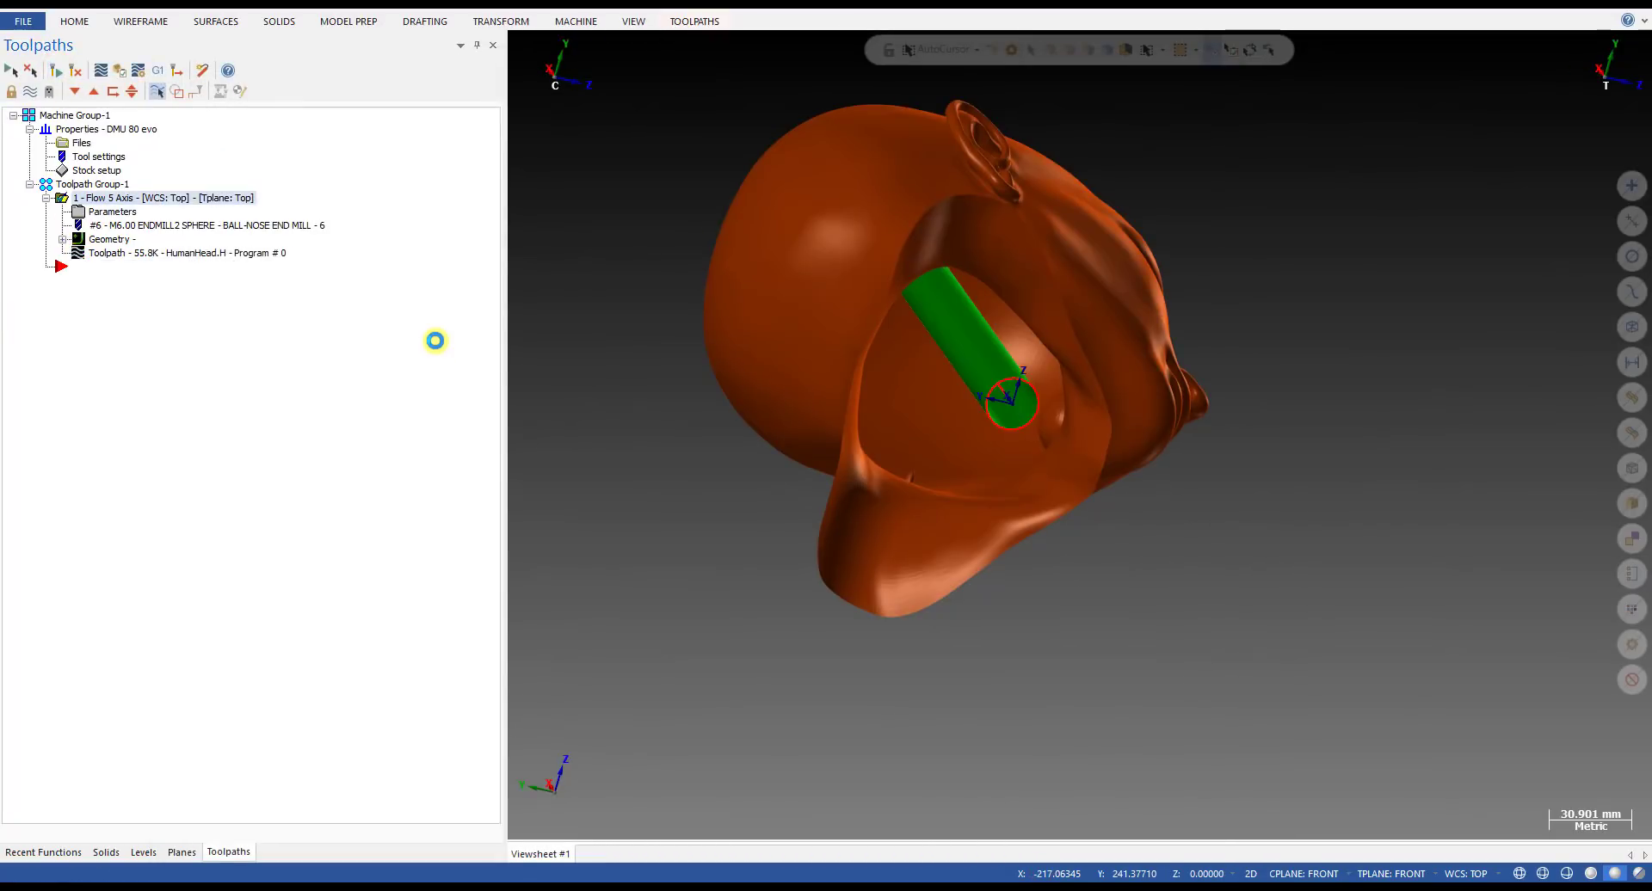
- Backplot the regenerated toolpath and inspect its lengthwise passes and retract moves around the cylinder
click(160, 252)
mouse_move(776, 45)
mouse_down()
mouse_move(1081, 65)
mouse_move(1124, 50)
mouse_move(1198, 73)
mouse_up()
scroll(1017, 379, up, 3)
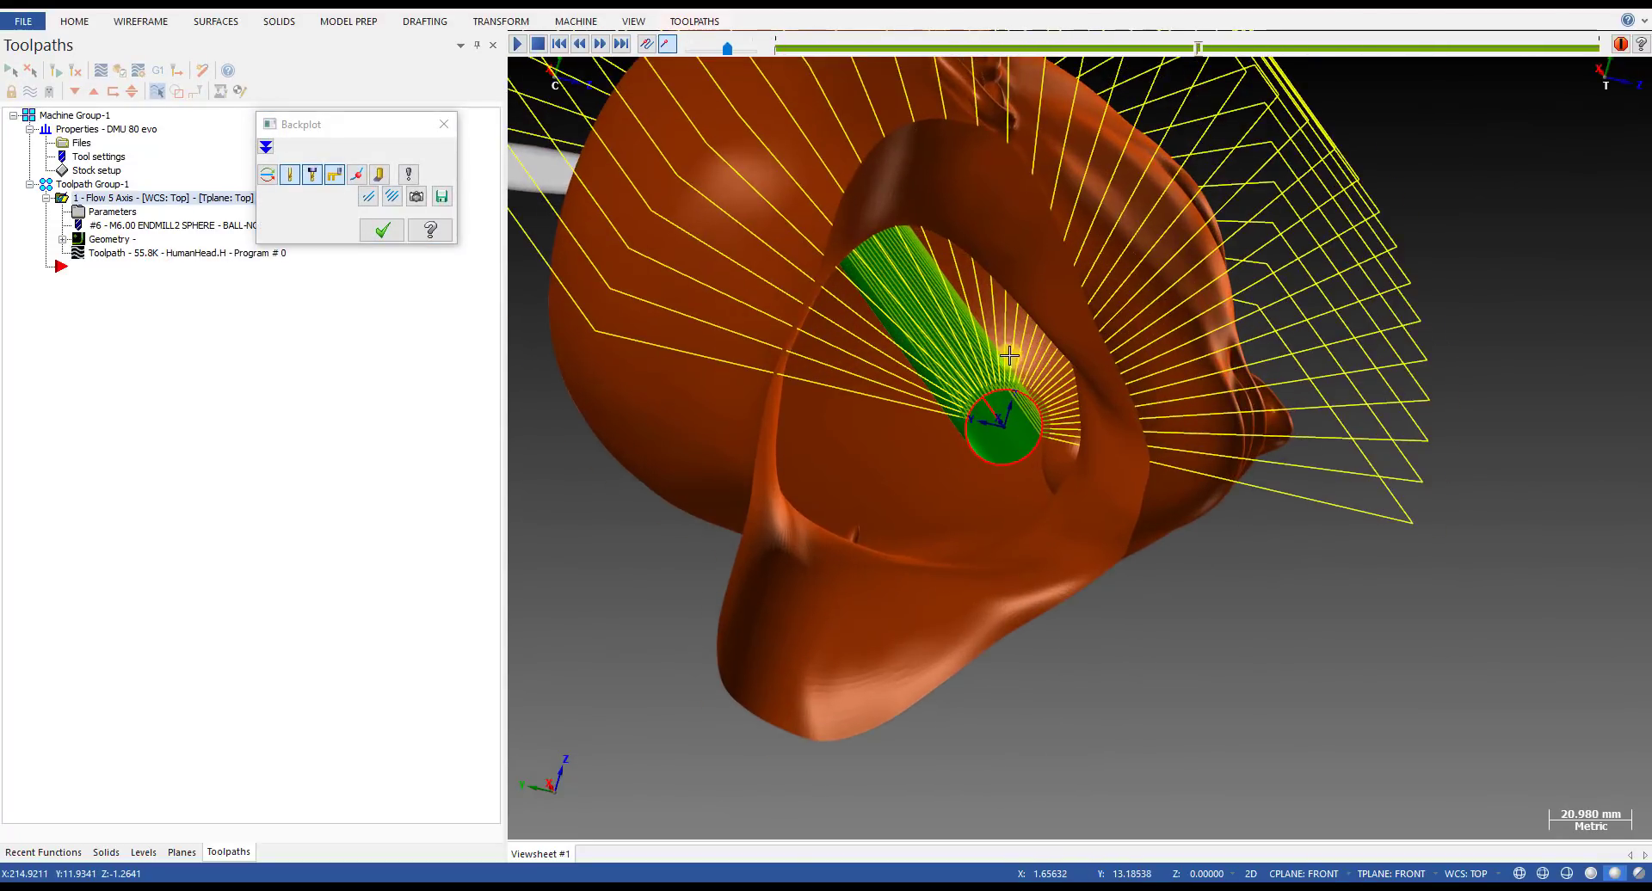
scroll(1007, 378, up, 1)
key(alt)
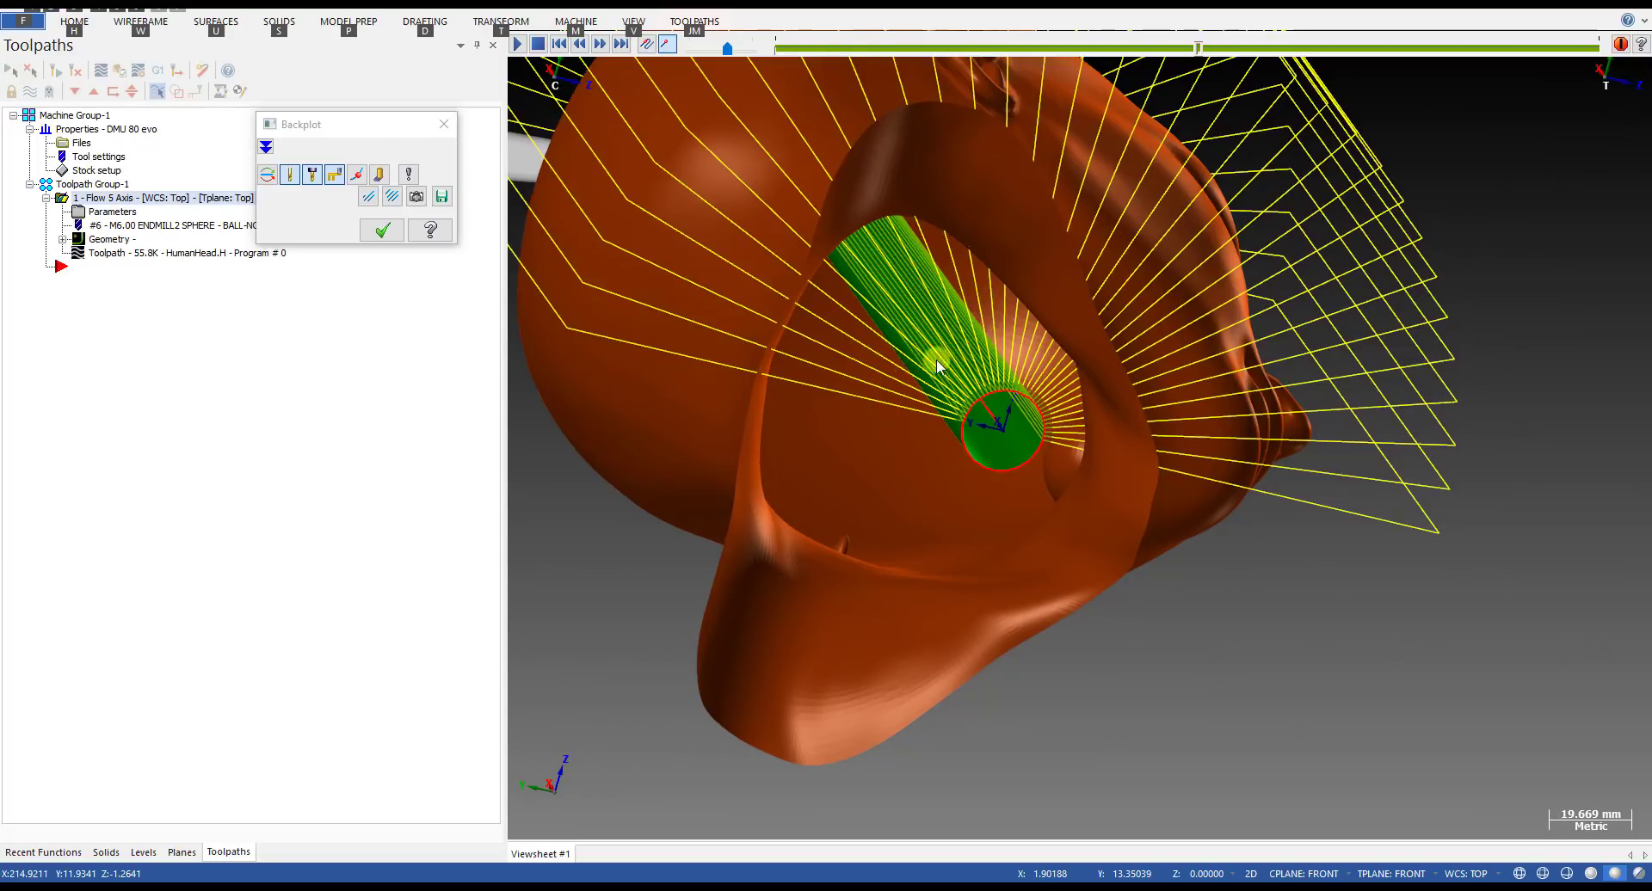
click(380, 231)
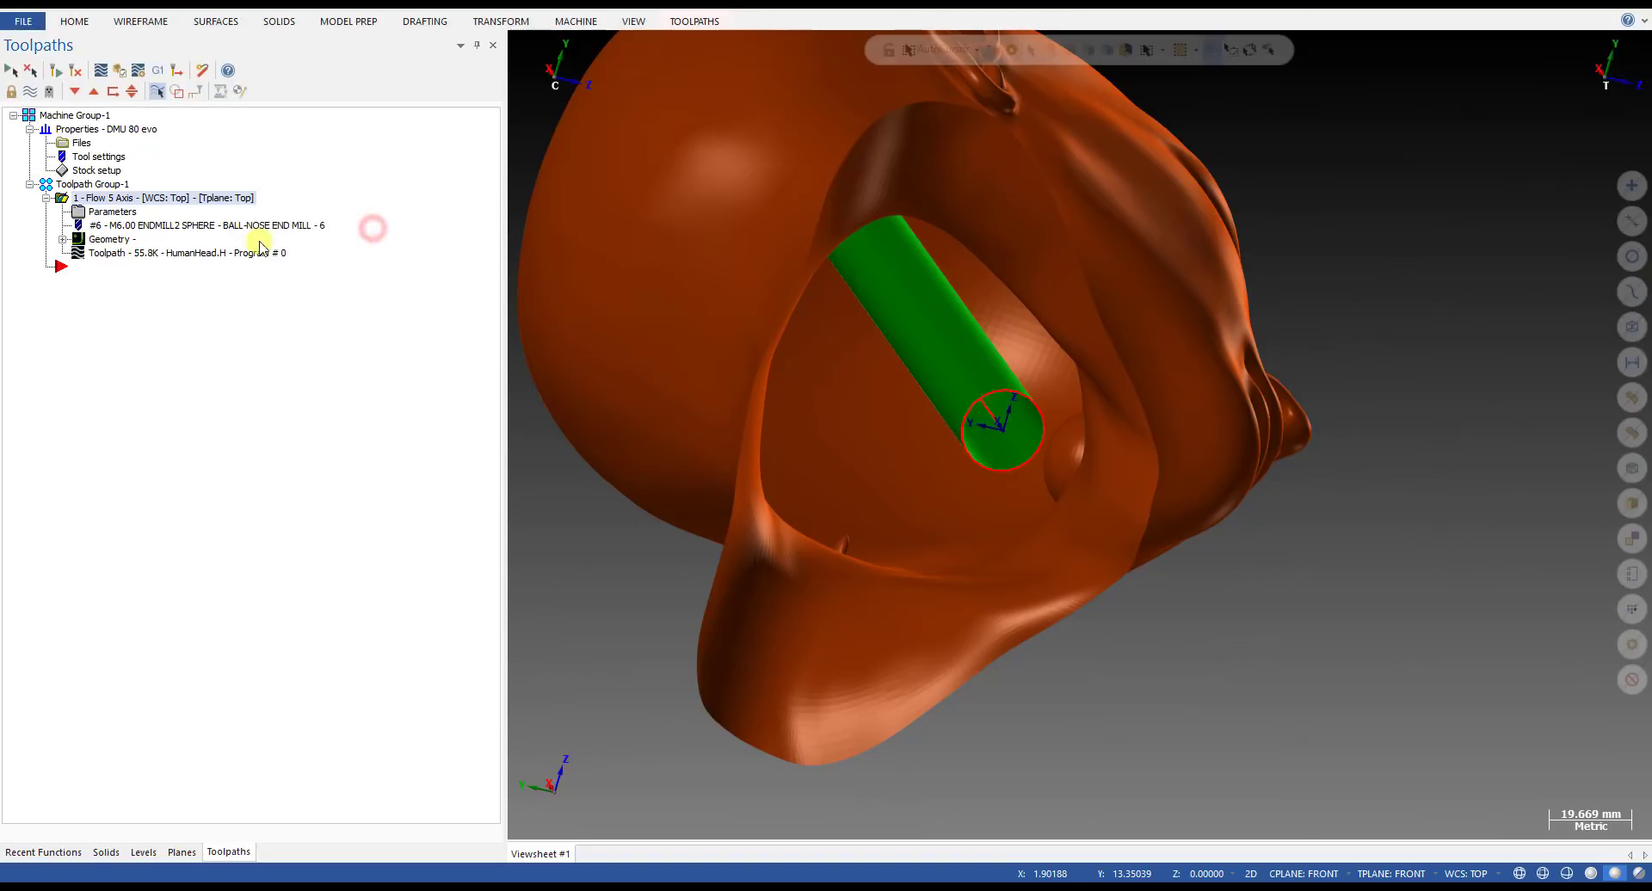
- Switch the flow cut direction back so the passes run around the cylinder, and accept the flowline data
click(125, 212)
click(705, 147)
click(84, 185)
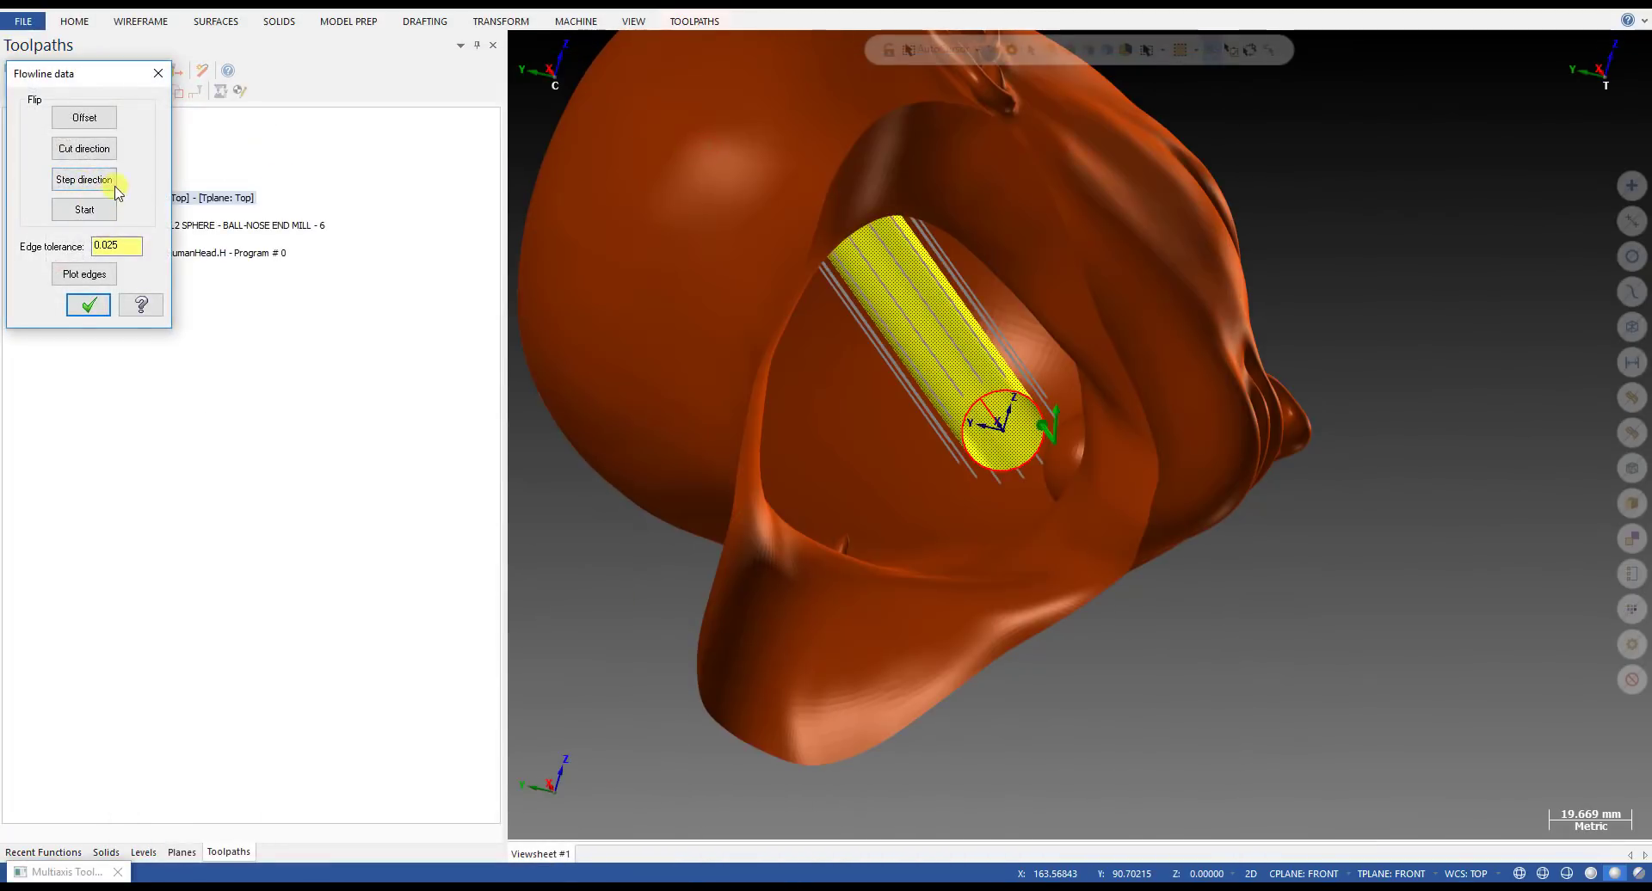
click(87, 151)
click(87, 152)
click(84, 152)
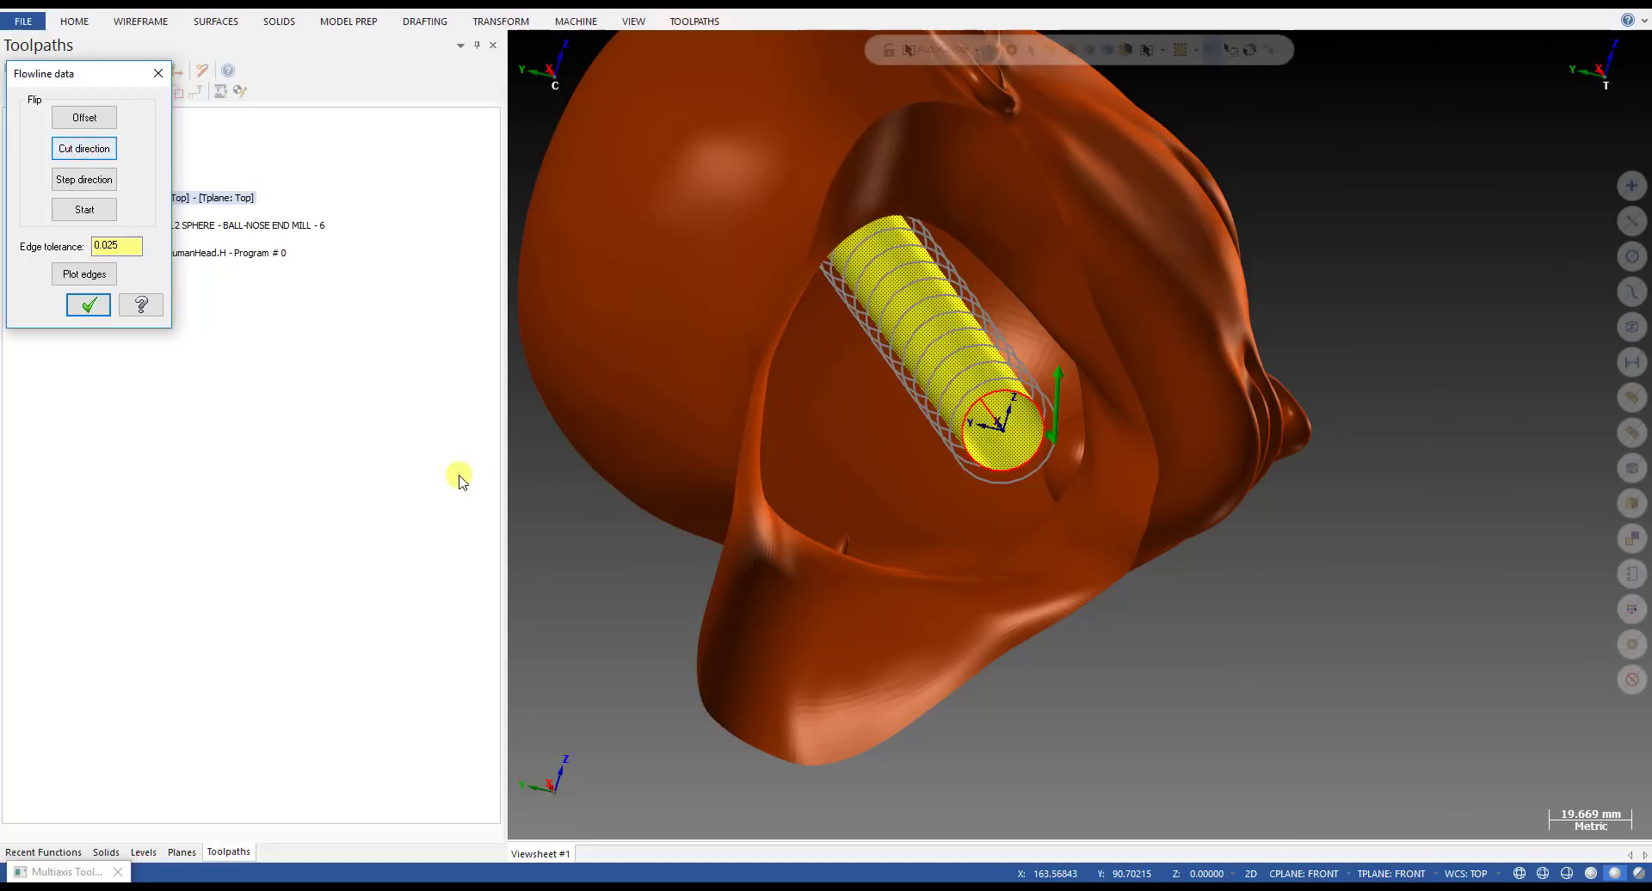
click(92, 306)
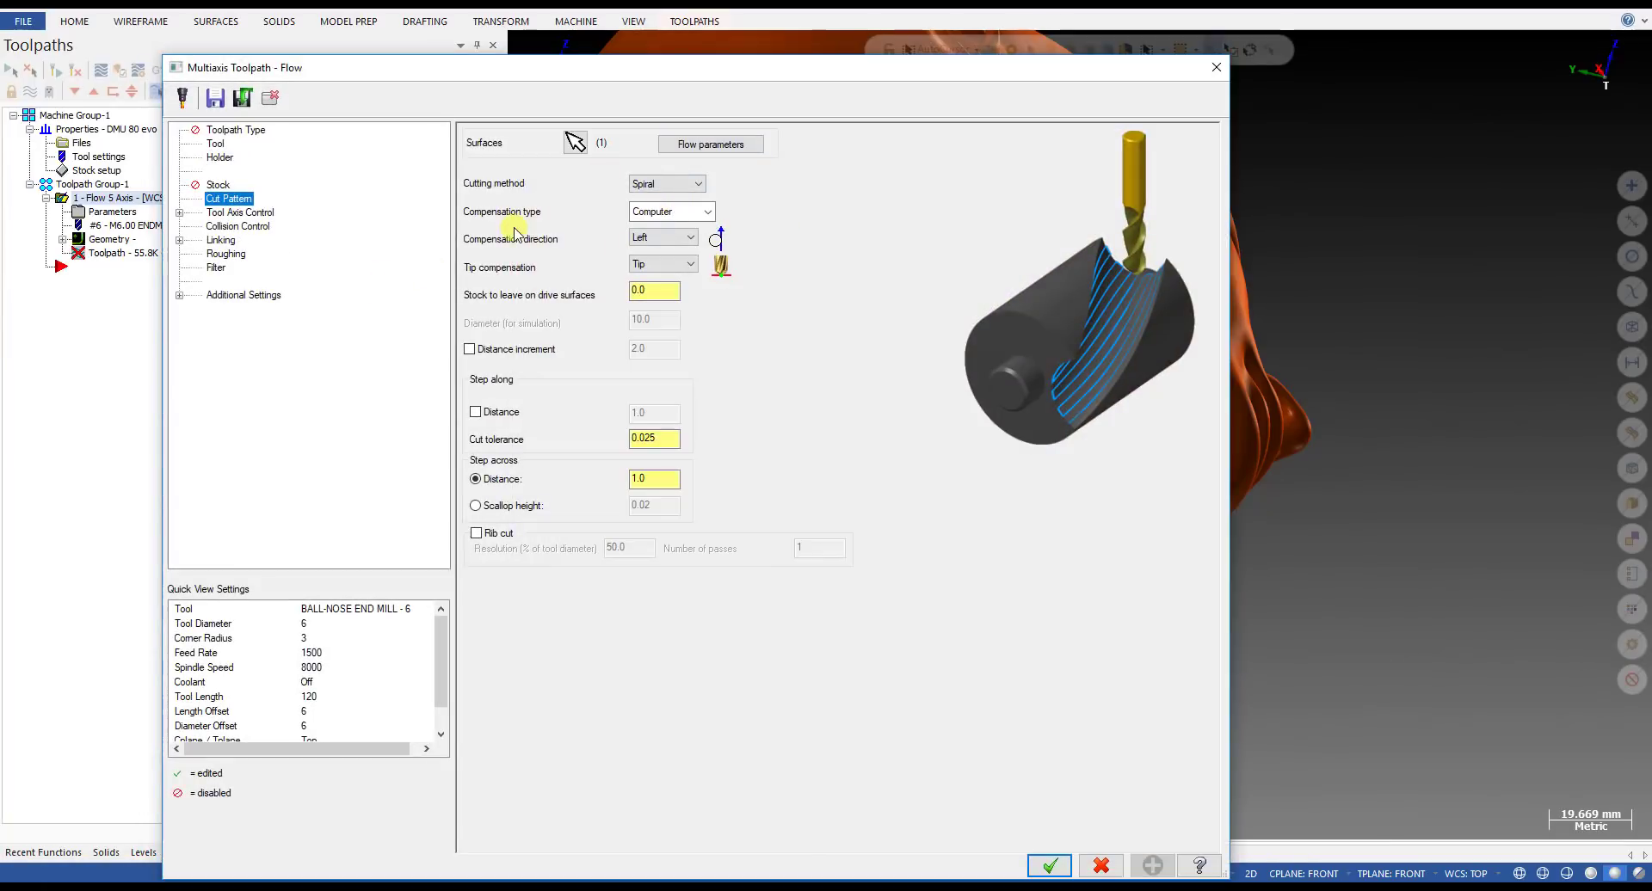
- Select the human head surface as the compensation surface in the Flow toolpath's collision control
click(244, 227)
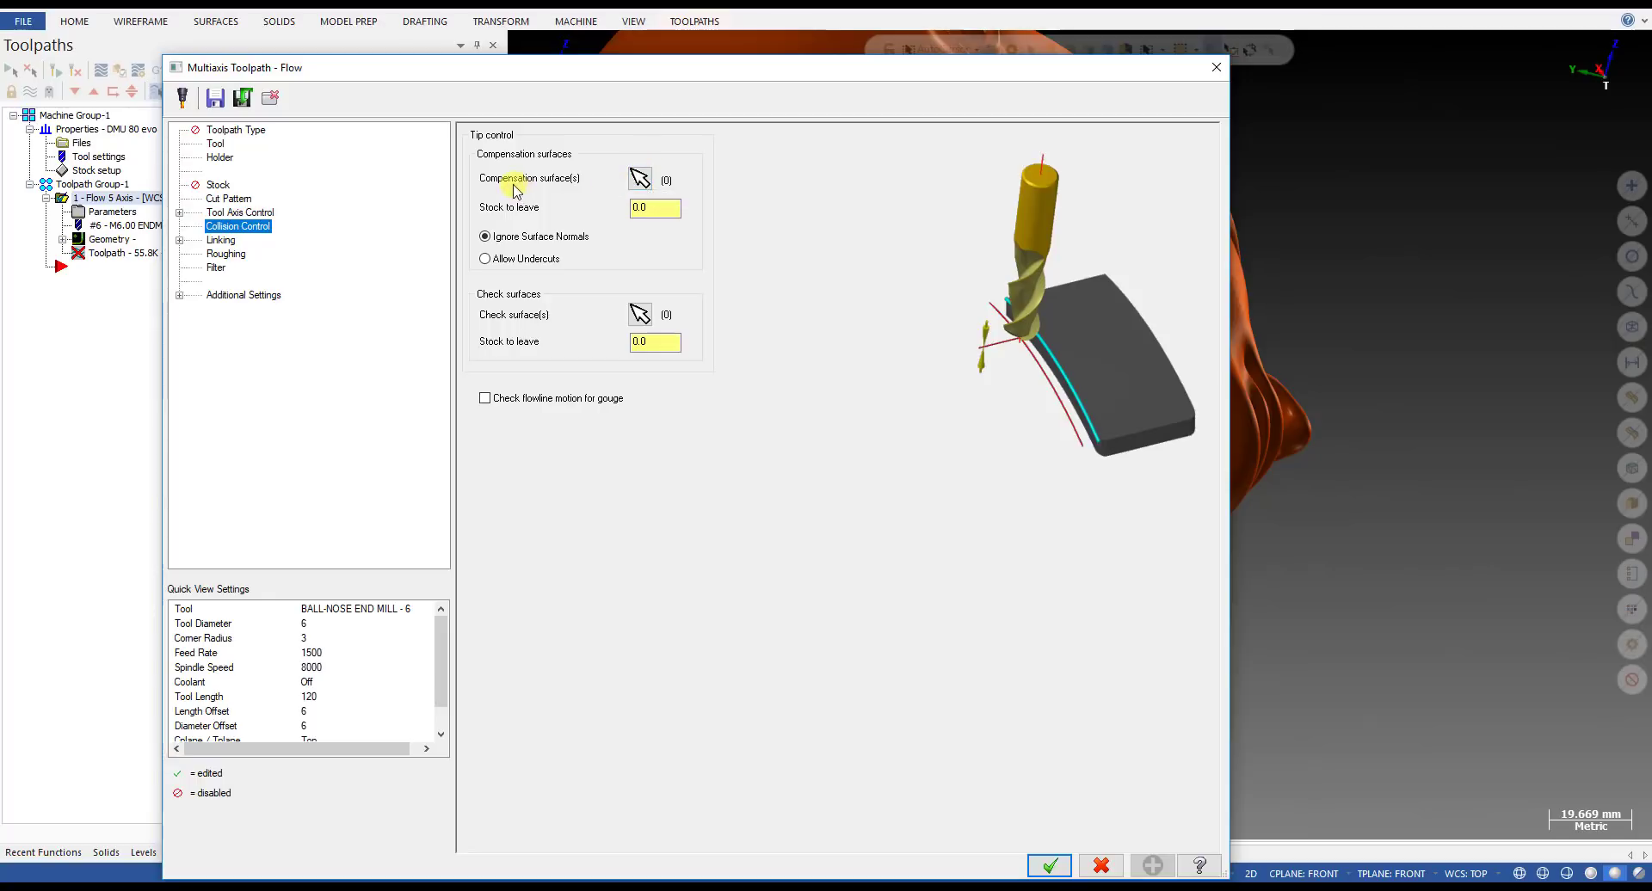
click(638, 178)
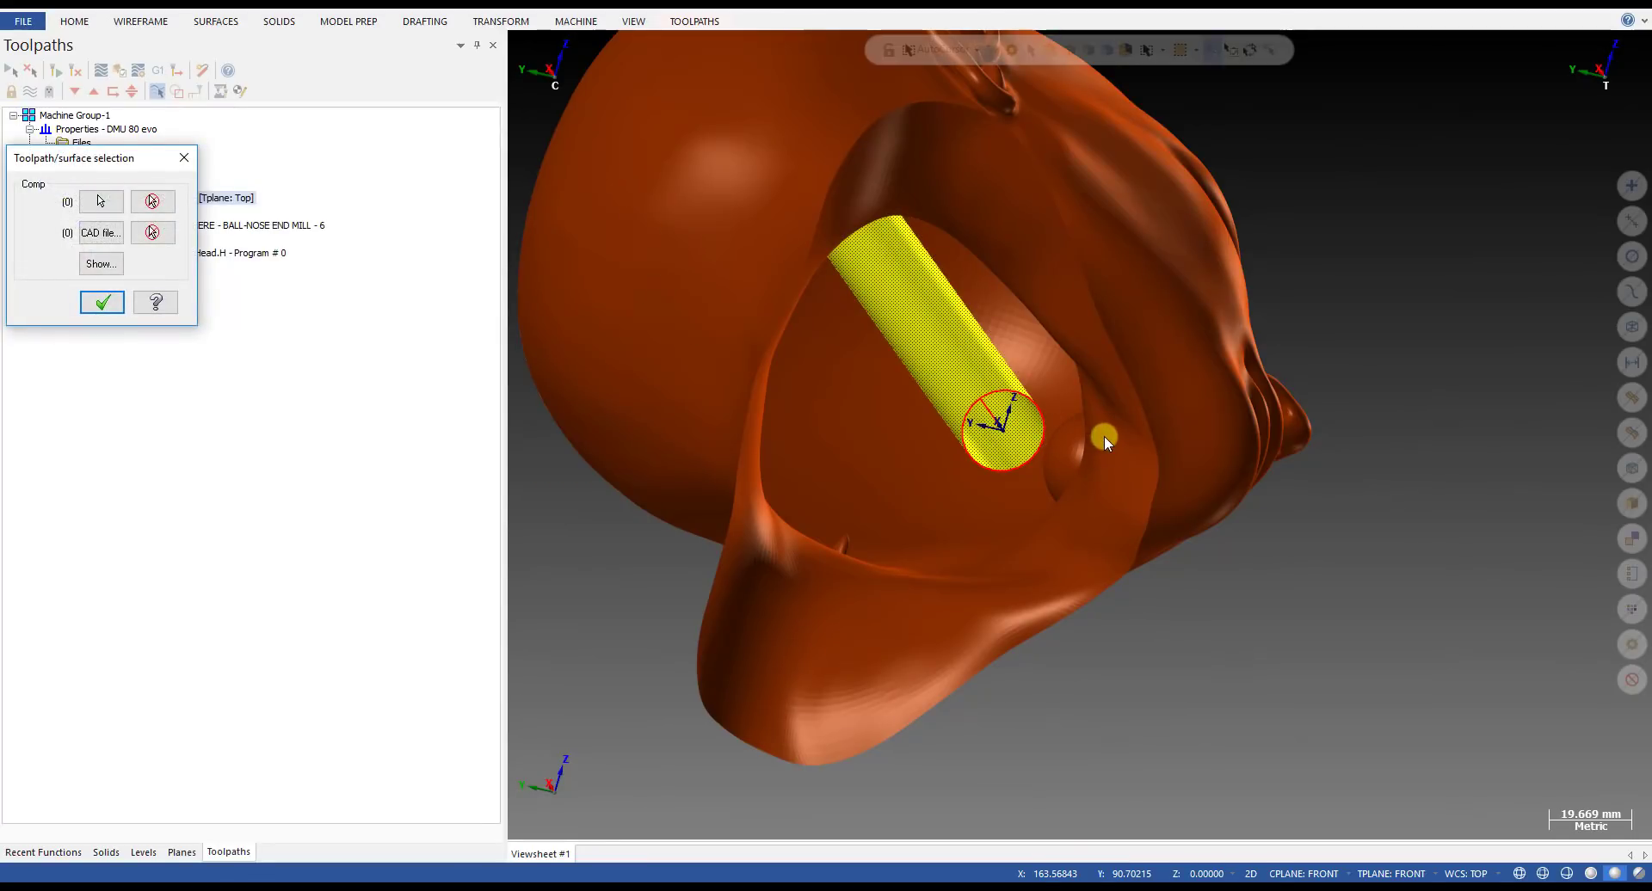
click(1376, 379)
click(1371, 376)
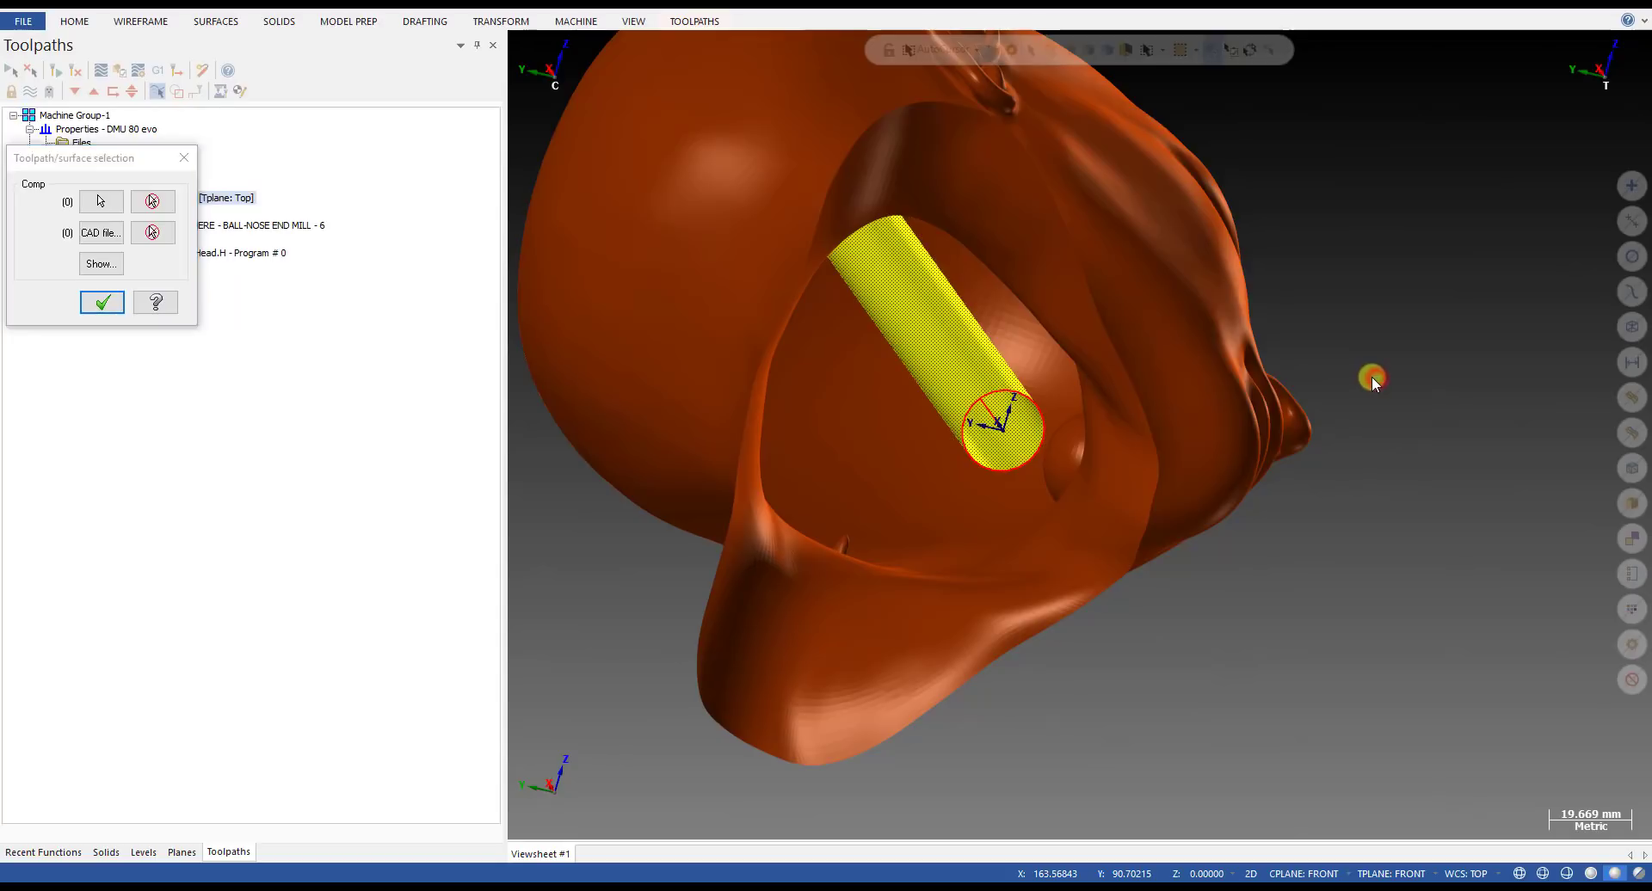
click(101, 204)
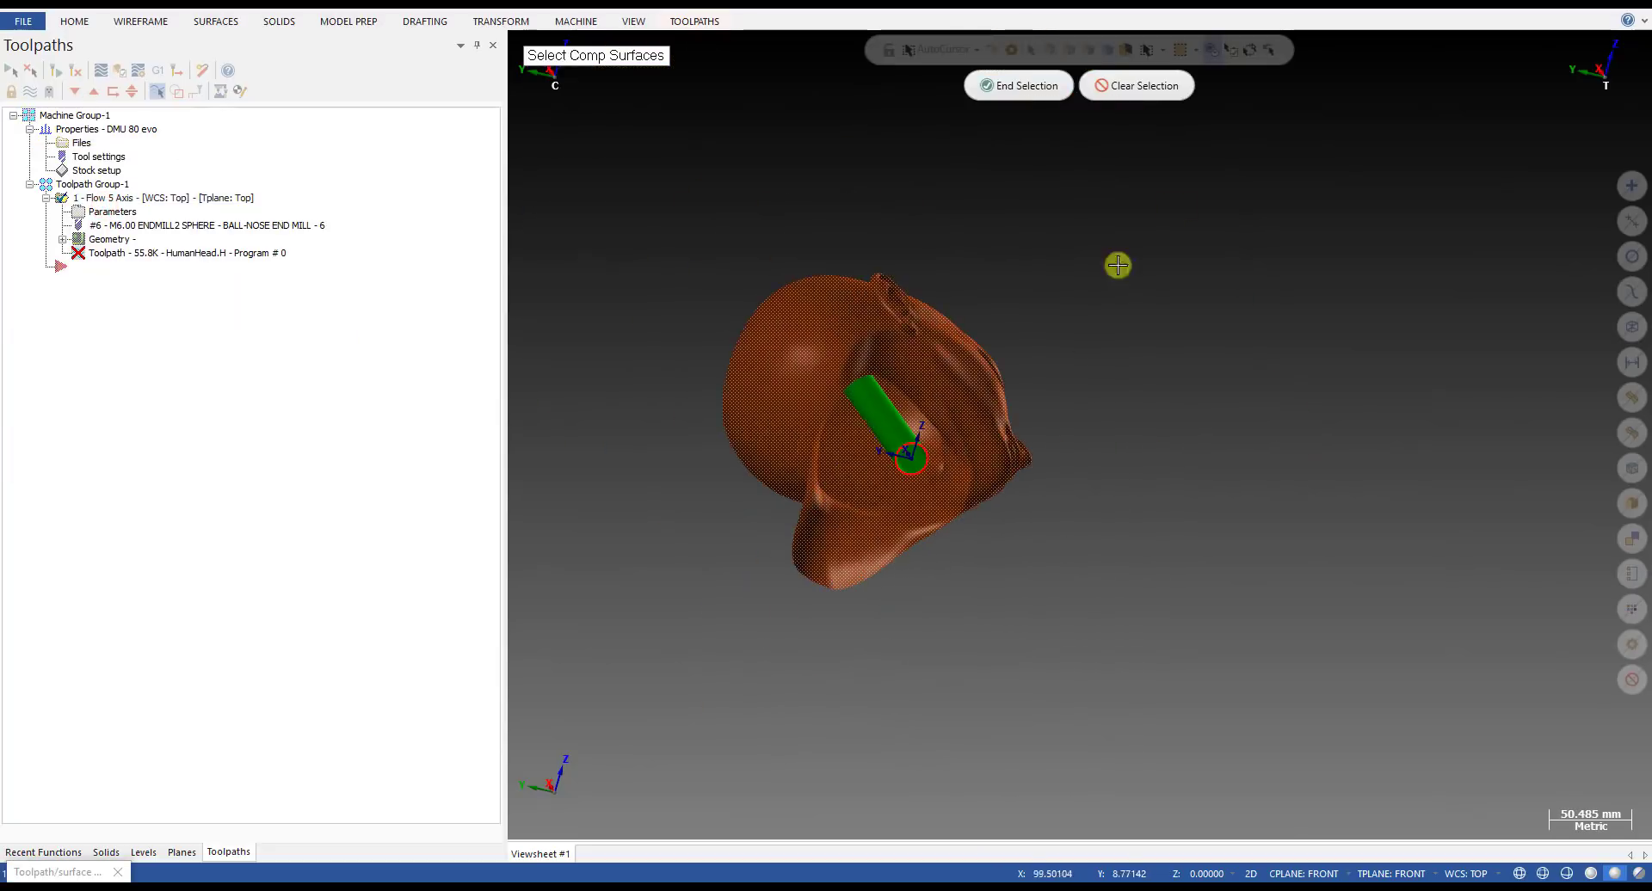
middle_drag(952, 354, 905, 331)
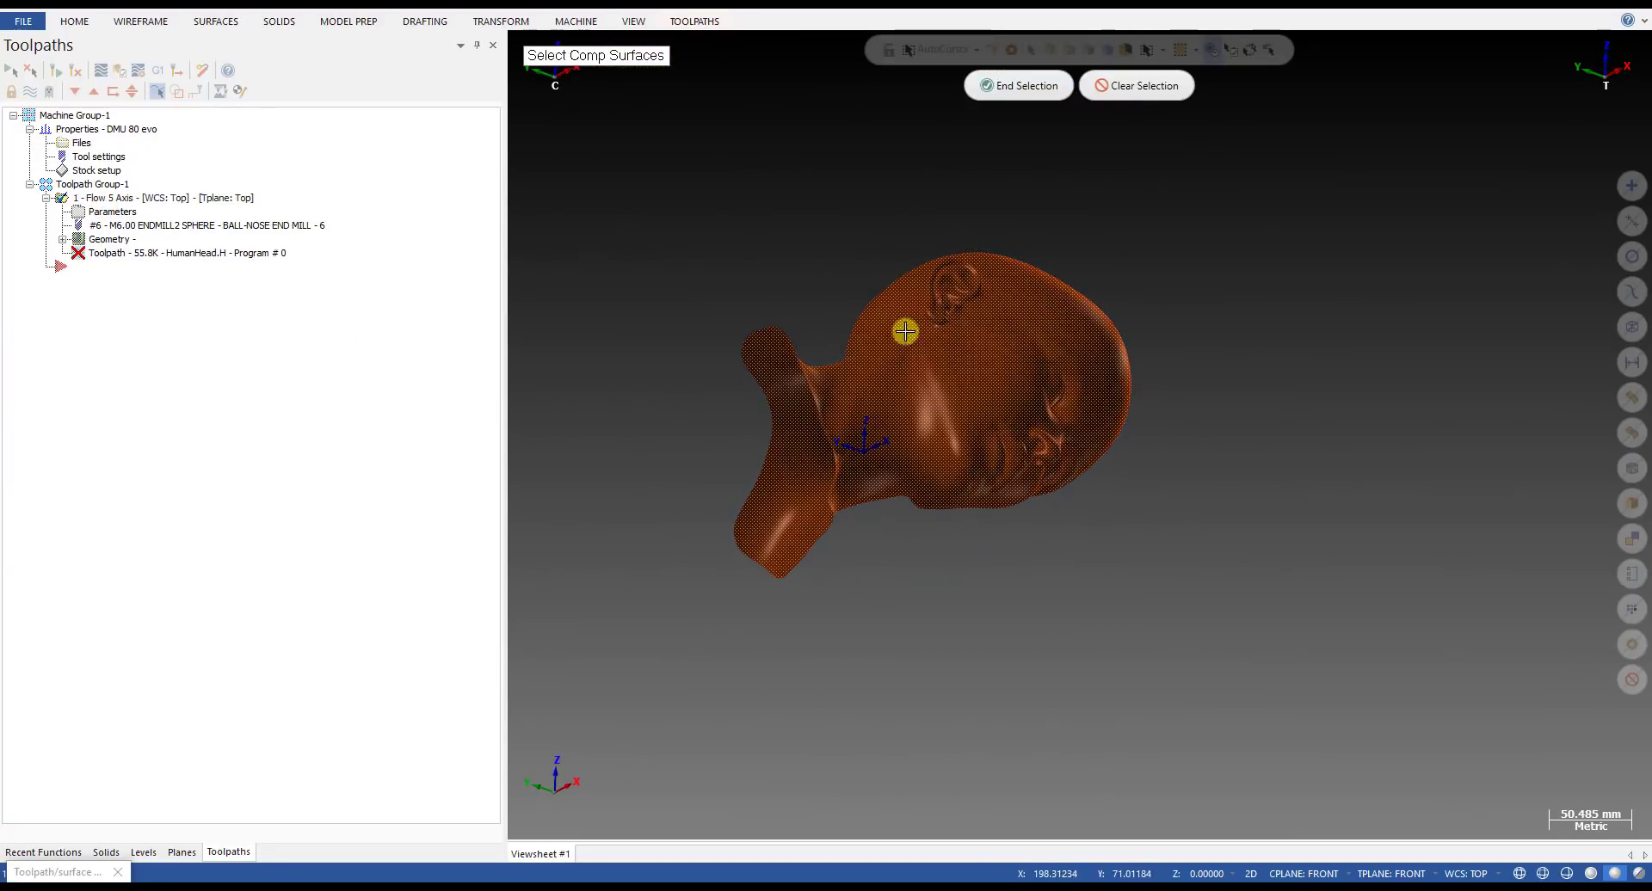
click(979, 334)
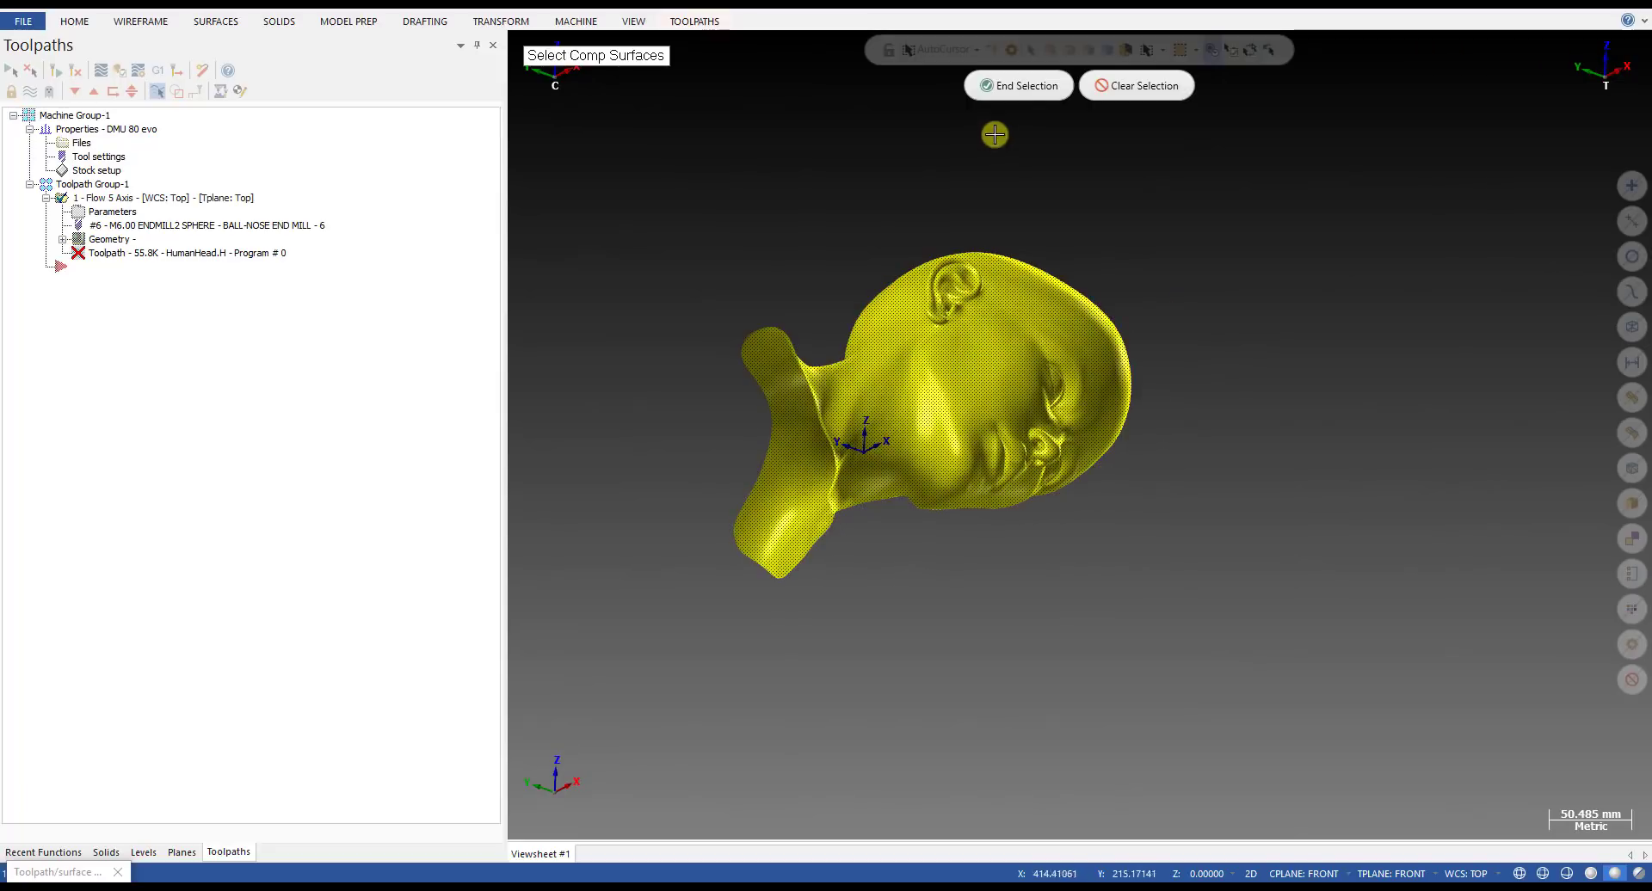
click(1011, 86)
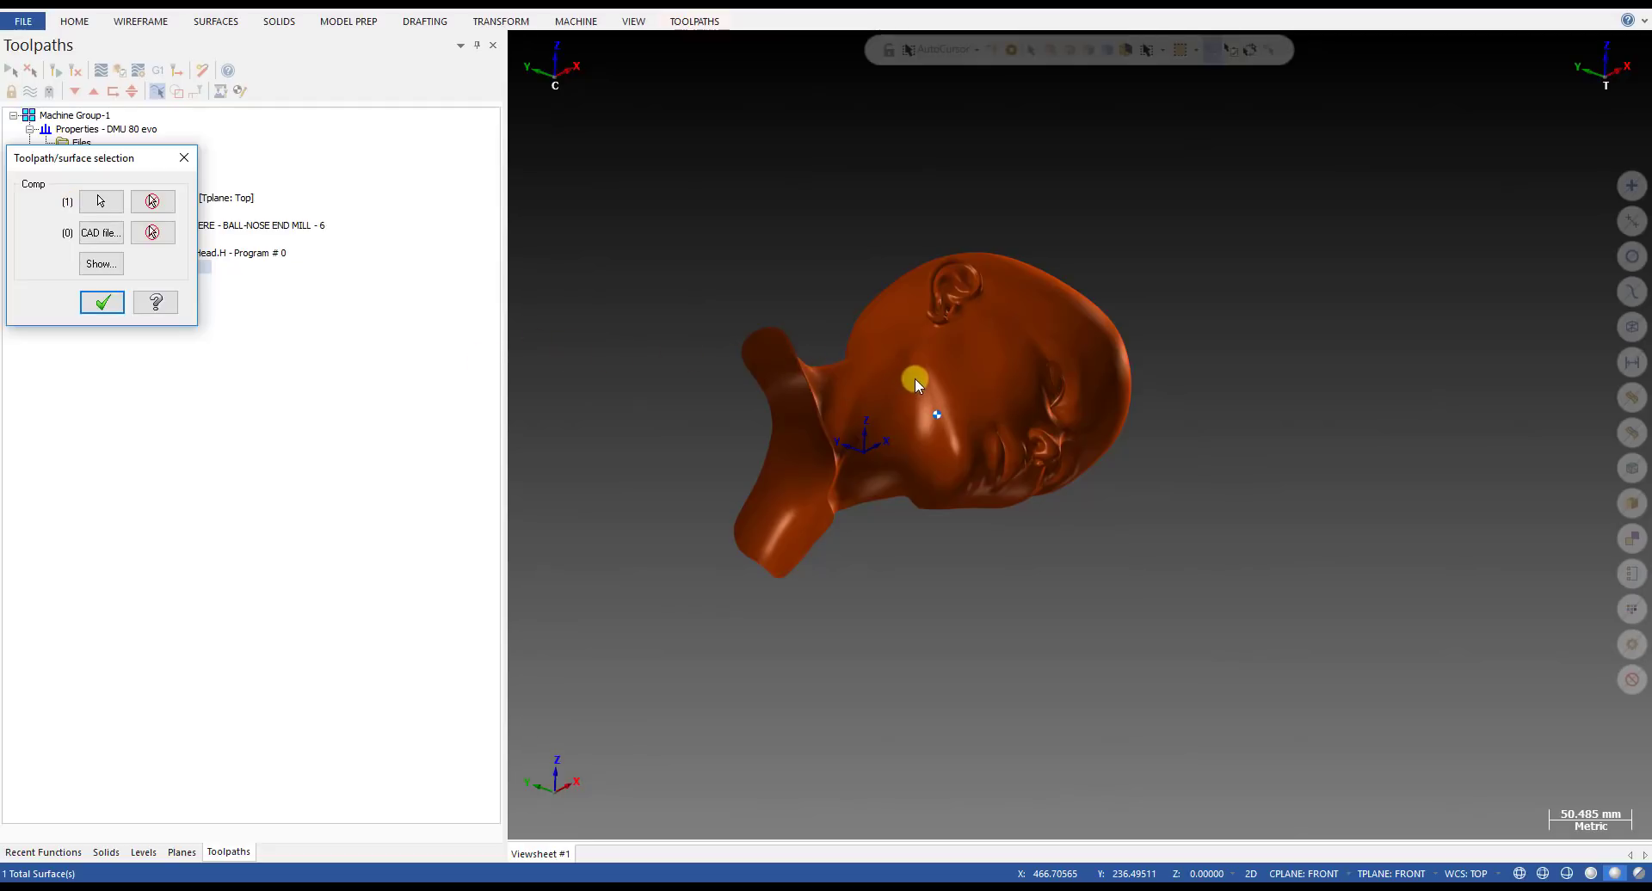
click(110, 202)
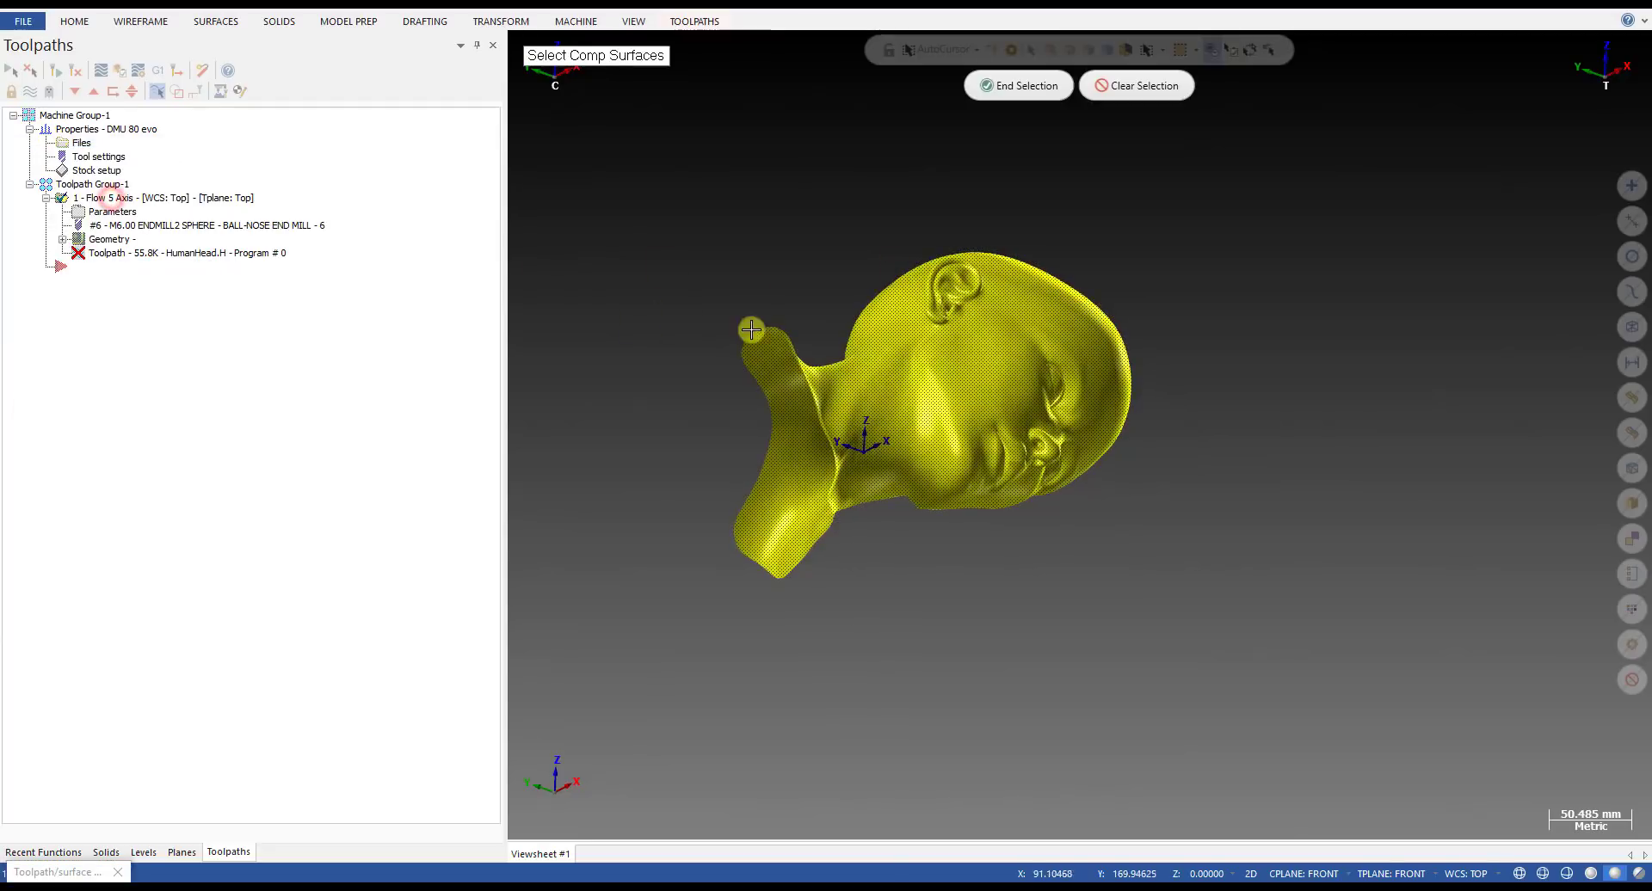
click(1032, 90)
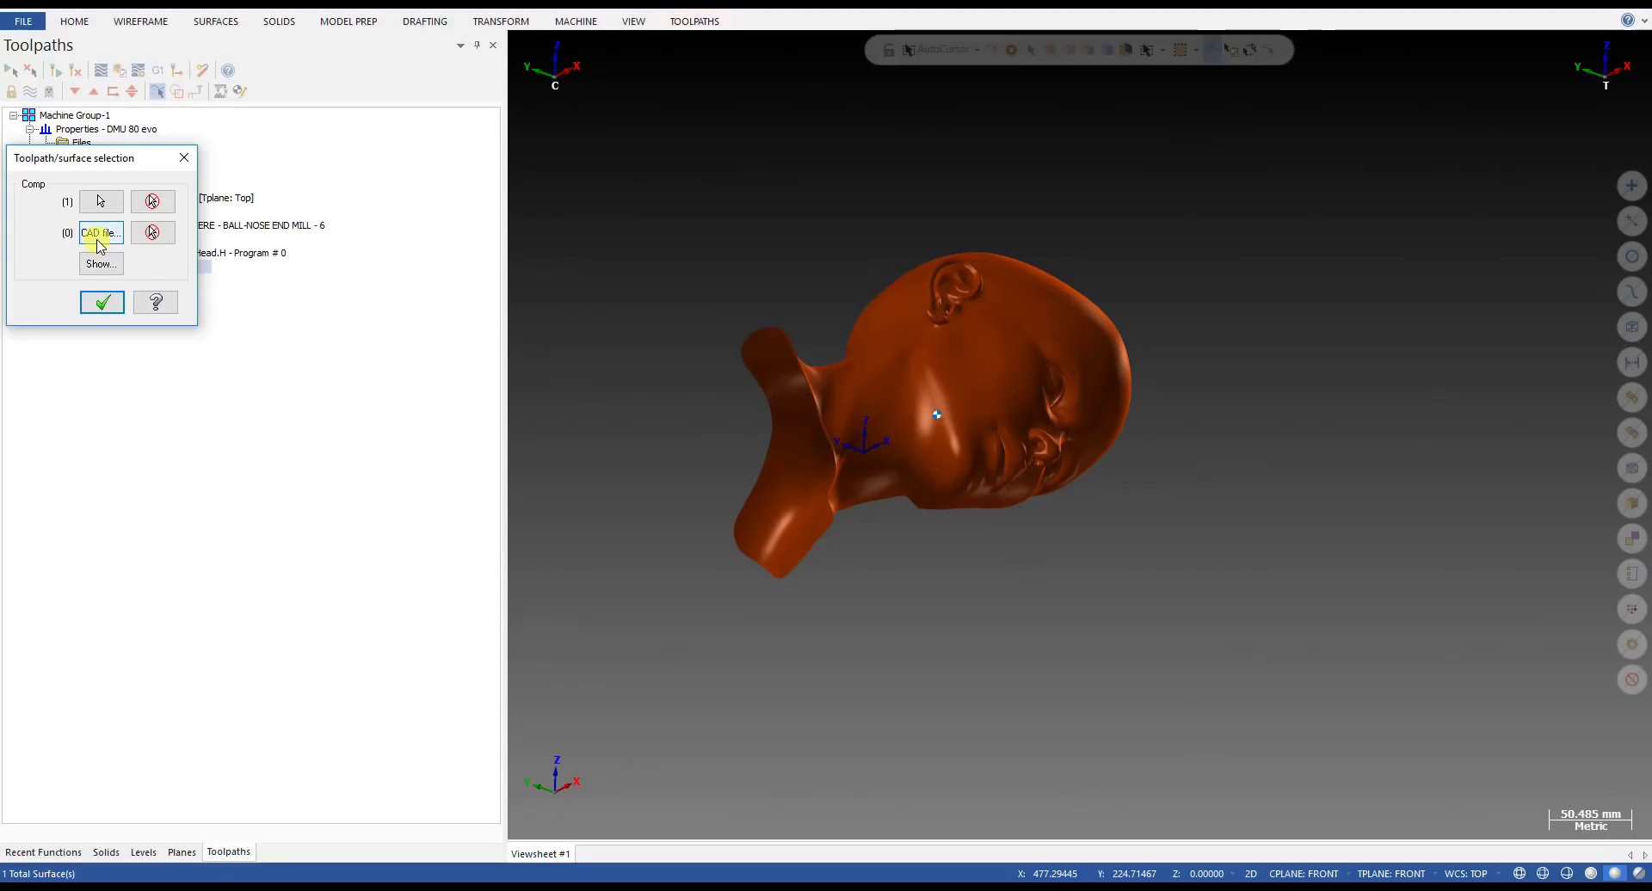
click(100, 234)
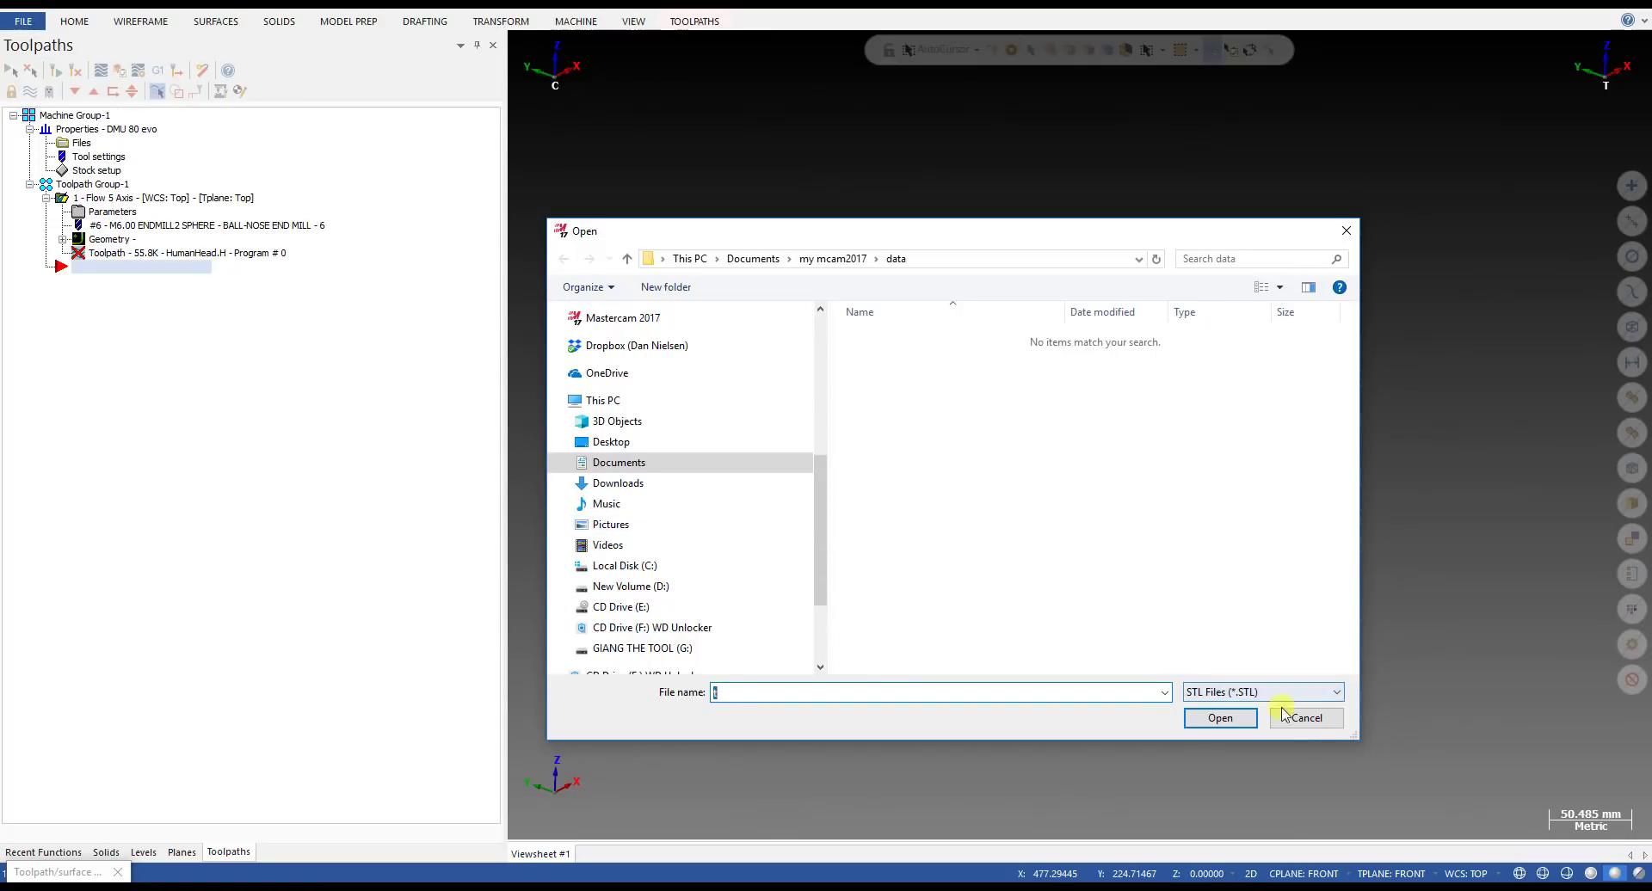
click(1220, 717)
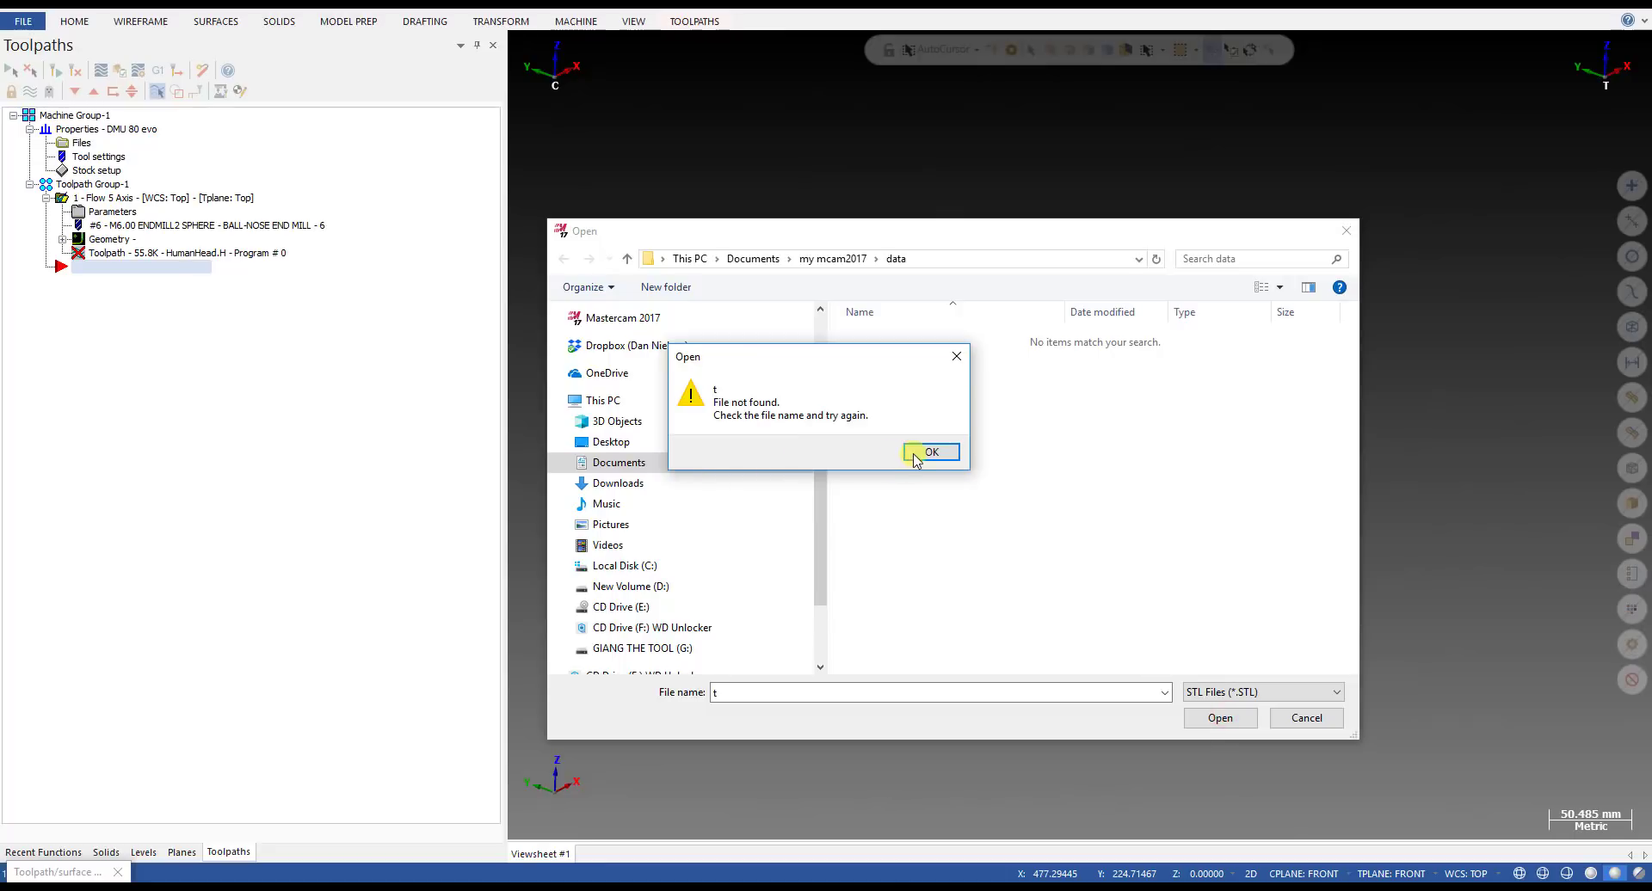
click(908, 459)
click(1307, 717)
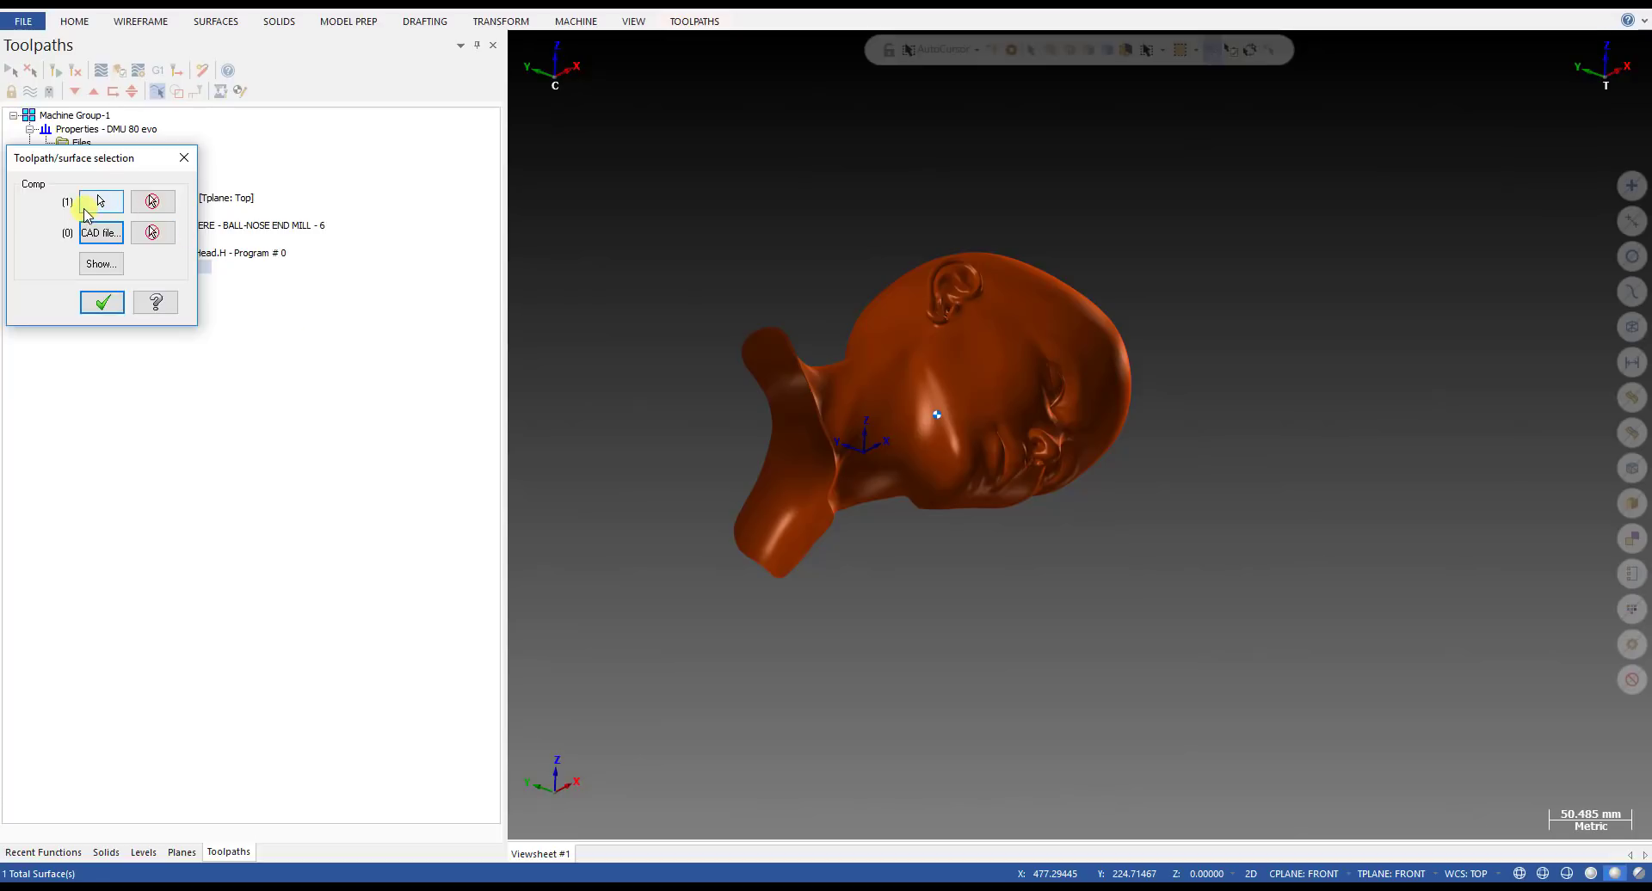
- Show the selected compensation surface highlighted on the model and accept the surface selection
click(100, 264)
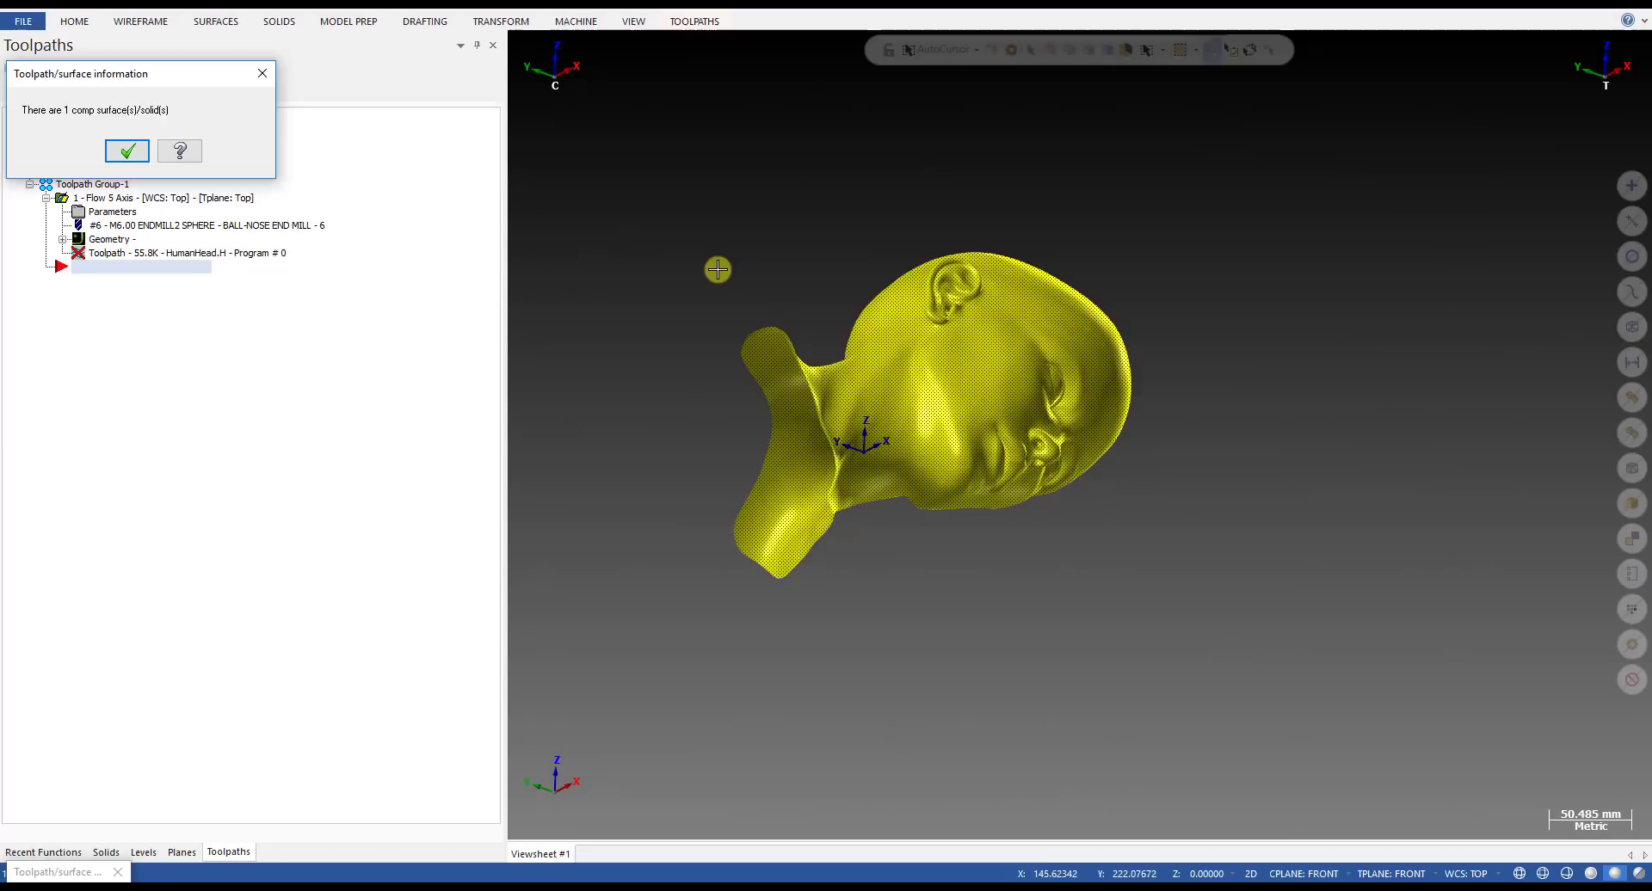
click(127, 151)
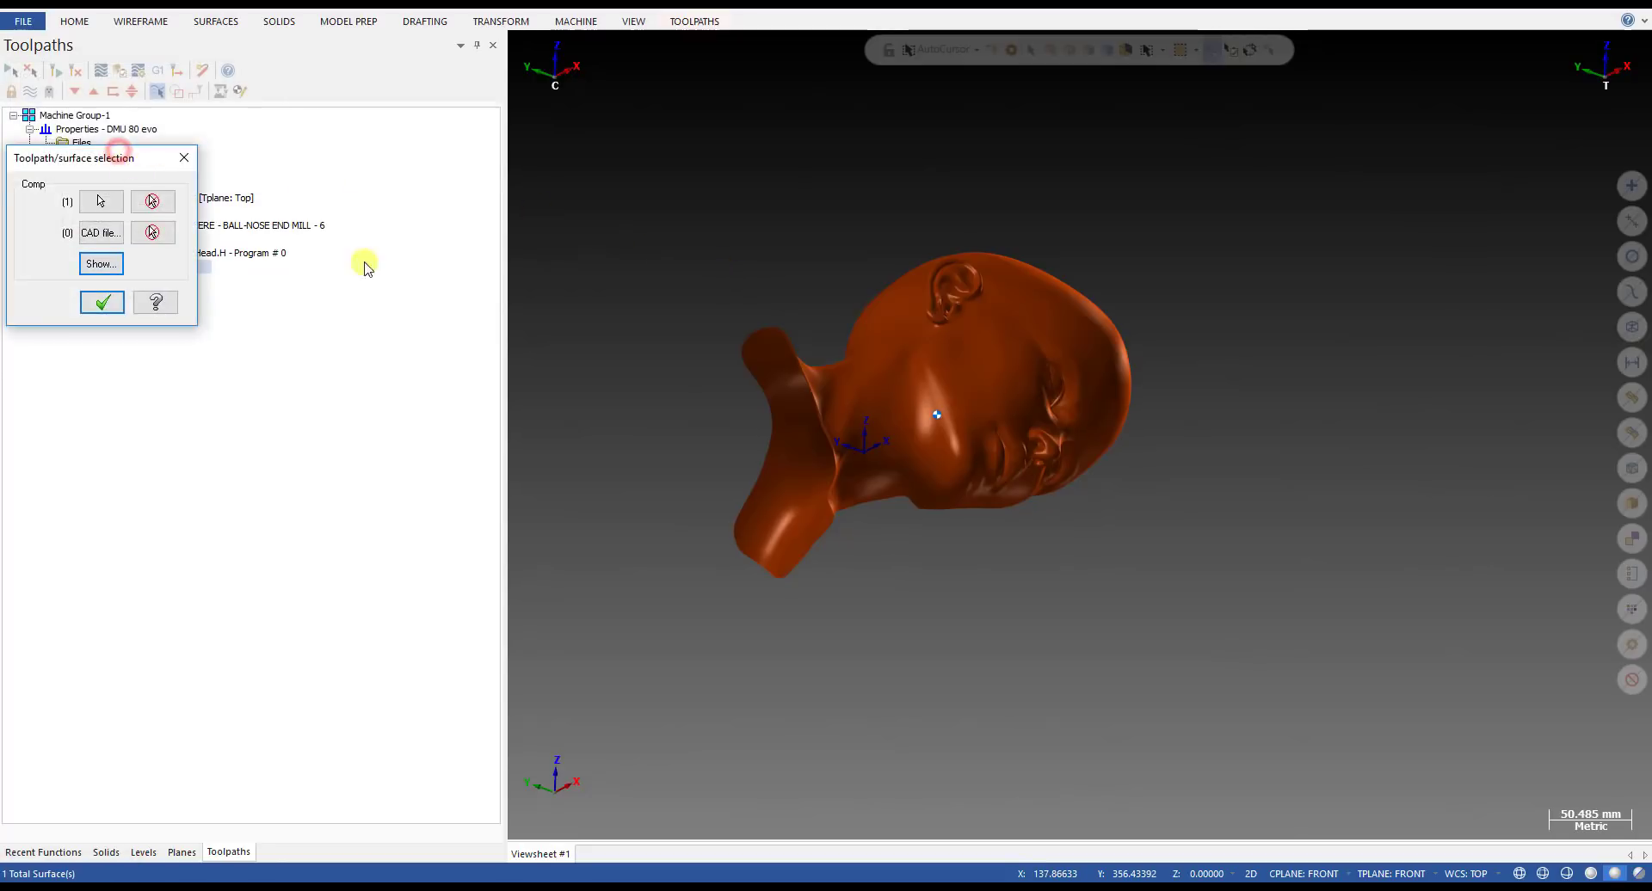
click(103, 302)
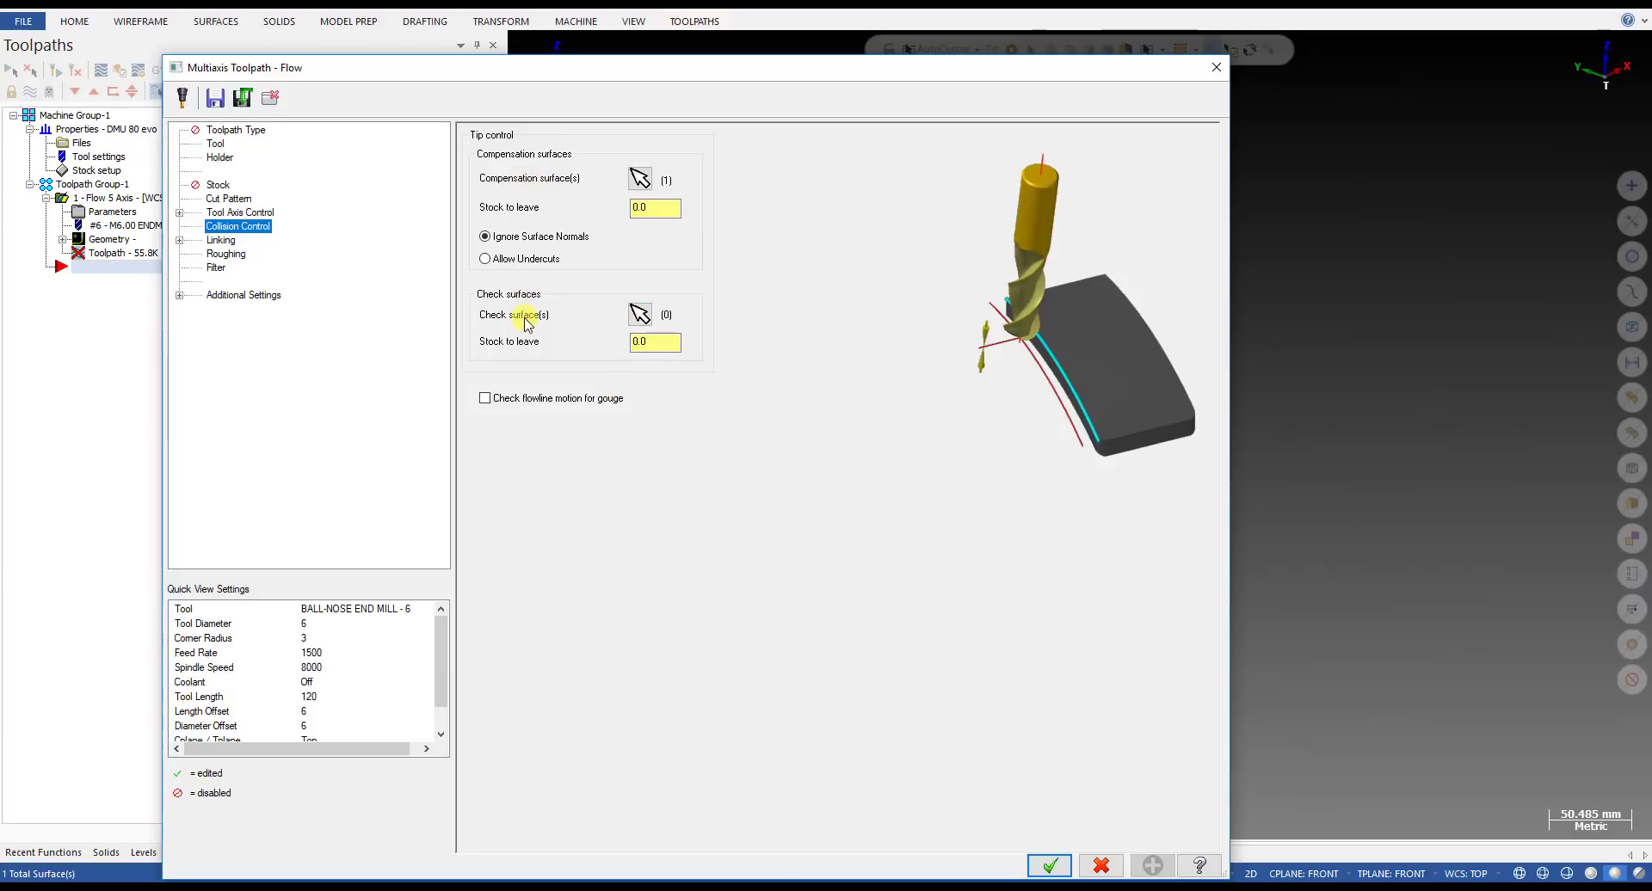
- Move the Flow parameters dialog aside to check the head model, and accept the toolpath parameters
drag(737, 84, 673, 516)
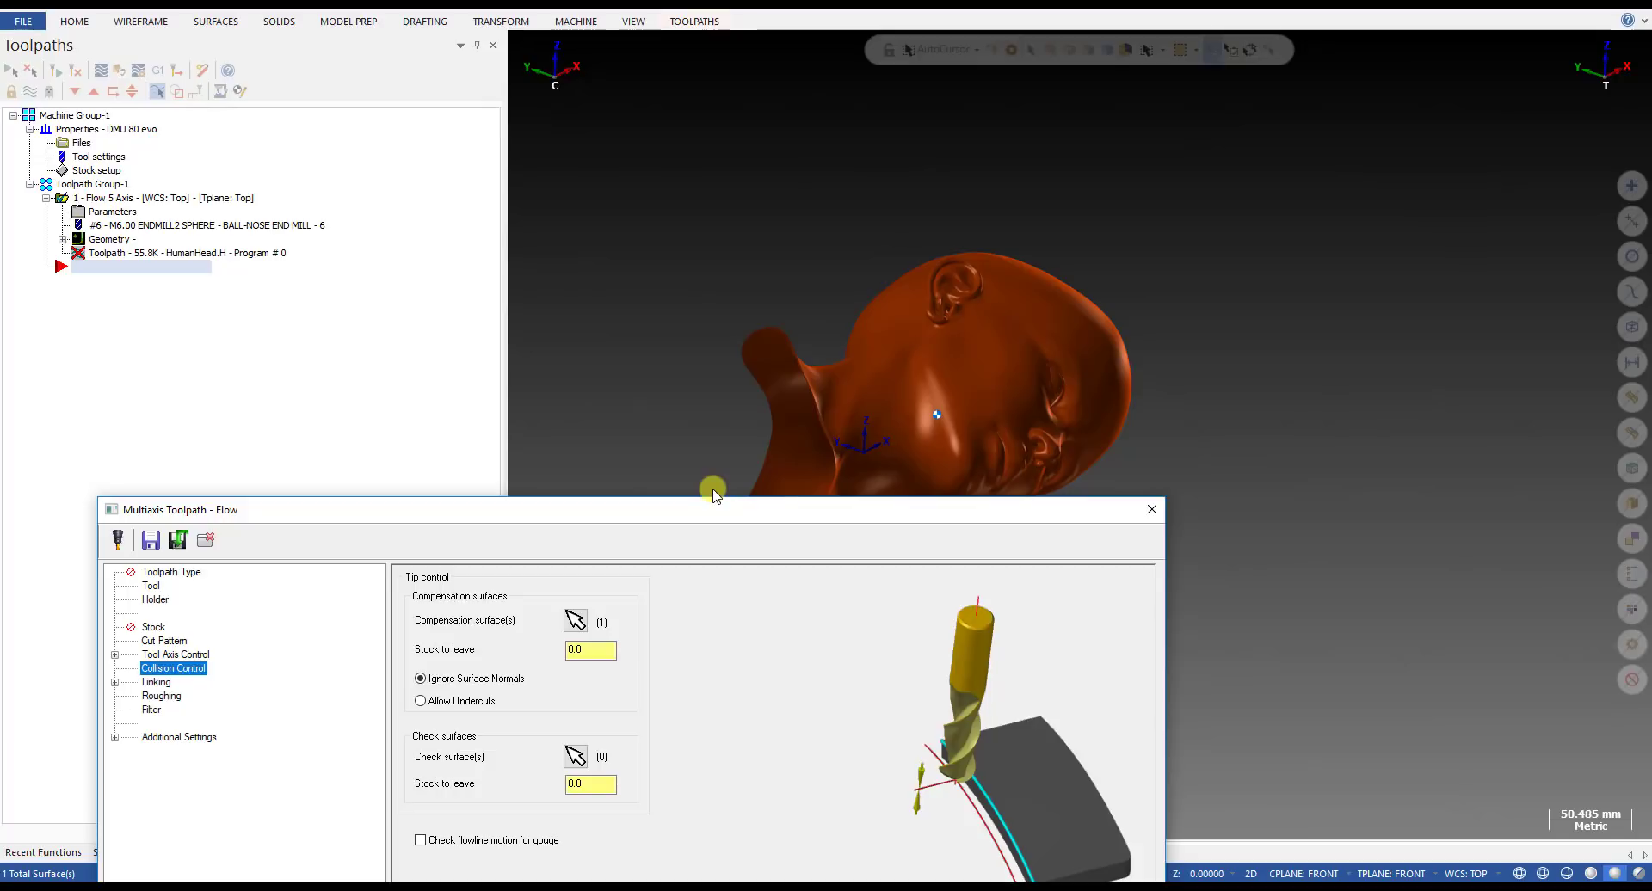
drag(712, 508, 360, 460)
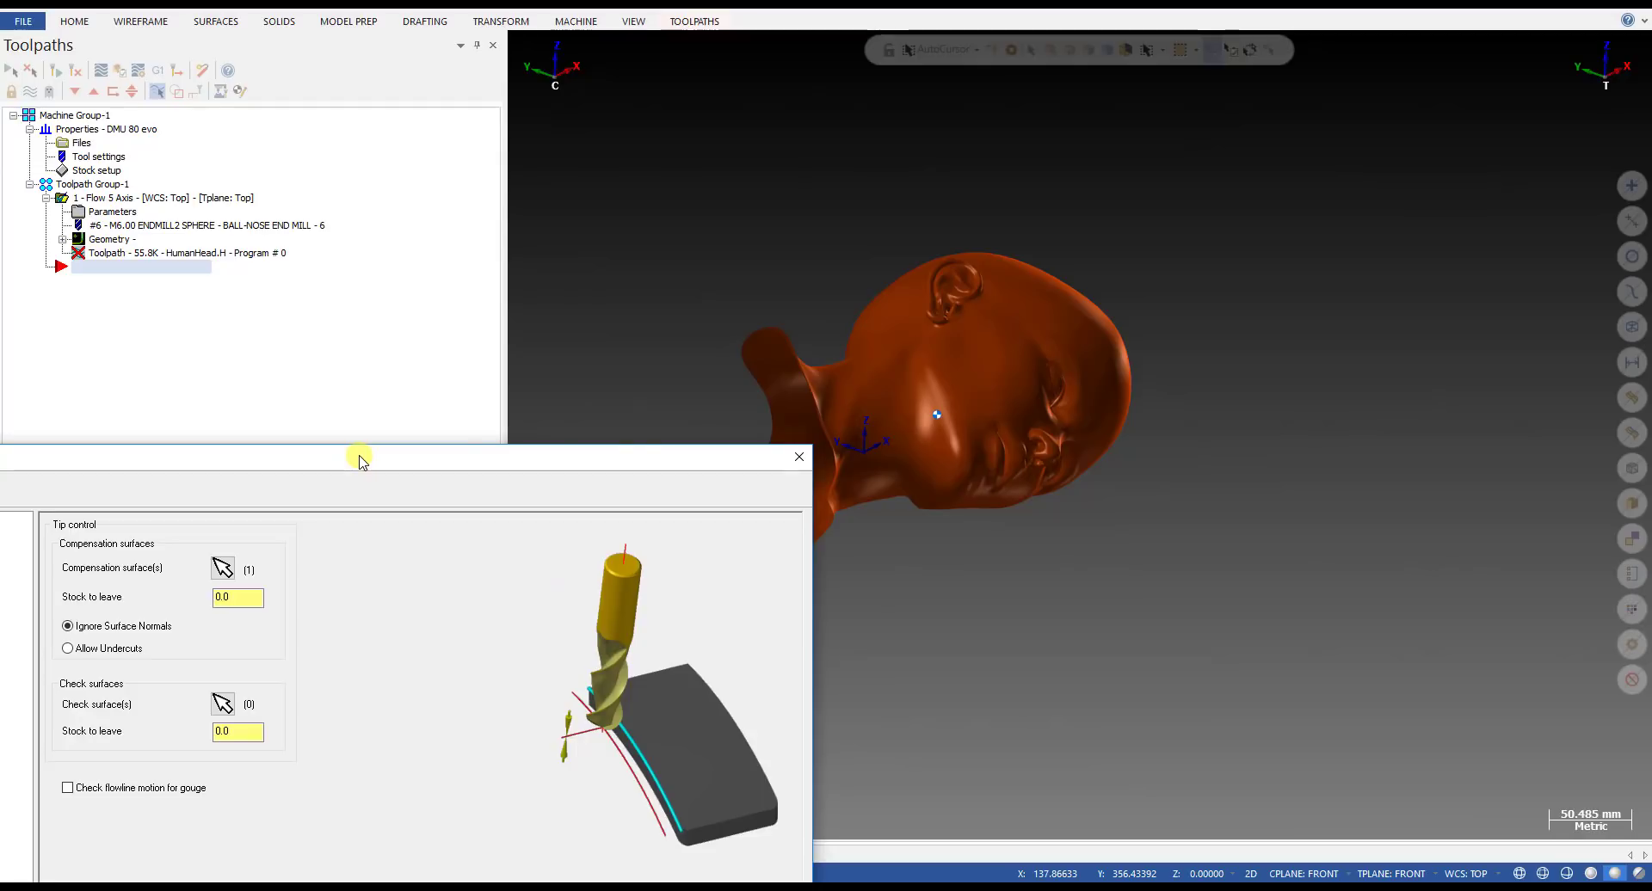
drag(707, 462, 1067, 95)
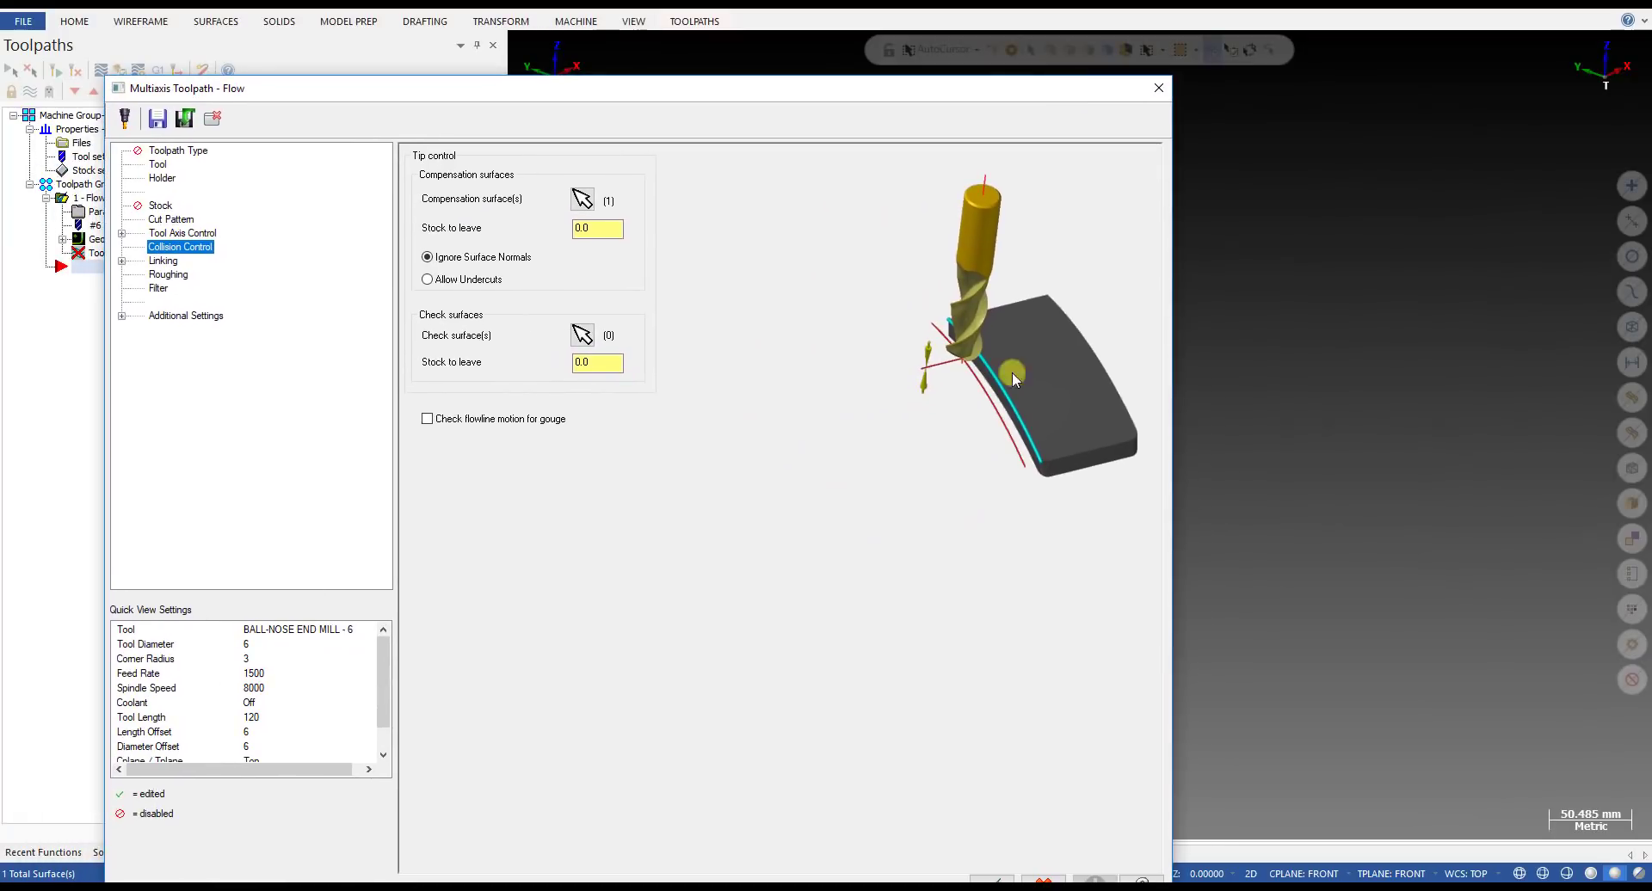
click(994, 876)
- Examine the head surface from several angles, including the ear, face and open neck
scroll(680, 370, down, 3)
scroll(667, 395, up, 4)
middle_drag(668, 395, 802, 394)
scroll(970, 431, up, 2)
scroll(843, 465, down, 3)
middle_drag(969, 431, 701, 483)
scroll(700, 482, down, 1)
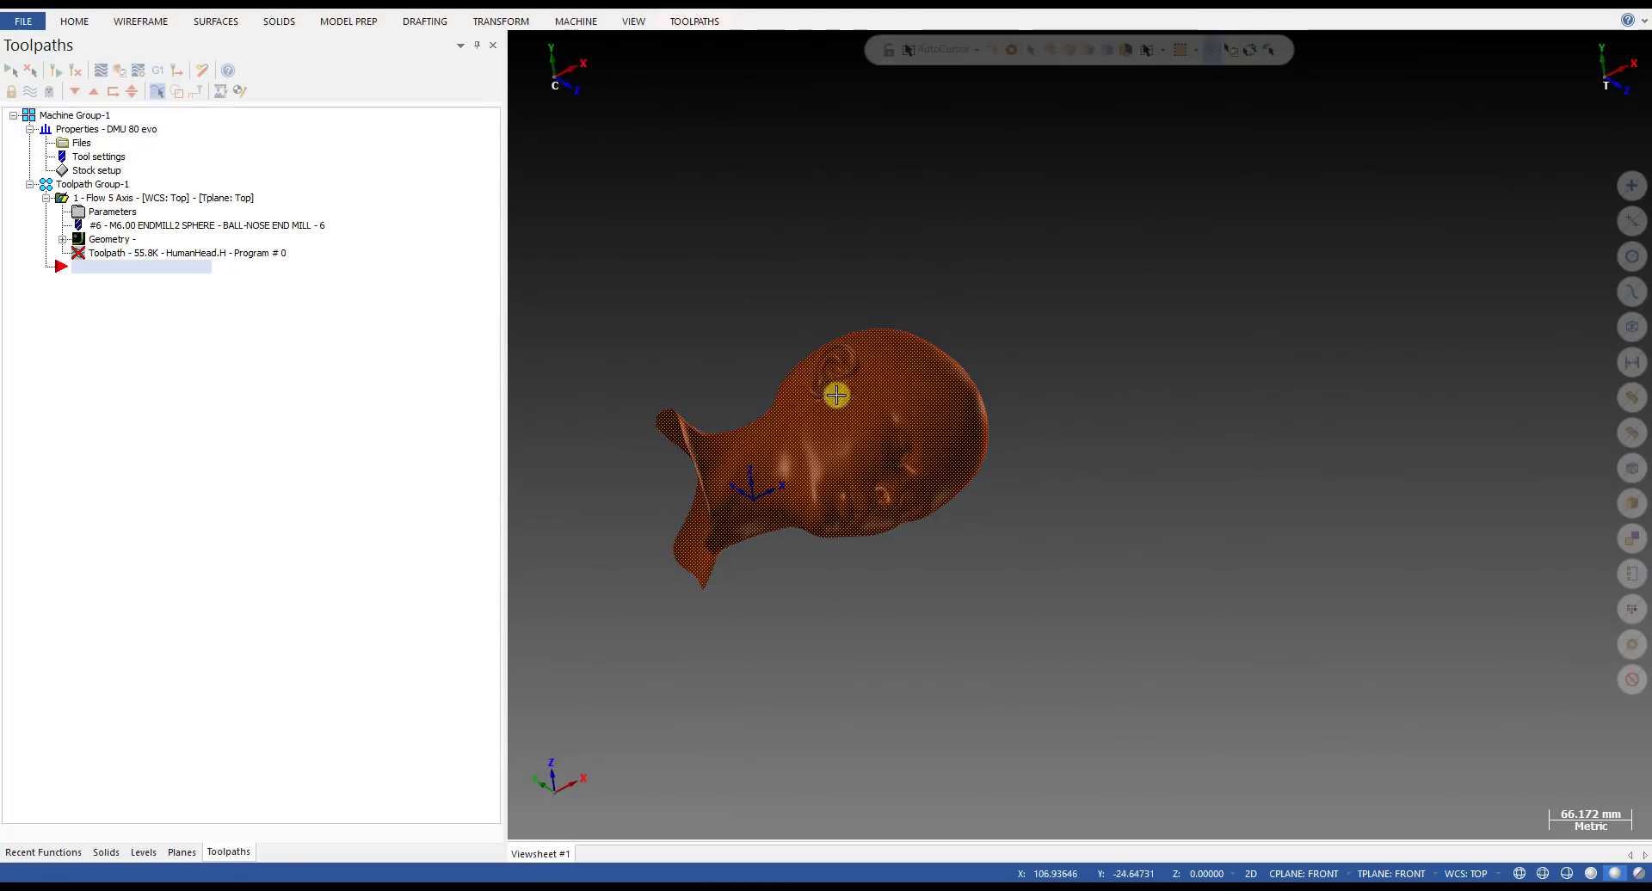
scroll(825, 380, up, 4)
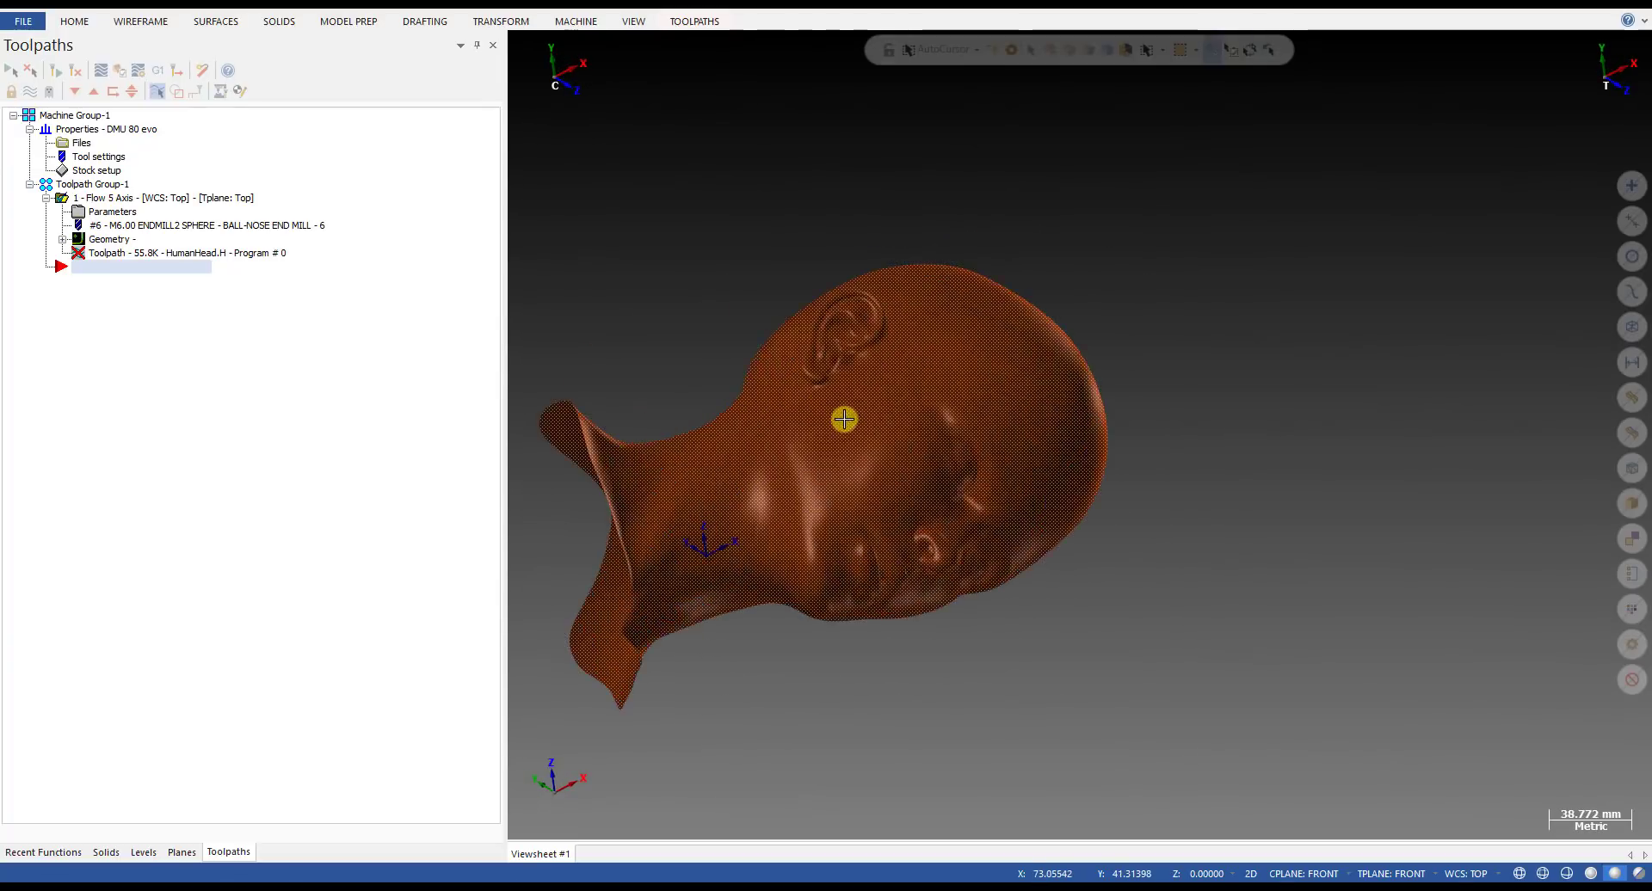
middle_drag(826, 460, 955, 549)
scroll(880, 378, down, 2)
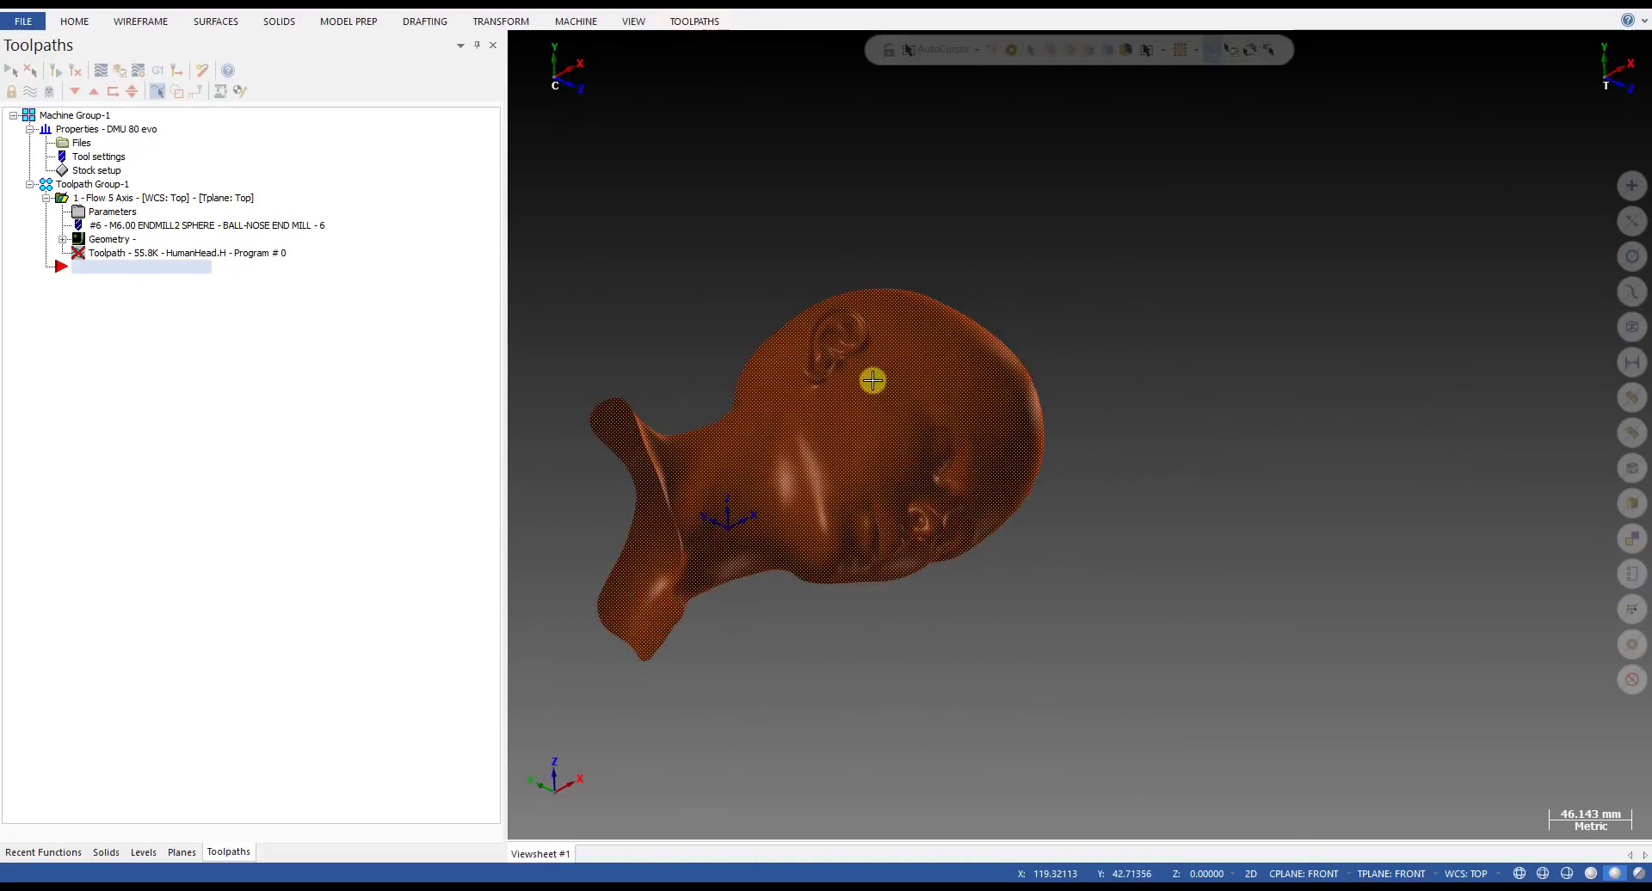
middle_drag(875, 381, 876, 437)
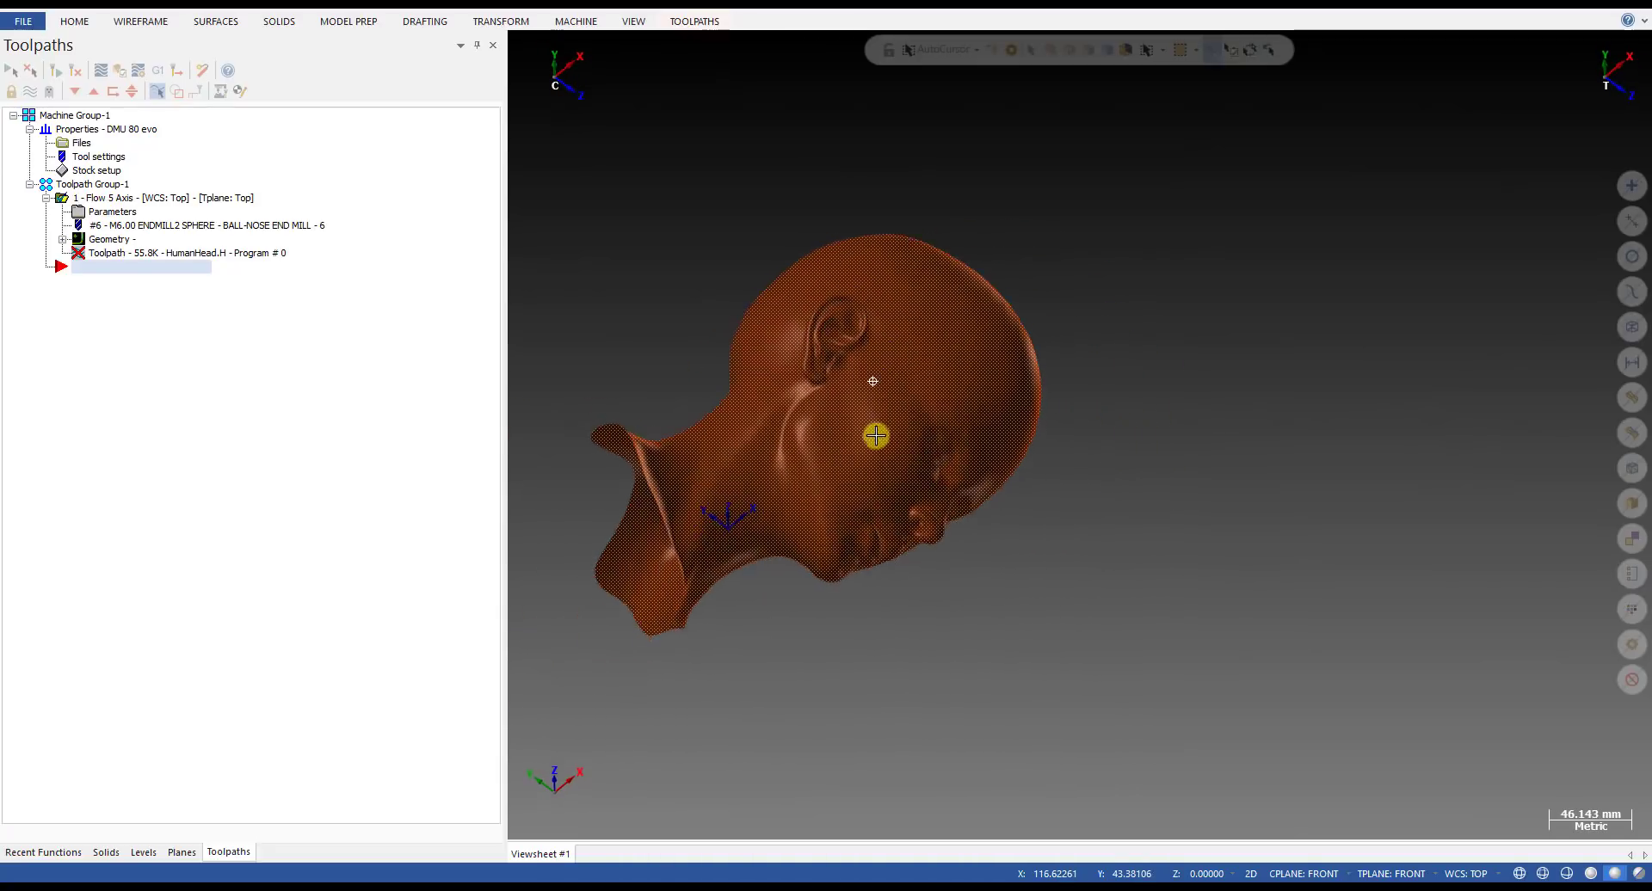
- Regenerate the Flow toolpath with the head as compensation surface, and backplot it to inspect the passes over the ear and face
click(103, 199)
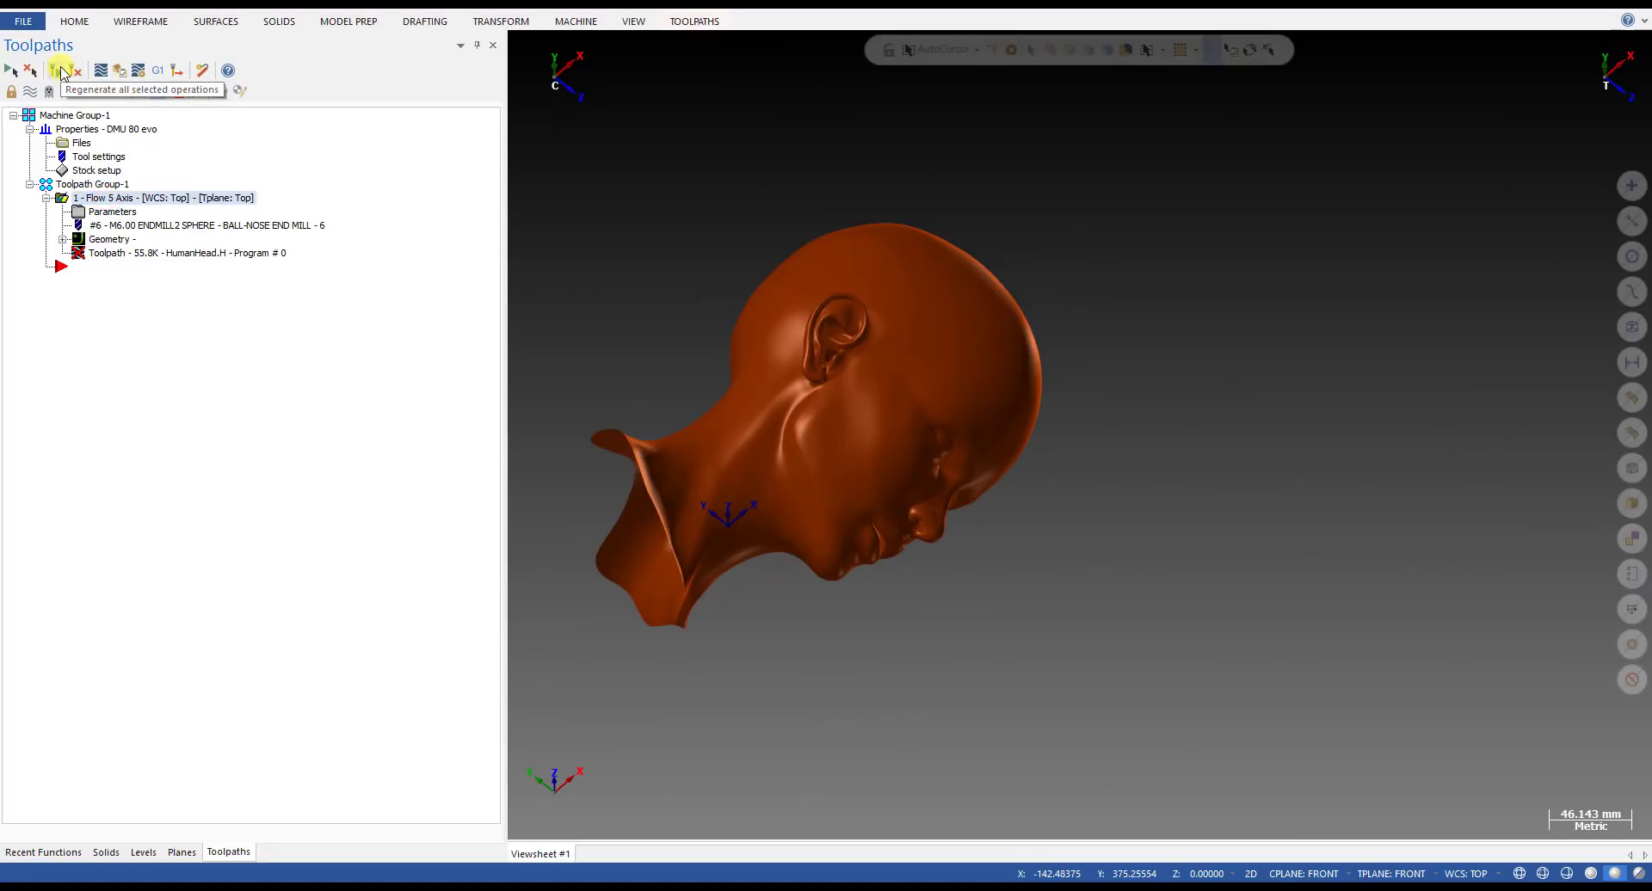
click(60, 73)
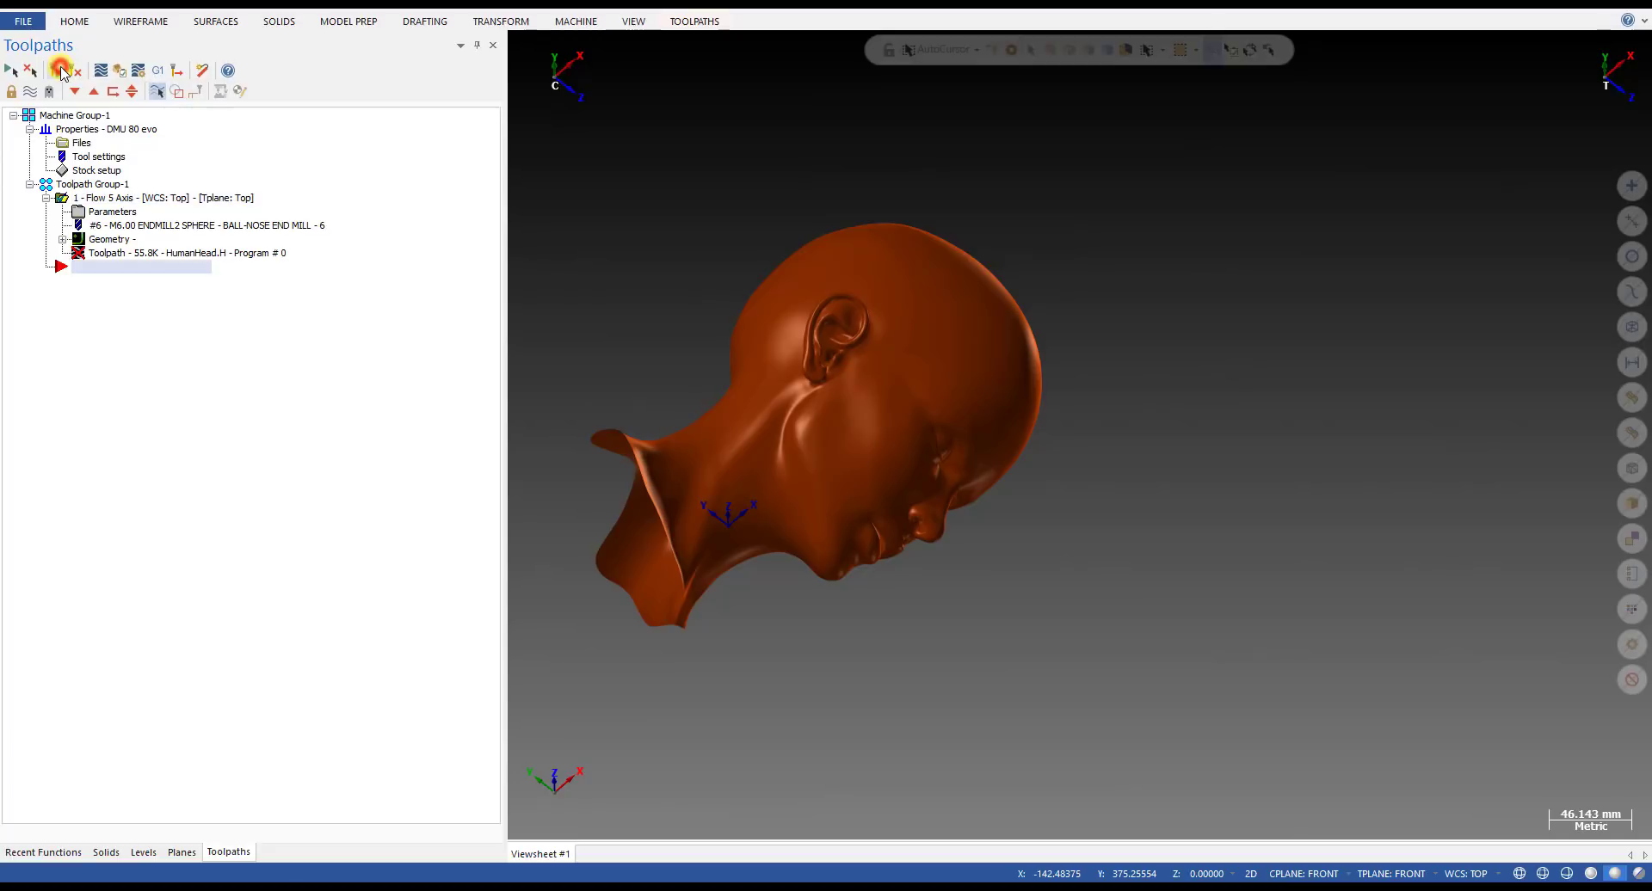
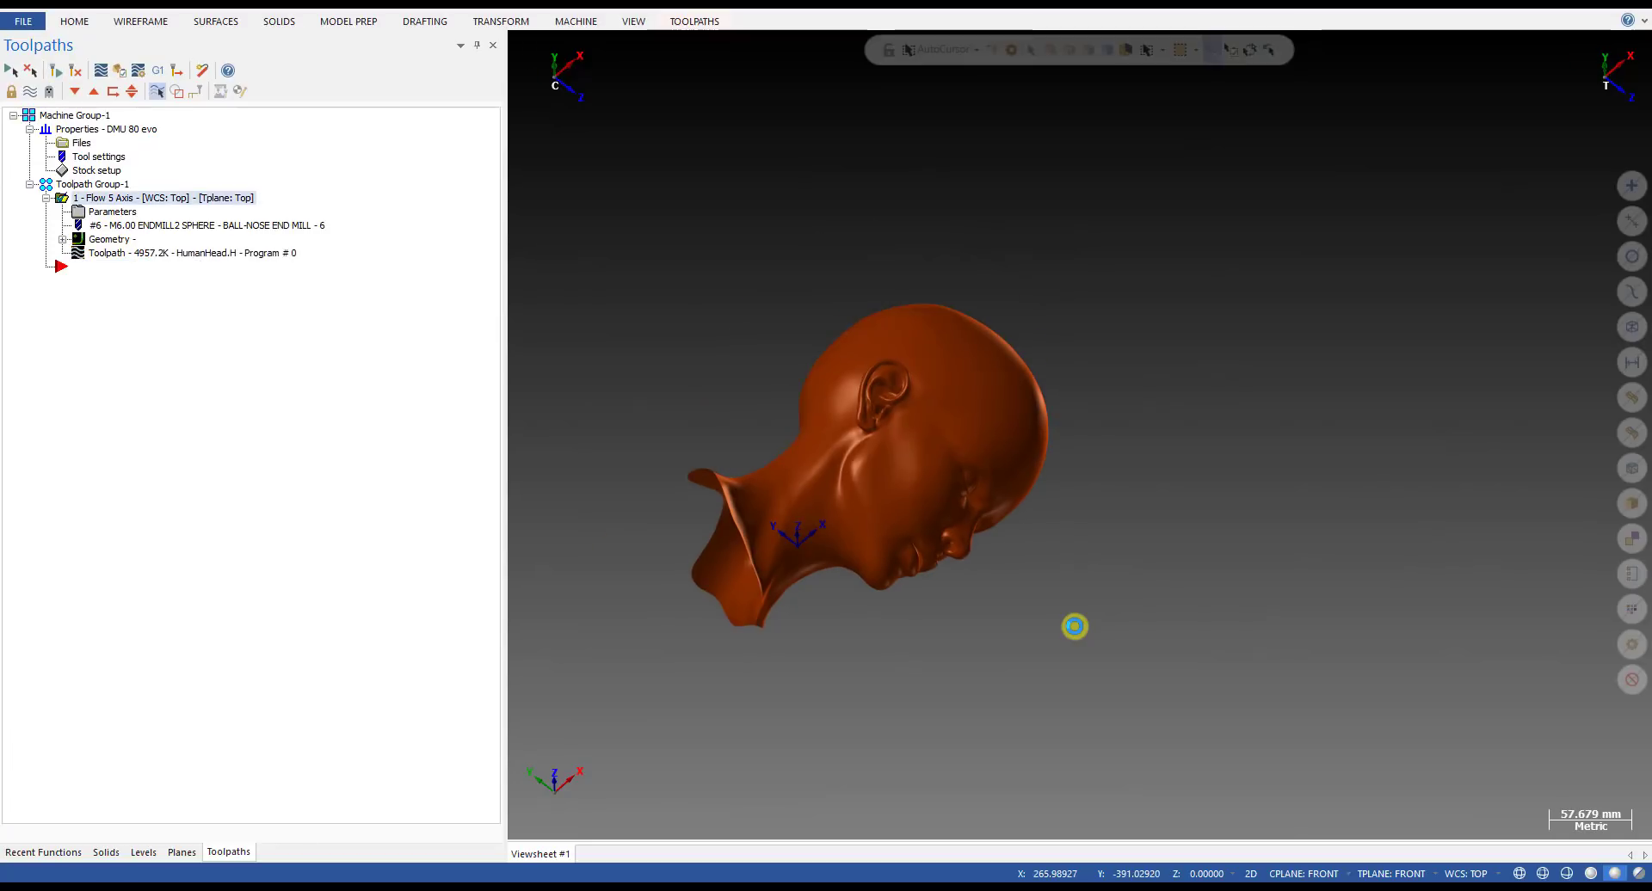
click(135, 255)
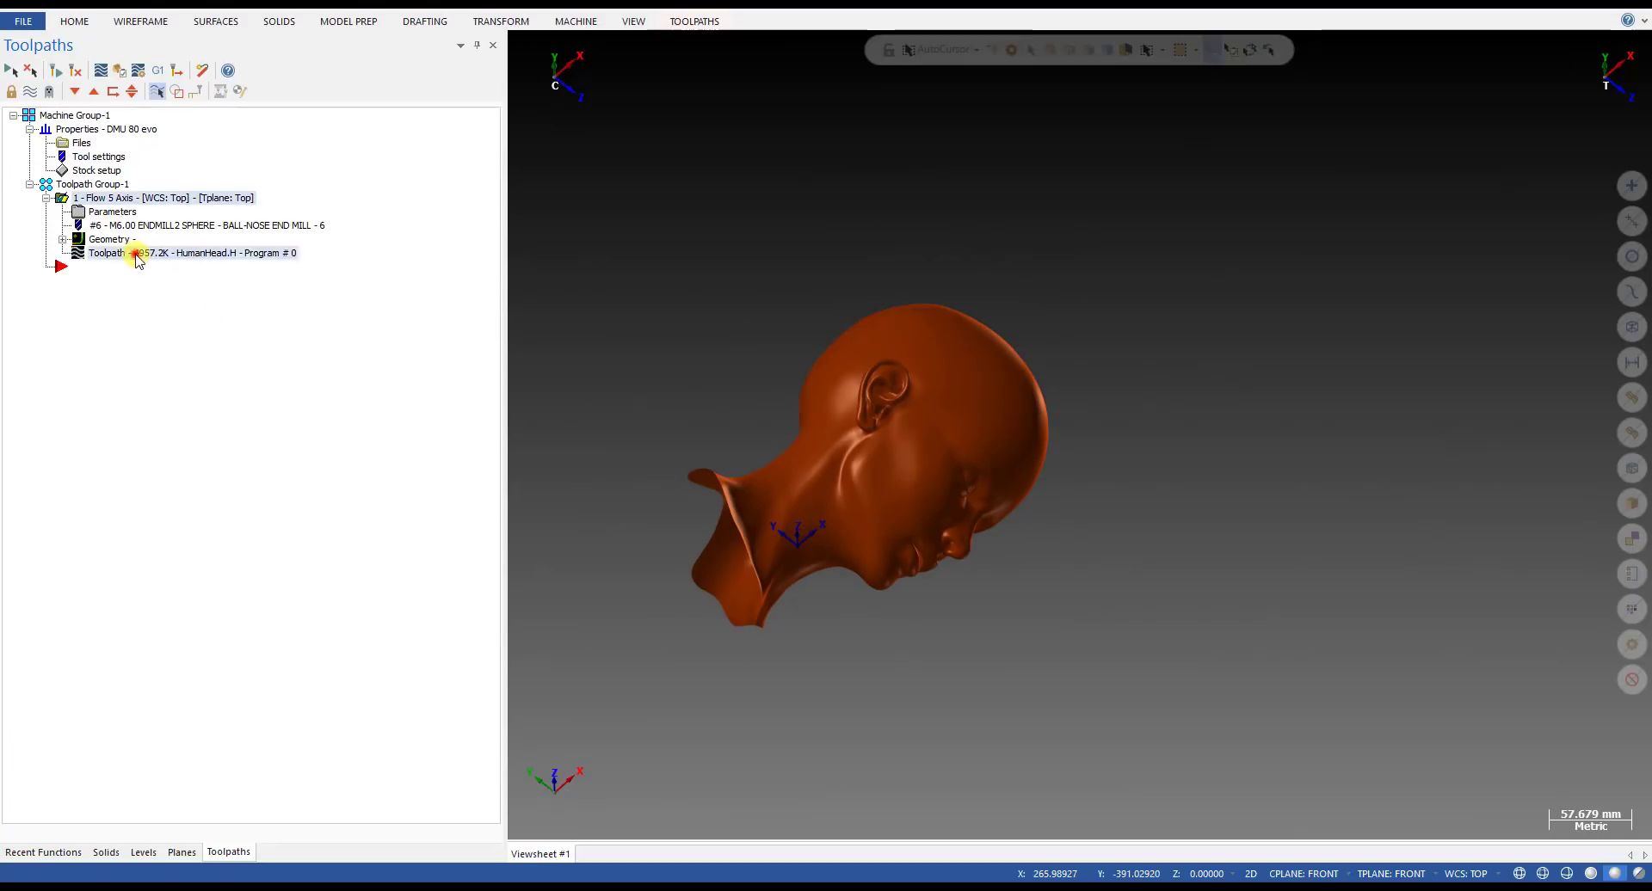
scroll(922, 415, up, 3)
middle_drag(954, 467, 977, 431)
scroll(969, 431, up, 2)
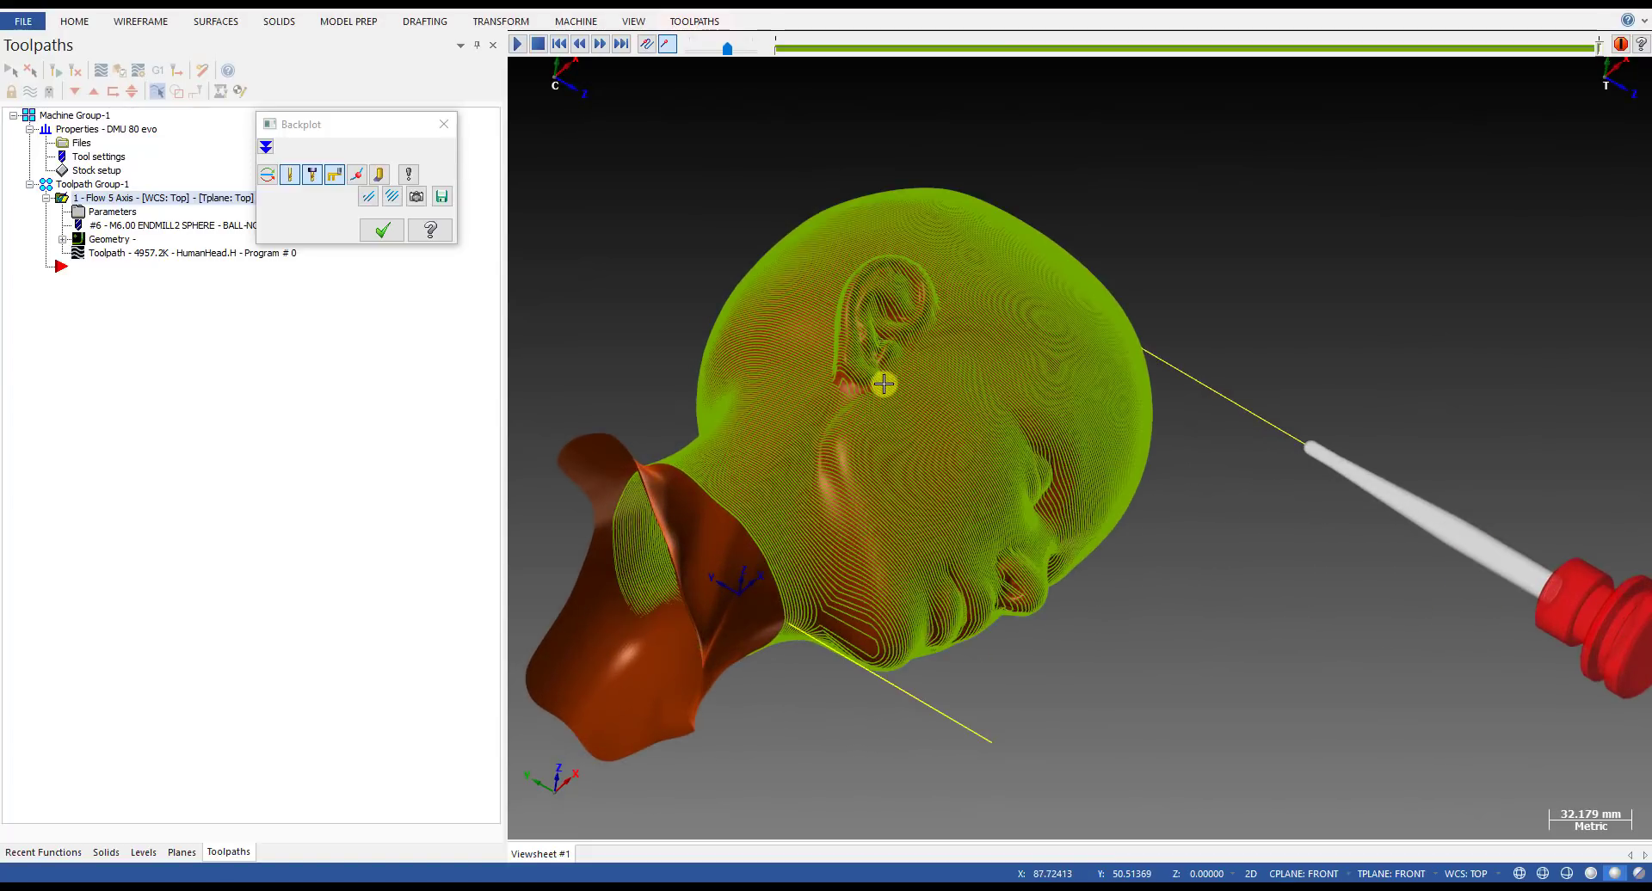
- Backplot the first Flow 5 Axis passes around the neck, inspect the tool against the surface there, and close the backplot
key(Escape)
mouse_move(744, 505)
middle_down()
mouse_move(823, 500)
mouse_move(826, 520)
mouse_move(736, 534)
middle_up()
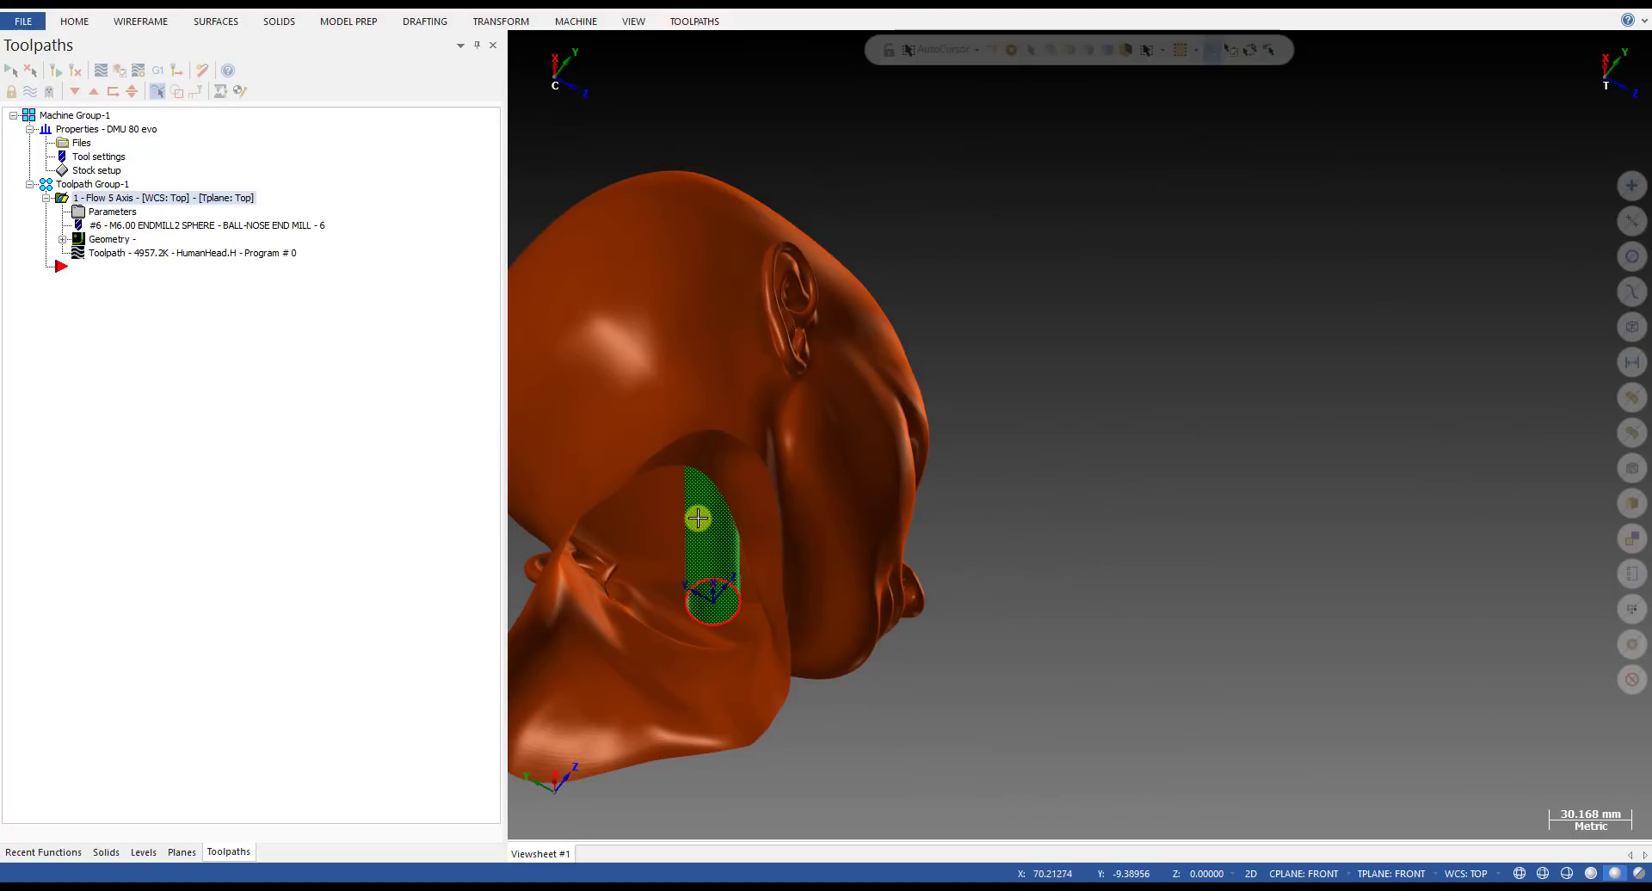
middle_drag(987, 413, 788, 410)
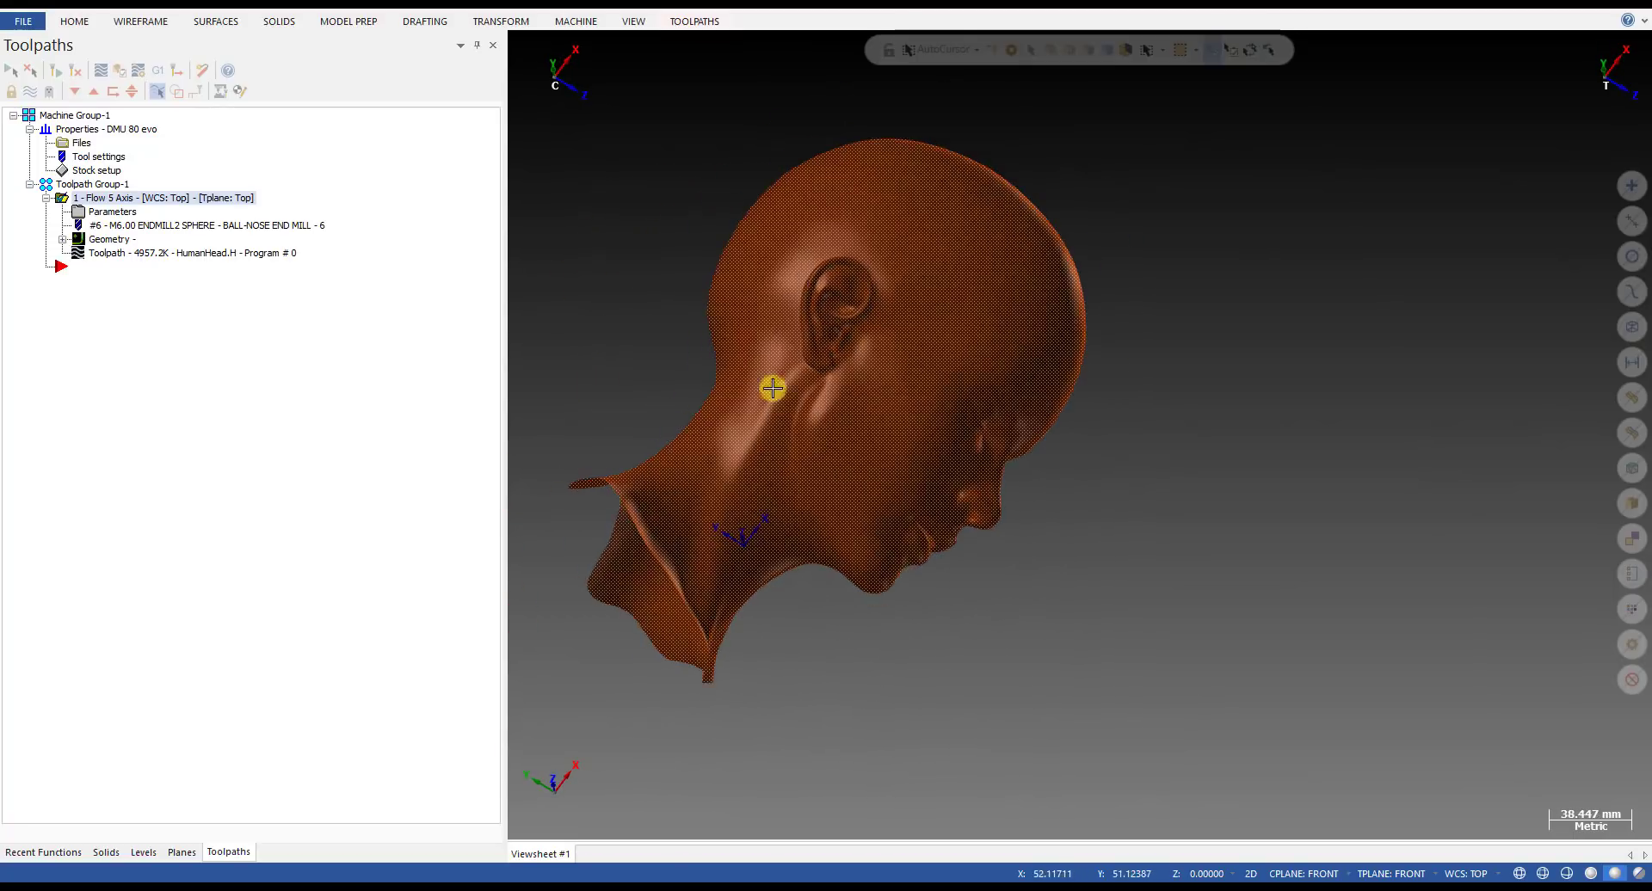
click(78, 250)
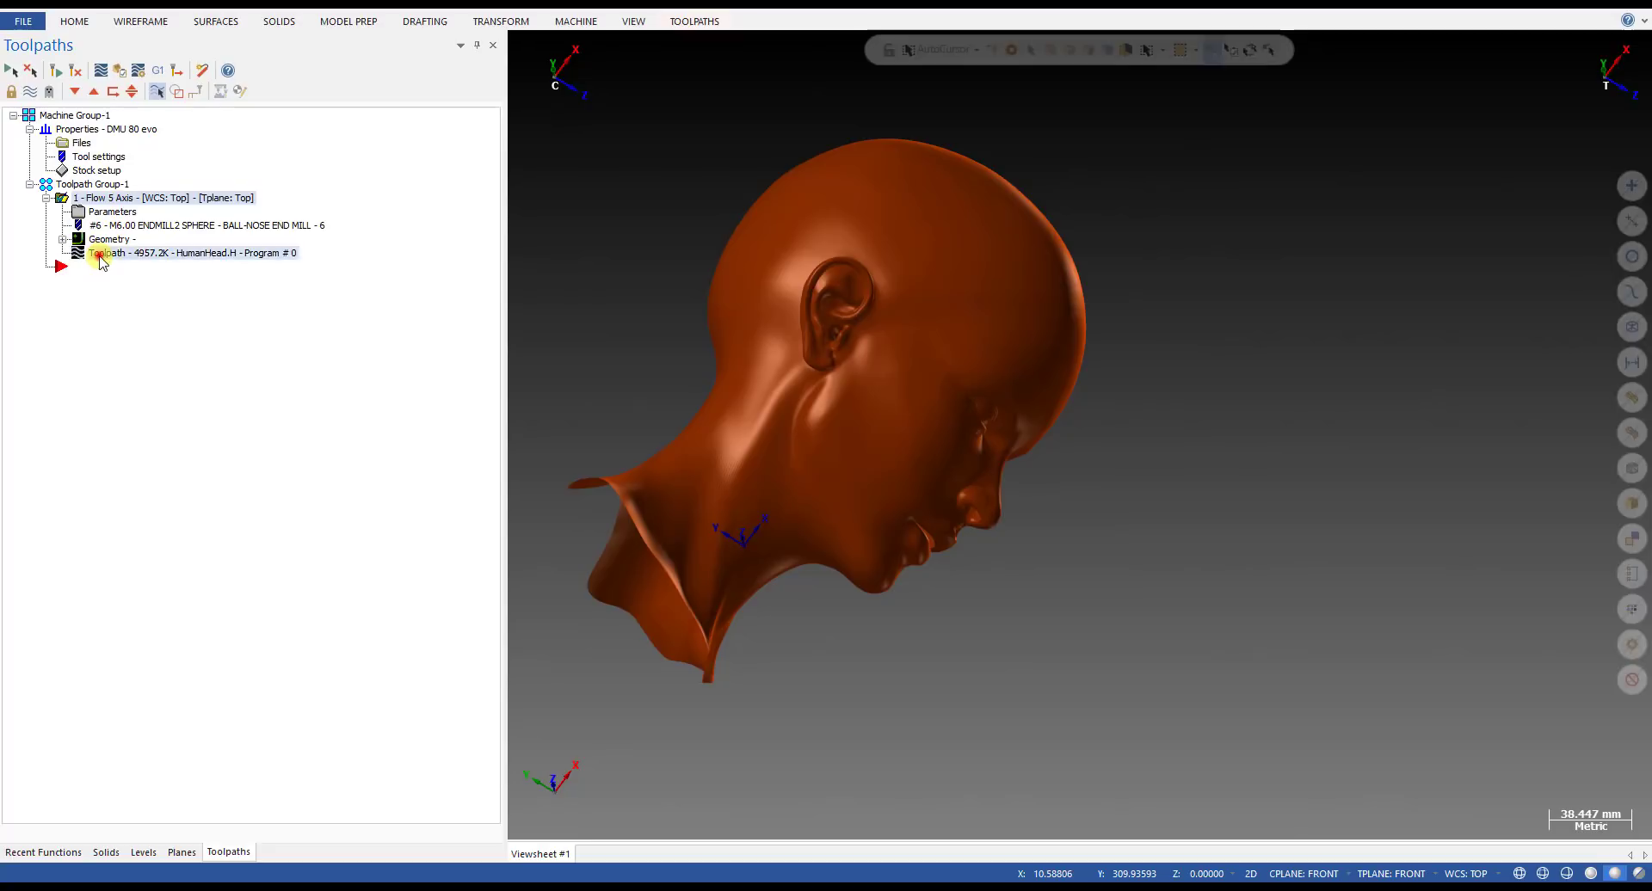
drag(777, 47, 826, 47)
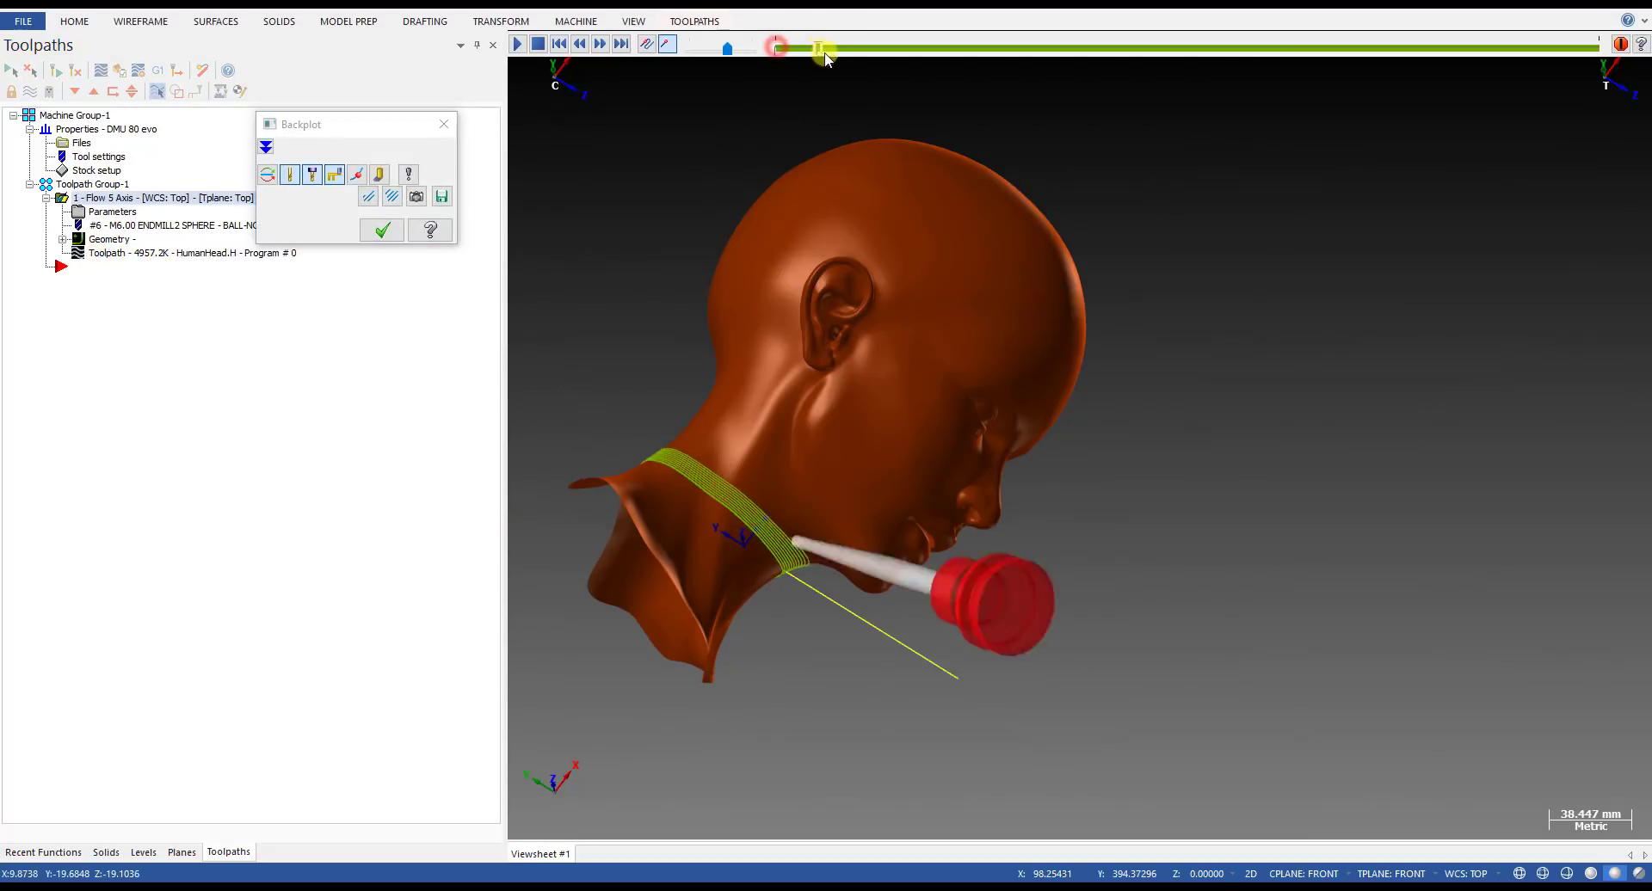
scroll(723, 449, up, 5)
scroll(731, 443, up, 8)
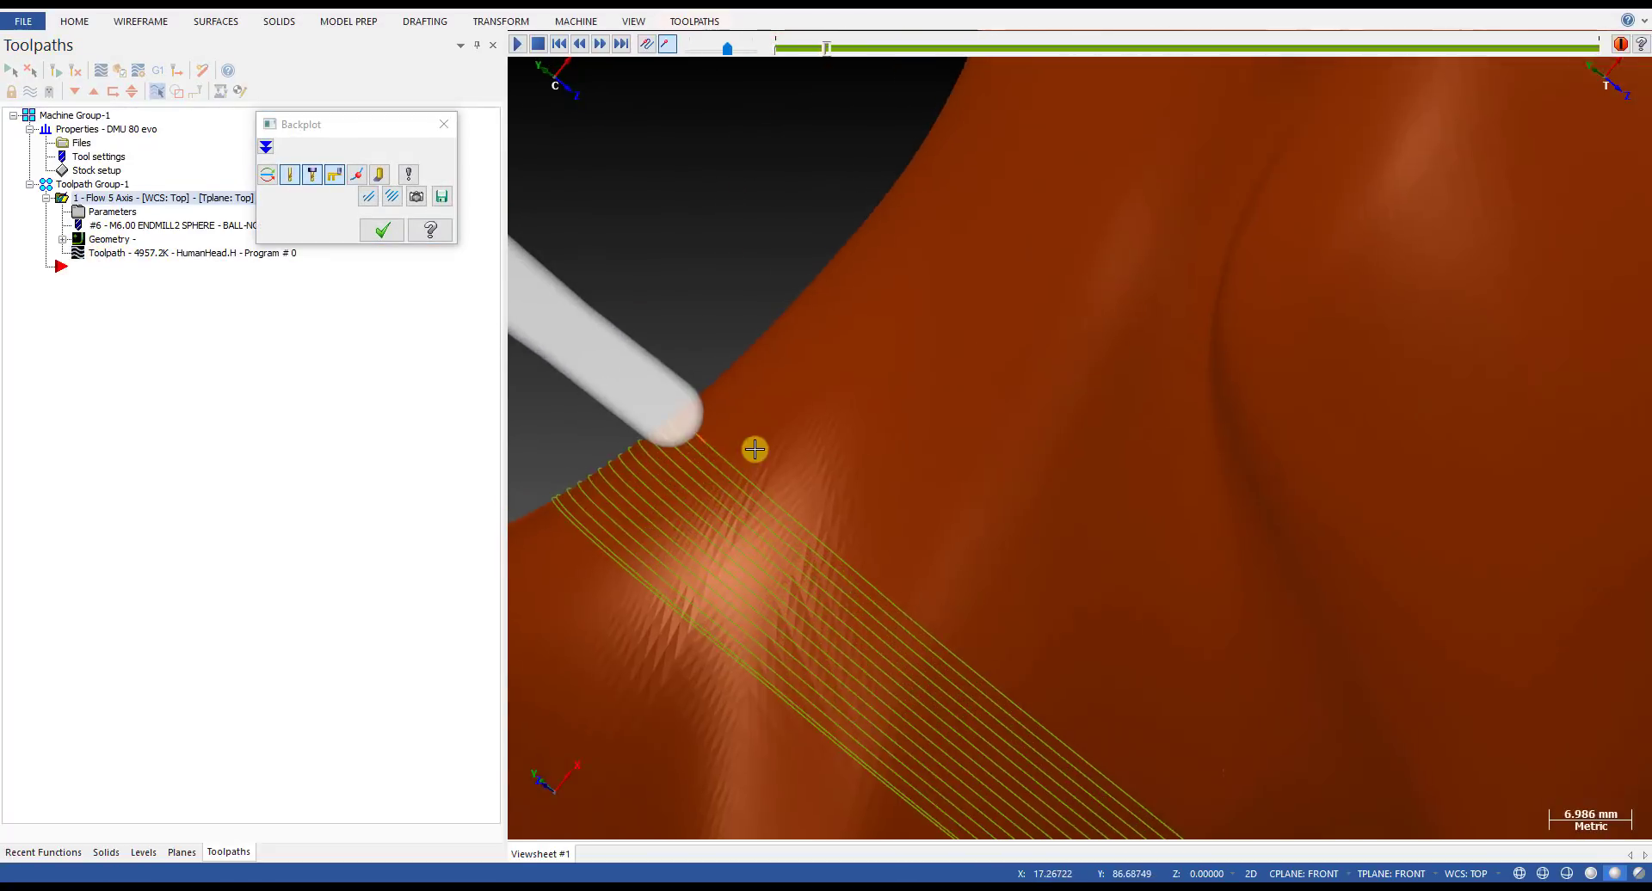
scroll(800, 395, down, 10)
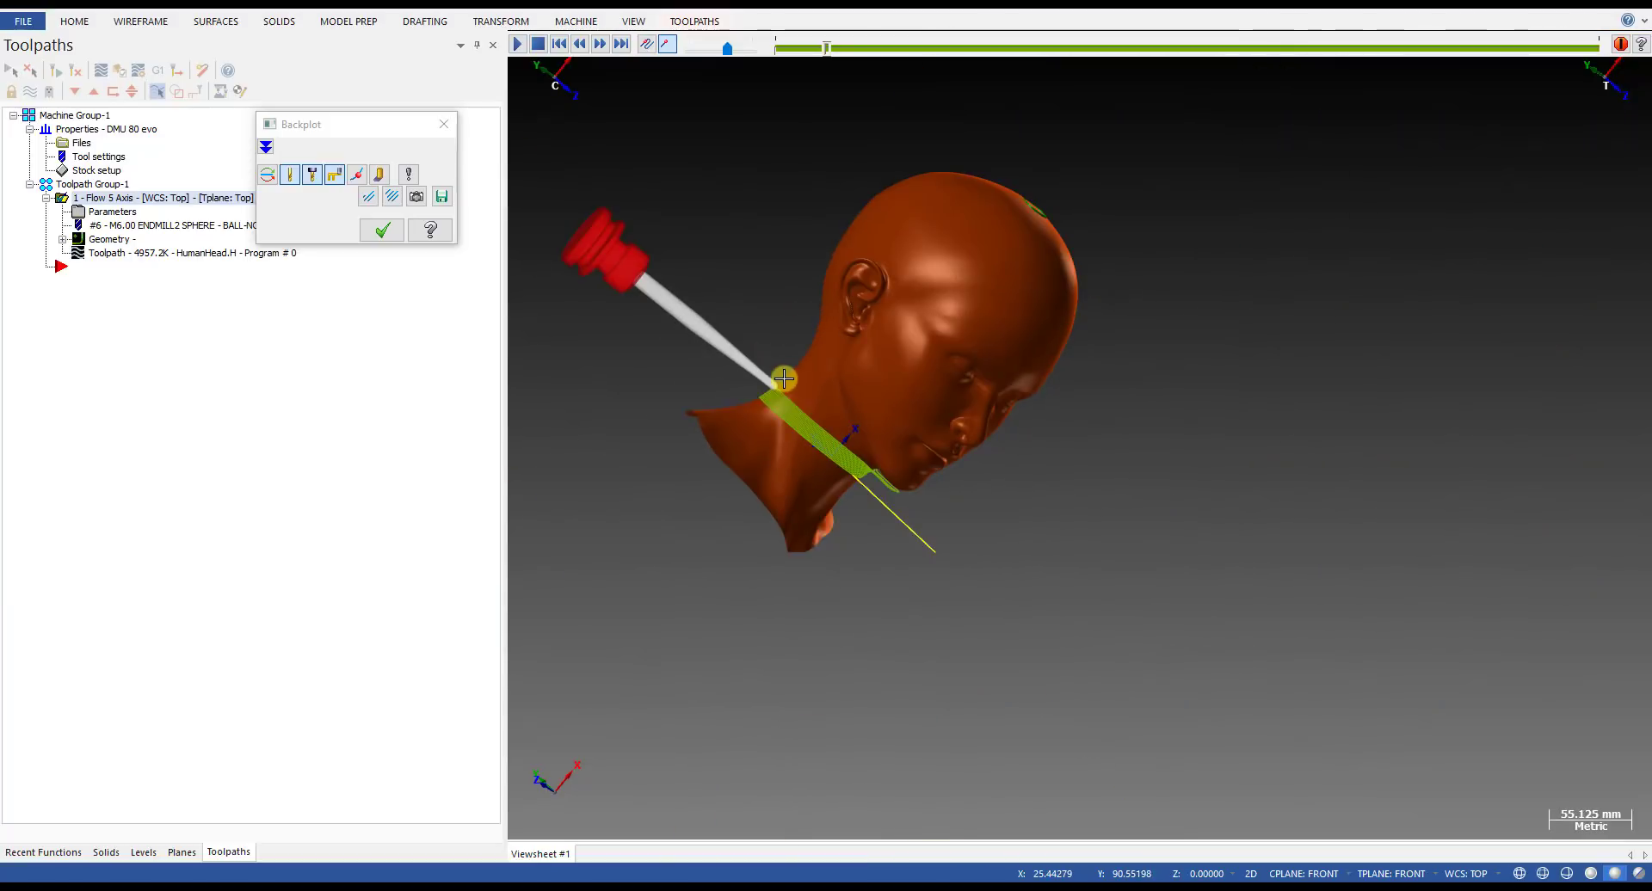
scroll(783, 376, up, 2)
key(Escape)
- Examine the head model in Top and Front views, backplot most of the Flow 5 Axis toolpath, and close the backplot
key(alt+1)
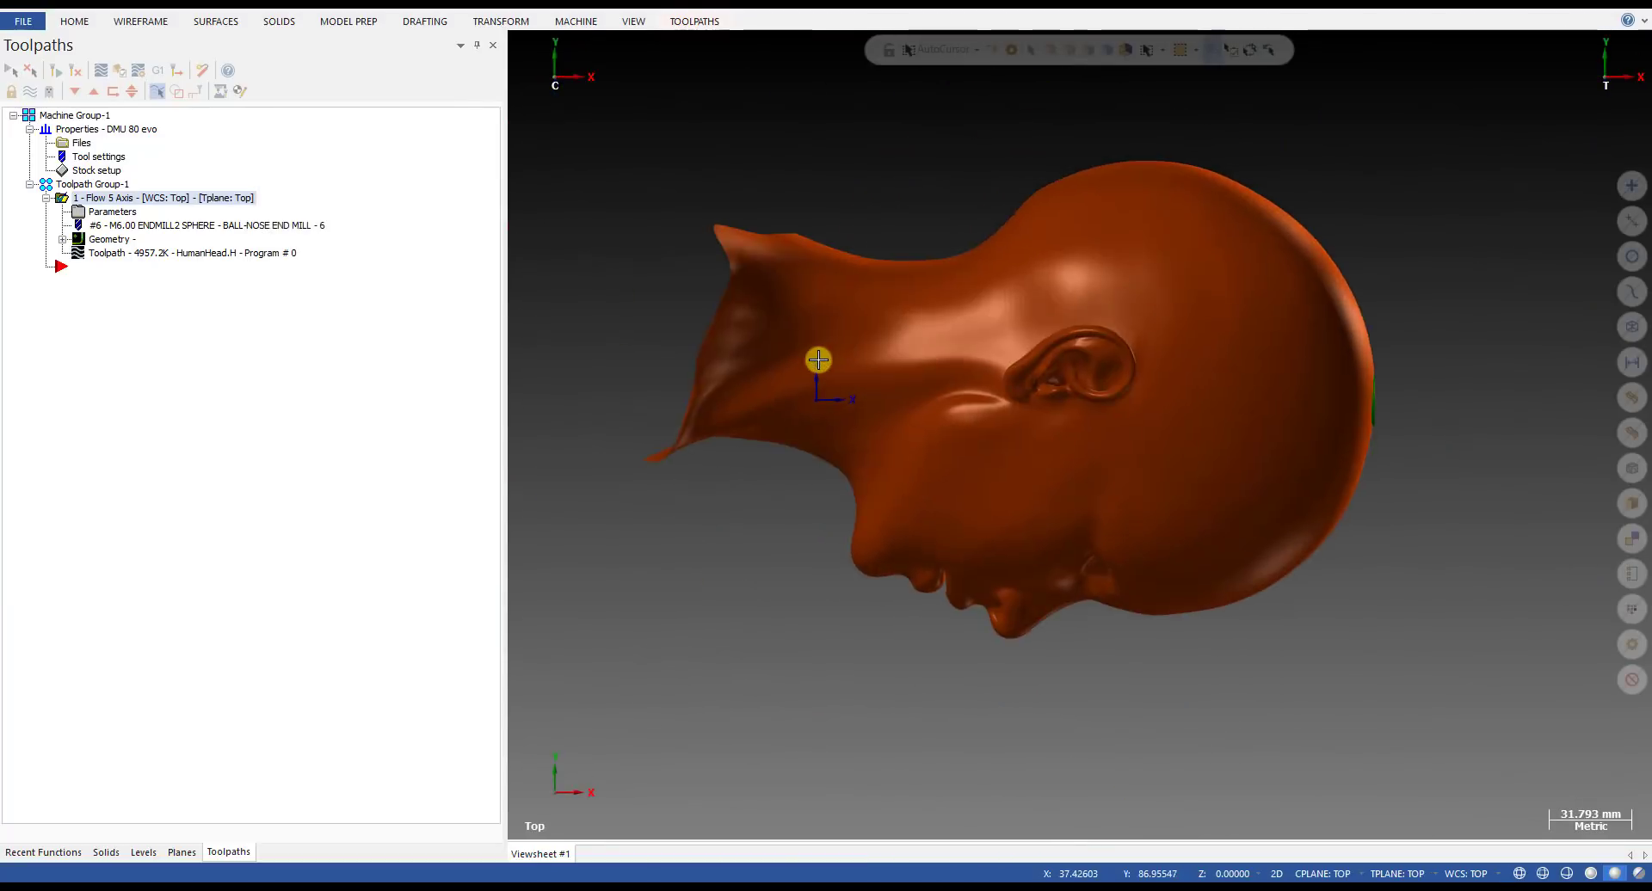
middle_drag(872, 423, 872, 418)
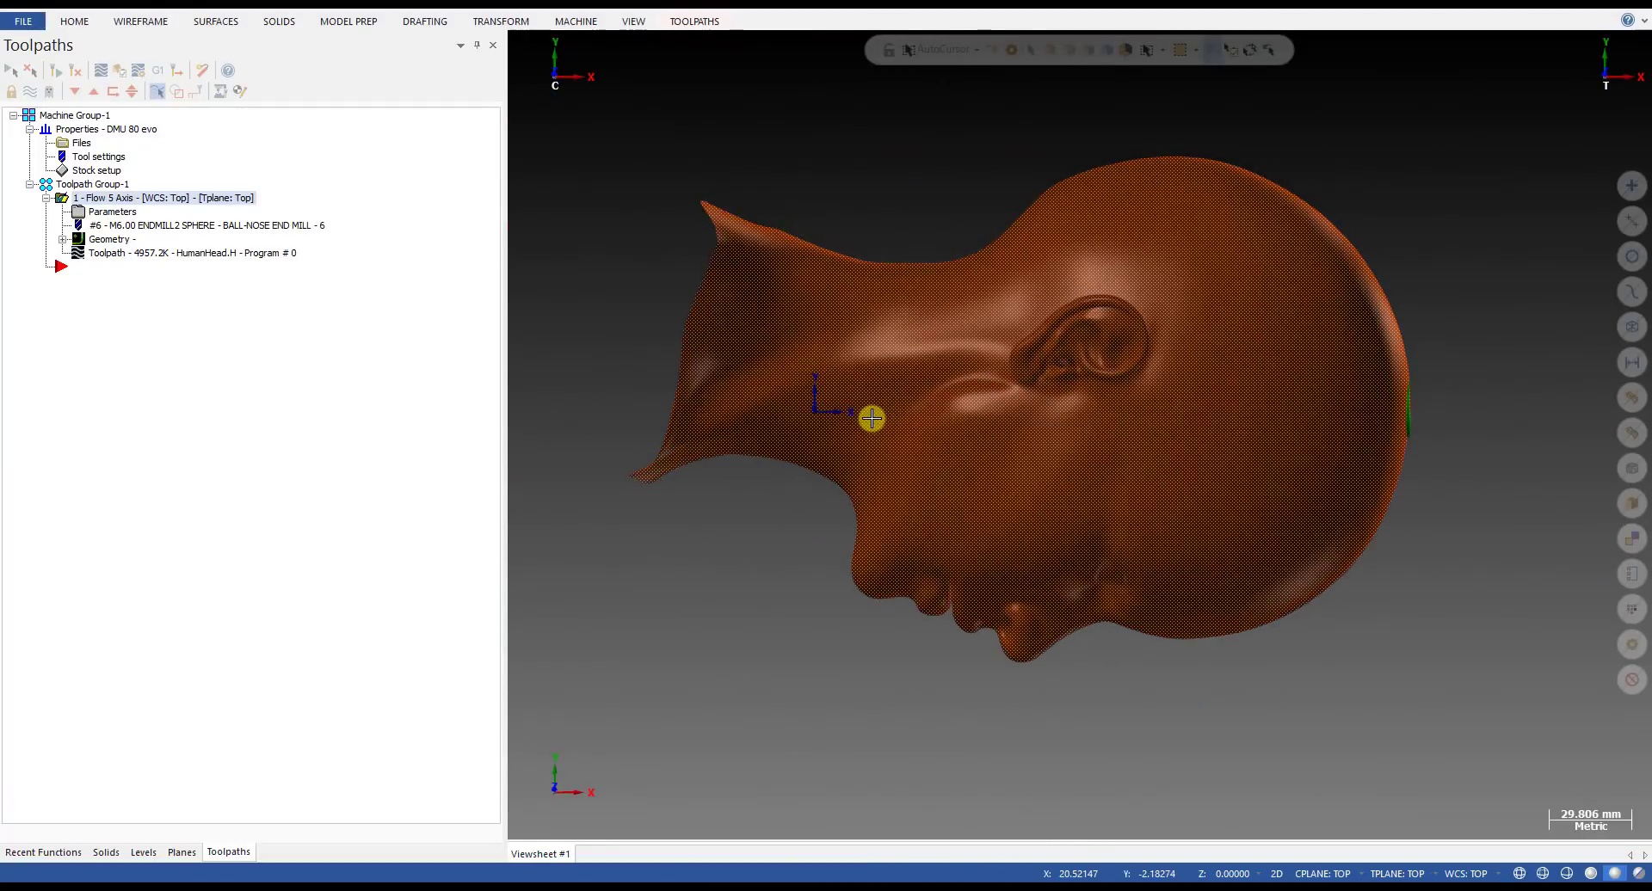
key(alt+2)
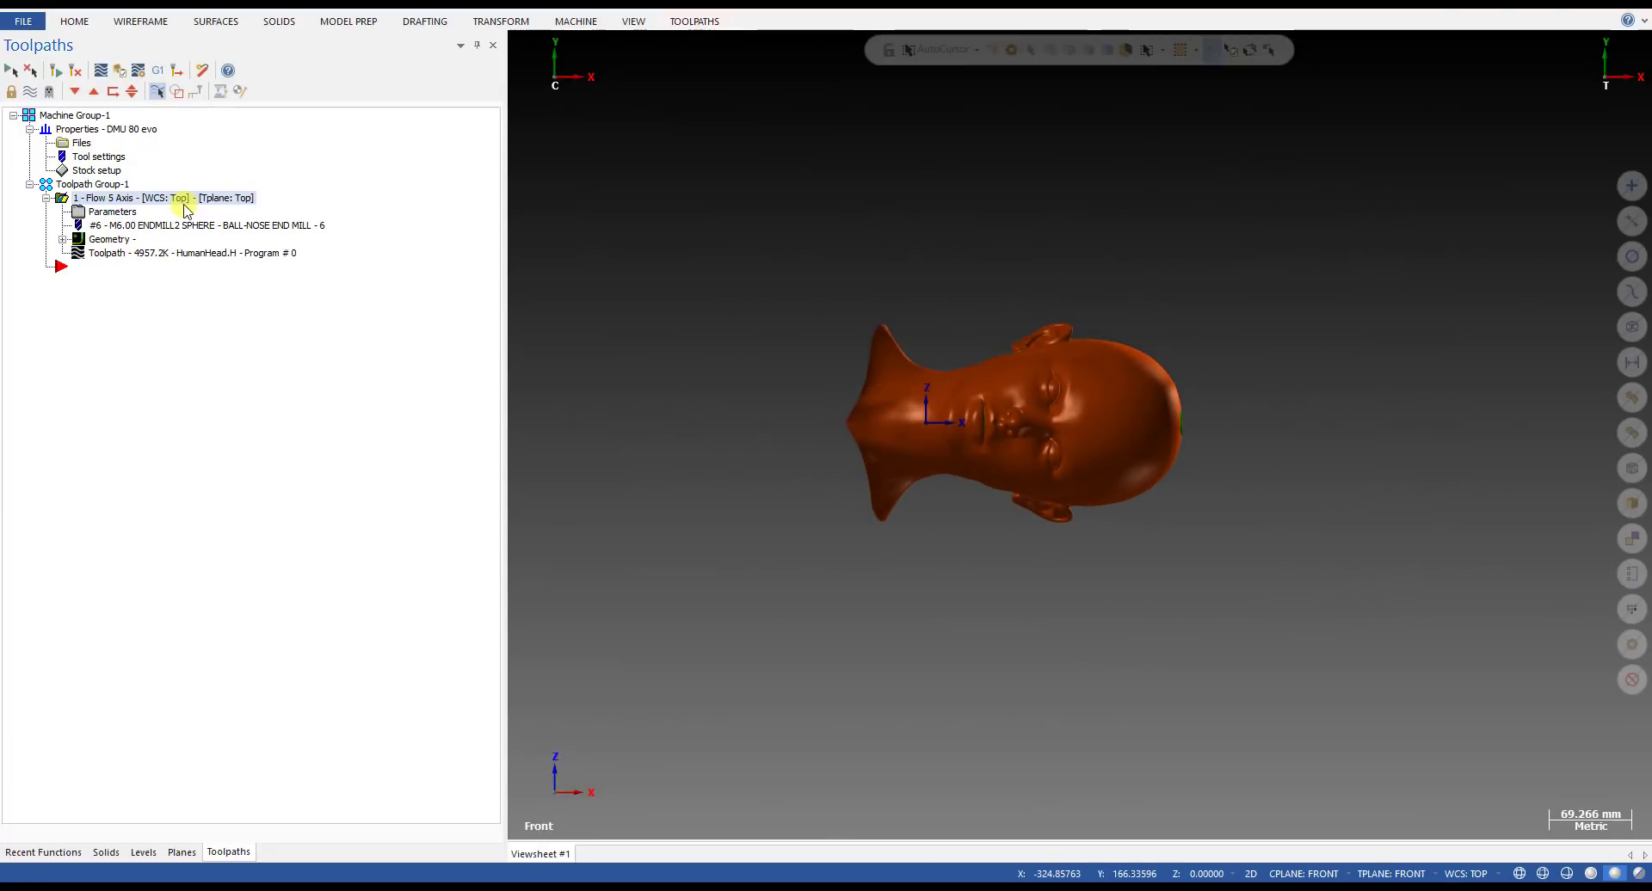
click(142, 251)
mouse_move(775, 52)
mouse_down()
mouse_move(1102, 59)
mouse_move(1480, 108)
mouse_up()
key(Escape)
- Load the Flow 5 Axis operation into a maximized Verify simulation and orient the head stock for viewing
click(120, 70)
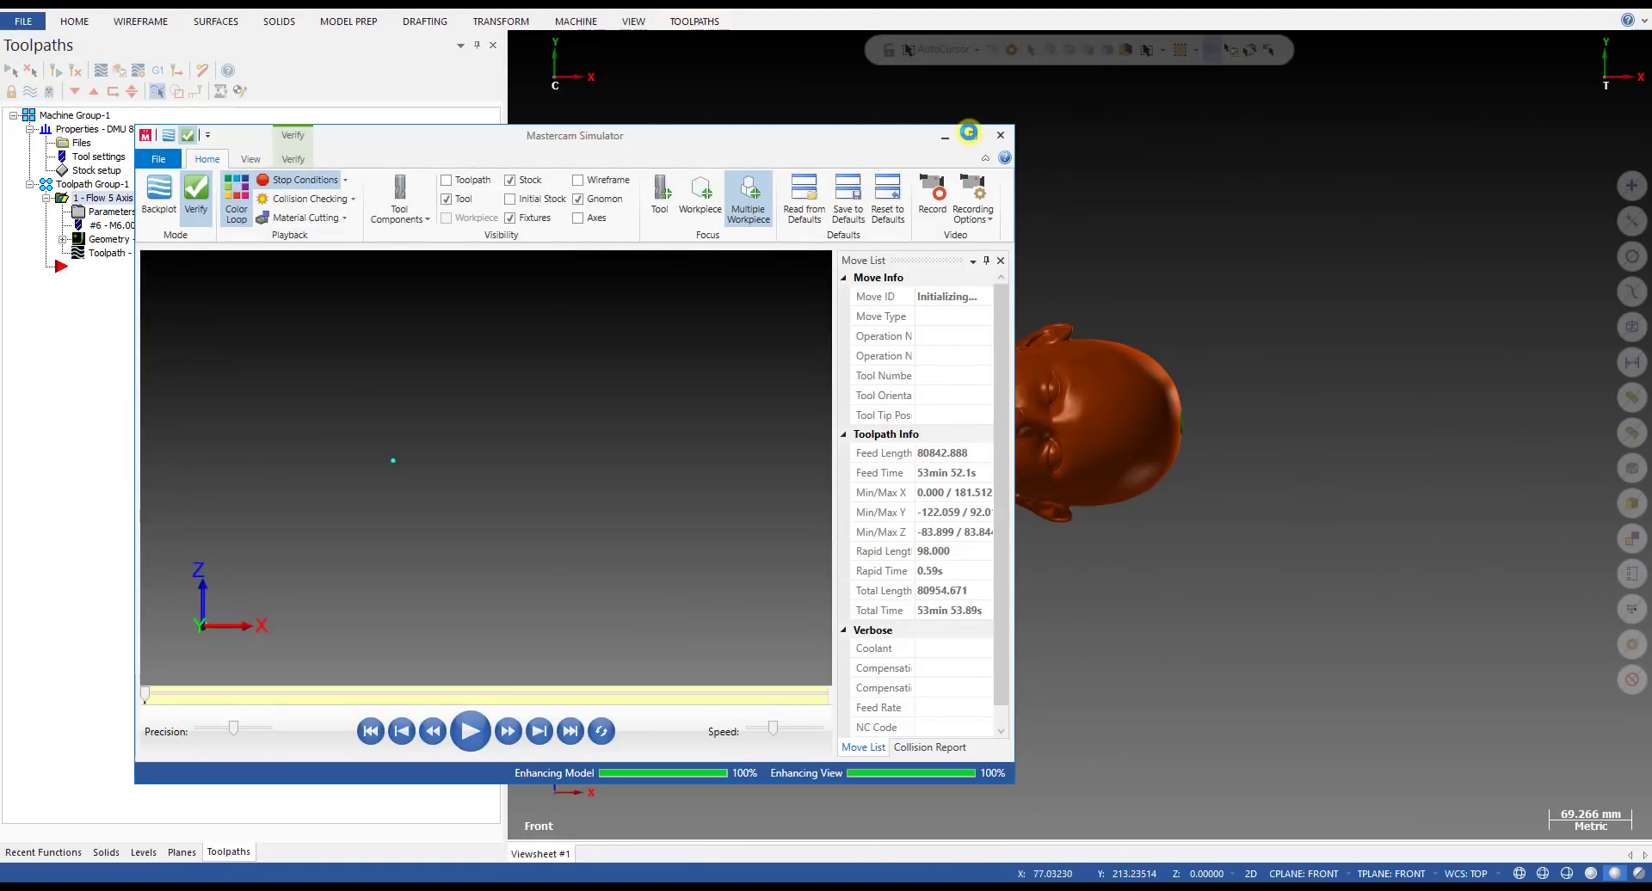
click(972, 135)
mouse_move(651, 465)
middle_down()
mouse_move(602, 428)
mouse_move(698, 416)
mouse_move(645, 408)
middle_up()
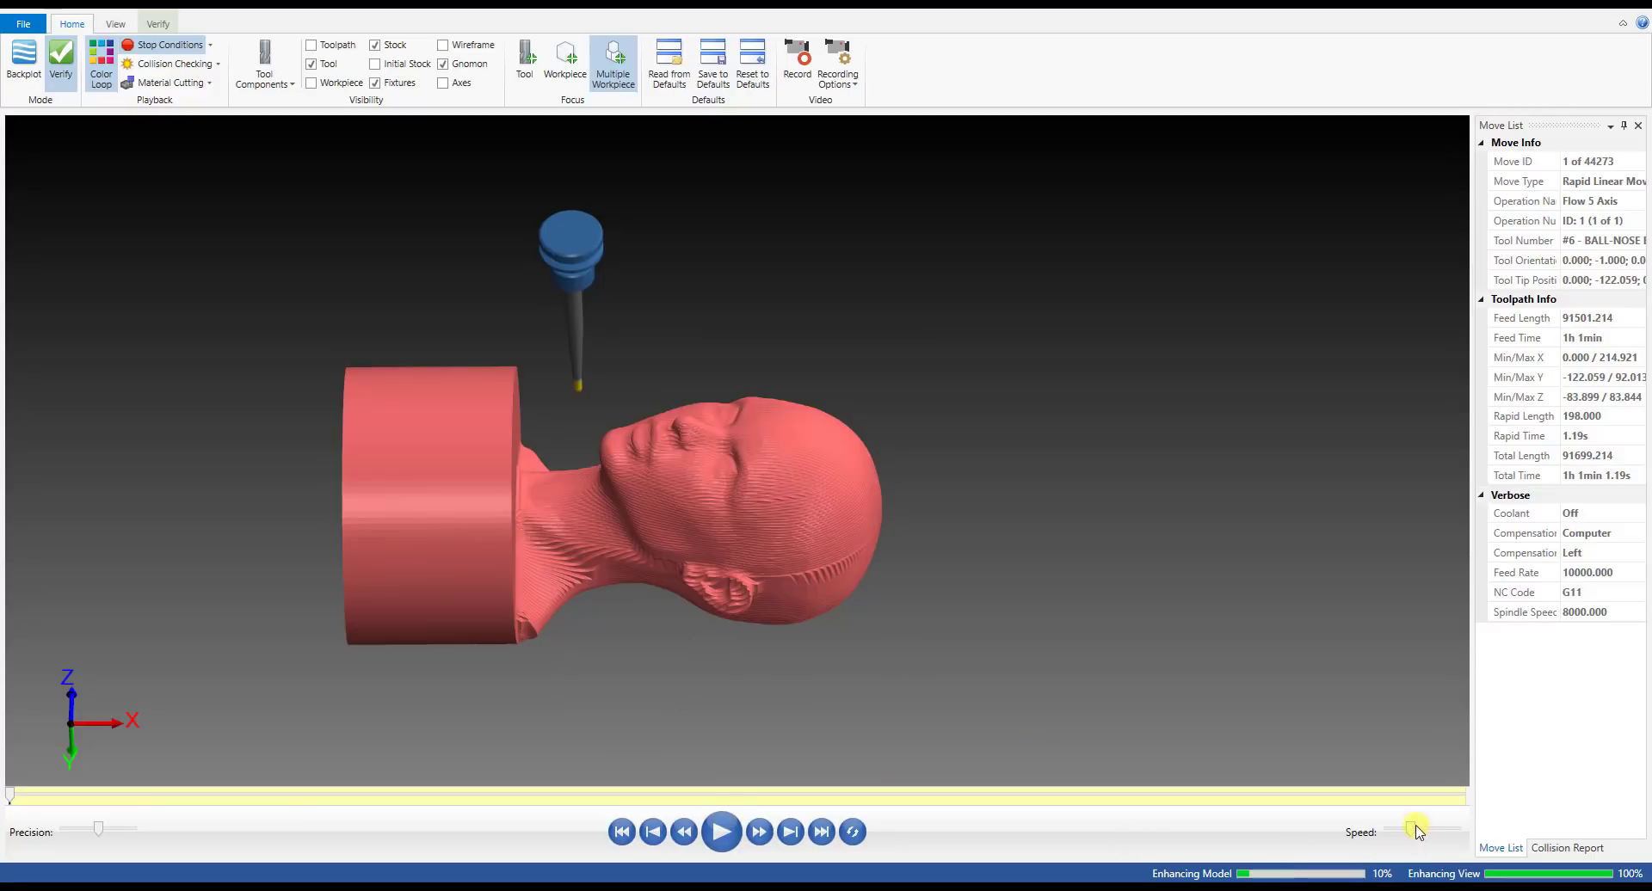
- Play the Verify simulation with the focus set to Tool and watch the ball-nose mill cut around the neck
click(721, 831)
scroll(596, 528, up, 2)
scroll(597, 528, down, 5)
scroll(614, 556, up, 1)
middle_drag(614, 558, 524, 147)
click(527, 69)
mouse_move(550, 452)
middle_down()
mouse_move(574, 538)
mouse_move(561, 434)
middle_up()
scroll(561, 434, down, 2)
scroll(560, 576, up, 3)
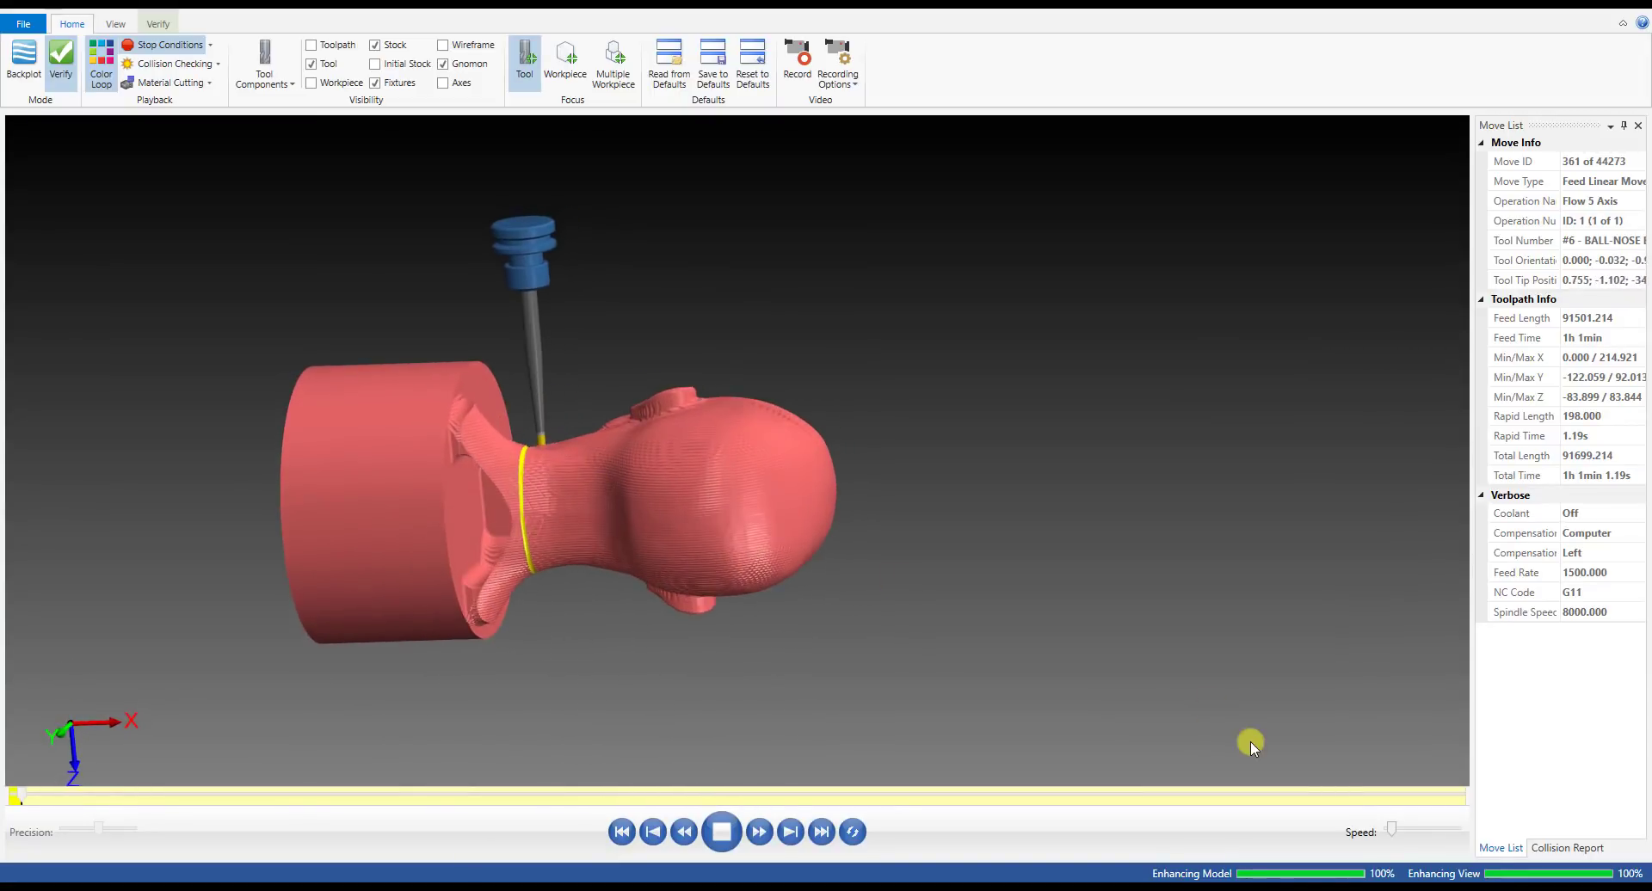
- Vary the simulation speed, ending faster, while checking the finishing passes on the neck and chin up close
drag(1385, 826, 1410, 829)
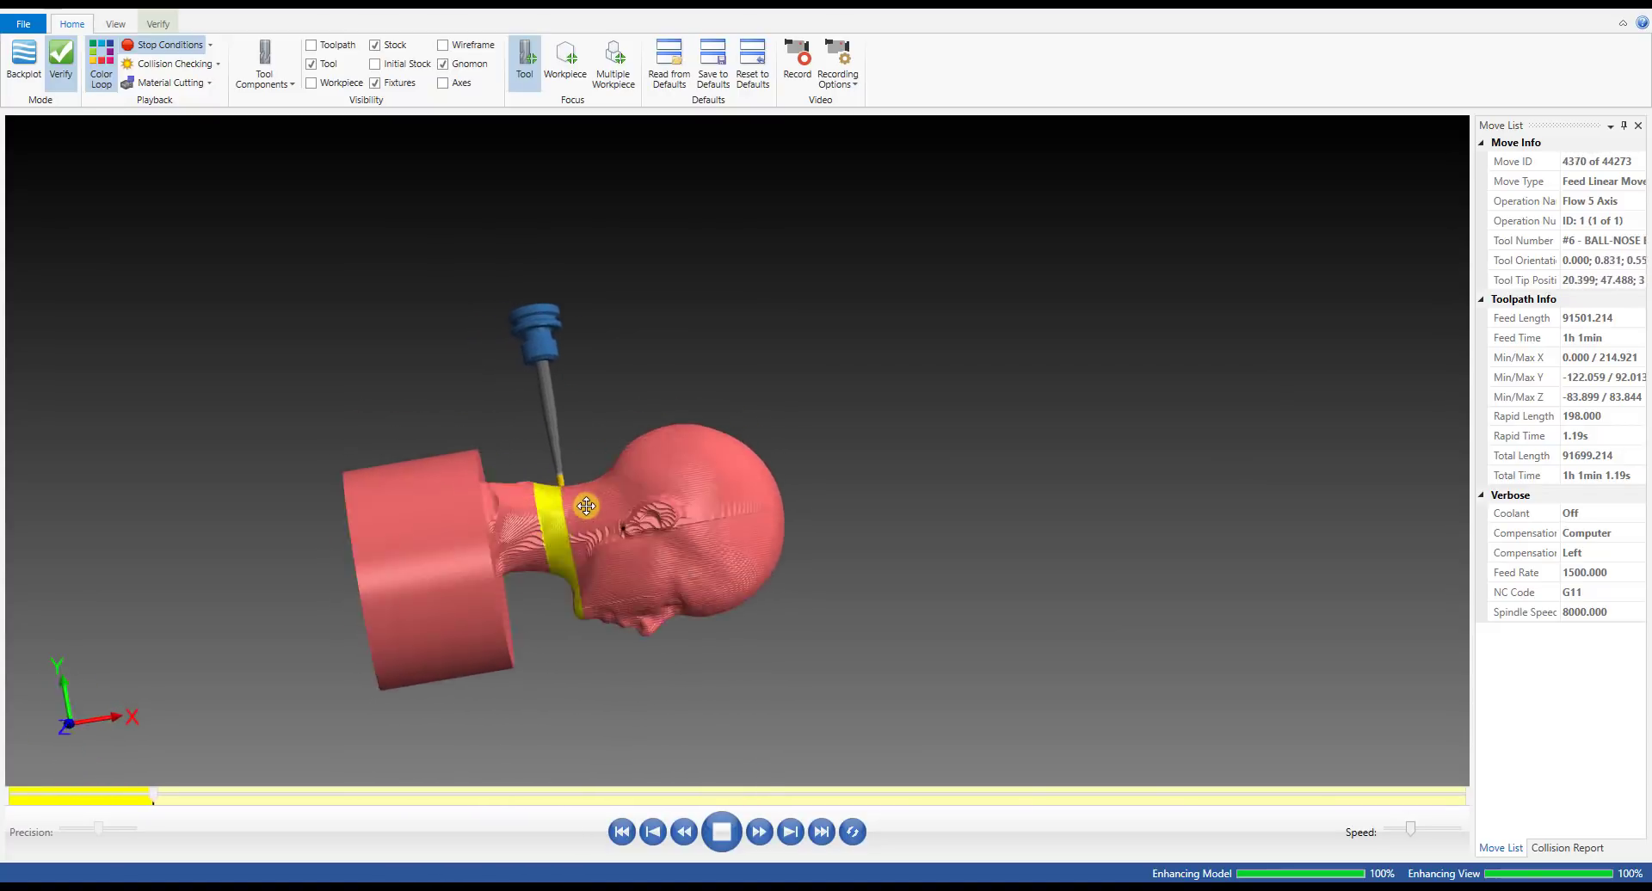
scroll(559, 565, up, 5)
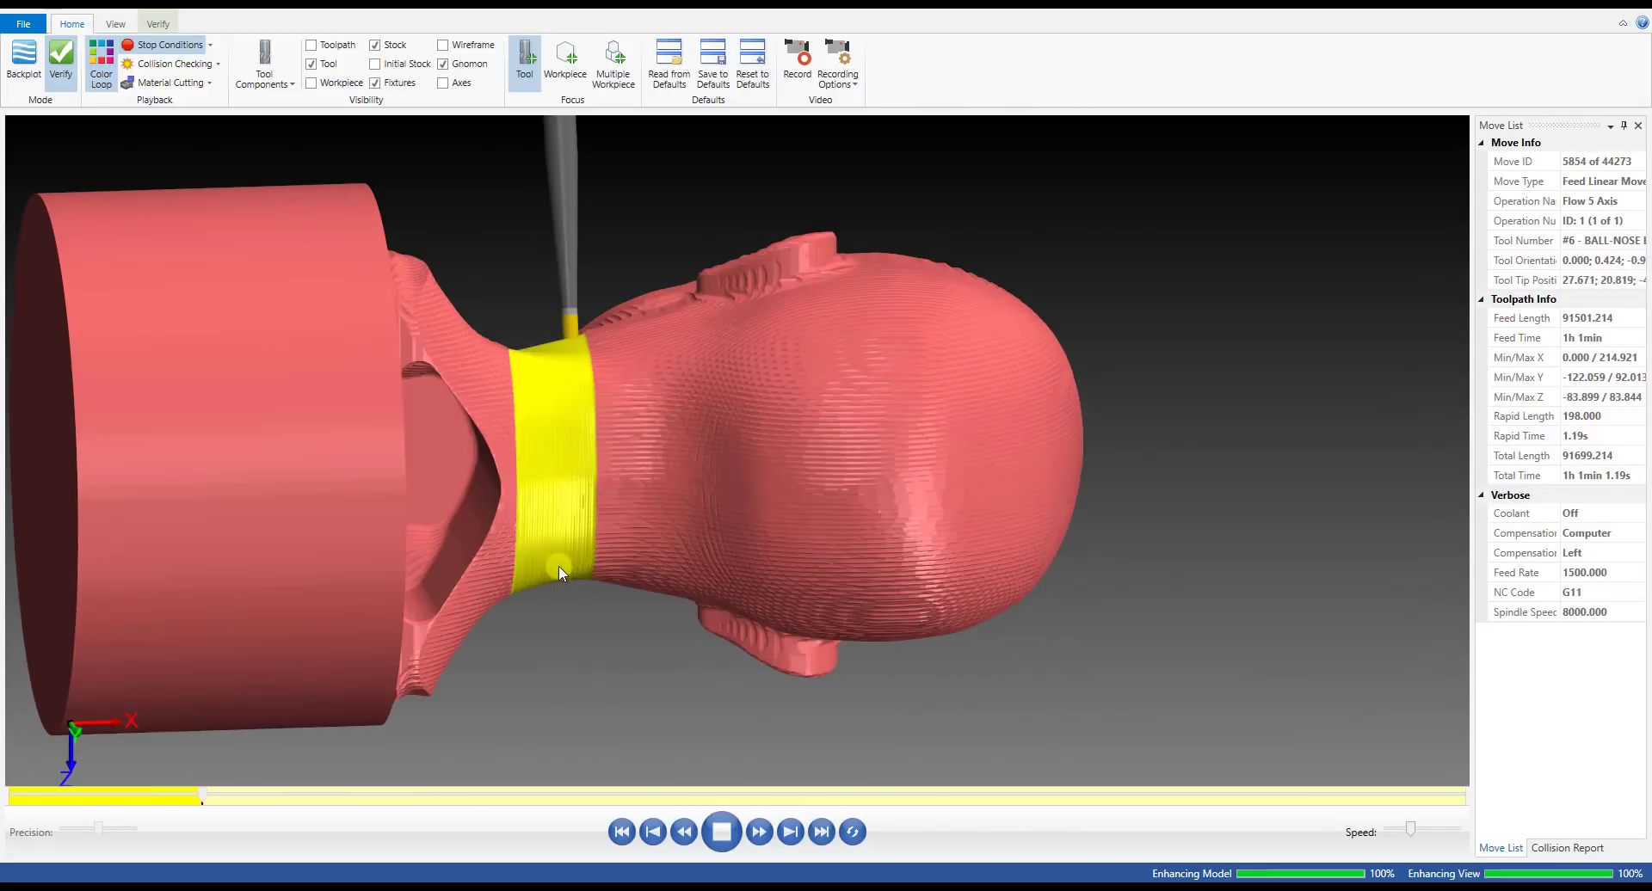
drag(1409, 830, 1394, 832)
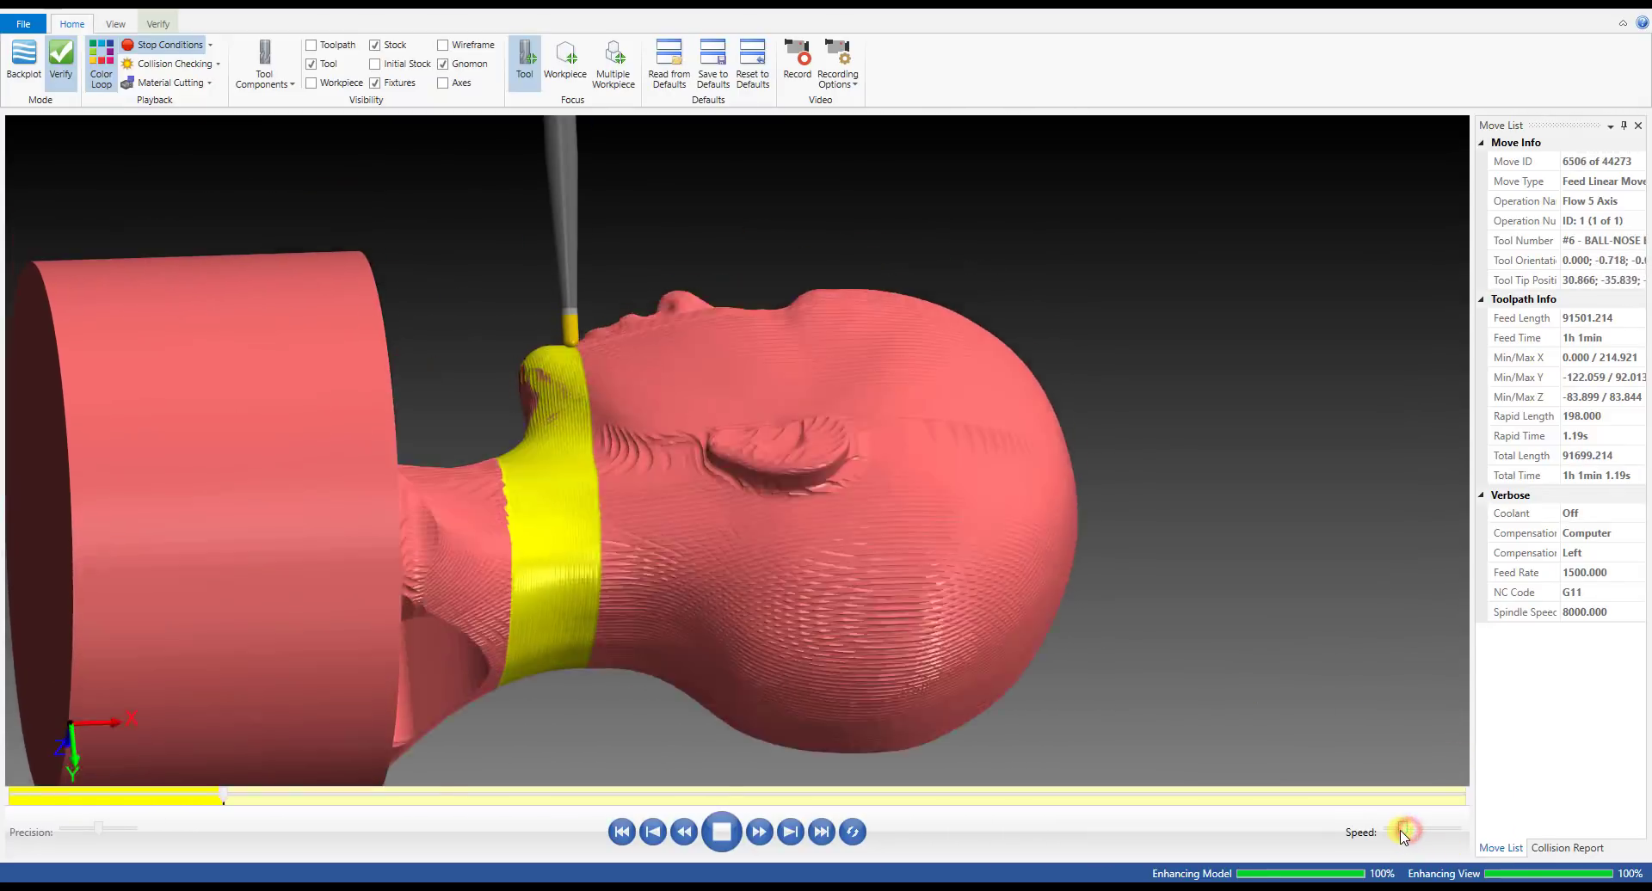
scroll(915, 544, down, 5)
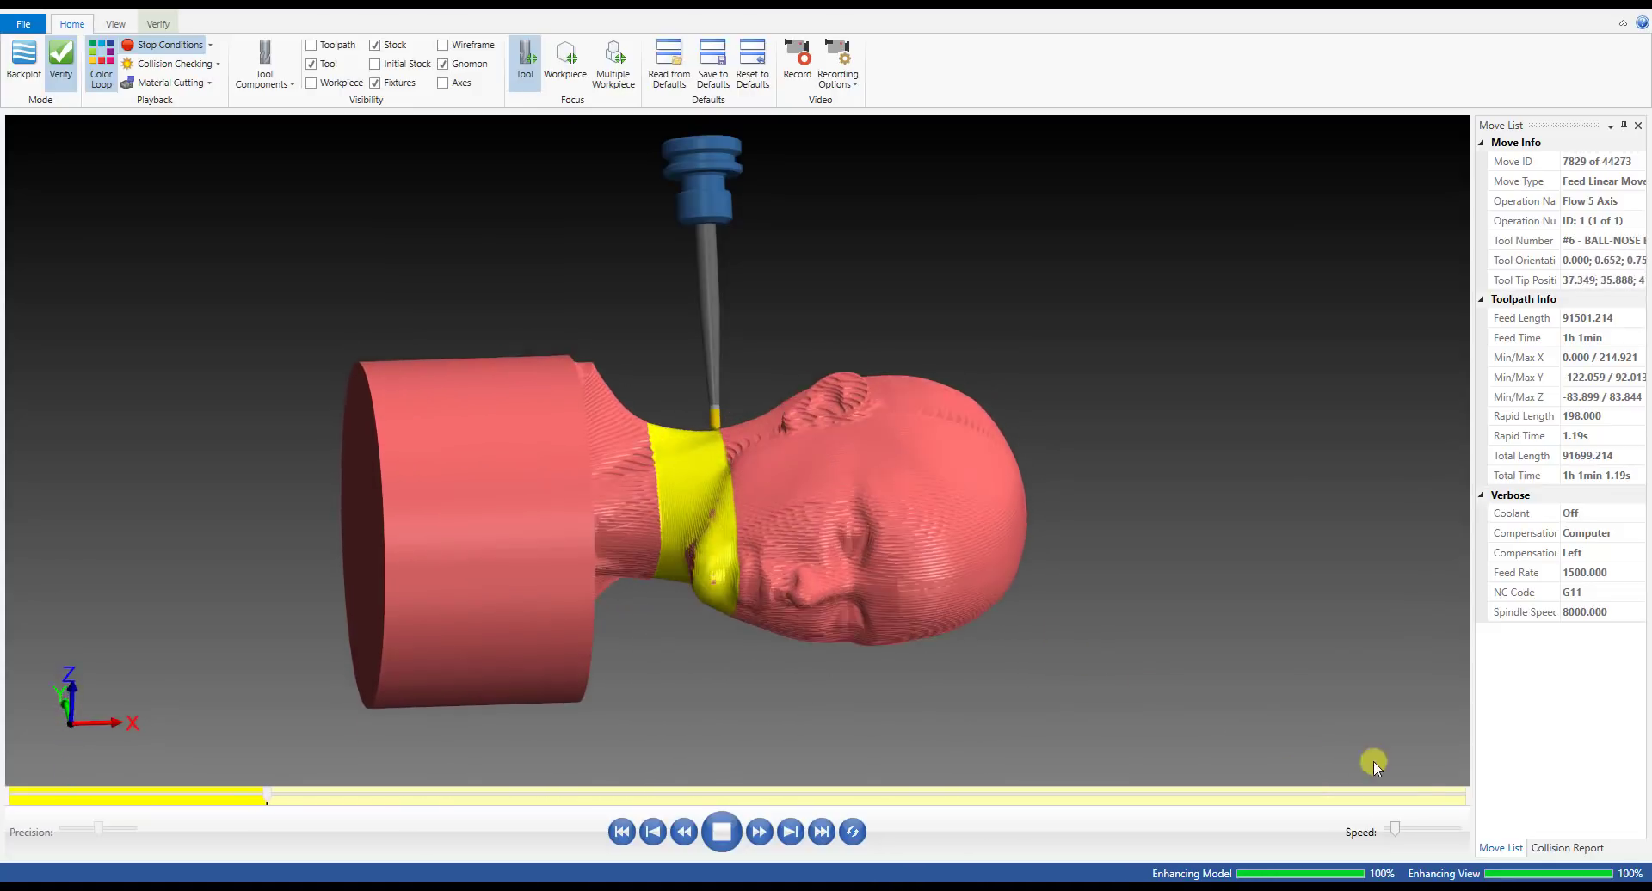
drag(1394, 829, 1425, 829)
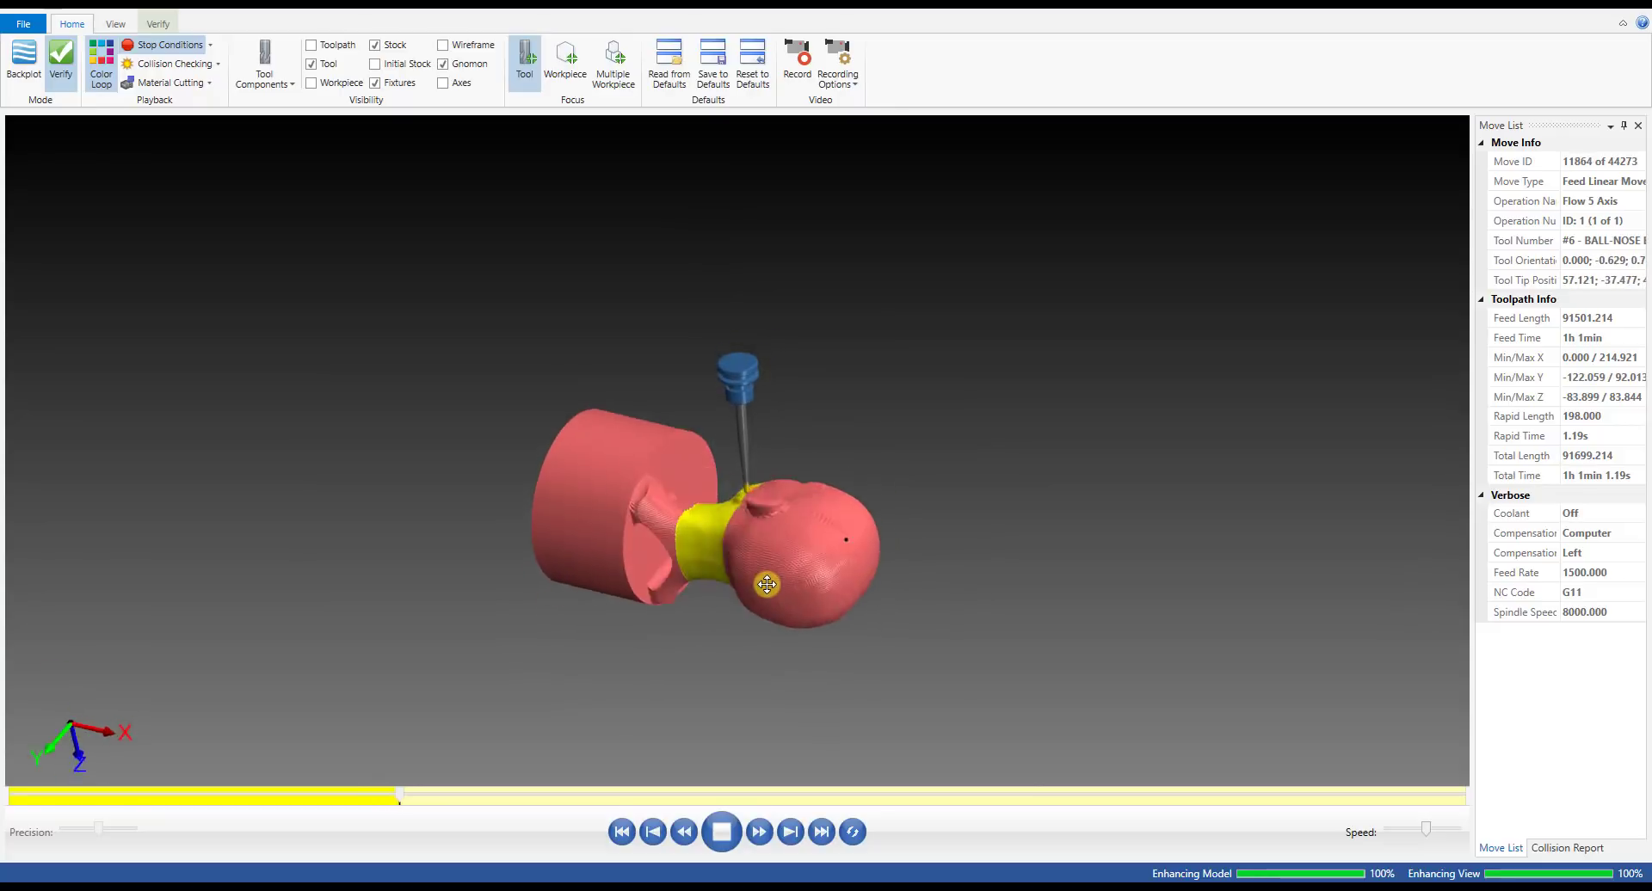
- Switch the simulation focus to Workpiece, slow the playback, and examine the cut around the jaw and ears
click(565, 57)
scroll(803, 482, up, 3)
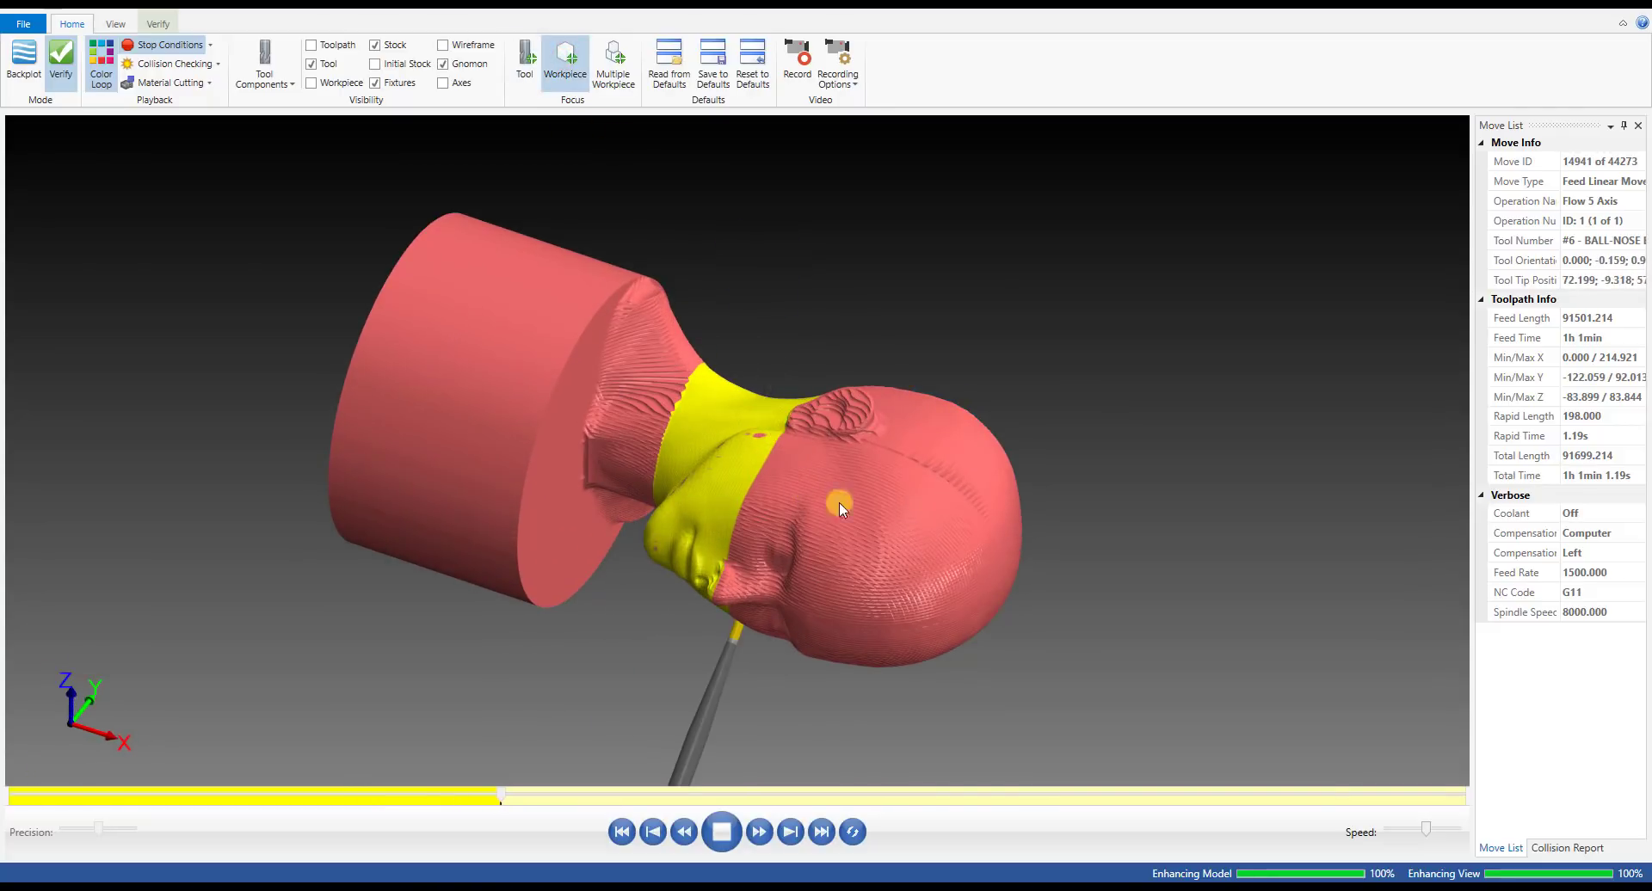
drag(1405, 834, 1394, 832)
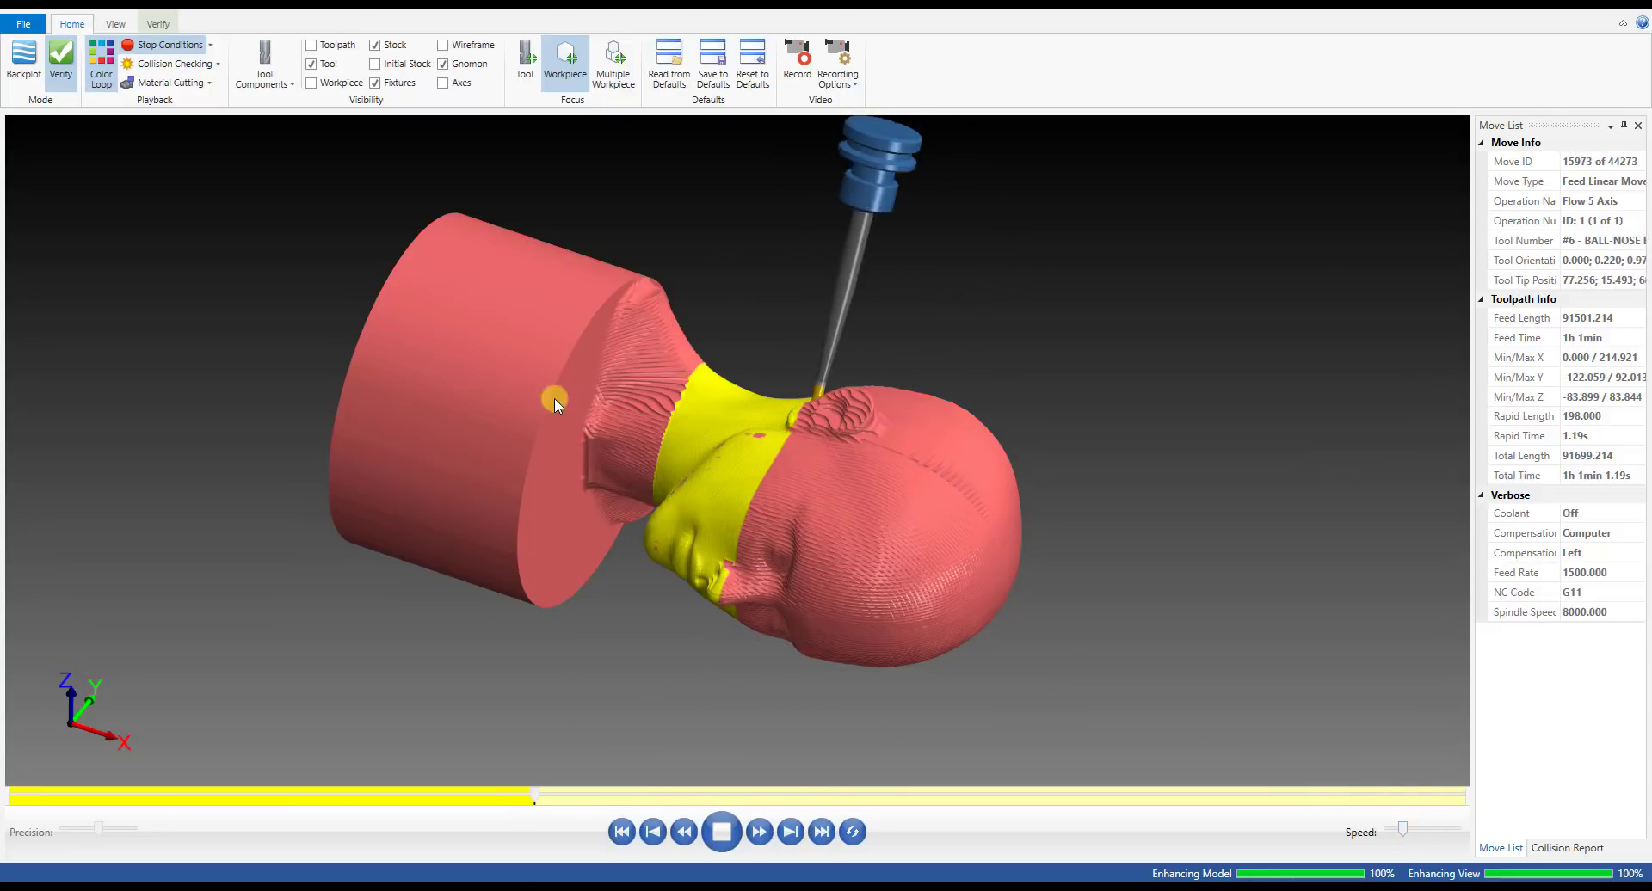
scroll(553, 397, down, 5)
middle_drag(714, 439, 506, 374)
scroll(587, 461, up, 8)
scroll(709, 533, down, 8)
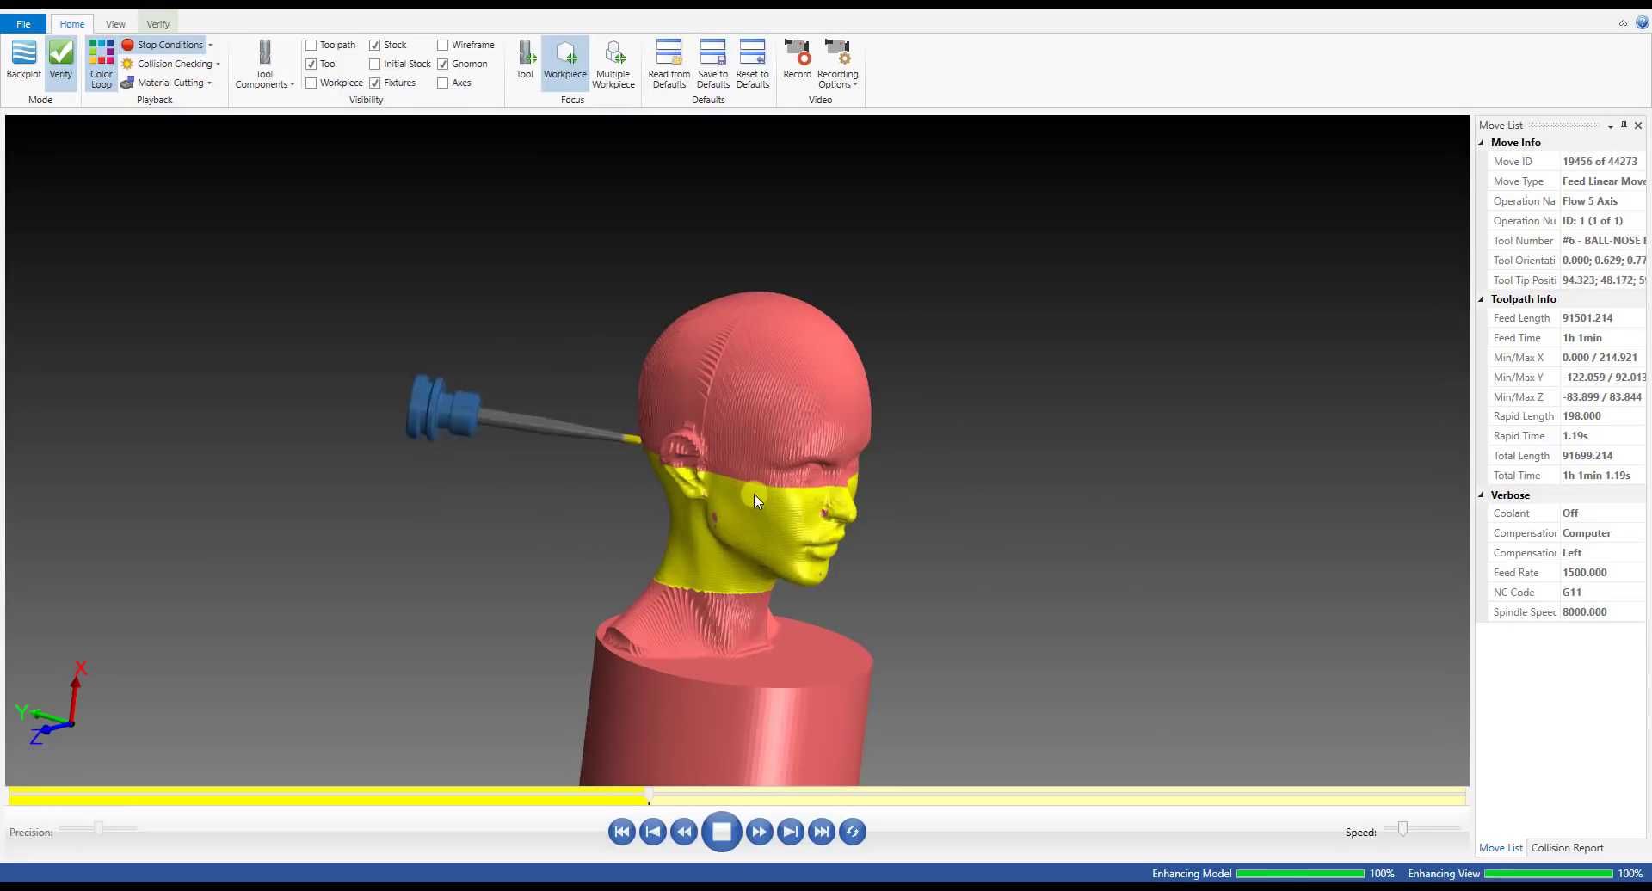
- Check the machined lower face from the front and side as the simulation progresses
middle_drag(758, 466, 635, 416)
scroll(765, 456, down, 4)
scroll(770, 482, up, 4)
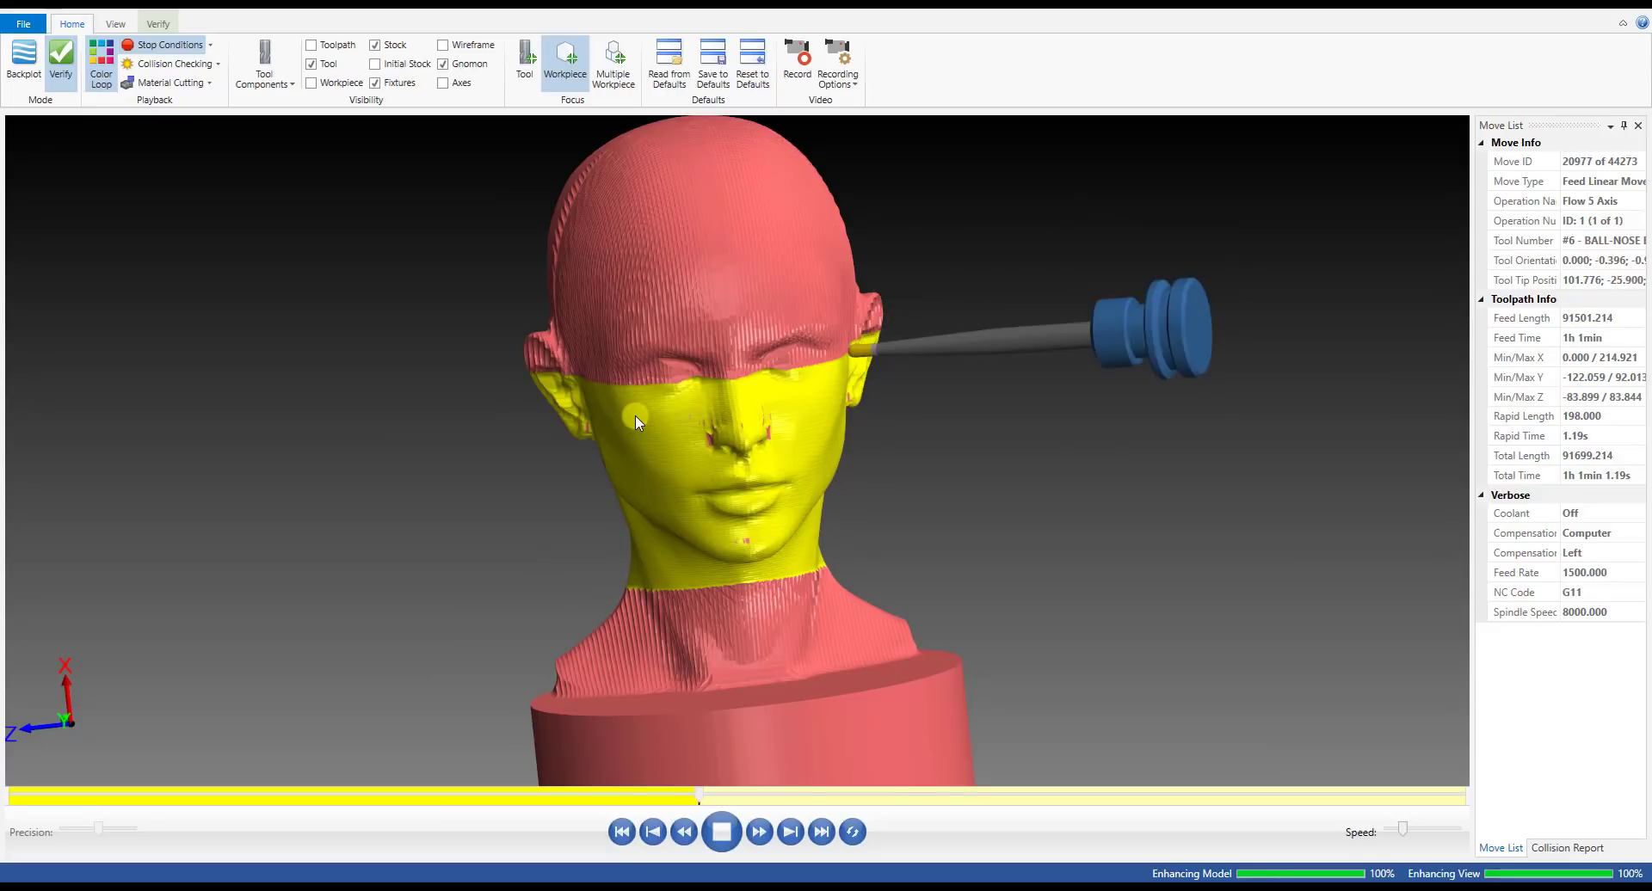
scroll(641, 410, down, 2)
middle_drag(646, 406, 741, 439)
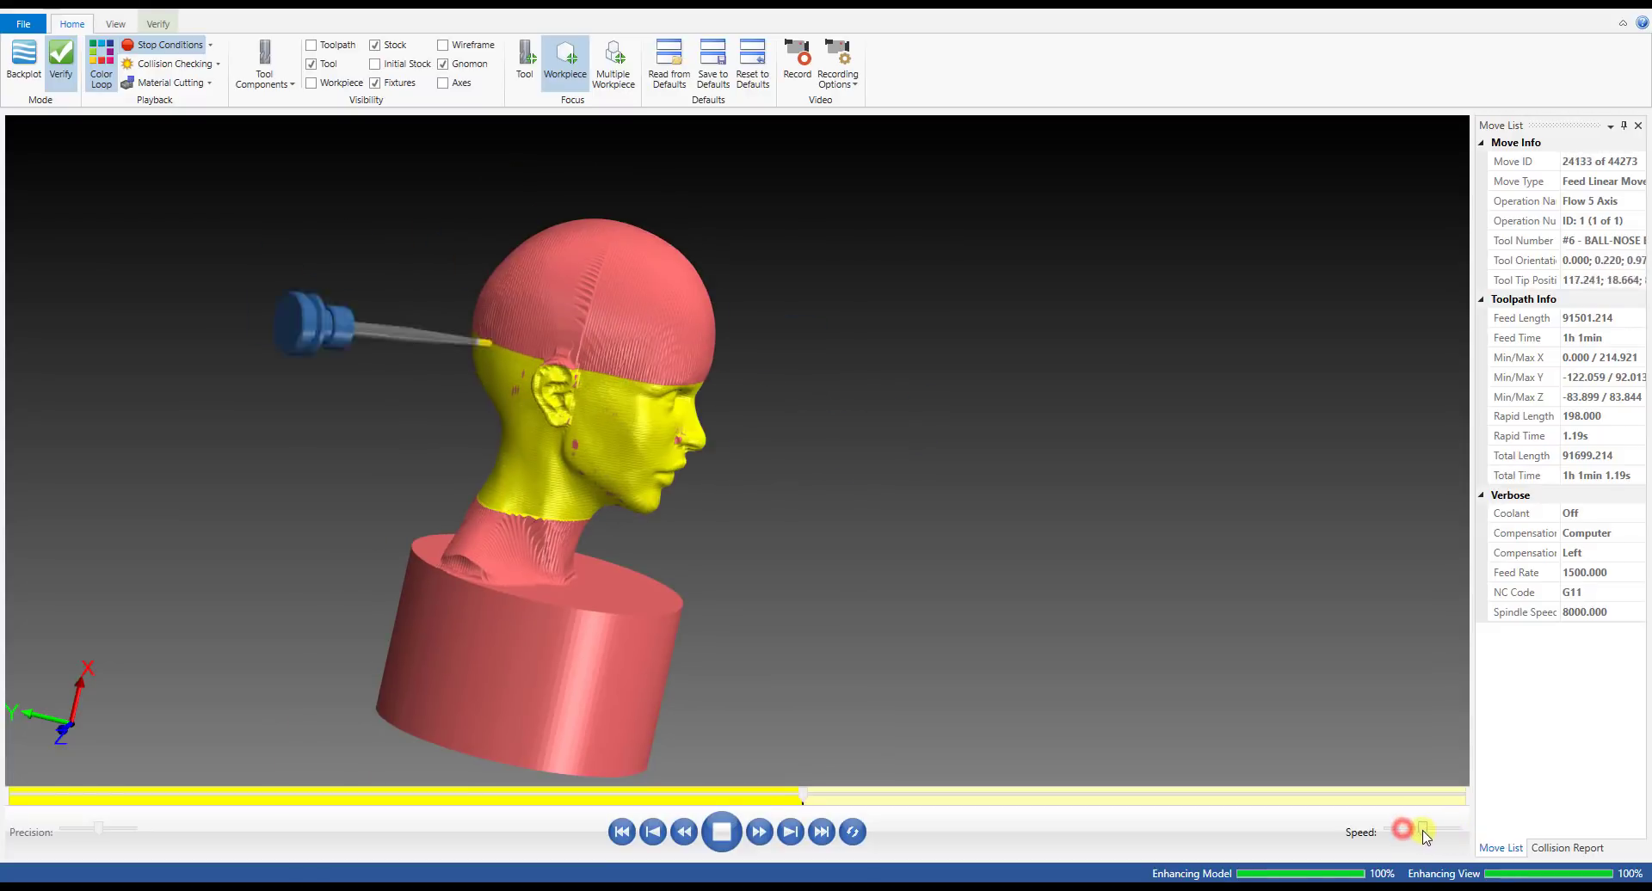
- Speed up the playback and inspect the nose, ears and crown until the simulation ends
middle_drag(649, 395, 570, 488)
scroll(637, 438, down, 3)
scroll(637, 439, up, 5)
scroll(570, 487, down, 2)
scroll(570, 489, up, 6)
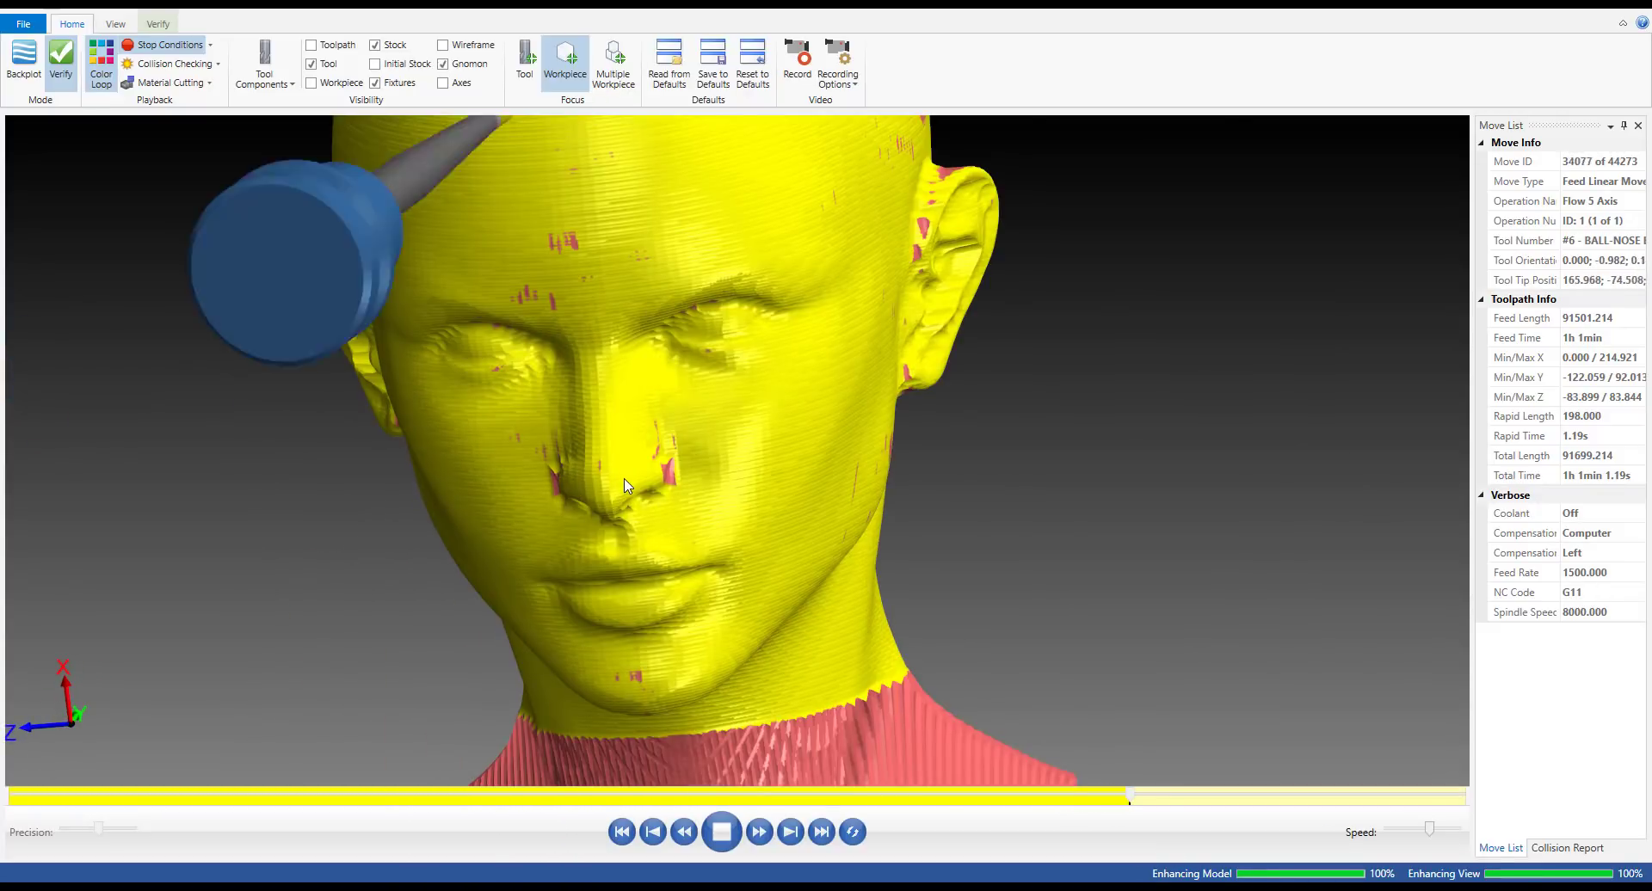
scroll(626, 474, down, 4)
middle_drag(731, 434, 668, 447)
scroll(713, 387, down, 3)
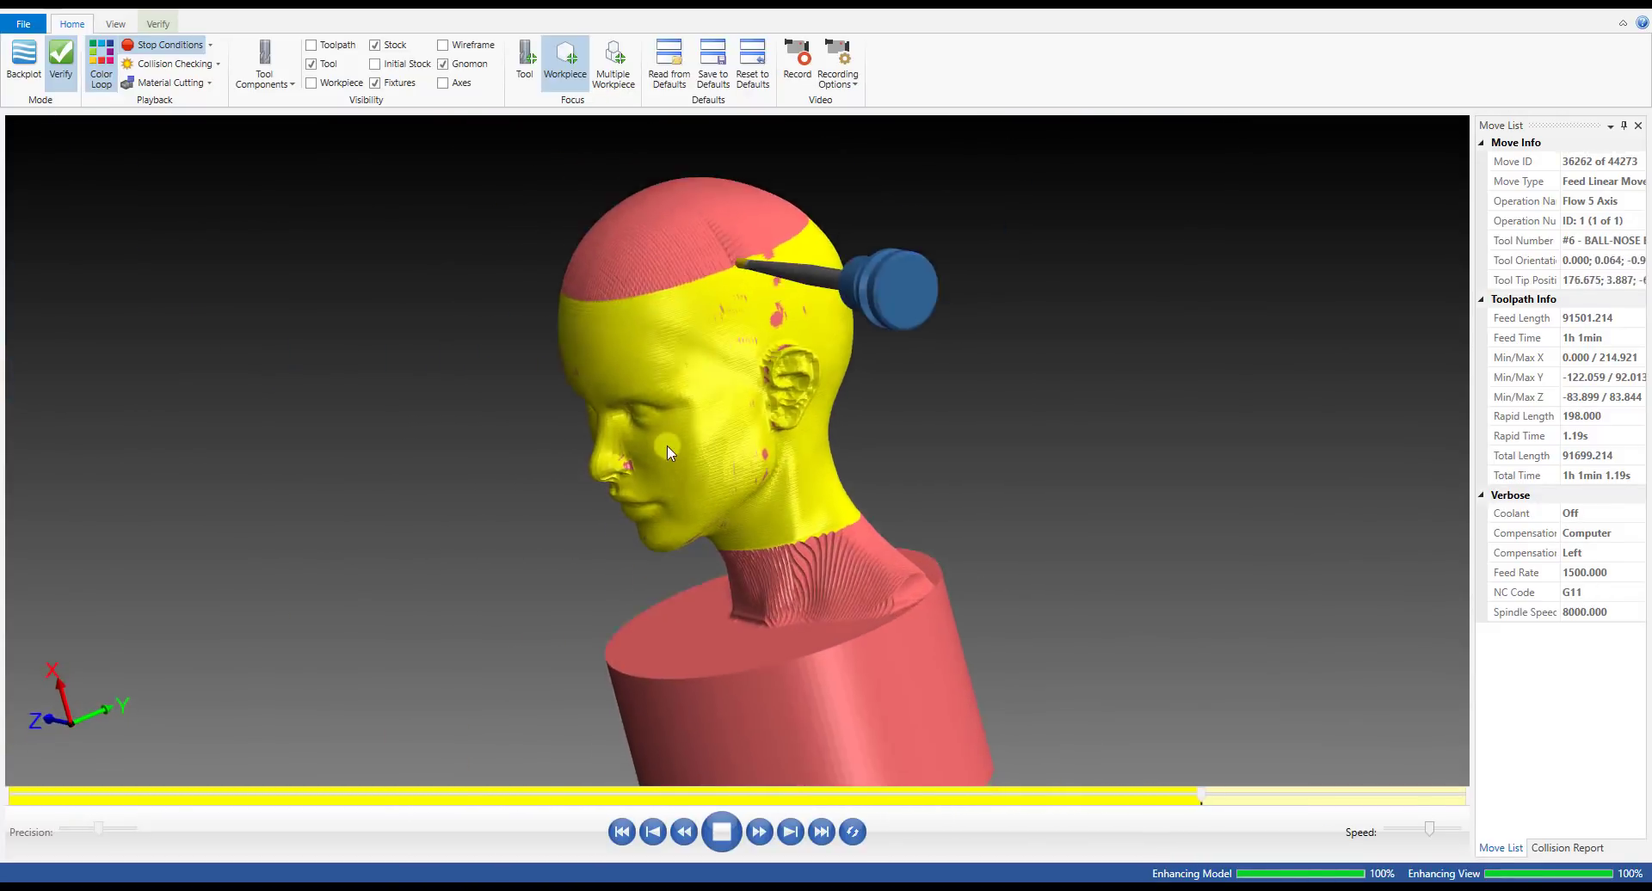
middle_drag(713, 359, 618, 408)
scroll(781, 373, up, 4)
scroll(774, 387, up, 3)
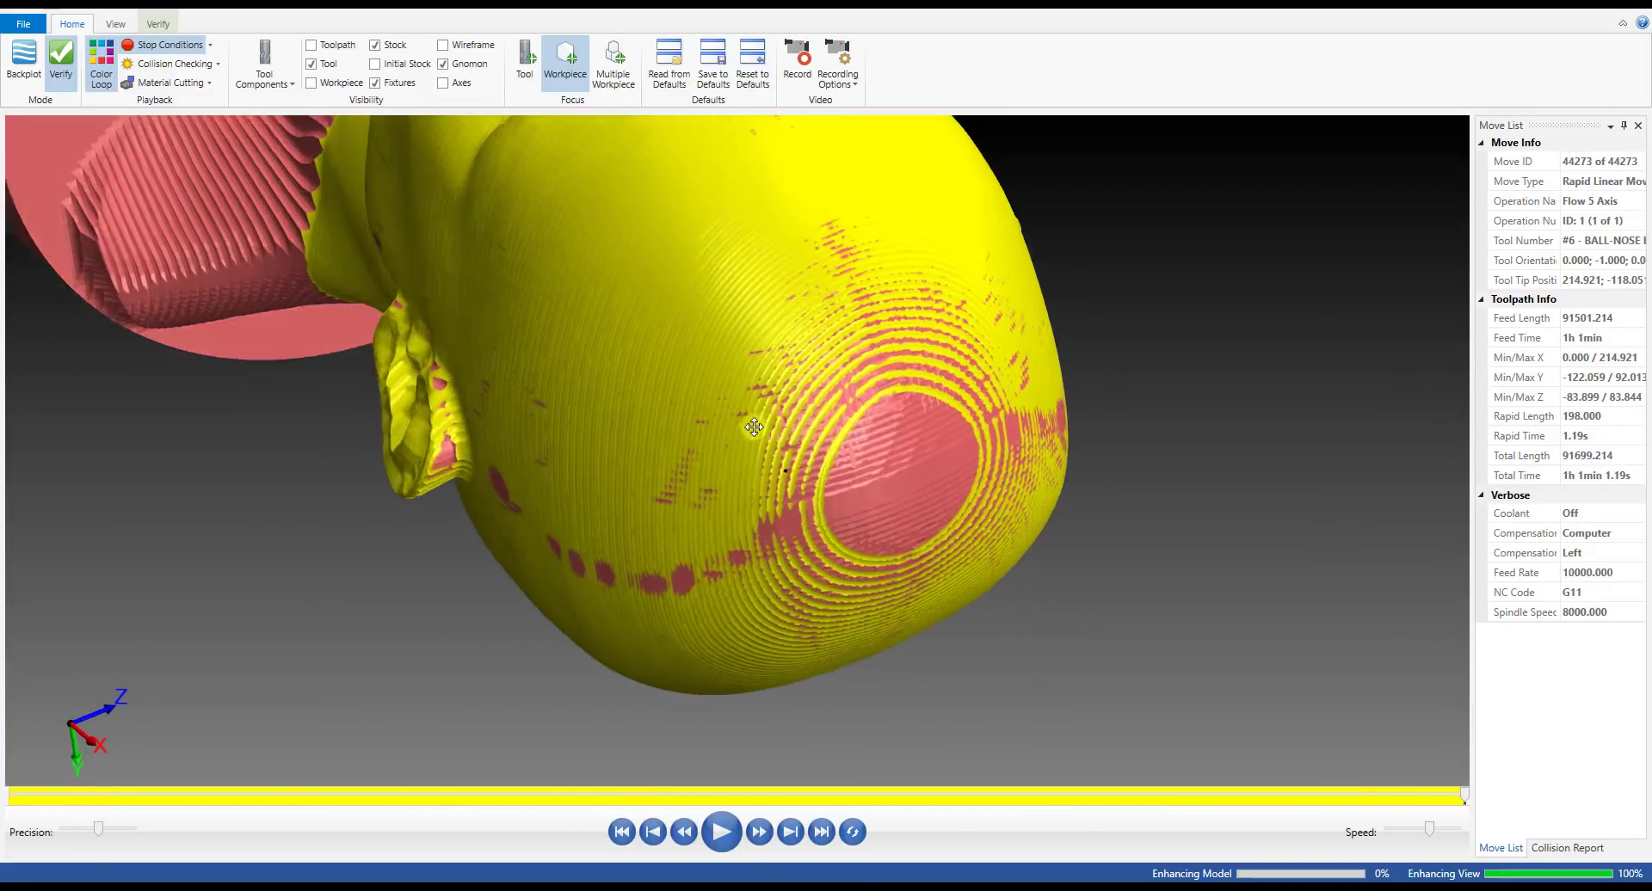
- Examine the remaining stock and the spacing between passes on the crown of the verified head
middle_drag(764, 411, 768, 397)
scroll(768, 396, up, 2)
middle_drag(753, 463, 587, 358)
scroll(633, 453, down, 3)
scroll(638, 459, up, 1)
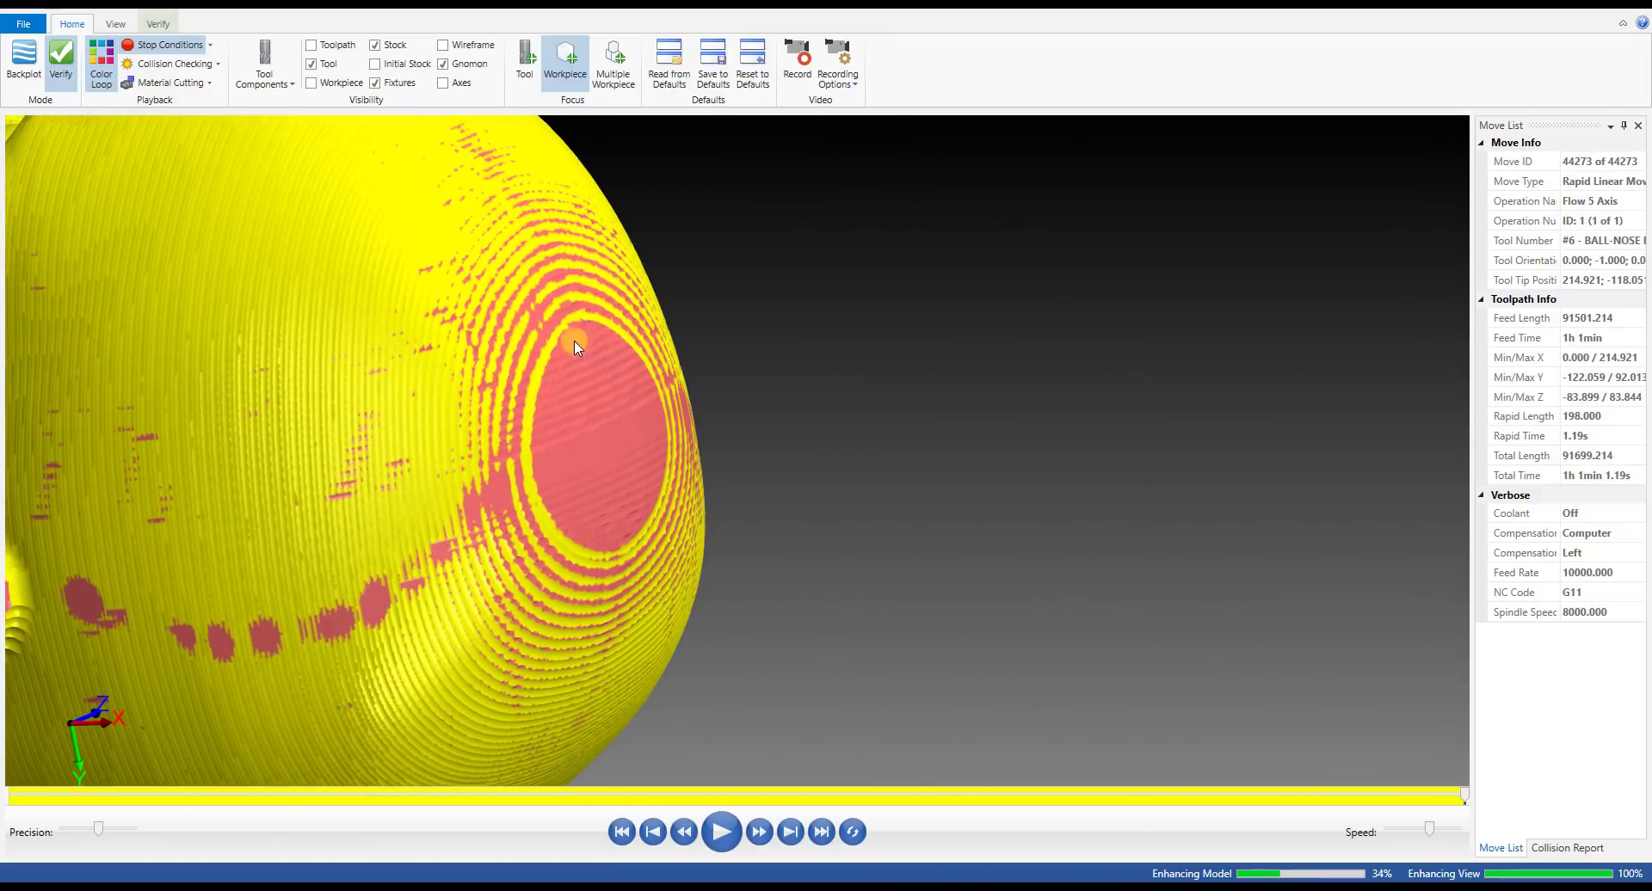
scroll(567, 297, down, 2)
scroll(583, 327, up, 3)
scroll(582, 327, up, 1)
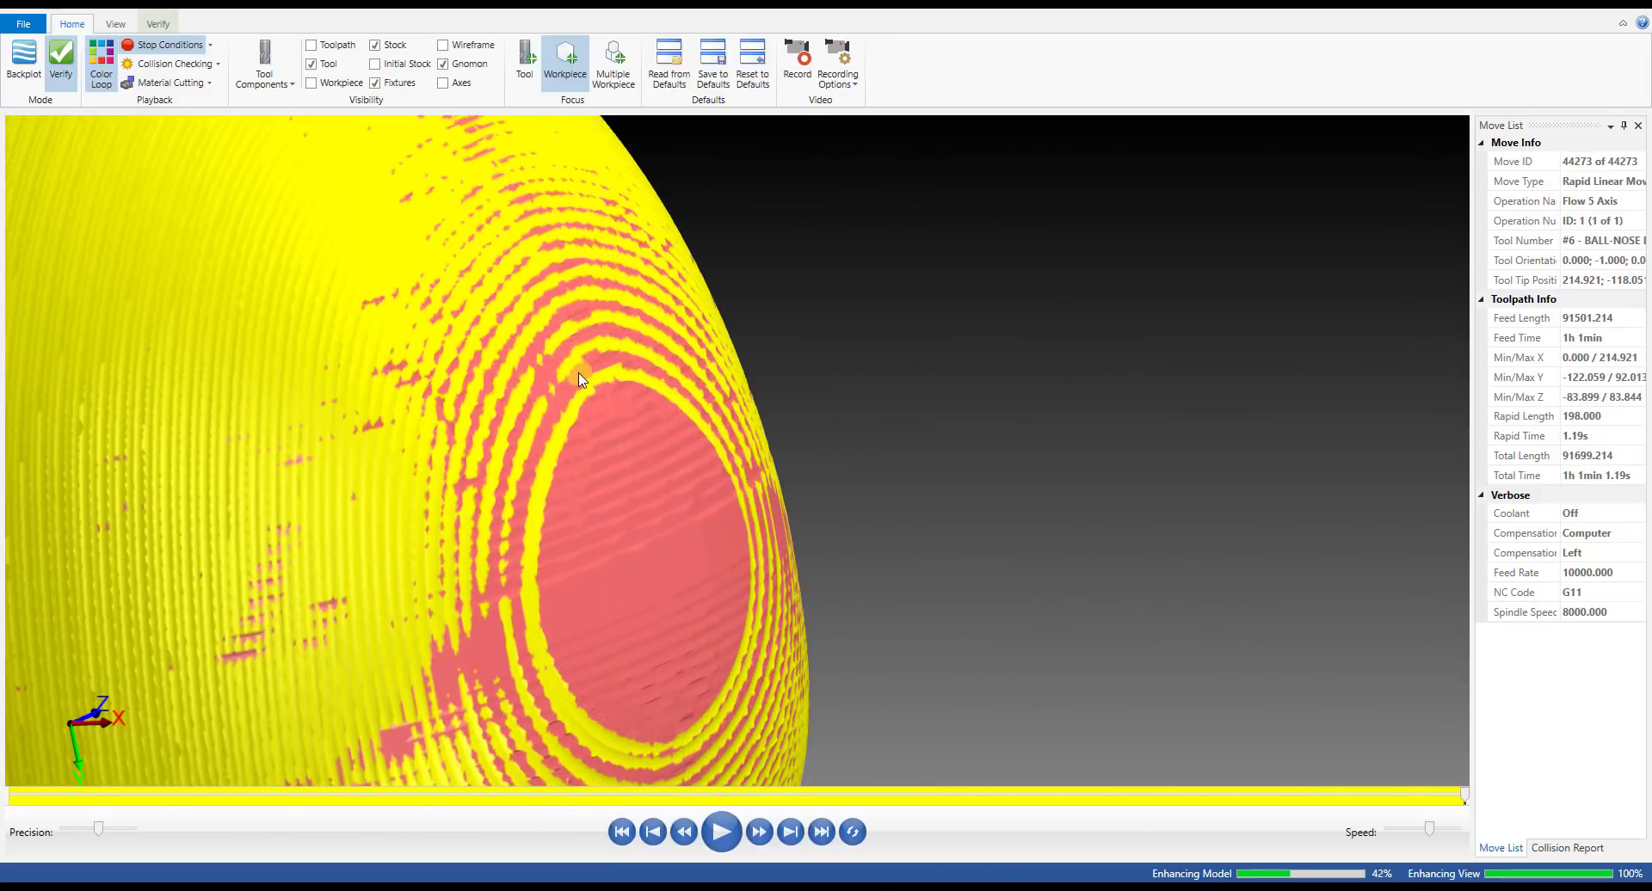
scroll(579, 367, down, 4)
mouse_move(580, 384)
middle_down()
mouse_move(602, 399)
mouse_move(606, 475)
mouse_move(572, 410)
middle_up()
scroll(601, 462, down, 1)
scroll(784, 649, up, 5)
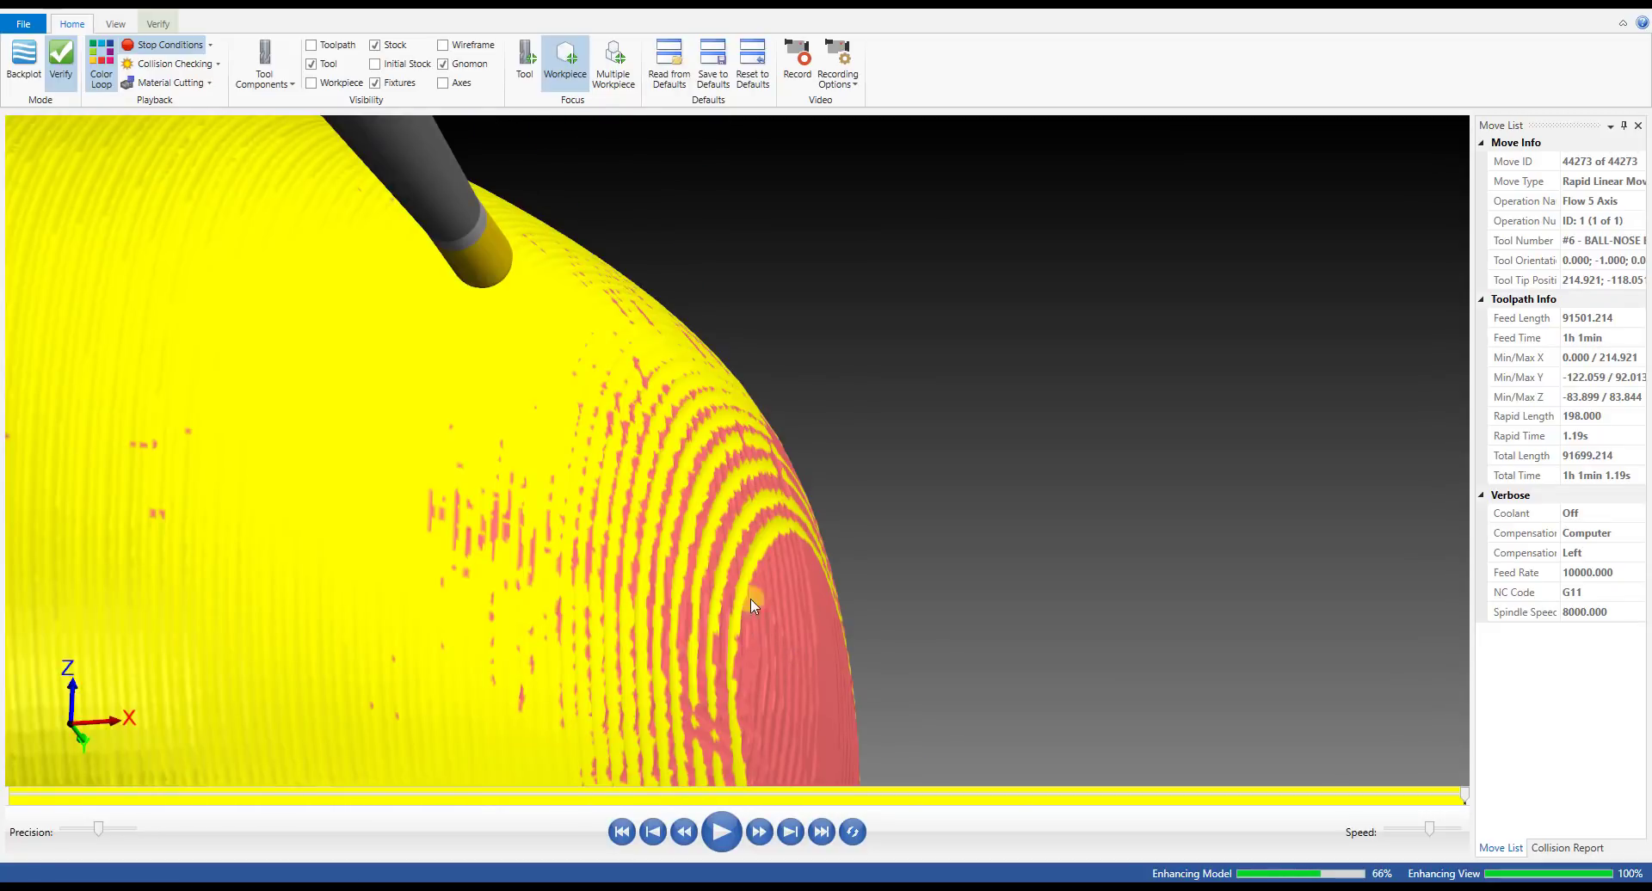
scroll(659, 529, down, 5)
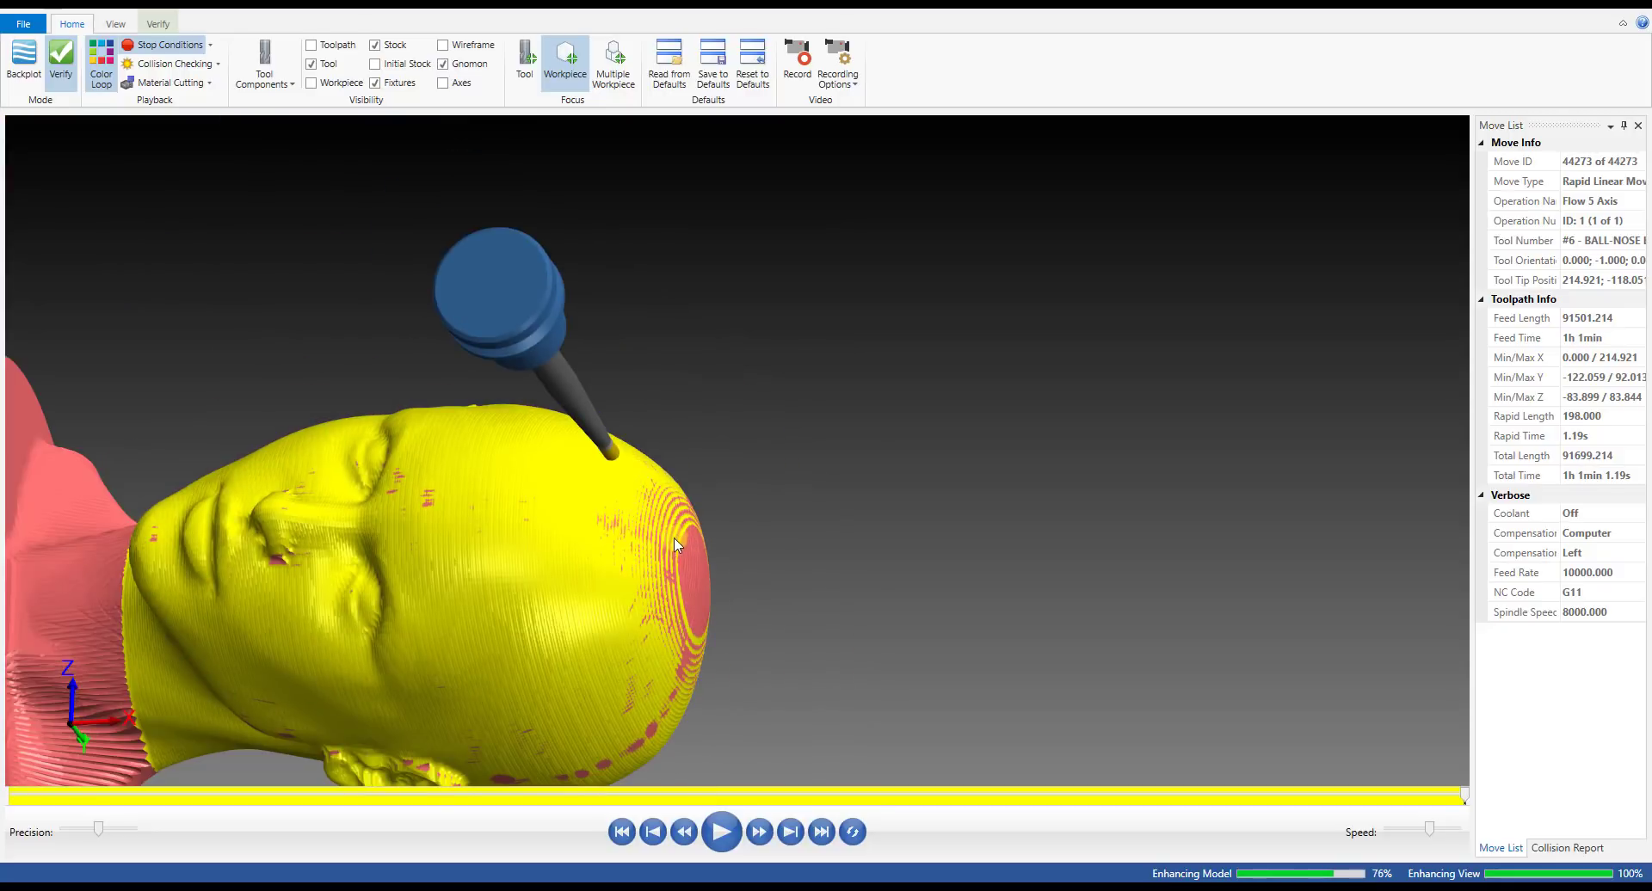
- Inspect the finished simulation closely from another angle and close the simulator
middle_drag(674, 547, 1179, 249)
scroll(673, 541, up, 5)
scroll(673, 535, up, 2)
scroll(664, 492, down, 5)
scroll(670, 494, up, 5)
click(1645, 10)
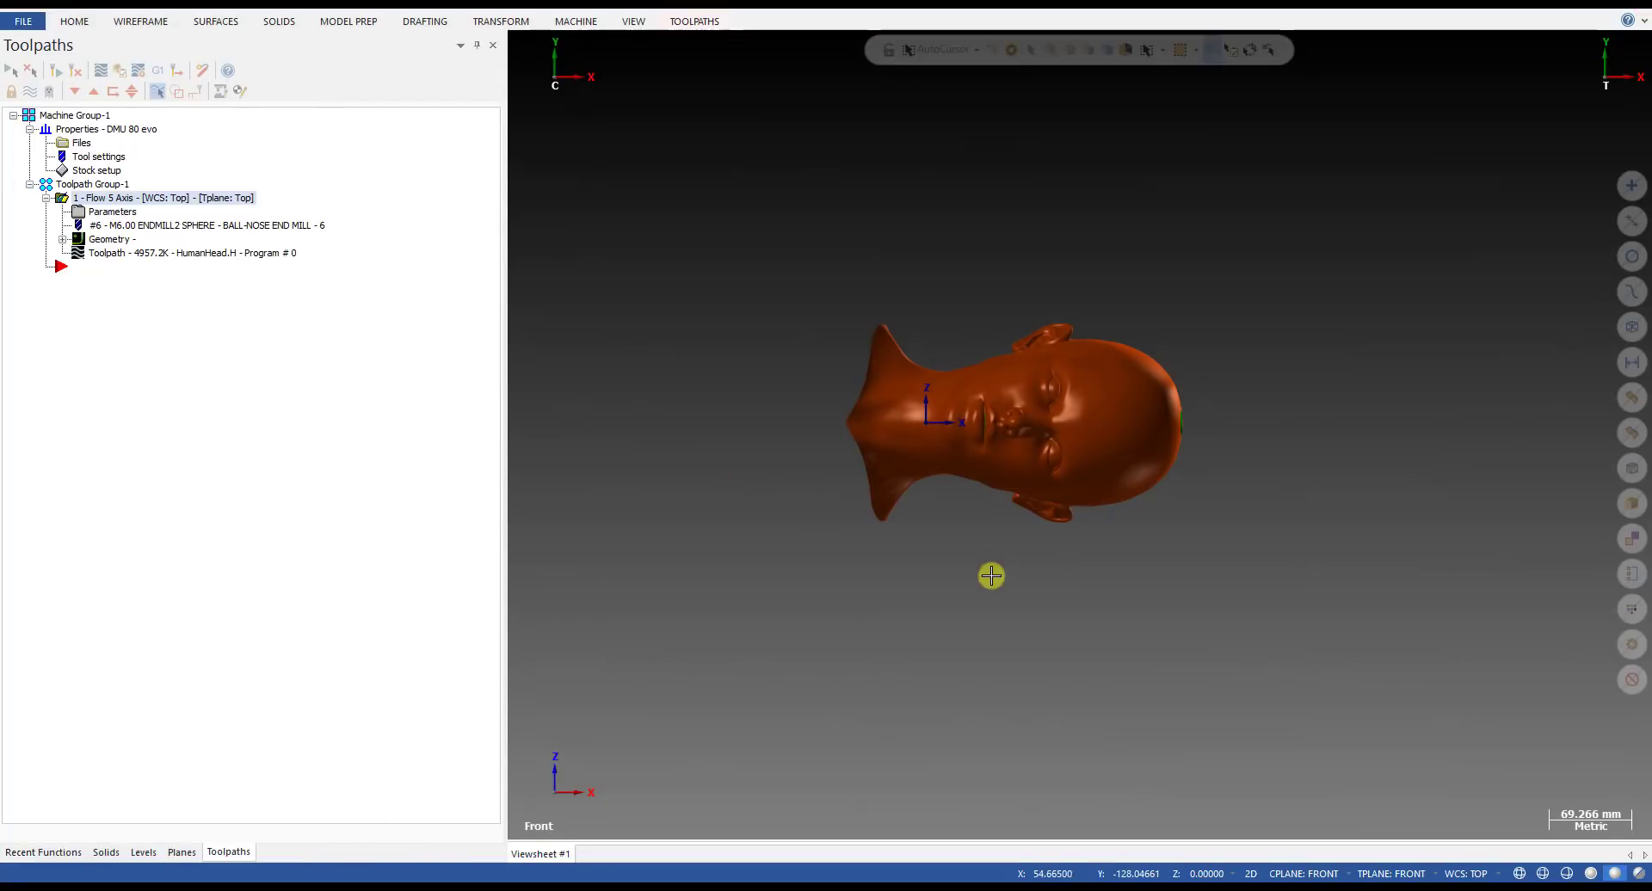
- Backplot the entire Flow 5 Axis toolpath and examine the spacing of the last passes around the crown
scroll(1166, 415, up, 3)
click(147, 253)
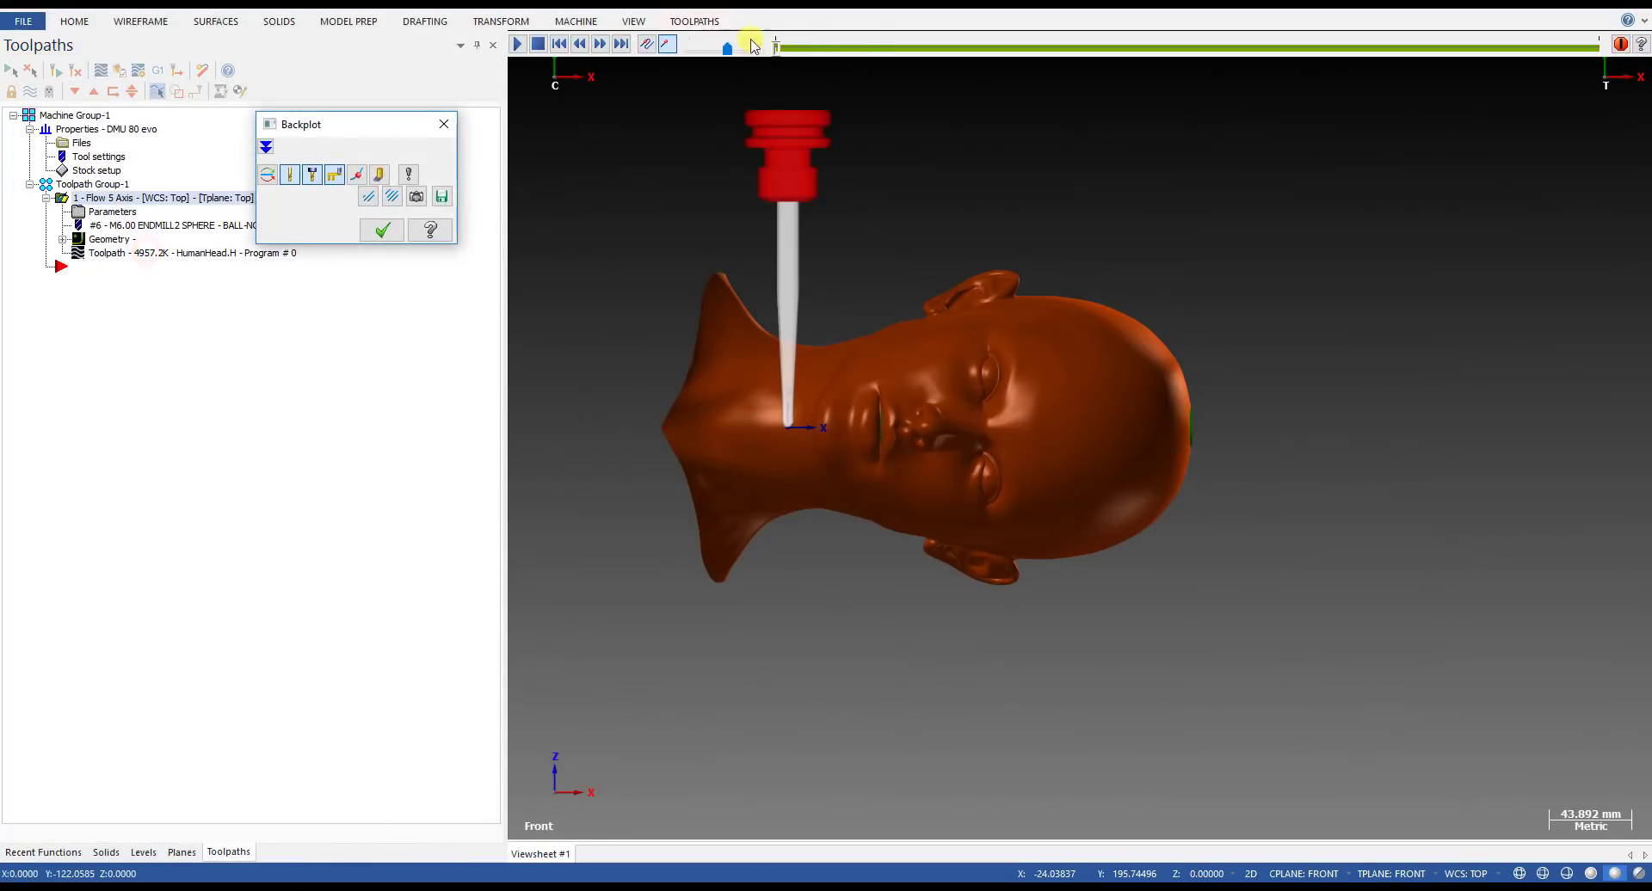
drag(778, 50, 1615, 145)
scroll(1202, 378, up, 4)
mouse_move(1203, 378)
middle_down()
mouse_move(1068, 402)
mouse_move(1091, 437)
mouse_move(1165, 472)
mouse_move(1037, 417)
middle_up()
scroll(1178, 424, up, 3)
scroll(1179, 424, up, 2)
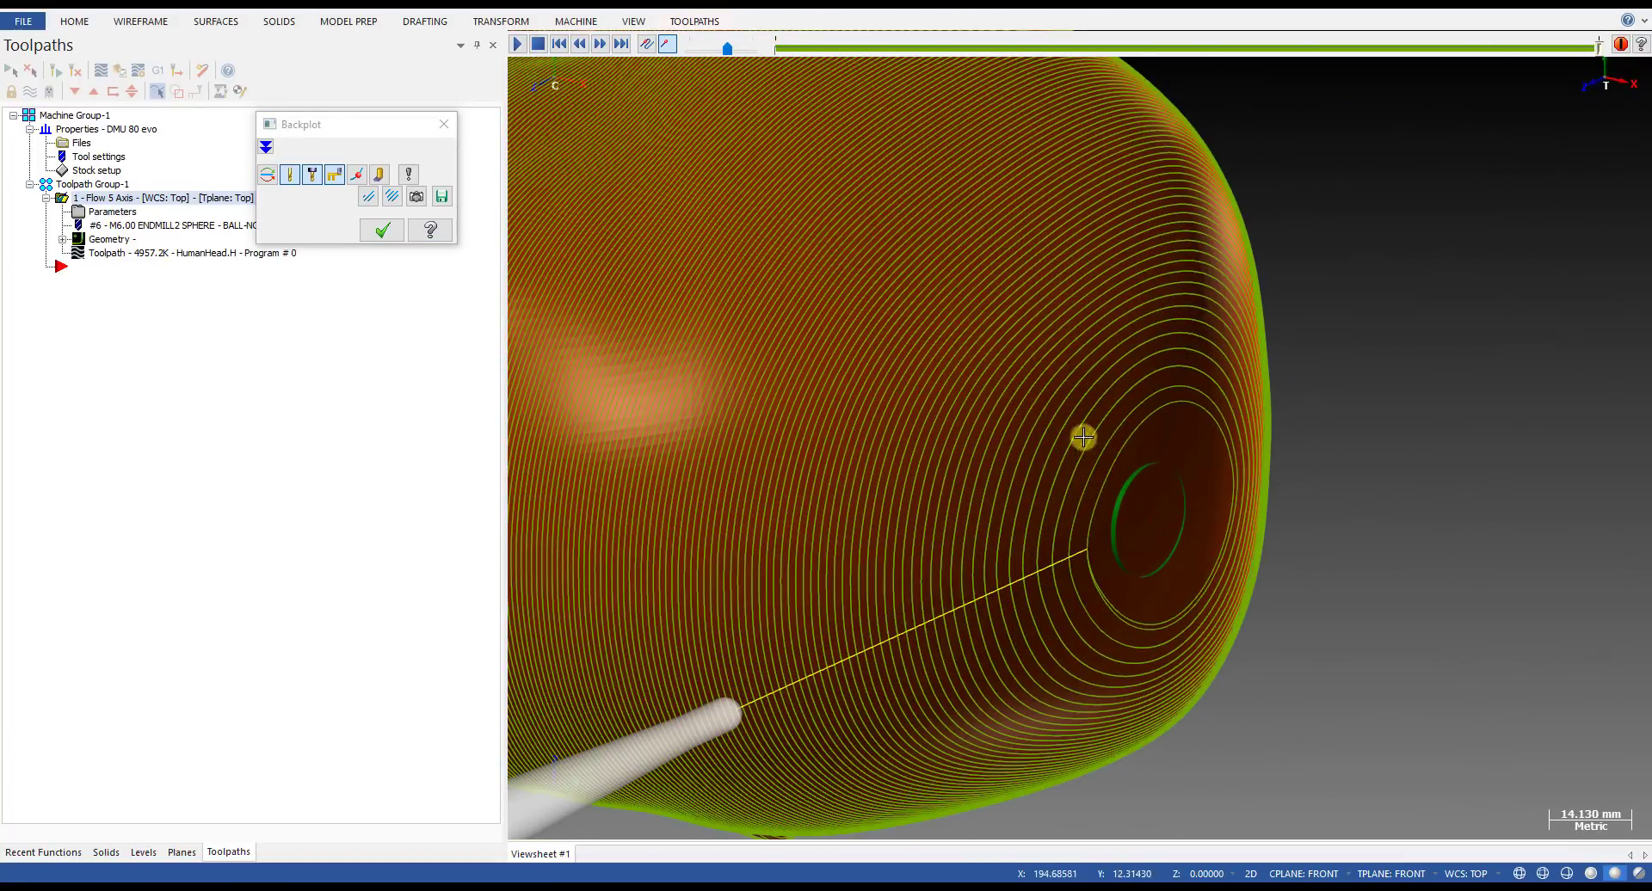
scroll(1106, 447, up, 4)
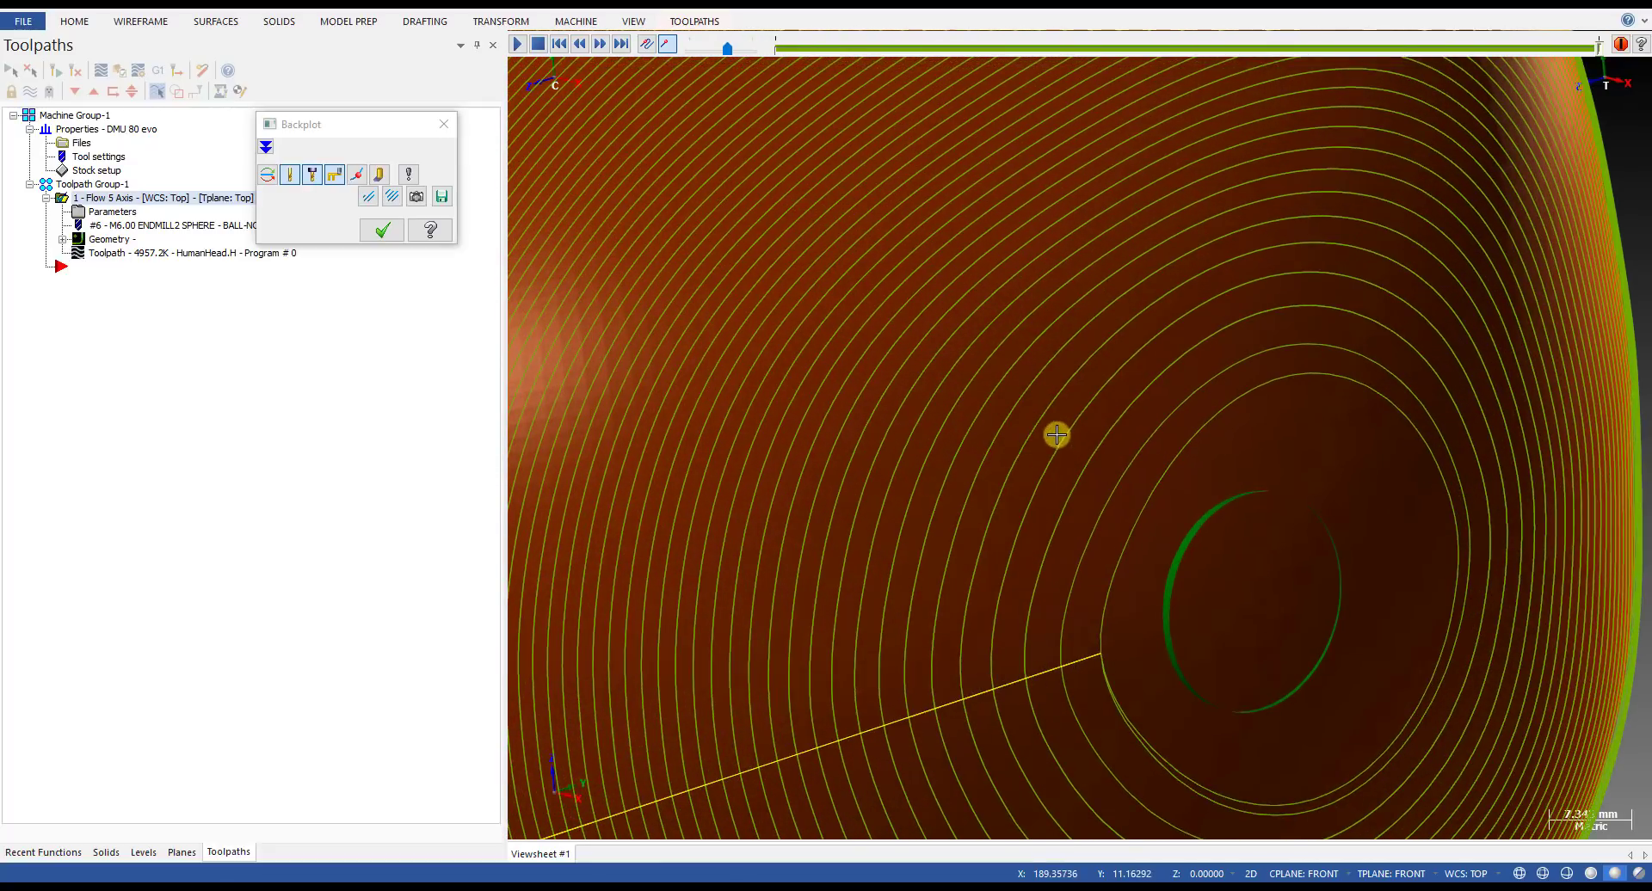
- Examine the passes along the crown's curved edge in the Front view
scroll(1057, 435, down, 5)
key(alt+2)
scroll(1160, 365, up, 6)
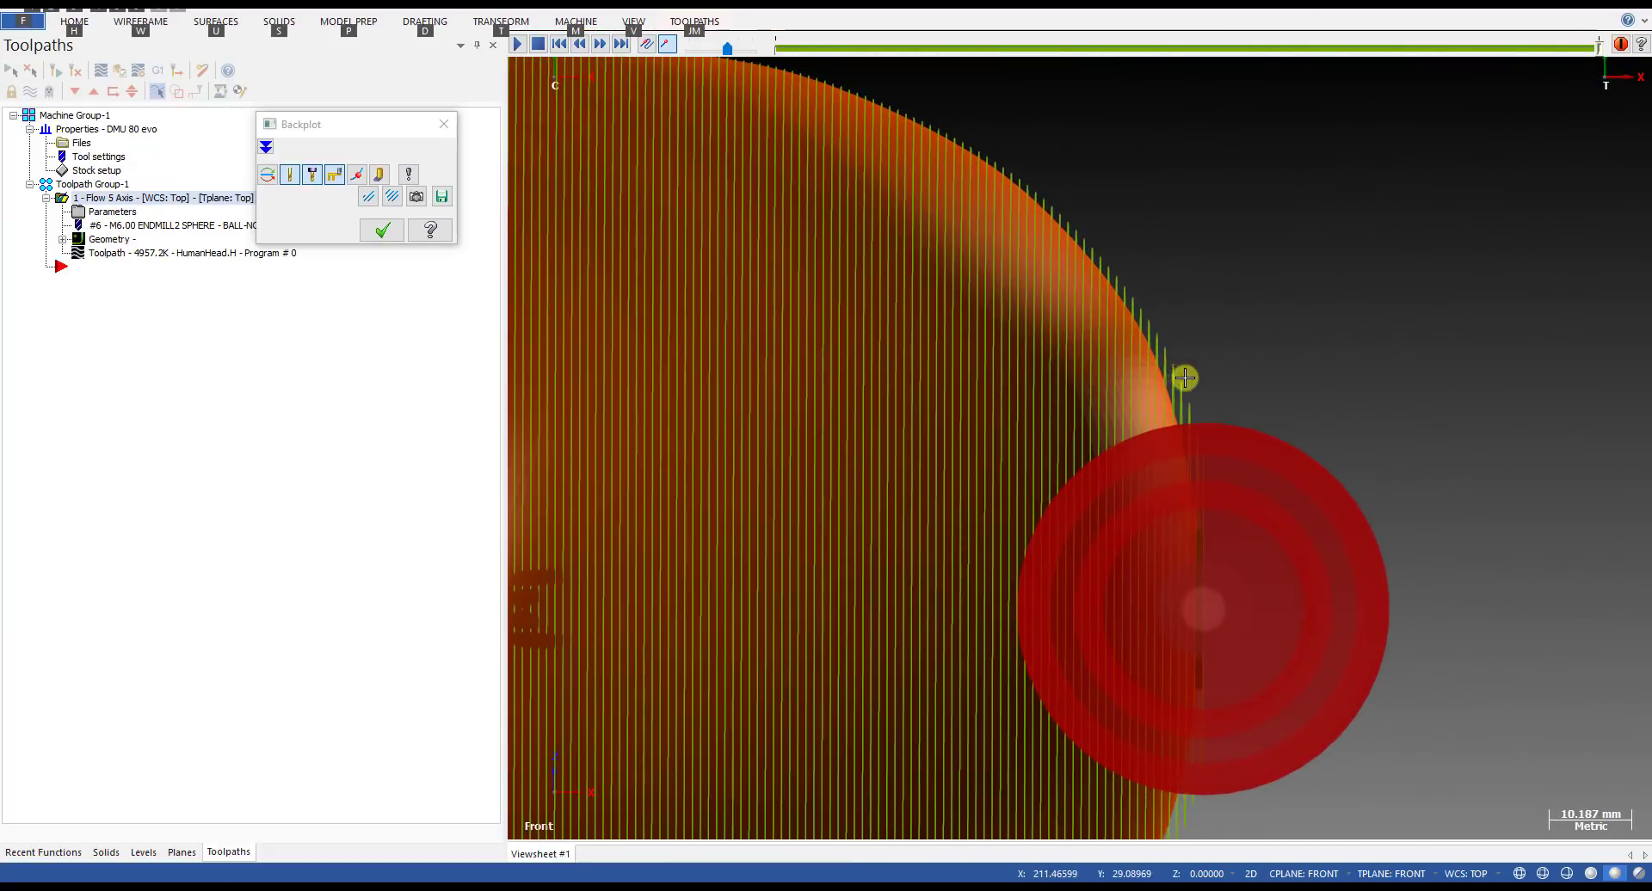
scroll(1179, 377, up, 3)
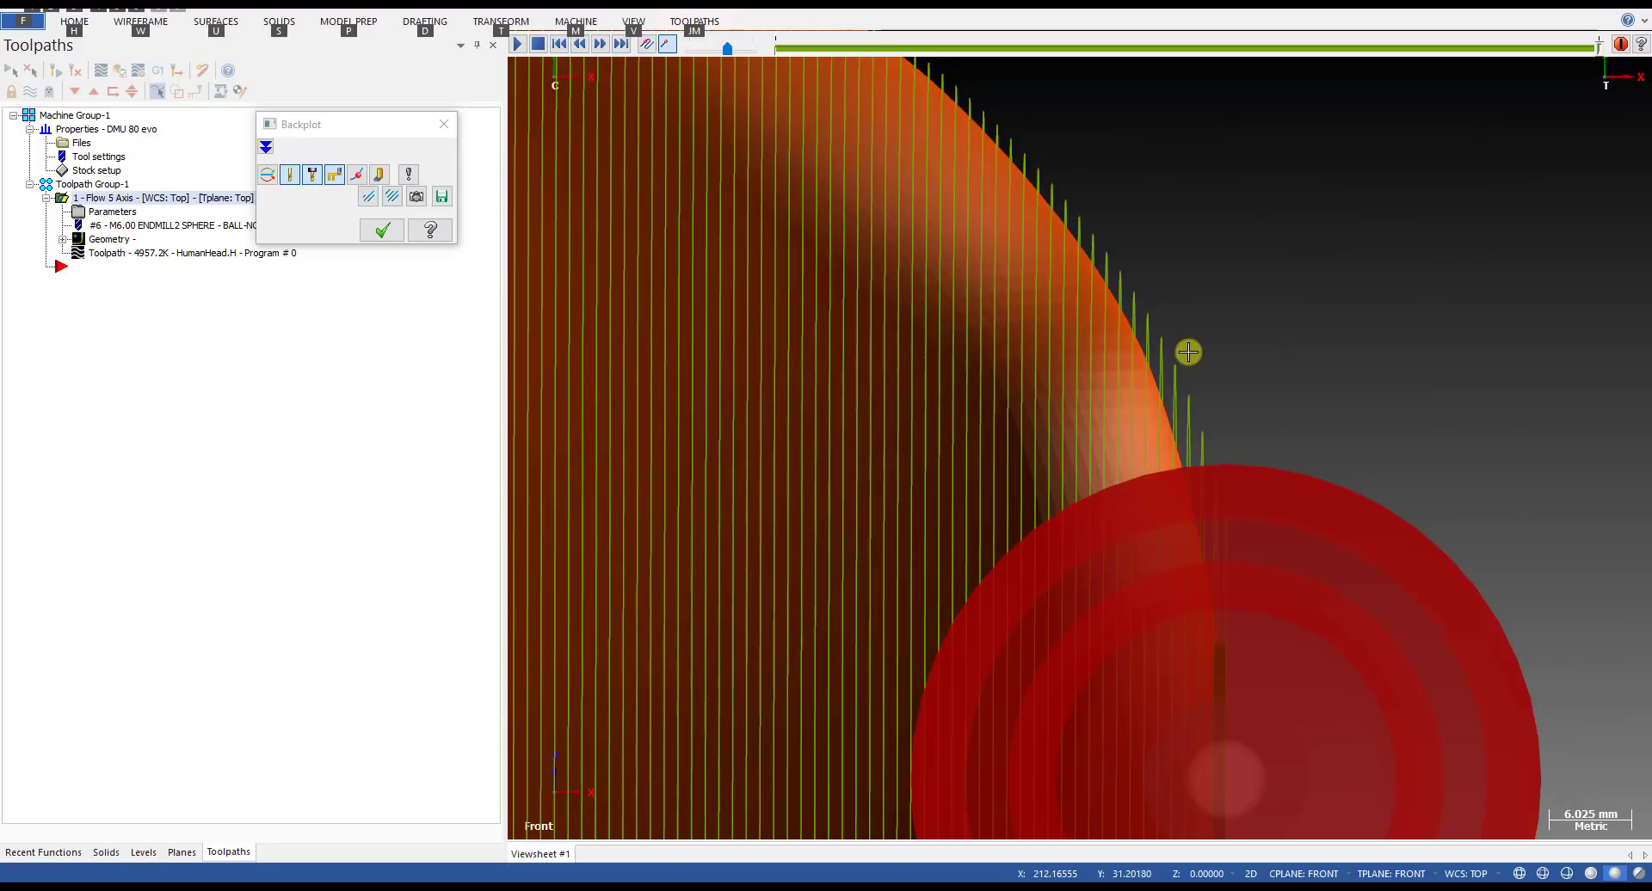
- Examine the toolpath passes over the whole head and around the crown from tilted angles and close the backplot
middle_drag(1145, 348, 1121, 413)
scroll(1092, 369, down, 3)
scroll(1128, 455, down, 4)
scroll(751, 291, down, 2)
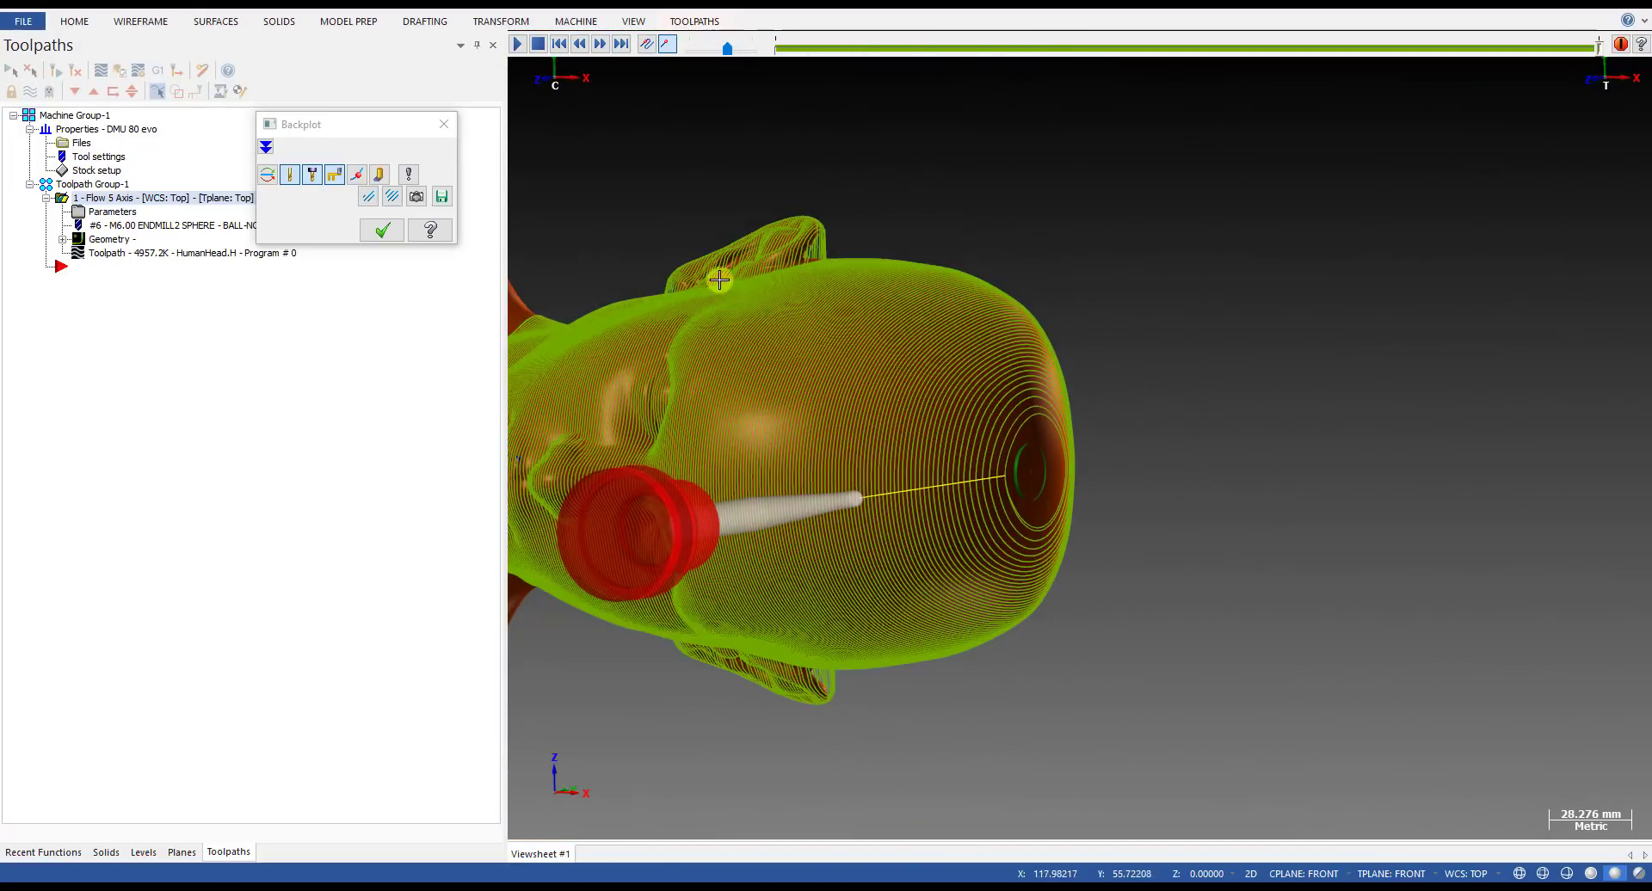
scroll(1006, 450, up, 5)
mouse_move(1025, 429)
middle_down()
mouse_move(903, 435)
mouse_move(902, 473)
mouse_move(840, 442)
mouse_move(915, 438)
mouse_move(974, 387)
middle_up()
scroll(859, 431, down, 2)
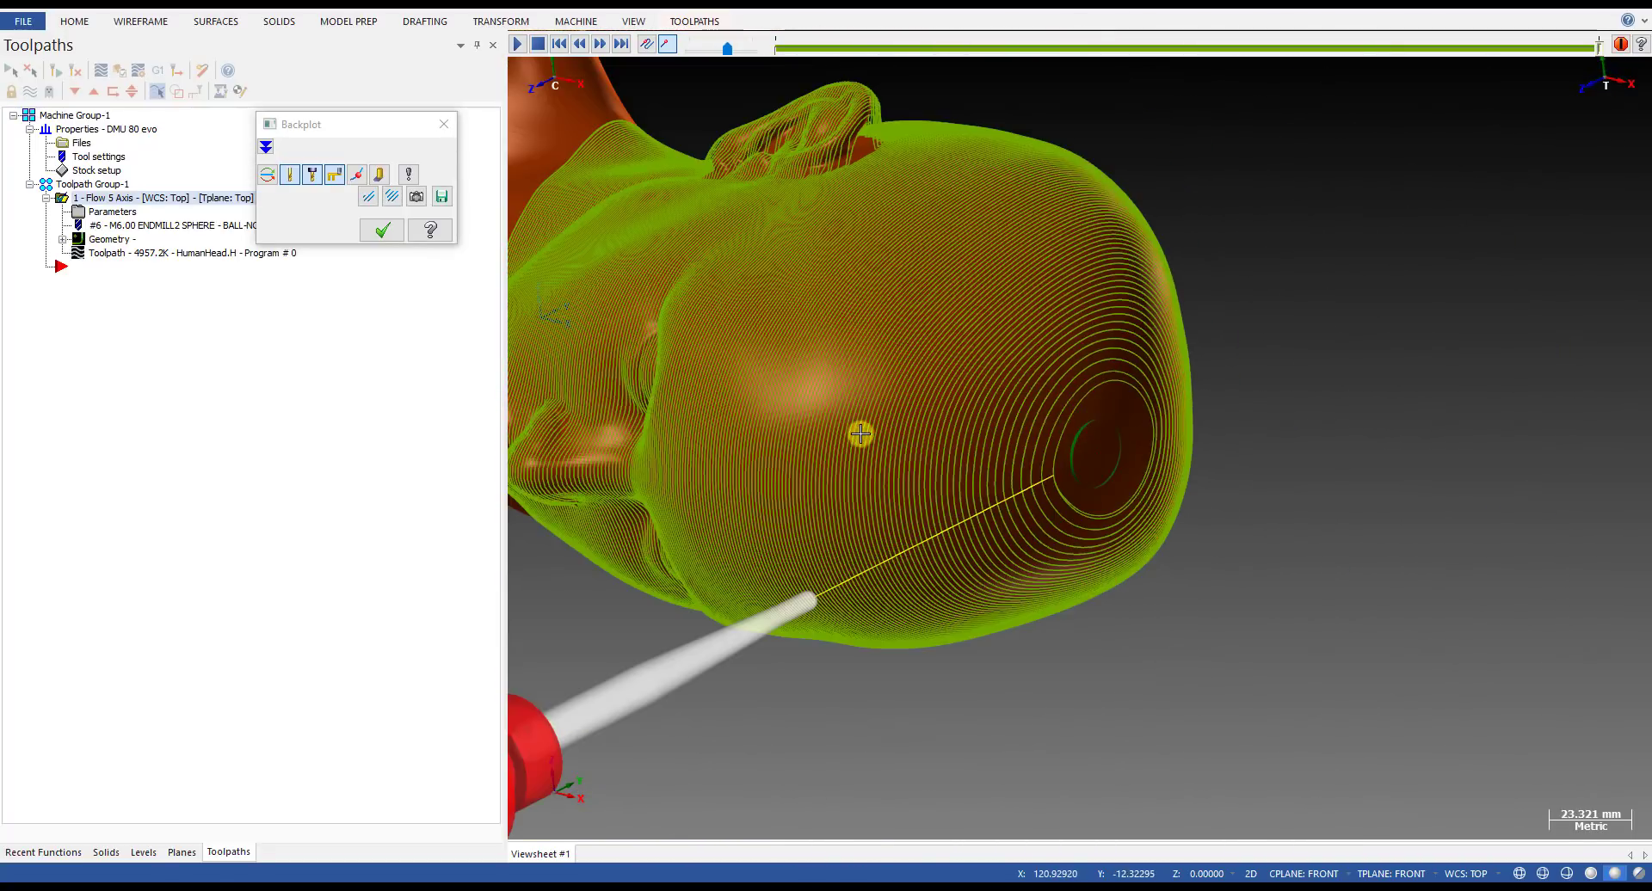
key(Escape)
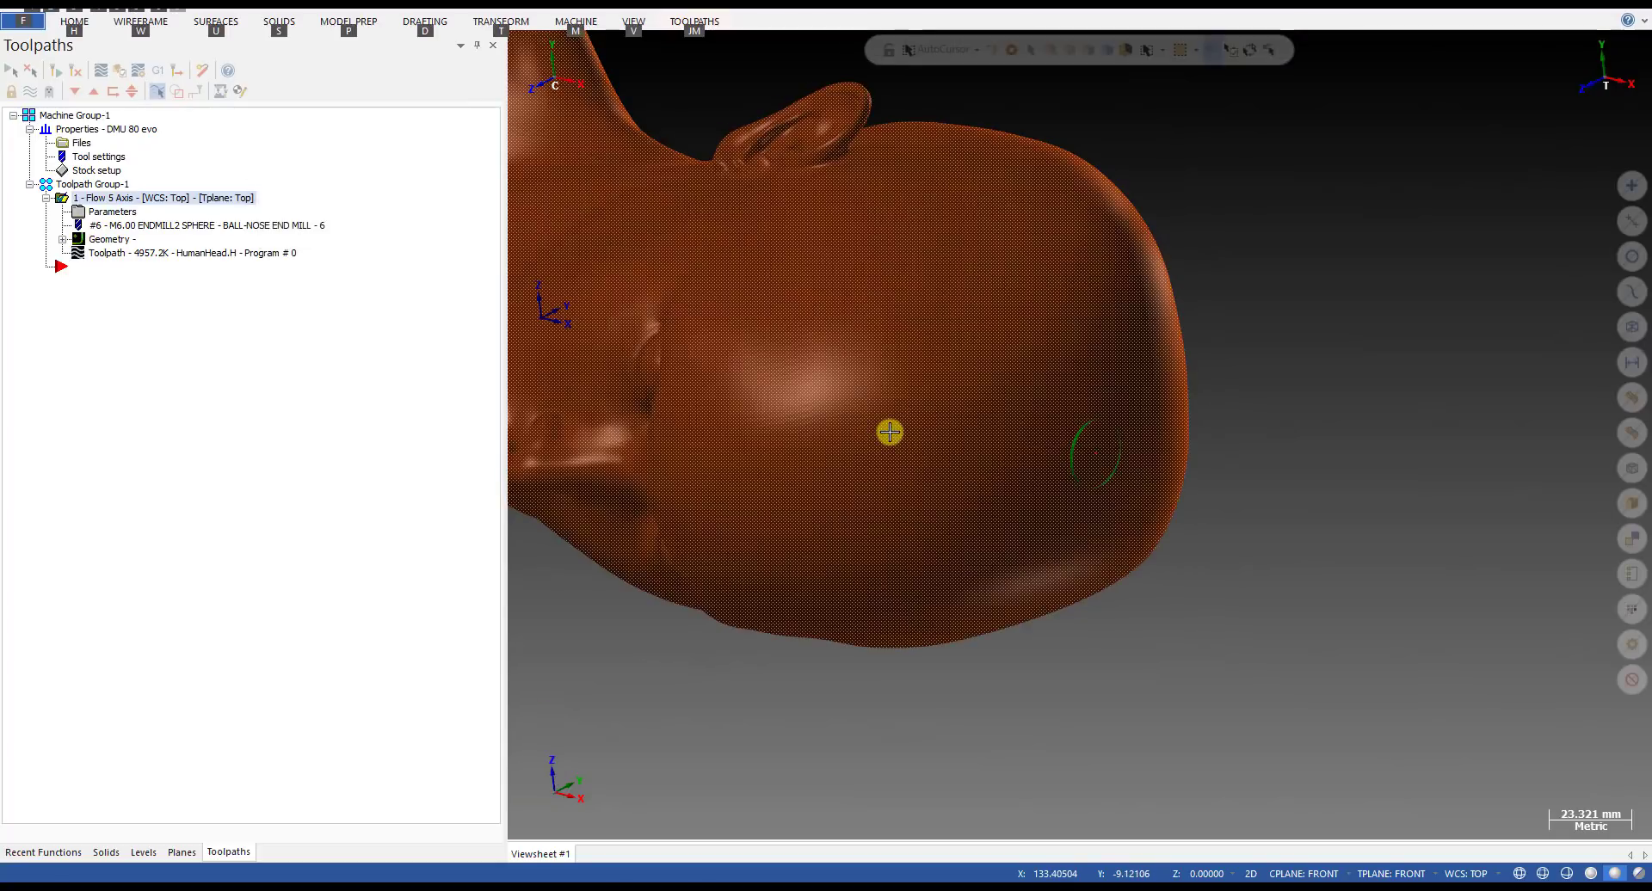
- Hide the STL PART level and inspect the cylindrical drive surface from a tilted angle and in the Front view
scroll(1046, 426, down, 2)
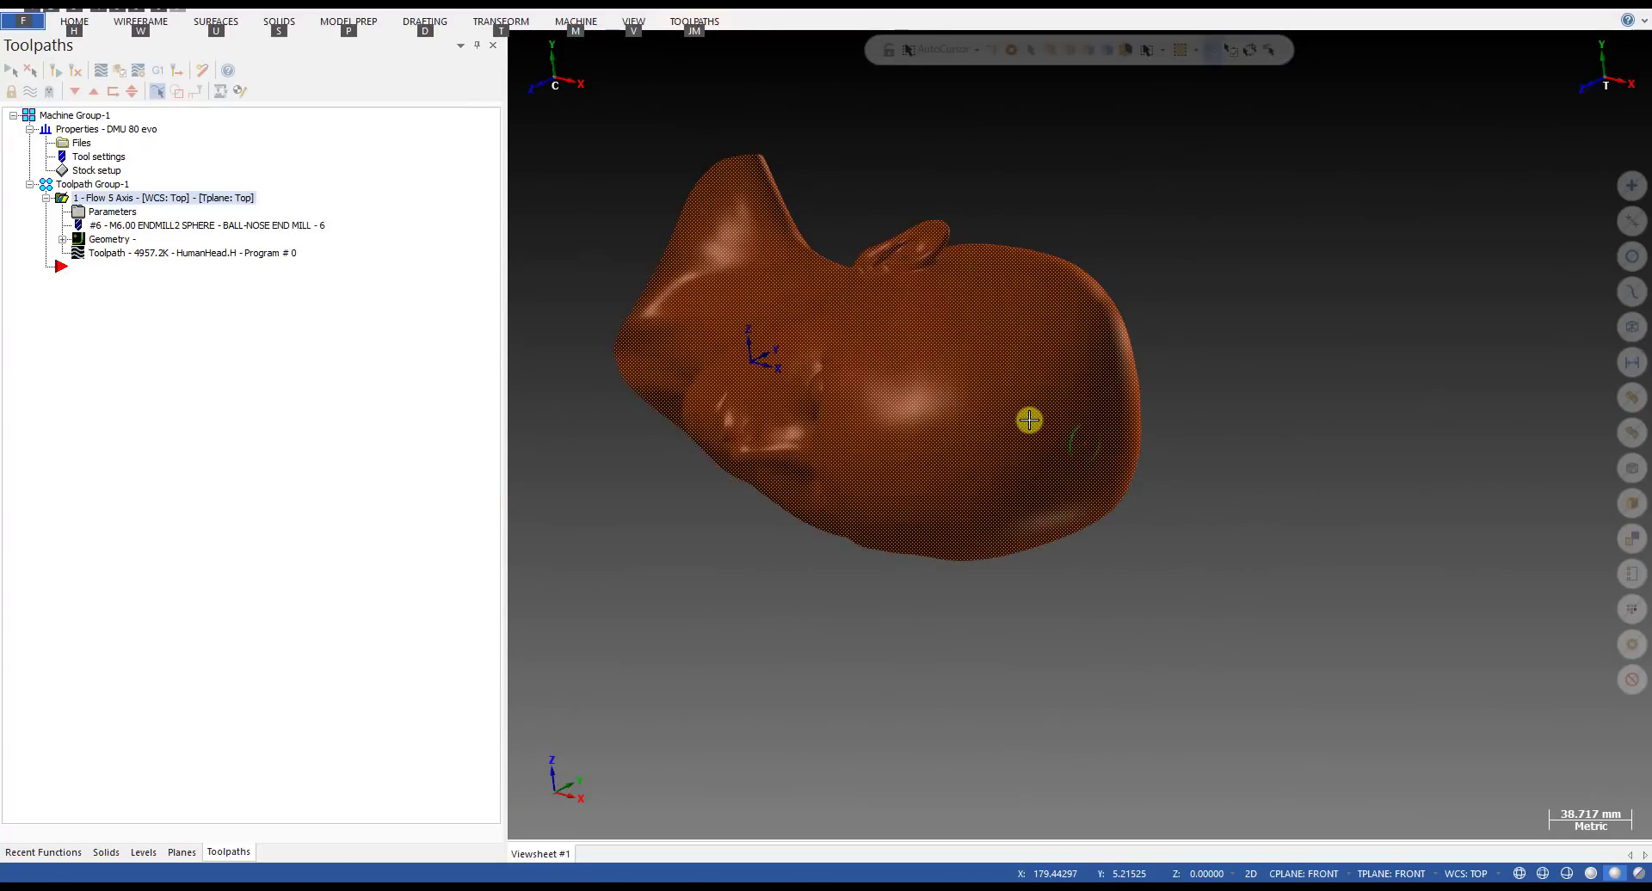
key(alt+2)
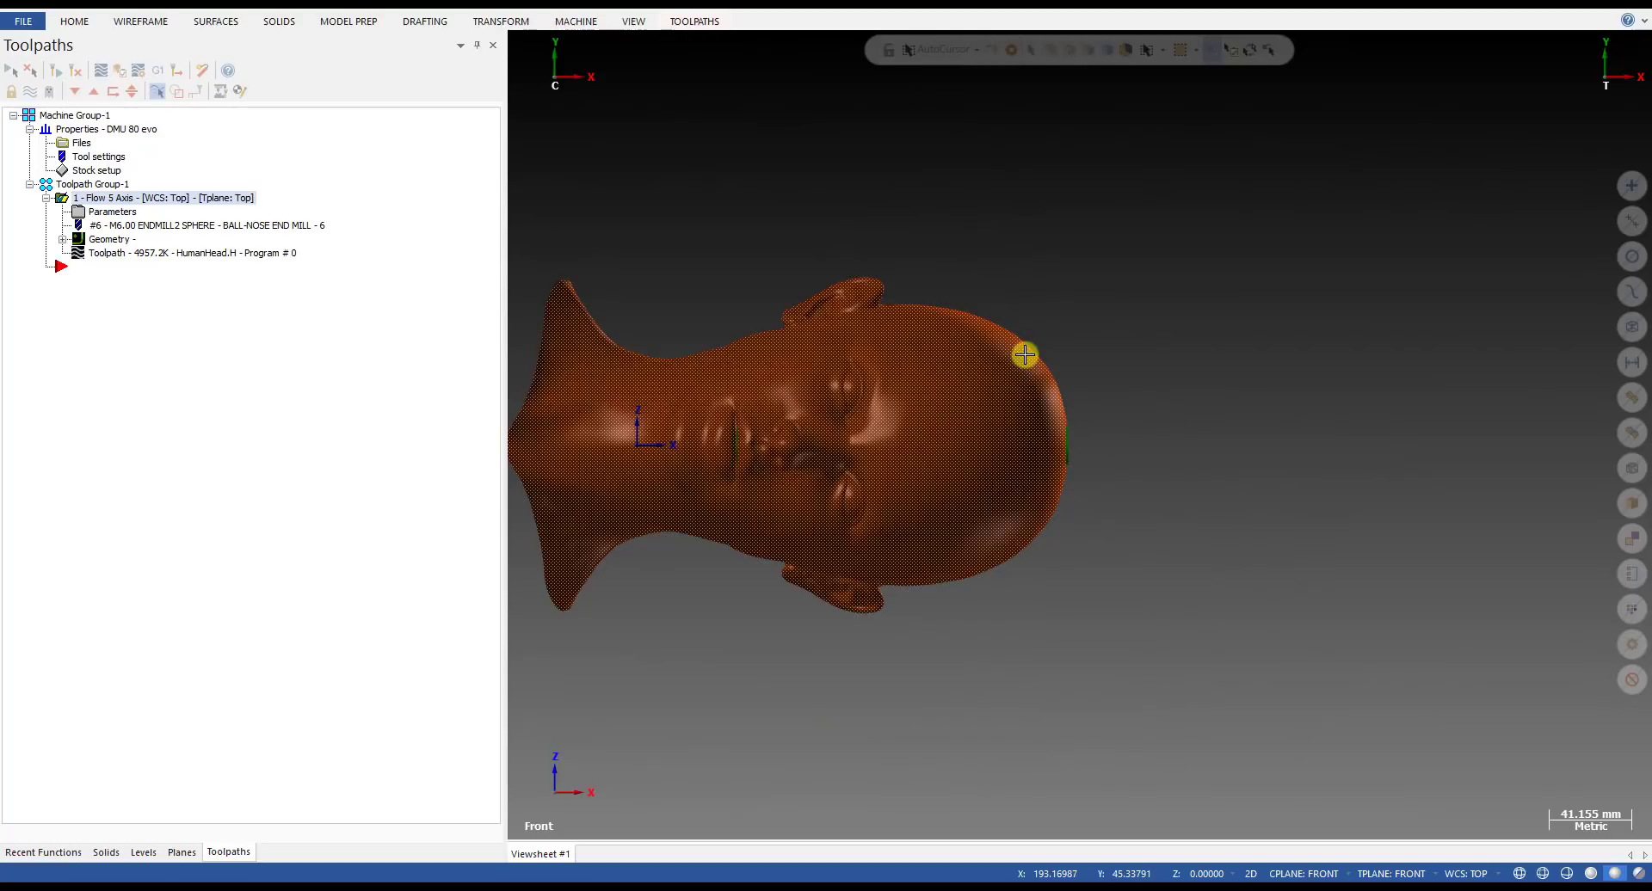
click(318, 743)
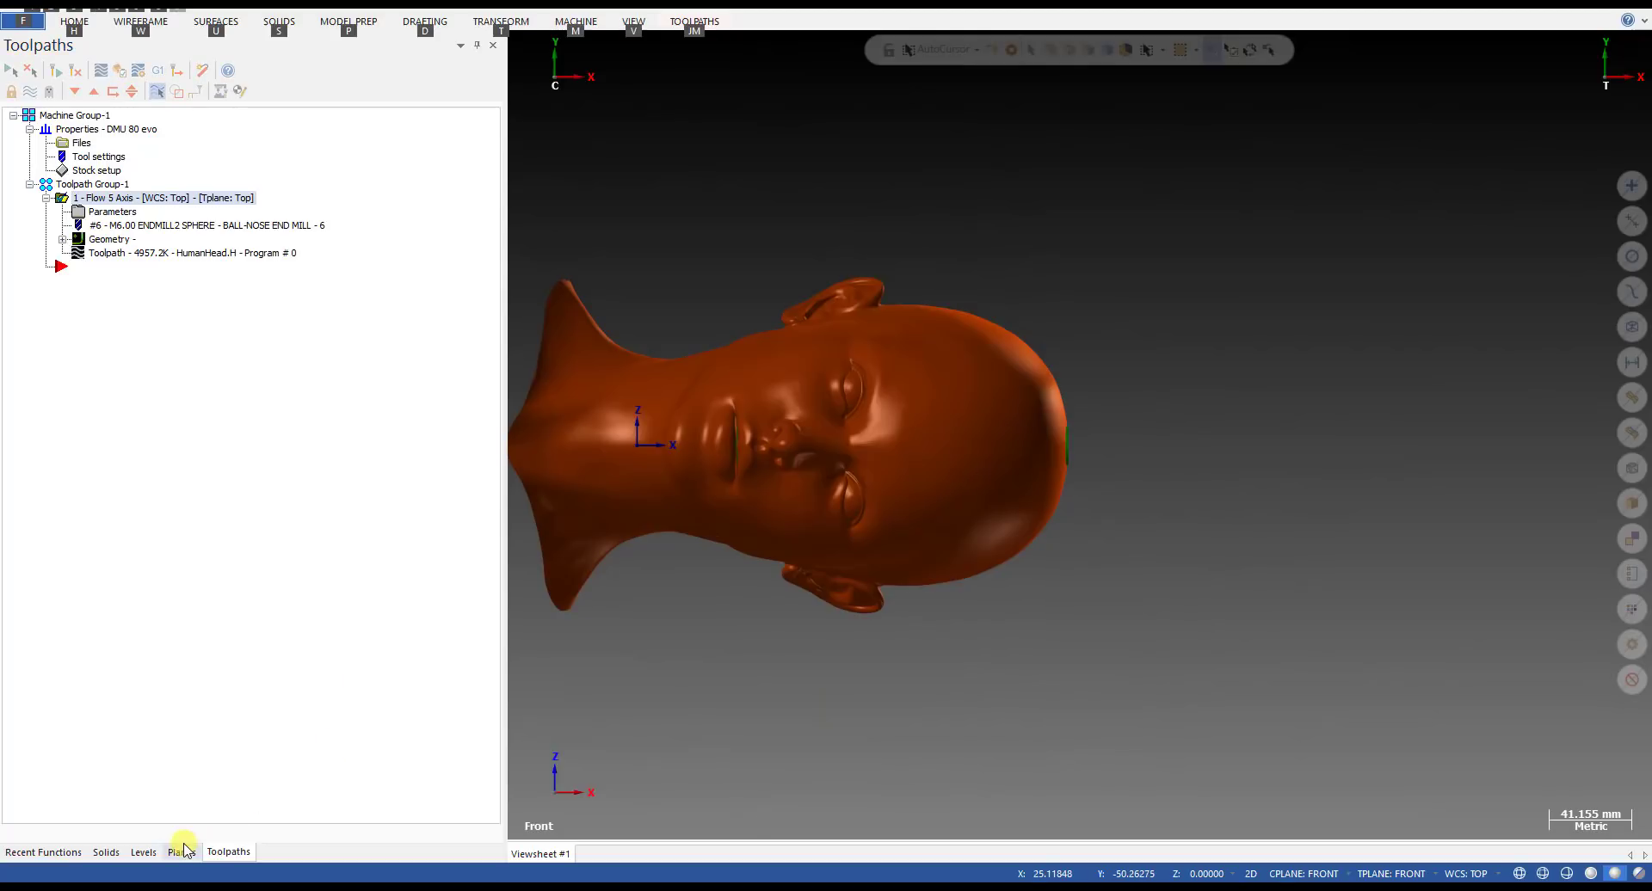
click(145, 852)
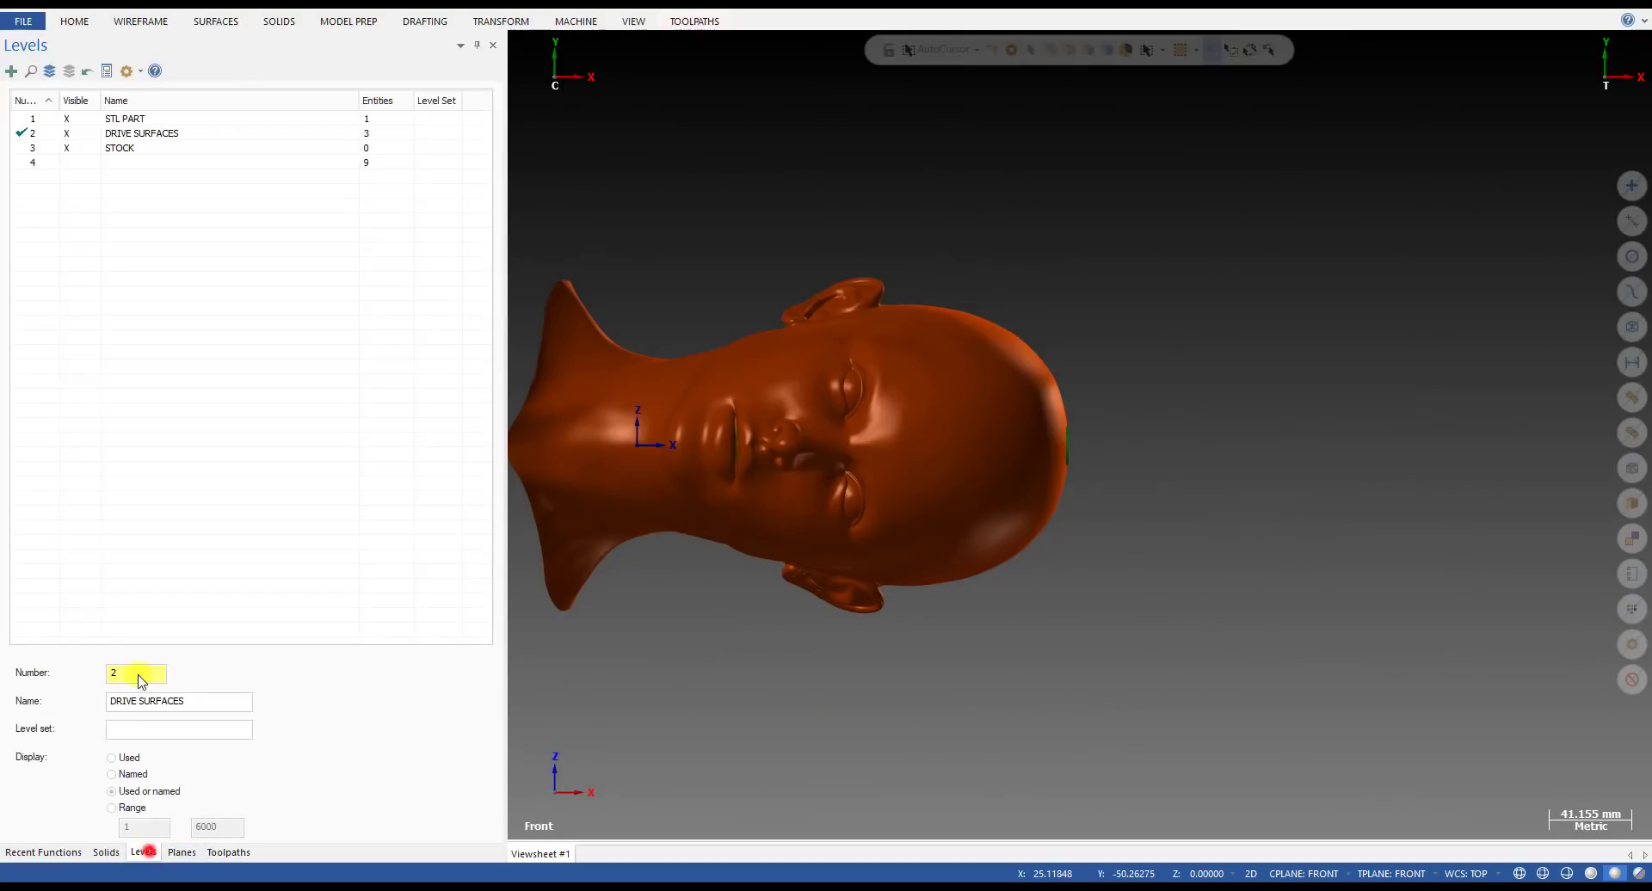
click(70, 121)
scroll(1021, 424, up, 2)
middle_drag(1021, 425, 906, 494)
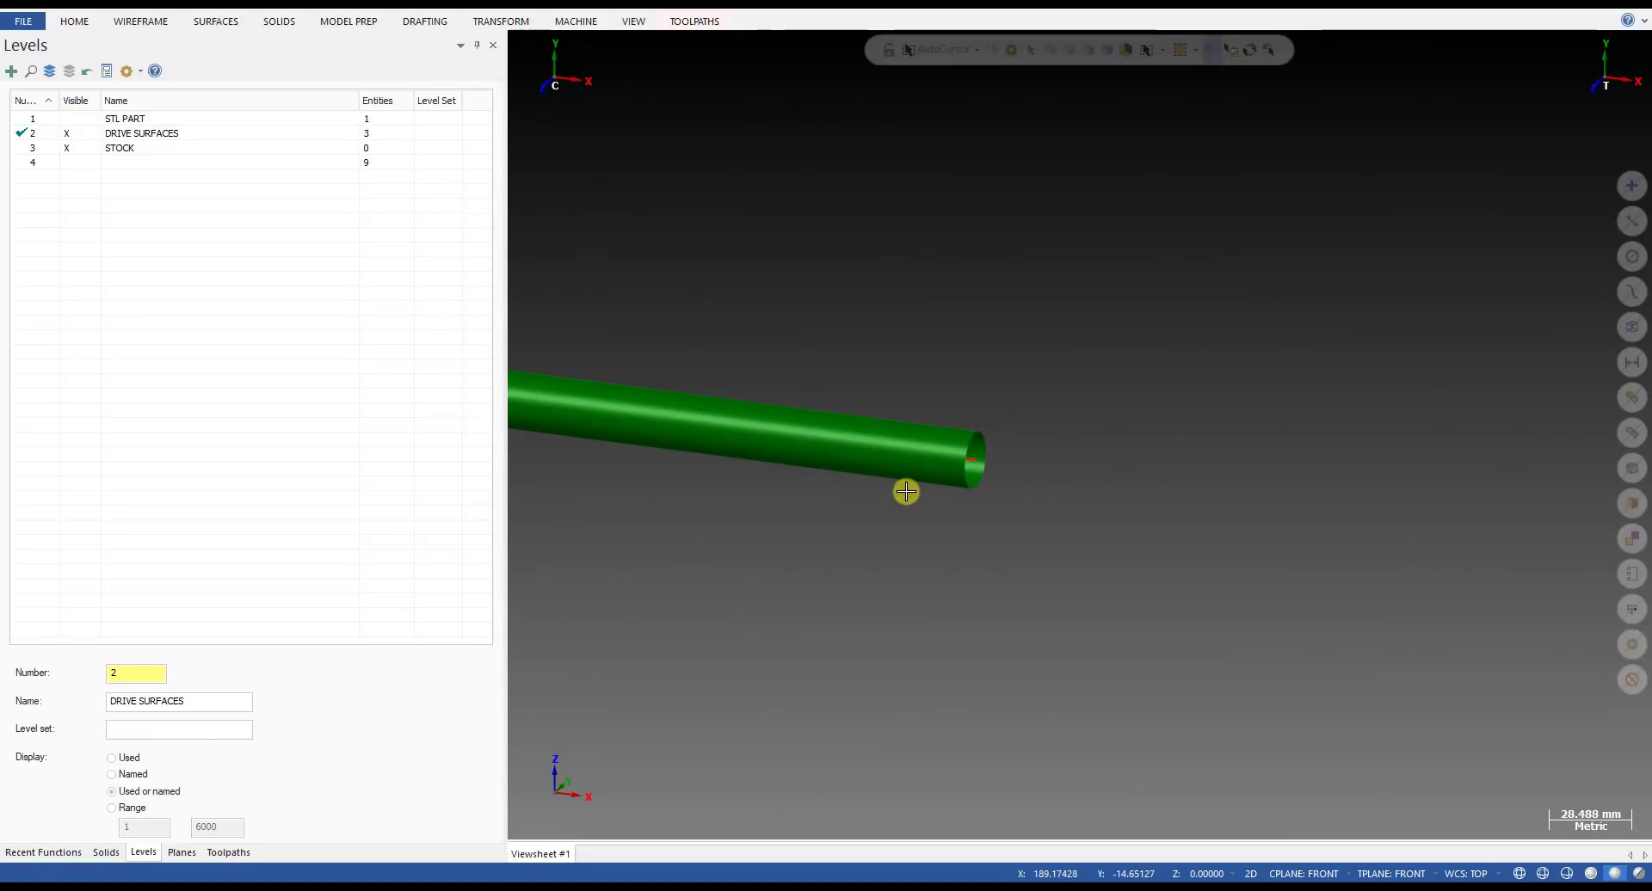
key(alt+2)
scroll(1044, 453, down, 3)
scroll(841, 457, up, 3)
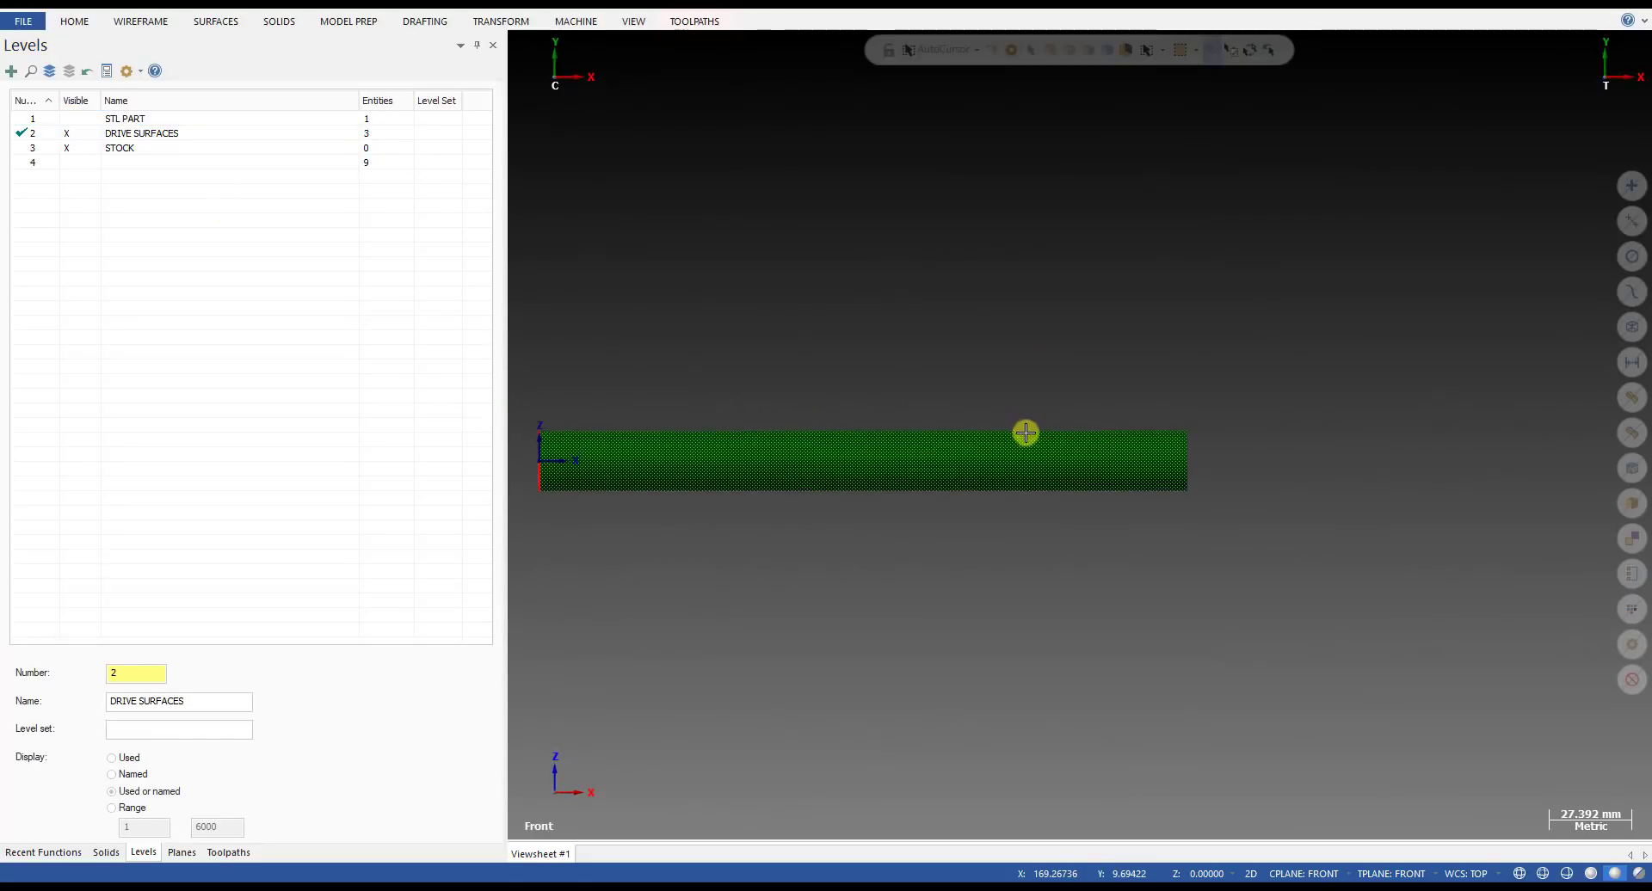
scroll(1050, 433, down, 1)
- Backplot the Flow 5 Axis toolpath against the drive cylinder alone and close the backplot
click(225, 852)
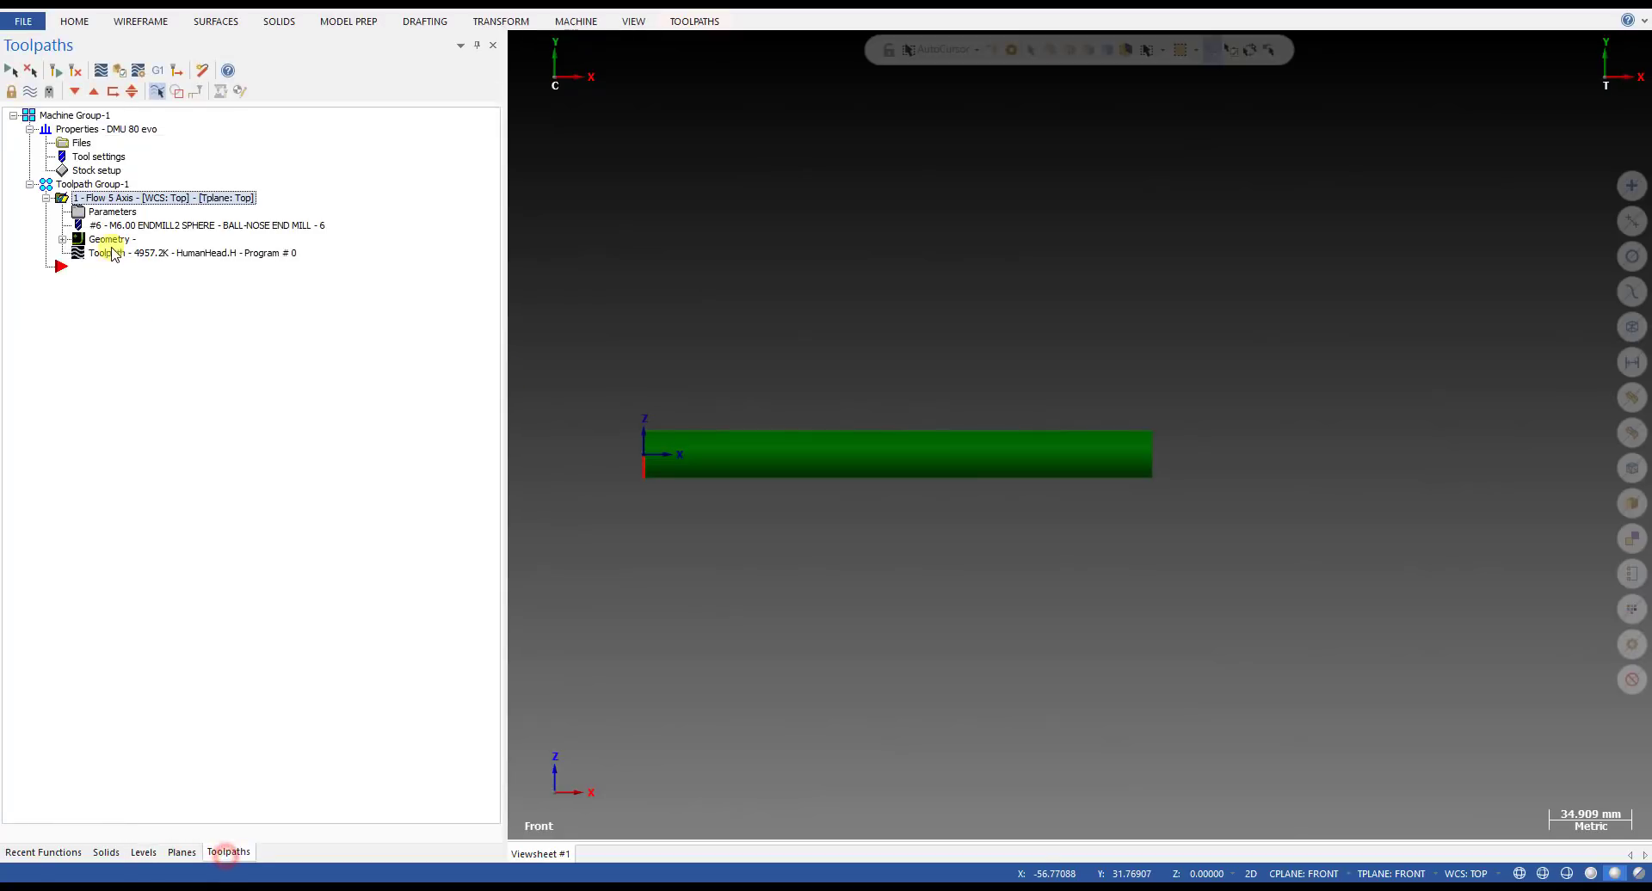
click(110, 254)
mouse_move(774, 55)
mouse_down()
mouse_move(1136, 70)
mouse_move(1505, 121)
mouse_up()
key(Escape)
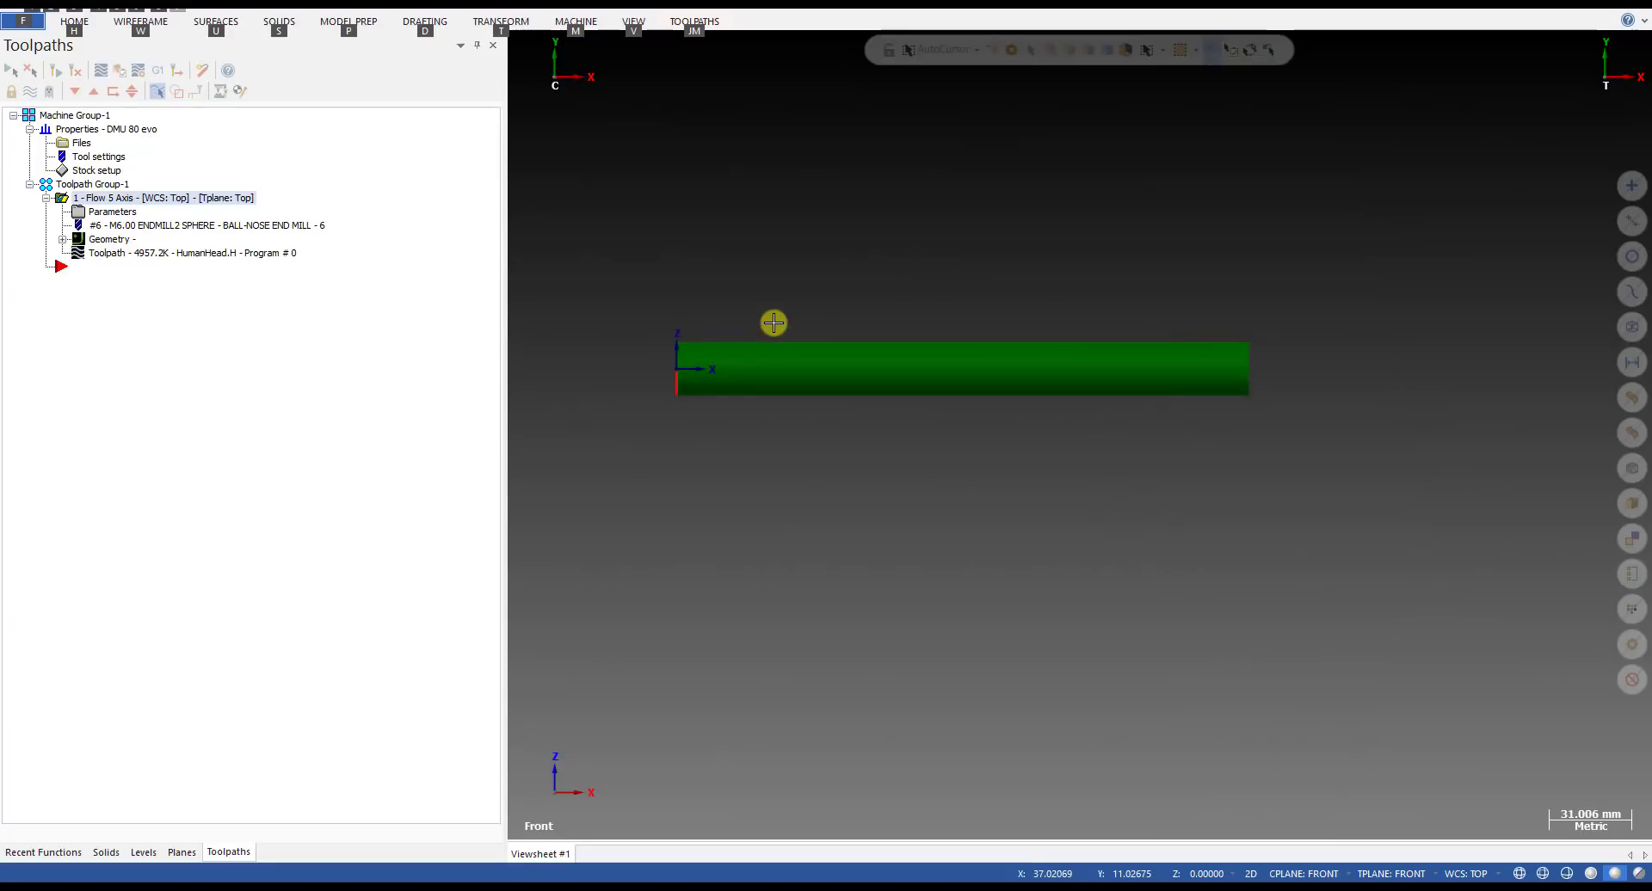
scroll(775, 328, up, 1)
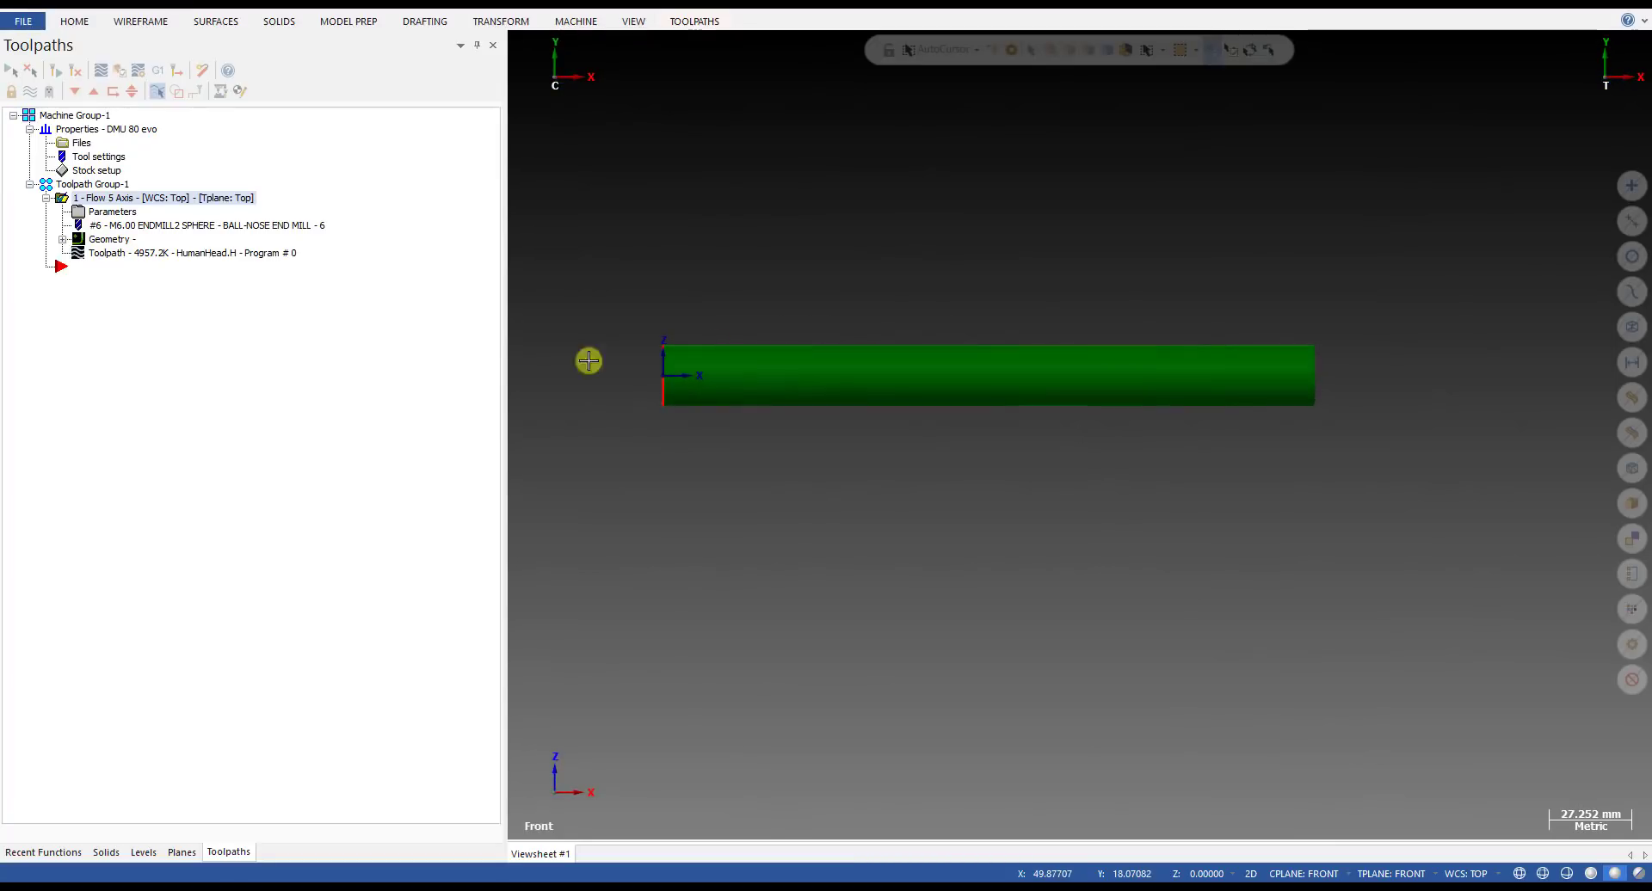
- Create level 5 named 2ND DRIVE SURFACES as the main level and hide the DRIVE SURFACES and STOCK levels
click(144, 851)
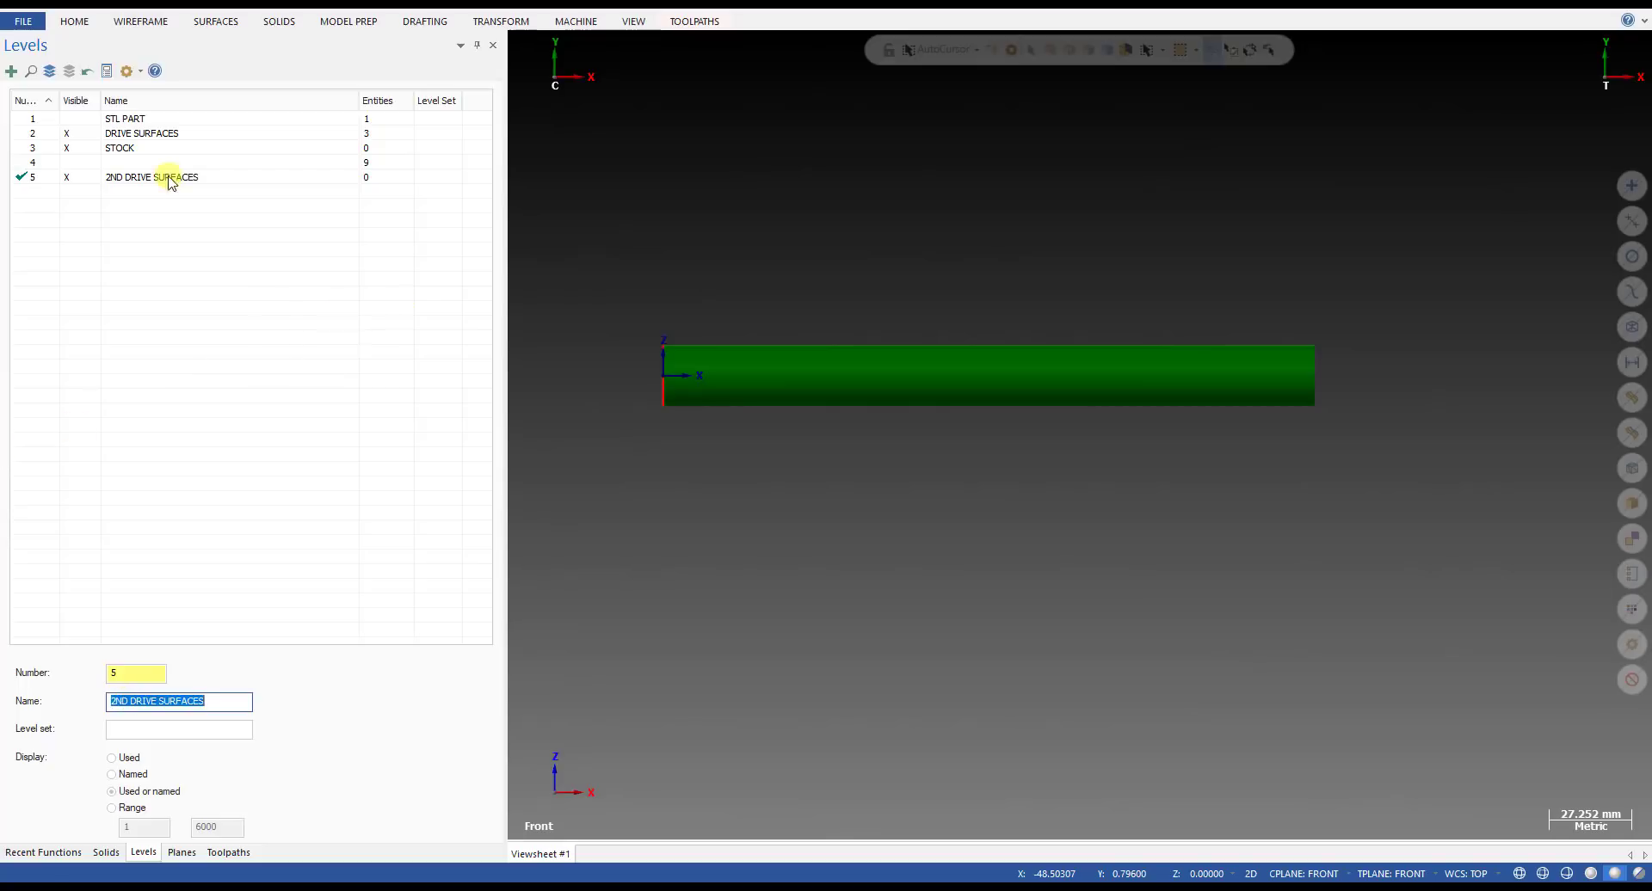
click(80, 134)
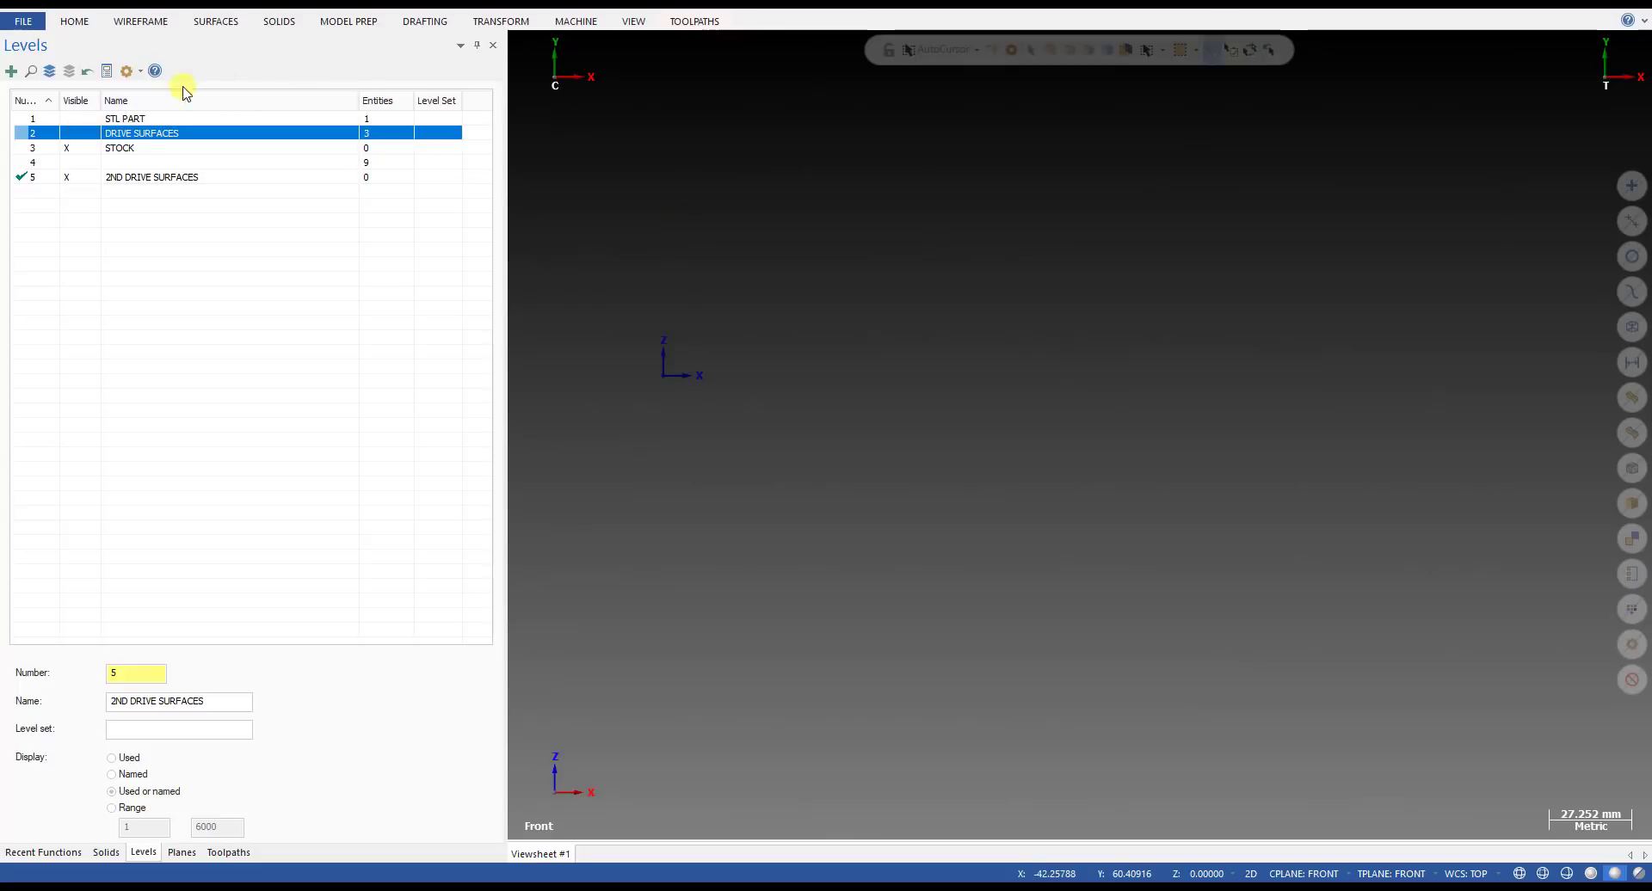
click(76, 133)
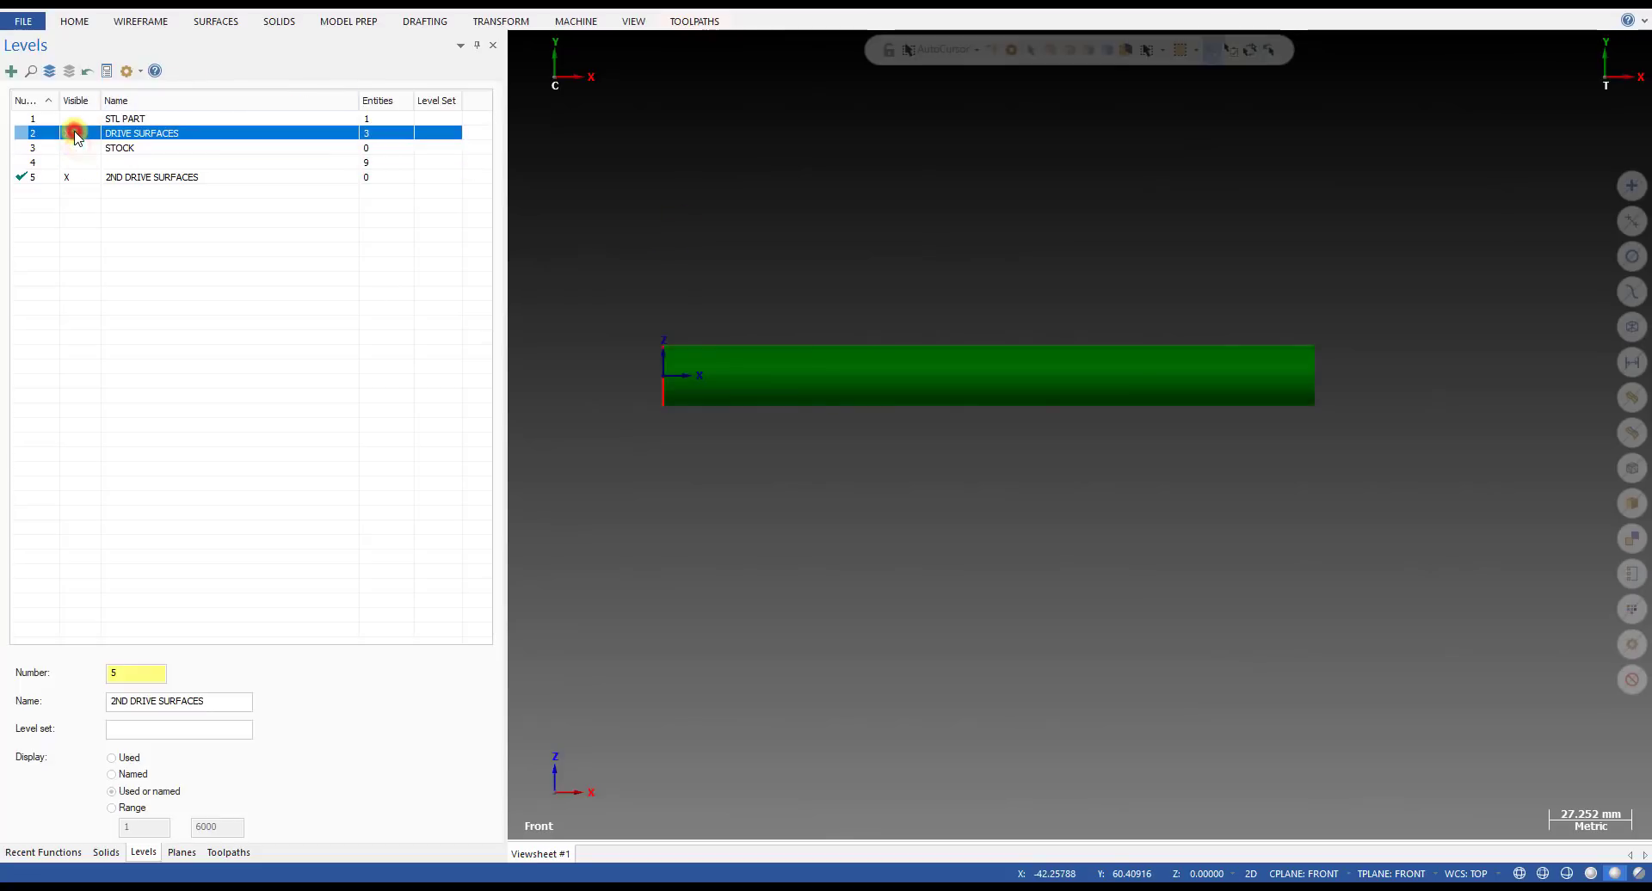
scroll(766, 363, up, 1)
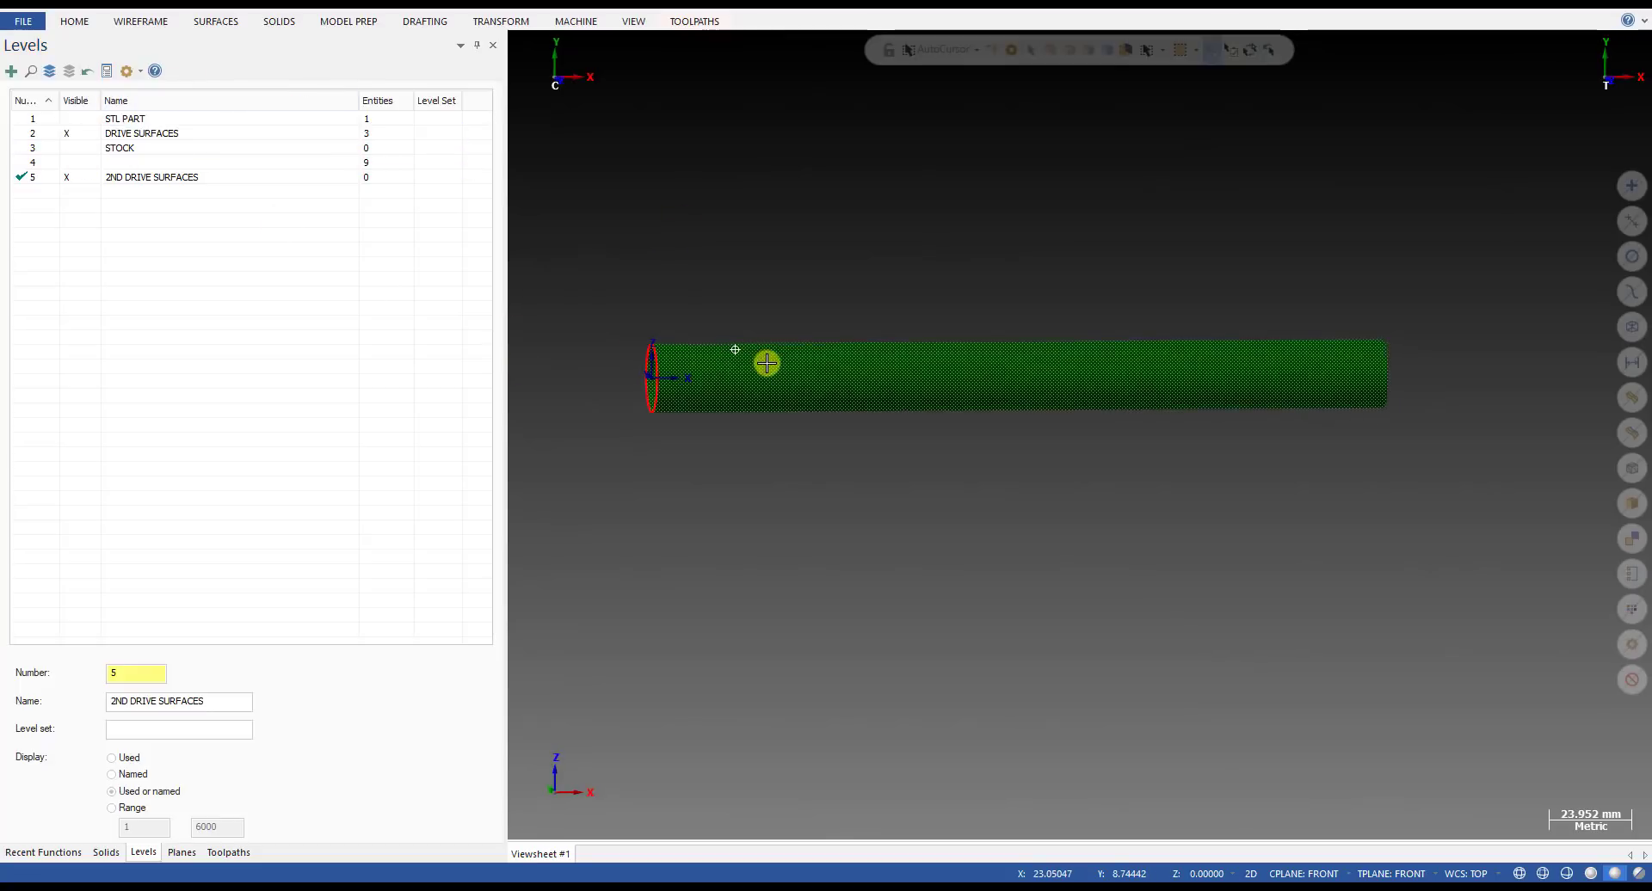
click(77, 135)
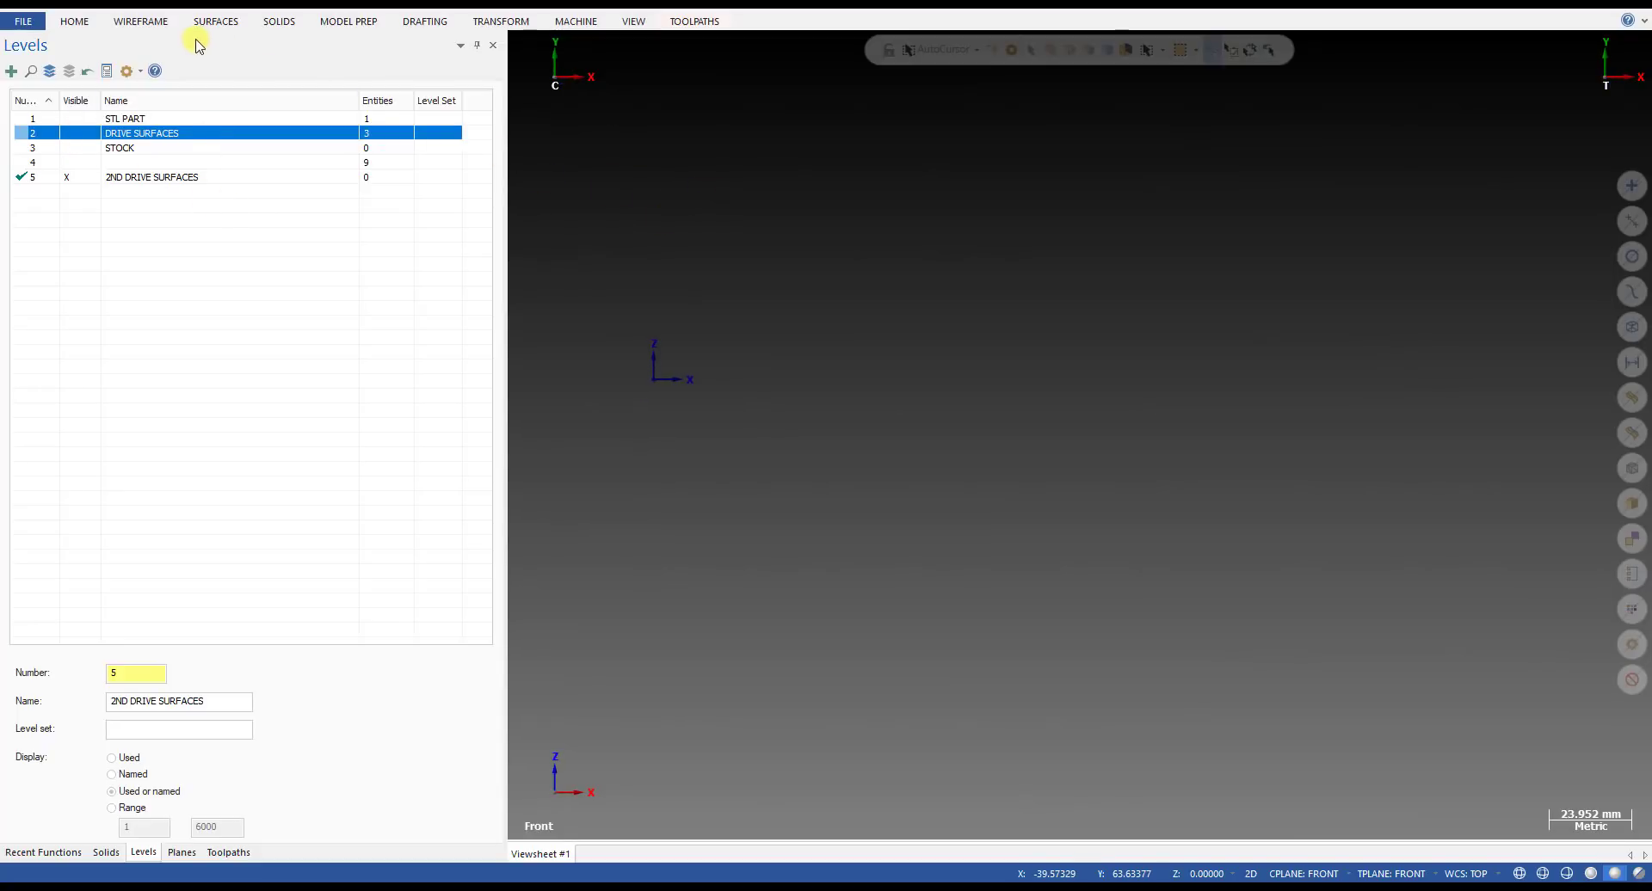
click(124, 26)
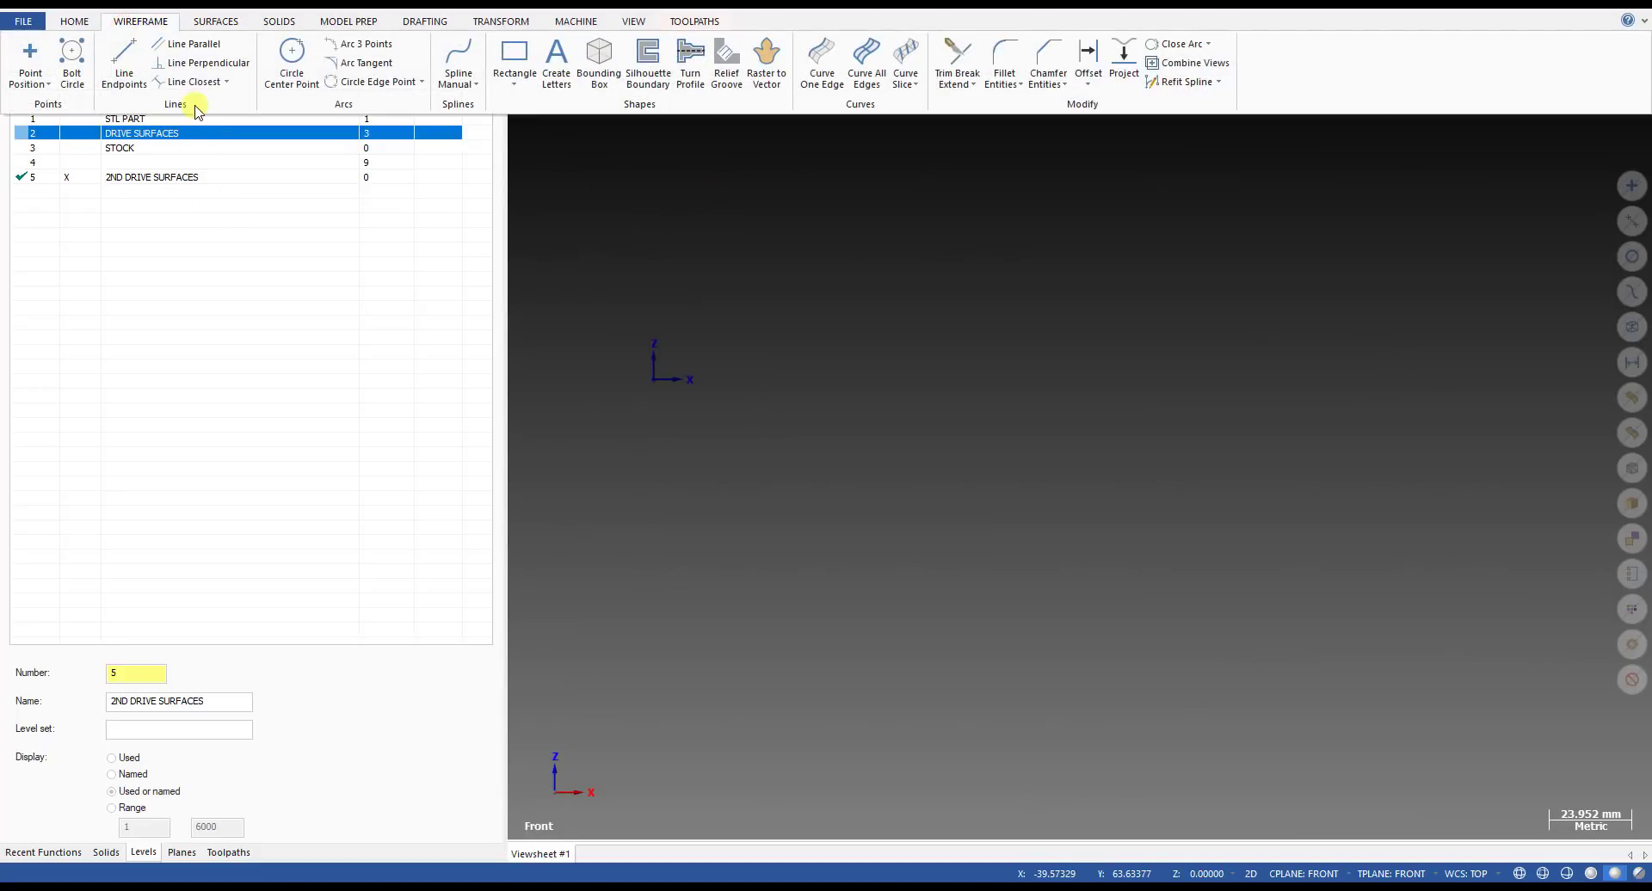
click(124, 62)
click(653, 379)
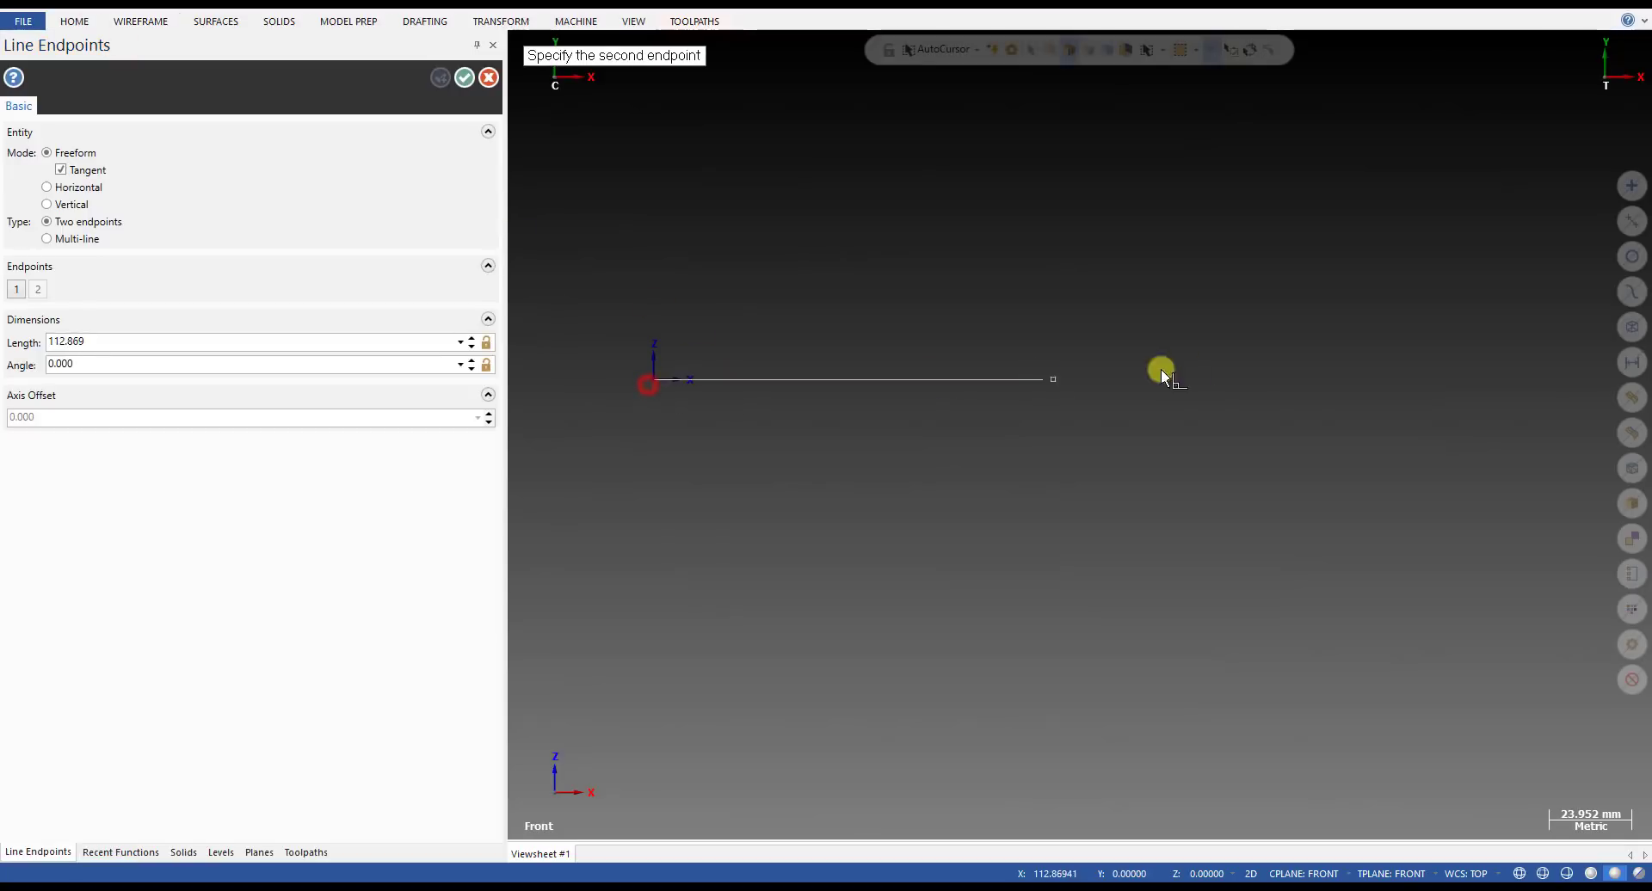
scroll(1112, 378, down, 2)
key(Escape)
key(Escape)
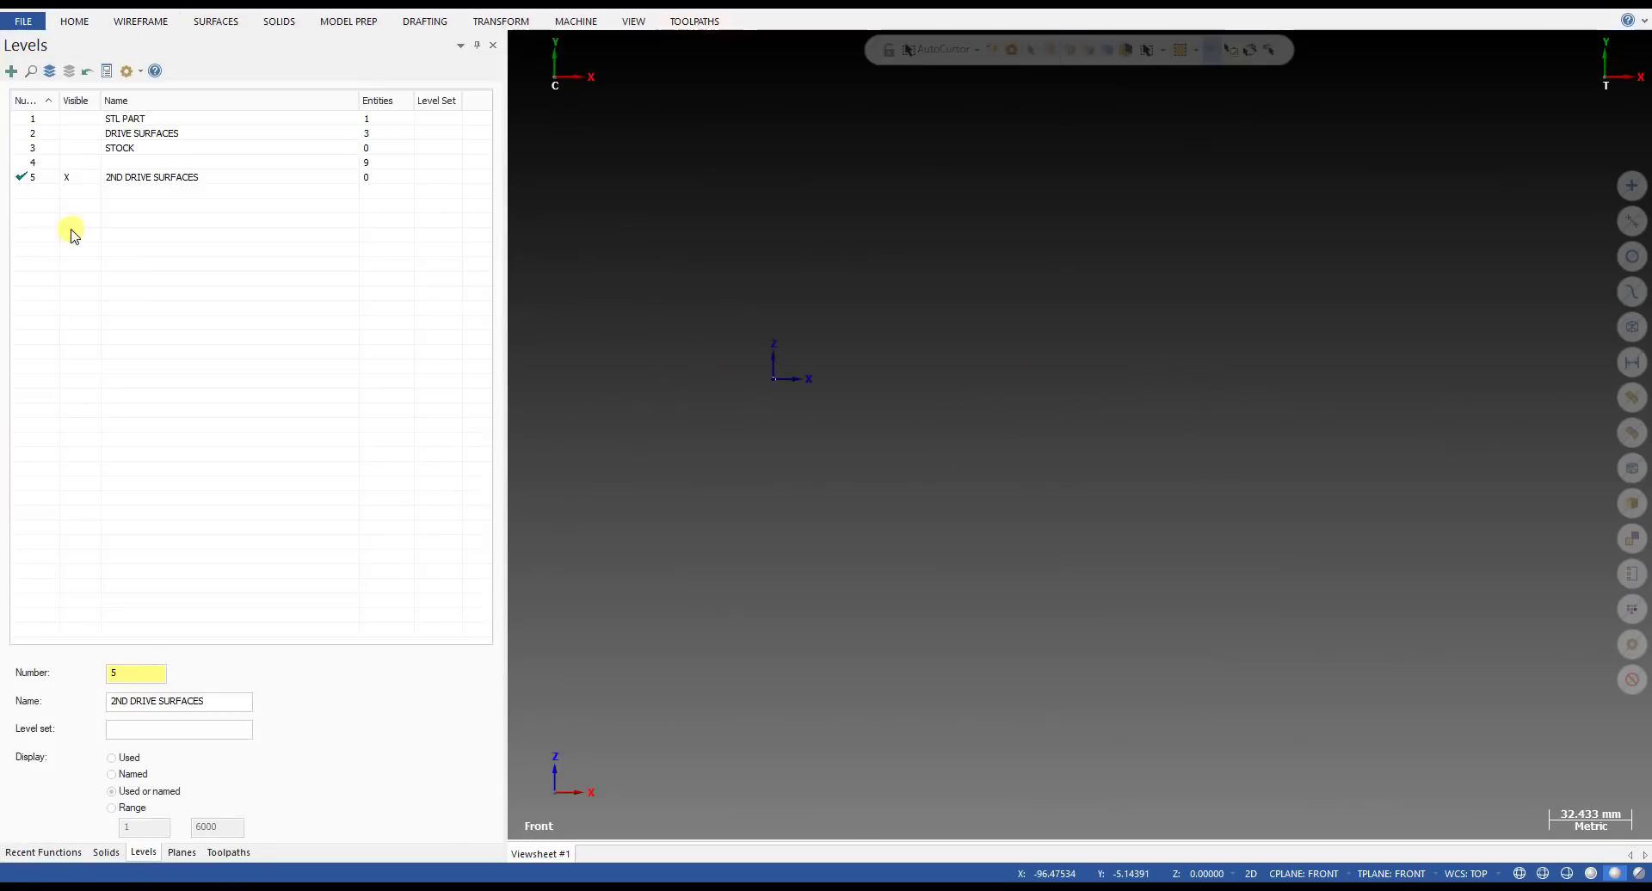
- Show the DRIVE SURFACES level as a reference and turn the cylinder to expose its circular end at the origin
click(66, 135)
scroll(837, 399, down, 3)
scroll(834, 395, up, 3)
middle_drag(831, 393, 860, 400)
scroll(796, 372, up, 1)
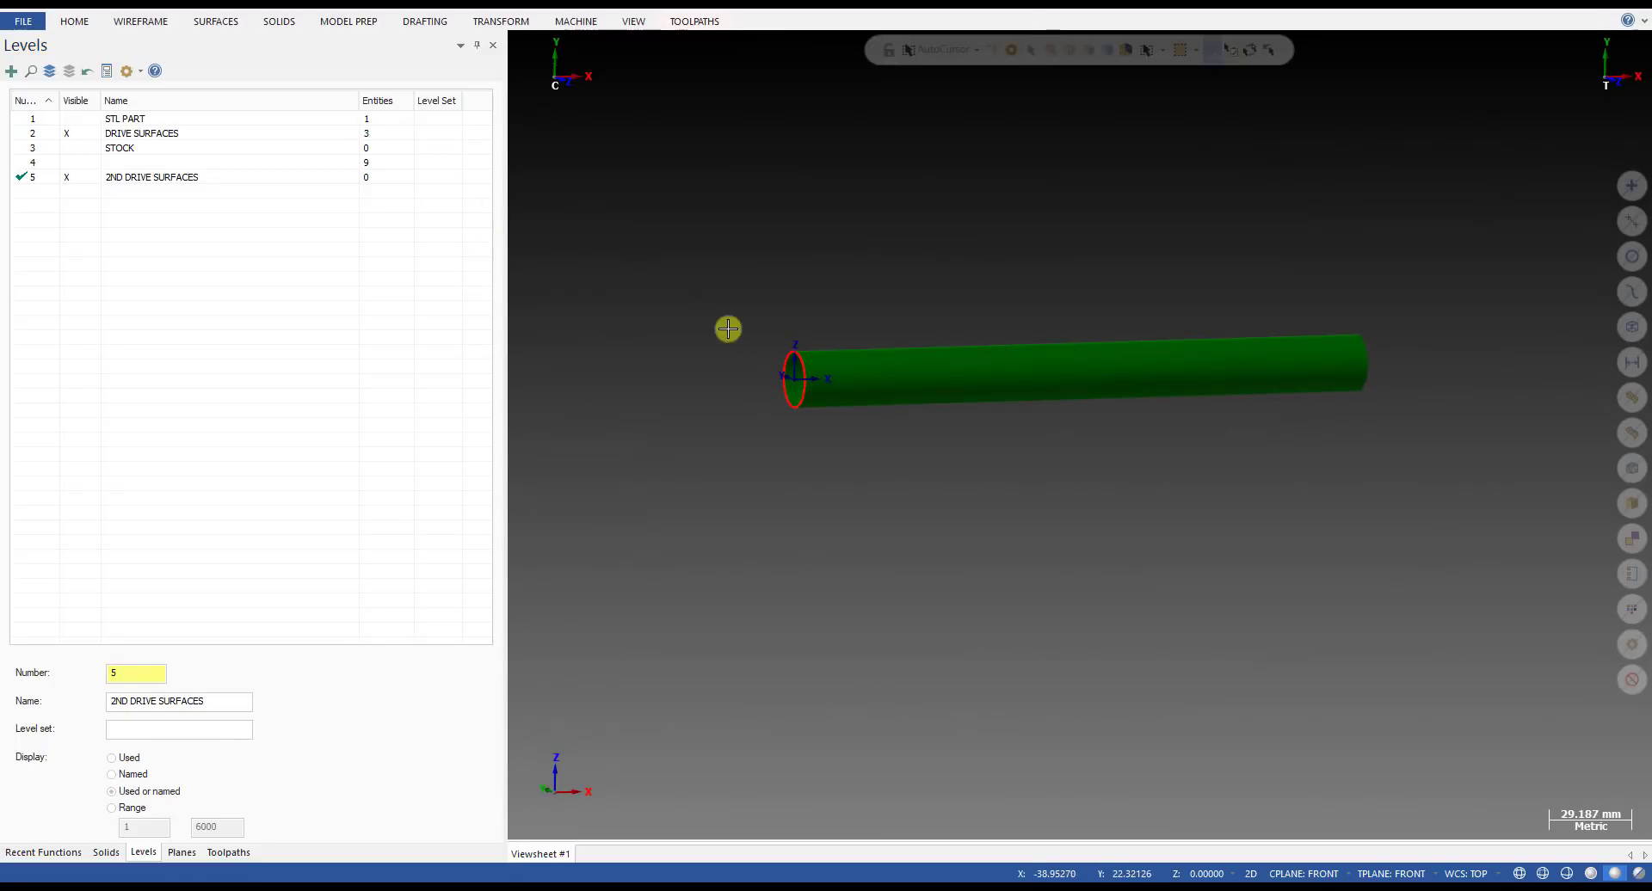
scroll(785, 359, up, 3)
- Draw a line from the origin along the drive cylinder's axis to its far end, using the wireframe Front view
click(137, 24)
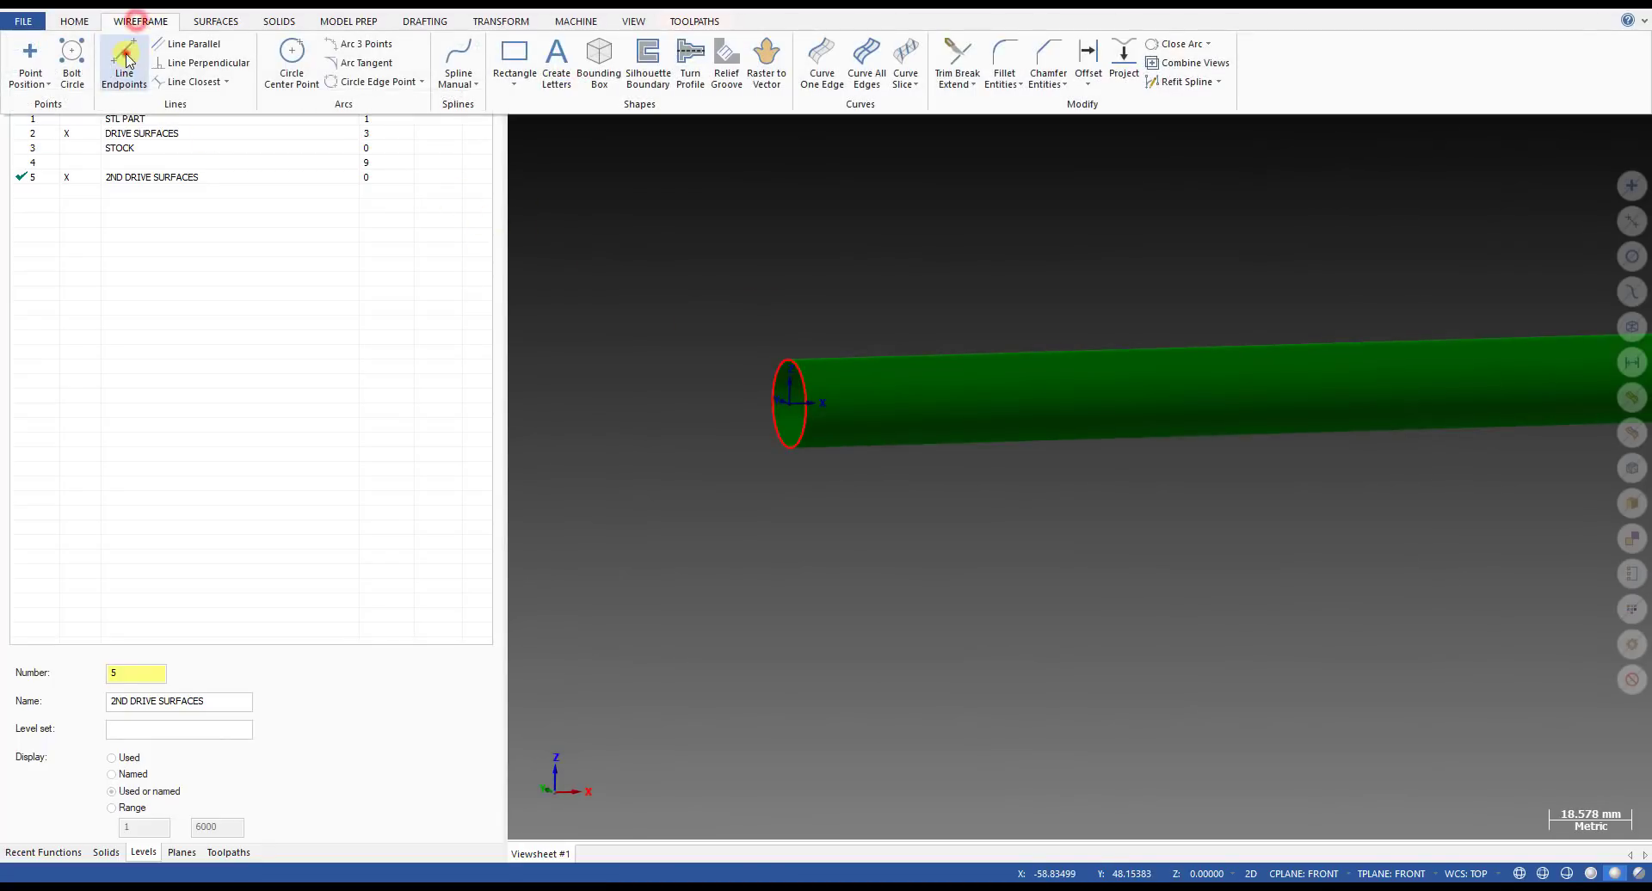
click(129, 54)
click(787, 404)
scroll(646, 445, down, 2)
scroll(646, 446, down, 2)
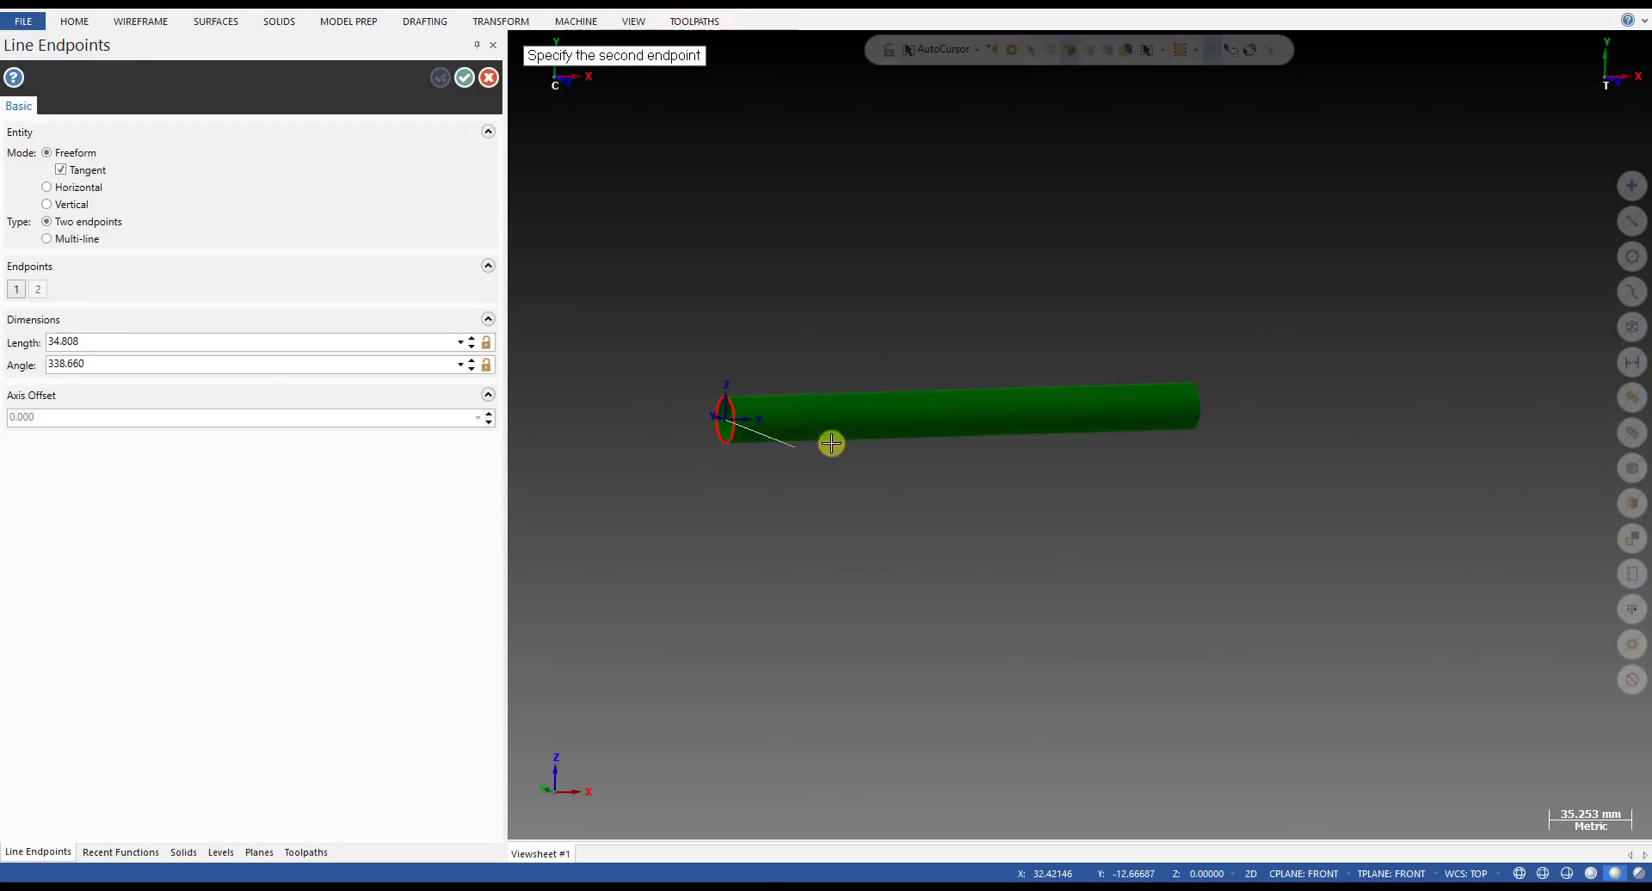
key(alt+2)
scroll(1245, 396, up, 4)
key(alt+s)
scroll(1415, 378, up, 5)
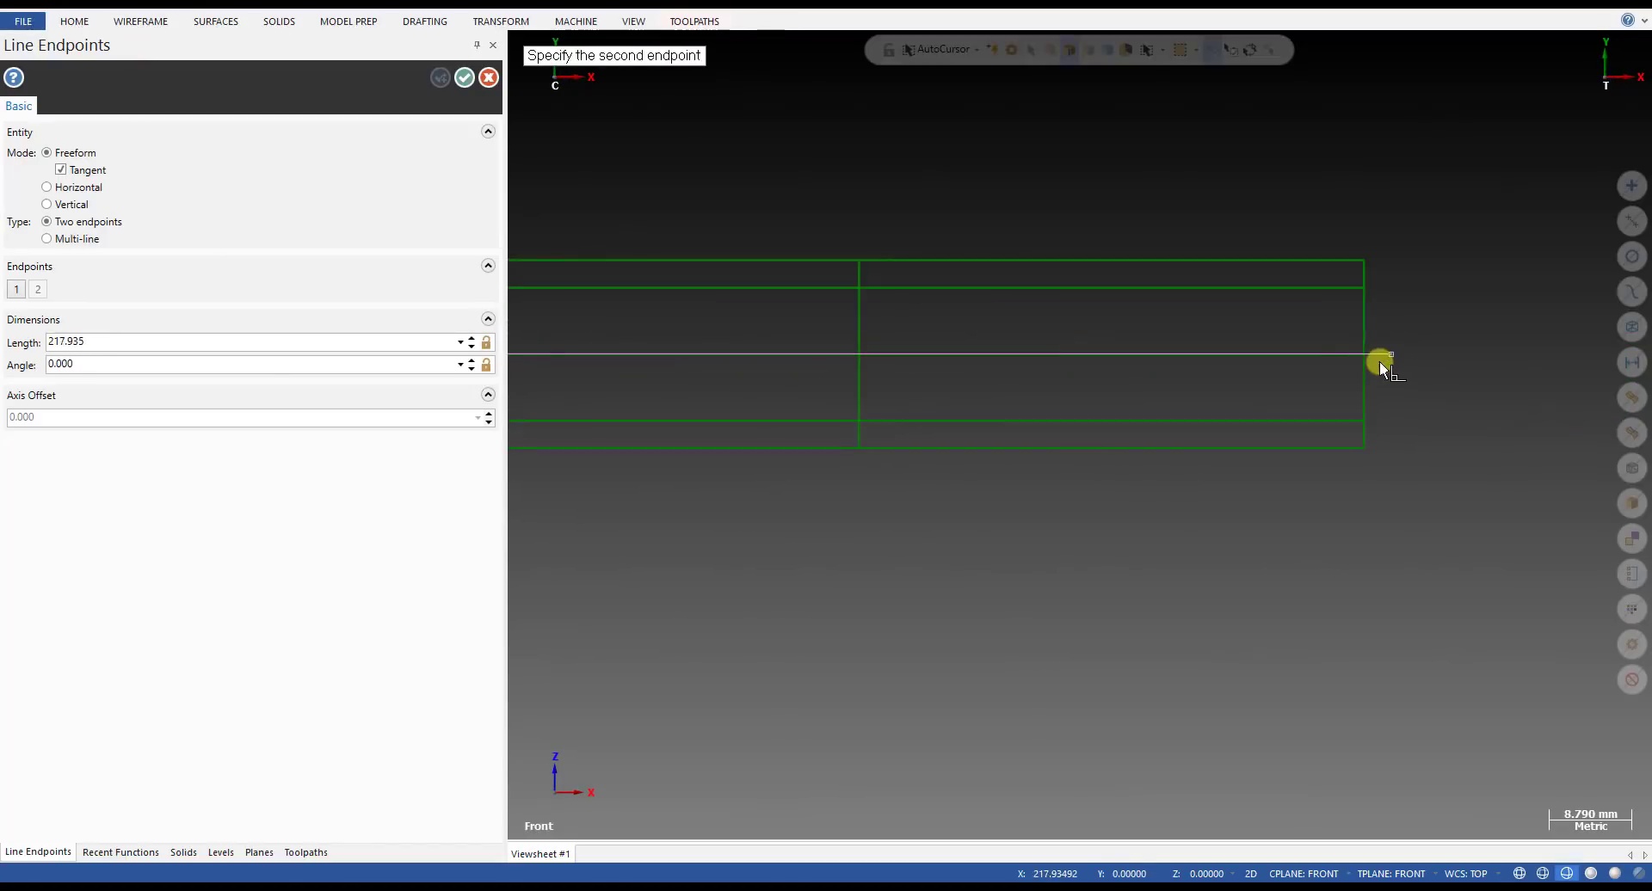
click(1350, 352)
scroll(1375, 389, down, 5)
key(Escape)
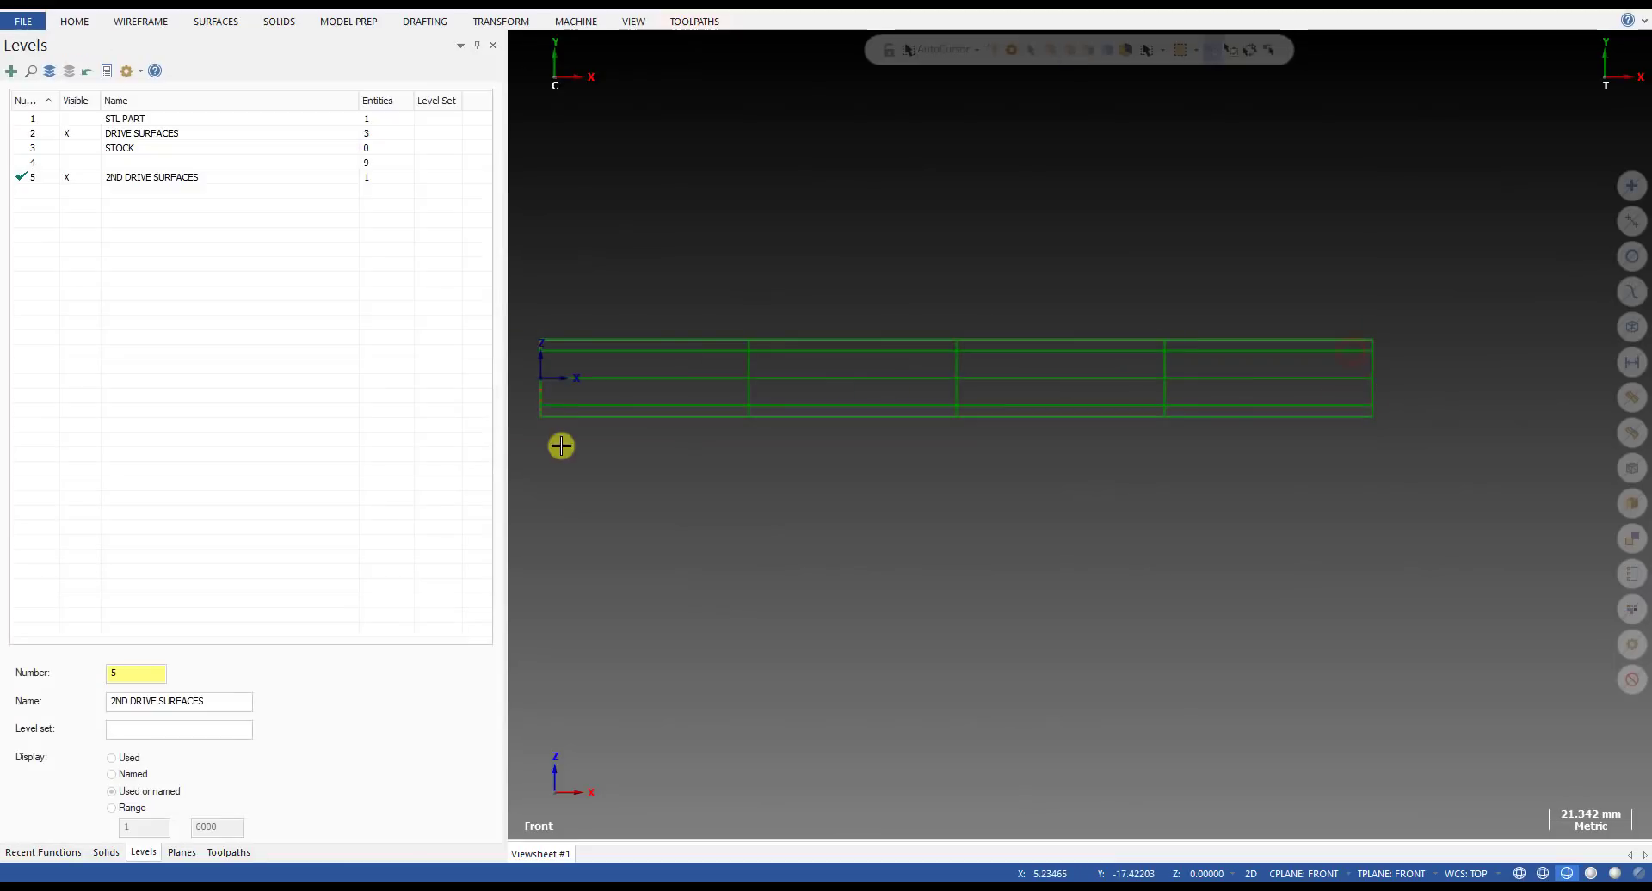
- Hide the DRIVE SURFACES level around the new axis line
click(68, 134)
scroll(1080, 402, down, 2)
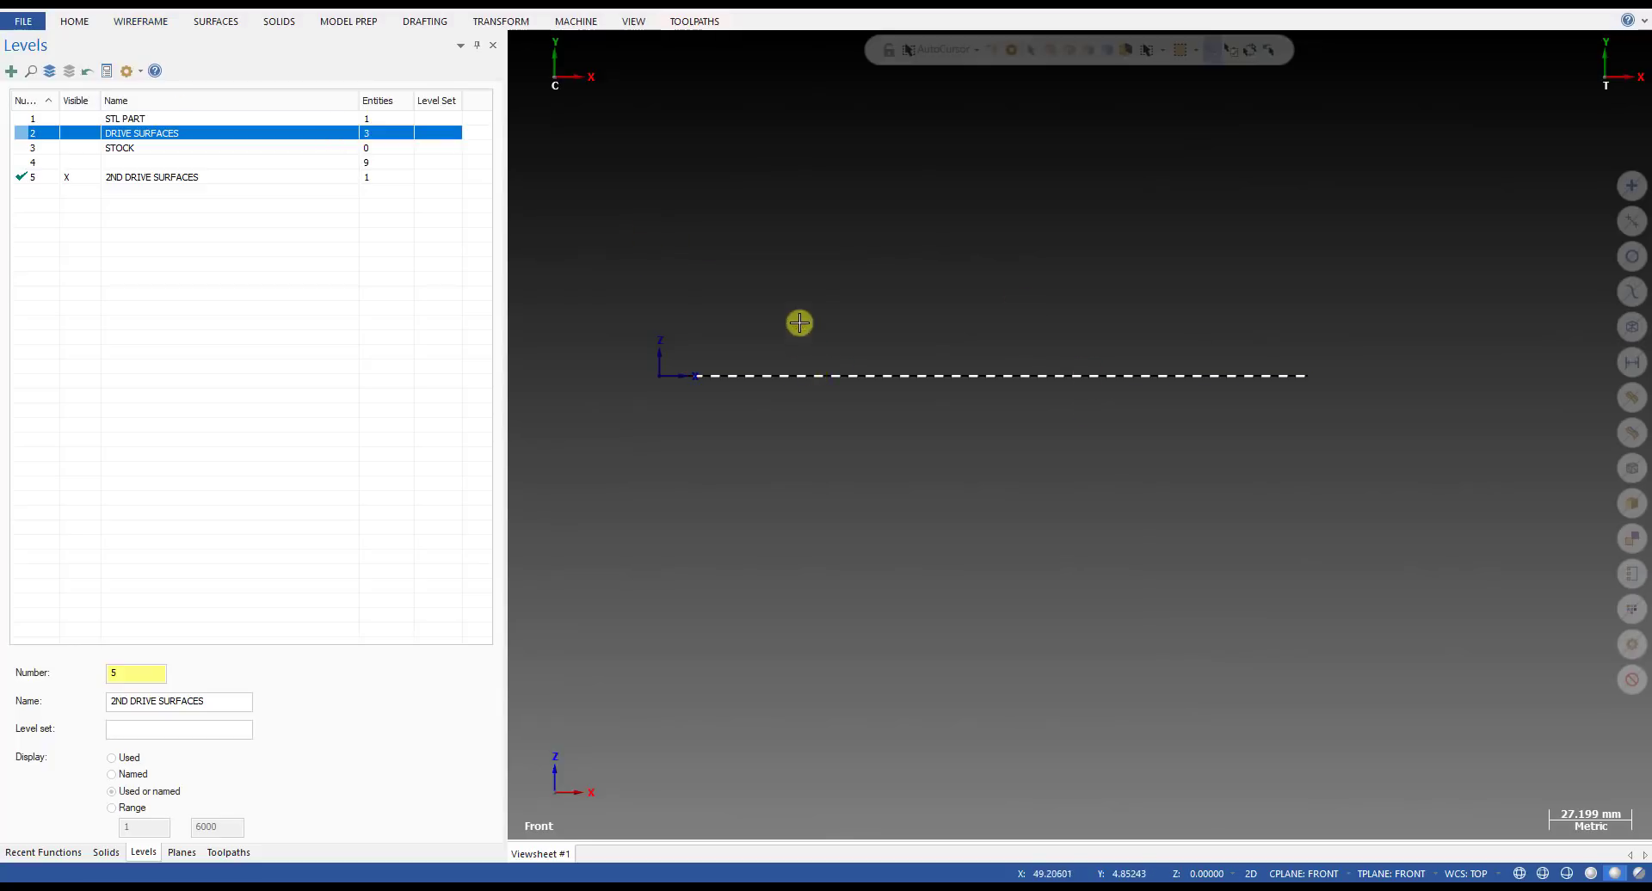
click(163, 23)
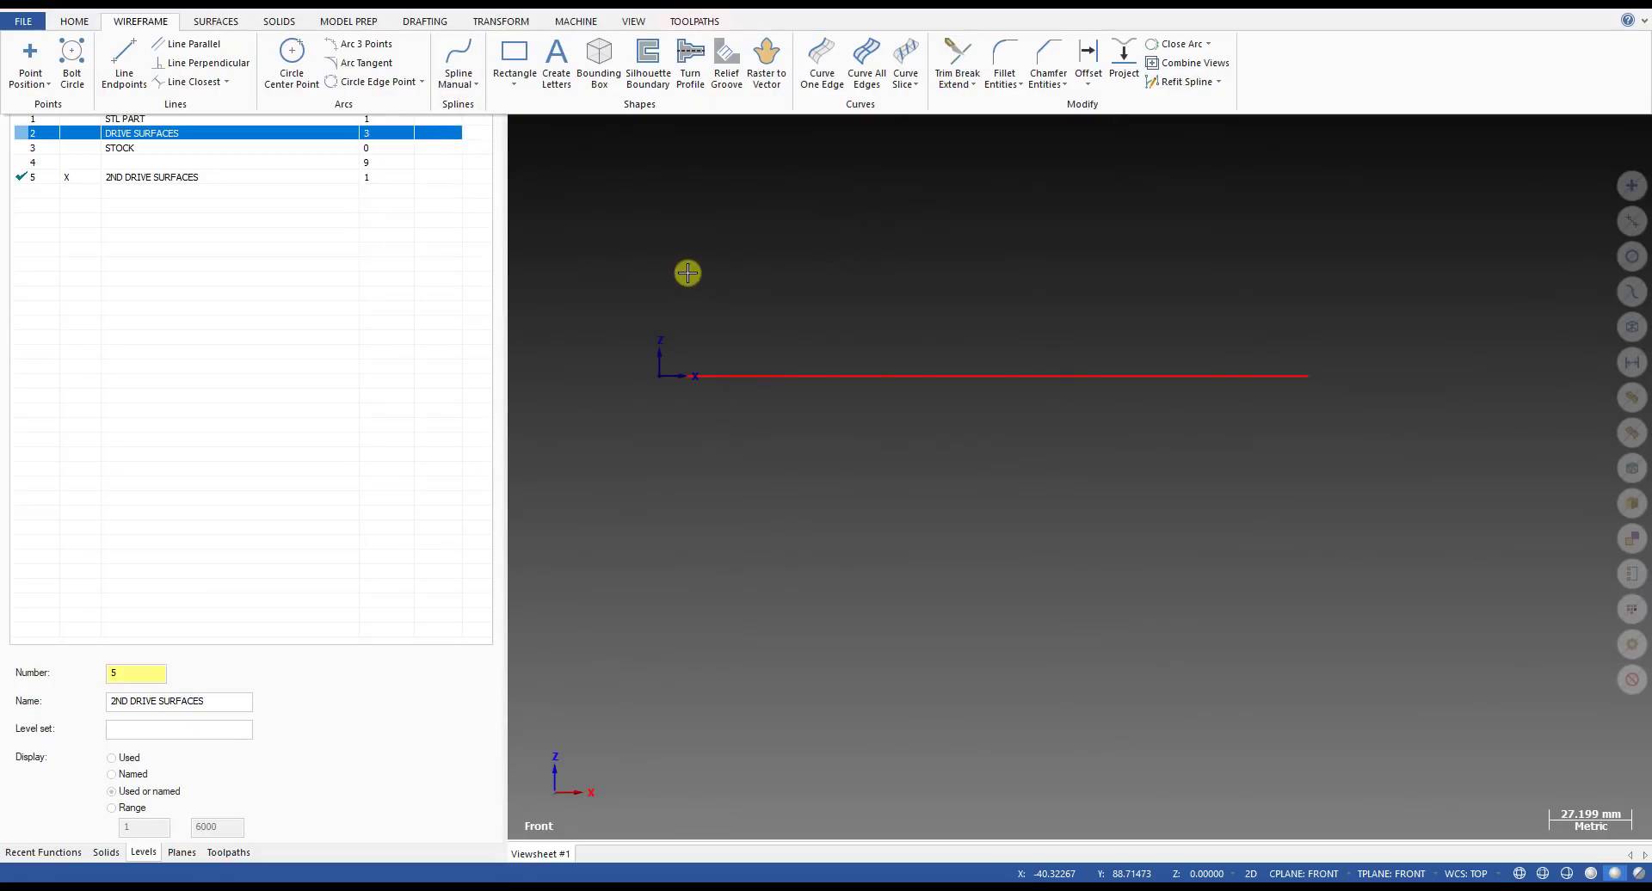
click(716, 267)
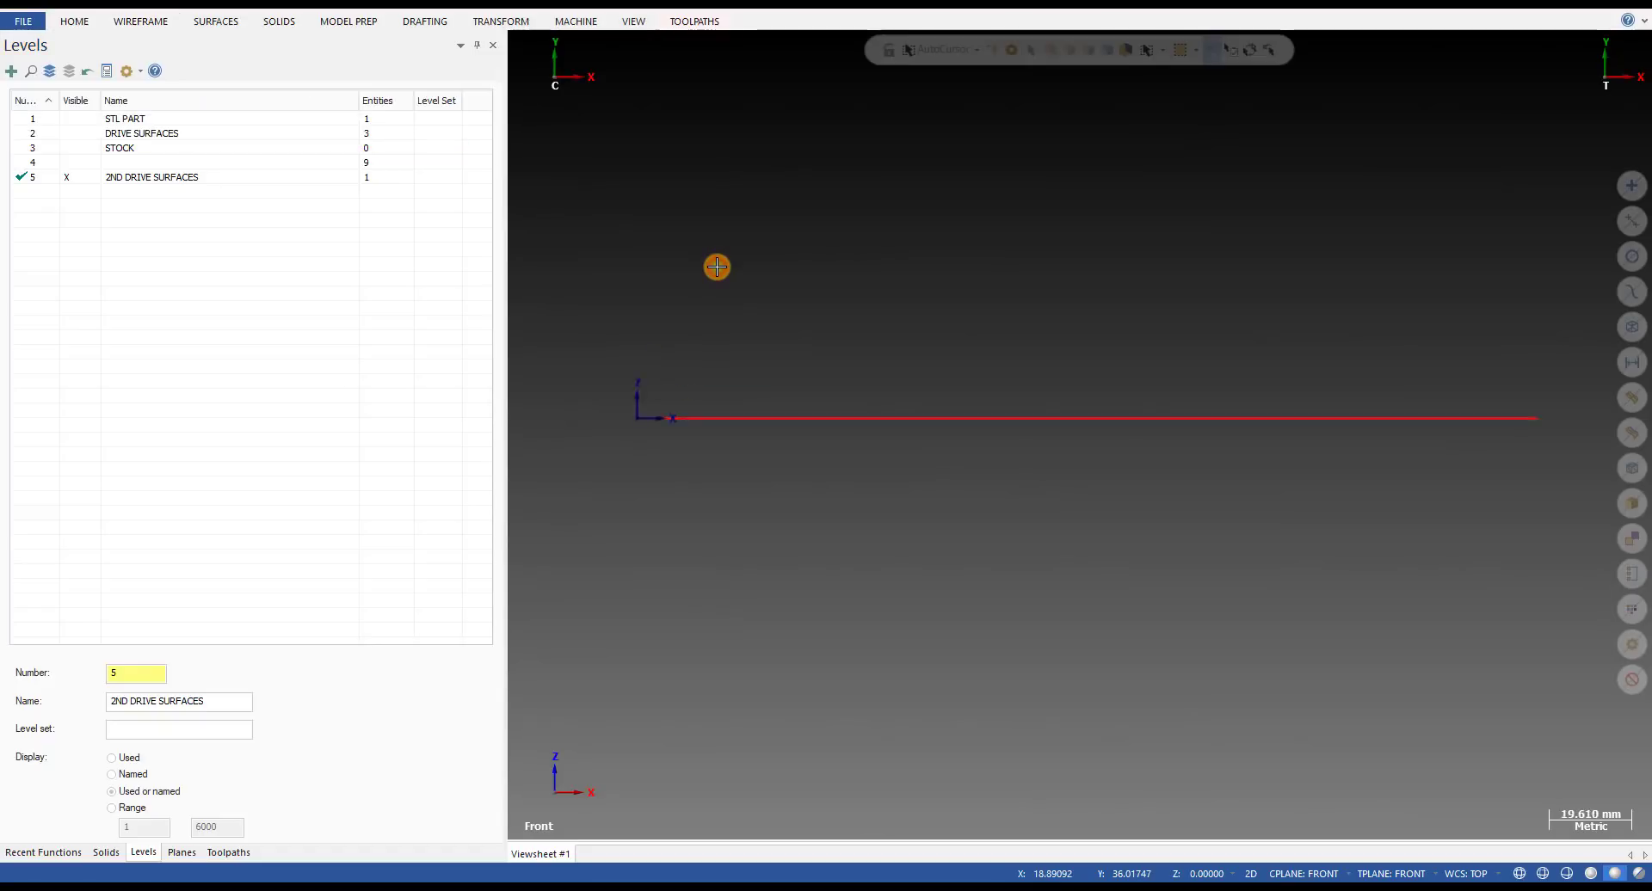
- Offset a copy of the axis line 10 mm below the original
click(768, 370)
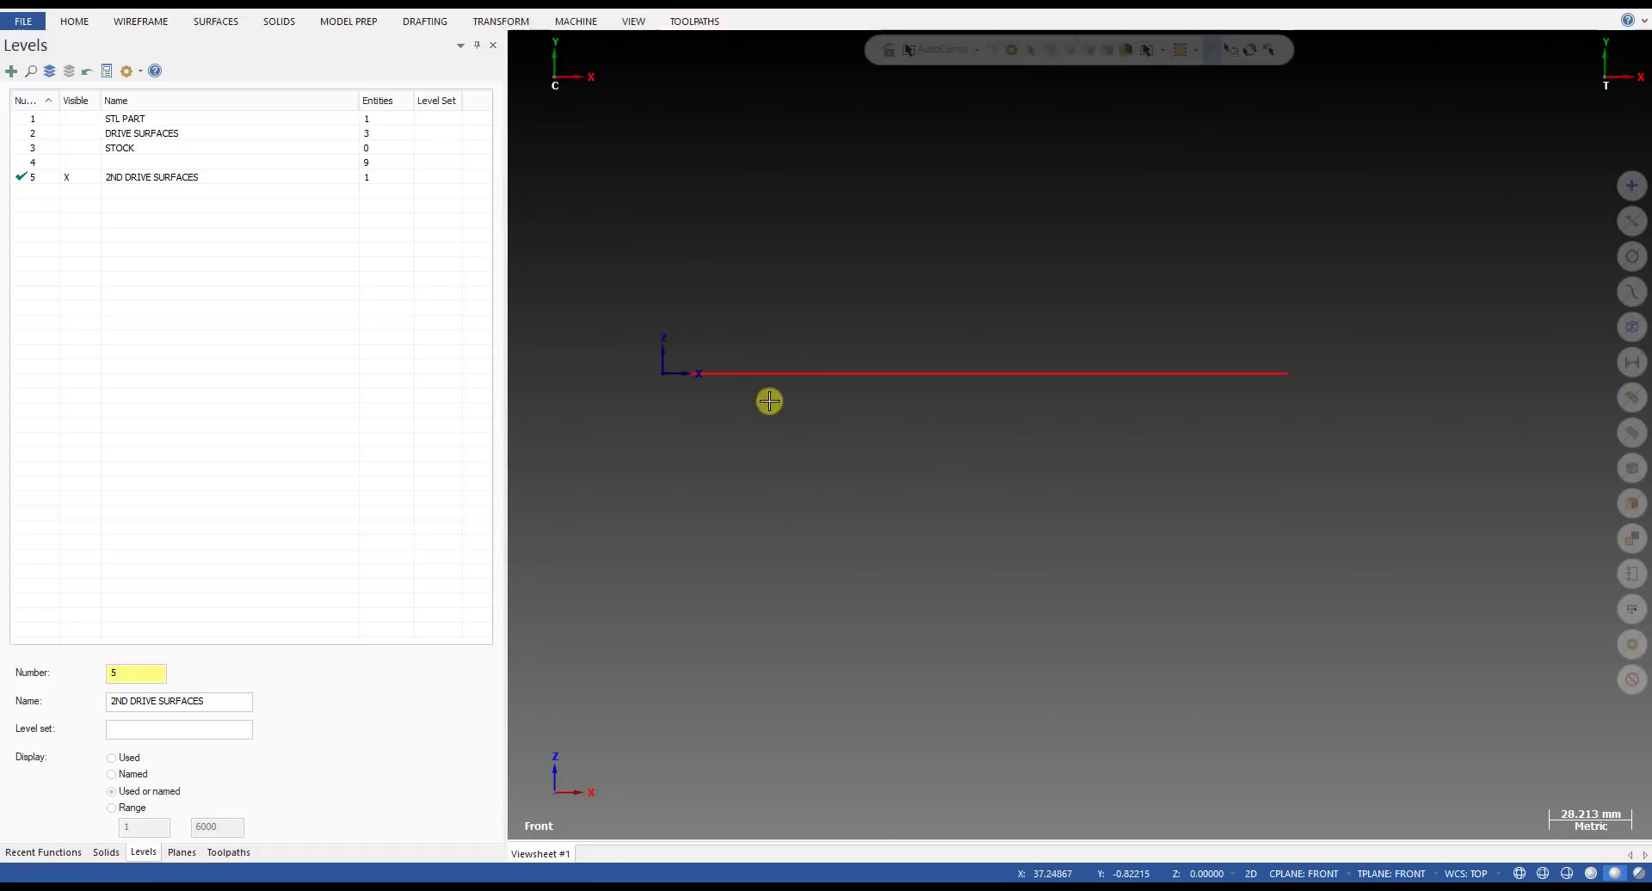
click(764, 375)
click(770, 425)
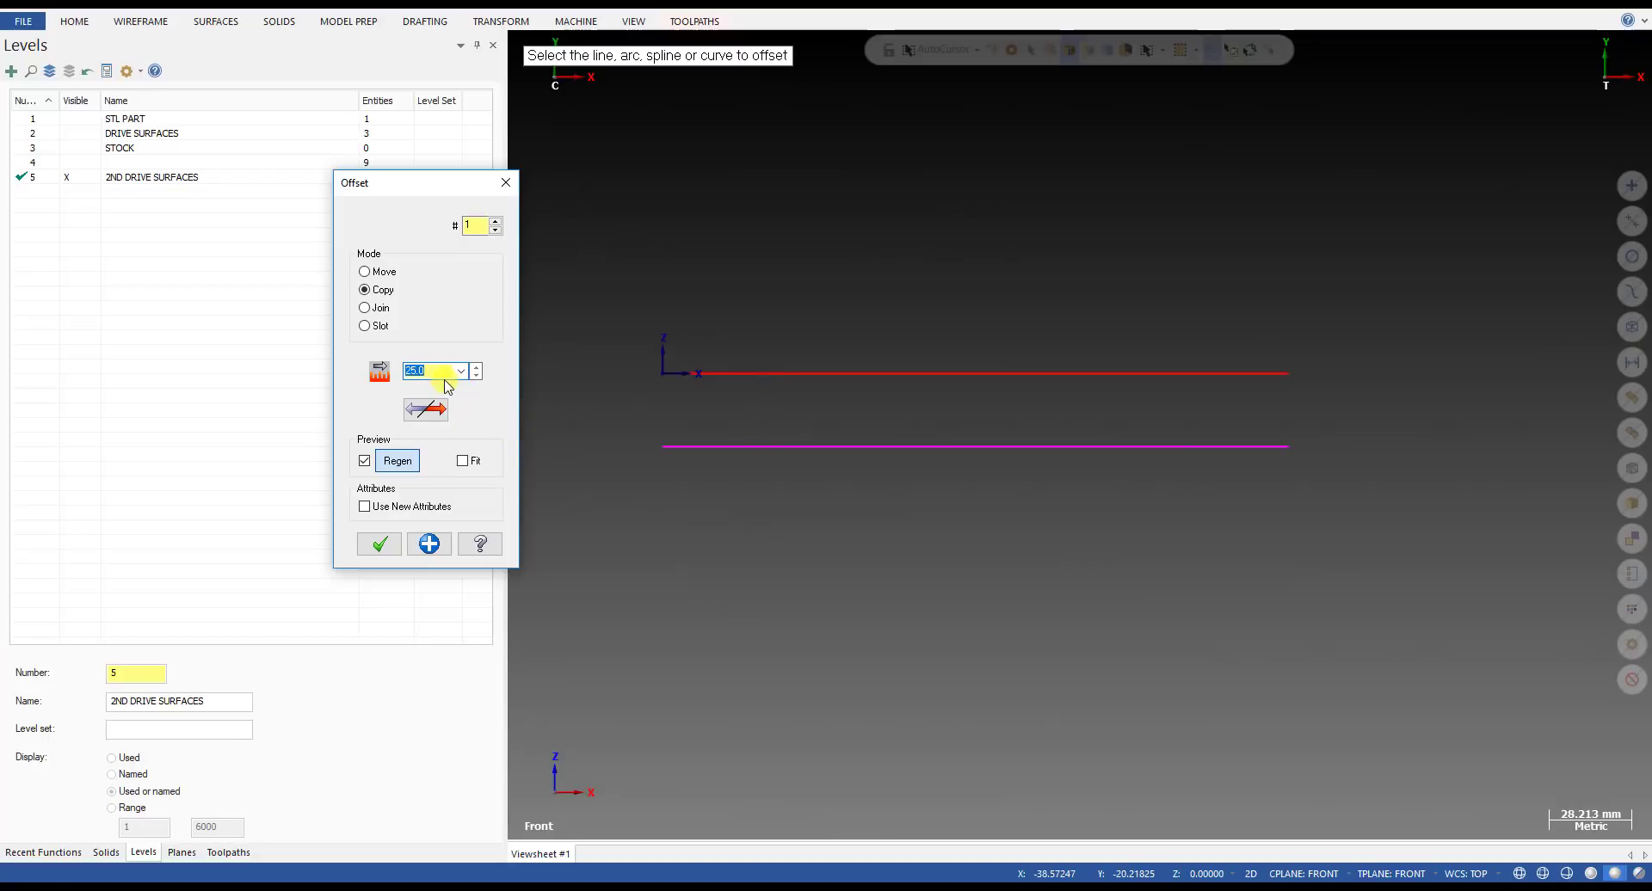
click(445, 378)
text(10)
key(Return)
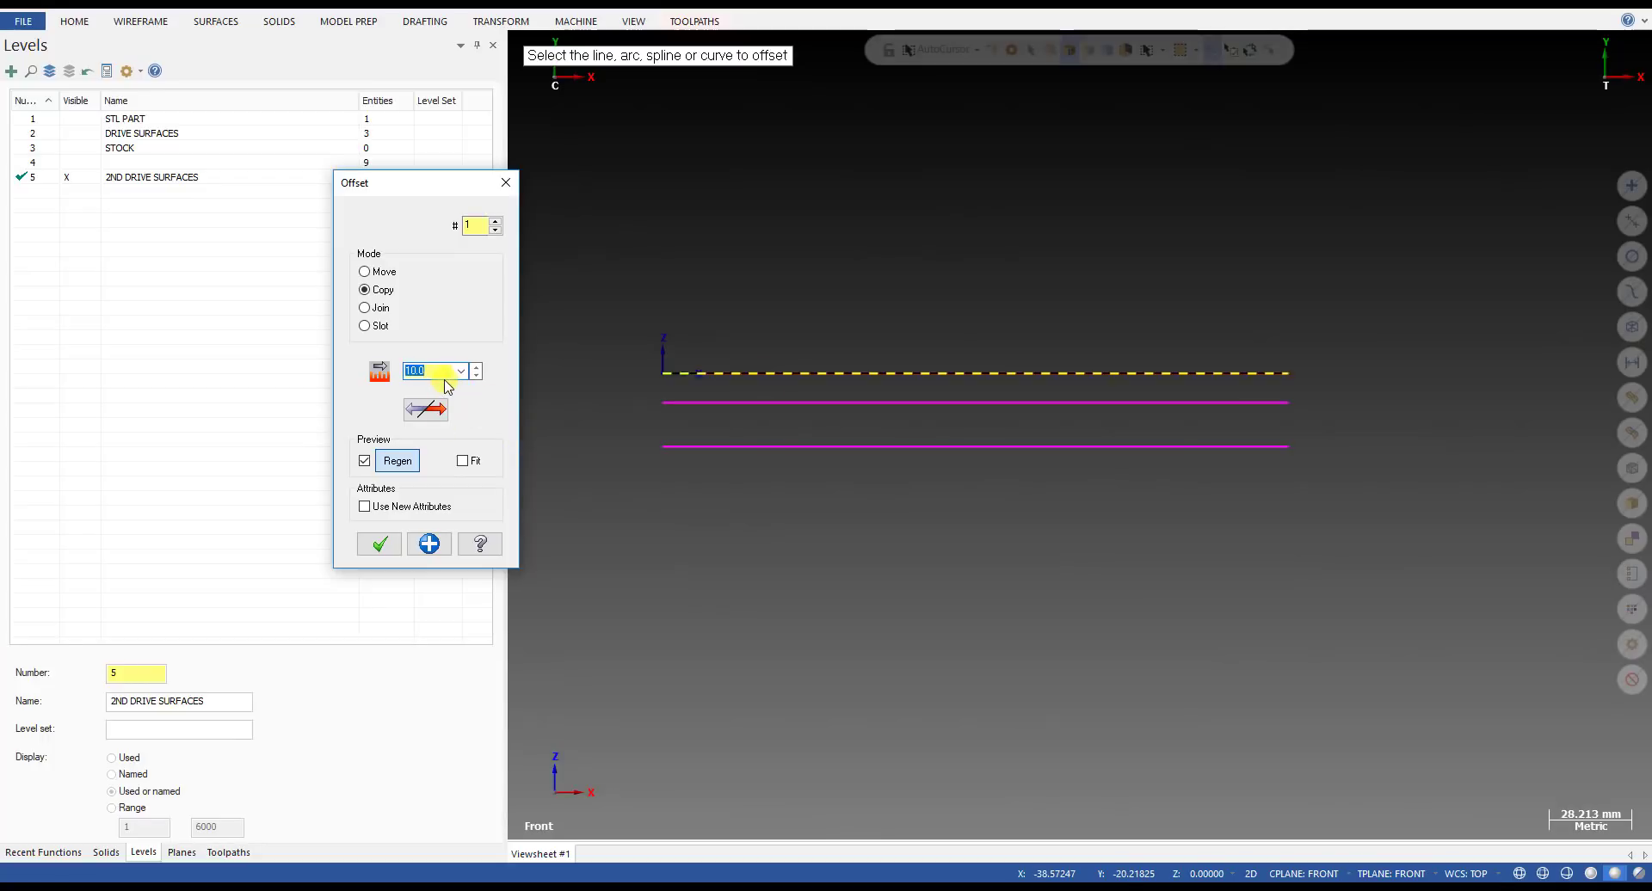
click(380, 544)
- Draw a circle with a diameter of 20 mm centred on the far end of the axis line
key(alt+c)
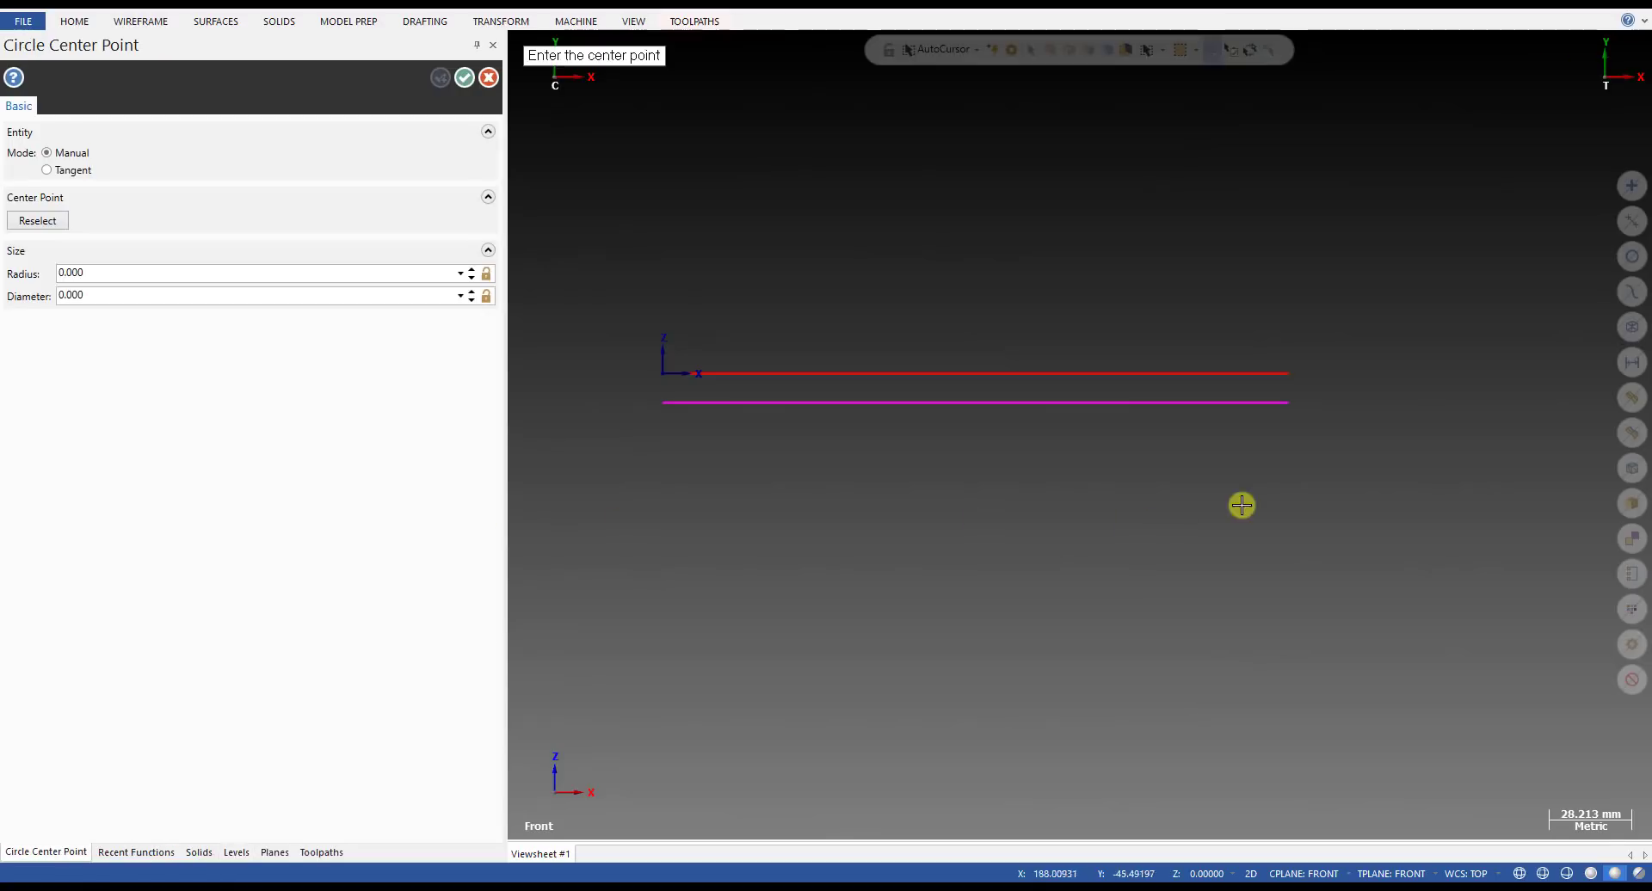
click(1288, 374)
click(1197, 402)
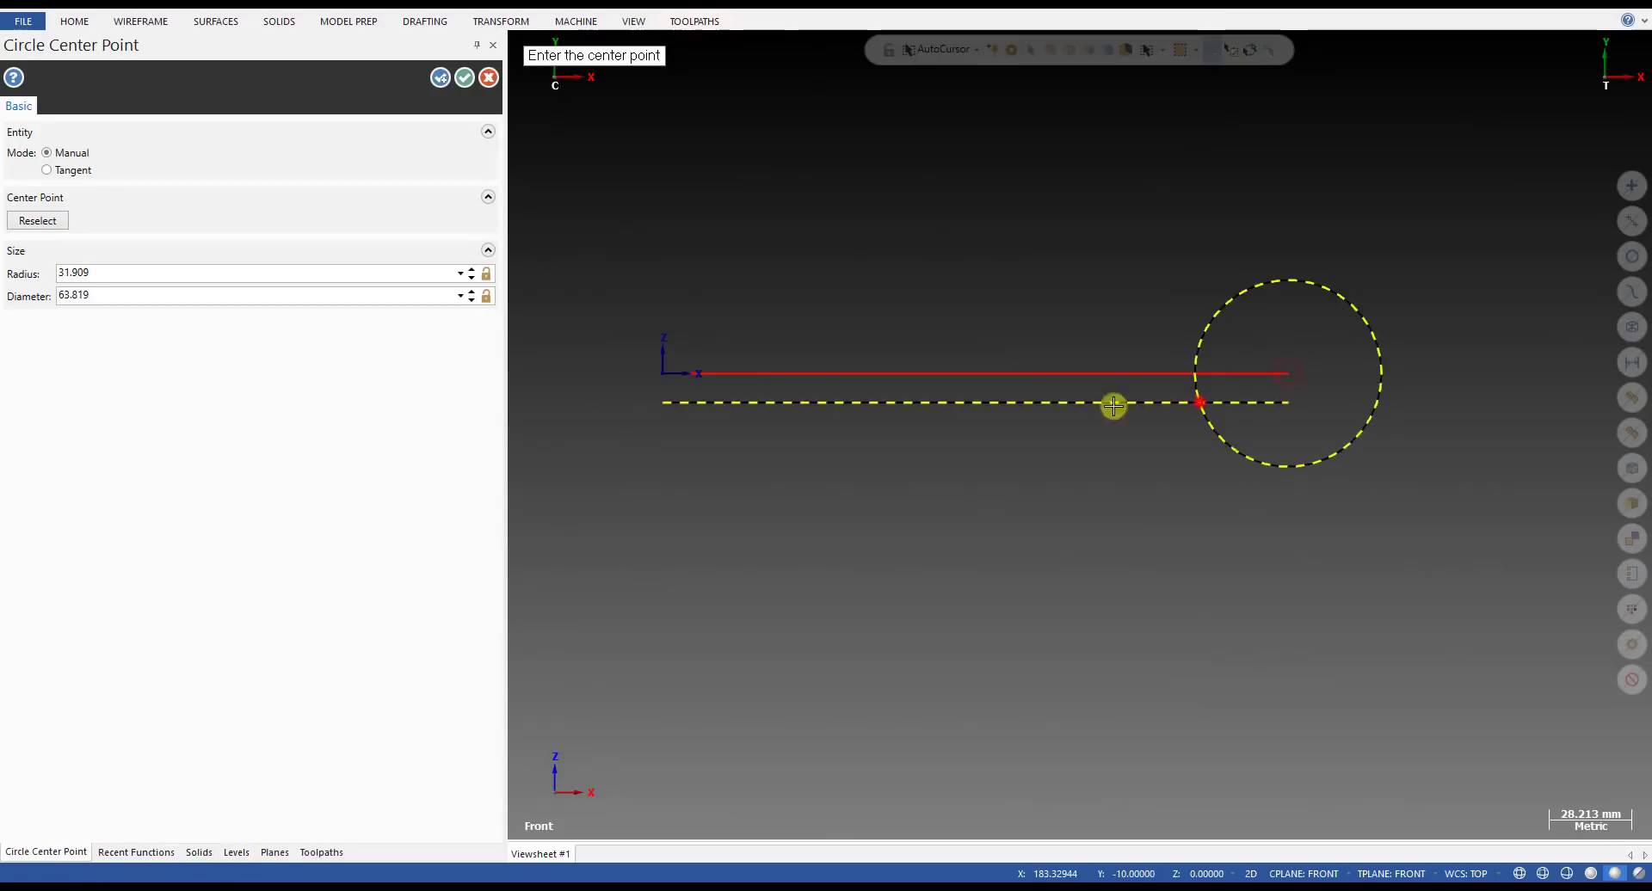
double_click(110, 297)
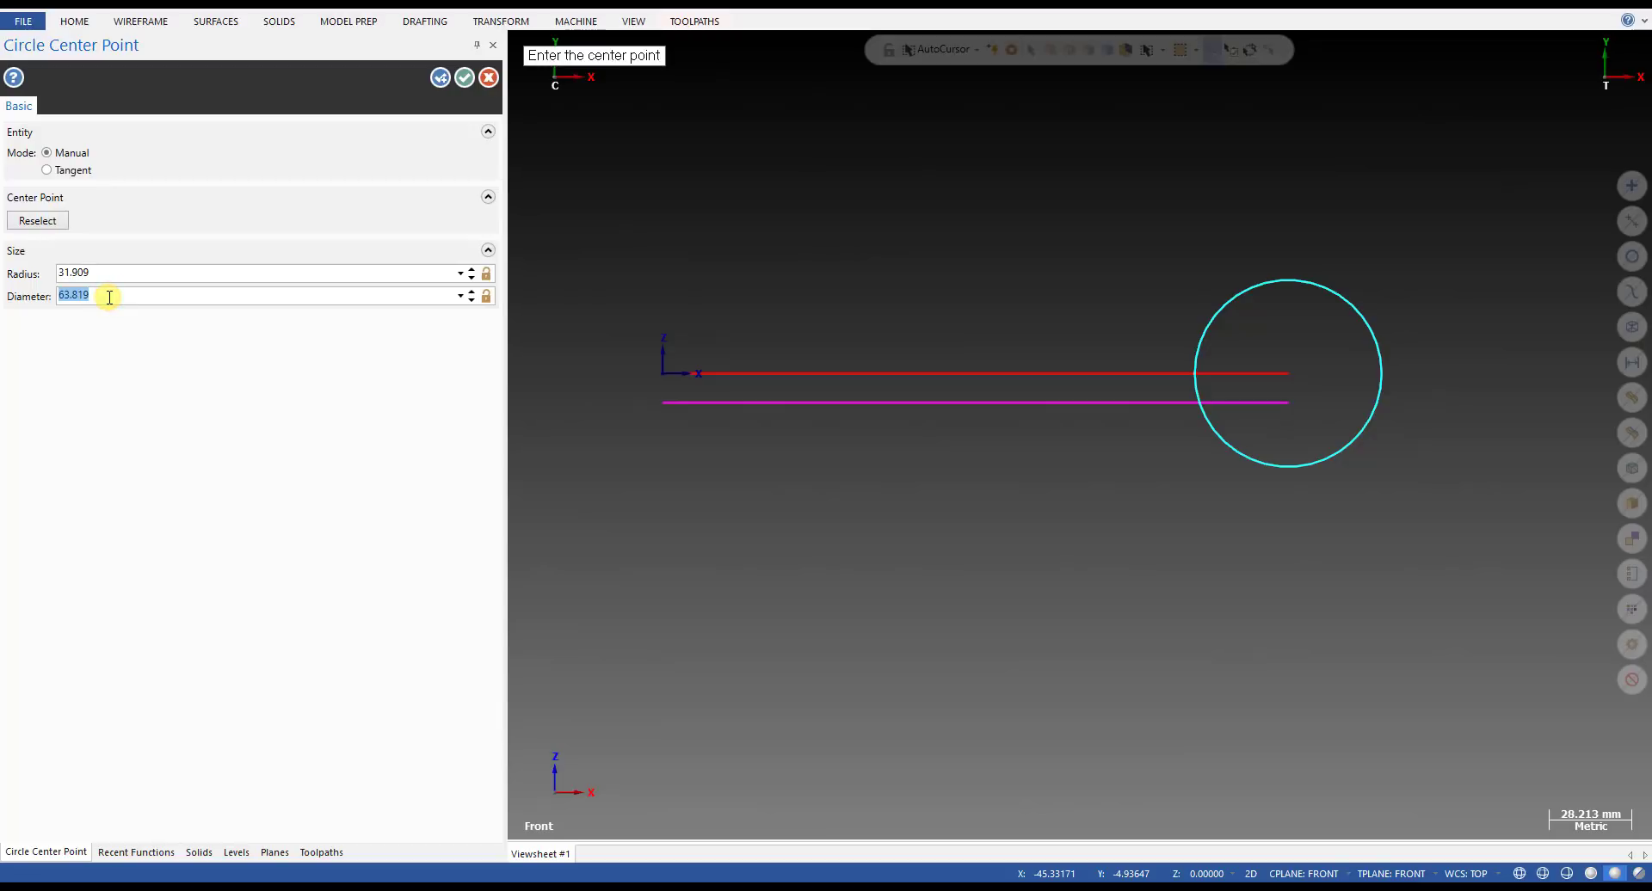
text(20)
key(Return)
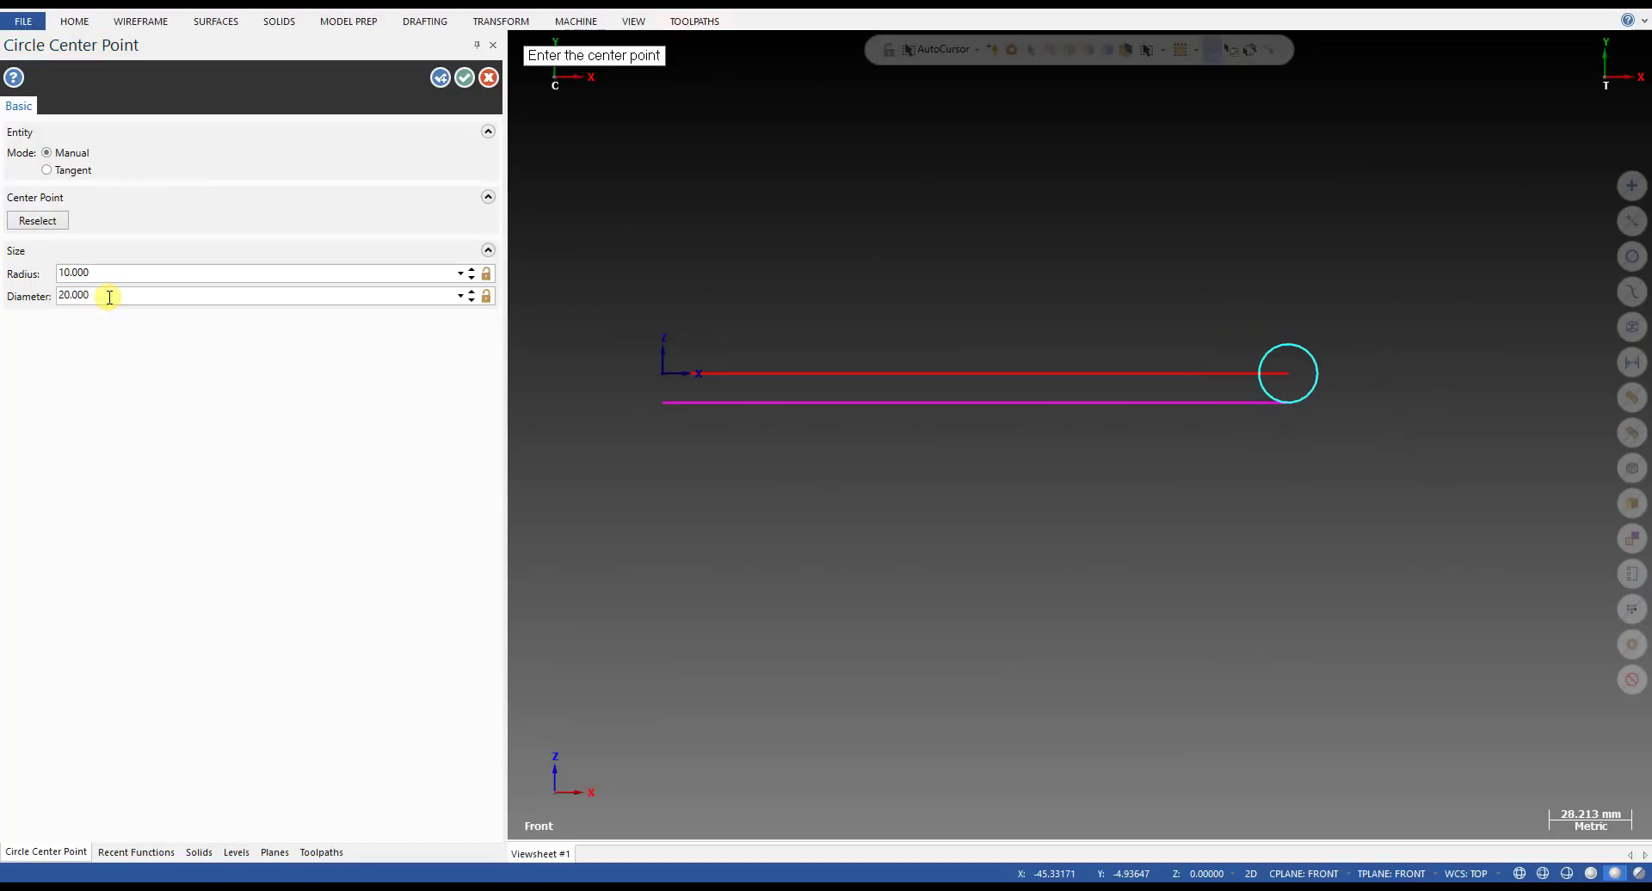
- Move the circle 10 mm back along the axis line so its edge meets the line's far end
key(Escape)
scroll(864, 394, up, 2)
scroll(945, 379, down, 2)
scroll(1448, 389, up, 2)
click(1371, 357)
key(d)
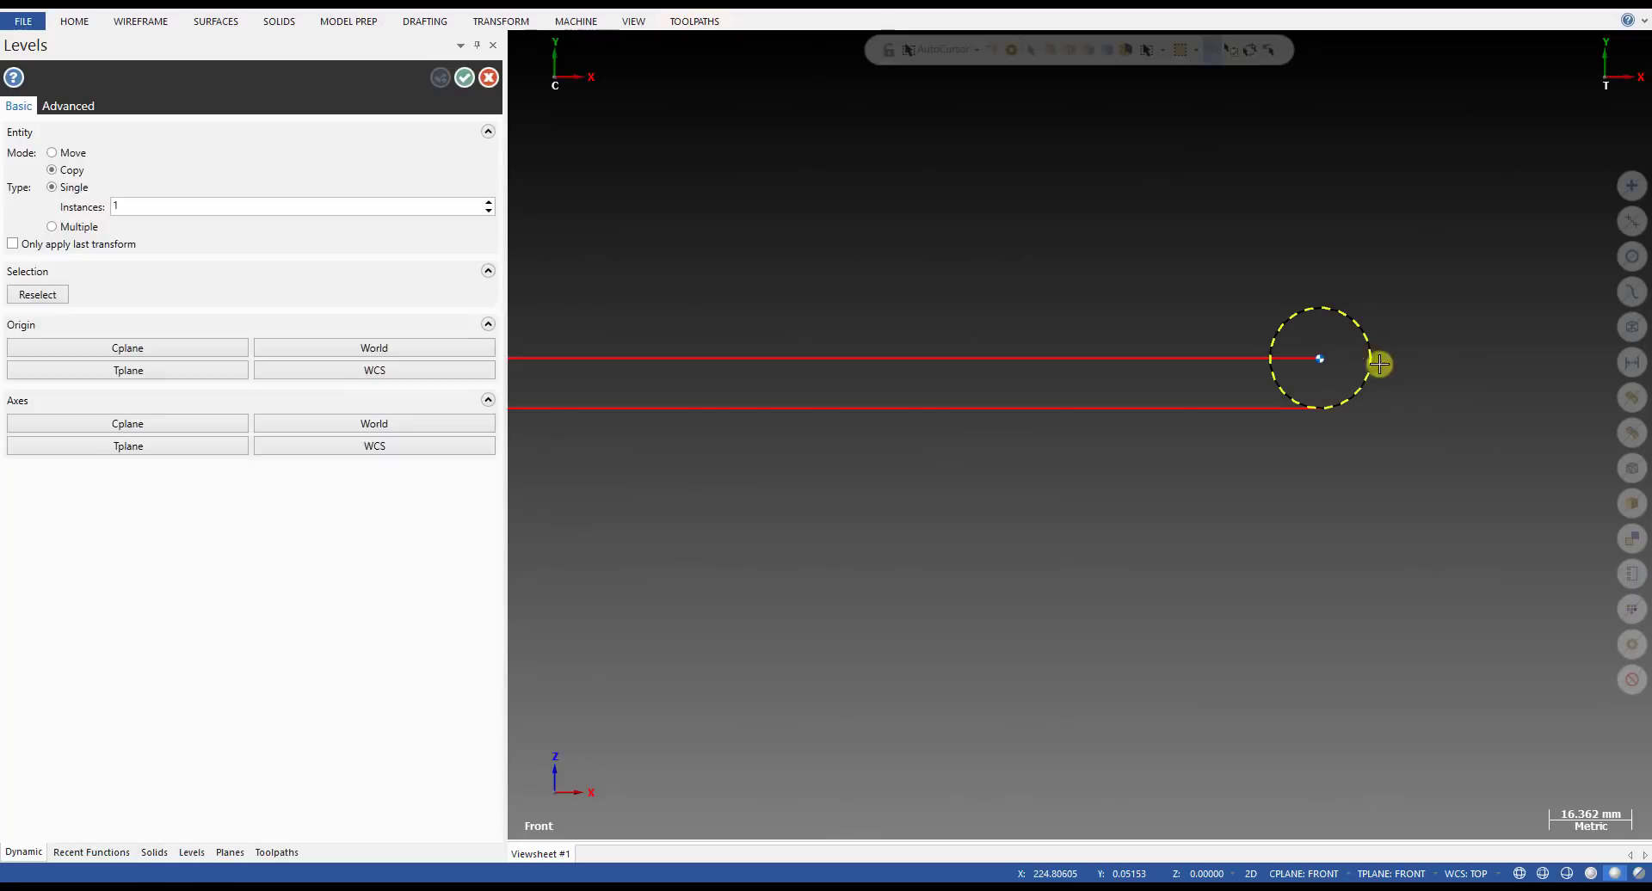
click(1370, 357)
click(1395, 356)
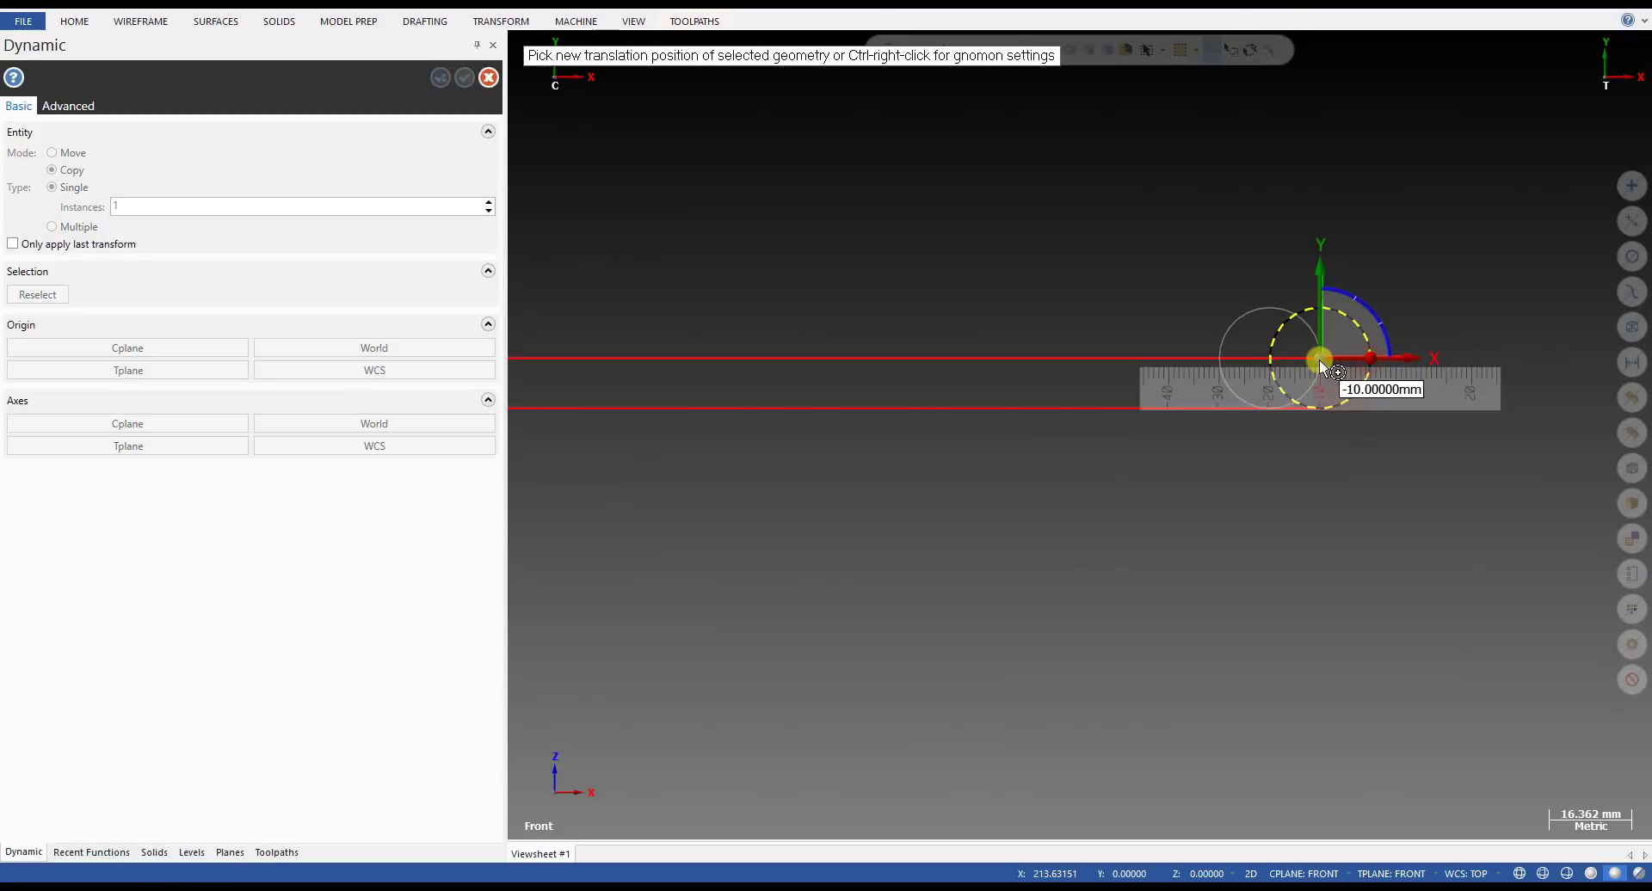
click(1318, 359)
click(77, 155)
scroll(1033, 309, up, 1)
click(1328, 364)
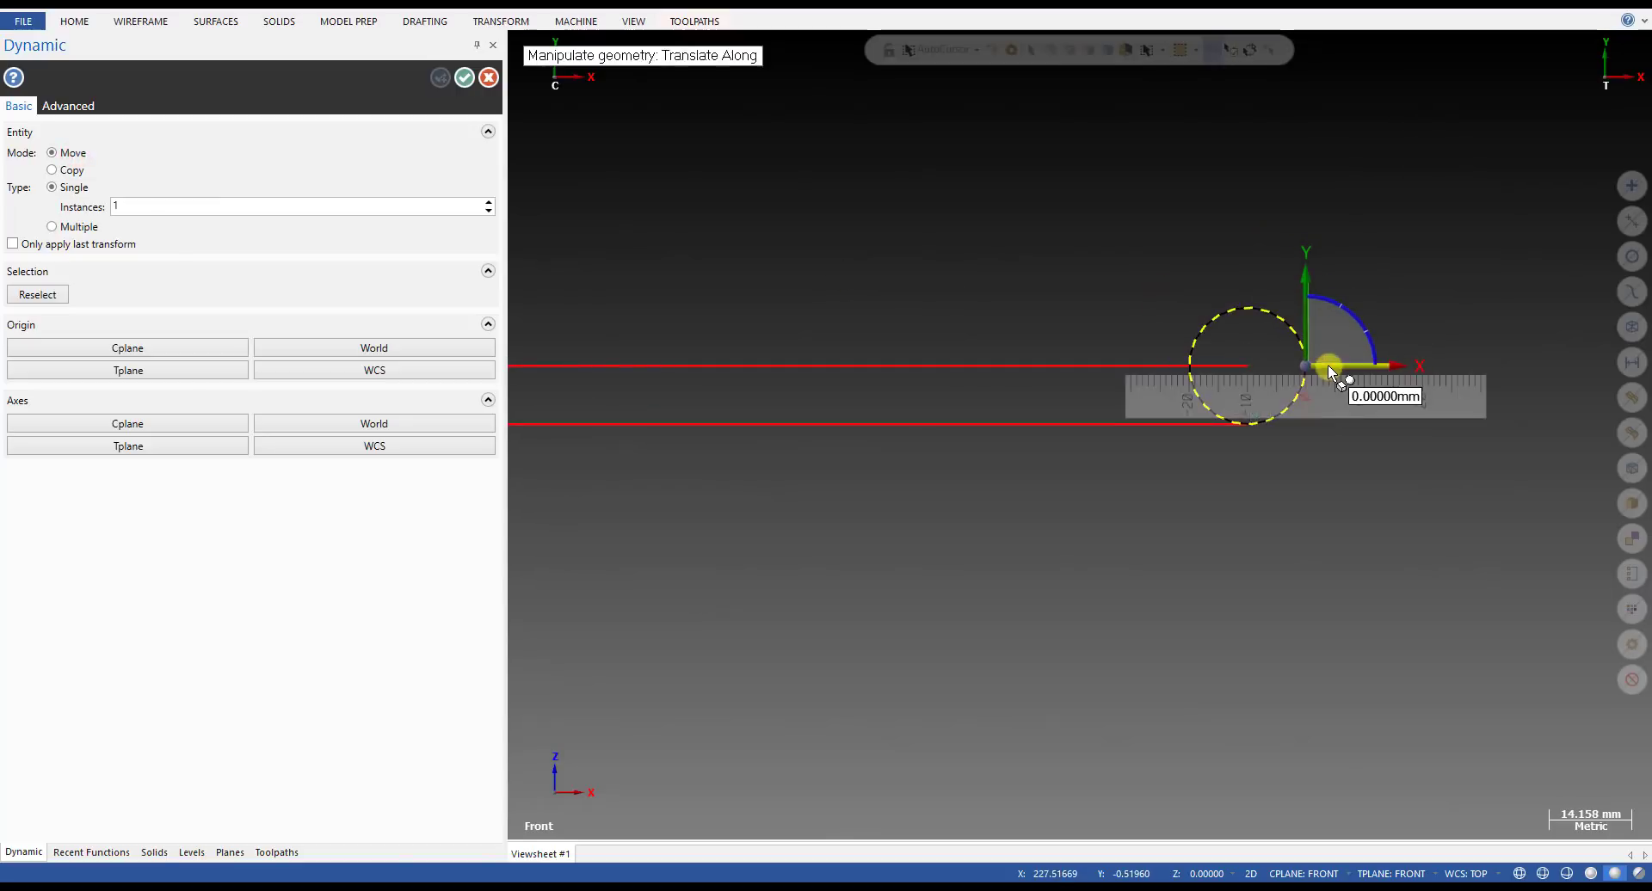
click(1243, 360)
double_click(1242, 355)
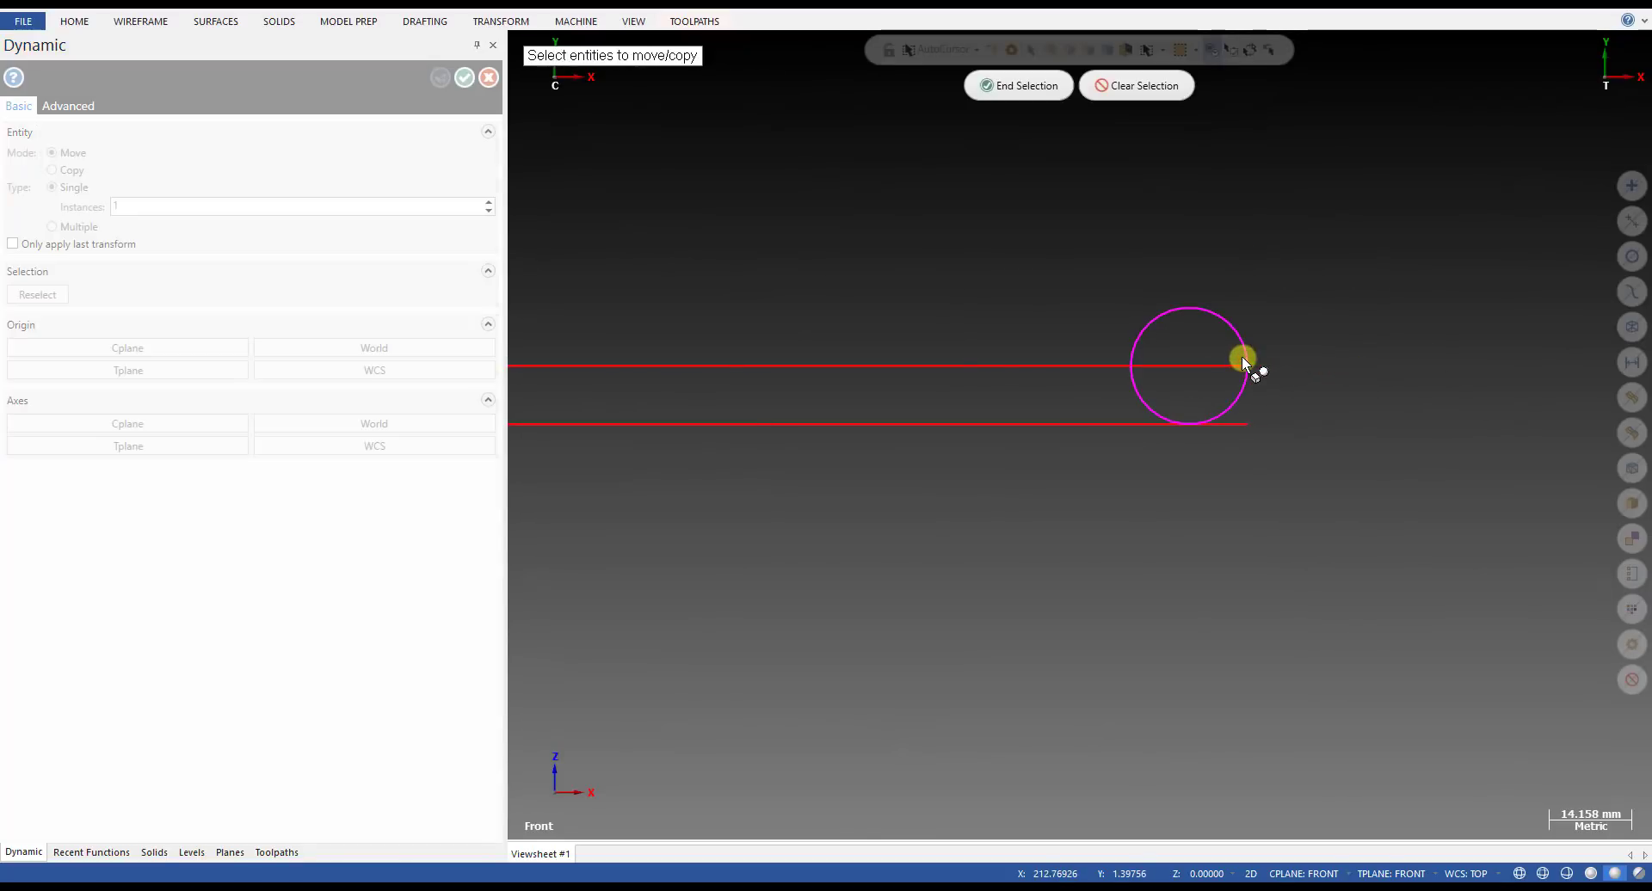
- Trim the circle and the offset line against each other, leaving a quarter arc that rounds the profile's far end
key(Escape)
key(t)
scroll(1198, 456, up, 1)
click(1241, 394)
click(1170, 422)
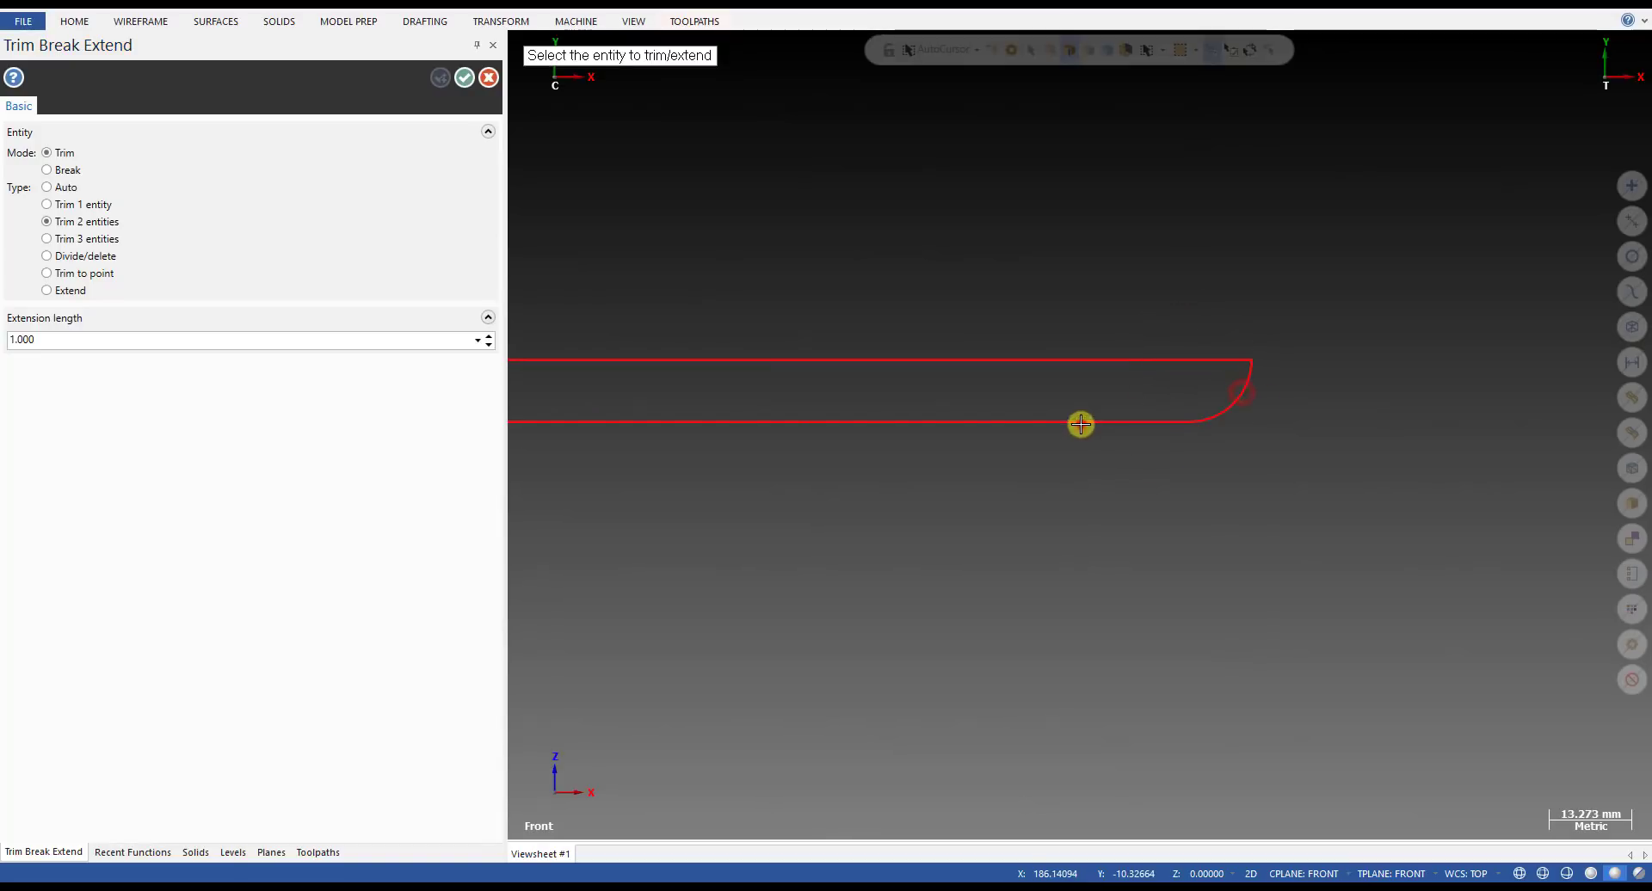
key(Escape)
- Create a revolved surface from the offset line and end arc, turning from 0 to 360 degrees about the axis line
scroll(1235, 387, down, 5)
scroll(1228, 381, up, 3)
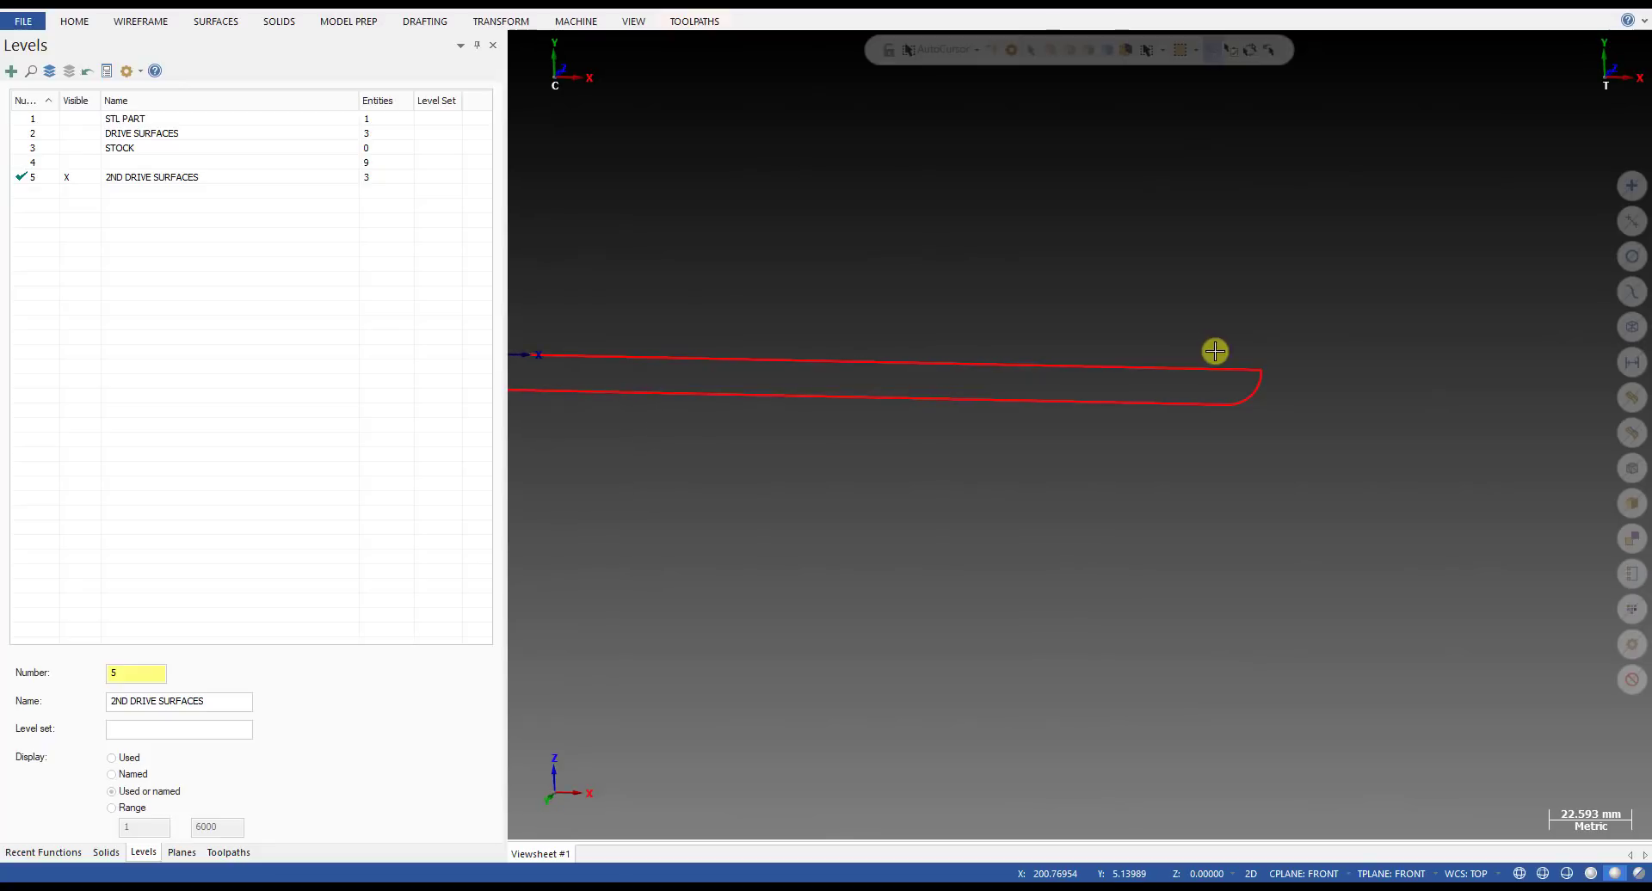
scroll(1301, 389, down, 1)
mouse_move(1239, 399)
middle_down()
mouse_move(1192, 374)
mouse_move(1206, 380)
middle_up()
scroll(1235, 398, up, 1)
scroll(1150, 403, down, 1)
scroll(1151, 405, down, 1)
middle_drag(1079, 423, 1058, 404)
click(215, 20)
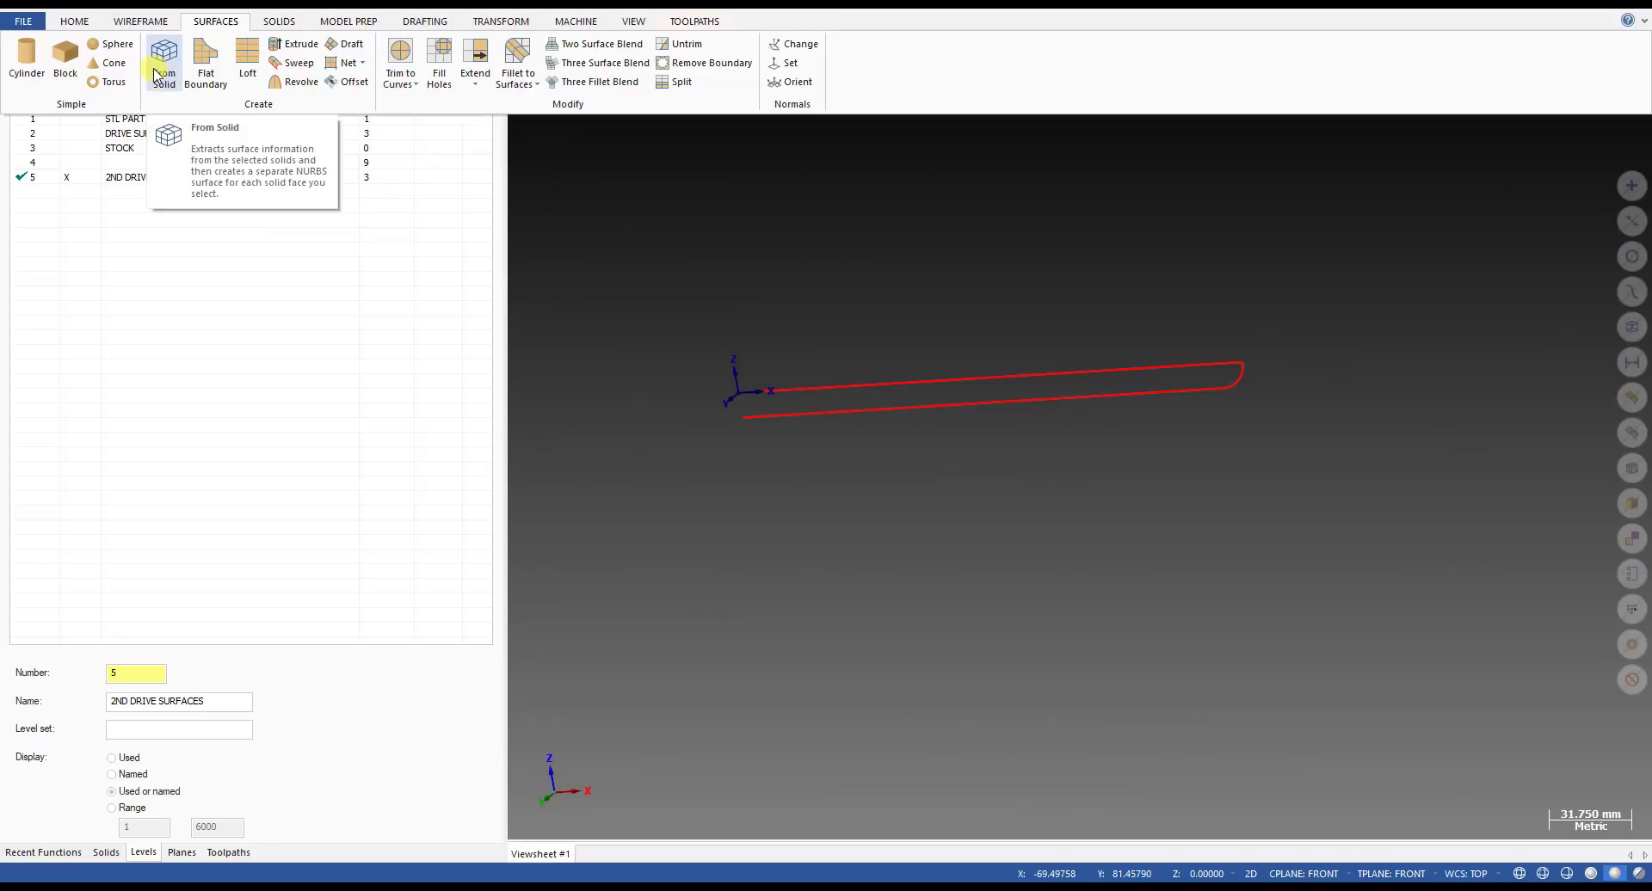
click(301, 82)
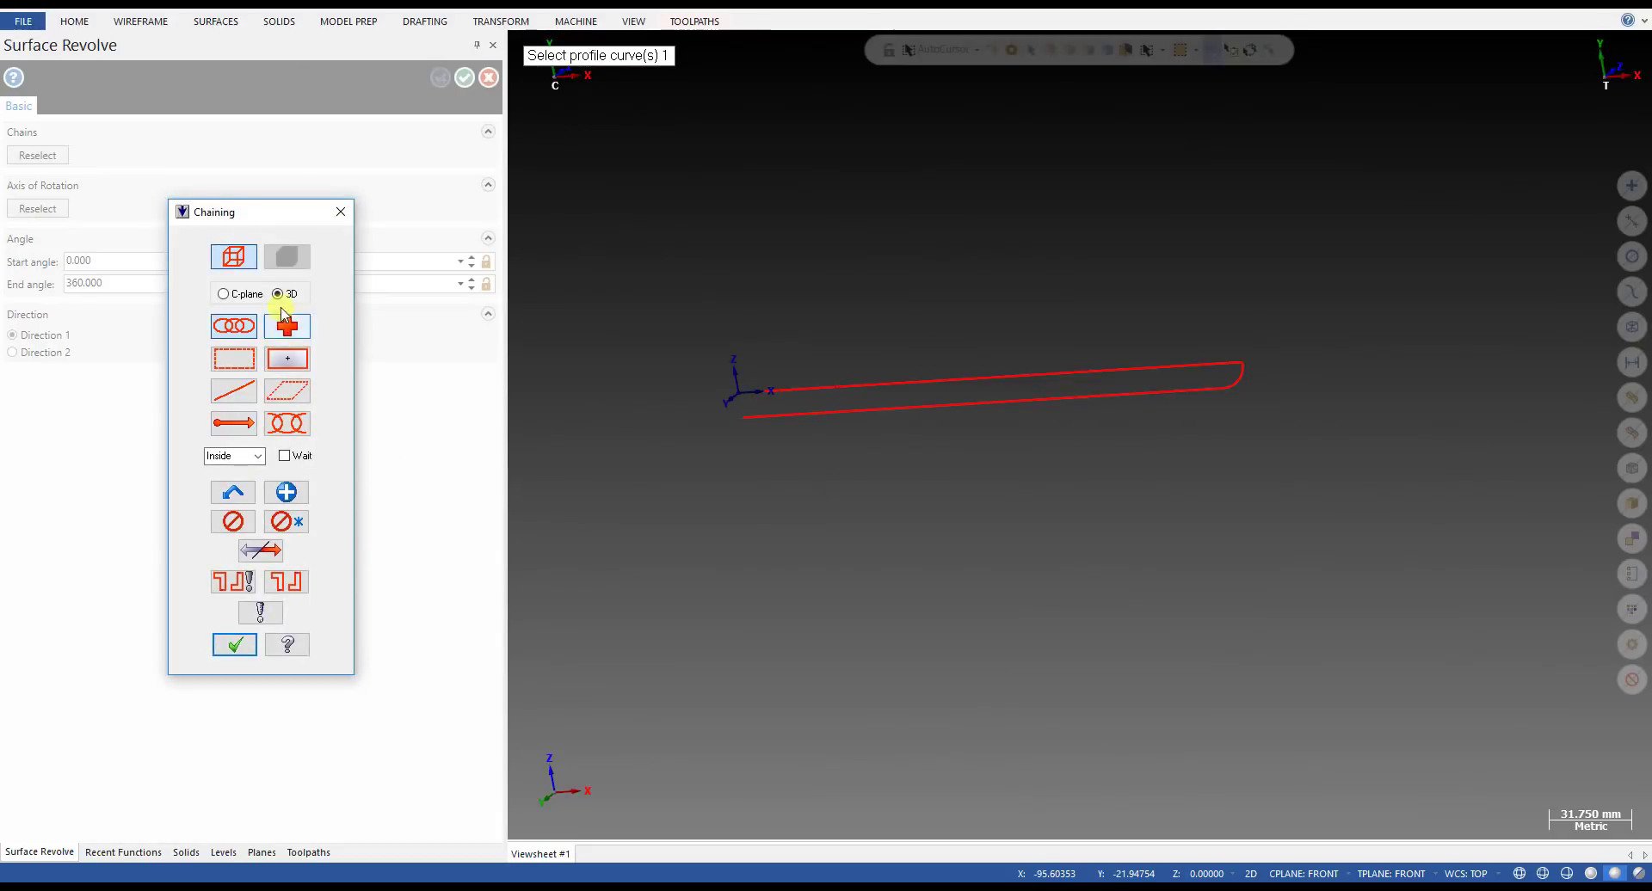
click(296, 427)
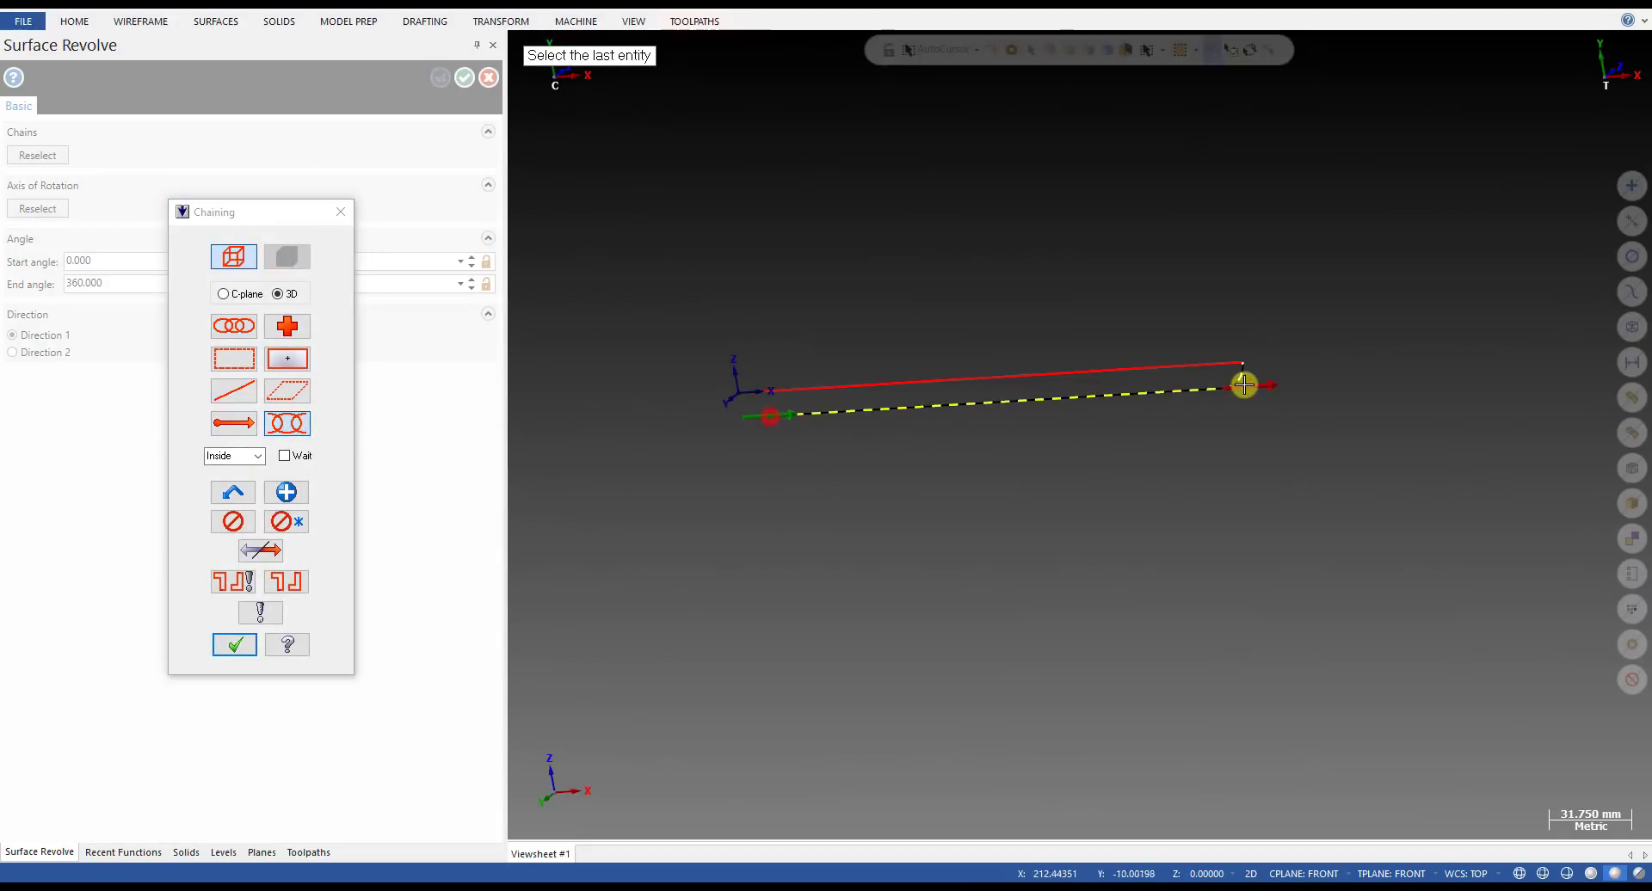
click(235, 644)
click(989, 377)
middle_drag(989, 382, 1019, 389)
click(465, 77)
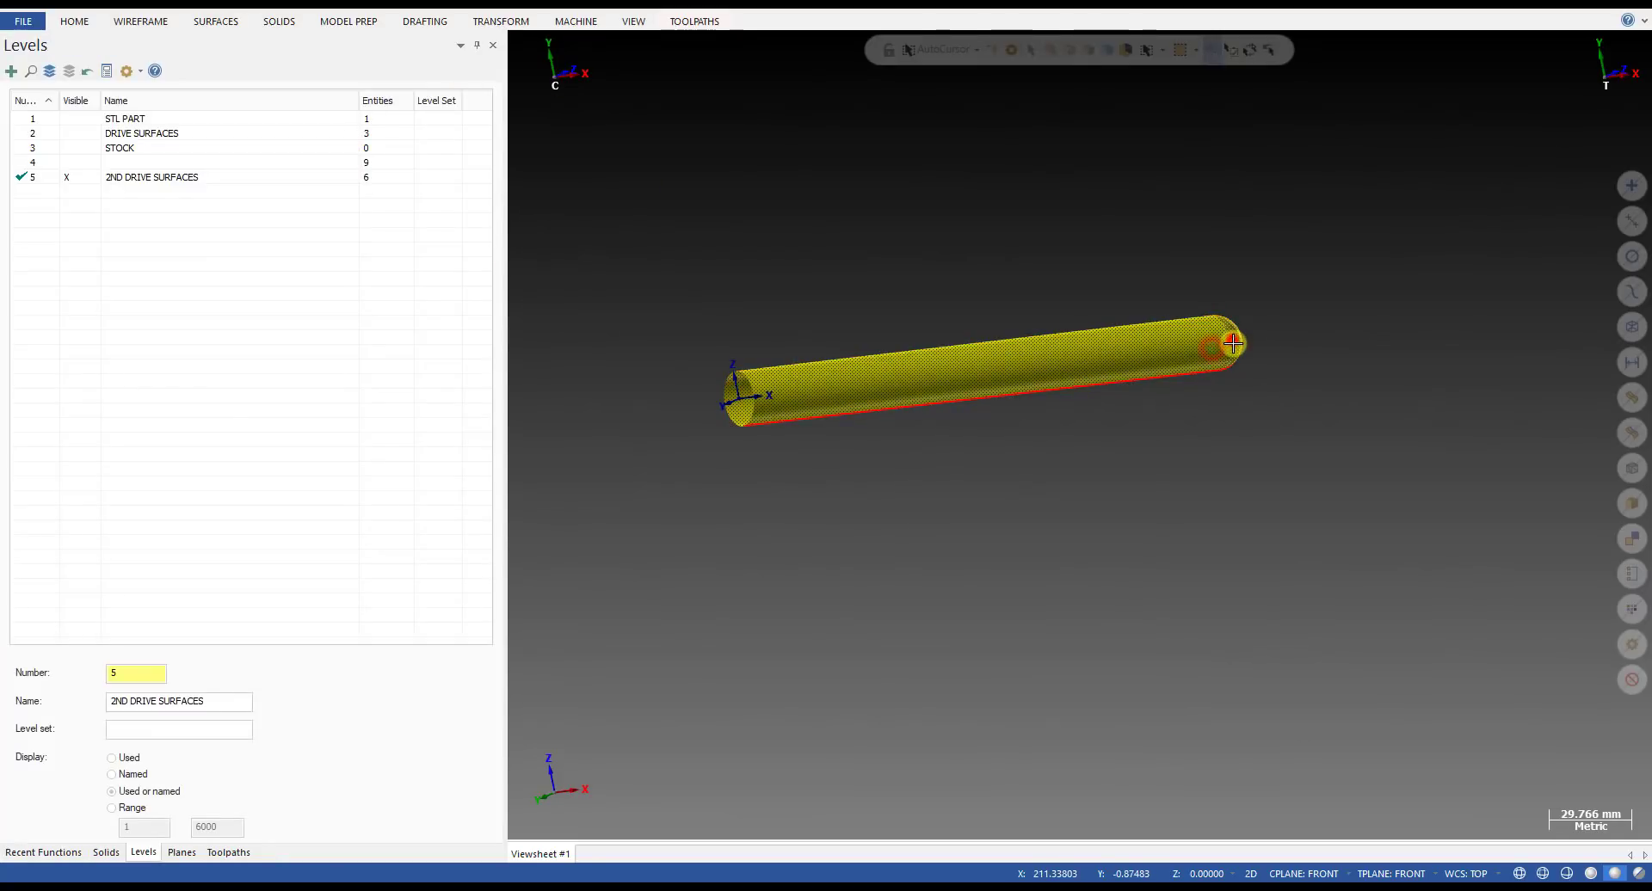
- Inspect the rounded end and the cylindrical part of the revolved drive surface
scroll(1150, 372, up, 2)
middle_drag(1152, 370, 1135, 424)
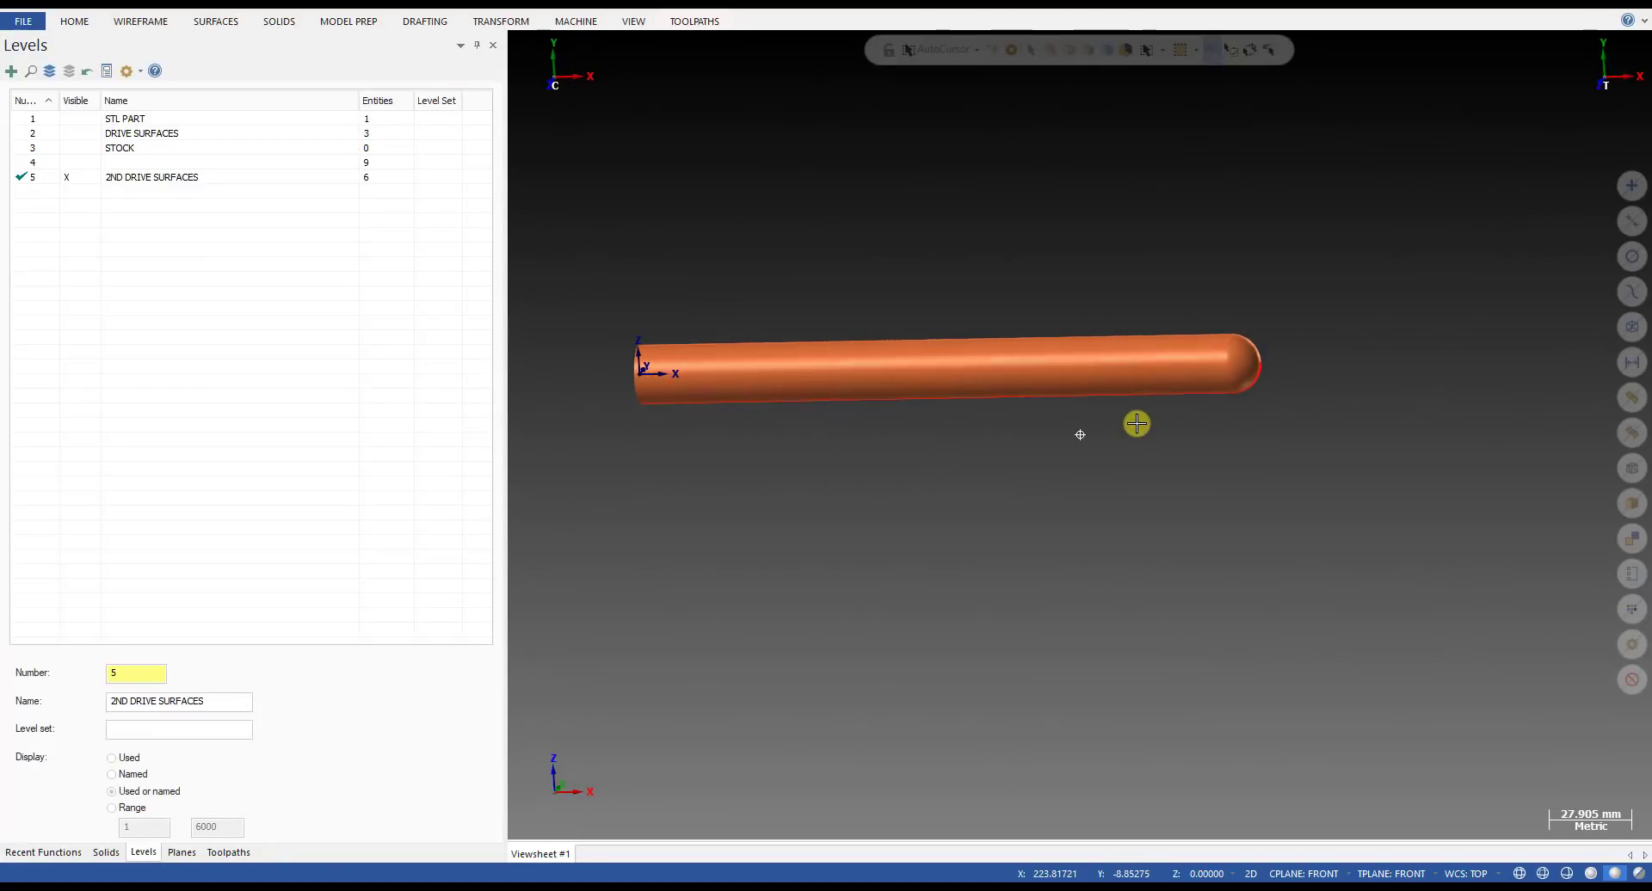
scroll(1264, 356, up, 4)
scroll(567, 615, down, 1)
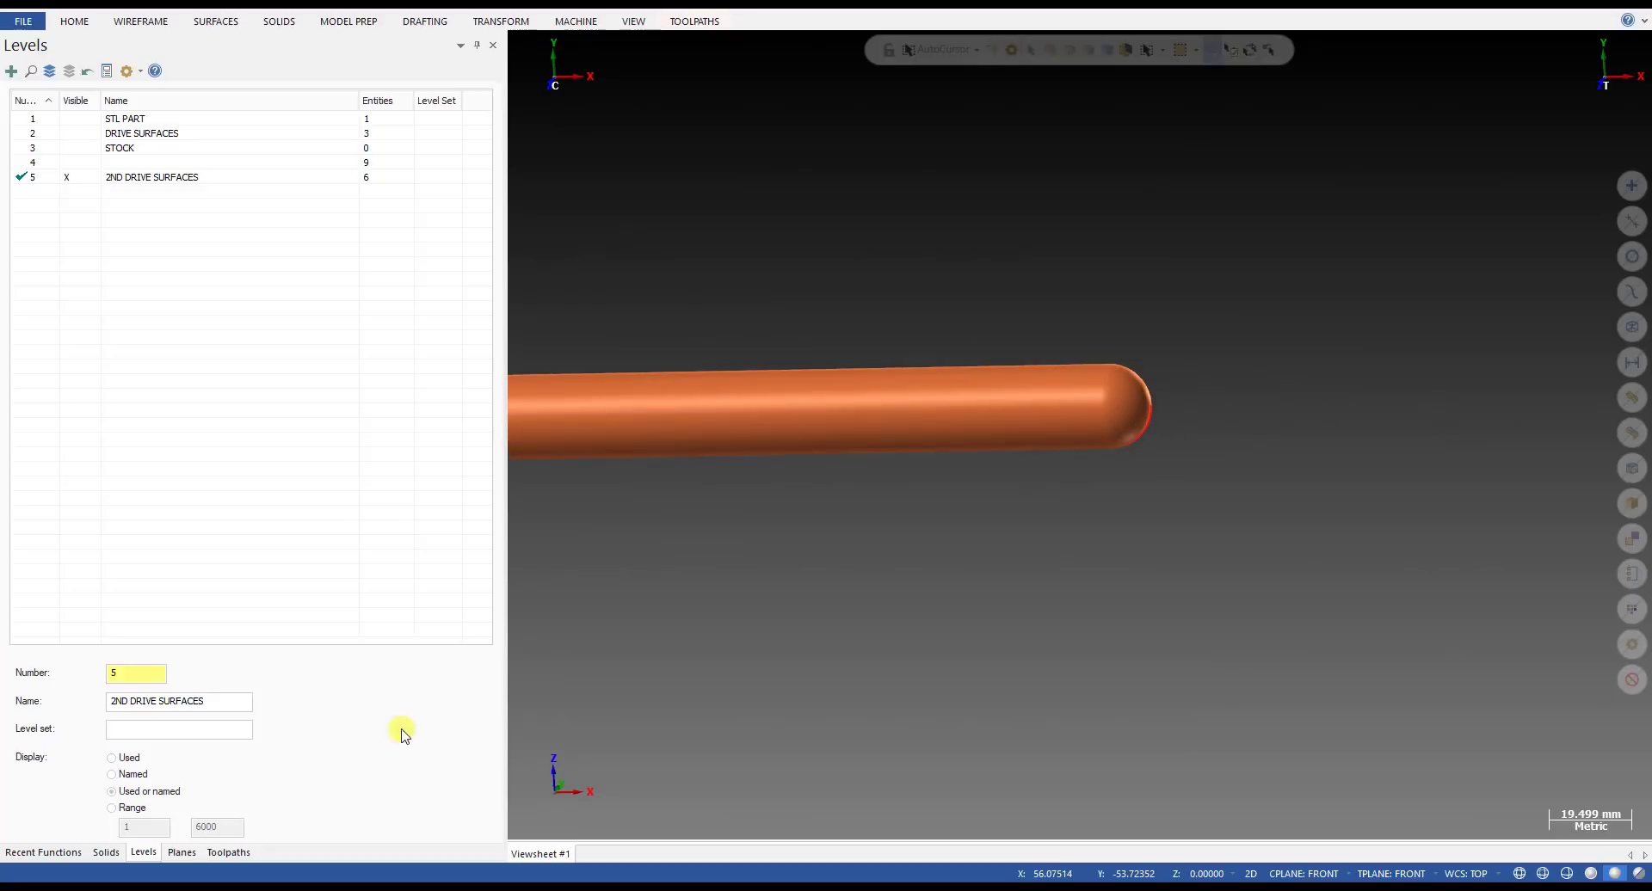
click(228, 853)
scroll(1170, 477, down, 2)
scroll(1062, 409, up, 2)
middle_drag(1044, 413, 1150, 446)
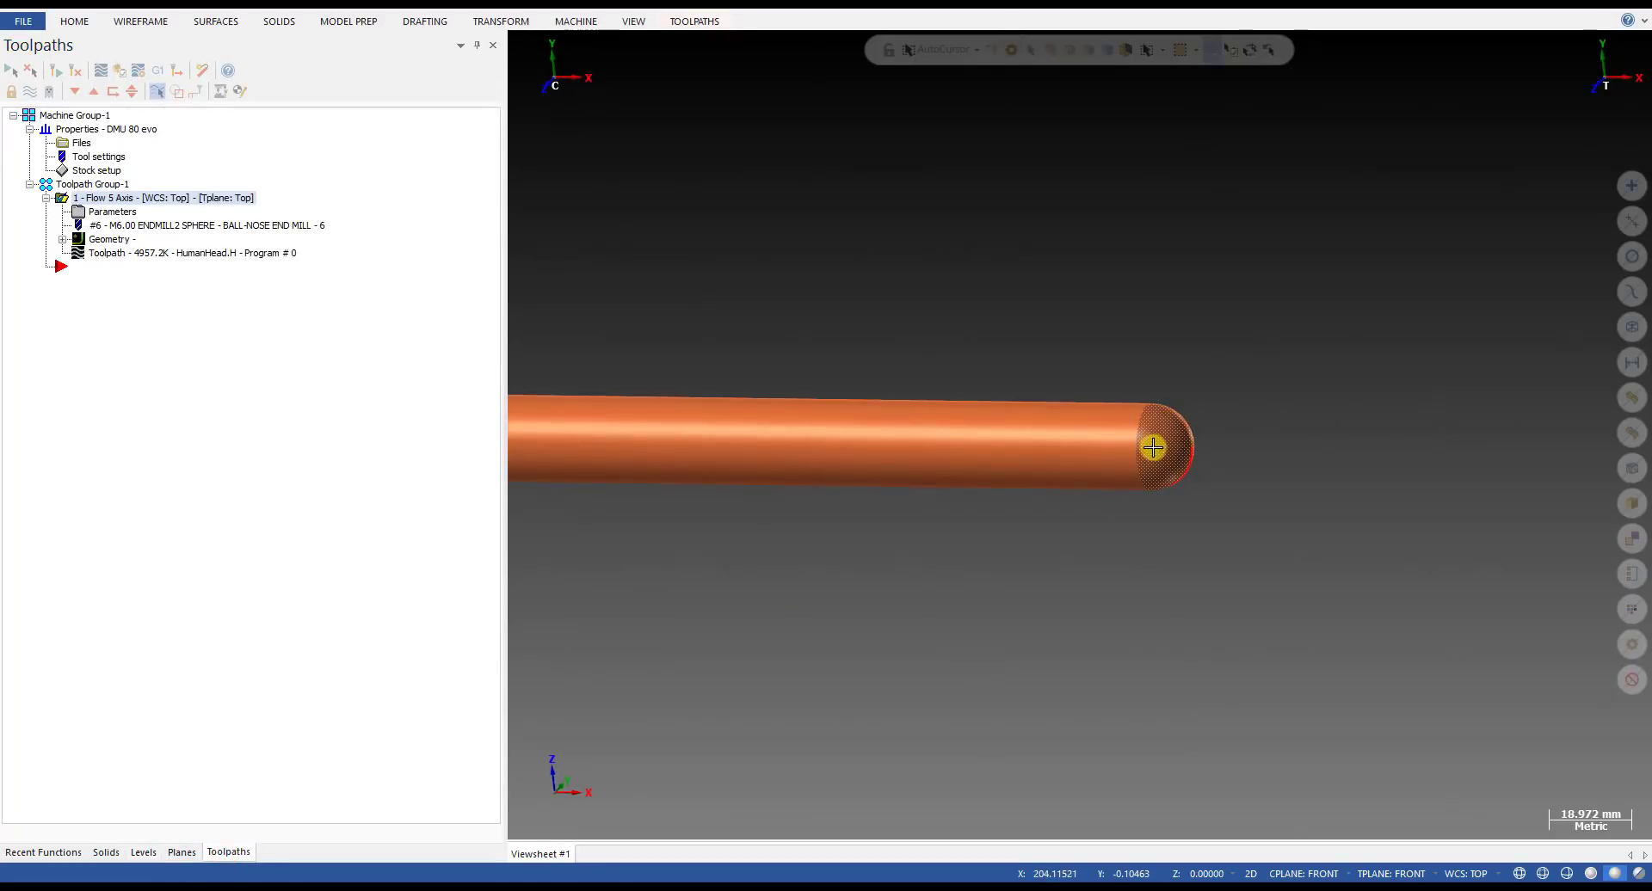
click(1075, 448)
scroll(1096, 445, up, 3)
click(1211, 437)
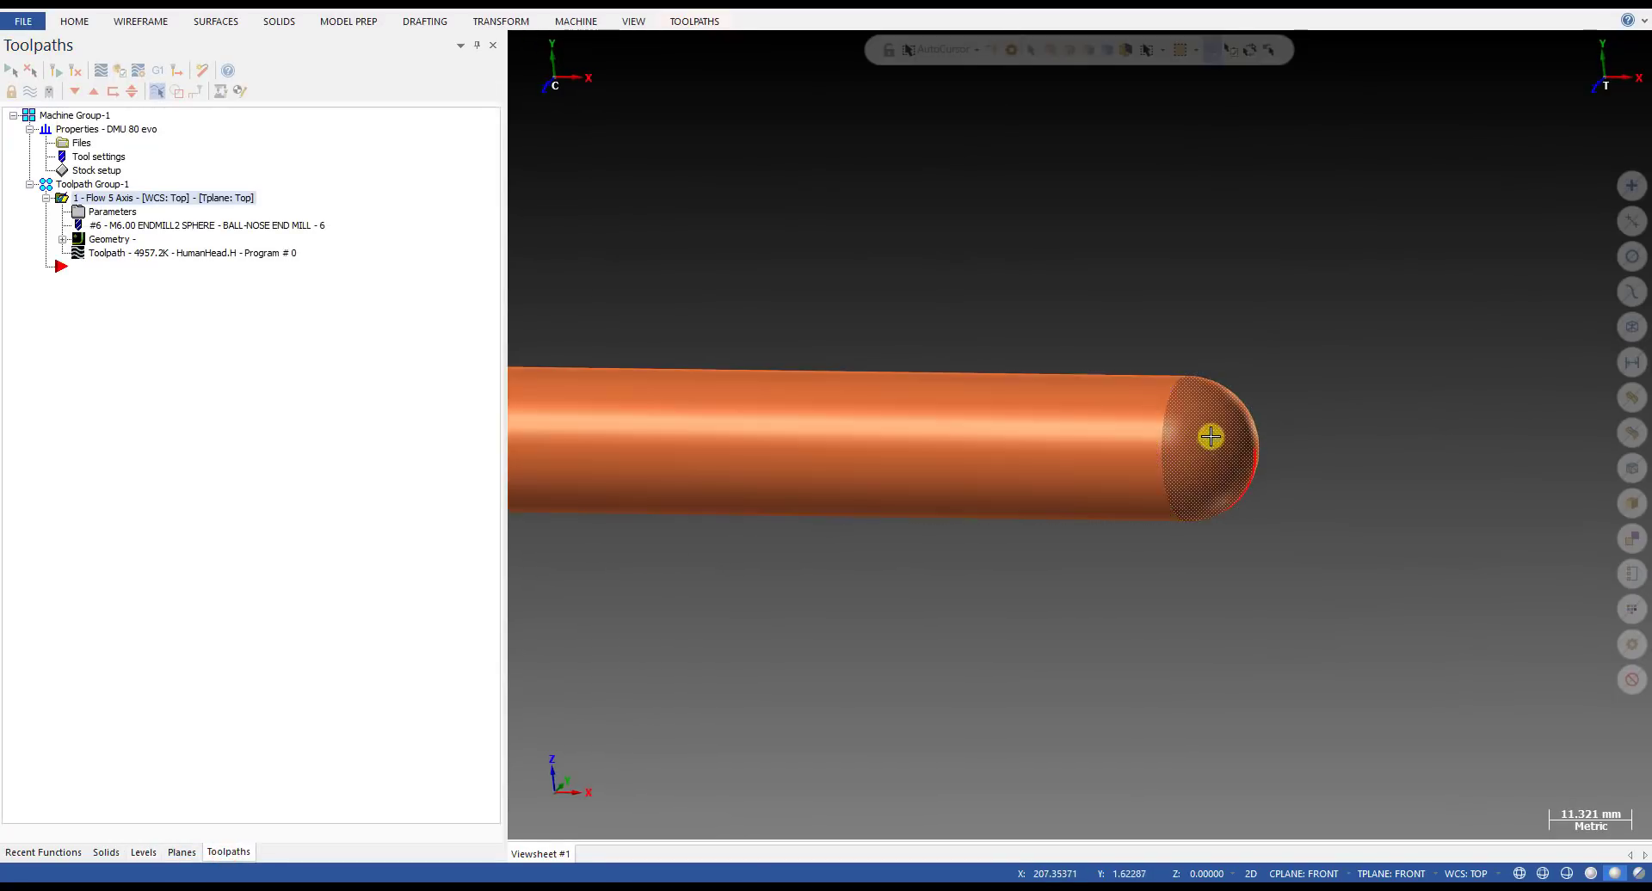
scroll(1248, 421, down, 4)
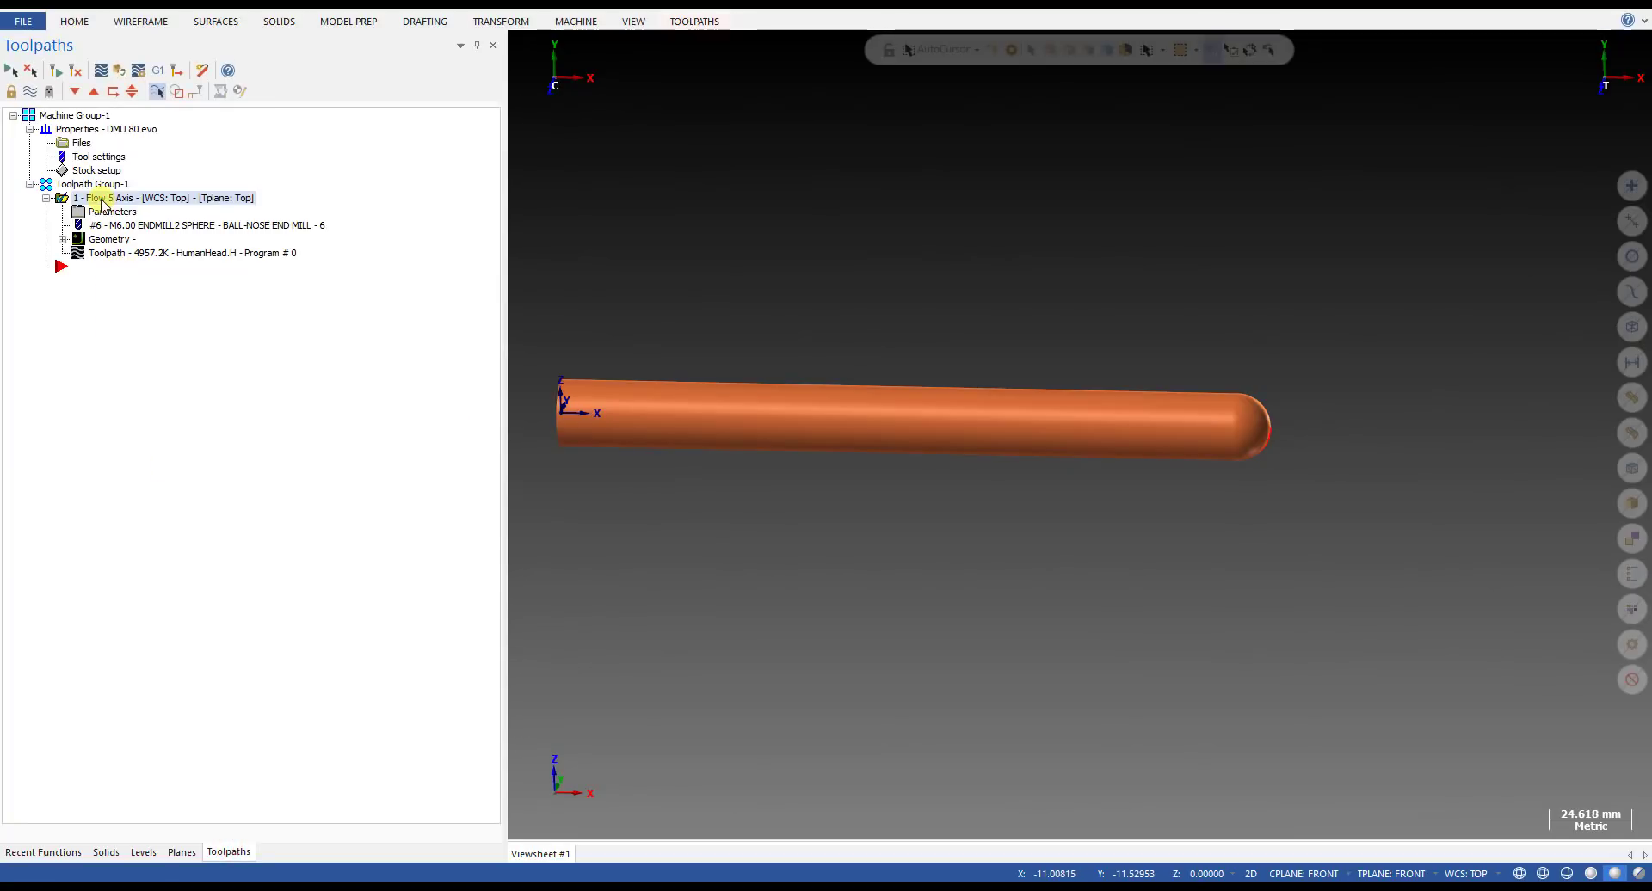
- Duplicate the Flow 5 Axis operation and review the copy's cut pattern and tool axis control settings
key(ctrl+v)
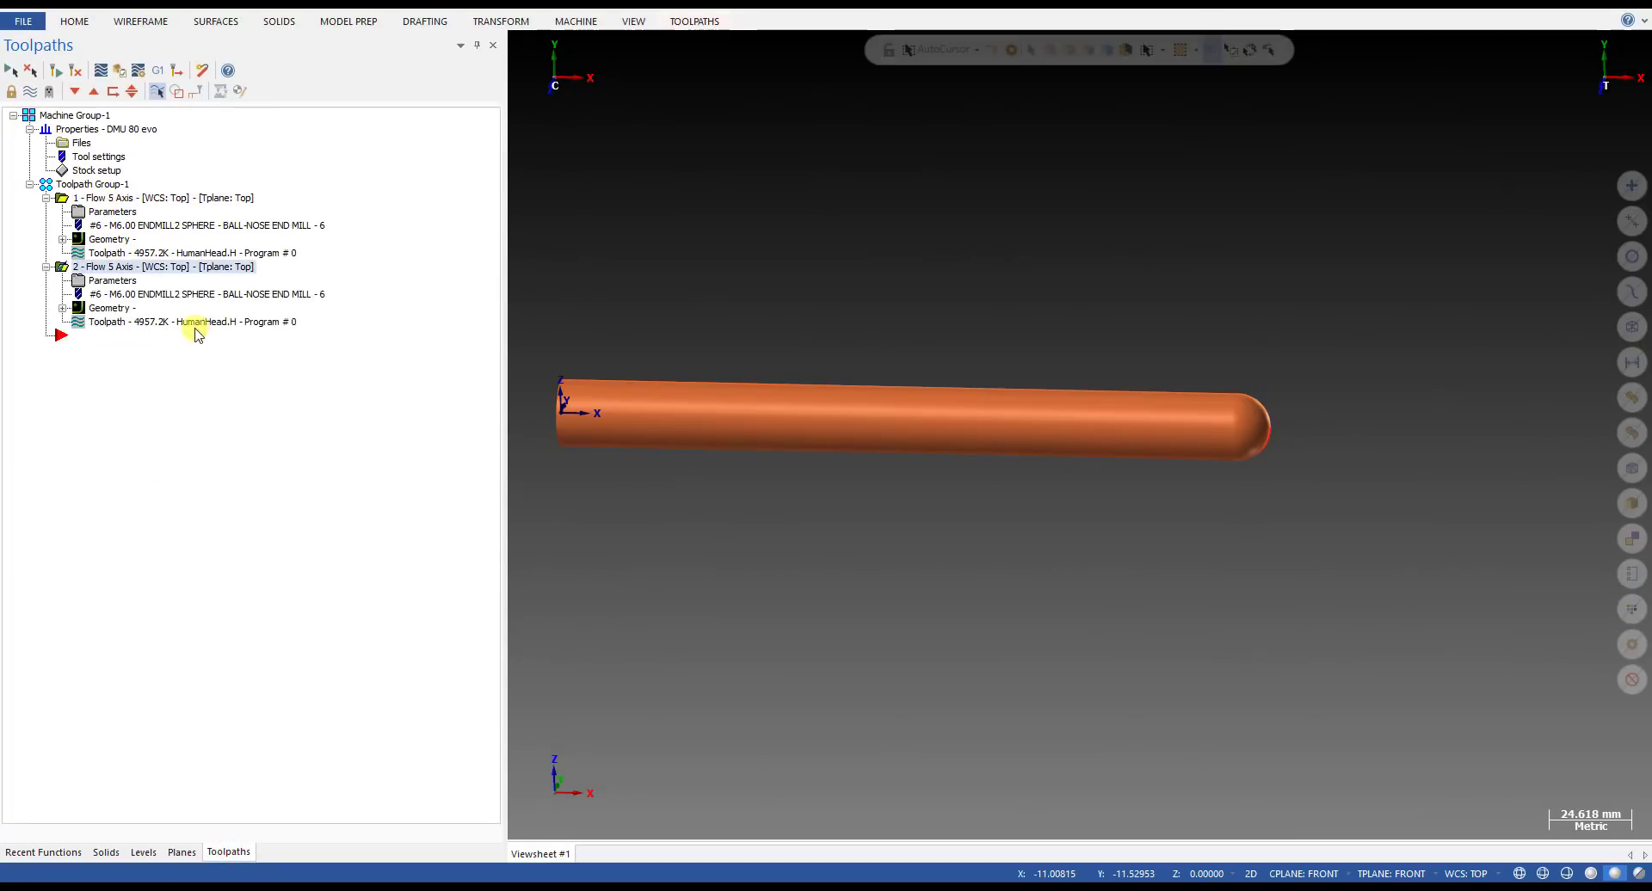
click(110, 308)
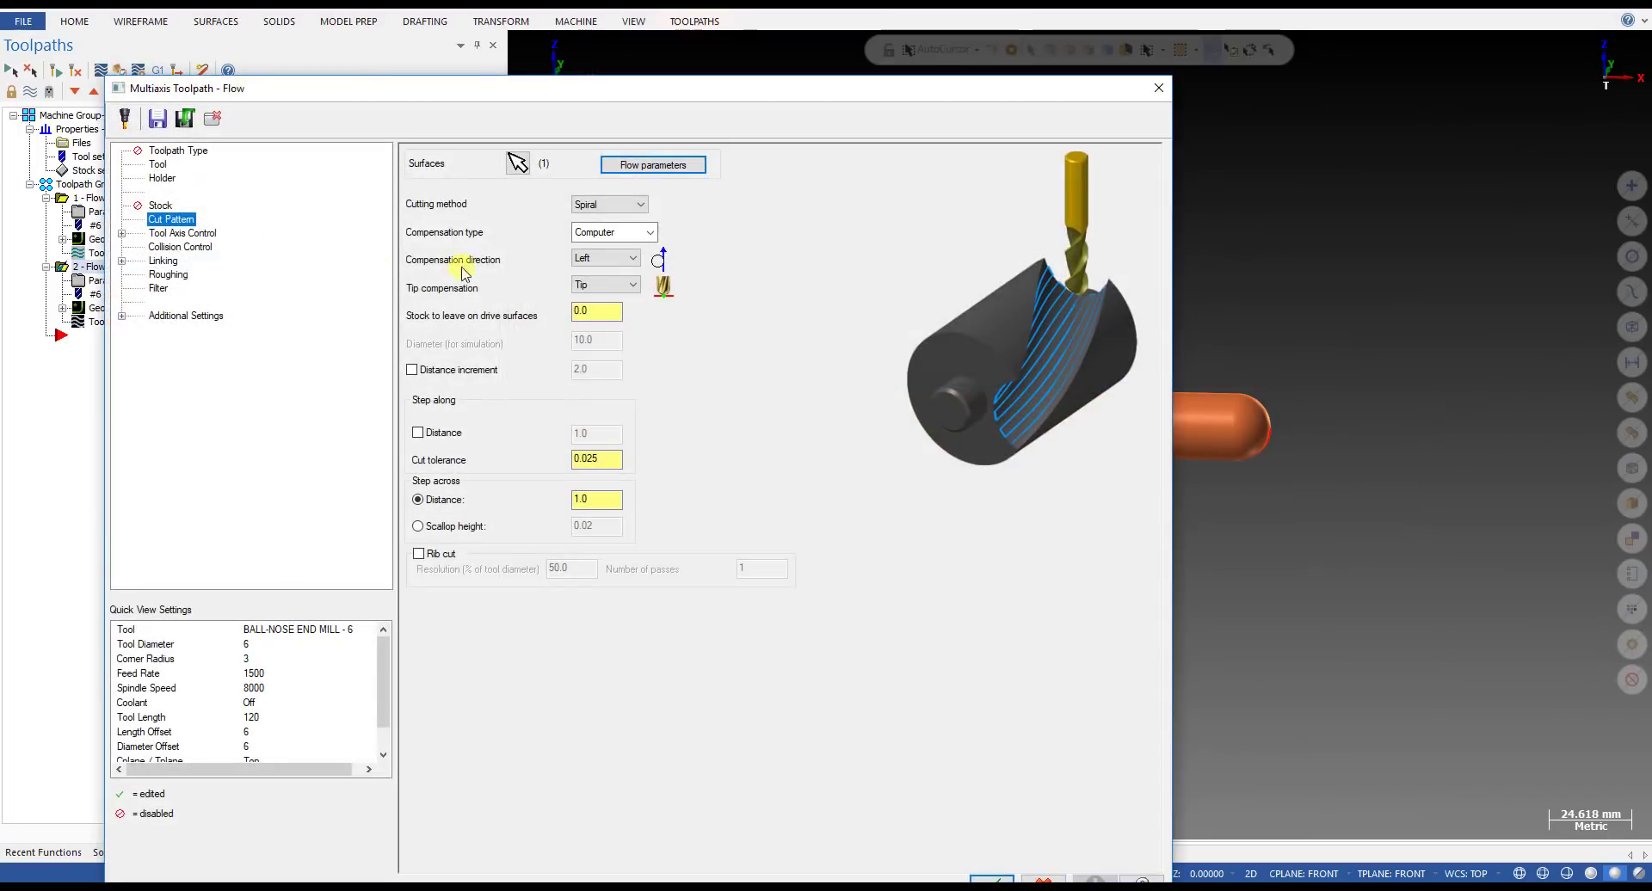
click(161, 235)
click(170, 220)
click(169, 234)
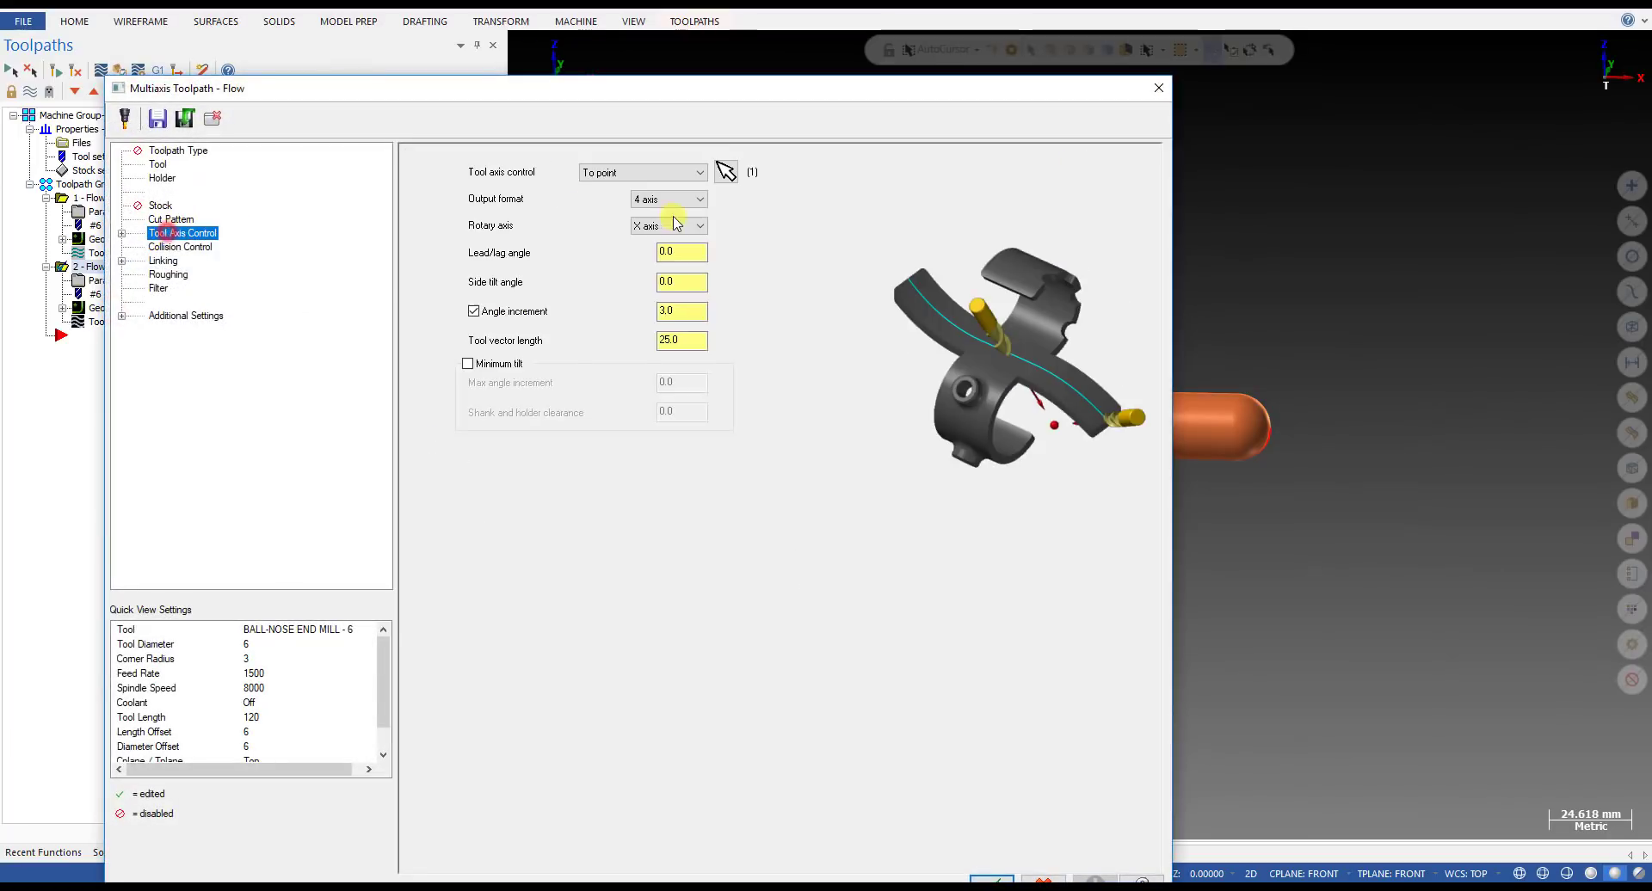
click(724, 176)
key(Escape)
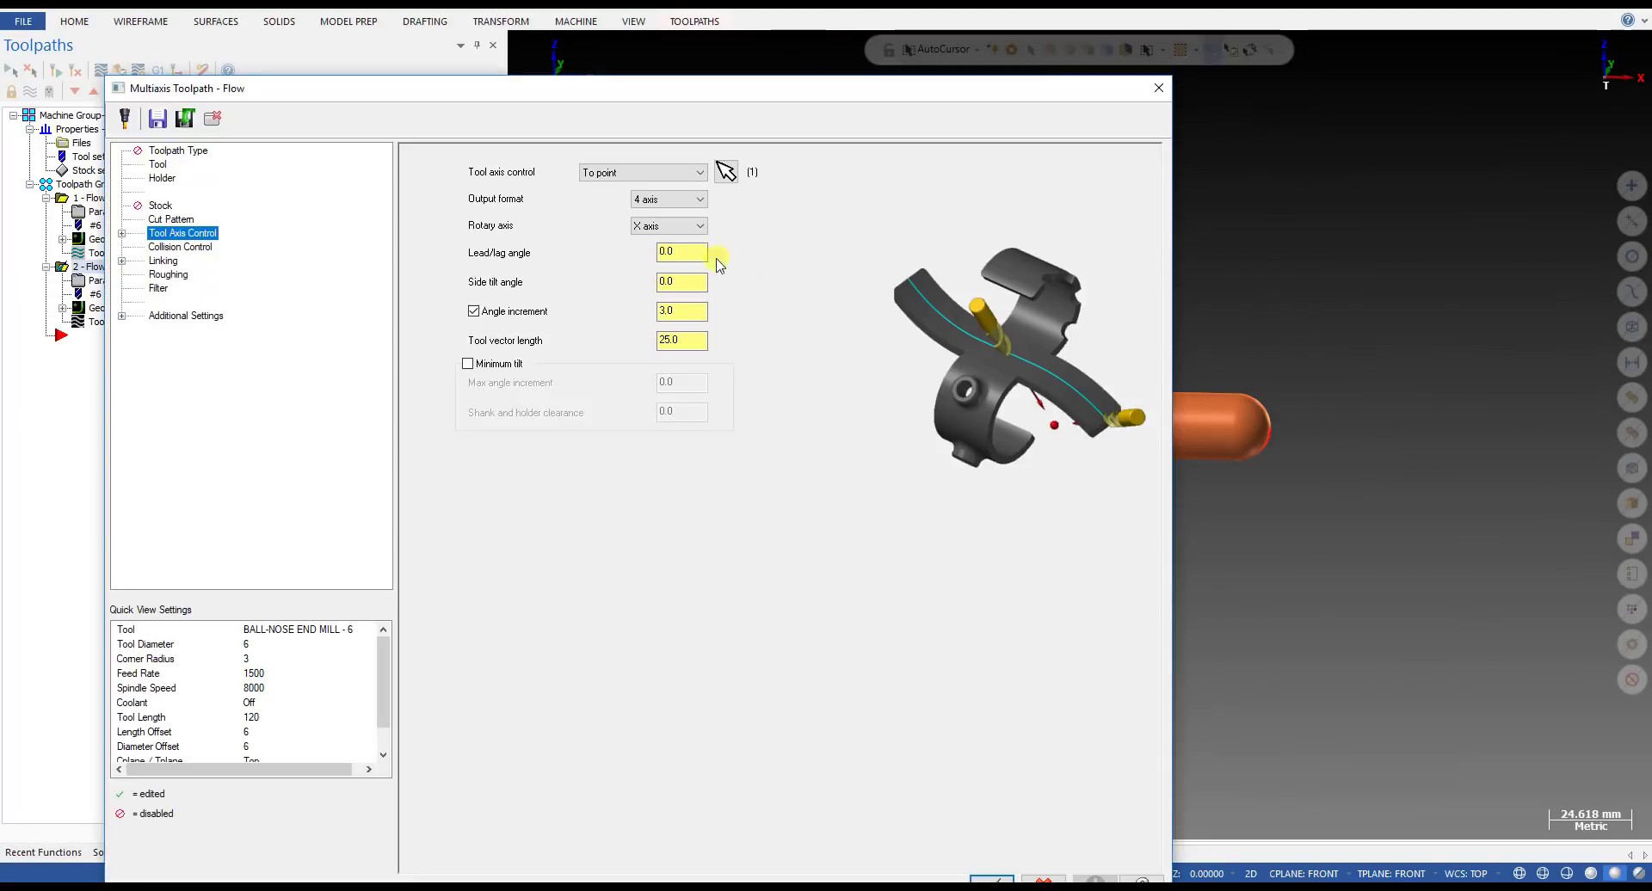
- Clear the compensation surfaces in the second Flow 5 Axis operation's collision control
click(180, 246)
click(583, 200)
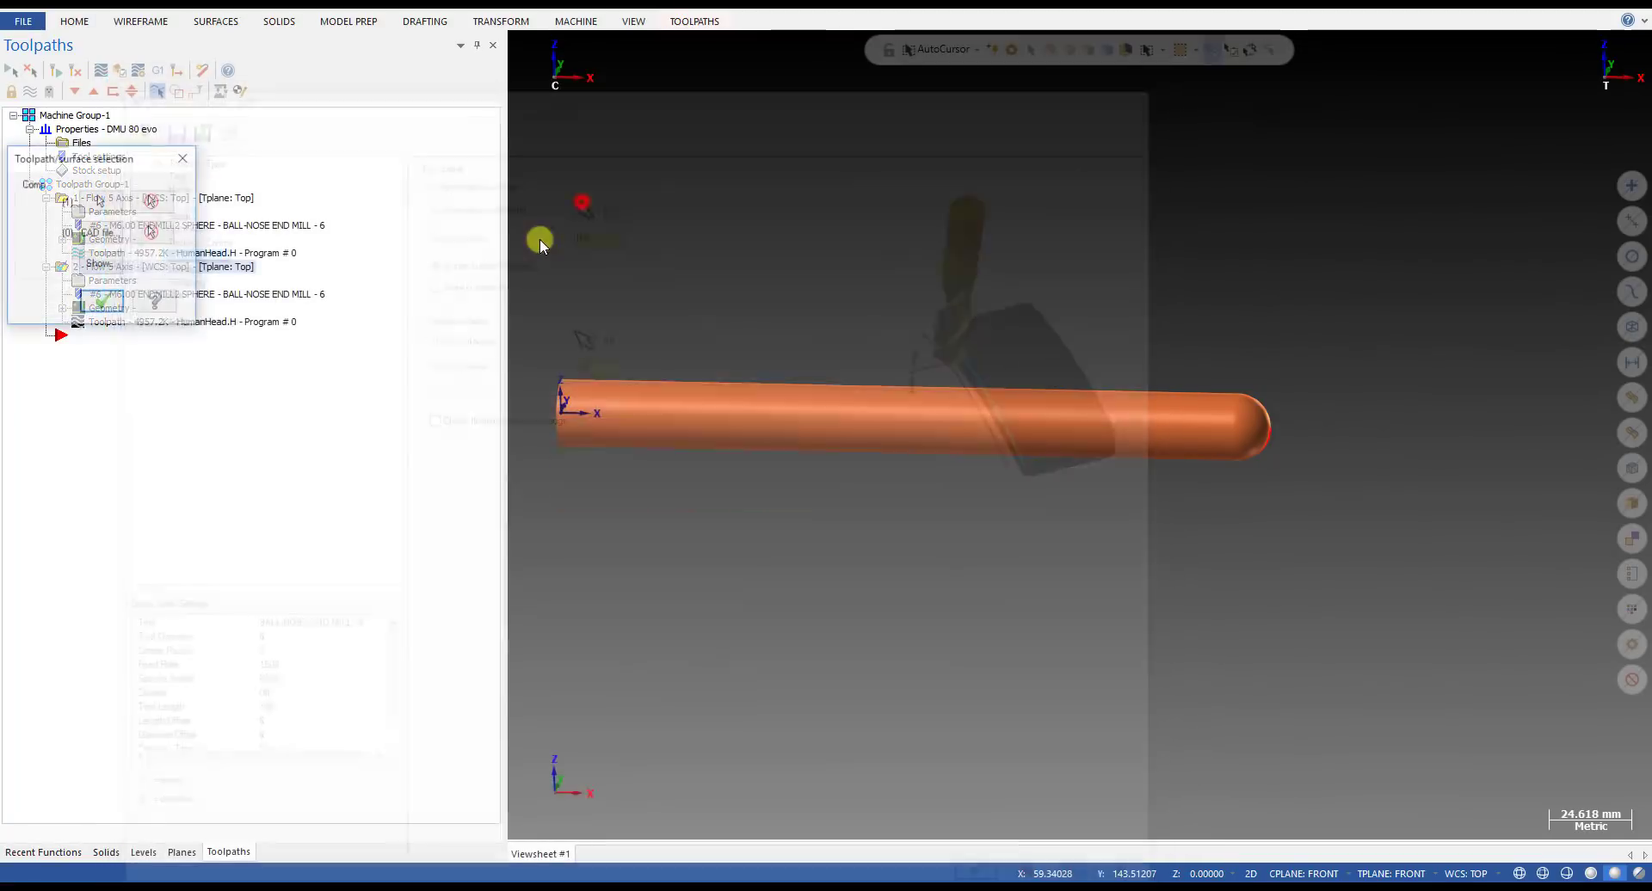
click(153, 200)
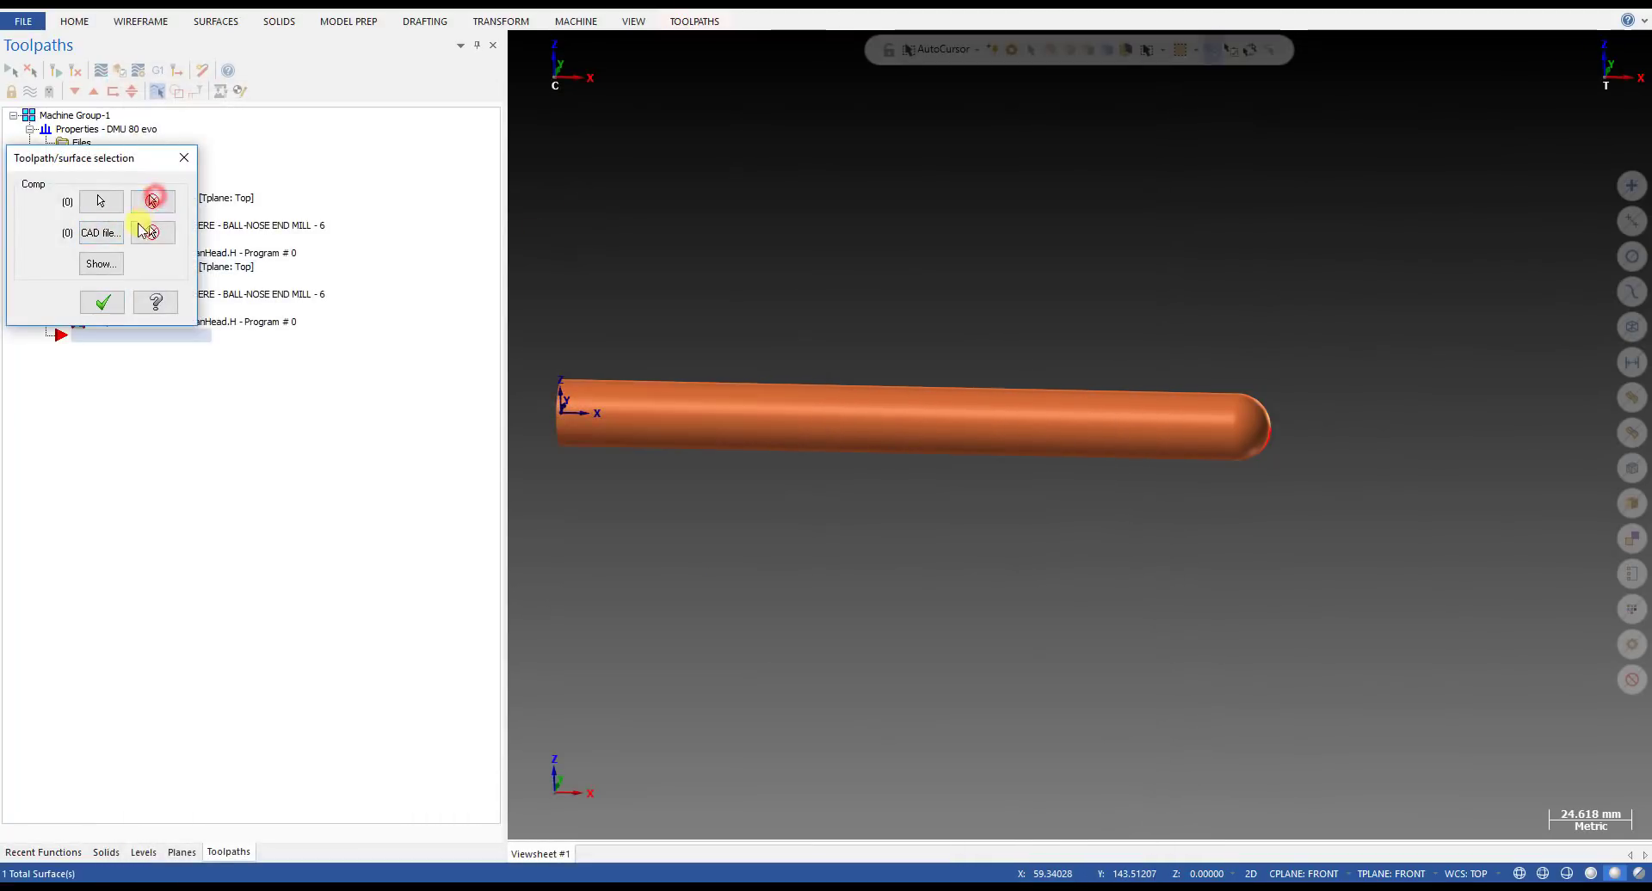
click(103, 302)
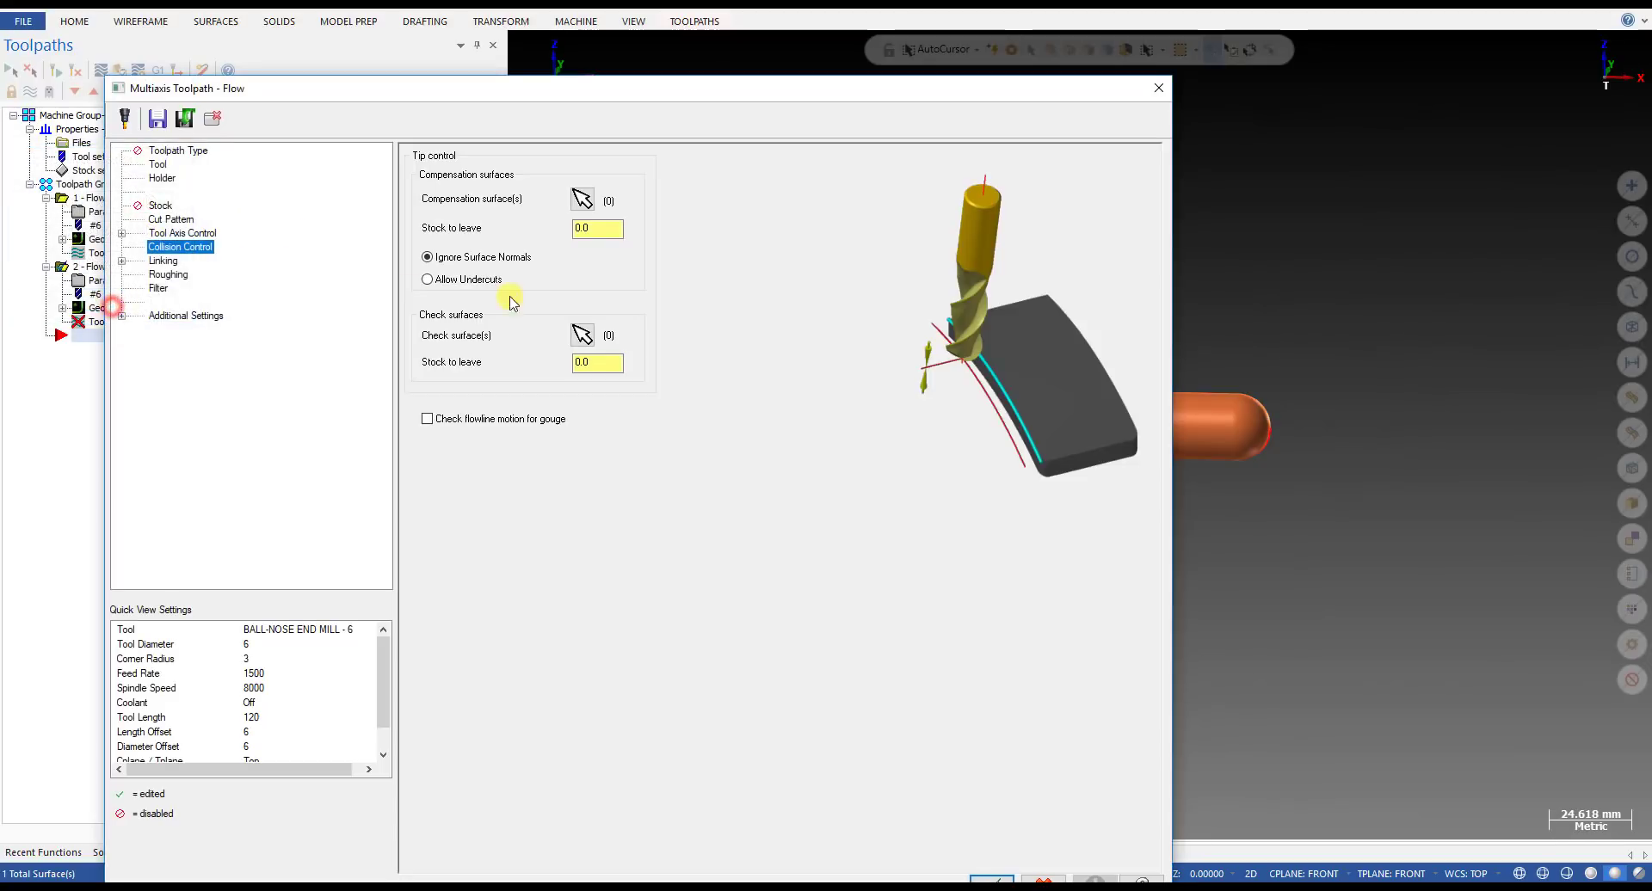
- Try to reselect the second Flow 5 Axis operation's drive surface and flip the flowline step direction
click(171, 219)
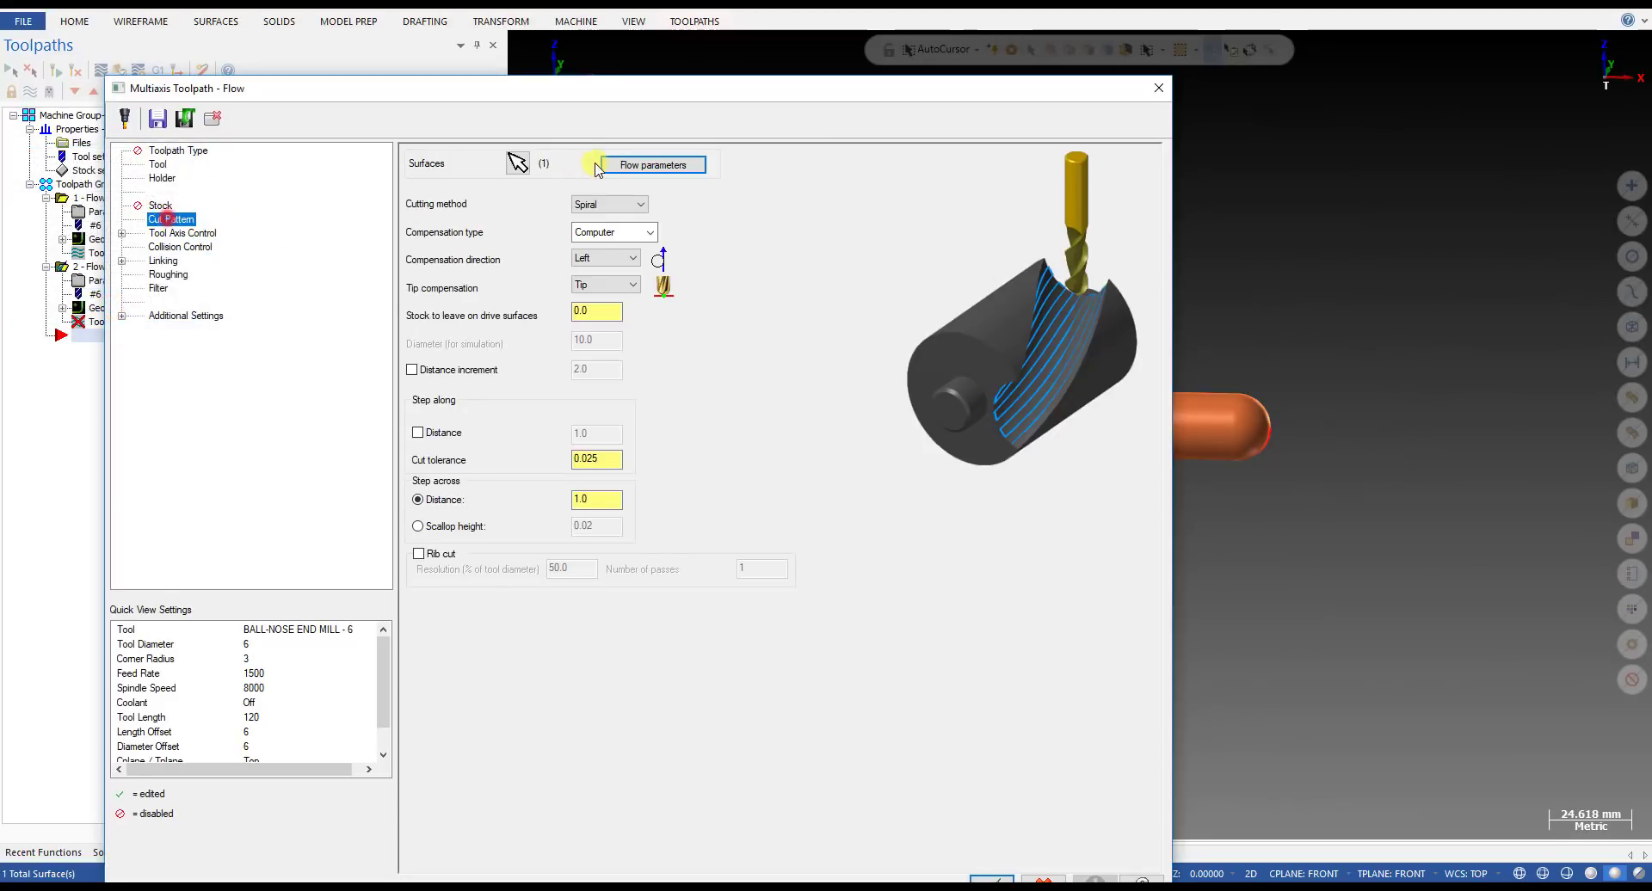
click(518, 163)
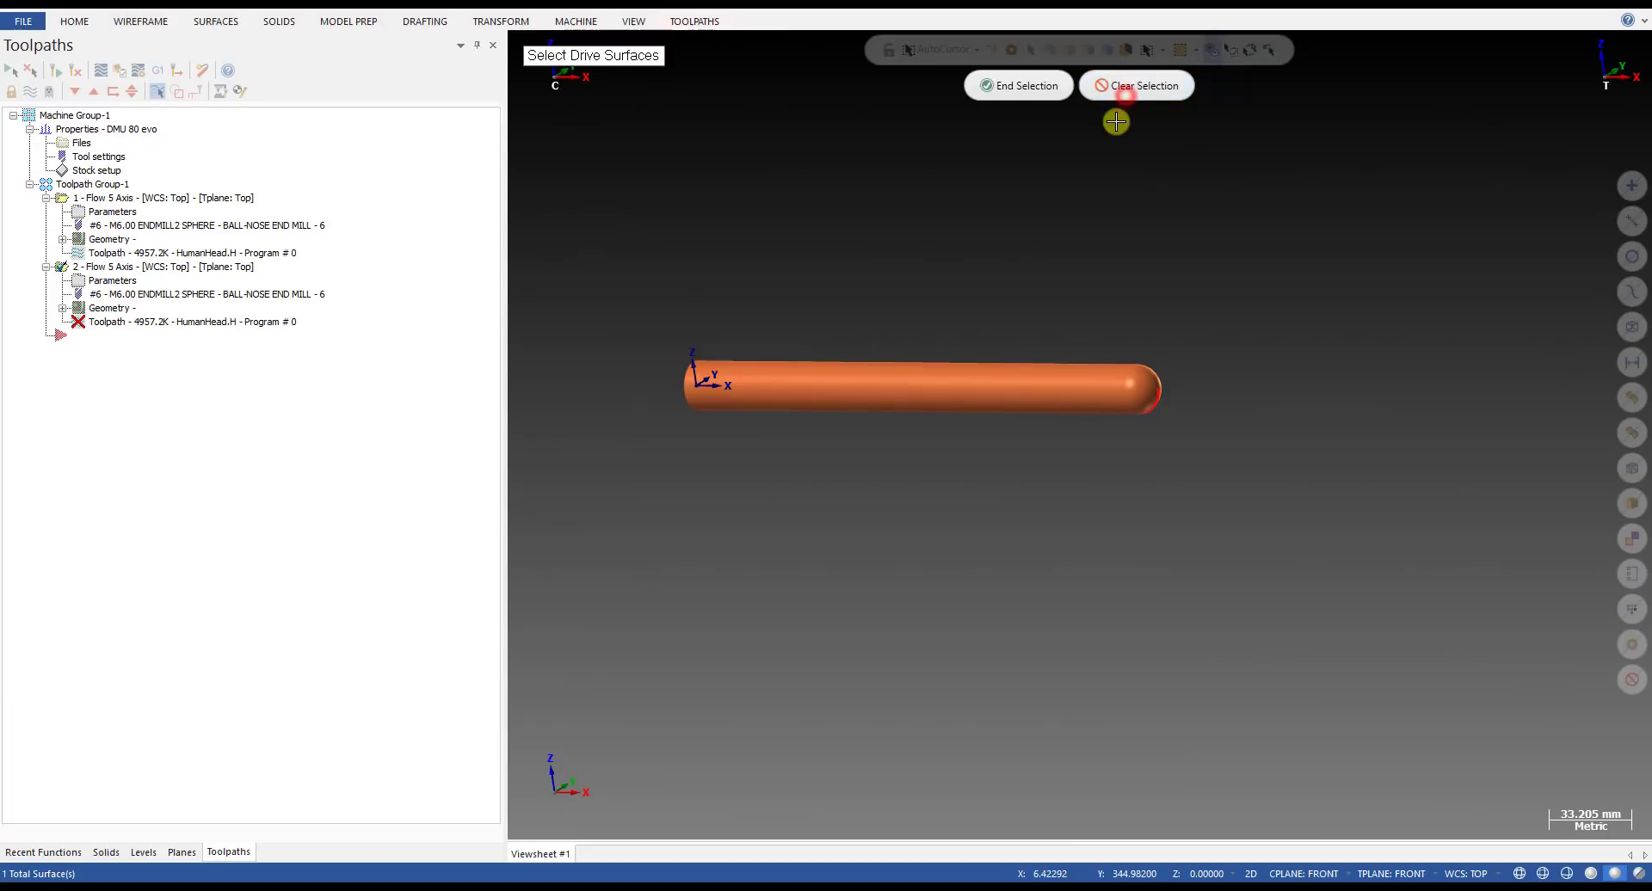
click(1022, 85)
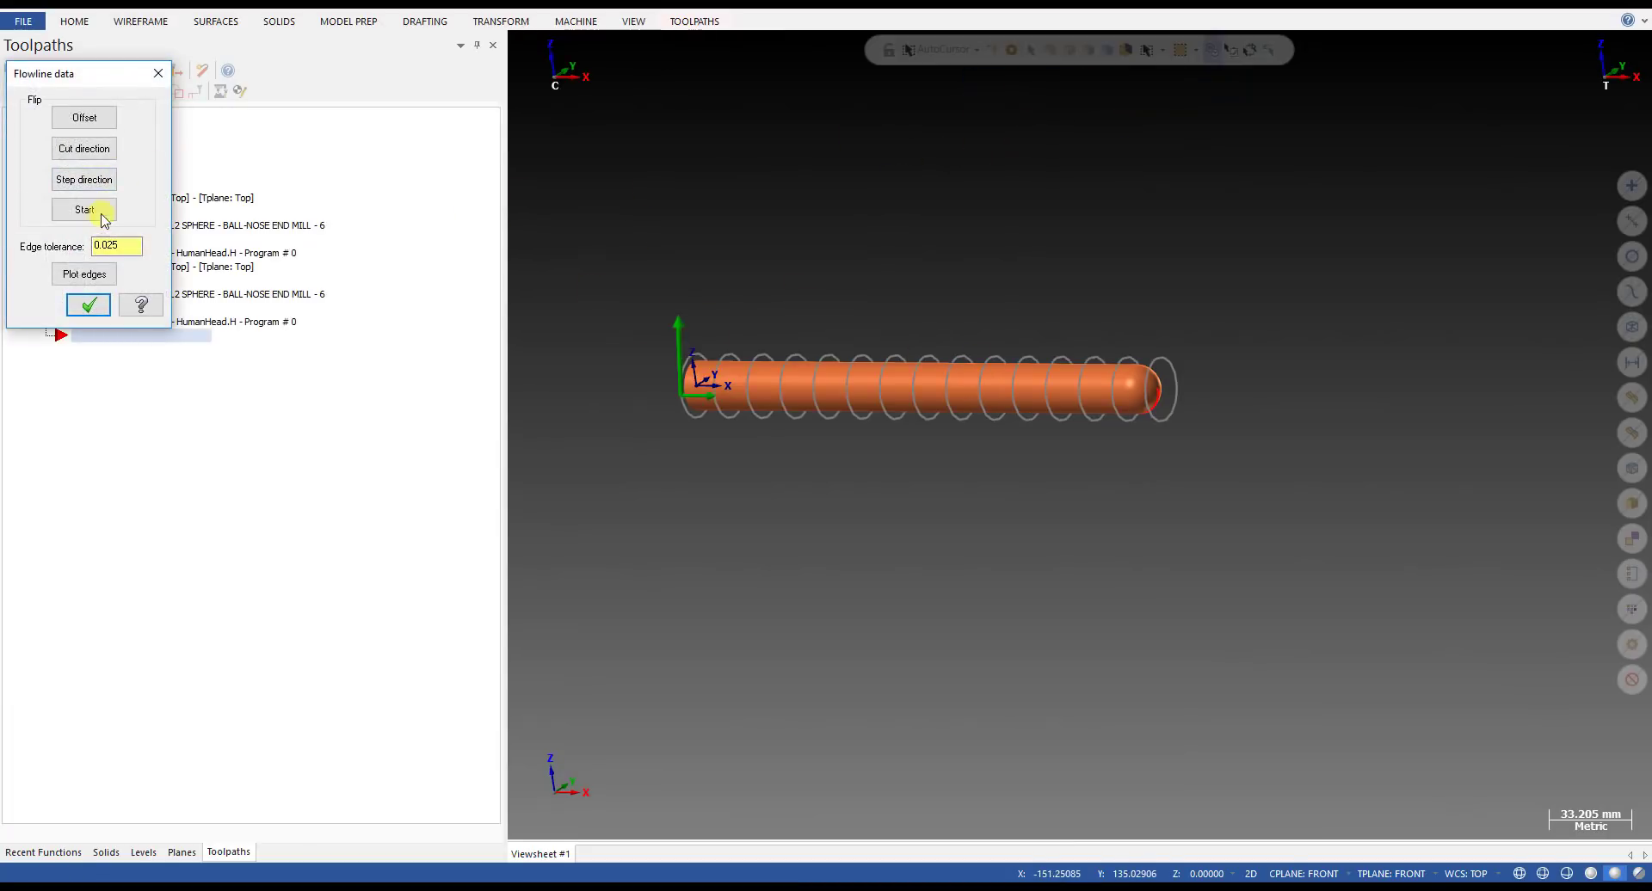
click(91, 183)
click(88, 304)
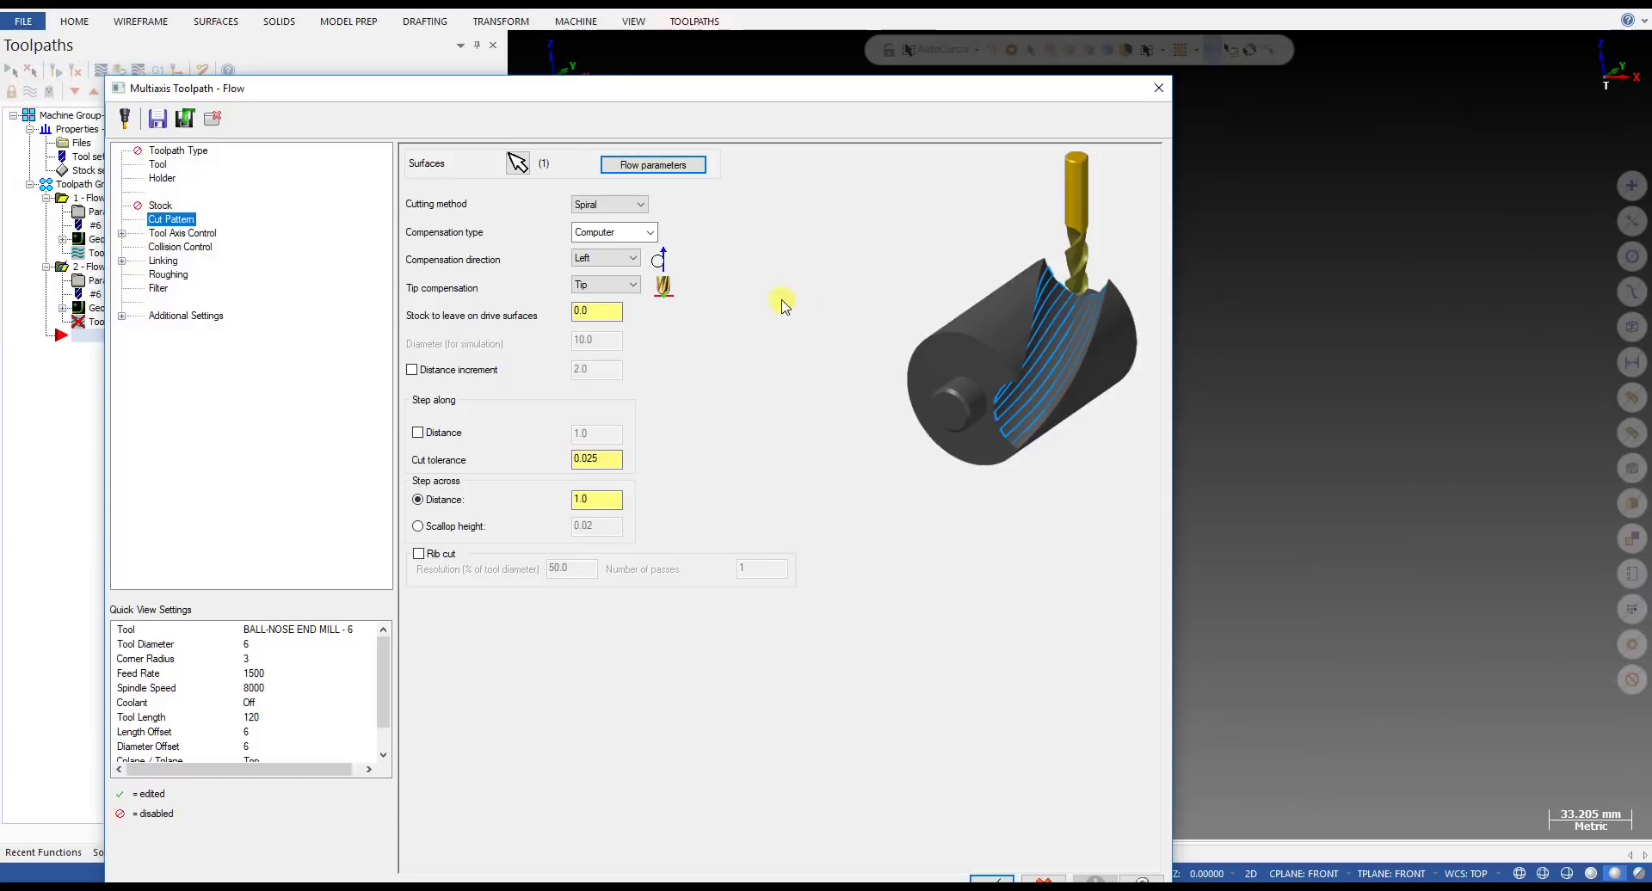
key(Escape)
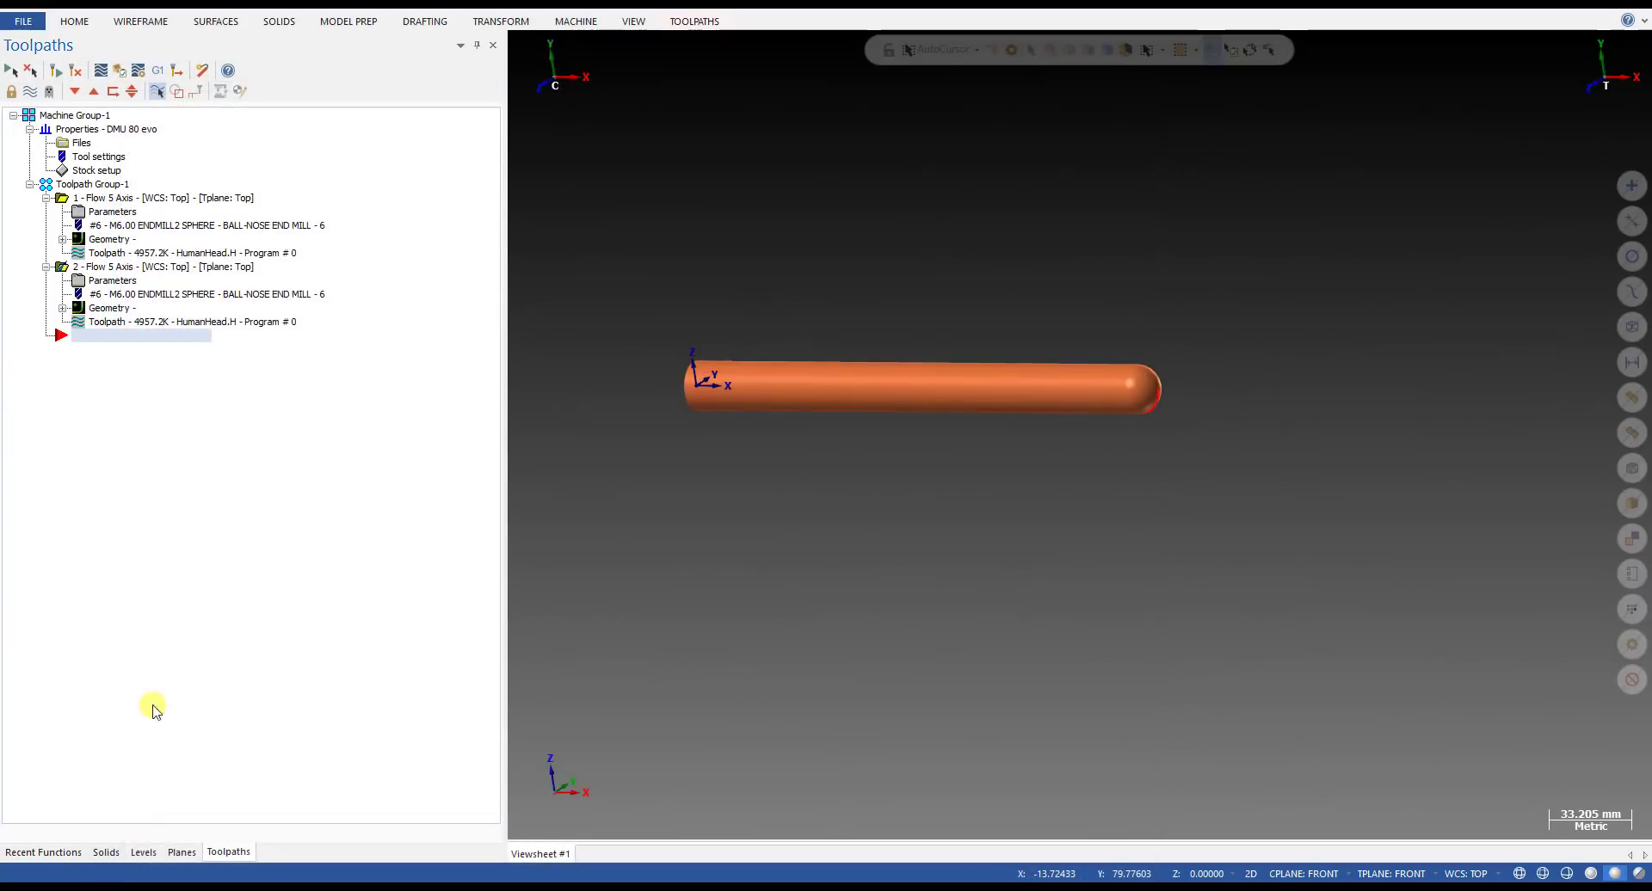
- Show the DRIVE SURFACES level together with the 2ND DRIVE SURFACES level, keeping the STL PART level hidden
click(145, 853)
click(84, 117)
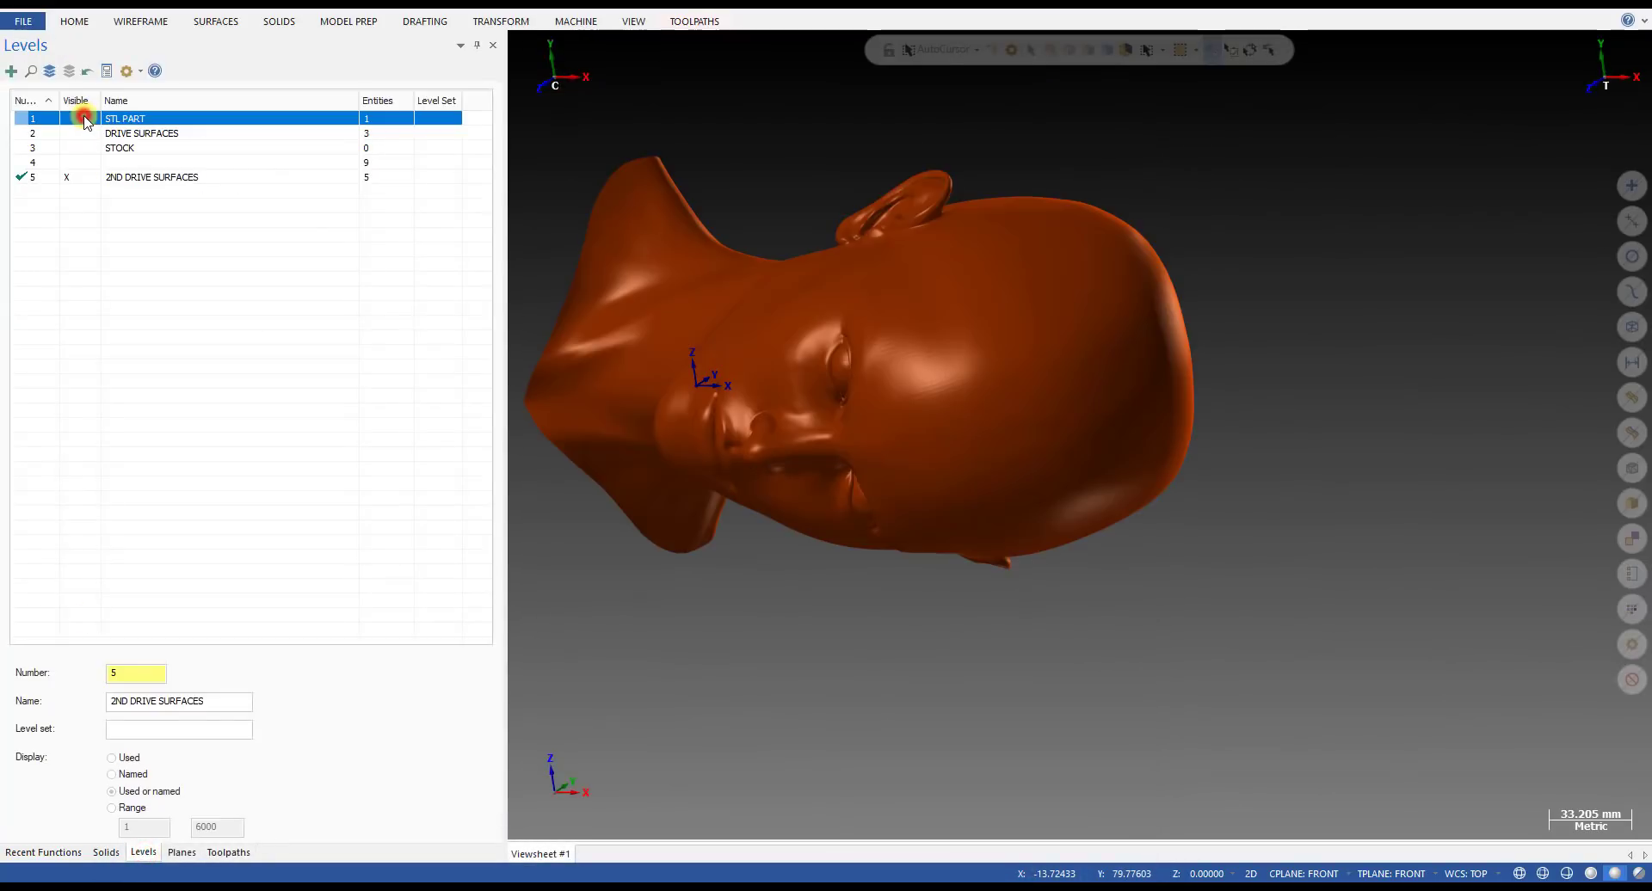
click(76, 117)
click(69, 132)
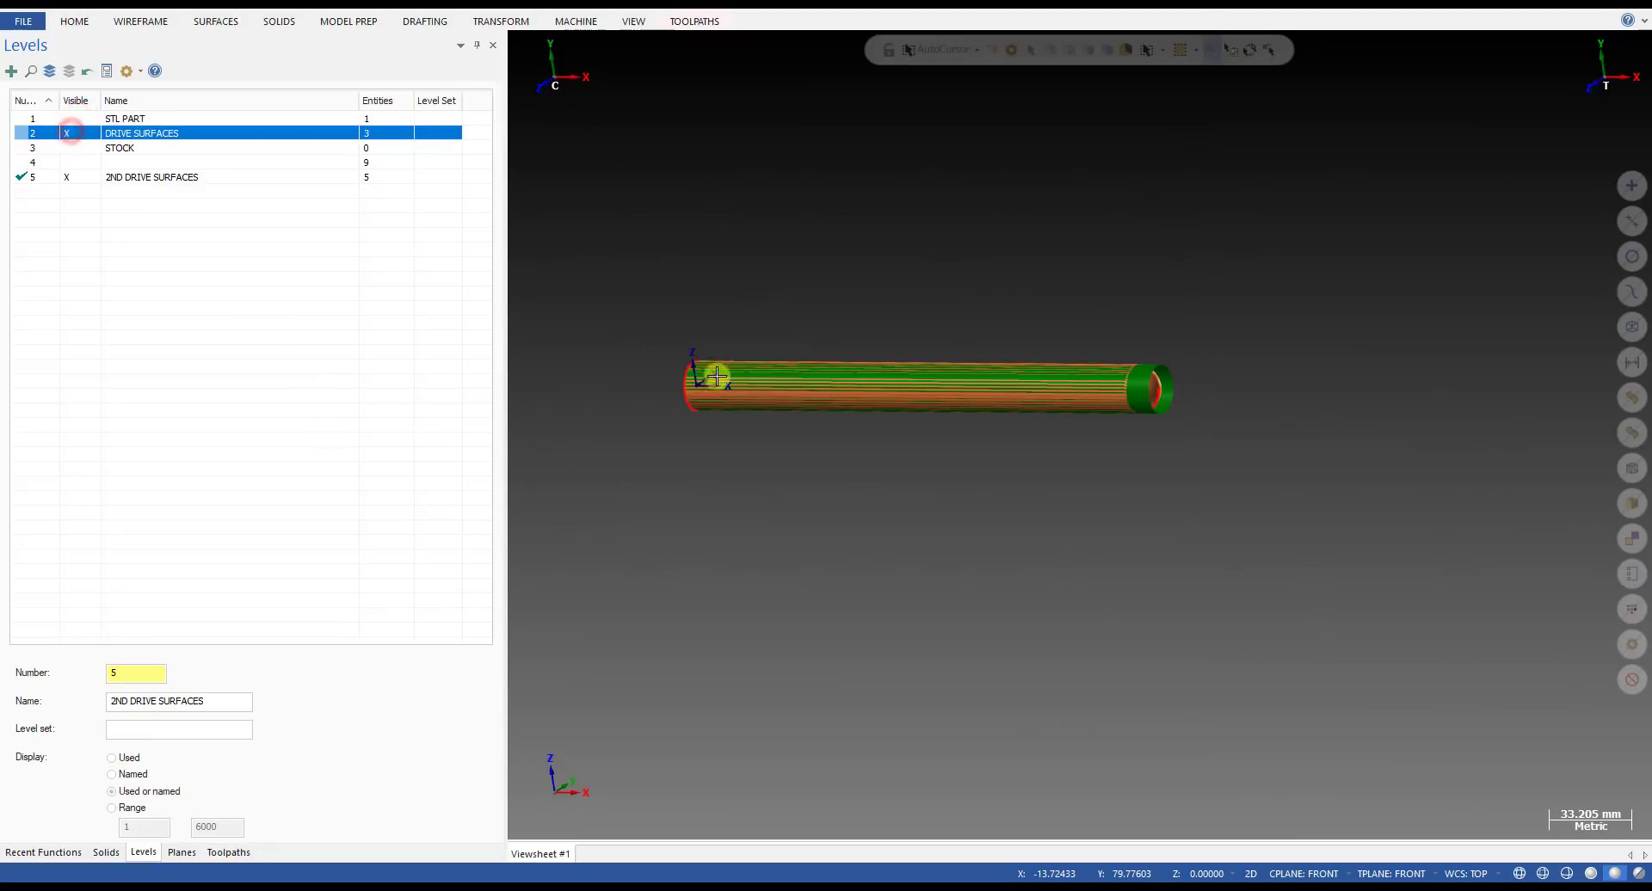
- Remove the original cylinder from the second Flow 5 Axis operation's drive surfaces and accept the parameters
click(228, 853)
click(102, 308)
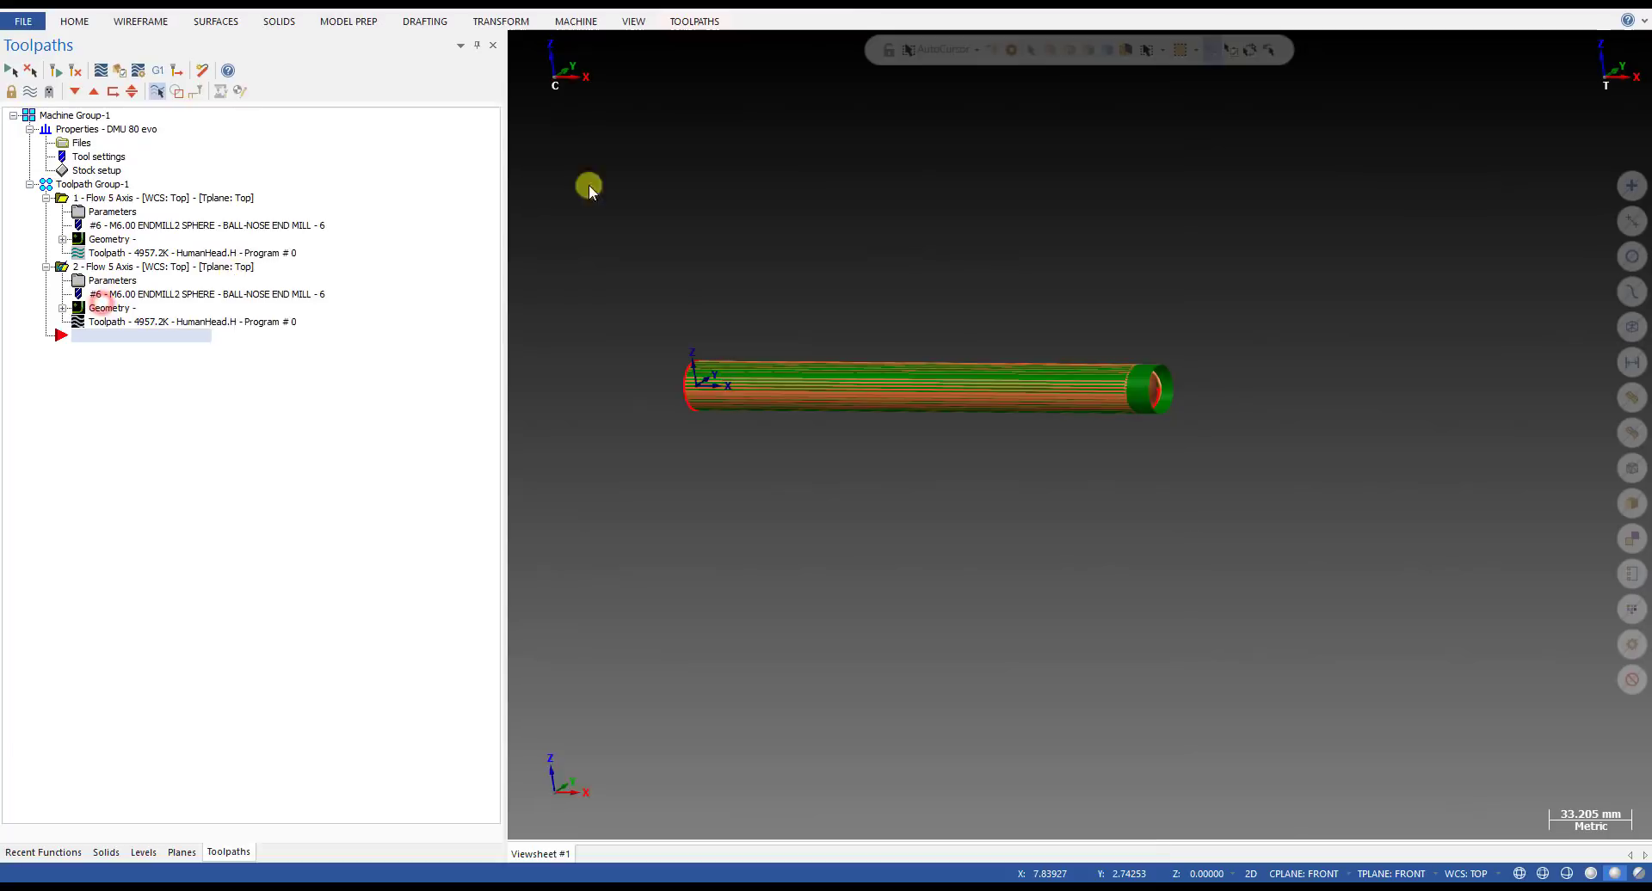
click(516, 162)
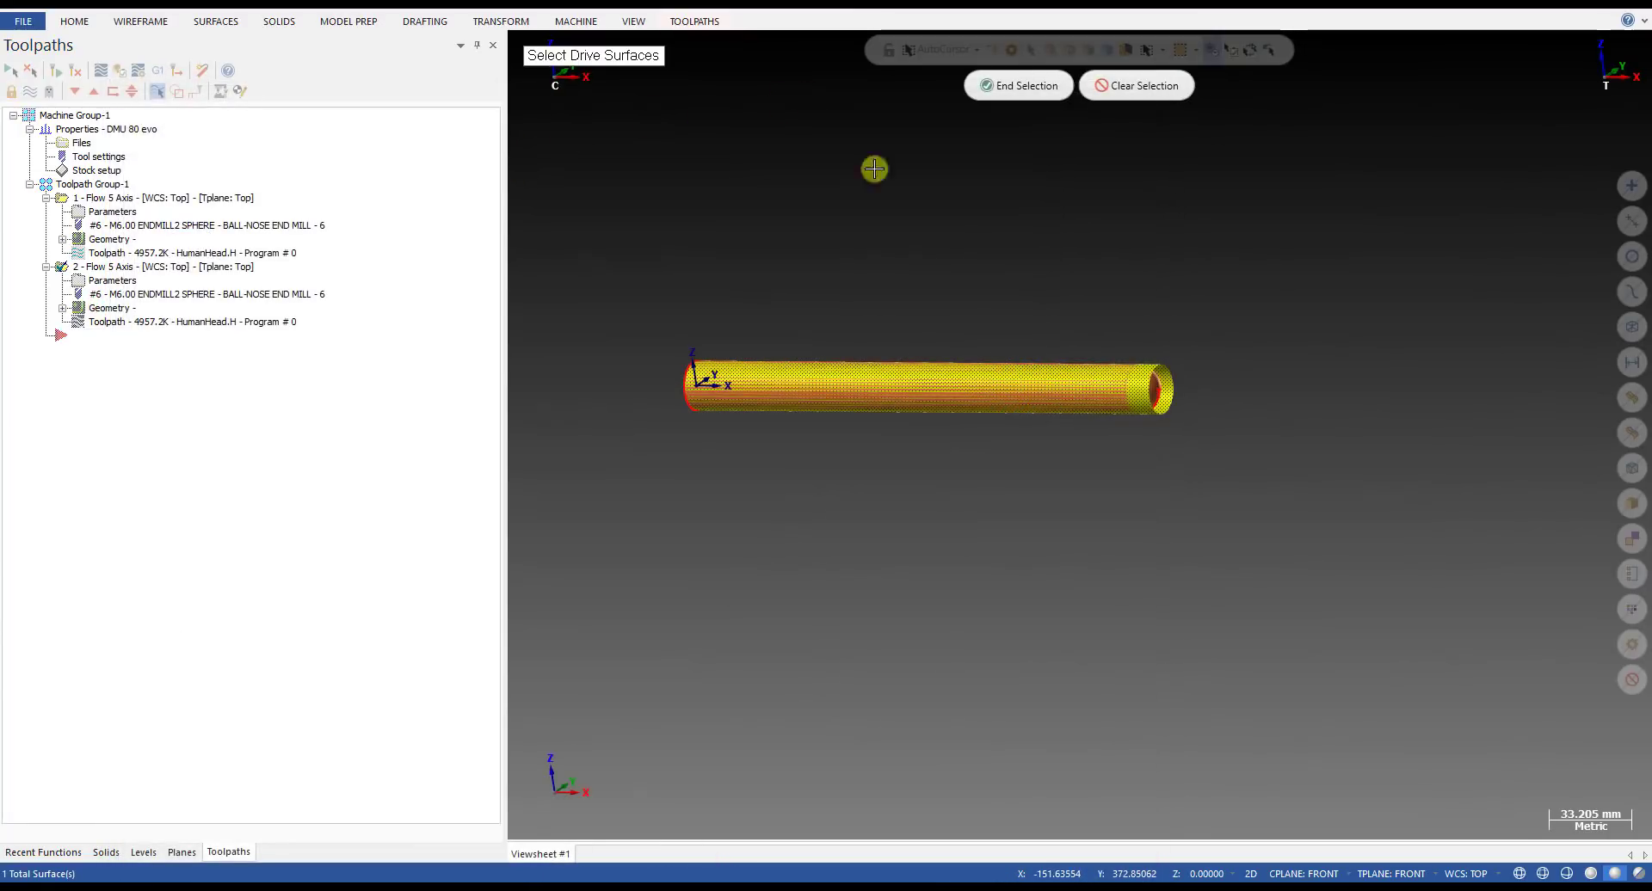
scroll(1242, 408, up, 4)
click(1104, 339)
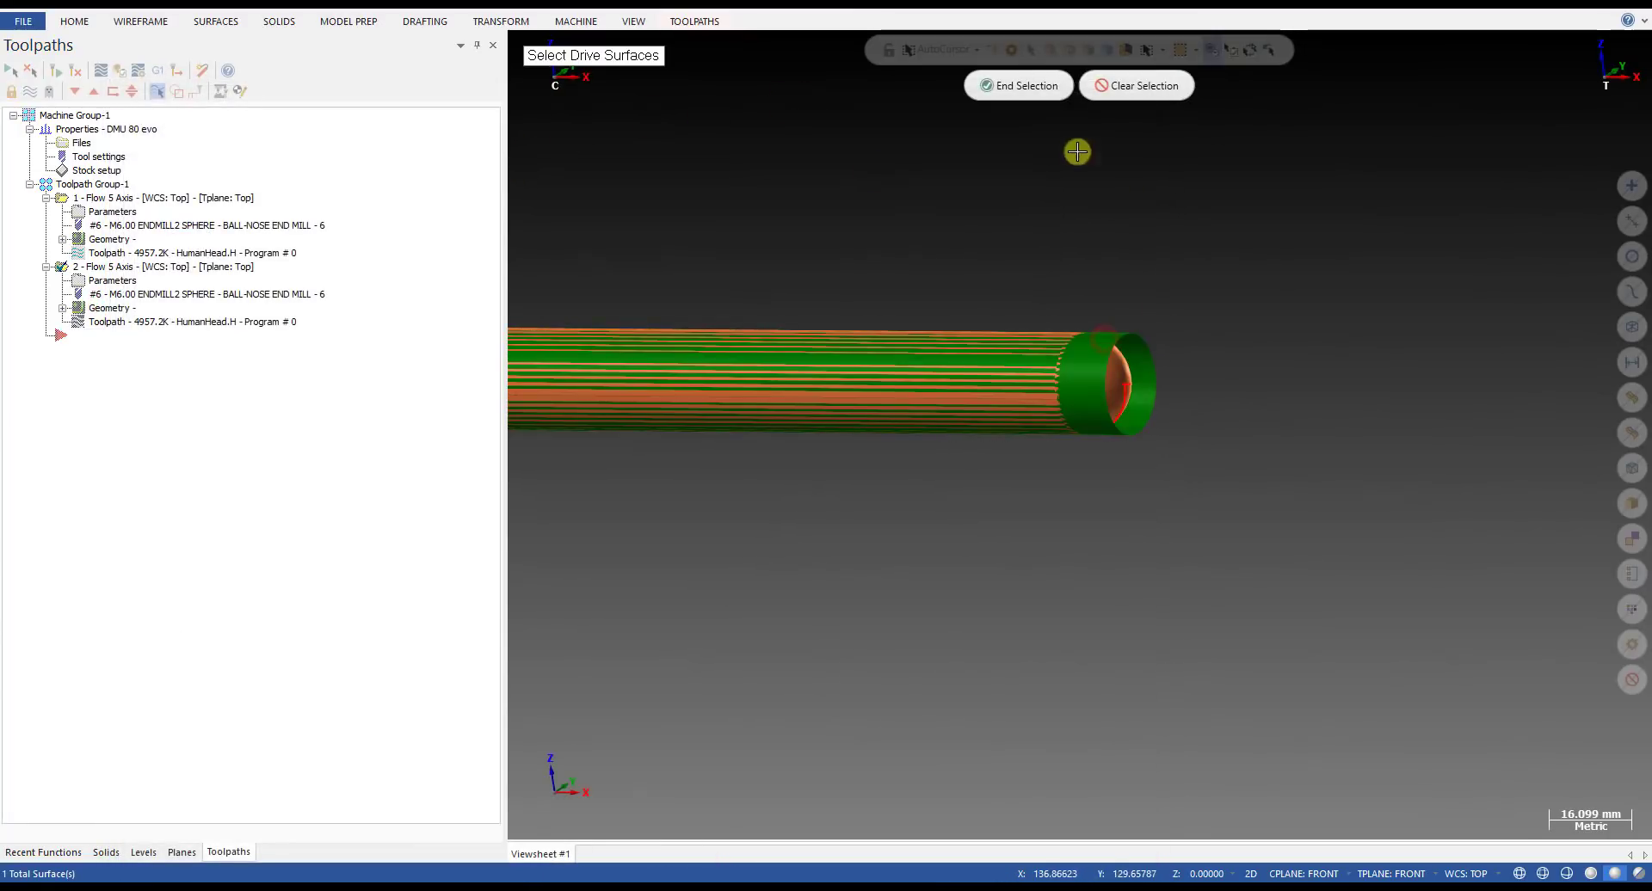
click(1034, 89)
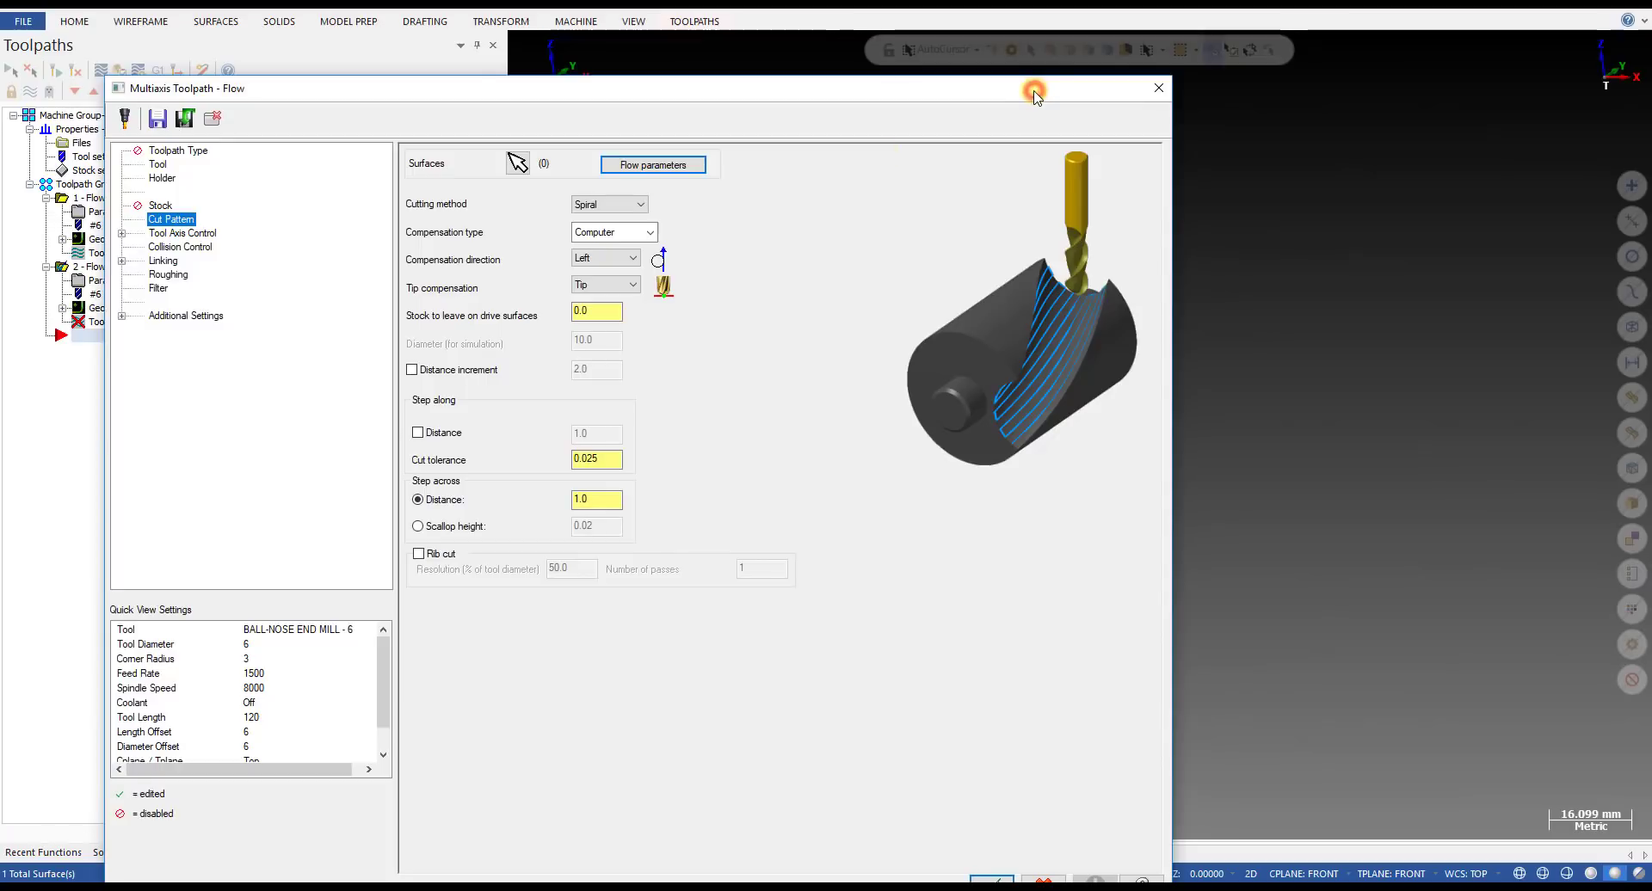
click(992, 878)
- Hide the DRIVE SURFACES level and return to the list of toolpath operations
click(142, 852)
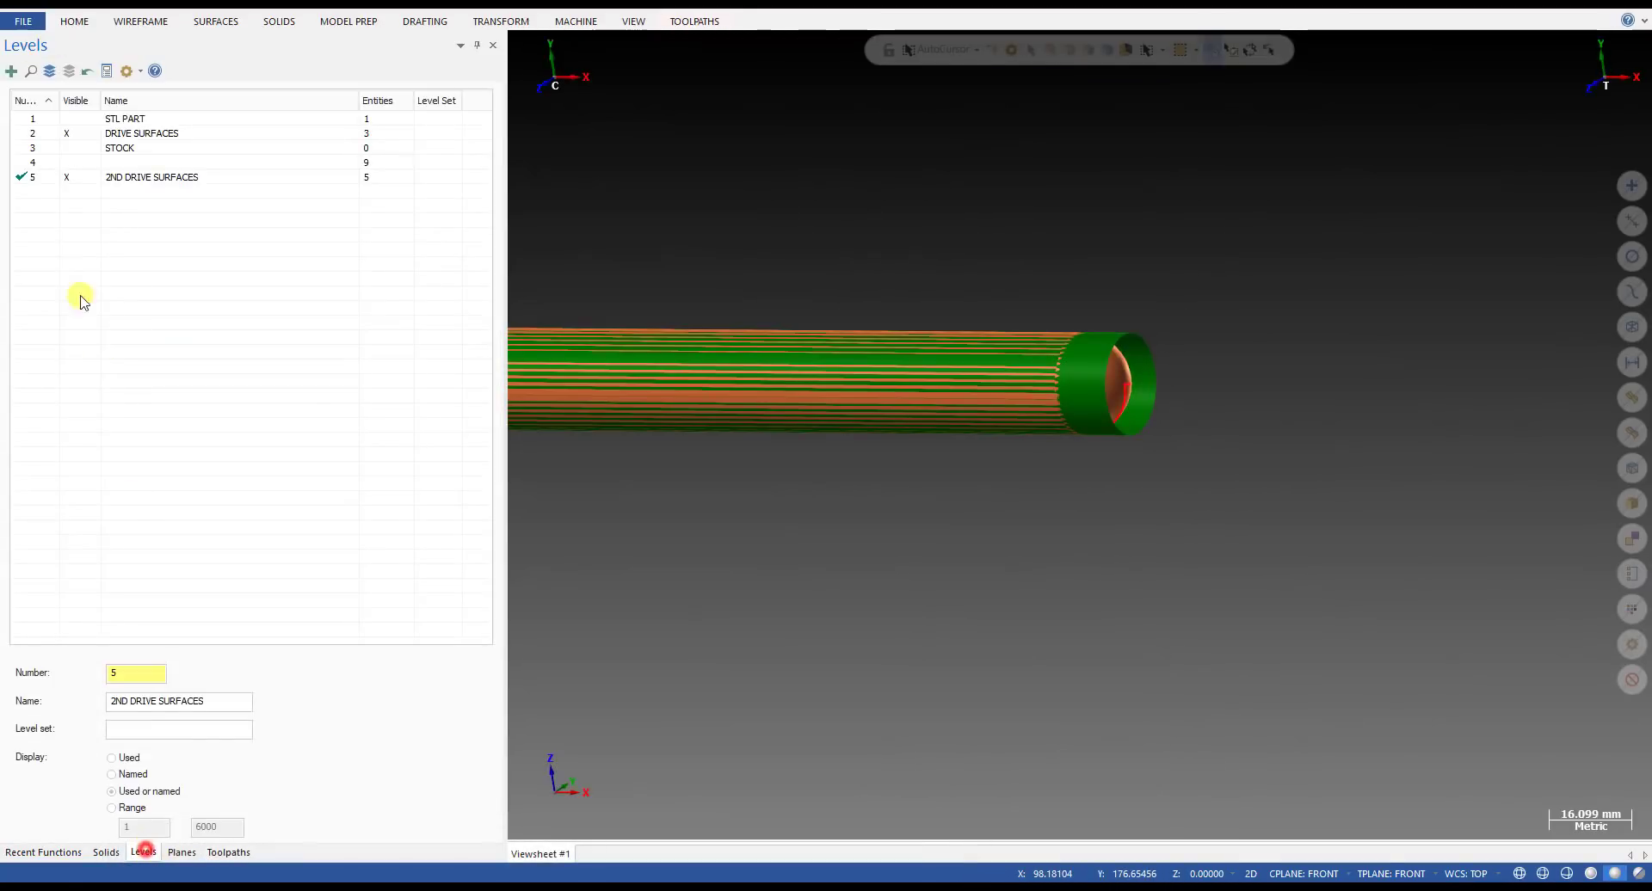
click(68, 133)
click(210, 852)
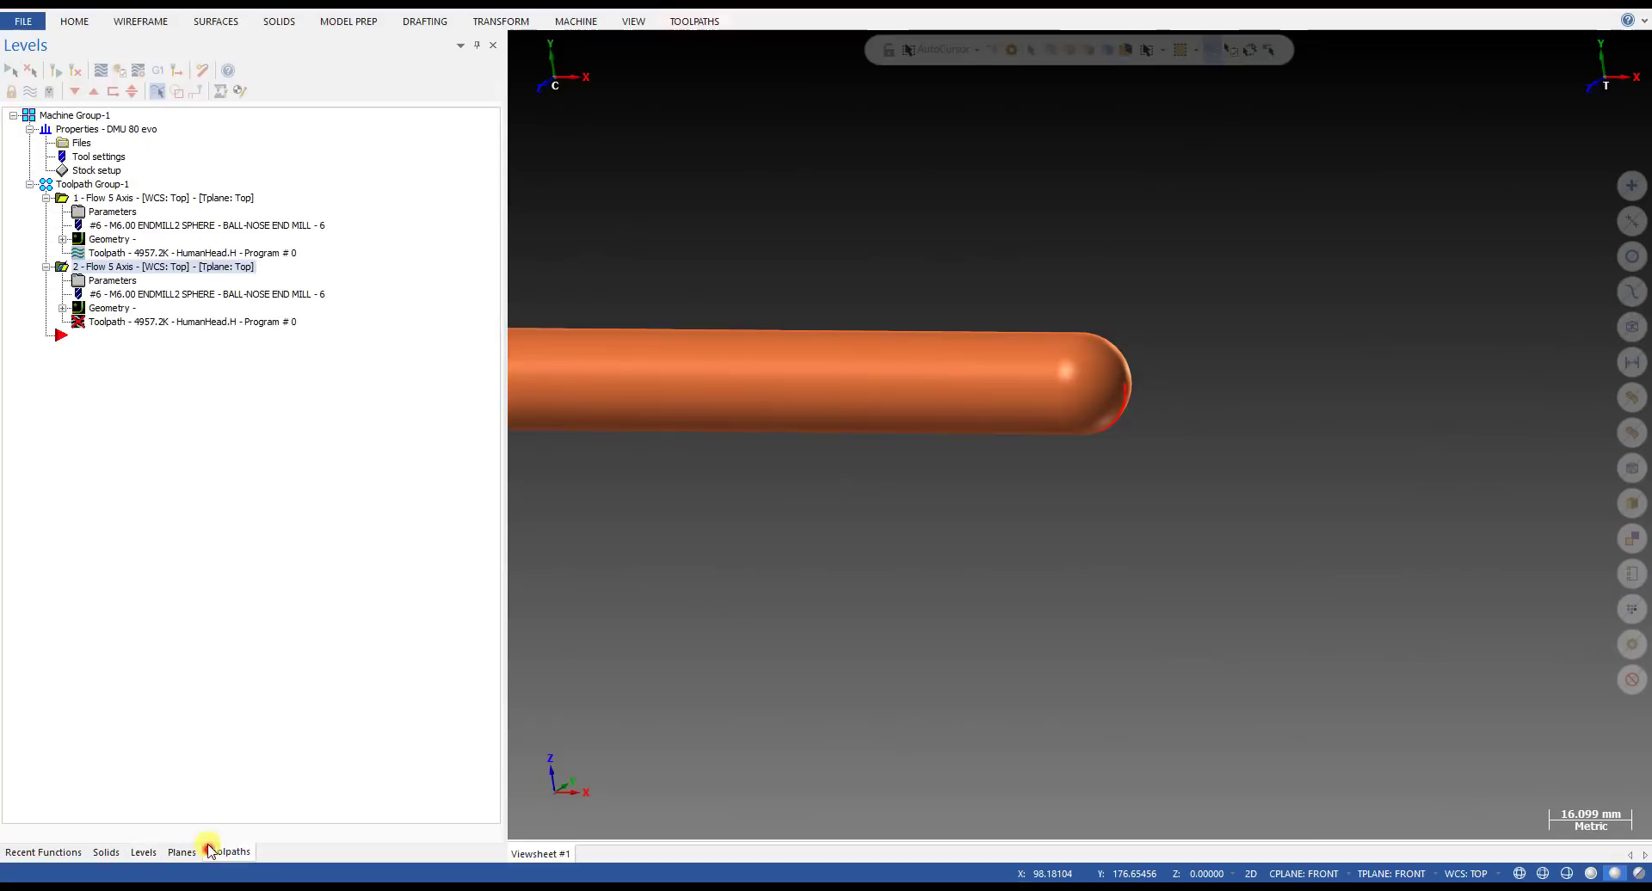
- Select the revolved cylinder and its rounded end as the drive surfaces of the second Flow 5 Axis operation
click(103, 282)
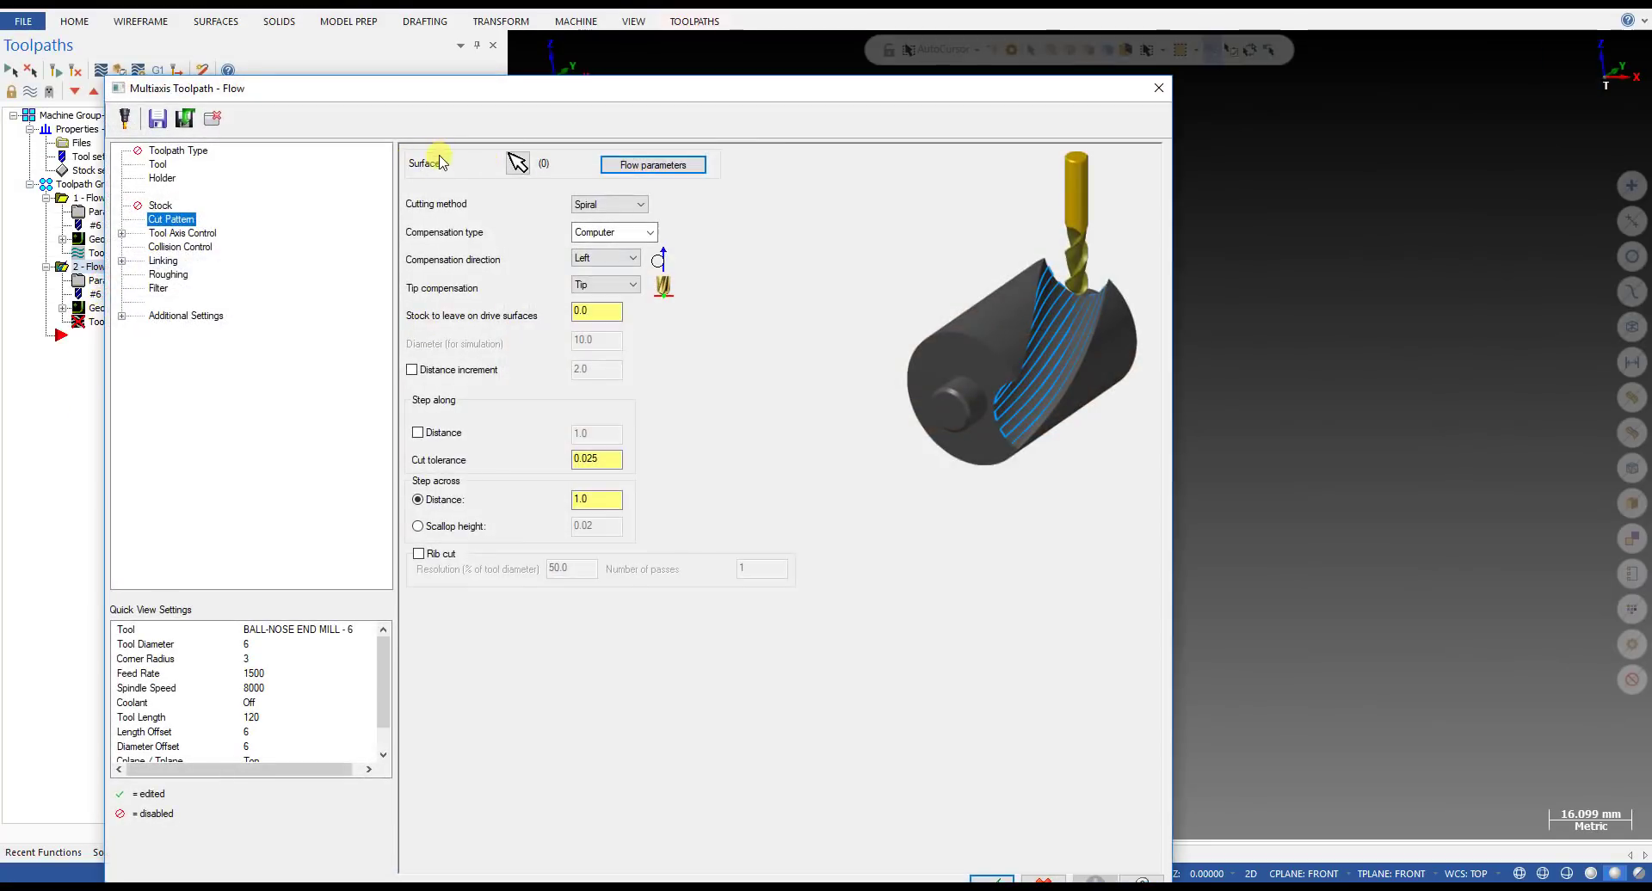
click(519, 163)
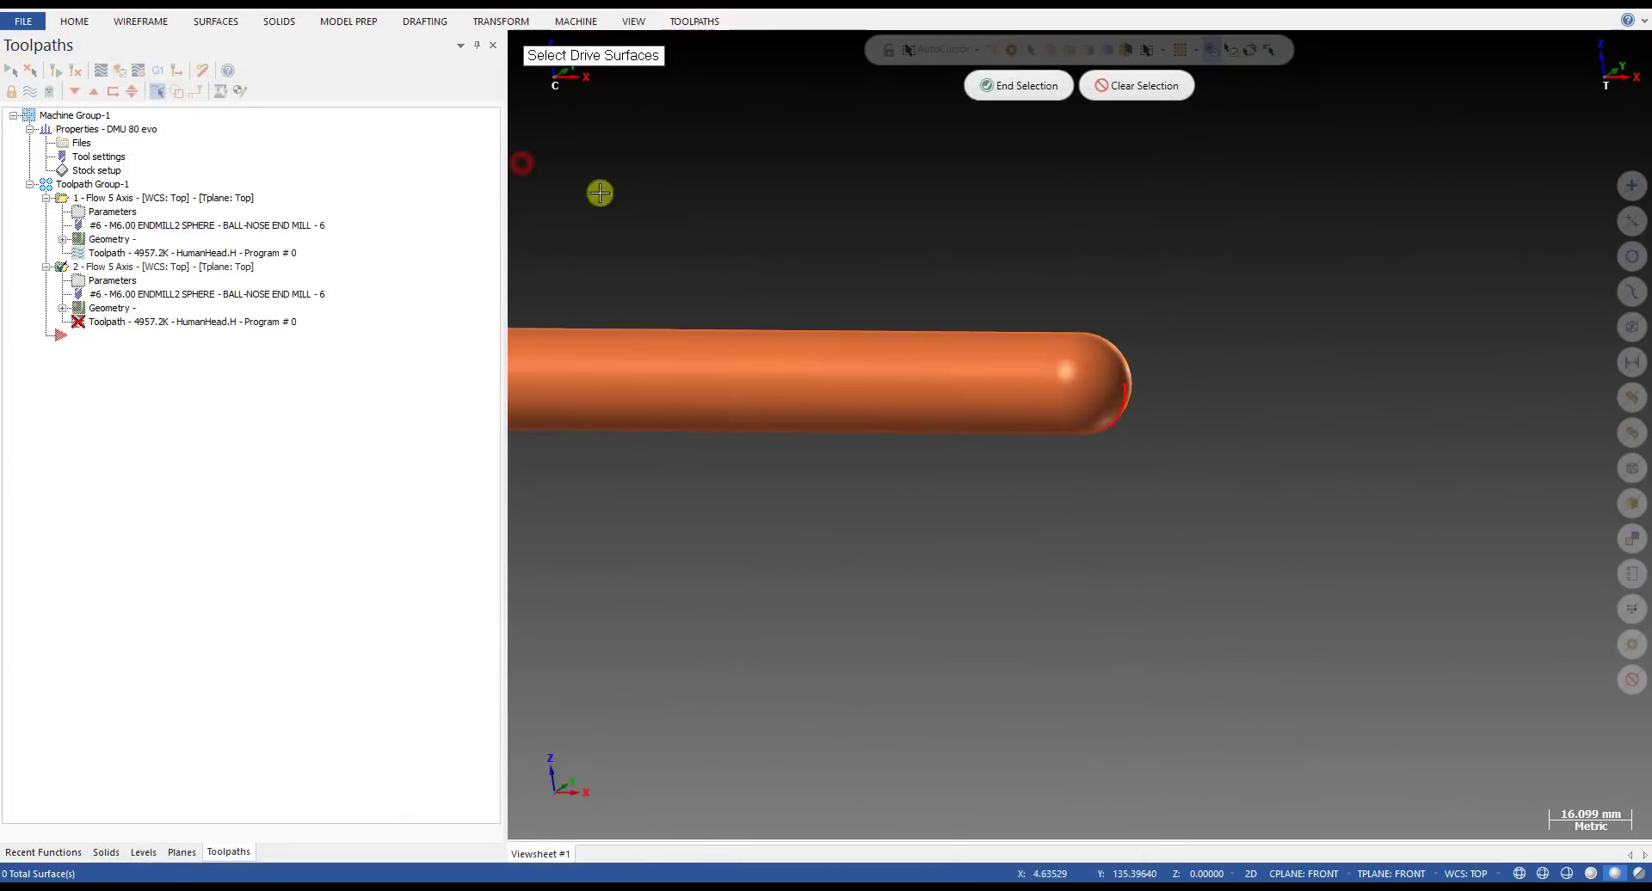
click(962, 347)
scroll(1041, 361, up, 1)
click(1073, 330)
scroll(1256, 368, down, 2)
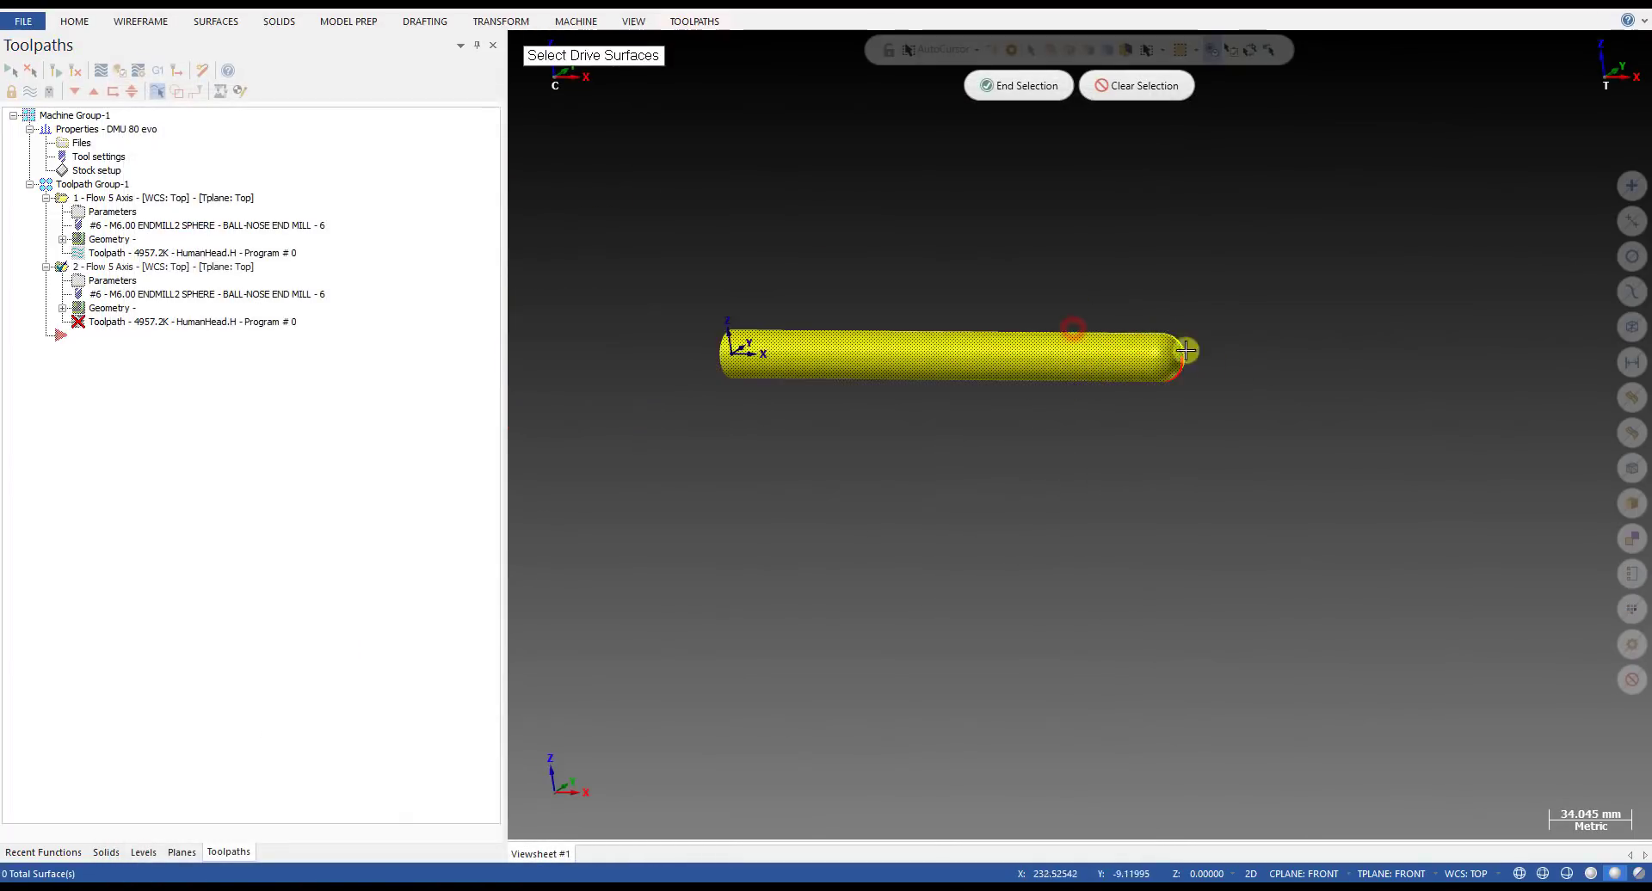
click(989, 85)
- Examine the previewed flowline passes along the cylinder and around its rounded end
scroll(1093, 379, up, 2)
middle_drag(1257, 334, 1192, 394)
scroll(1192, 395, up, 2)
scroll(1178, 395, up, 2)
scroll(1211, 366, down, 4)
middle_drag(981, 341, 1205, 310)
scroll(1205, 339, up, 3)
scroll(1282, 483, up, 3)
scroll(1281, 482, up, 1)
mouse_move(1241, 453)
middle_down()
mouse_move(1218, 440)
mouse_move(1232, 443)
middle_up()
scroll(1221, 439, down, 2)
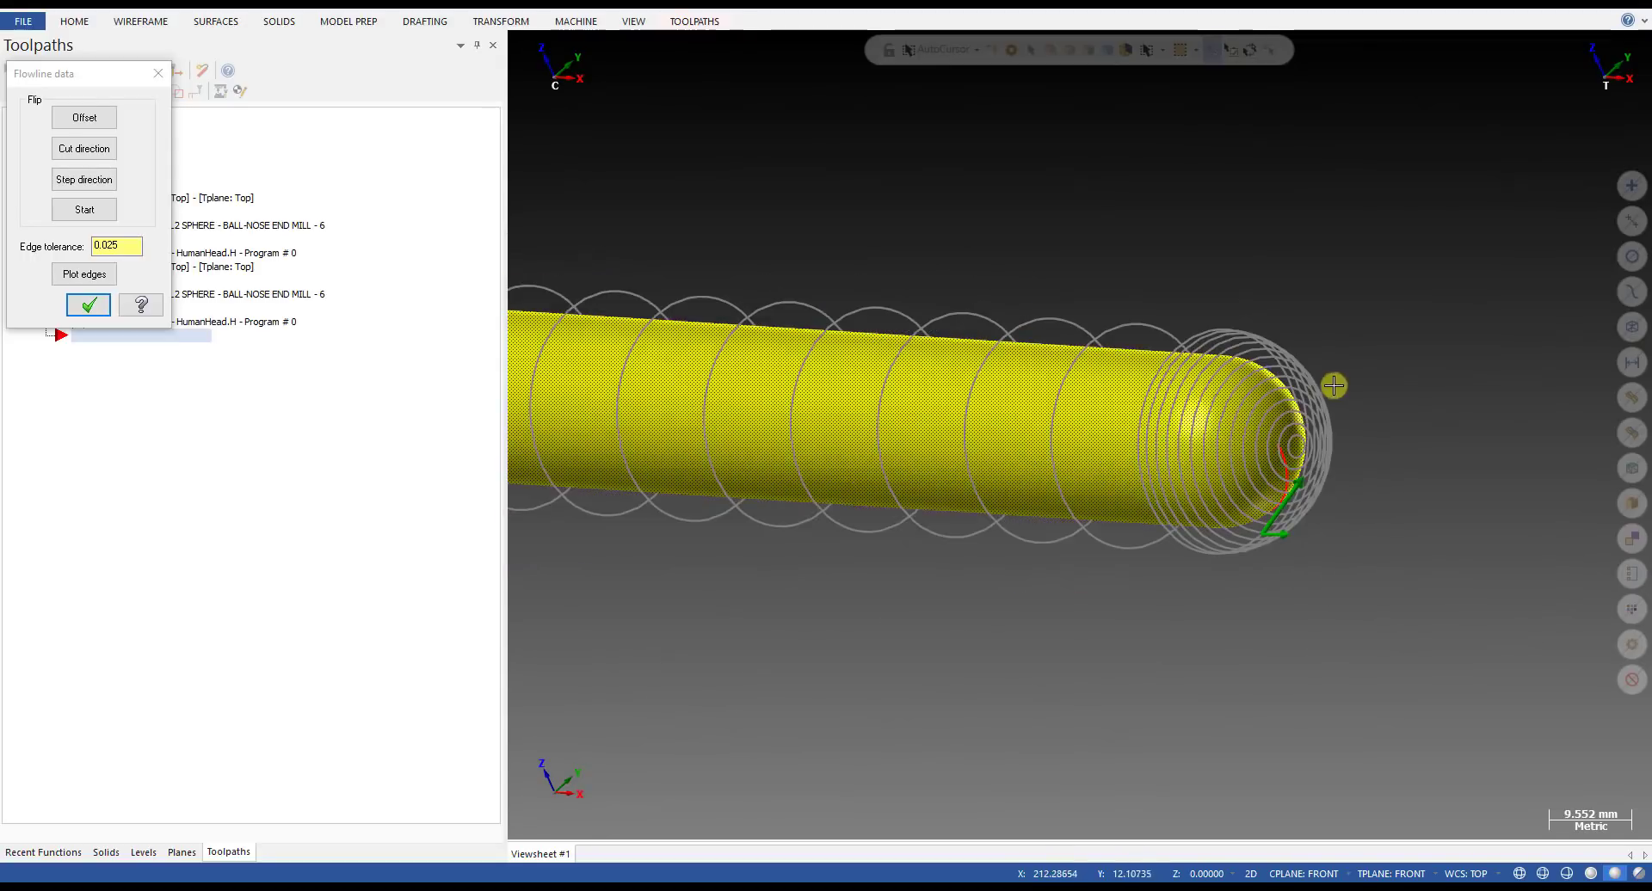
middle_drag(1334, 379, 1300, 422)
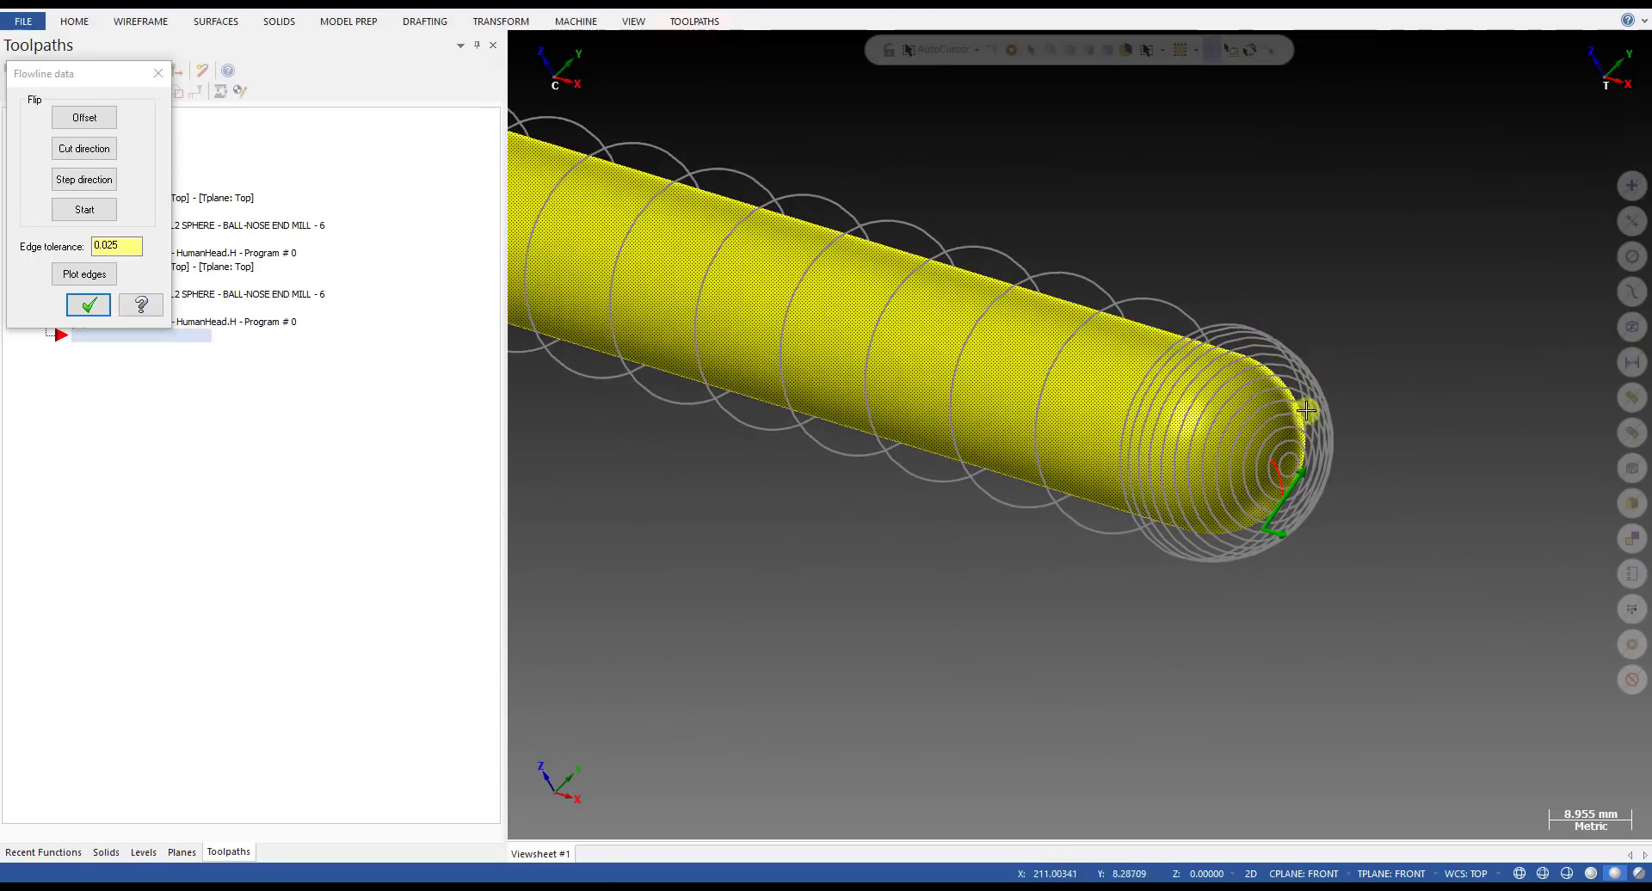
scroll(1295, 445, up, 1)
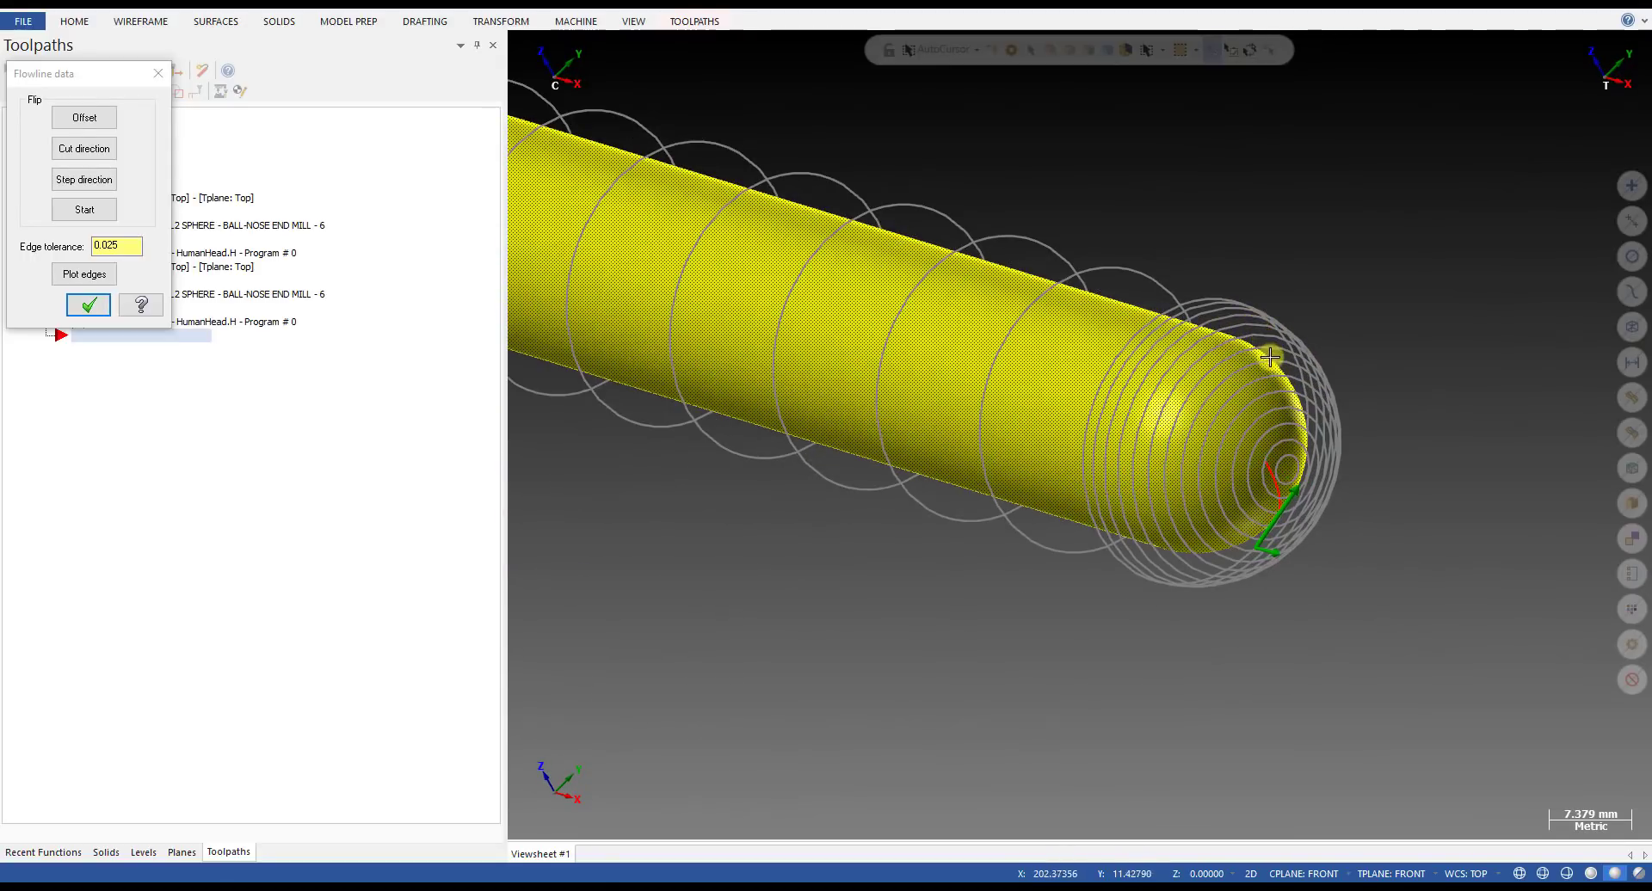
- Accept the flowline data and operation parameters, and regenerate the second Flow 5 Axis toolpath
click(88, 305)
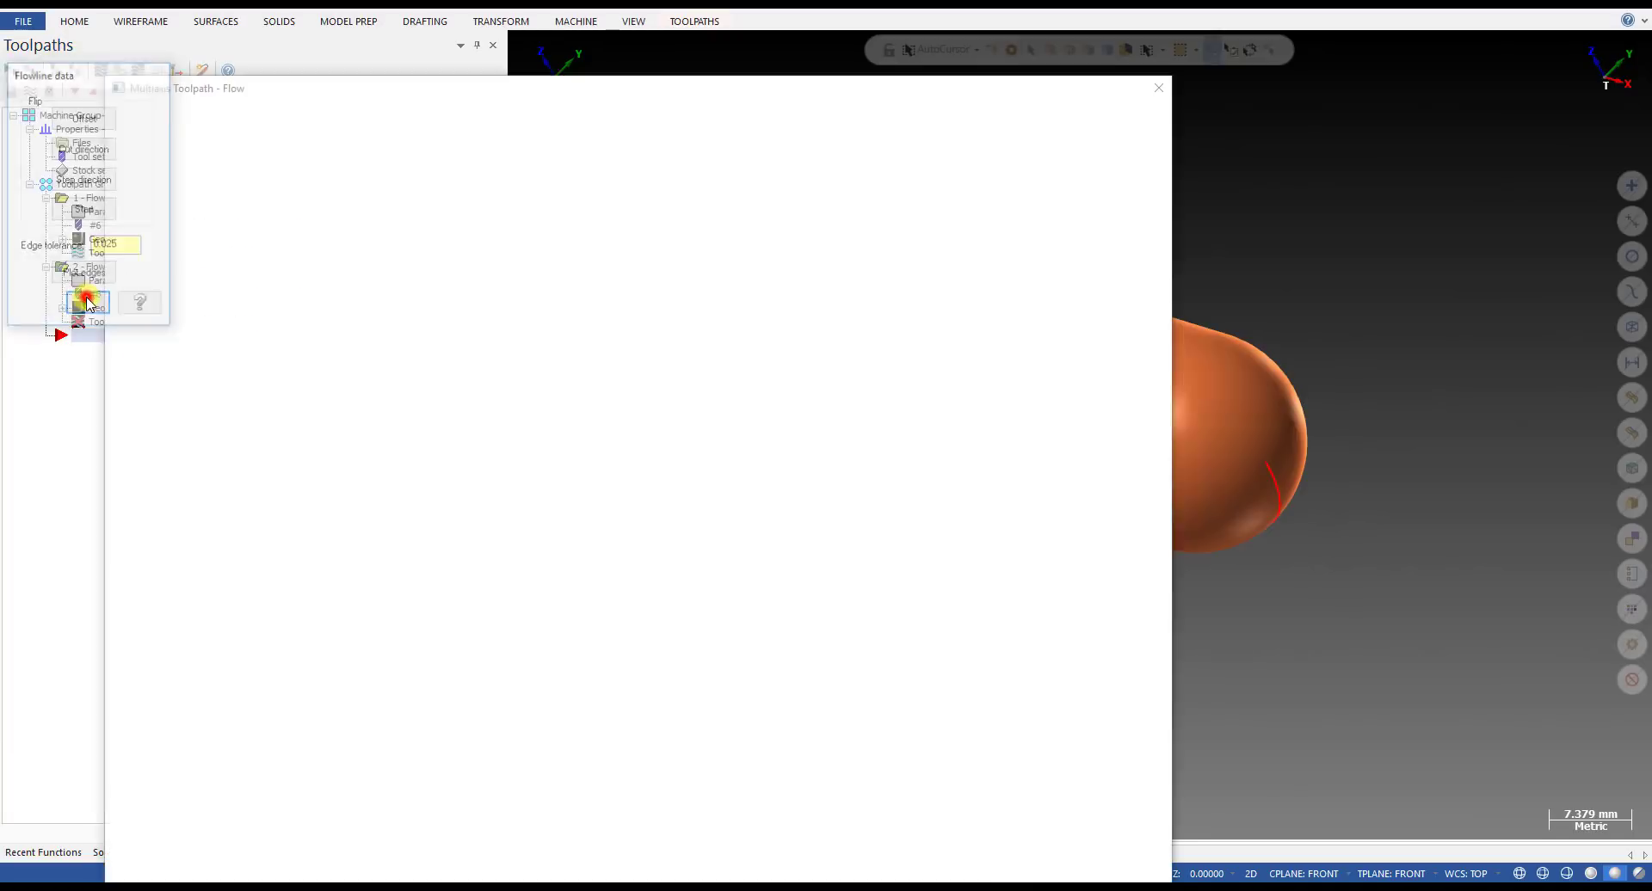
click(991, 878)
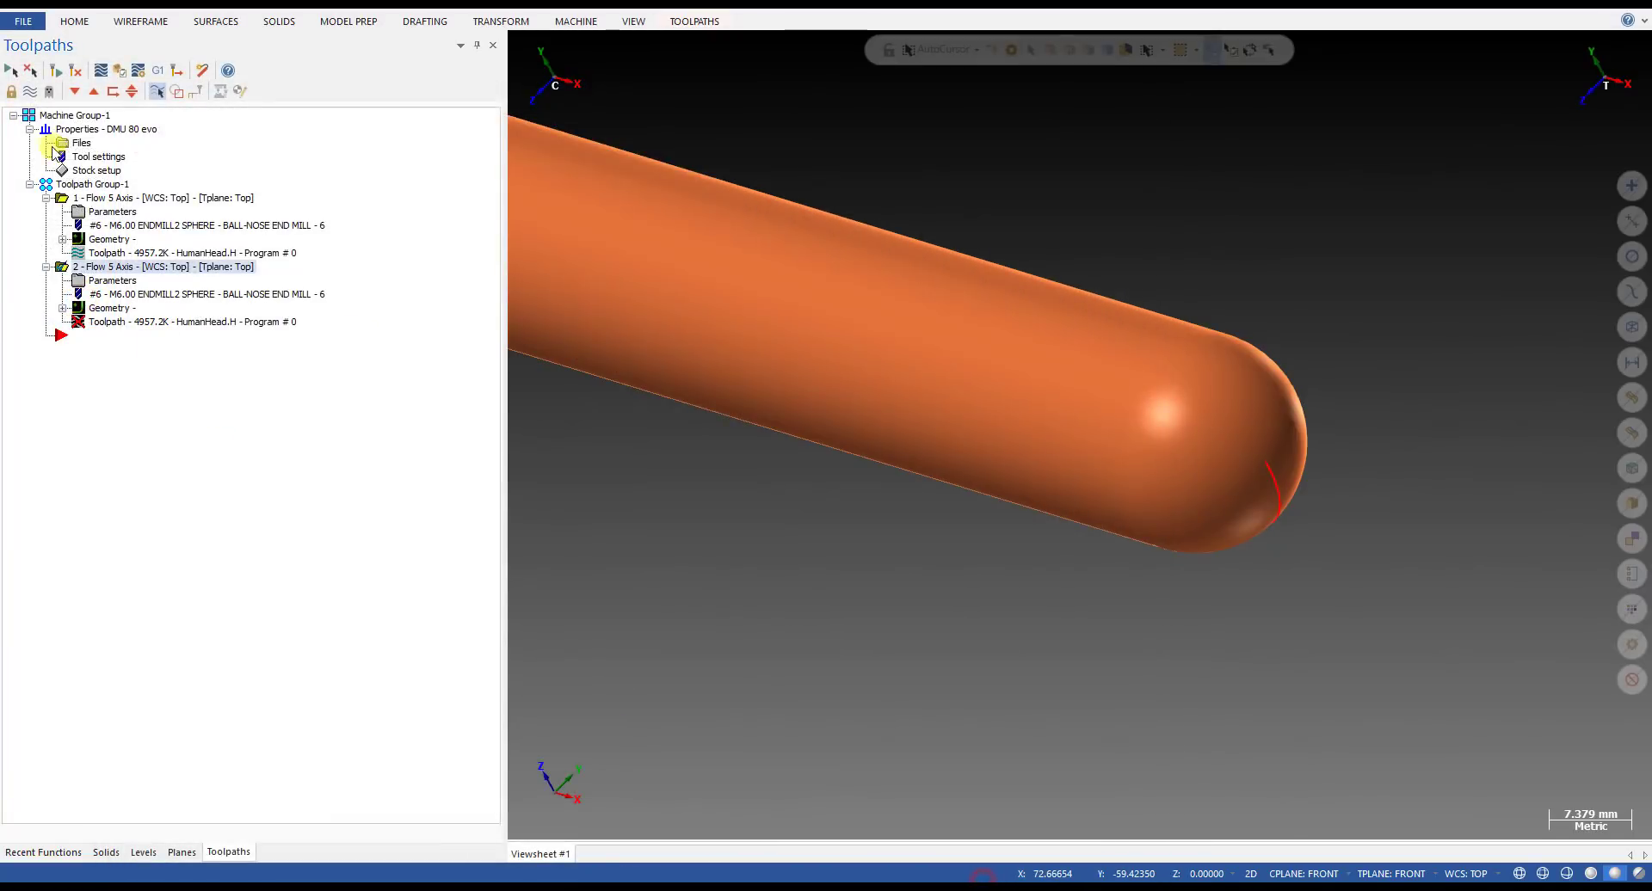
click(57, 74)
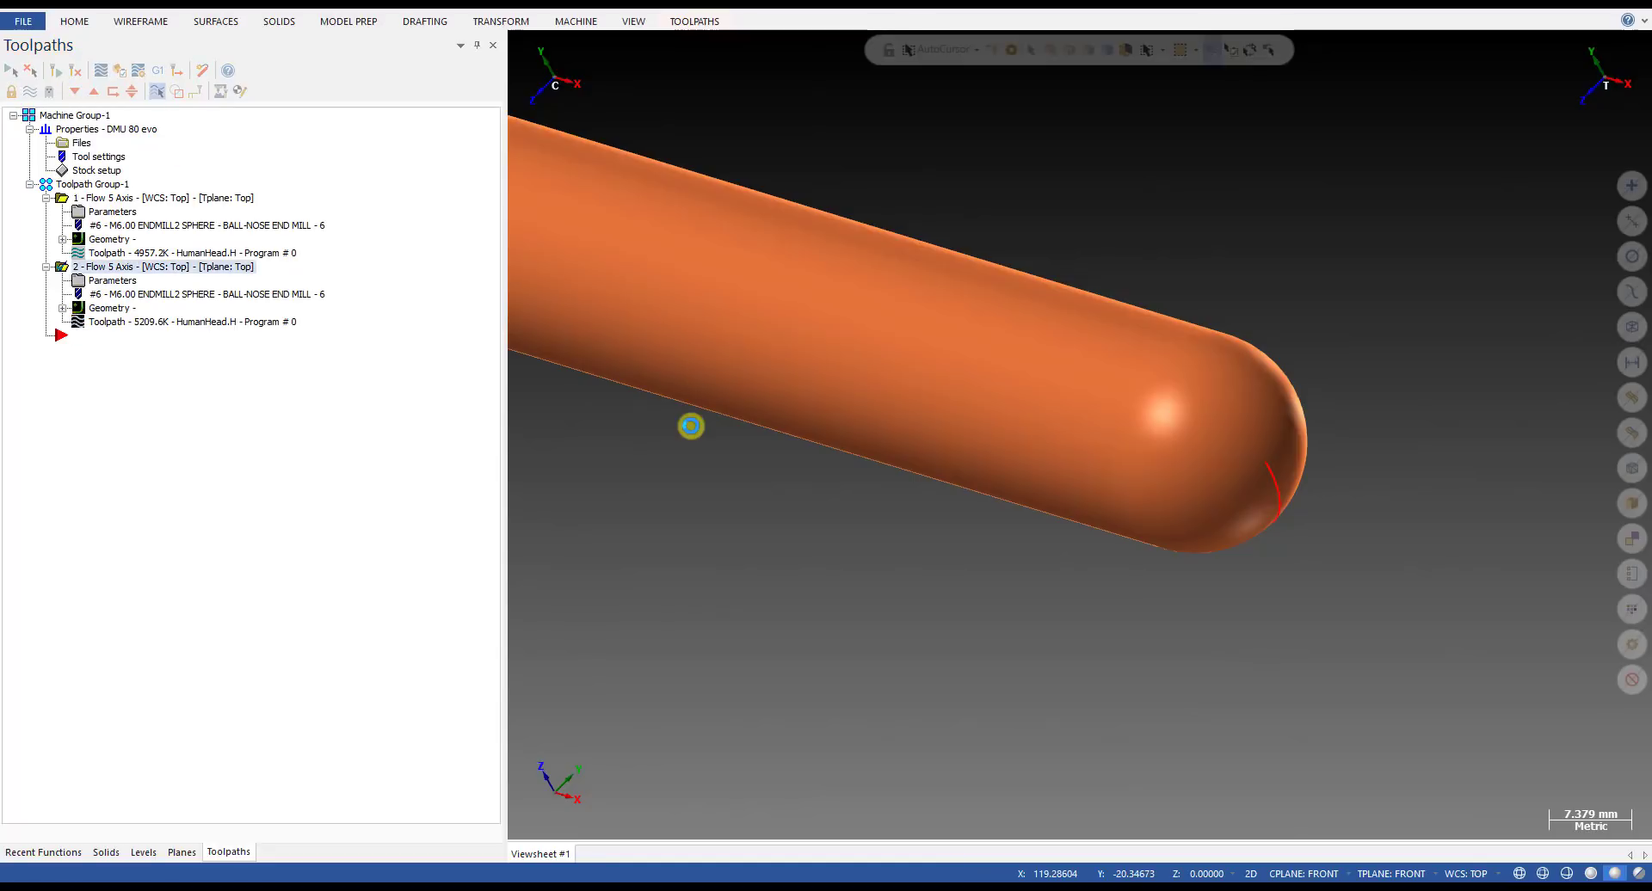
- Backplot the second Flow 5 Axis toolpath on its drive surfaces and inspect the passes around the rounded end
scroll(686, 394, down, 3)
click(177, 322)
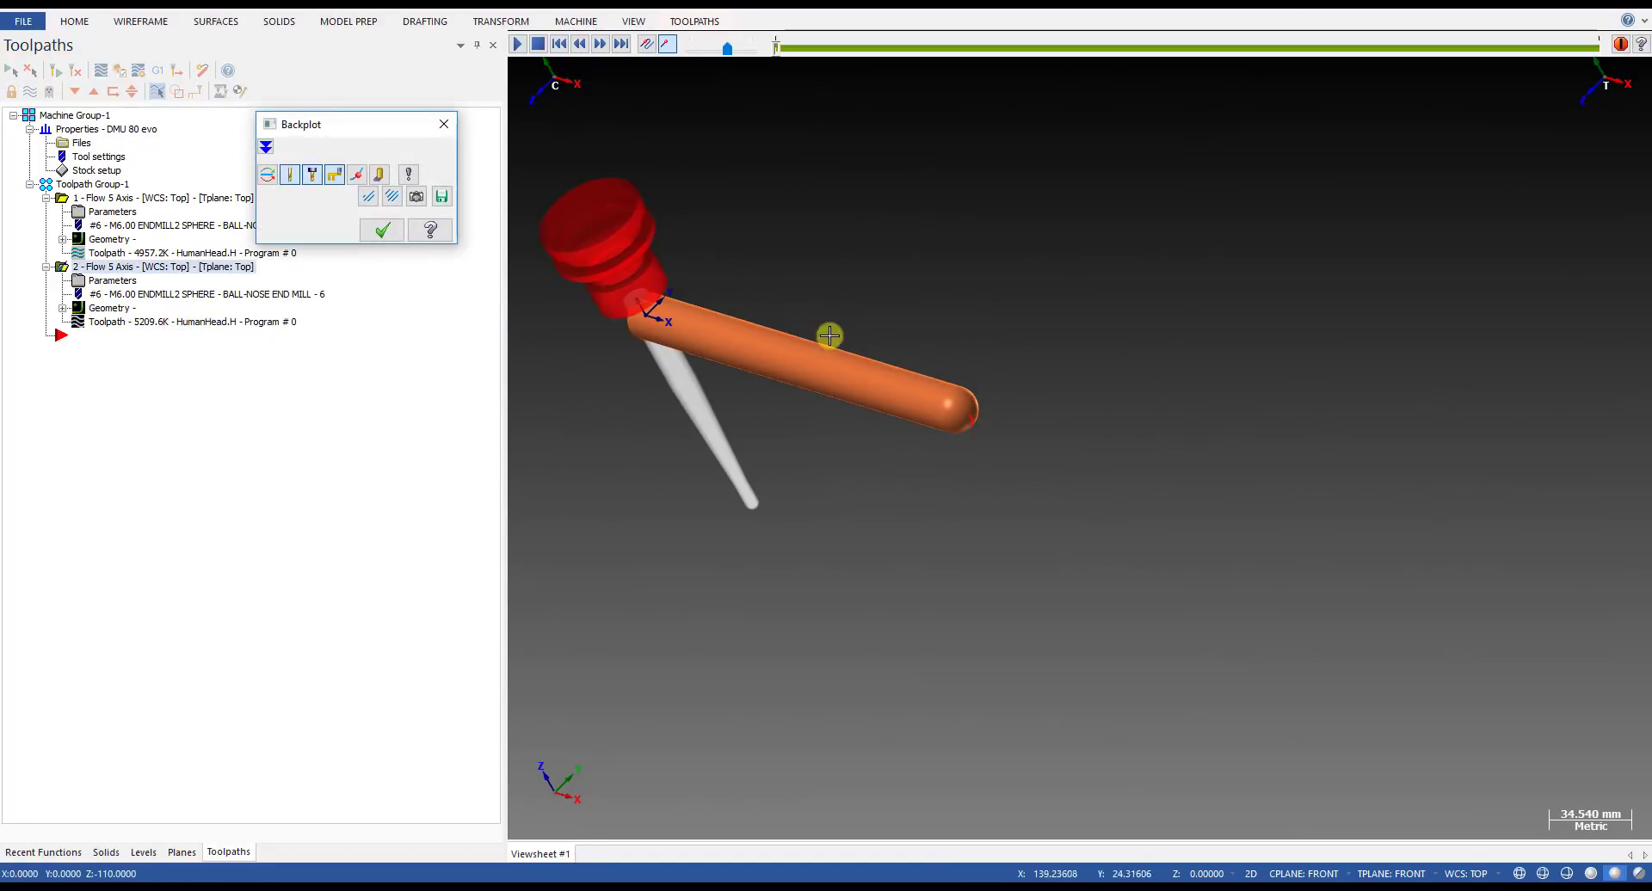
click(776, 49)
mouse_move(777, 49)
mouse_down()
mouse_move(988, 74)
mouse_move(1013, 114)
mouse_move(1580, 191)
mouse_up()
scroll(992, 369, up, 5)
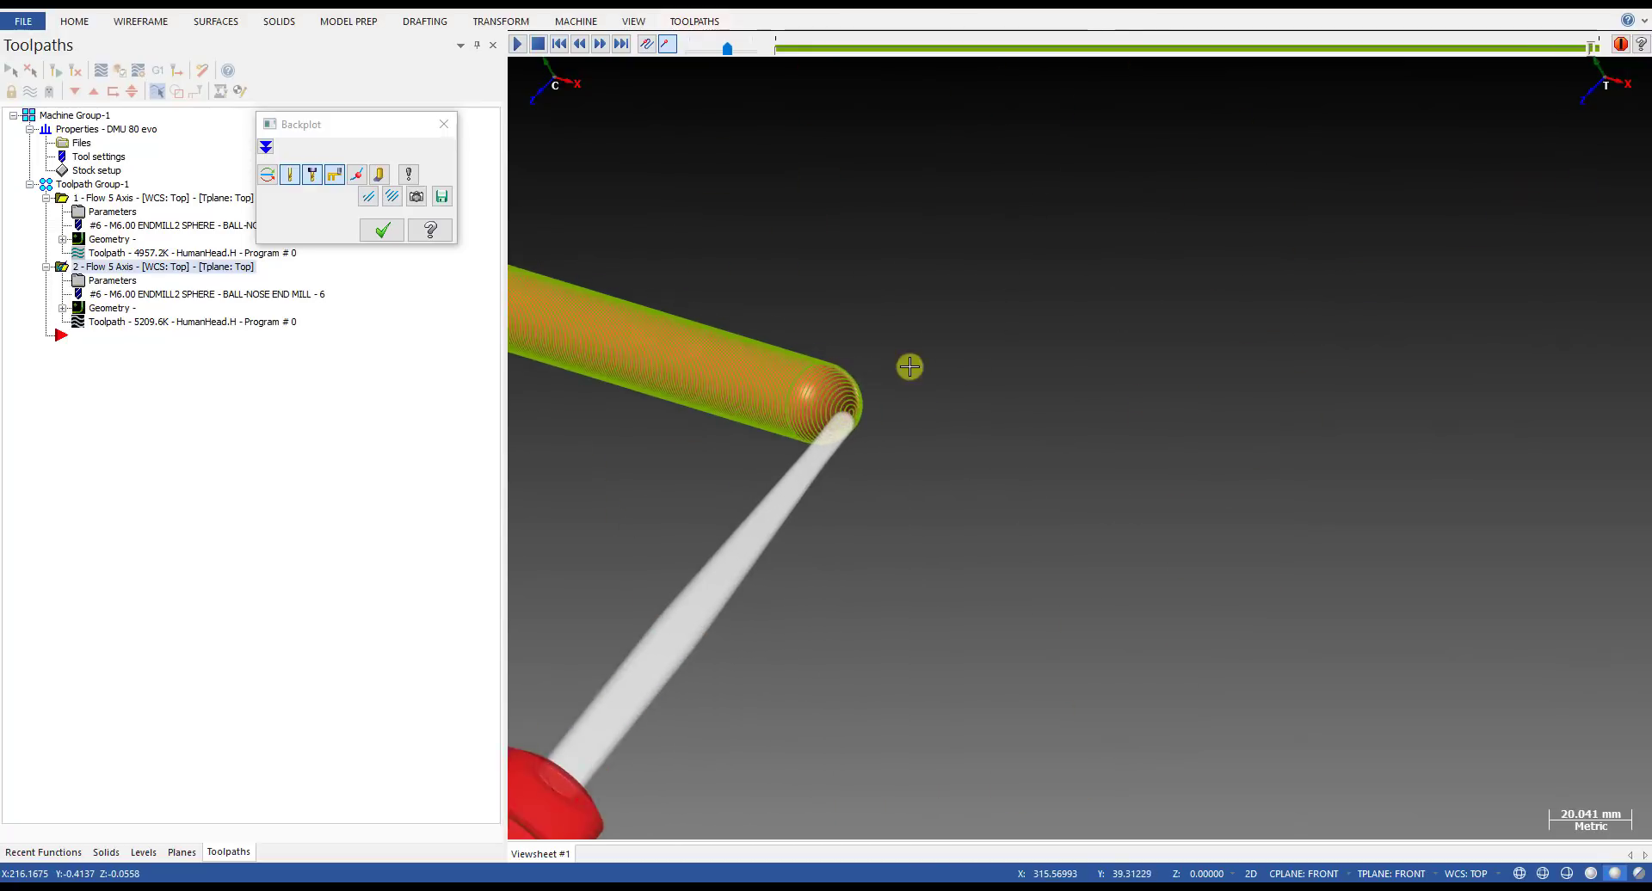
middle_drag(775, 395, 805, 469)
scroll(771, 350, up, 1)
middle_drag(868, 370, 918, 387)
scroll(1195, 362, down, 2)
scroll(907, 435, up, 3)
key(alt+1)
scroll(925, 357, down, 2)
scroll(1066, 405, up, 10)
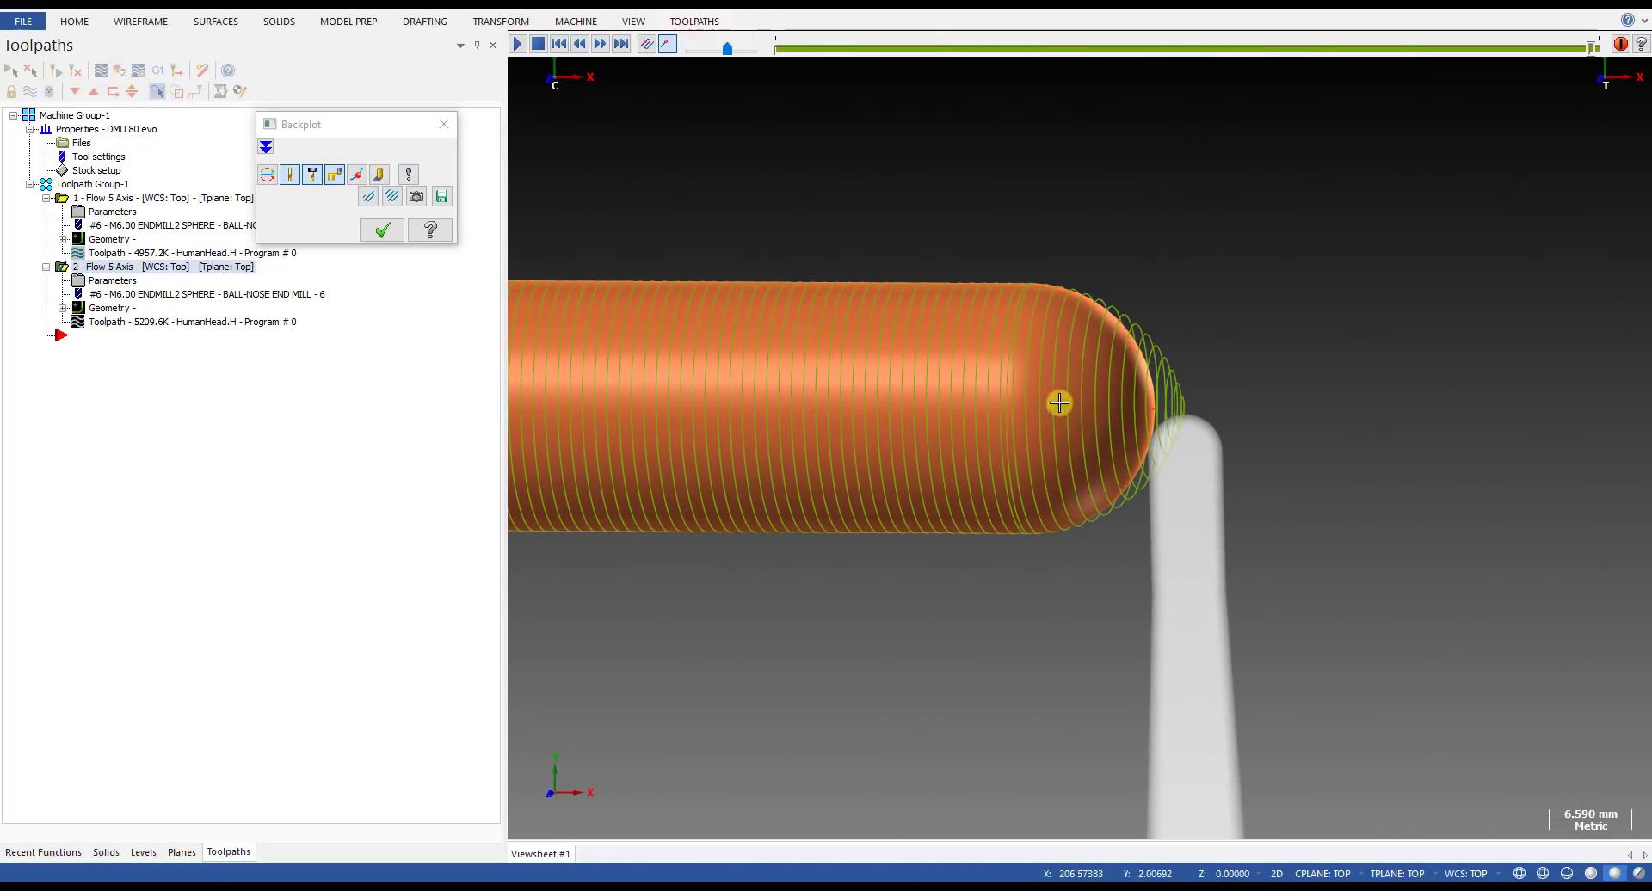
middle_drag(1052, 352, 1176, 255)
key(Escape)
scroll(918, 328, down, 5)
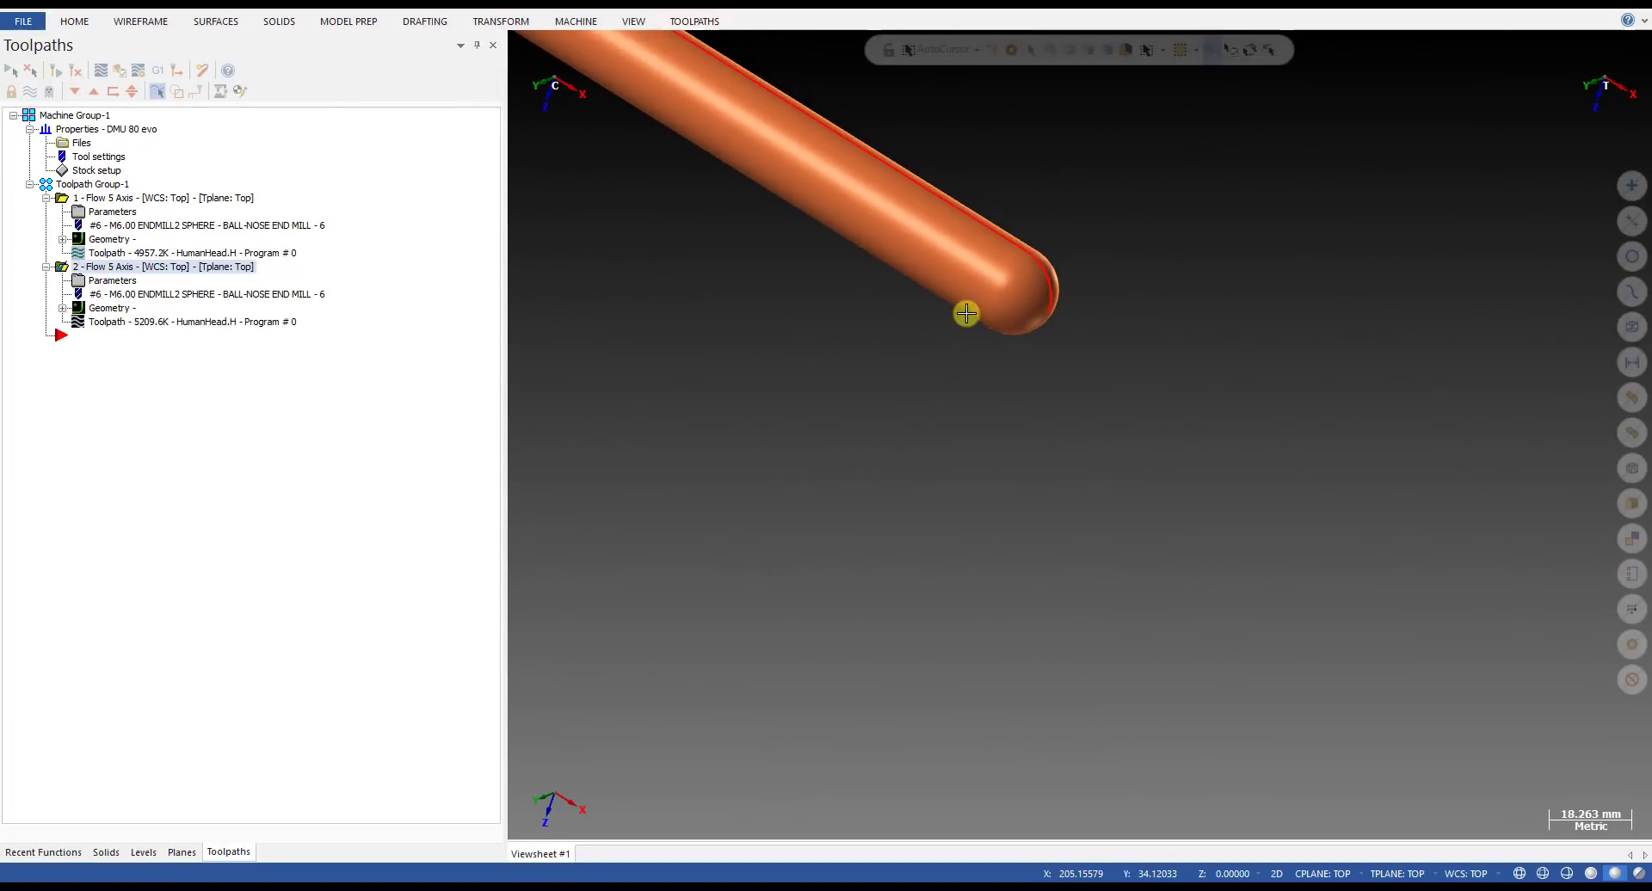
- Show the STL PART level together with the 2ND DRIVE SURFACES level and return to the list of toolpath operations
key(alt+1)
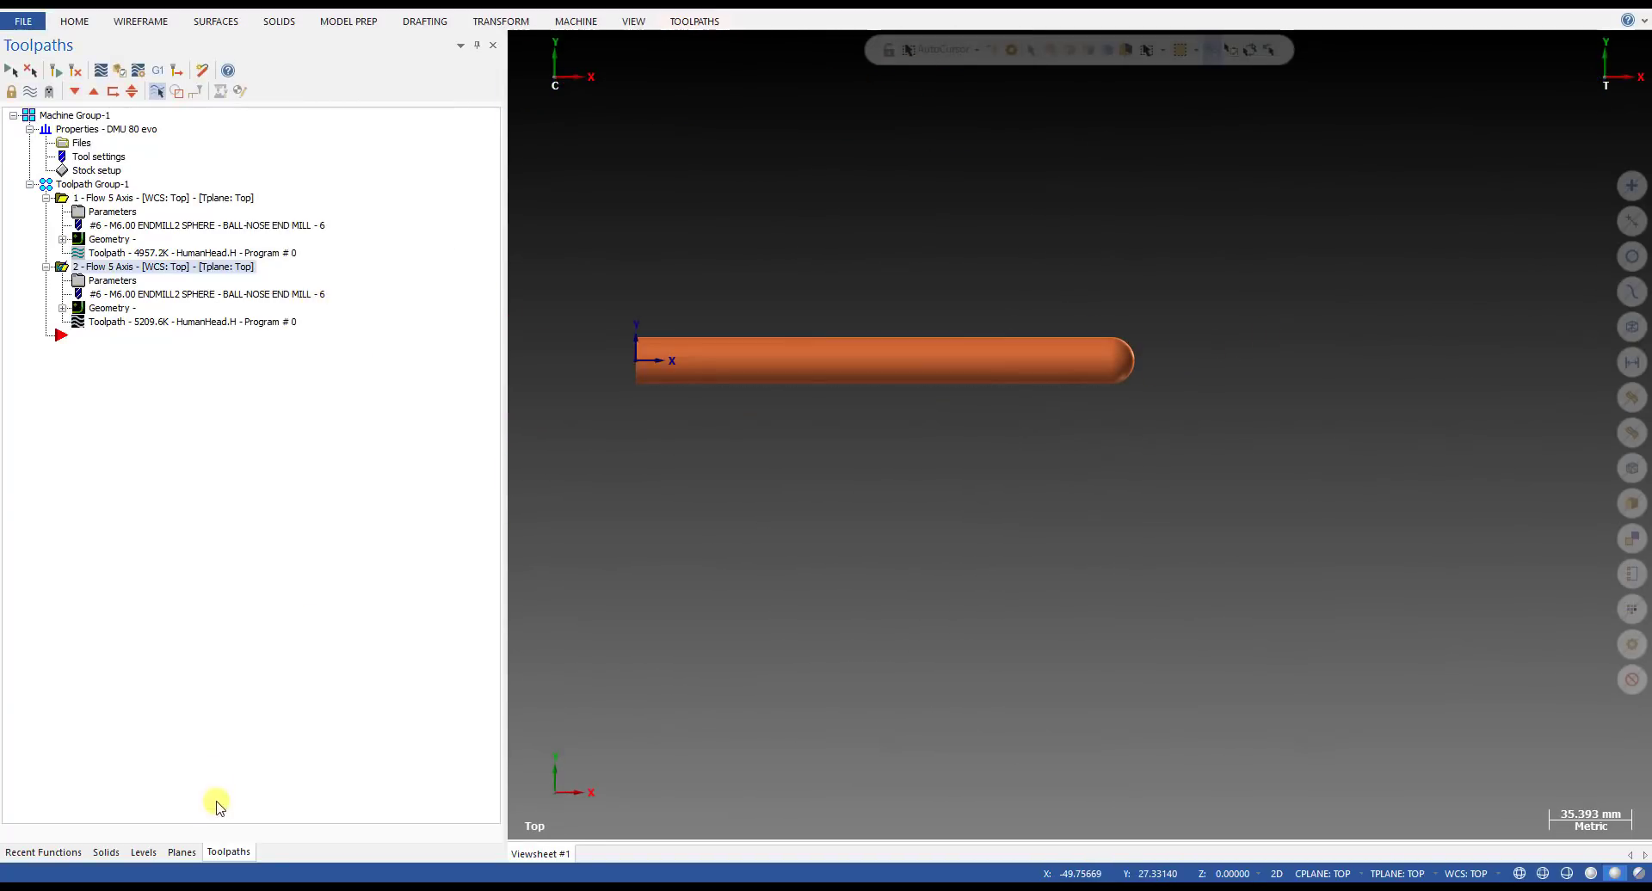
click(182, 852)
click(217, 852)
click(143, 851)
click(73, 122)
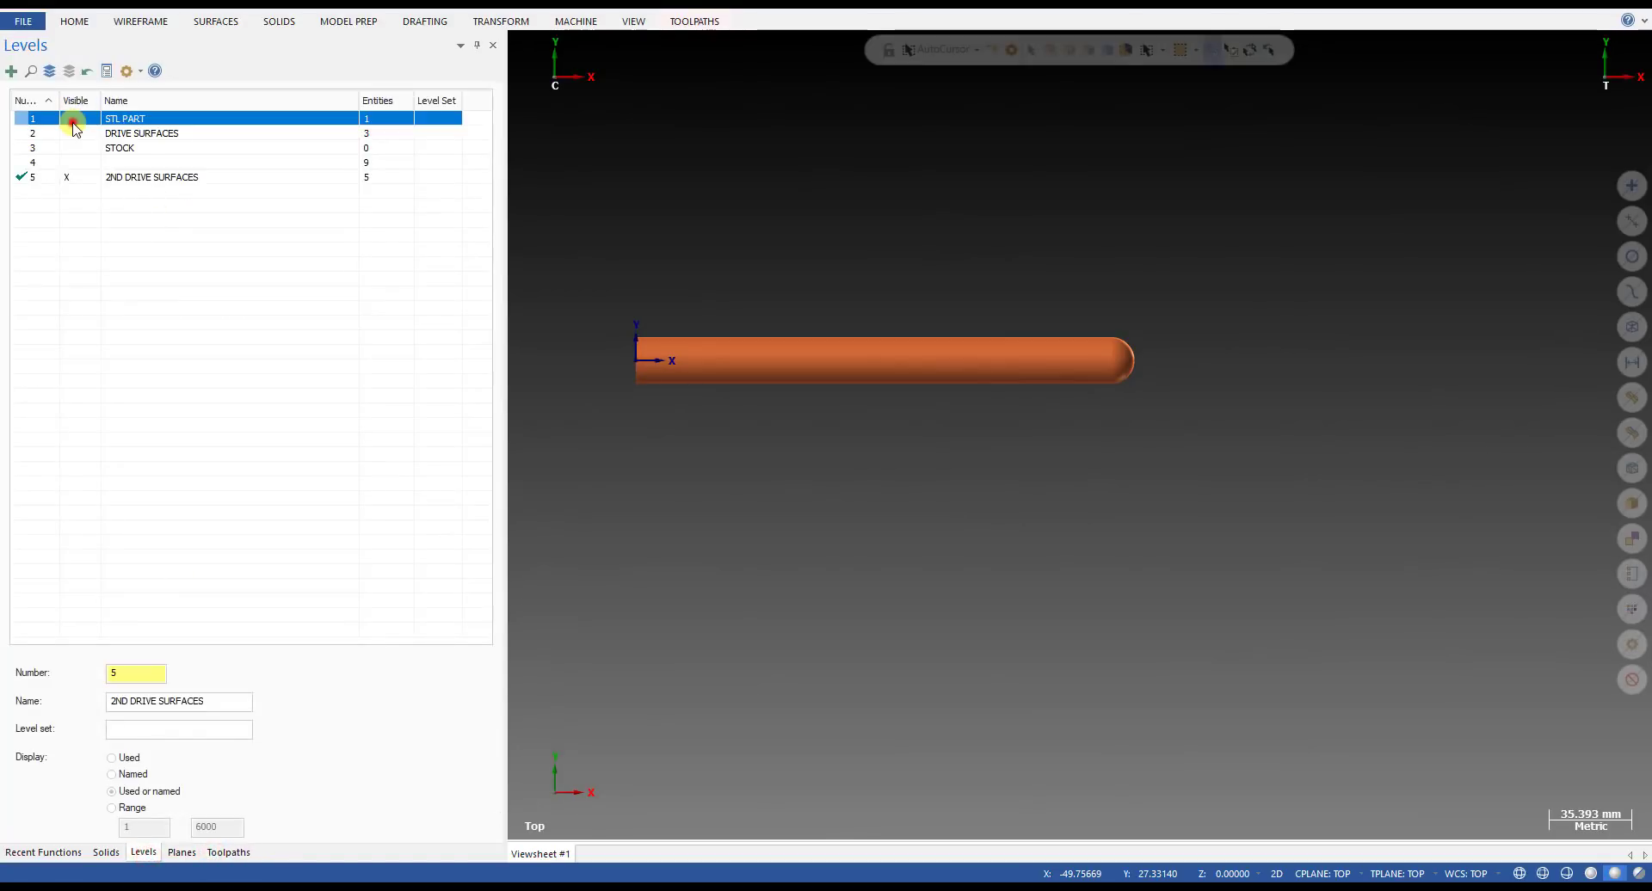
scroll(1004, 302, down, 3)
middle_drag(904, 339, 933, 377)
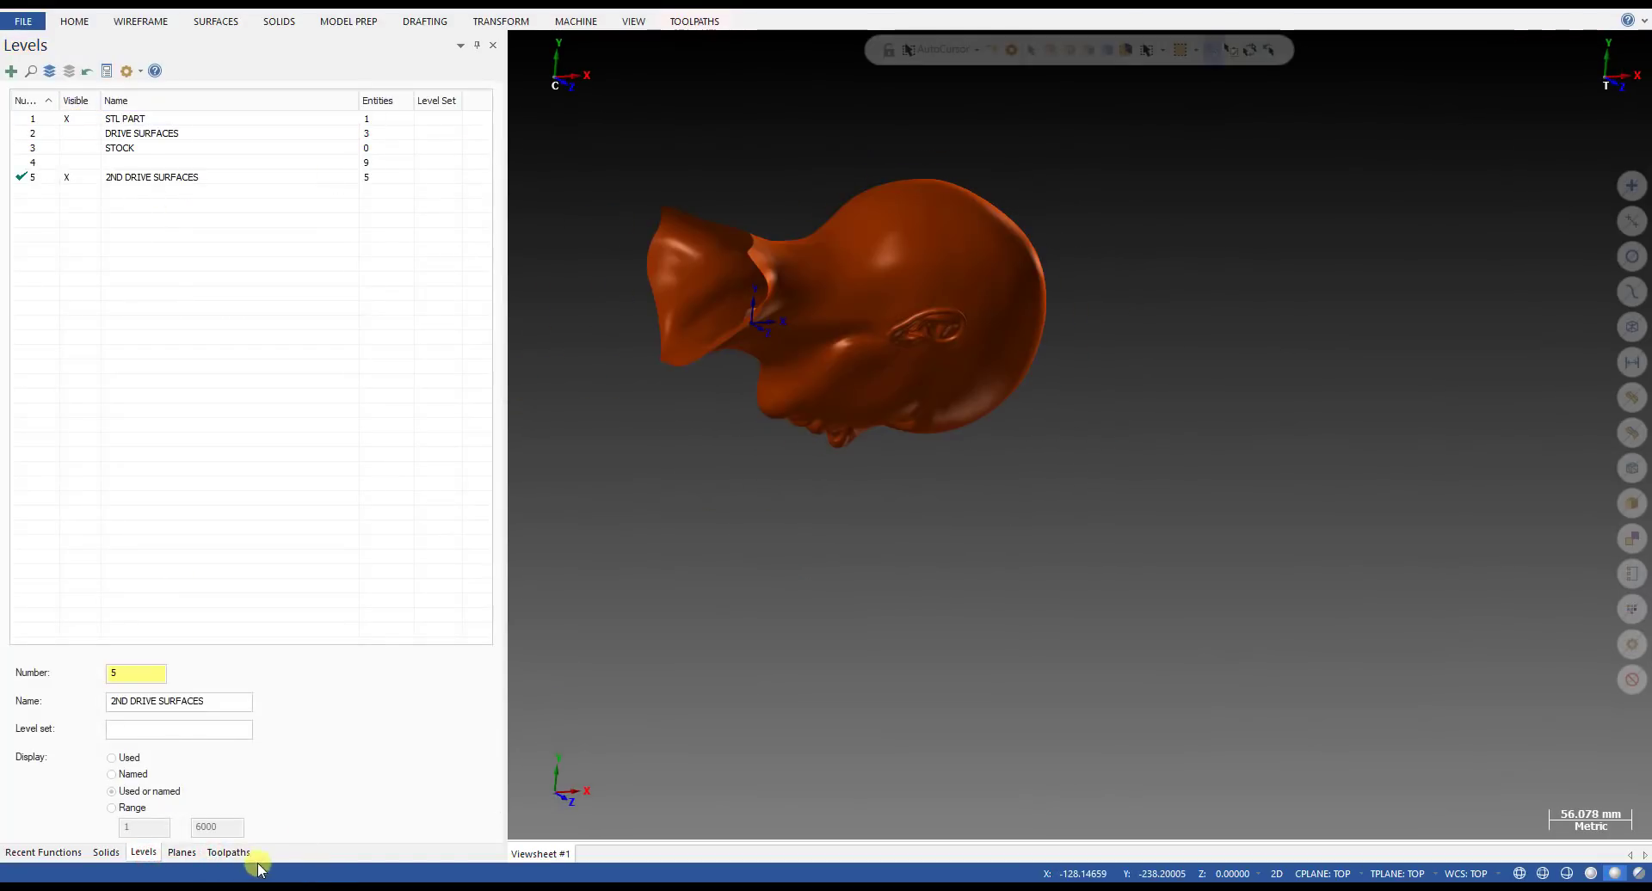
click(228, 852)
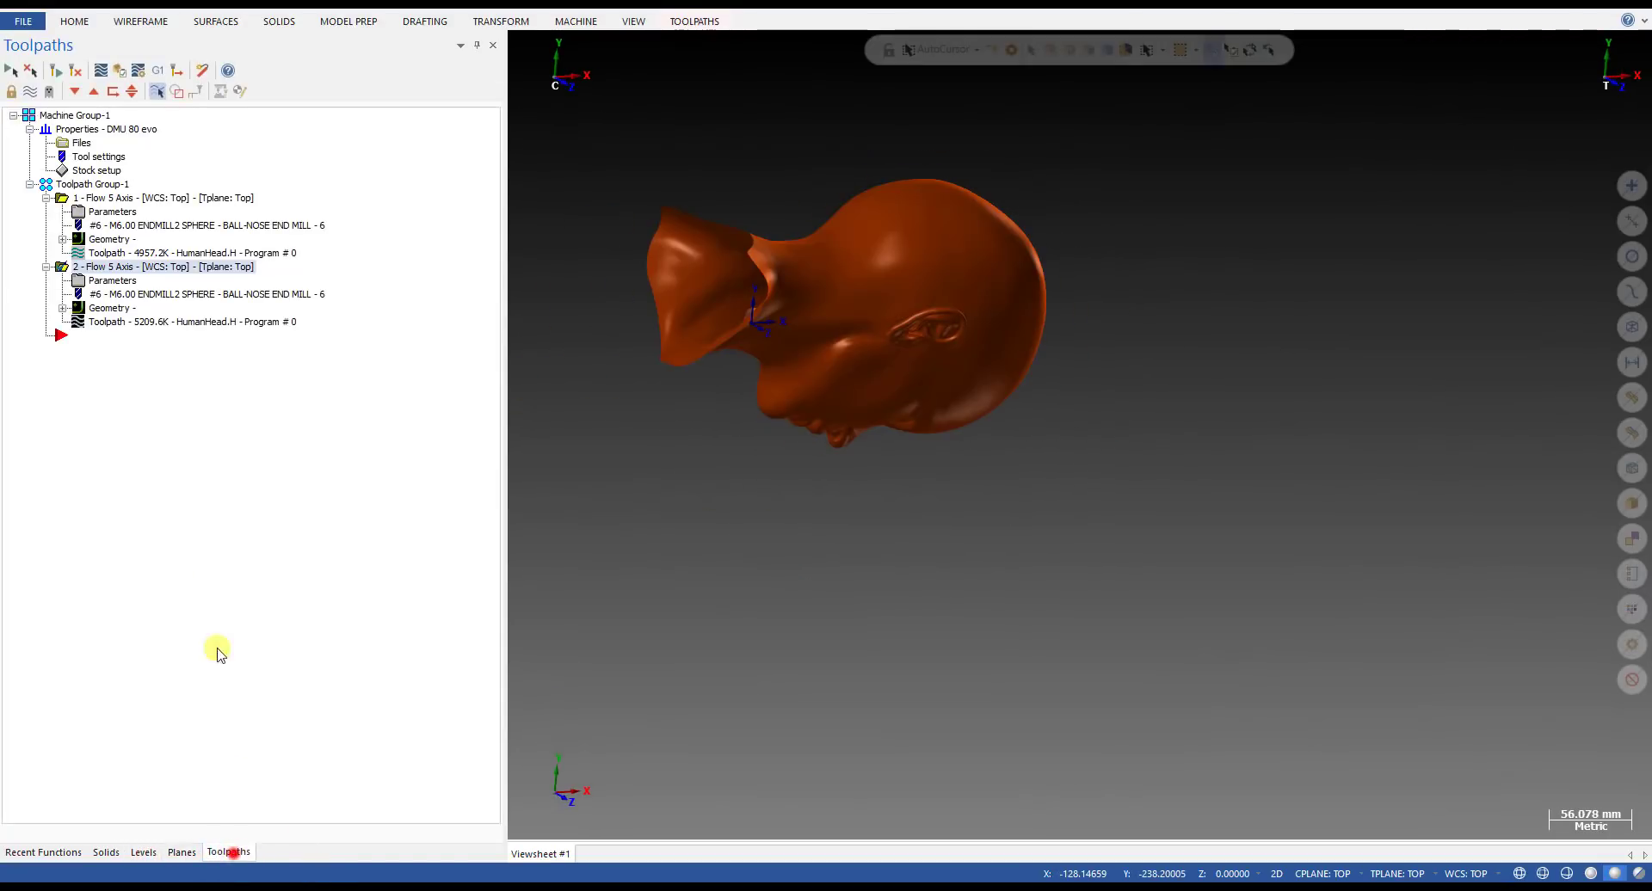
- Set the STL head as the compensation surface in the second Flow 5 Axis operation's collision control and accept the parameters
click(115, 281)
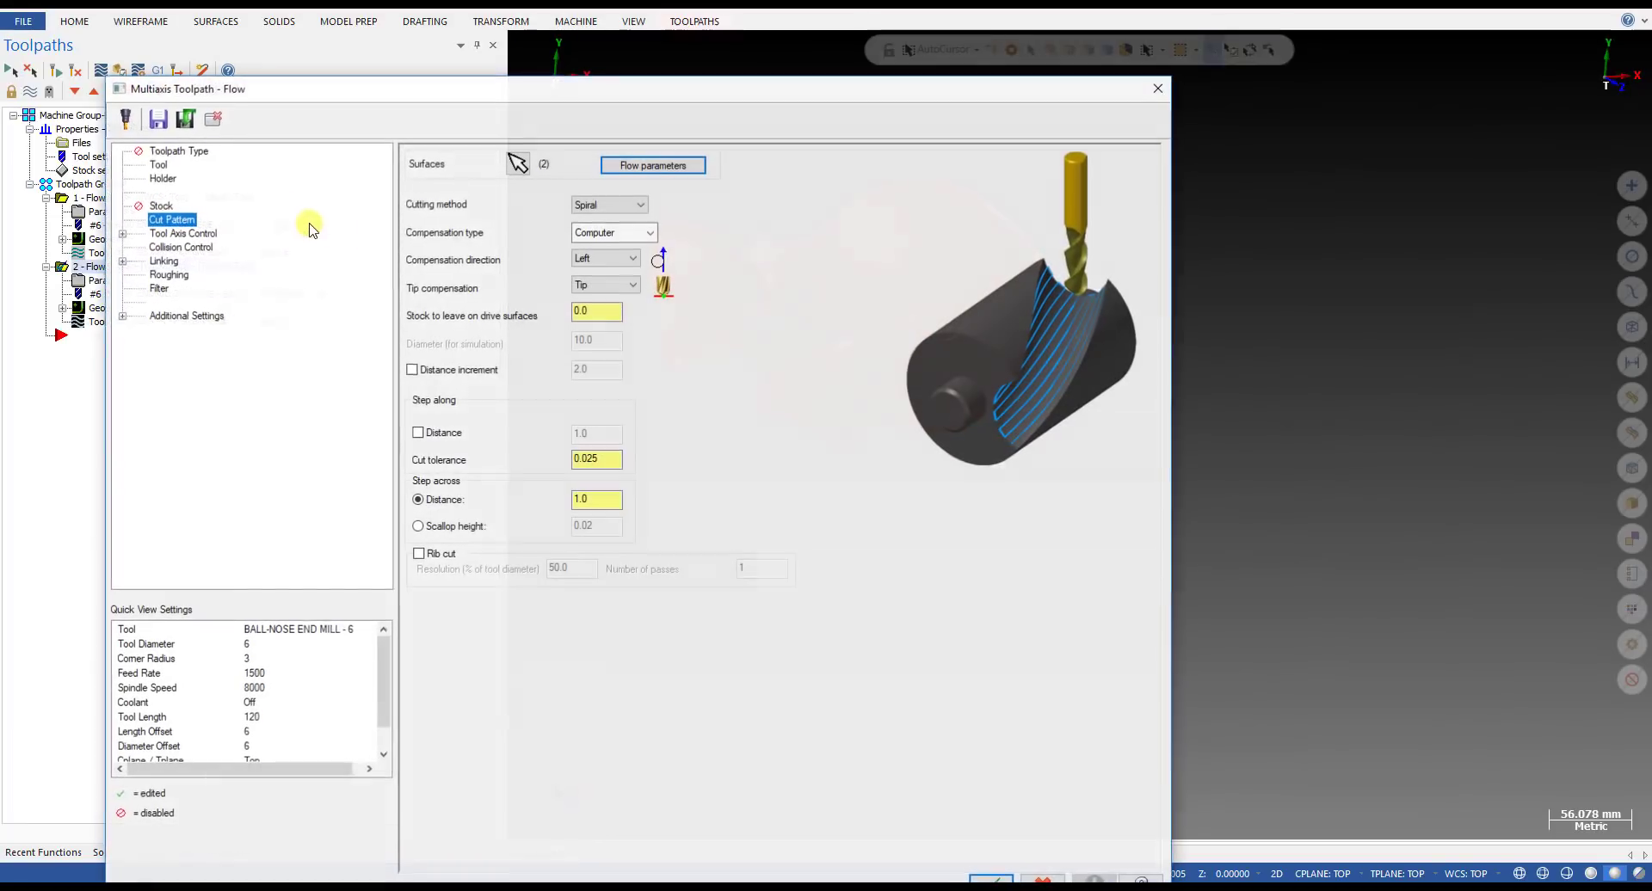
click(178, 248)
click(583, 199)
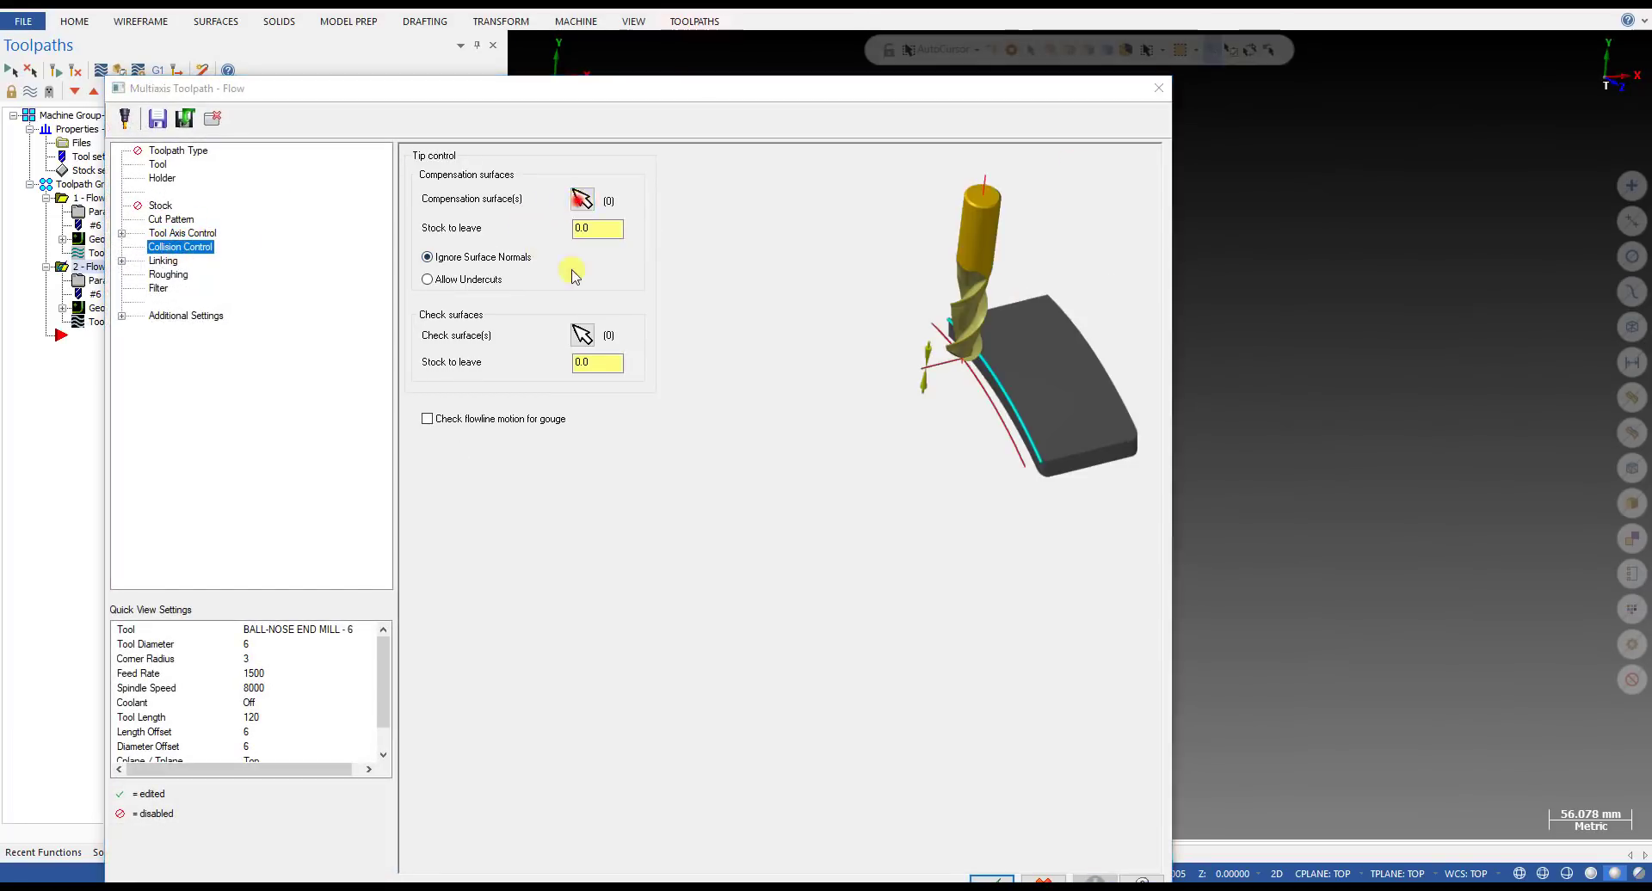
click(100, 203)
click(867, 243)
click(994, 90)
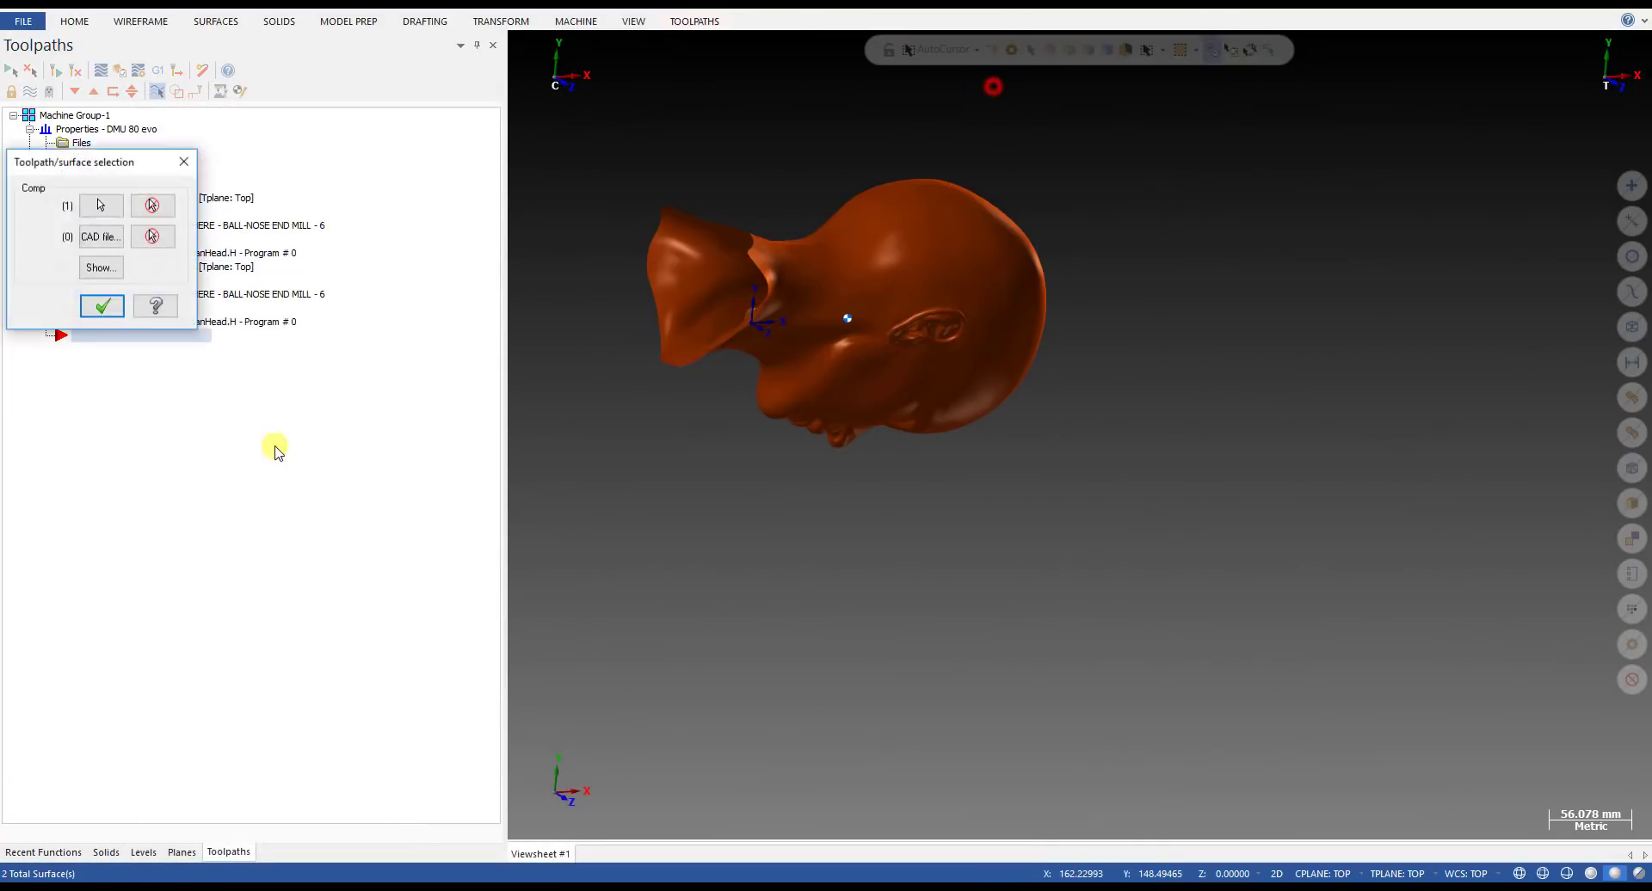
click(102, 302)
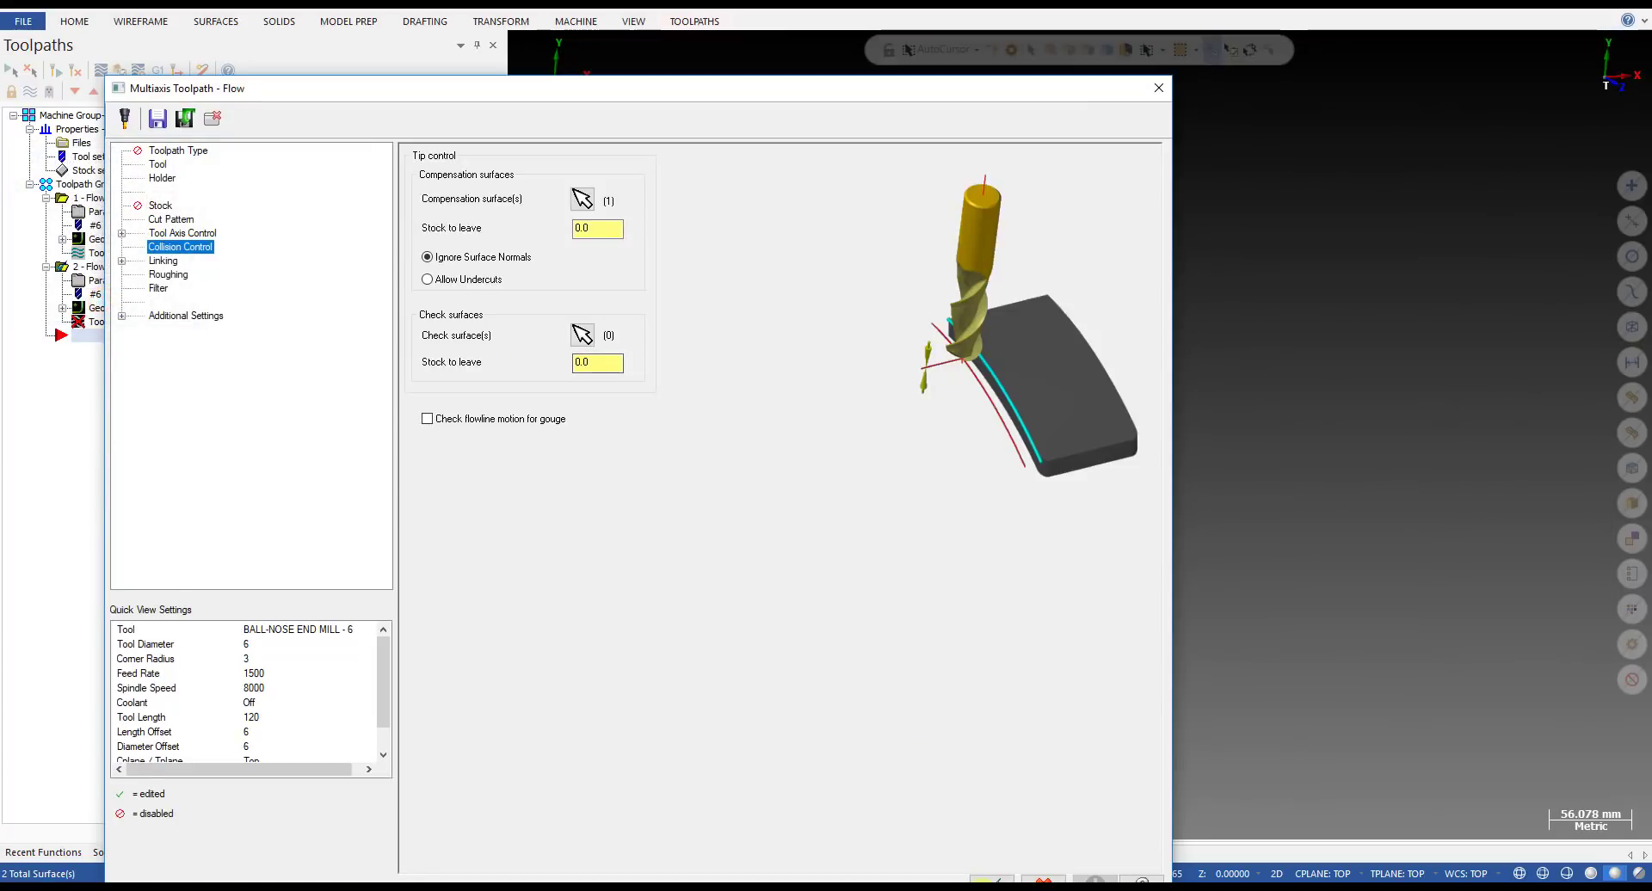
click(989, 874)
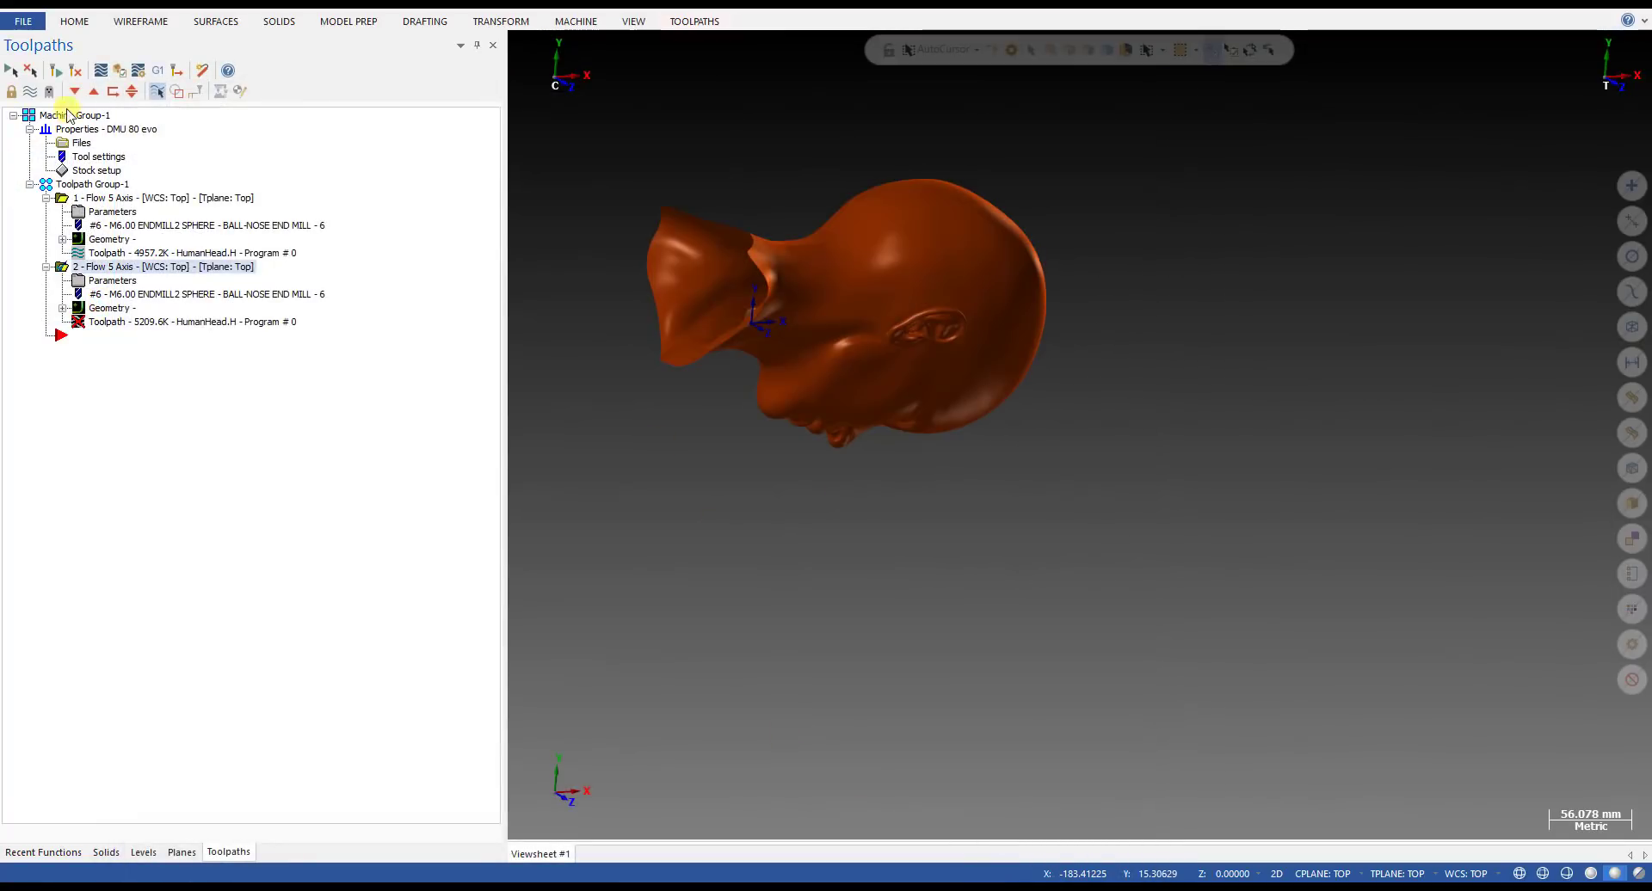
- Regenerate the second Flow 5 Axis toolpath with the head as its compensation surface
click(53, 74)
click(91, 93)
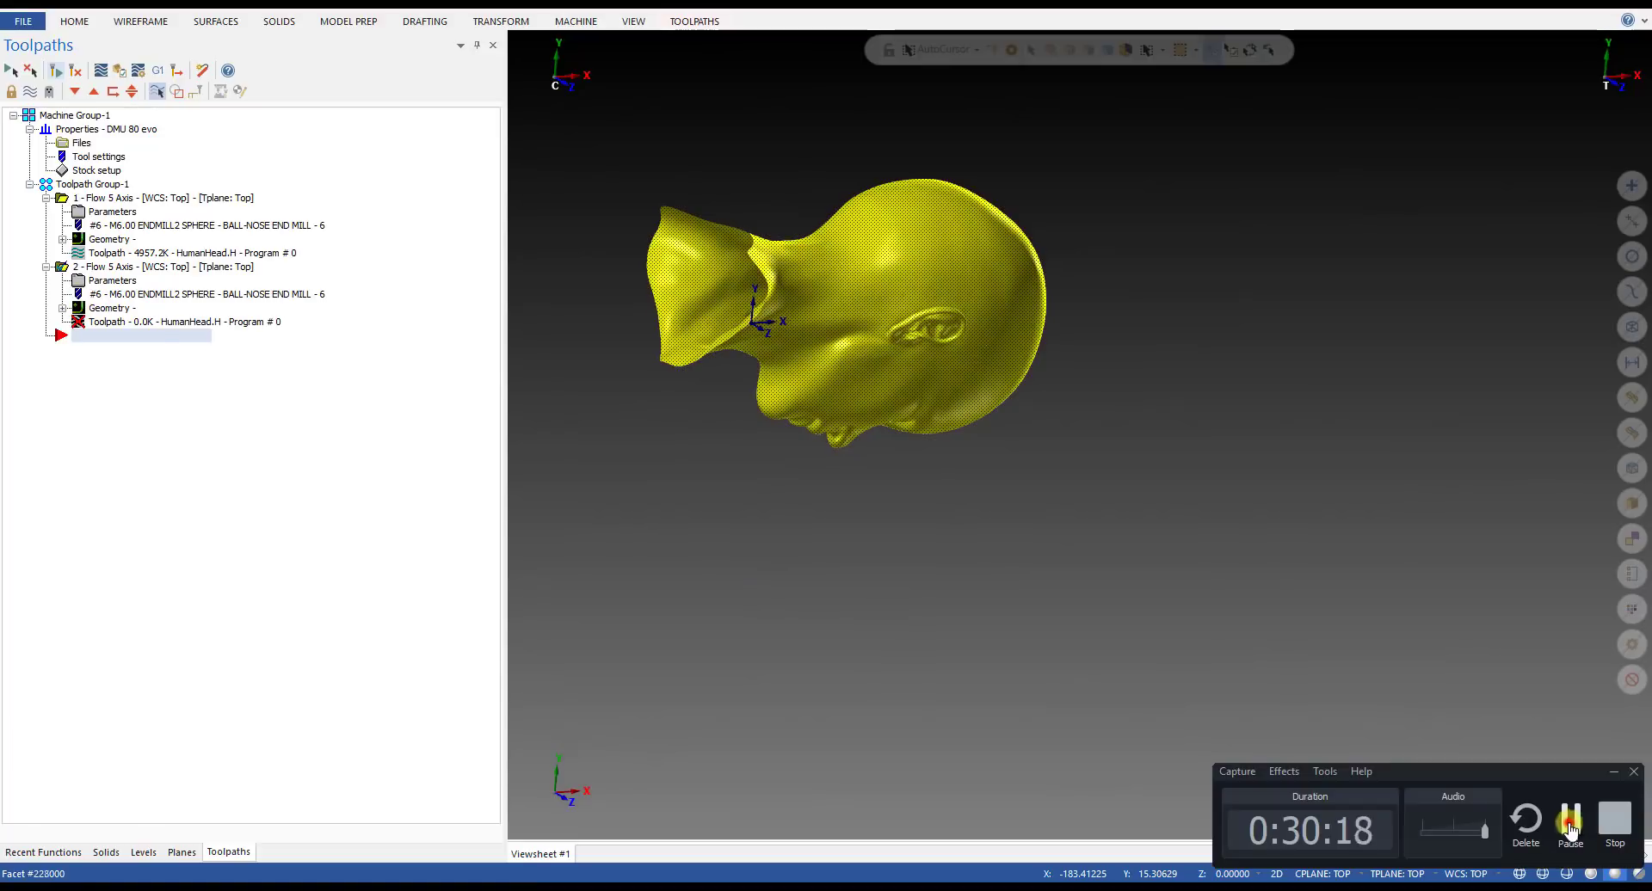
click(1569, 821)
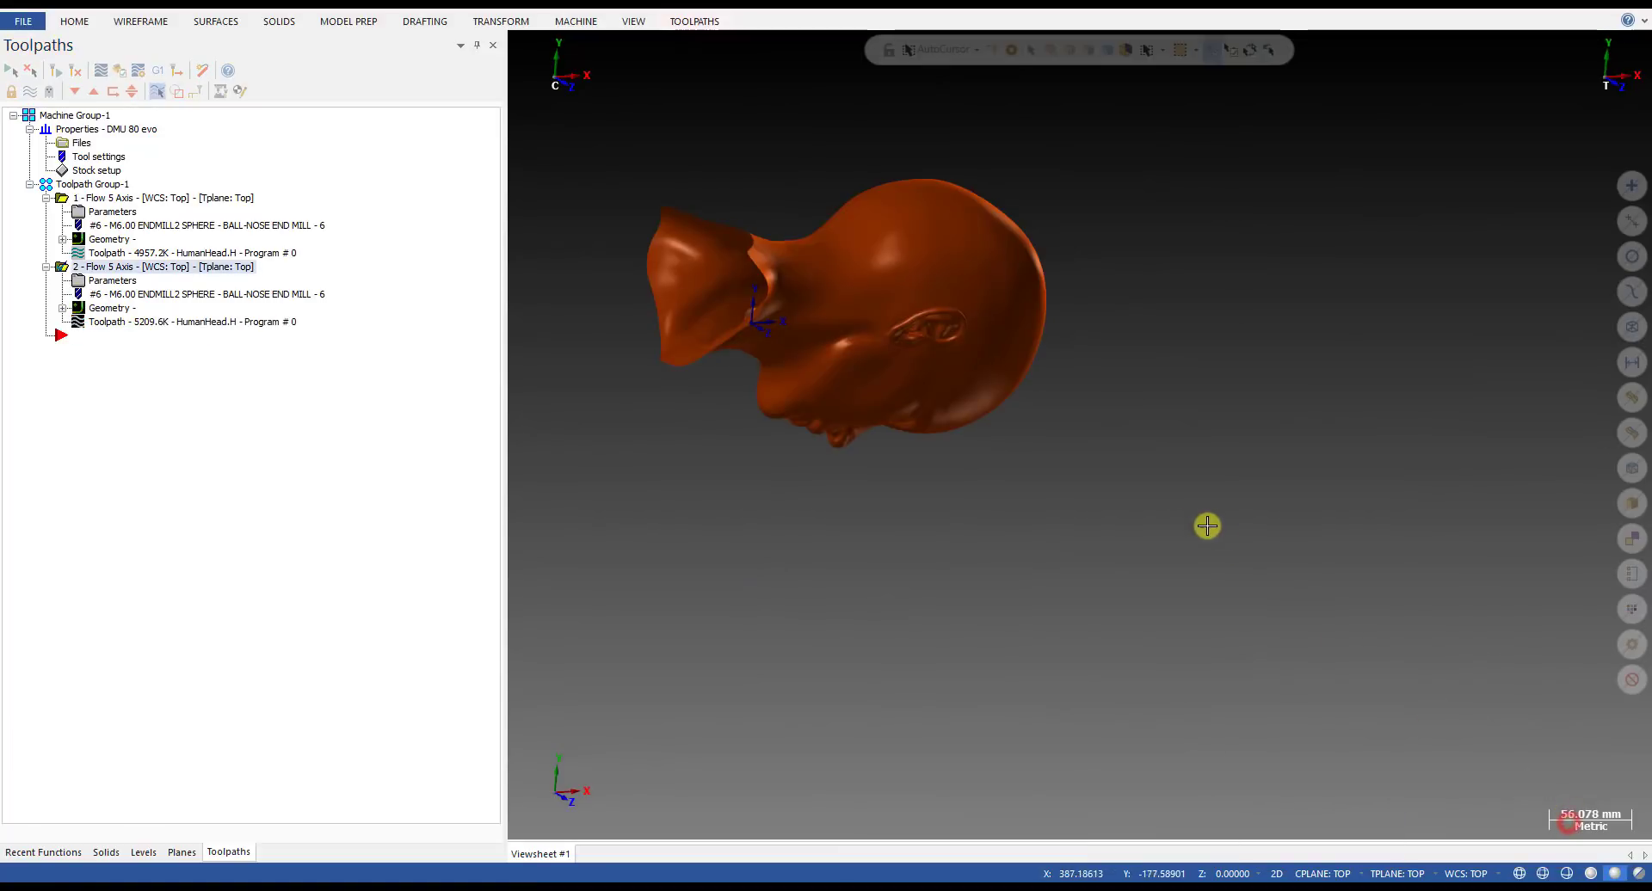
- Backplot the regenerated second toolpath from the neck up to the edge of the head's crown
scroll(1207, 525, down, 3)
scroll(1008, 310, up, 5)
scroll(1038, 376, up, 1)
middle_drag(1040, 379, 967, 389)
key(alt+b)
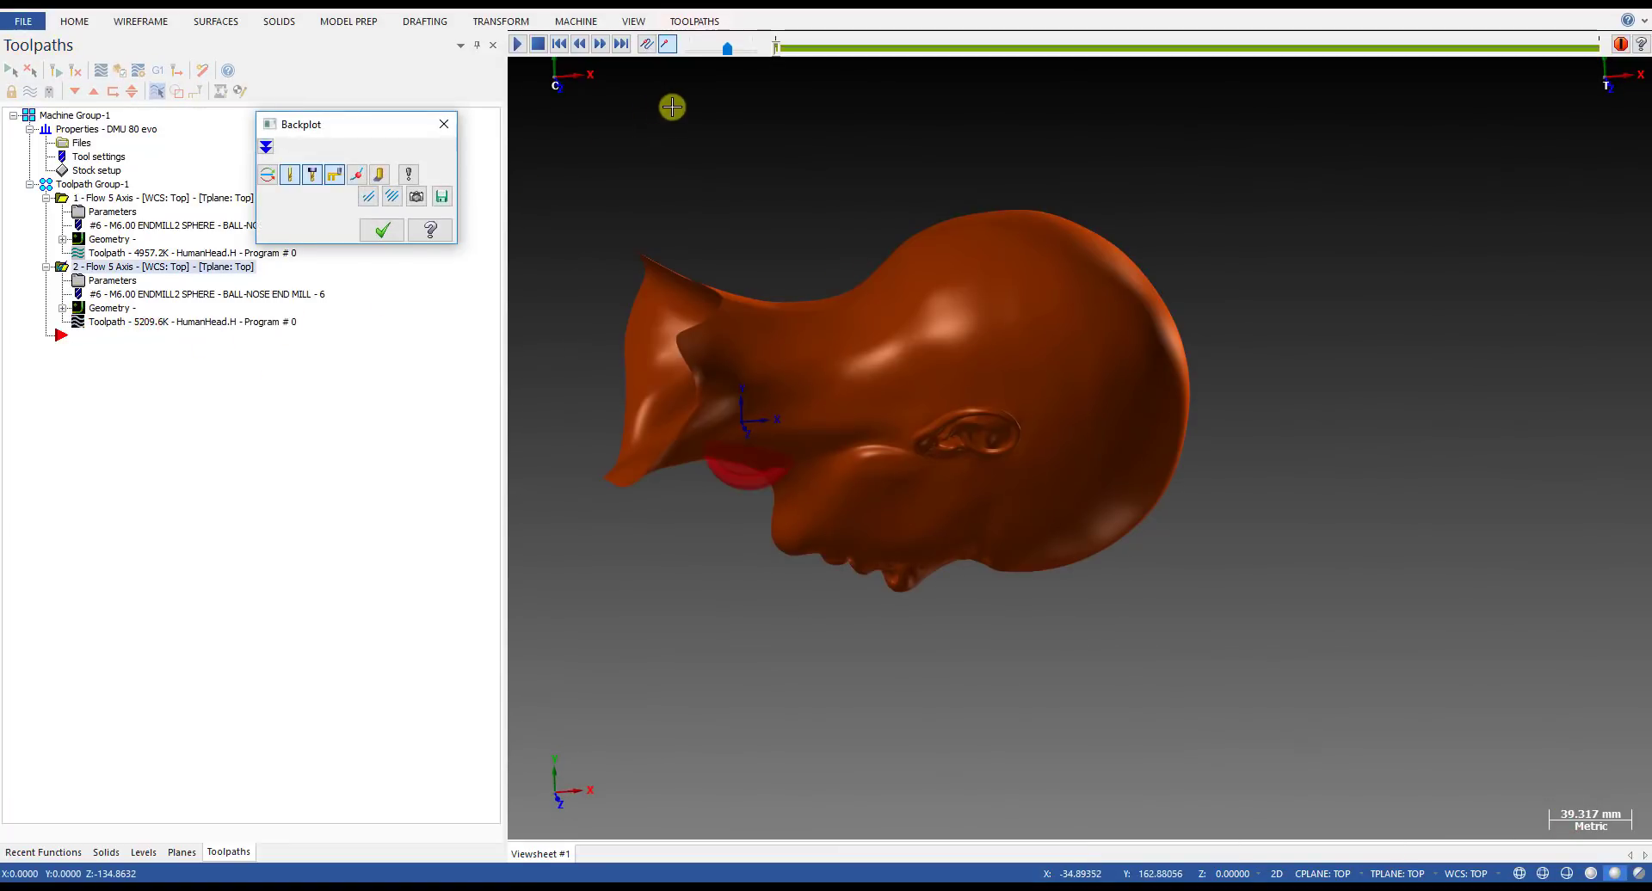
drag(780, 56, 1244, 96)
mouse_move(1092, 292)
middle_down()
mouse_move(952, 321)
mouse_move(1159, 286)
middle_up()
scroll(1160, 286, up, 2)
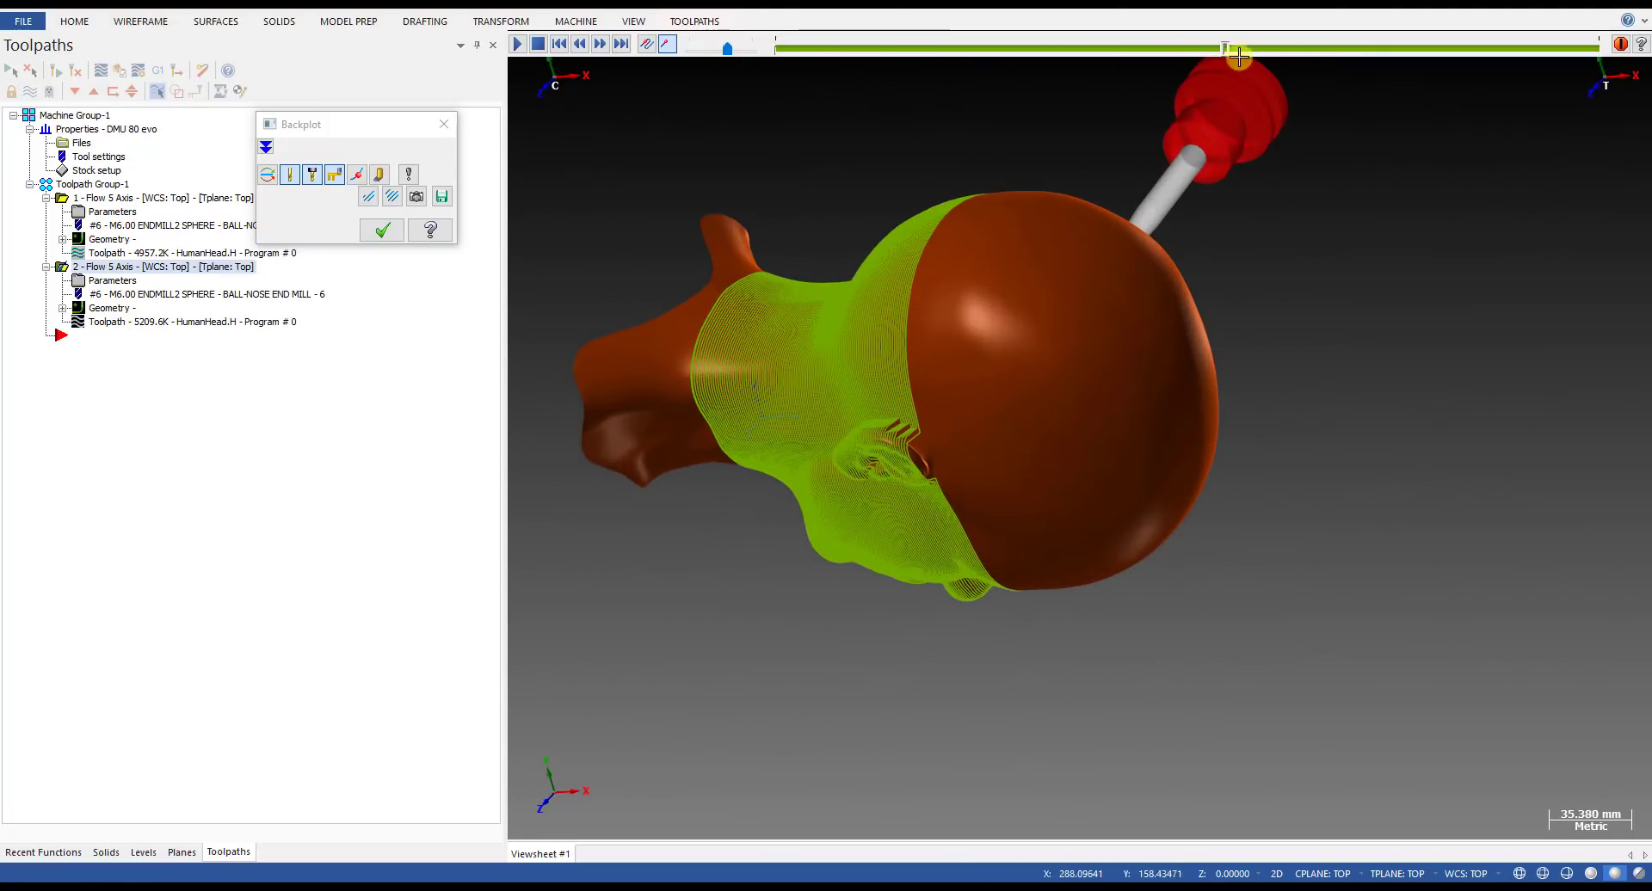
drag(1228, 56, 1497, 77)
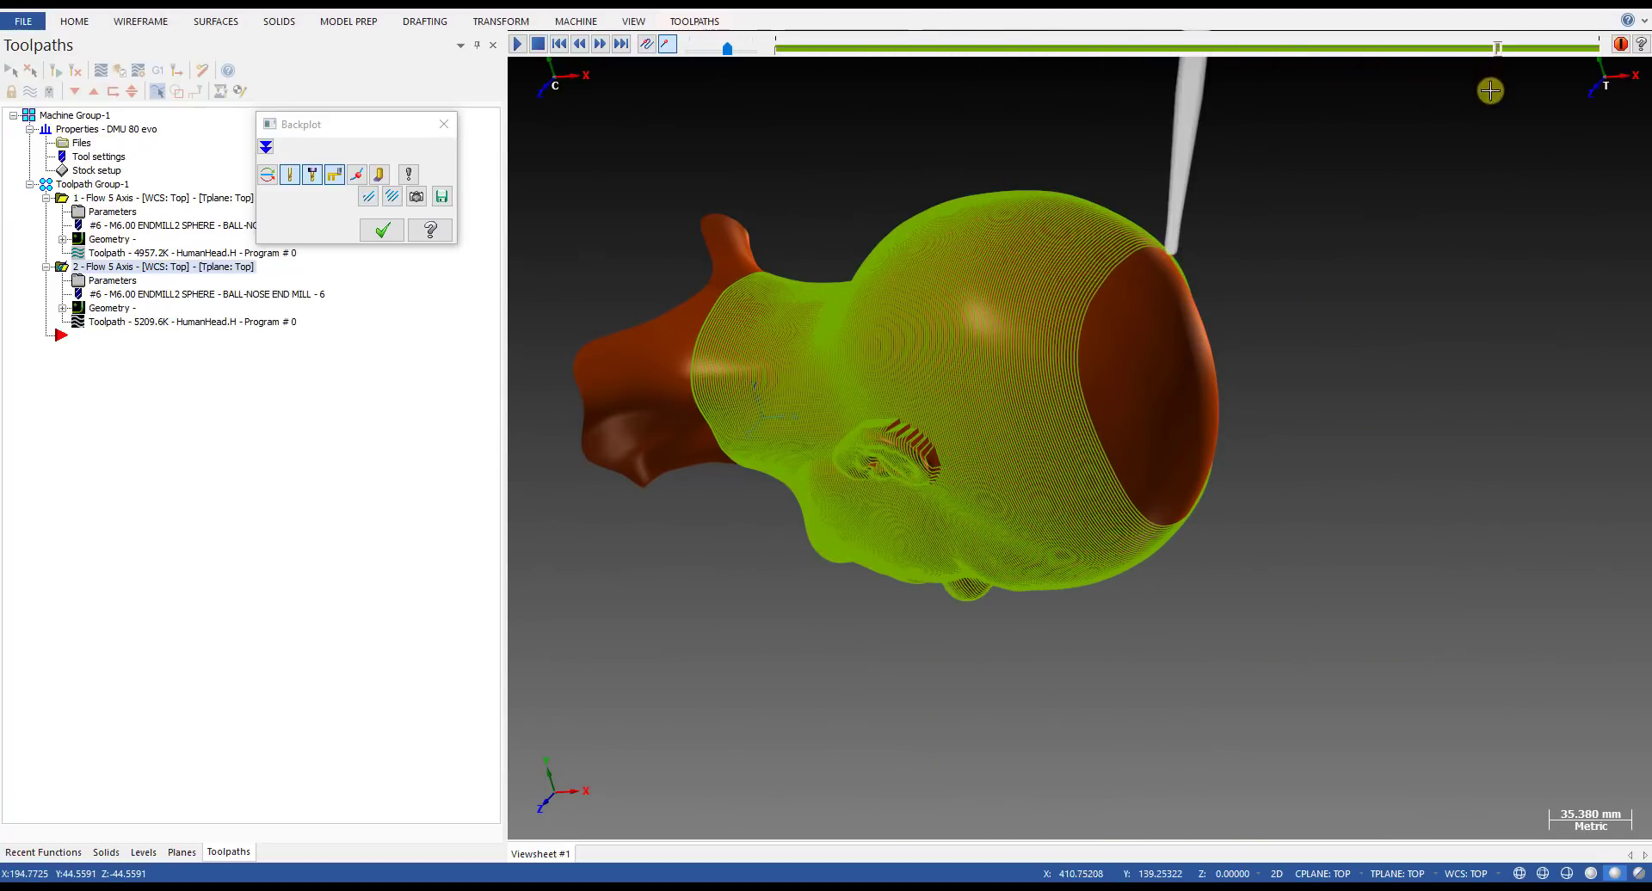
scroll(1147, 339, up, 2)
mouse_move(1148, 339)
middle_down()
mouse_move(1173, 350)
mouse_move(1139, 317)
middle_up()
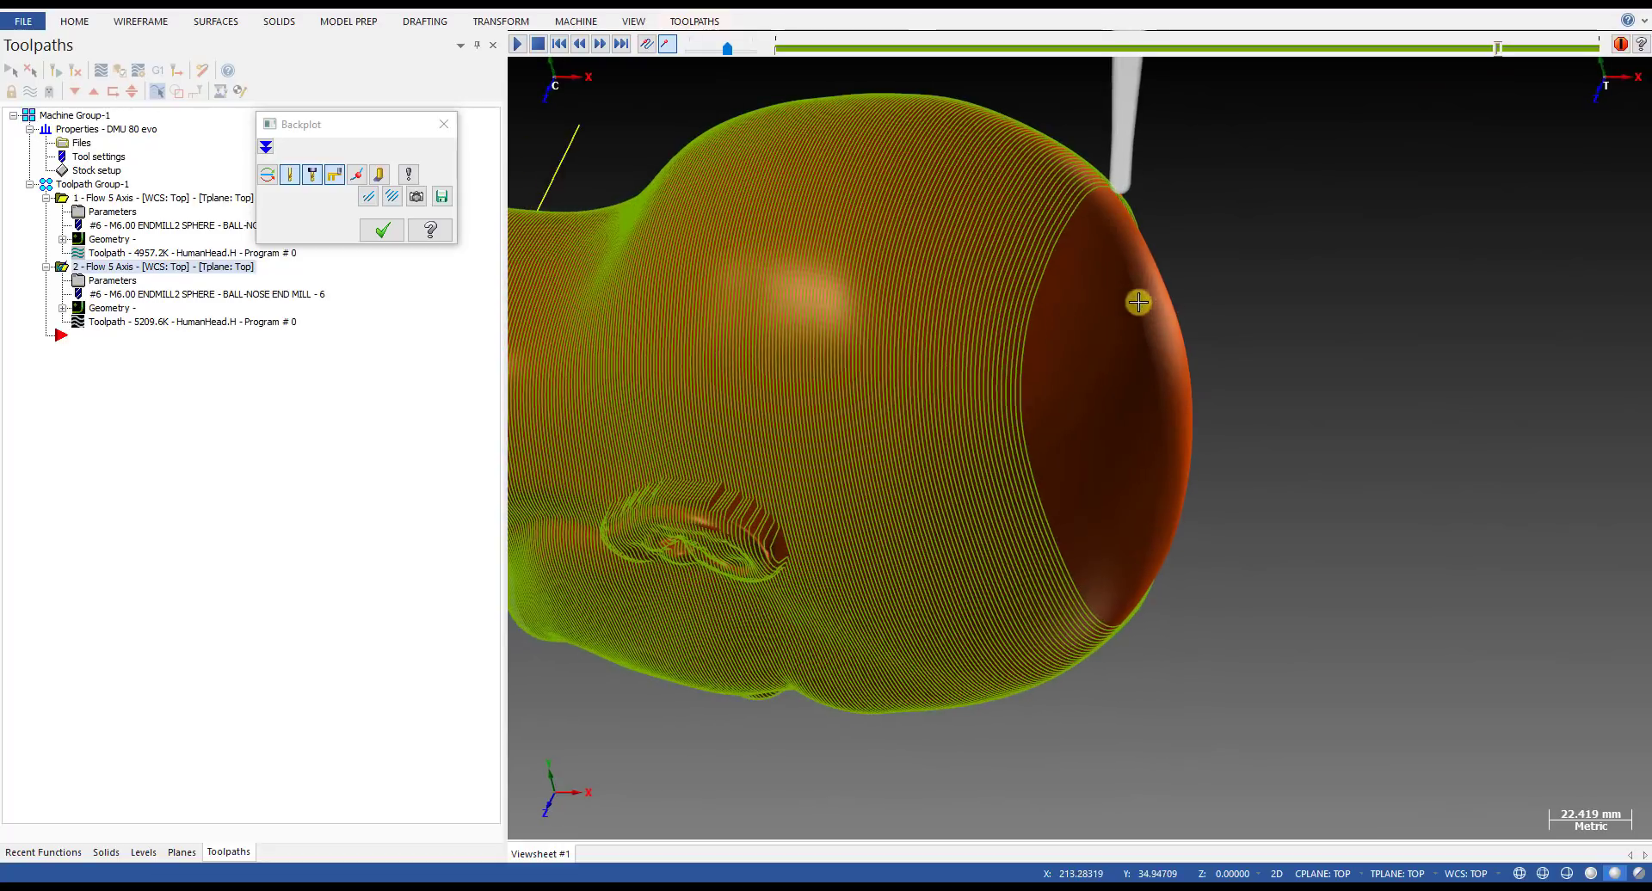
- Backplot the remaining passes to the toolpath's end and inspect the crown in shaded and wireframe display, then close the backplot
drag(1501, 53, 1604, 63)
scroll(1166, 364, up, 1)
middle_drag(1166, 364, 1017, 433)
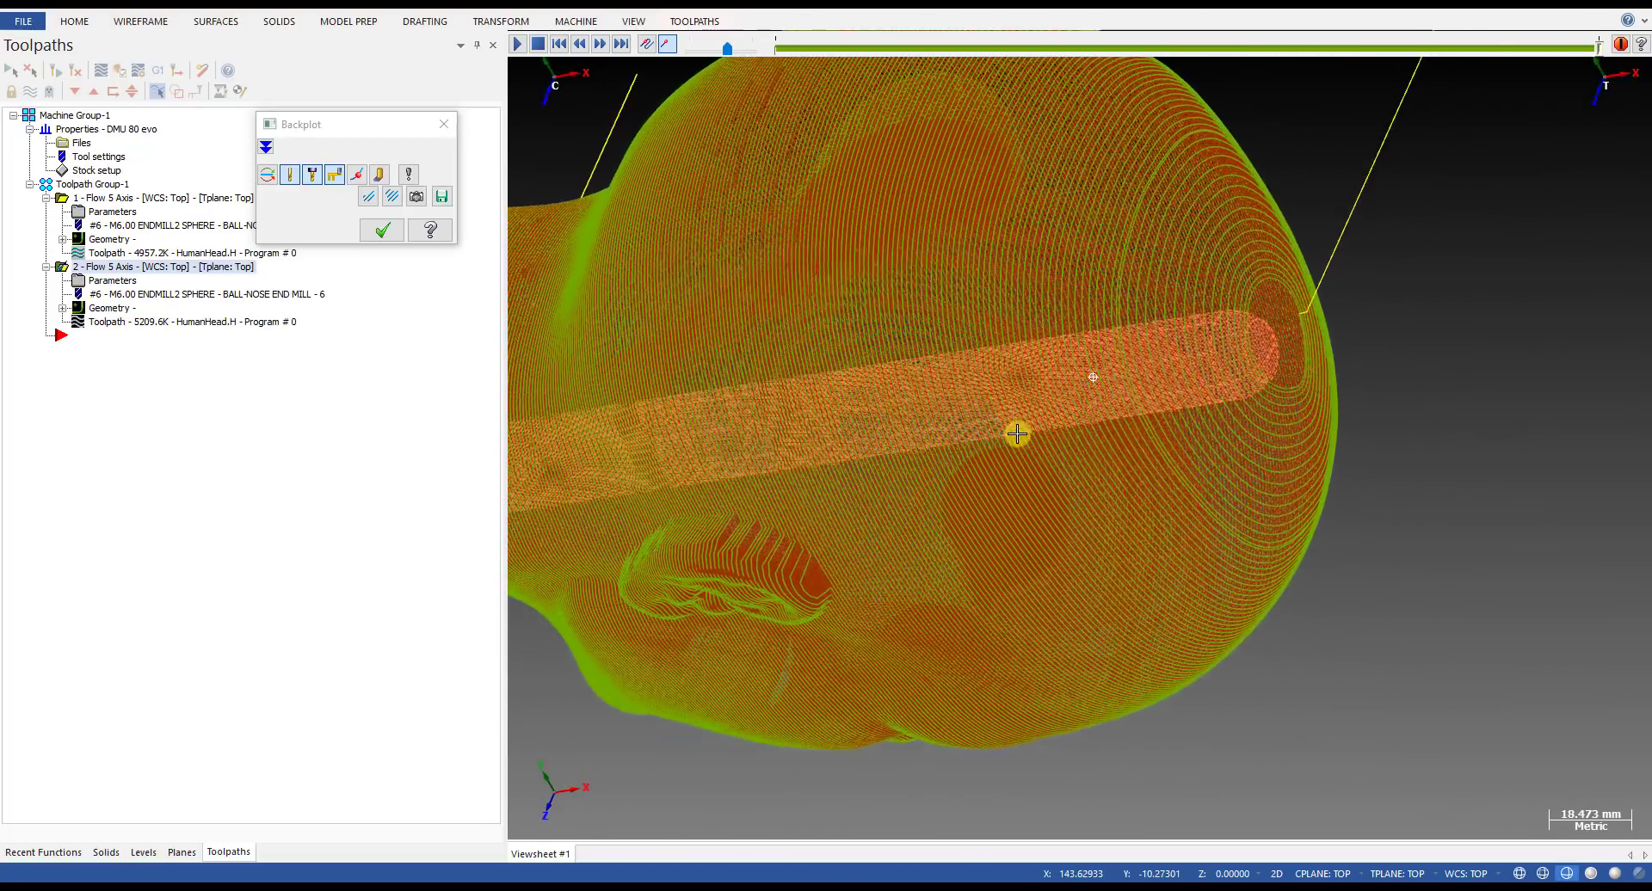
scroll(1017, 433, down, 1)
scroll(1178, 370, up, 3)
mouse_move(1202, 365)
middle_down()
mouse_move(1214, 356)
mouse_move(1110, 318)
middle_up()
scroll(1144, 344, up, 4)
scroll(922, 439, down, 5)
key(alt+s)
middle_drag(1024, 389, 1058, 361)
scroll(918, 396, down, 2)
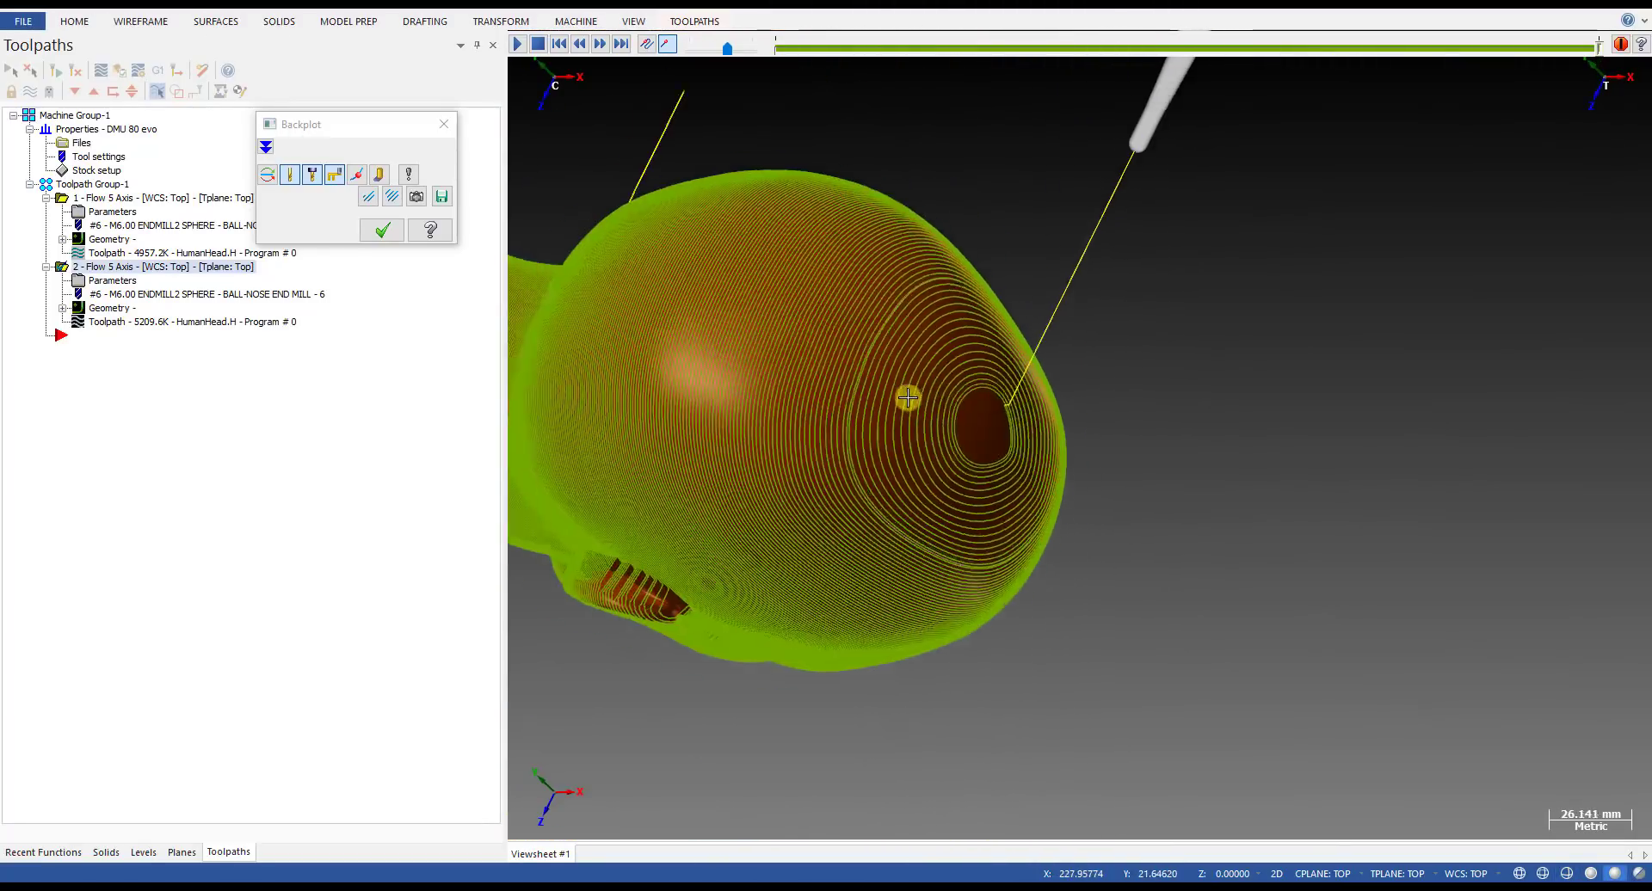
mouse_move(892, 369)
middle_down()
mouse_move(903, 383)
mouse_move(951, 369)
mouse_move(1006, 422)
mouse_move(1148, 450)
mouse_move(1029, 456)
mouse_move(953, 484)
mouse_move(1061, 431)
mouse_move(1113, 343)
mouse_move(1141, 341)
mouse_move(1104, 346)
mouse_move(1136, 347)
middle_up()
scroll(922, 401, down, 2)
key(alt+s)
key(Escape)
- Backplot the first and the second Flow 5 Axis toolpaths in full to compare their passes on the crown
click(138, 252)
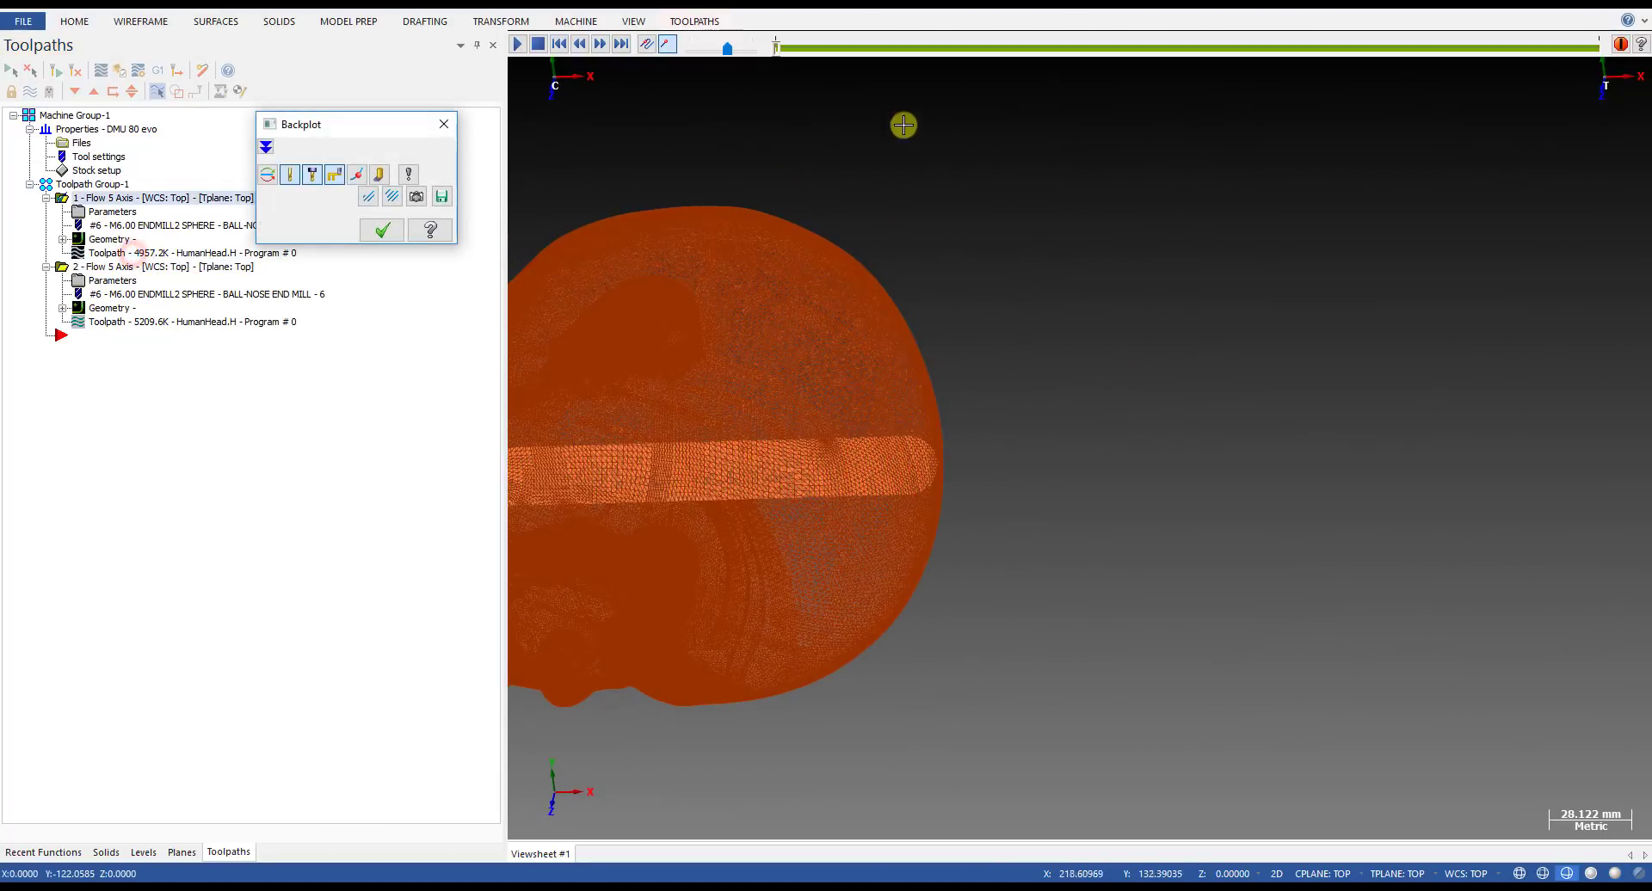
middle_drag(1323, 88, 796, 426)
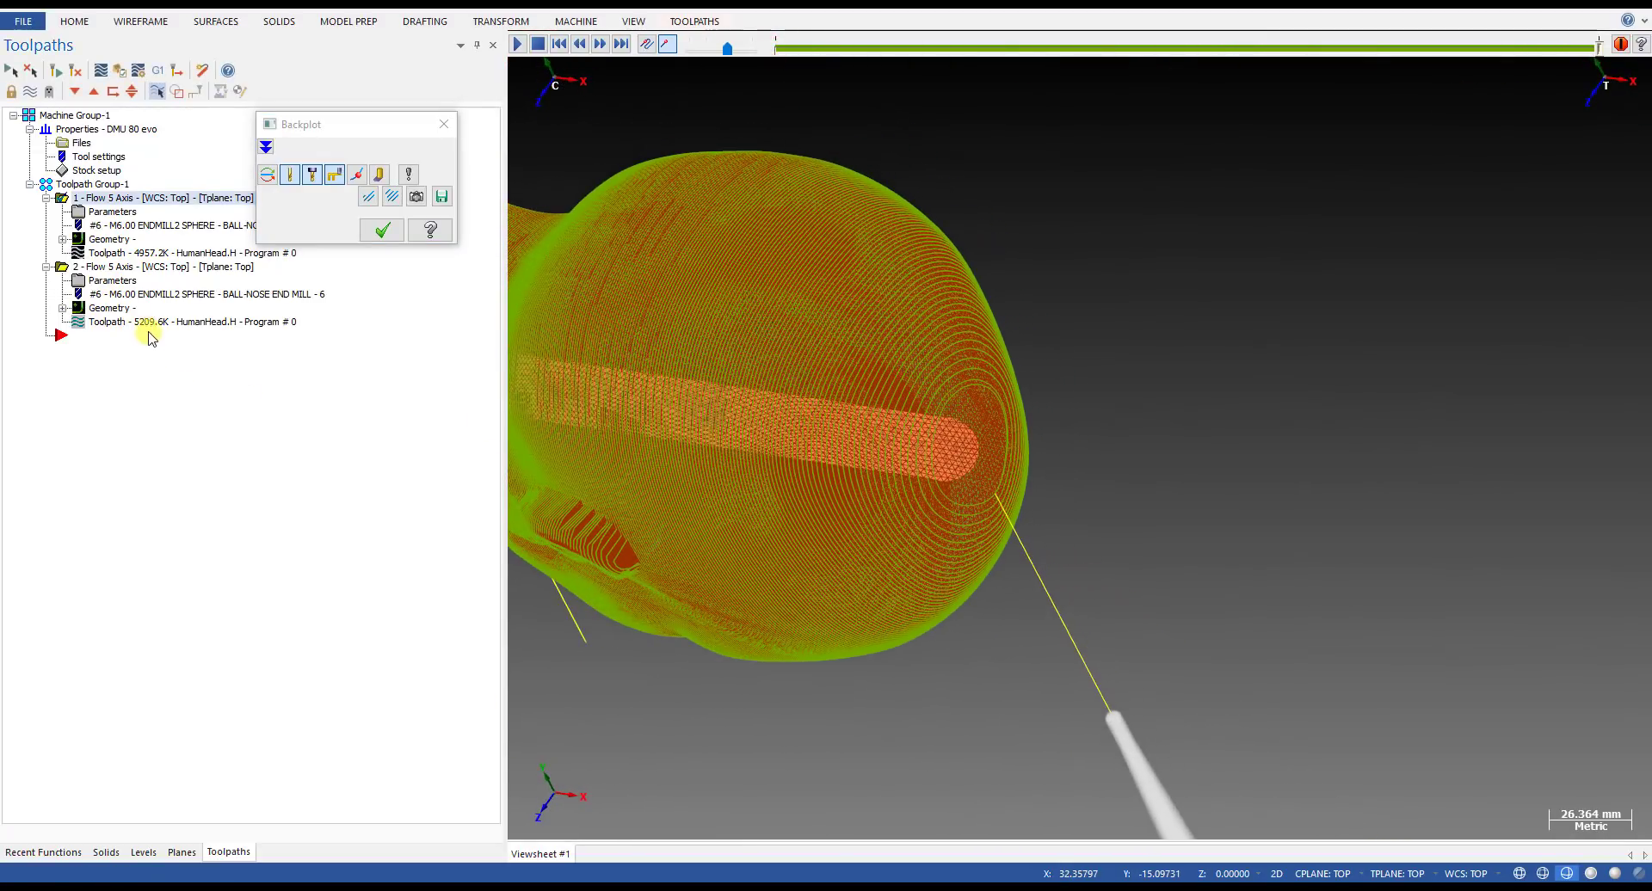
click(119, 320)
drag(776, 48, 1647, 104)
middle_drag(1132, 383, 1183, 388)
key(Escape)
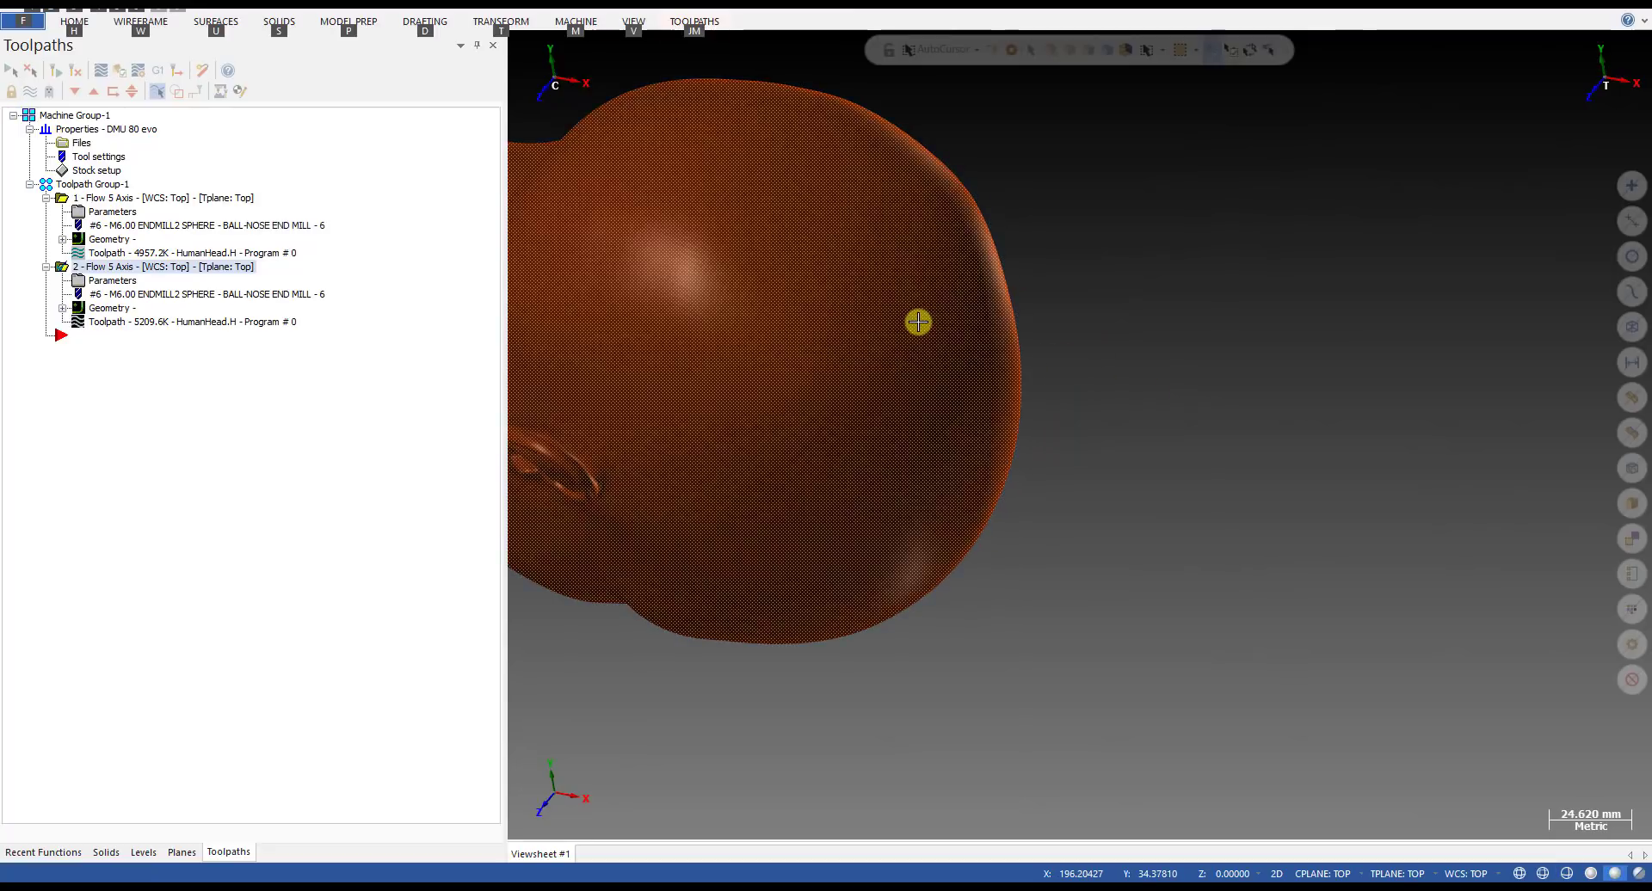
- Inspect the head's crown and the drive surface inside it by toggling between shaded and wireframe display
key(alt+s)
middle_drag(932, 350, 992, 358)
key(alt+s)
scroll(925, 424, up, 3)
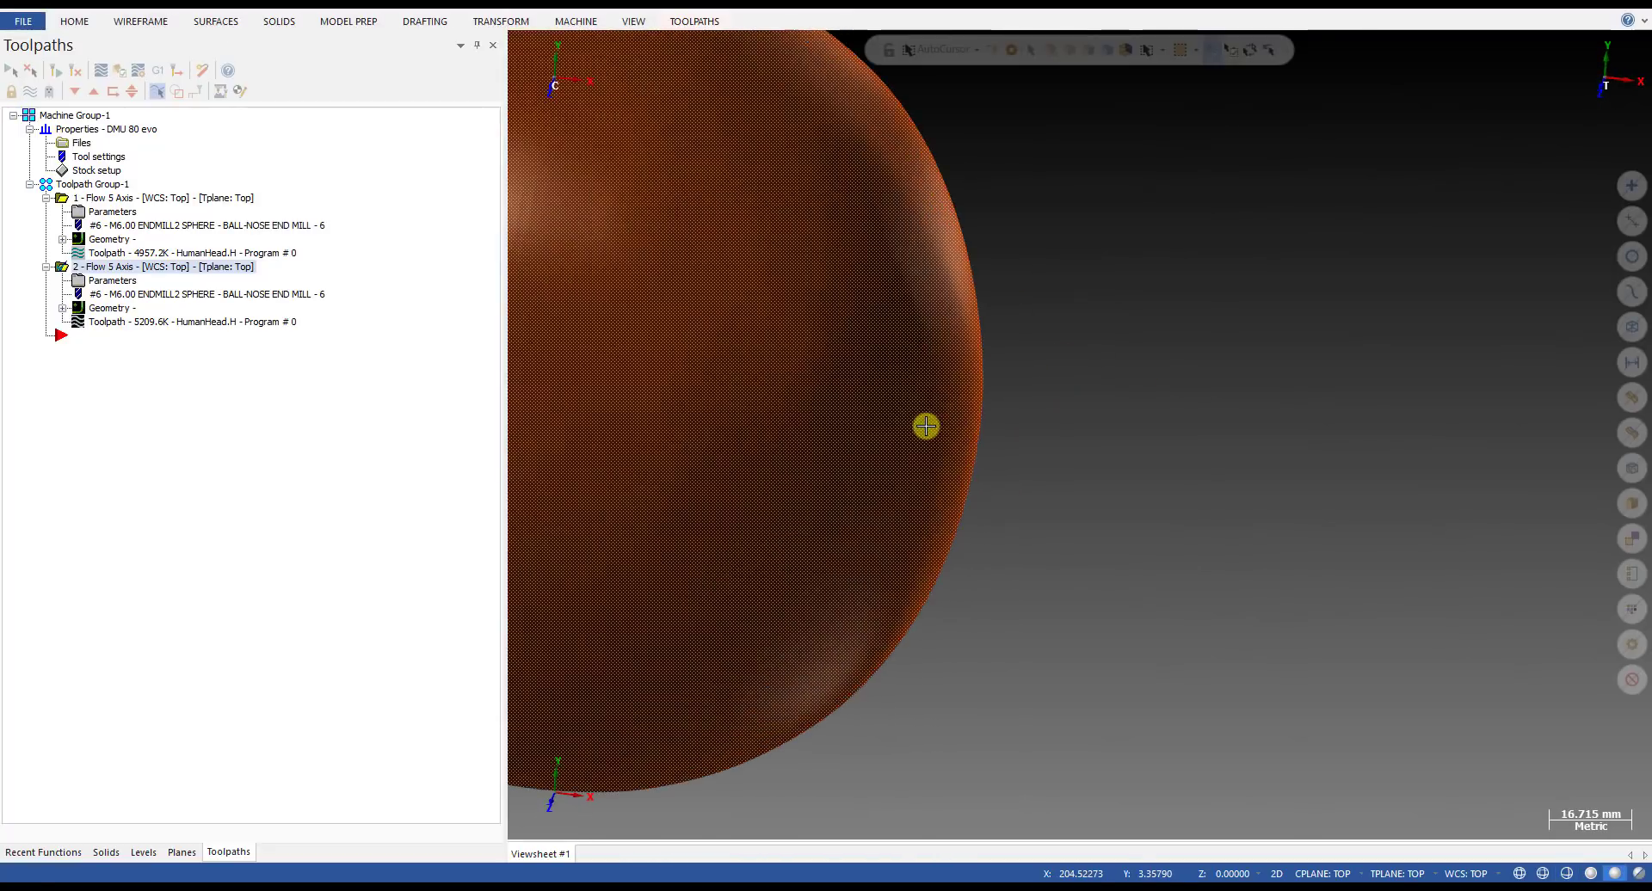
key(alt+s)
middle_drag(938, 427, 859, 434)
key(alt+s)
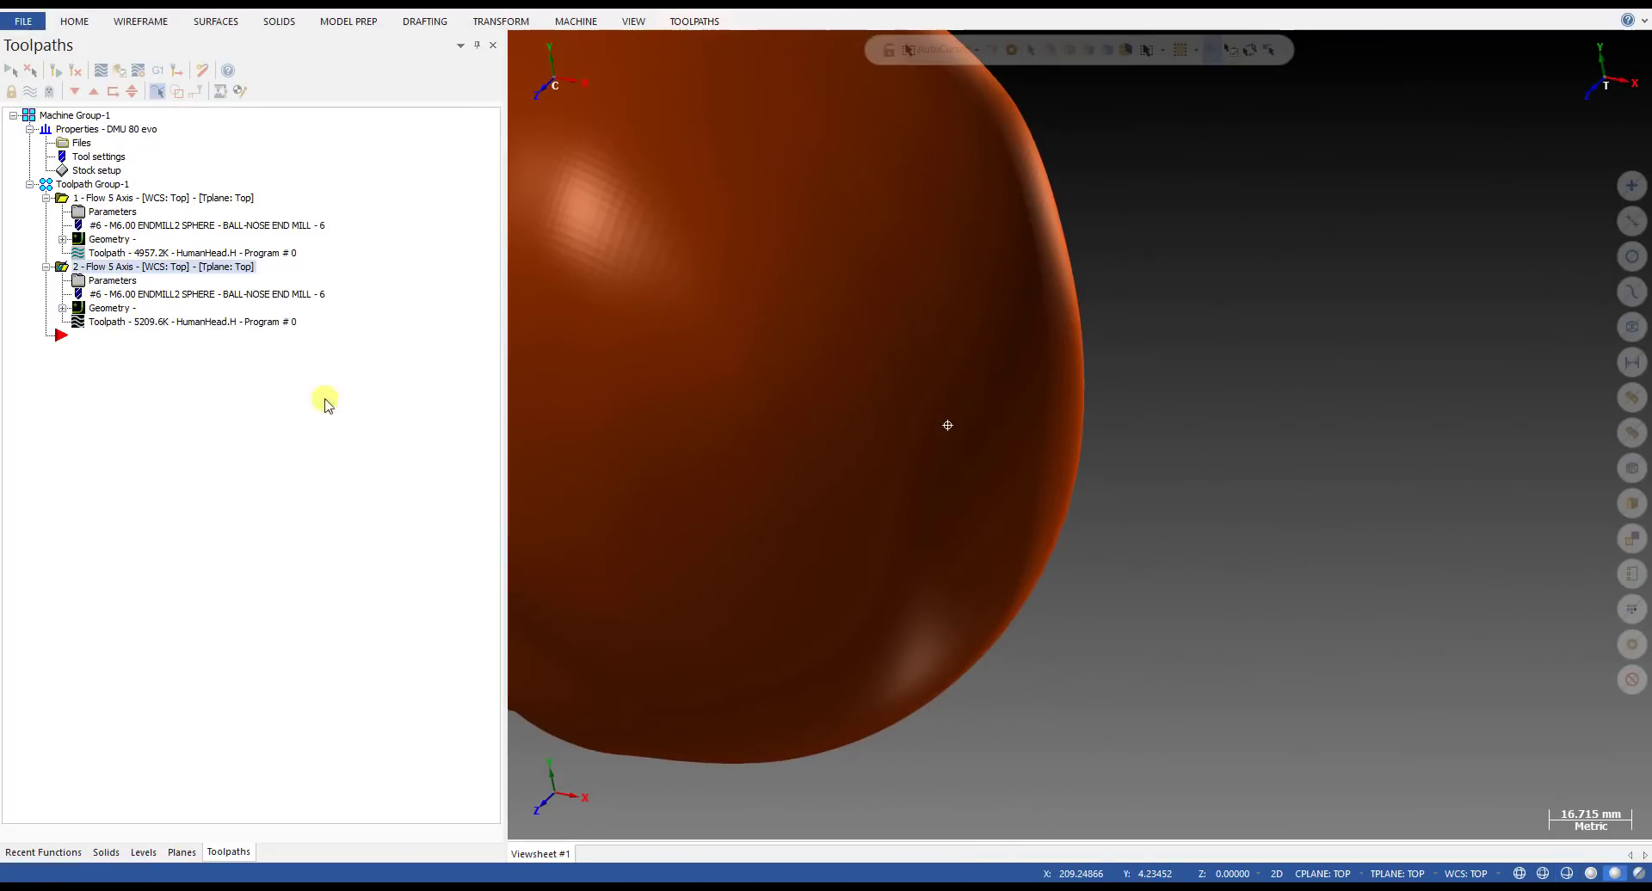
- Show only the 2ND DRIVE SURFACES level and set the view and construction plane to Front
click(182, 852)
click(142, 851)
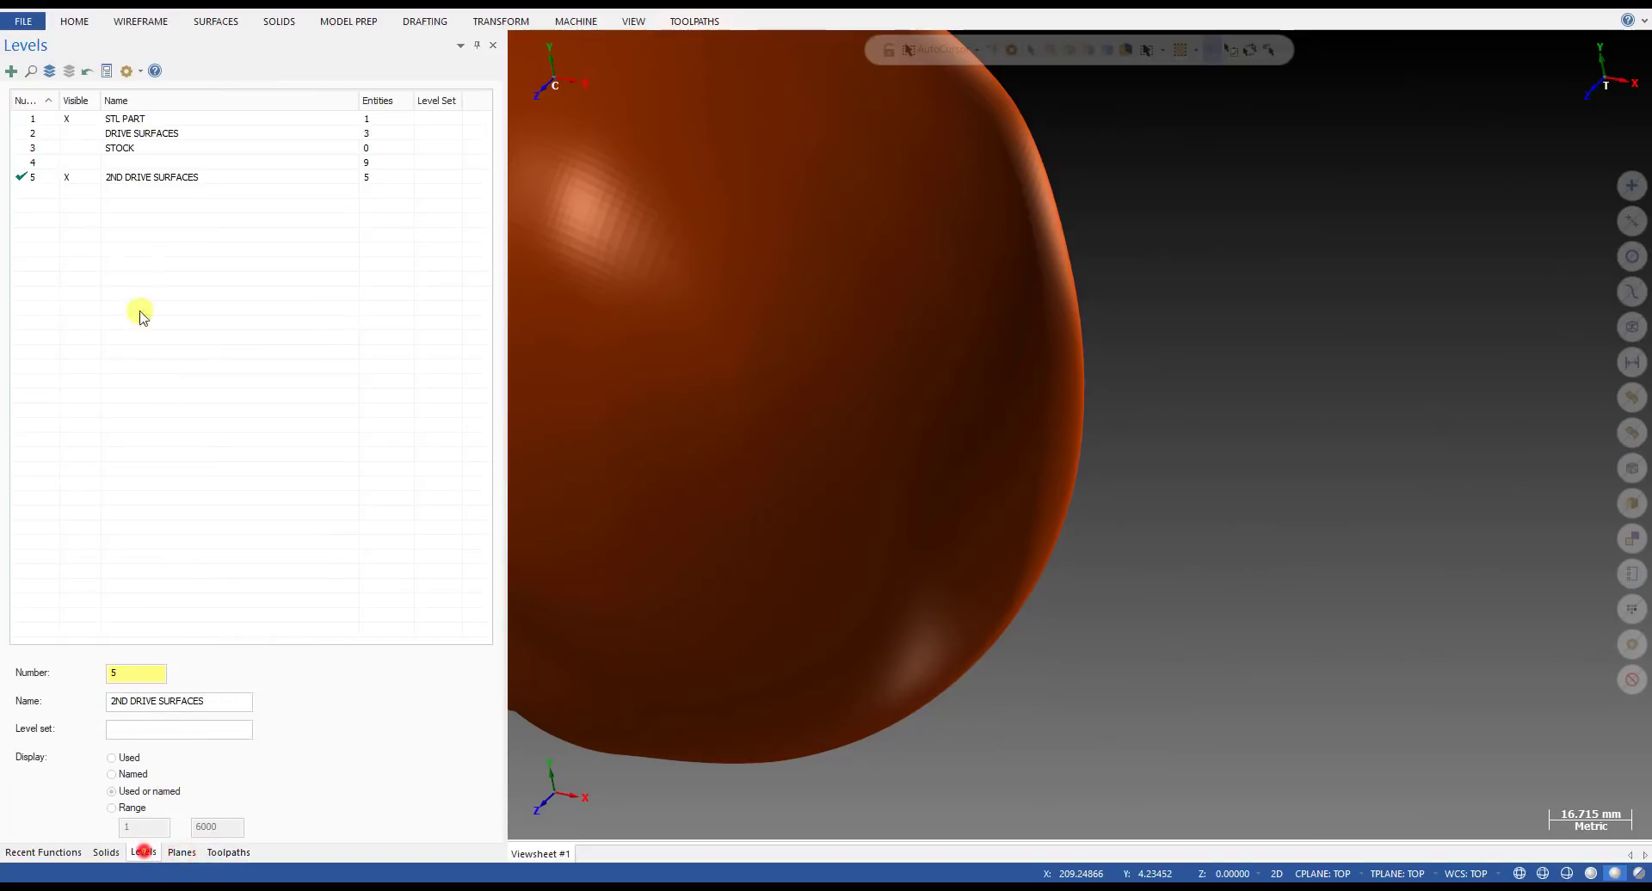
click(74, 178)
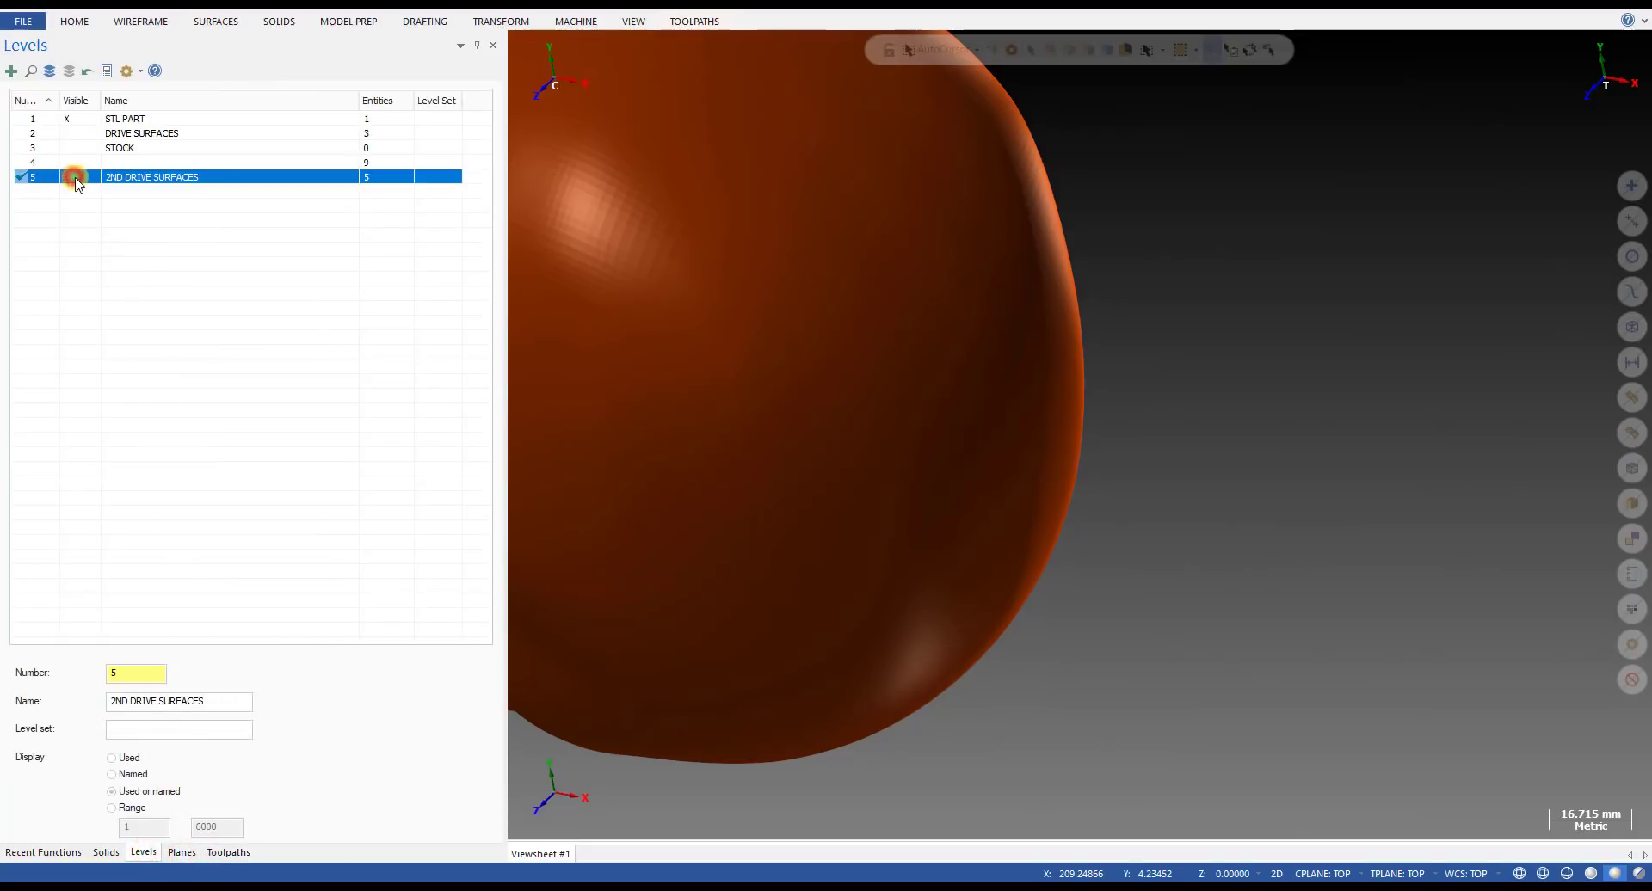
click(80, 123)
click(74, 176)
scroll(1006, 405, down, 2)
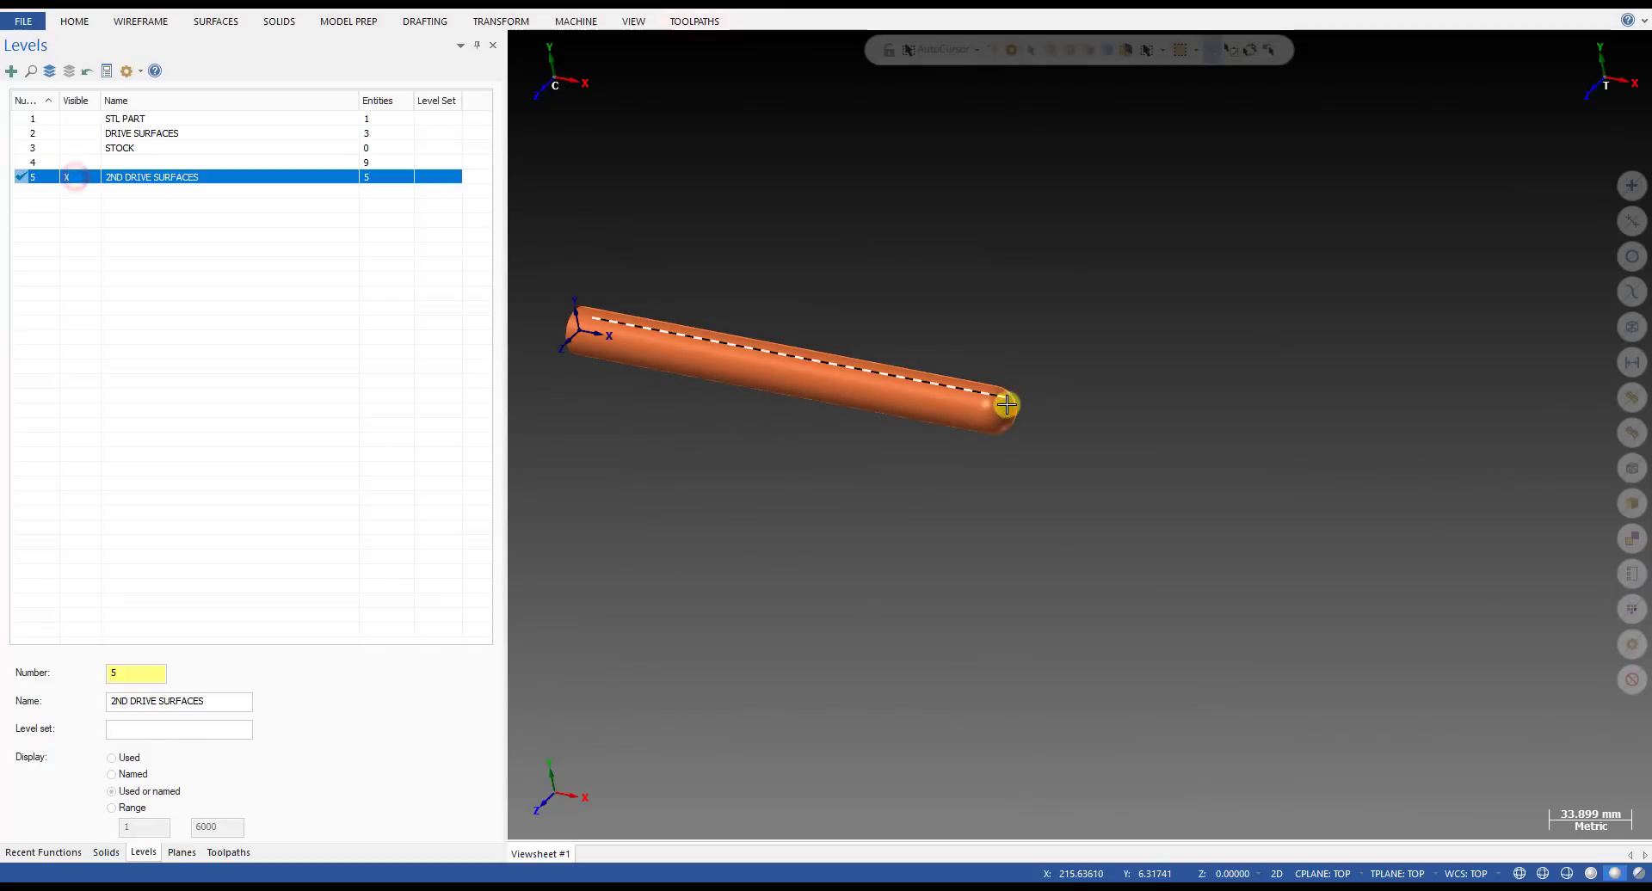
key(alt+2)
scroll(1242, 424, up, 5)
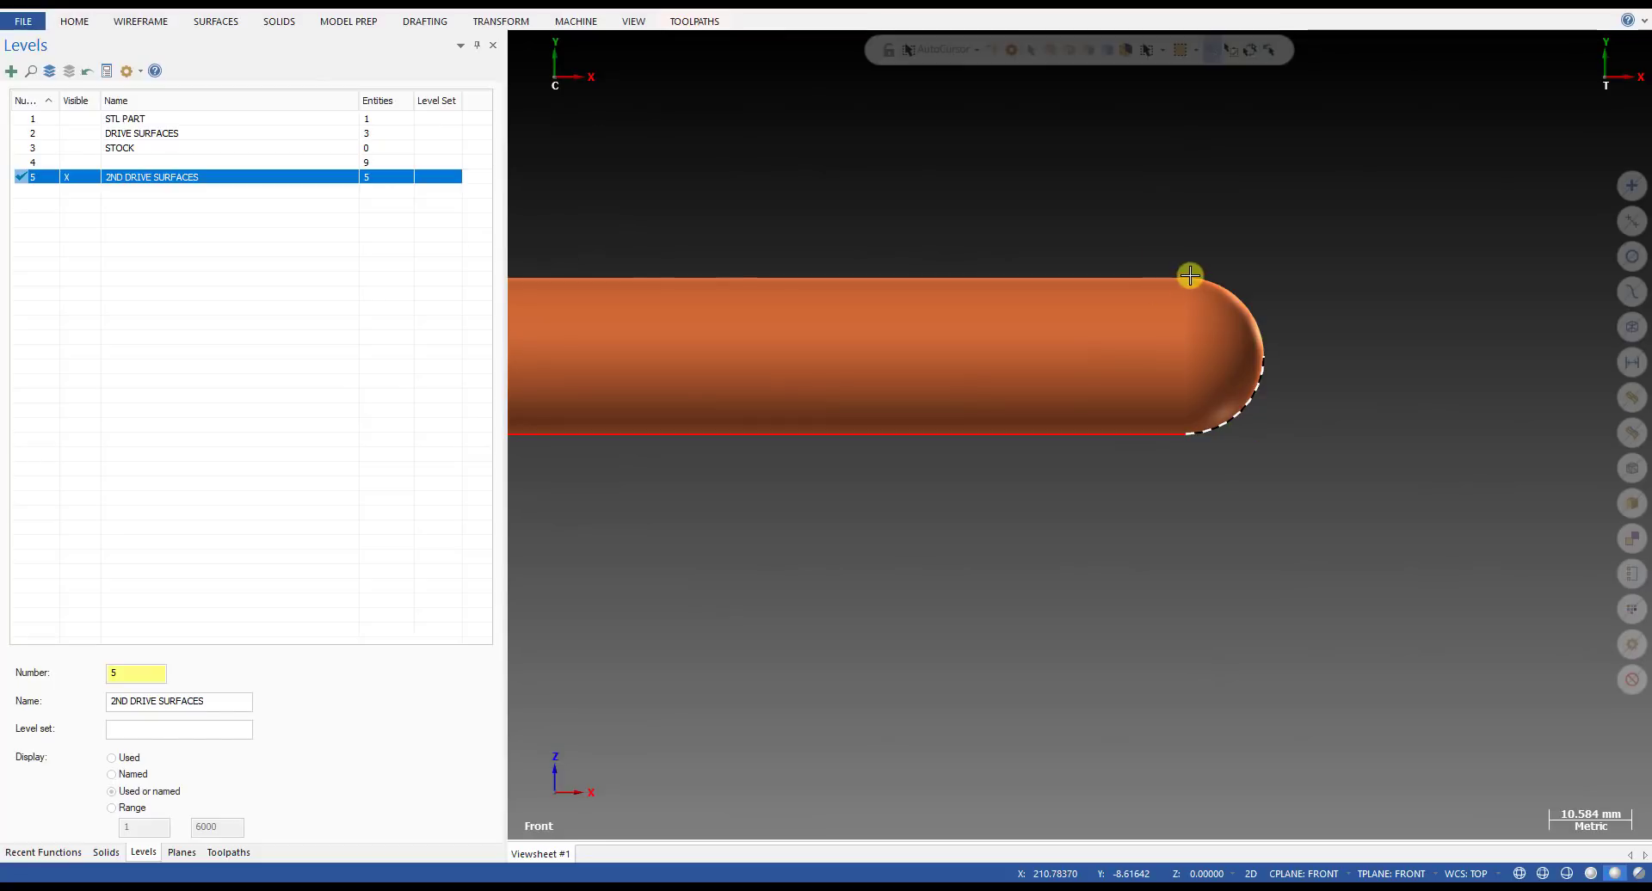
scroll(1213, 287, down, 4)
scroll(1227, 343, up, 2)
scroll(1222, 342, down, 2)
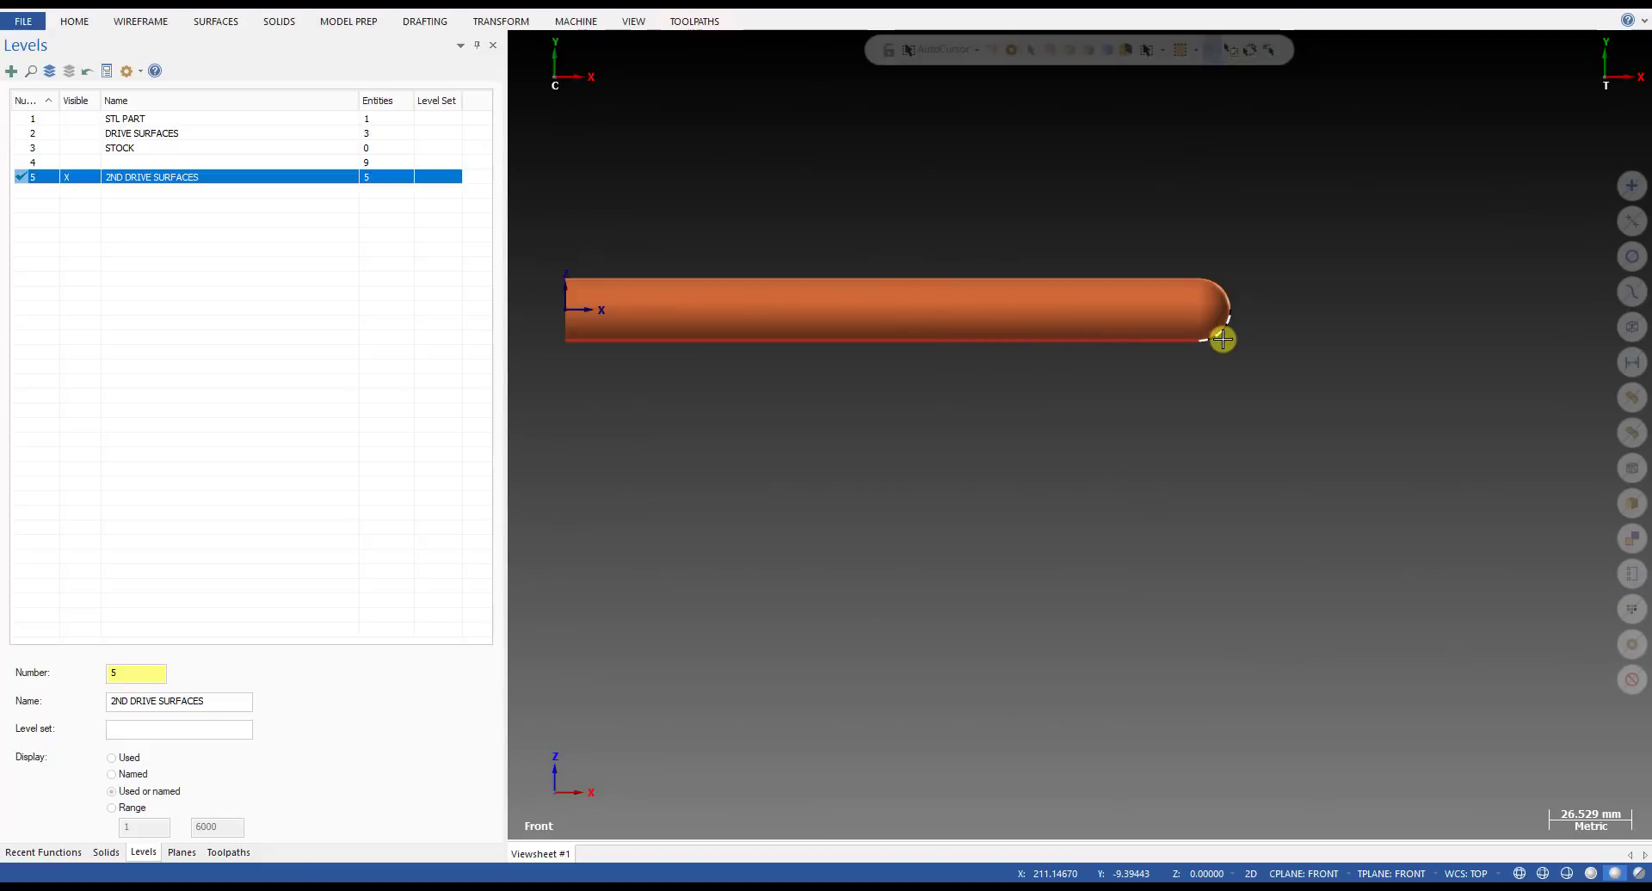
- Draw a circle of 20 mm radius centred on the tip of the rod-shaped drive surface
key(c)
click(1231, 310)
click(1288, 366)
click(133, 294)
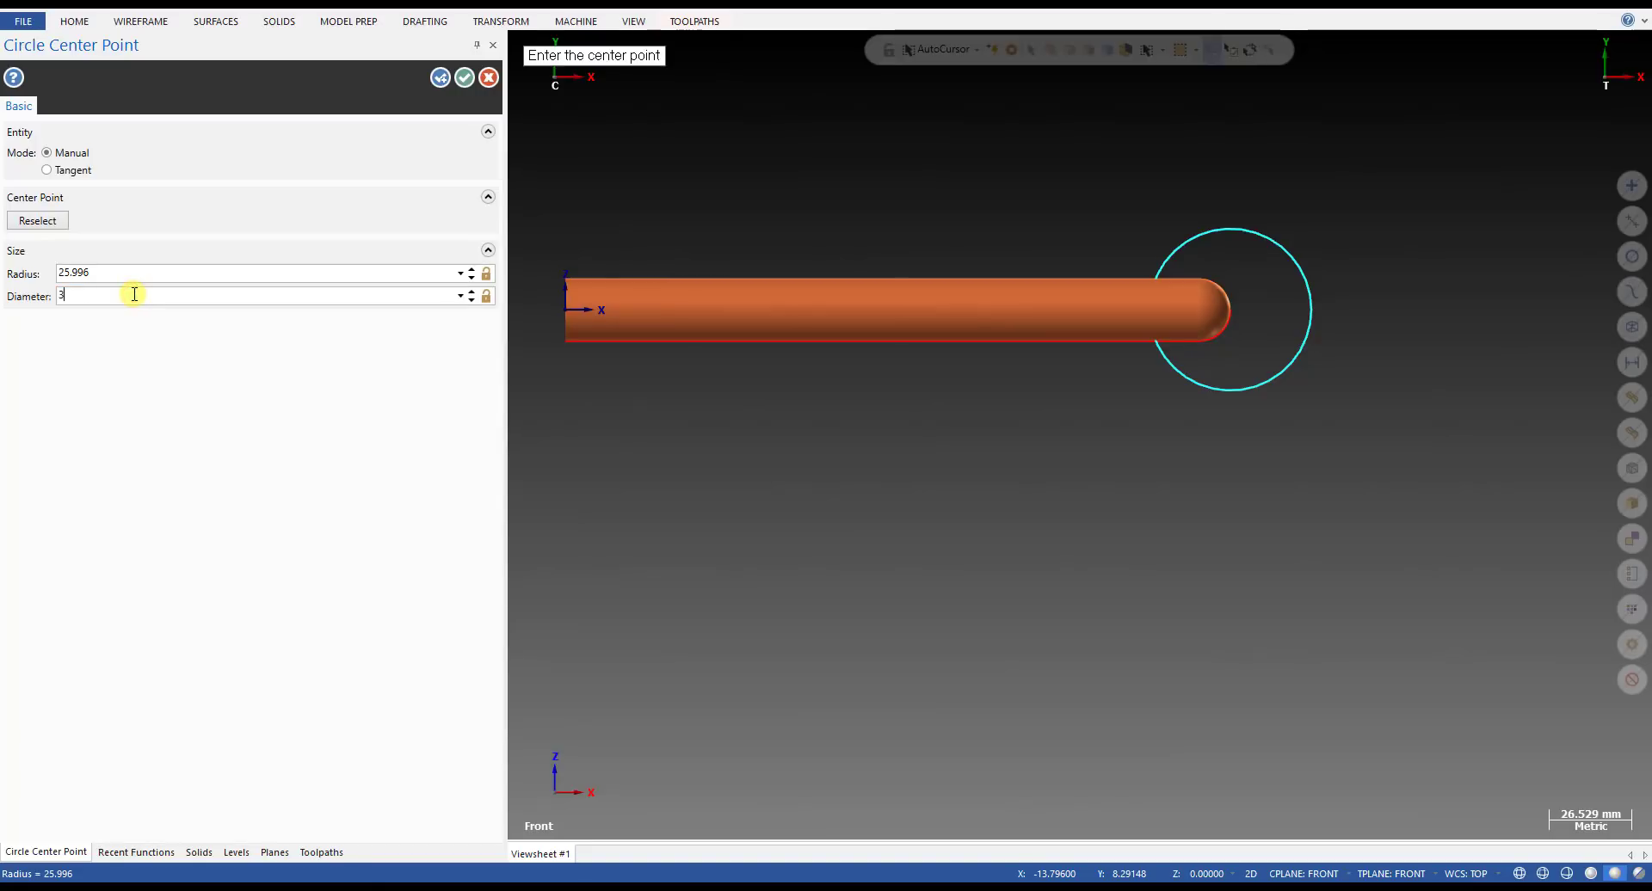
key(Return)
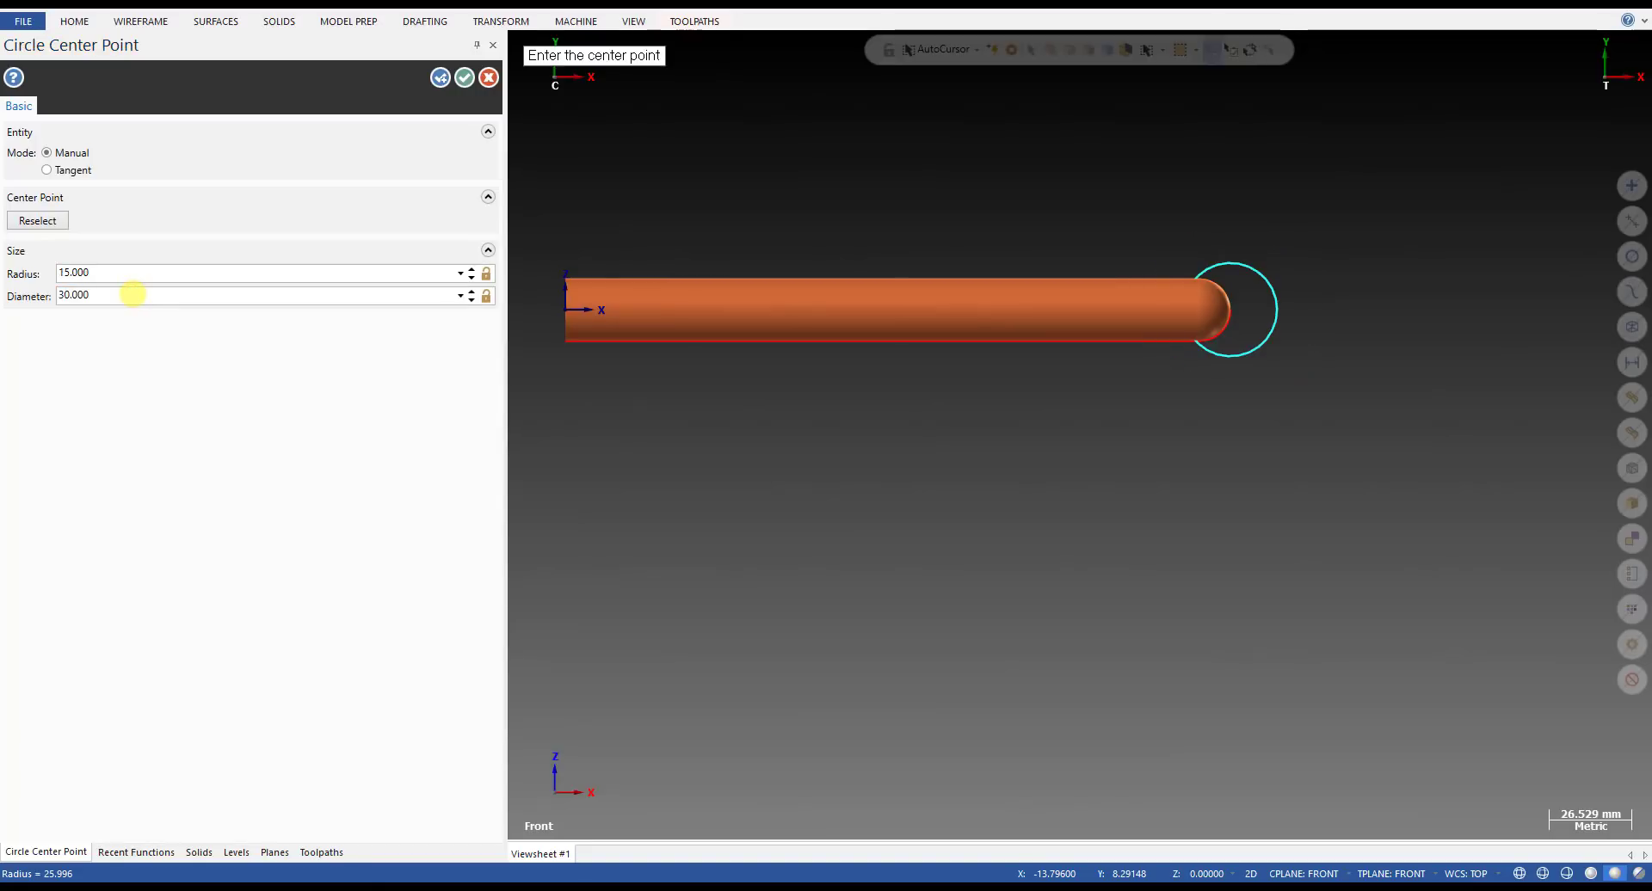
key(Return)
key(Return)
key(Escape)
- Move the circle along X with Dynamic transform so its outermost quadrant coincides with the rod's rounded tip
scroll(610, 258, down, 1)
click(1210, 255)
key(d)
click(1257, 311)
click(1277, 307)
scroll(1186, 318, up, 2)
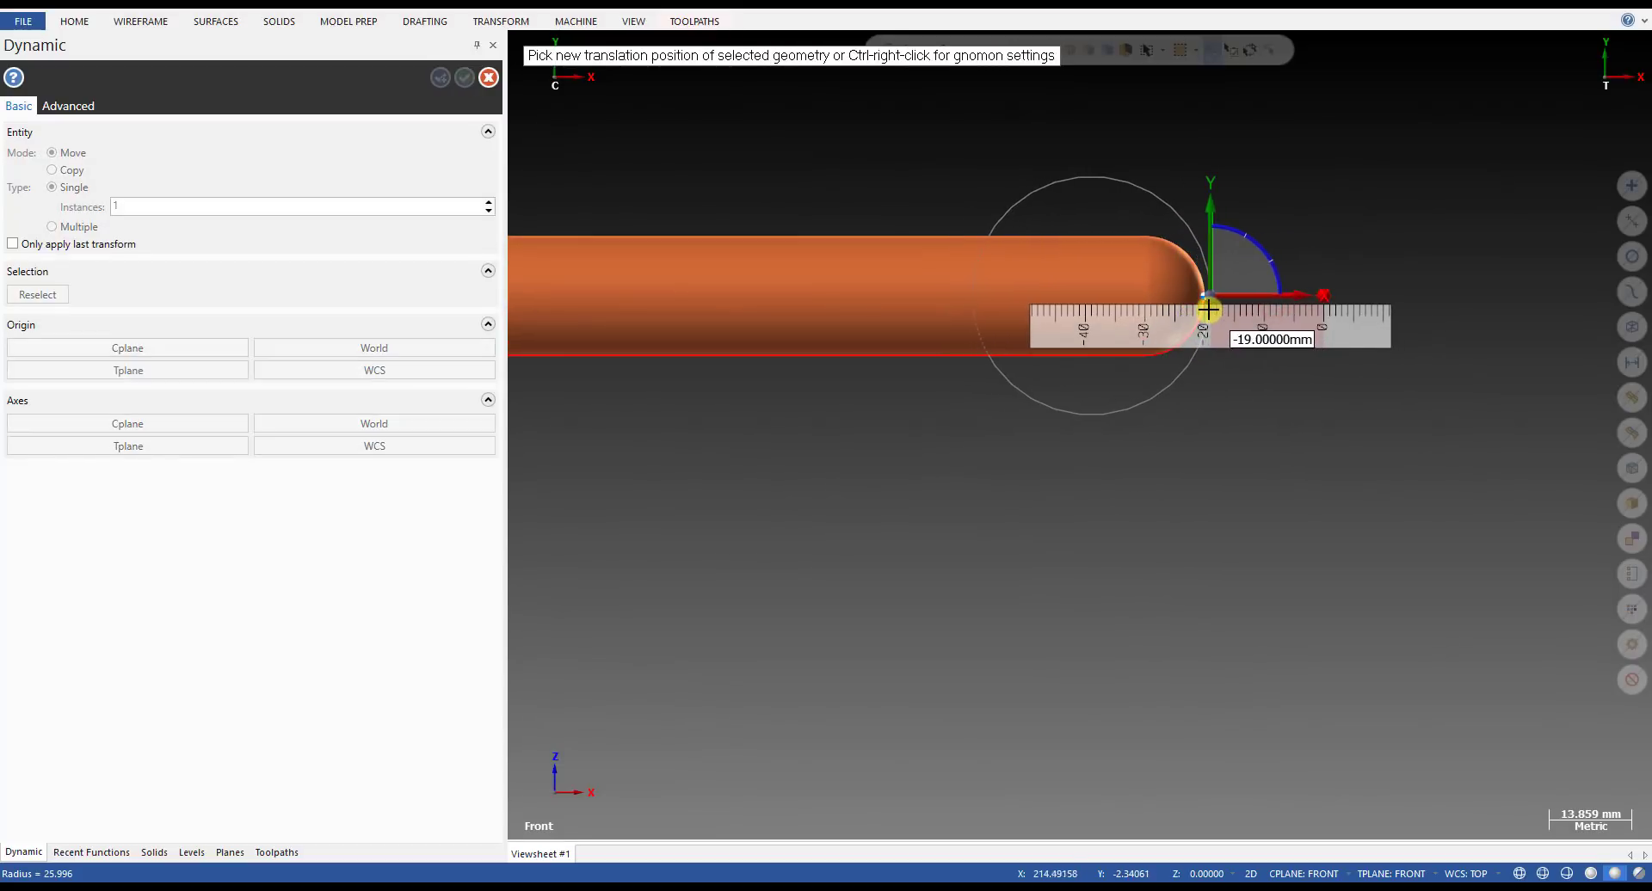
scroll(1228, 279, up, 3)
scroll(1209, 289, up, 2)
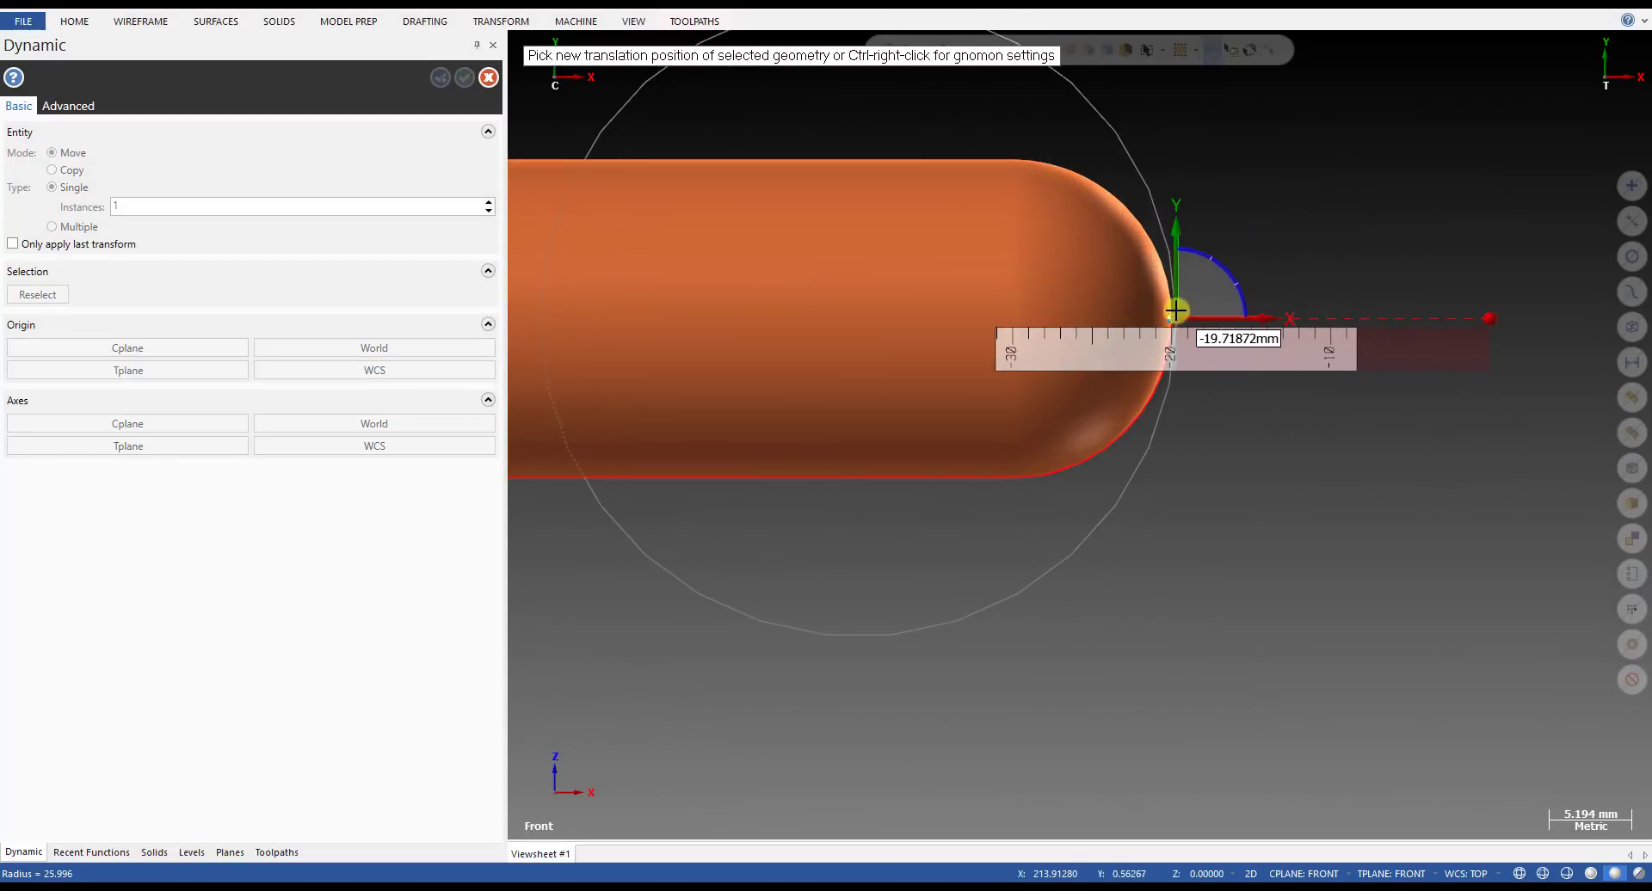
click(1174, 316)
scroll(1319, 276, down, 2)
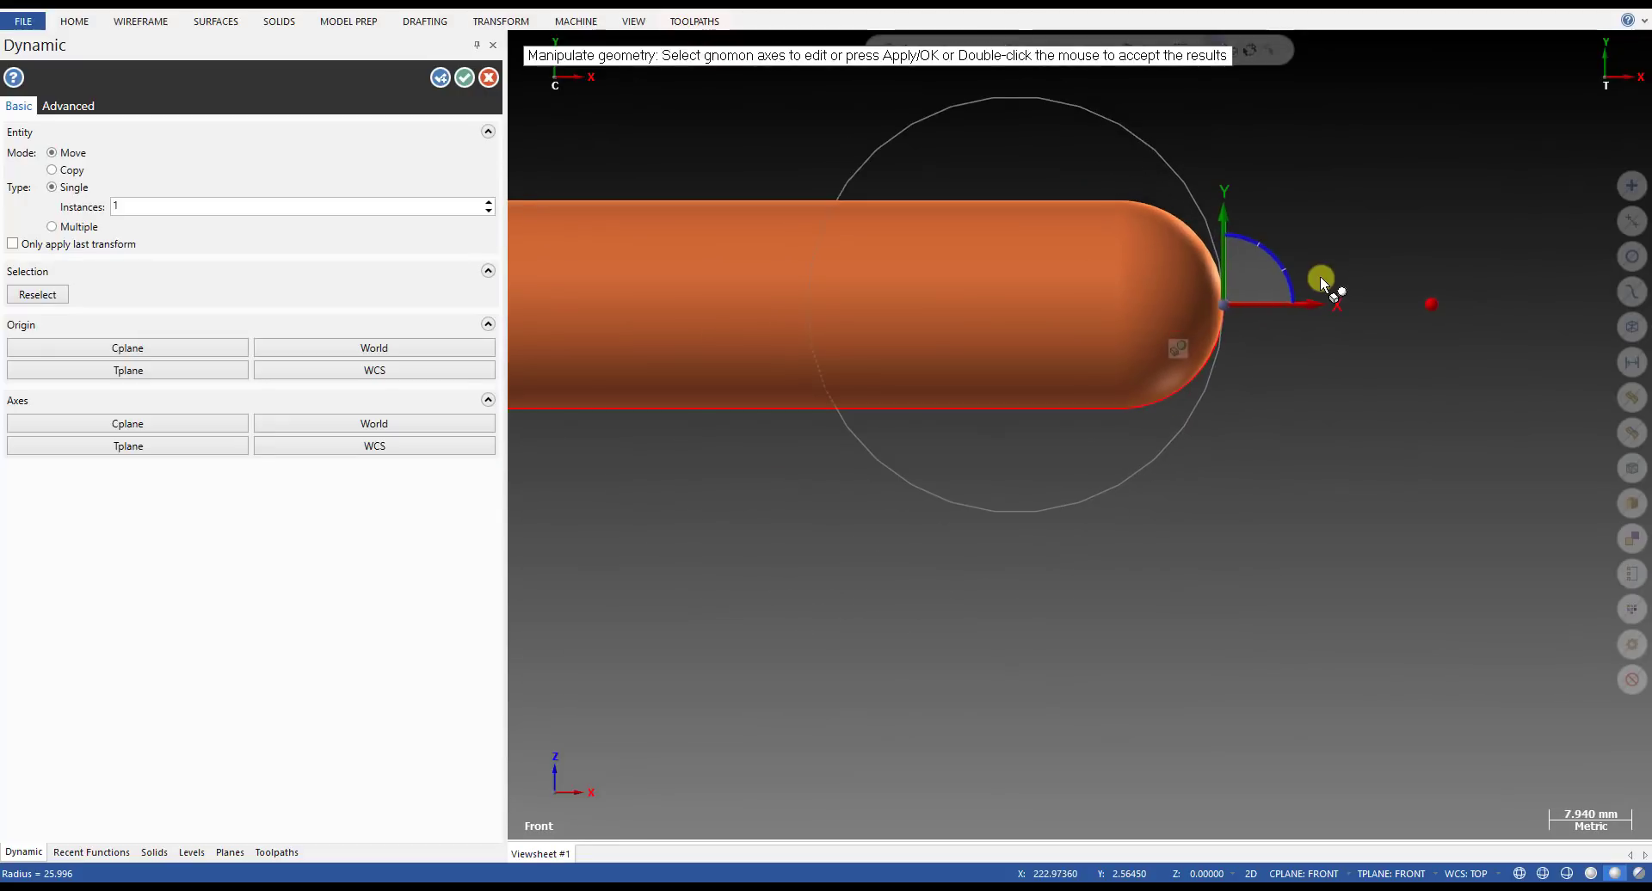
double_click(1320, 275)
key(Escape)
scroll(1320, 277, down, 2)
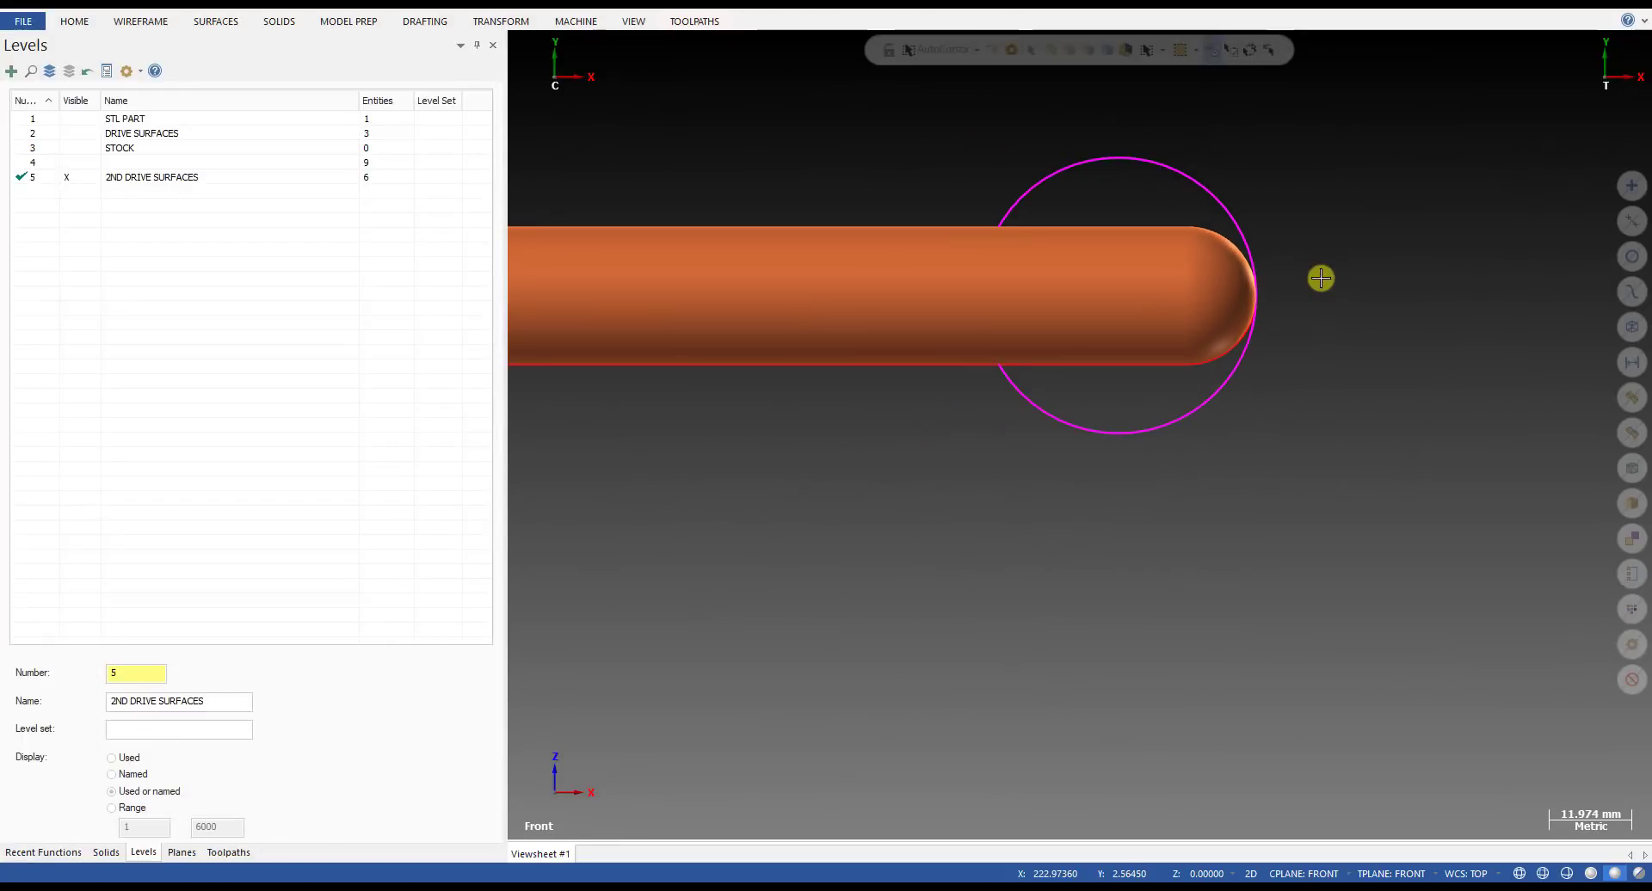
- Draw a horizontal line from the circle's bottom quadrant to just beyond the rod's open end
key(l)
click(1110, 435)
scroll(1110, 413, down, 5)
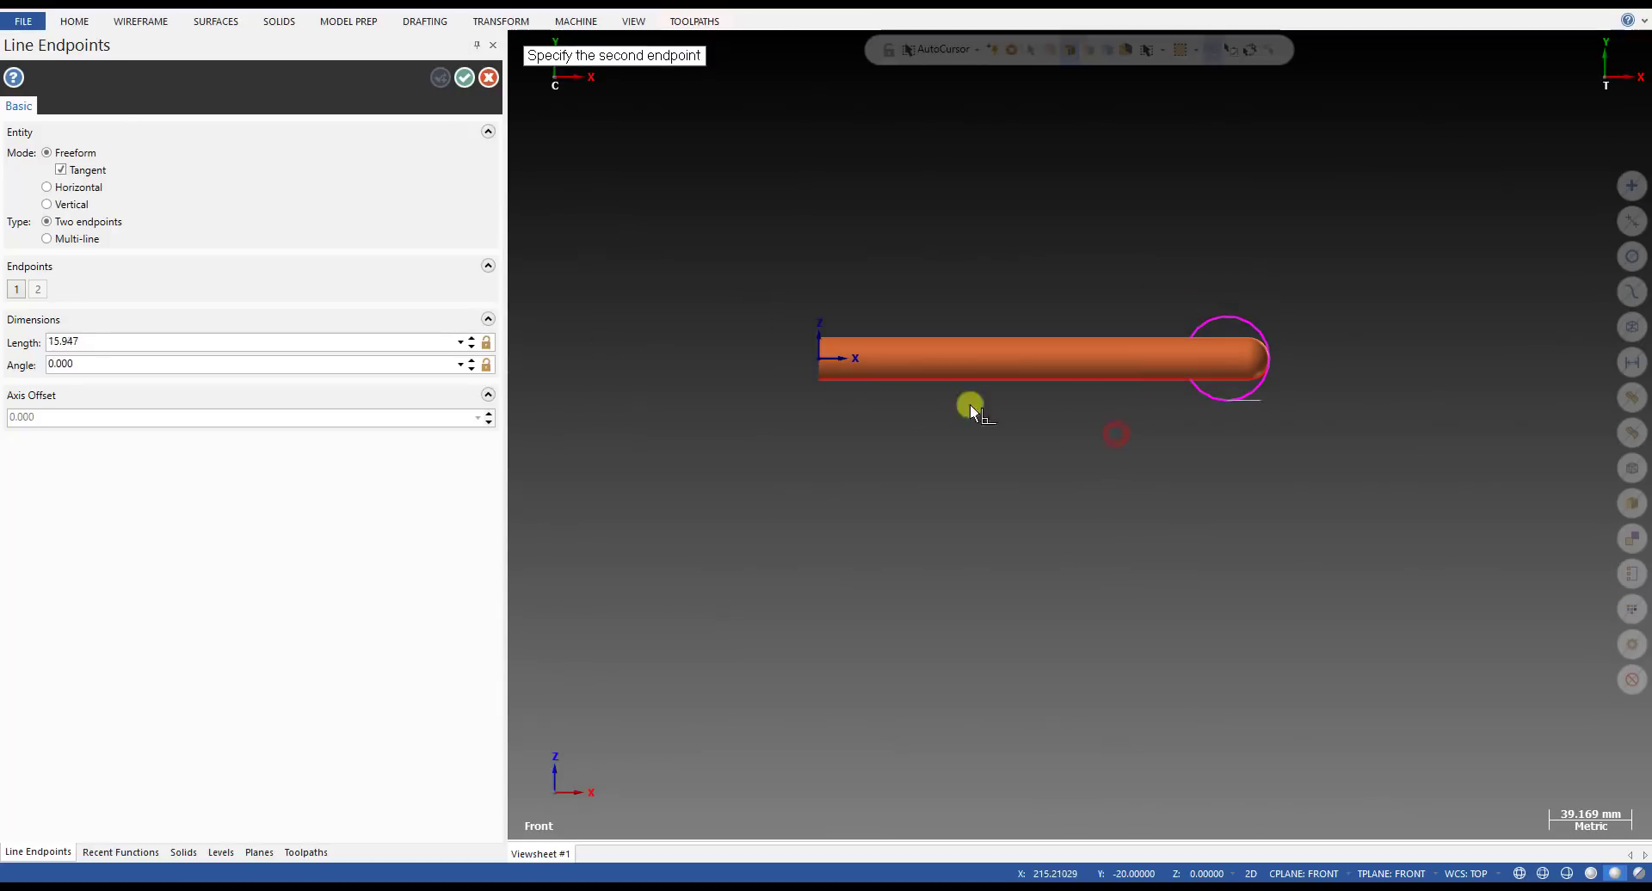
click(788, 404)
key(Escape)
scroll(829, 379, up, 2)
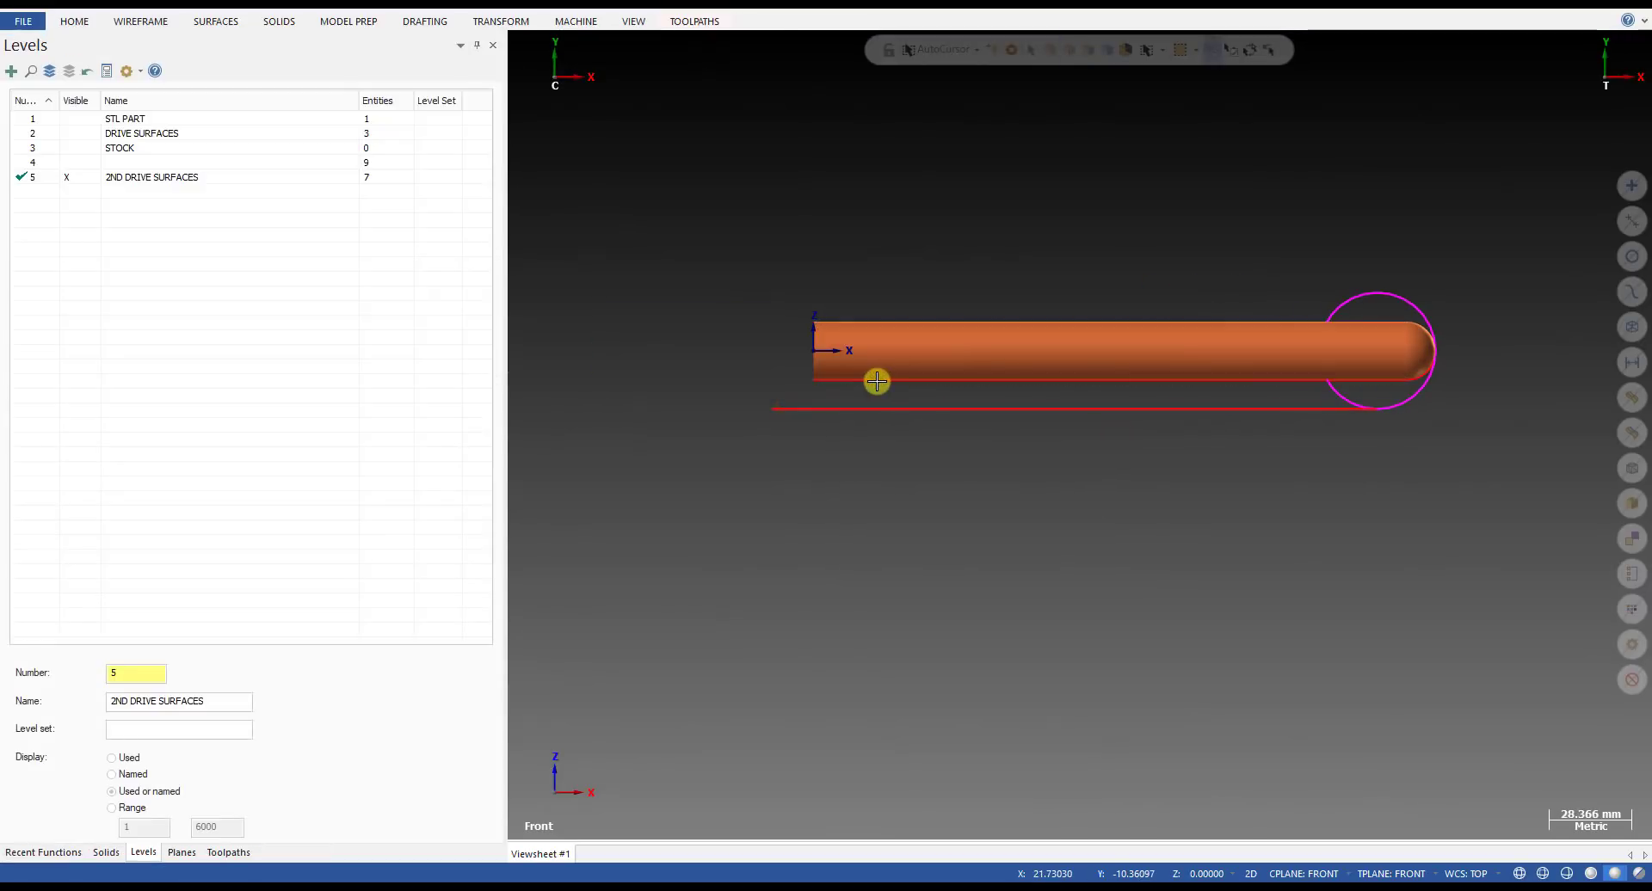
- Draw a vertical line down from the origin and trim the horizontal line's overhanging end to it
key(l)
click(815, 352)
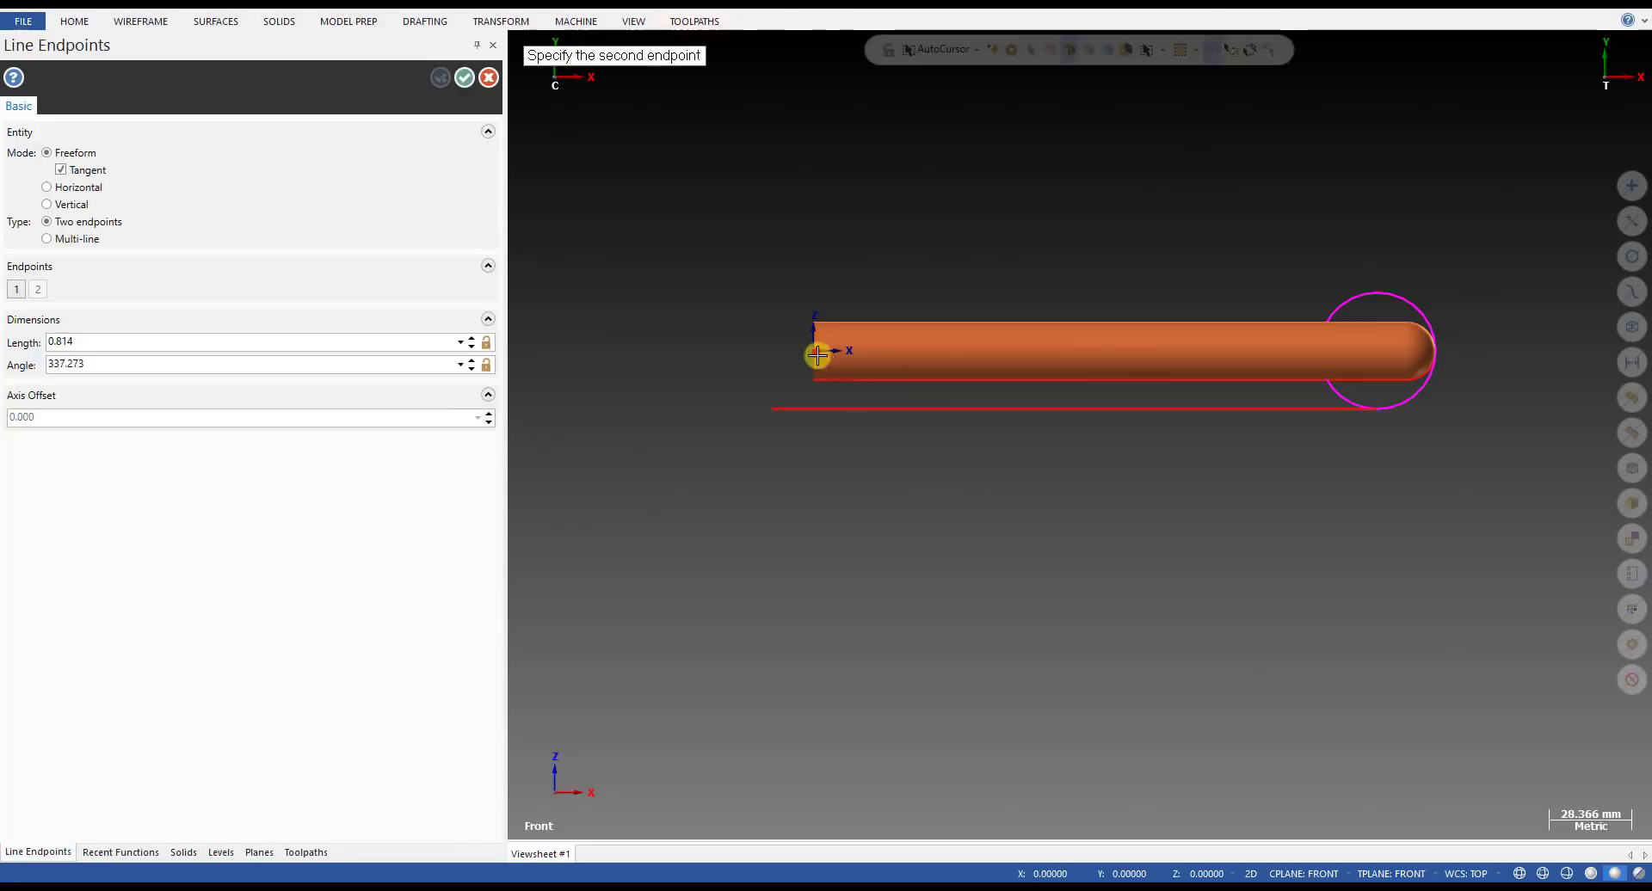
click(813, 445)
key(Escape)
key(t)
key(1)
click(840, 414)
click(813, 388)
key(Escape)
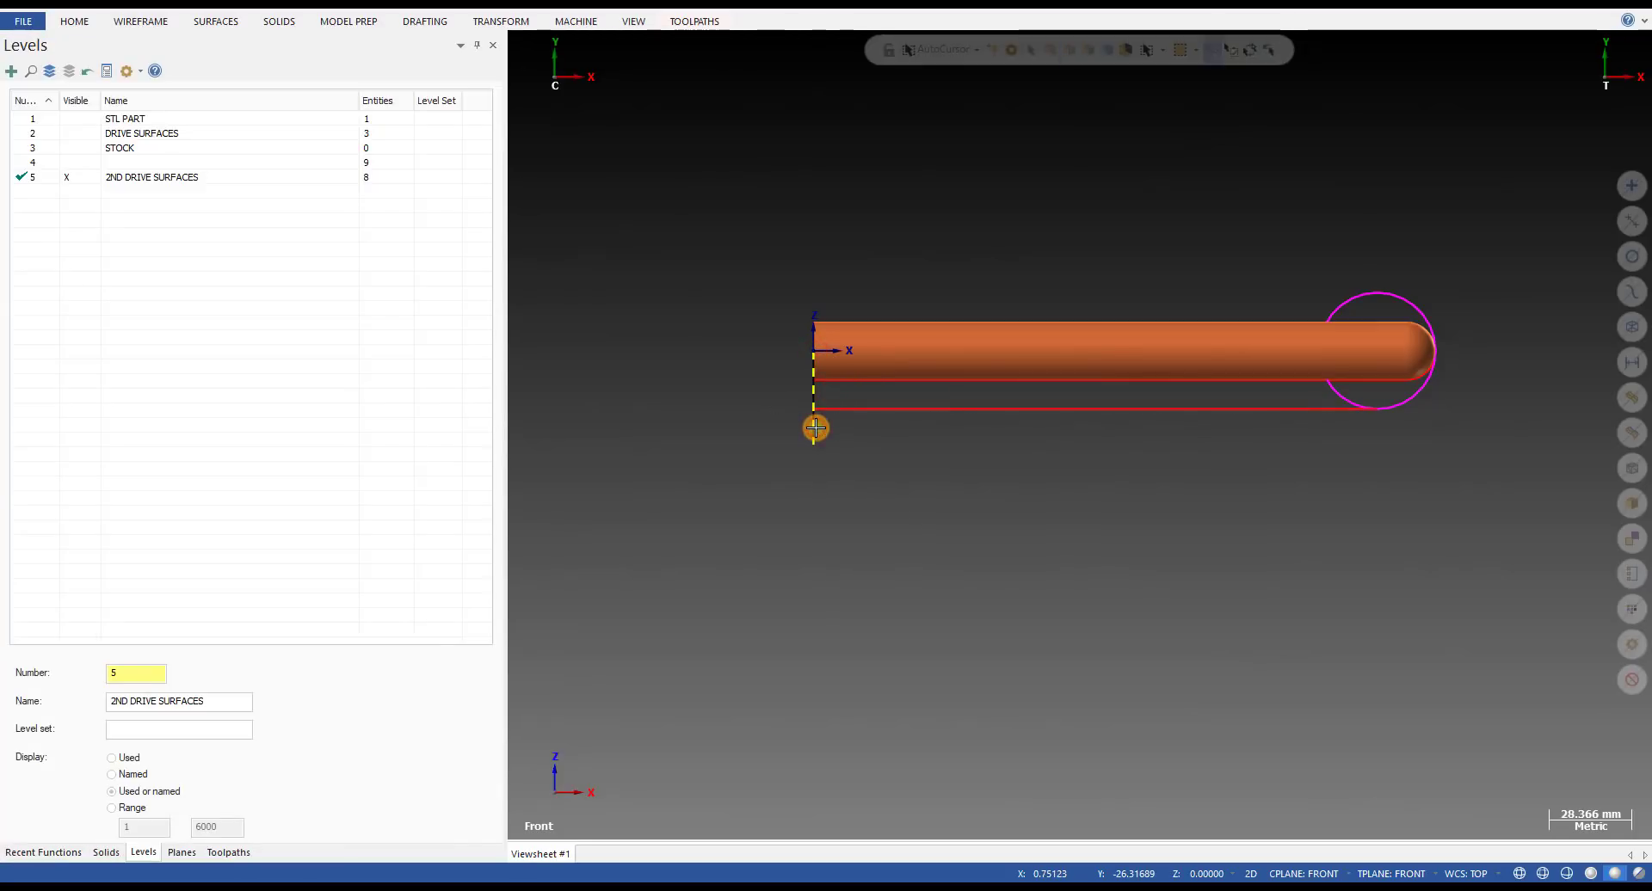
- Remove the vertical line and trim the circle to the quarter arc between the rod's tip and the horizontal line
scroll(795, 419, down, 1)
scroll(1293, 373, up, 3)
key(t)
key(1)
click(1338, 416)
click(1209, 431)
key(Escape)
scroll(1257, 372, down, 3)
middle_drag(1258, 372, 837, 394)
- Start a Surface Revolve and chain the horizontal line and quarter arc as its profile
click(228, 852)
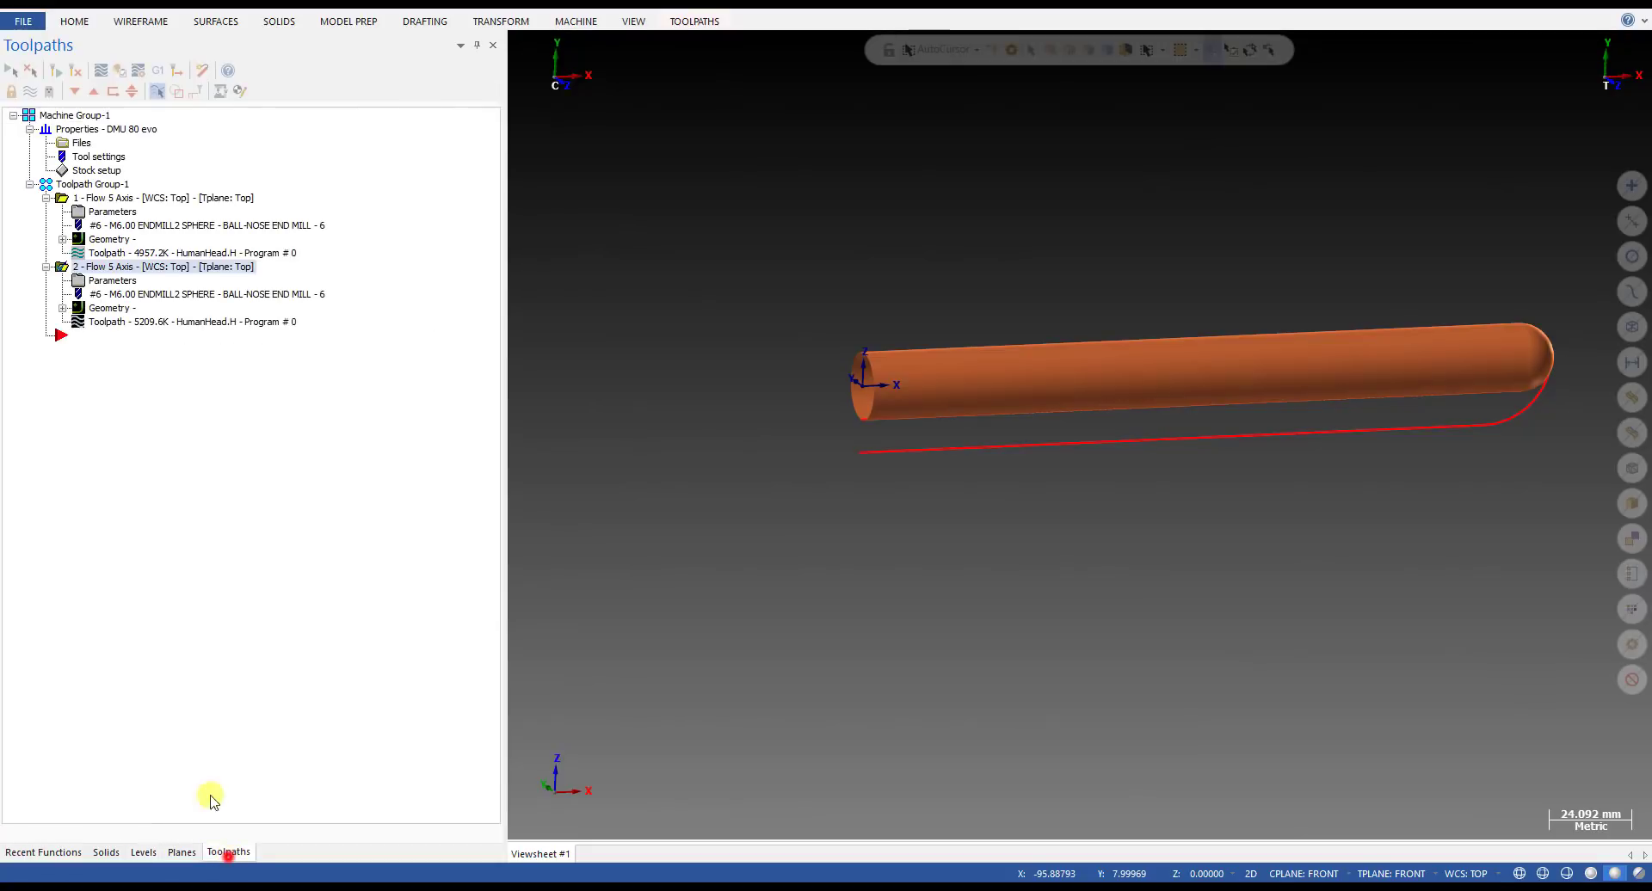
click(698, 21)
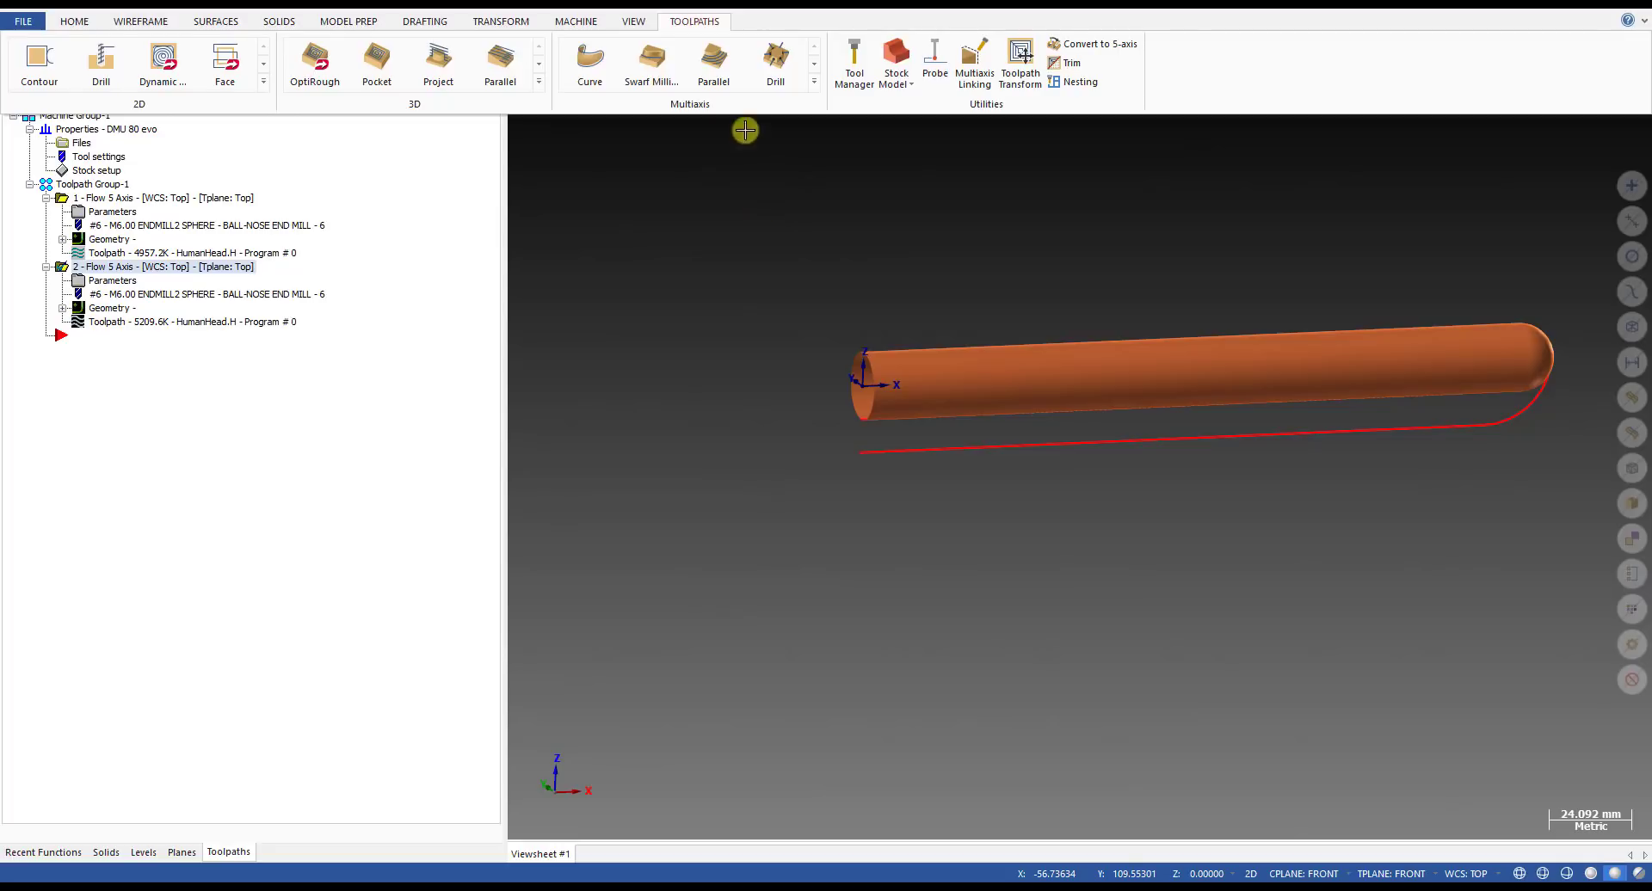
click(205, 21)
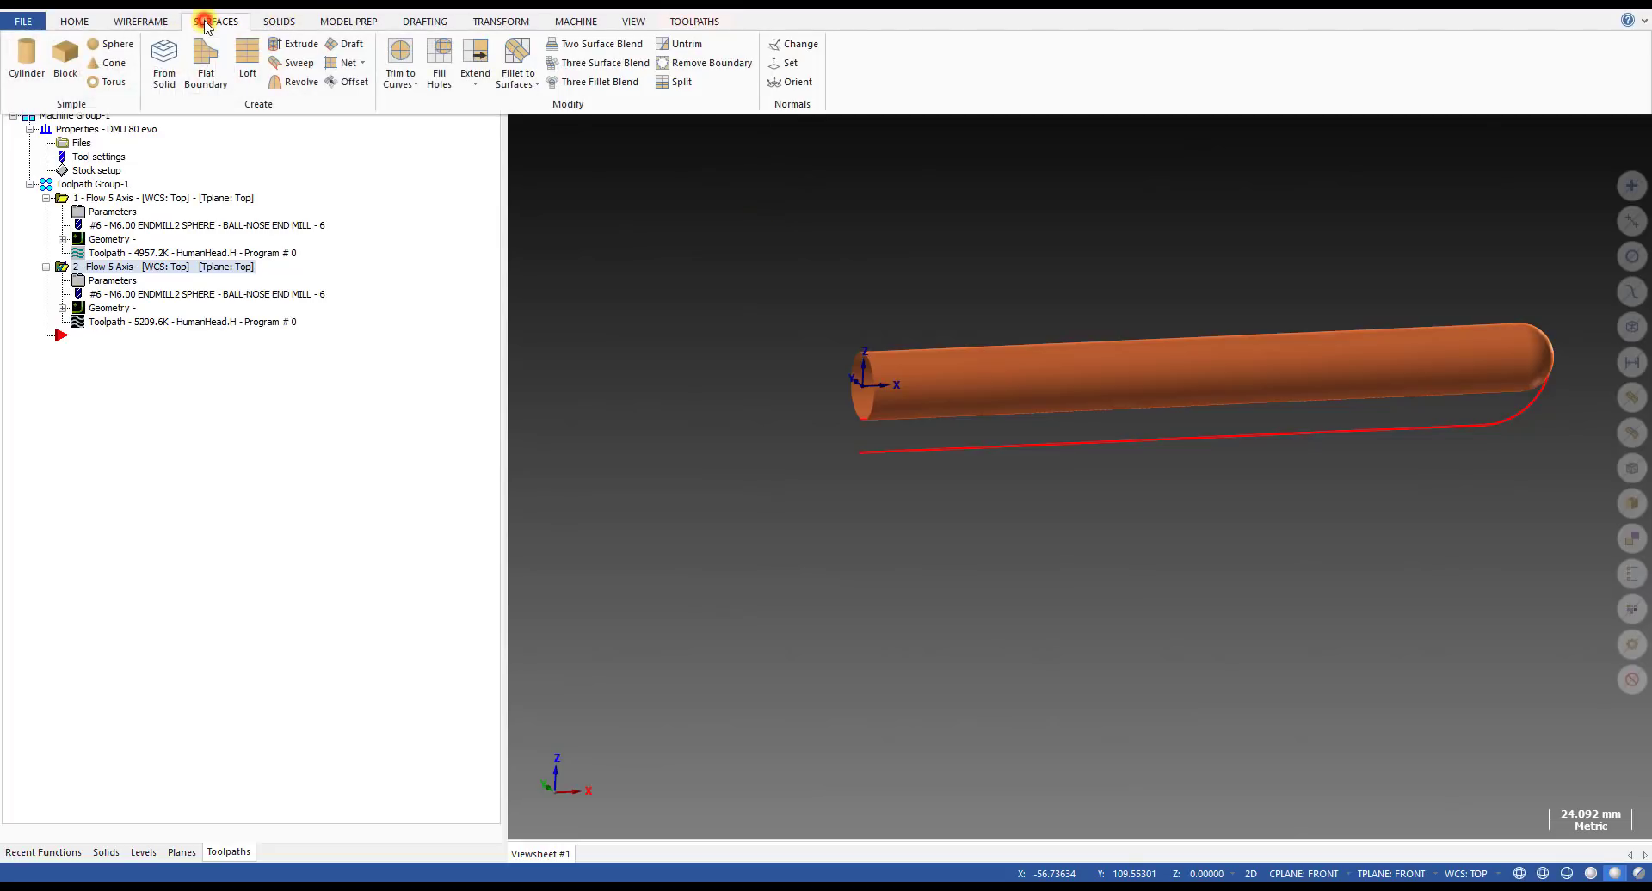
click(292, 82)
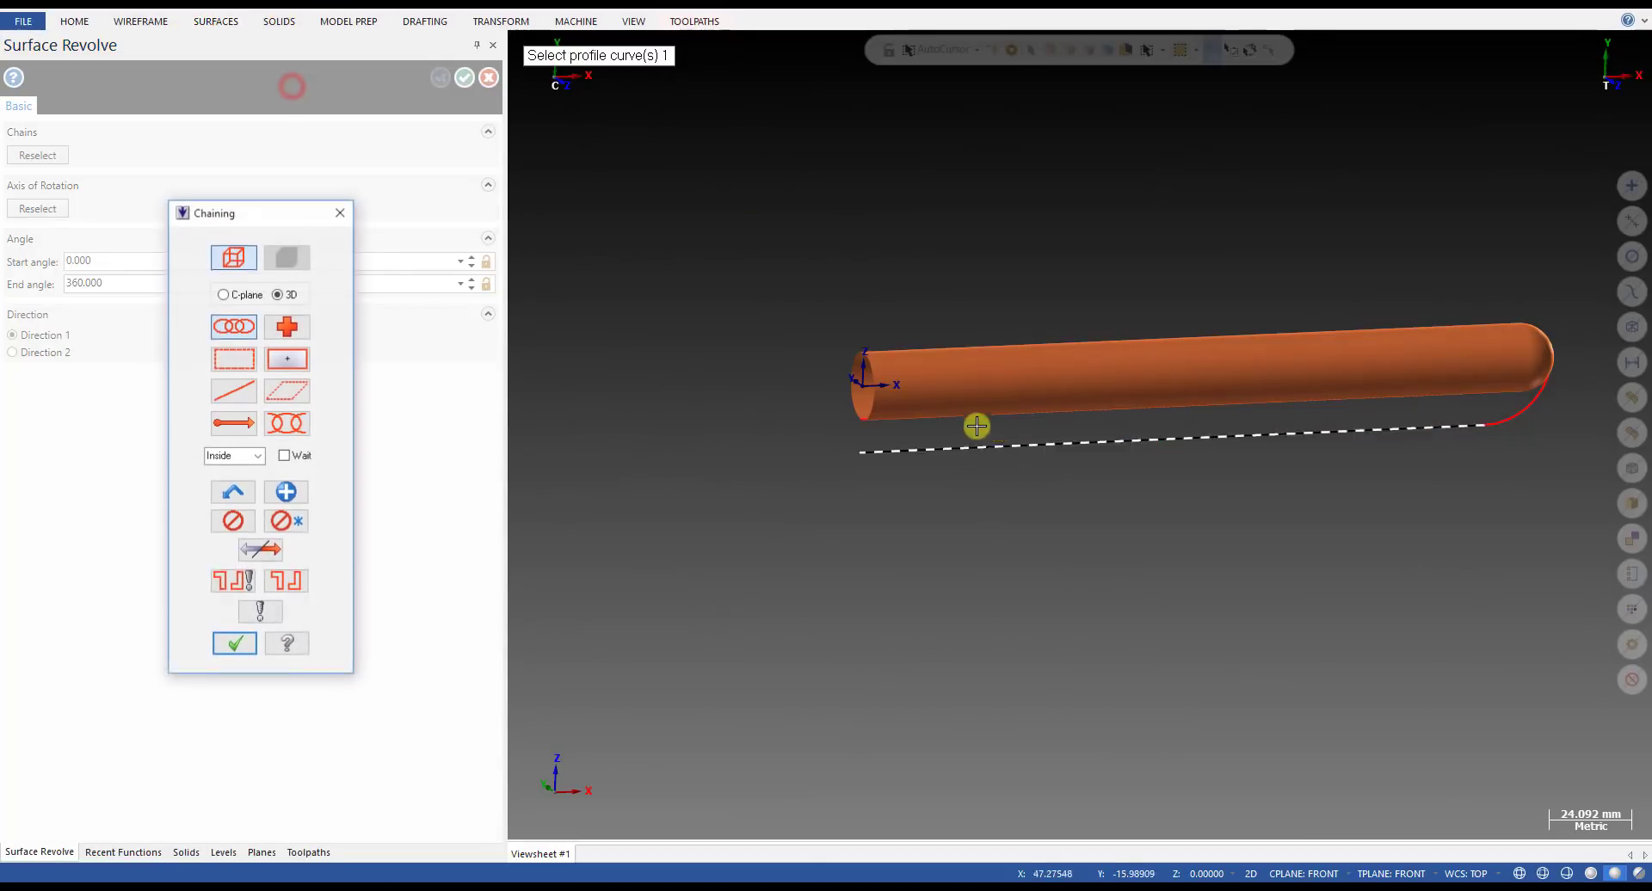
click(886, 449)
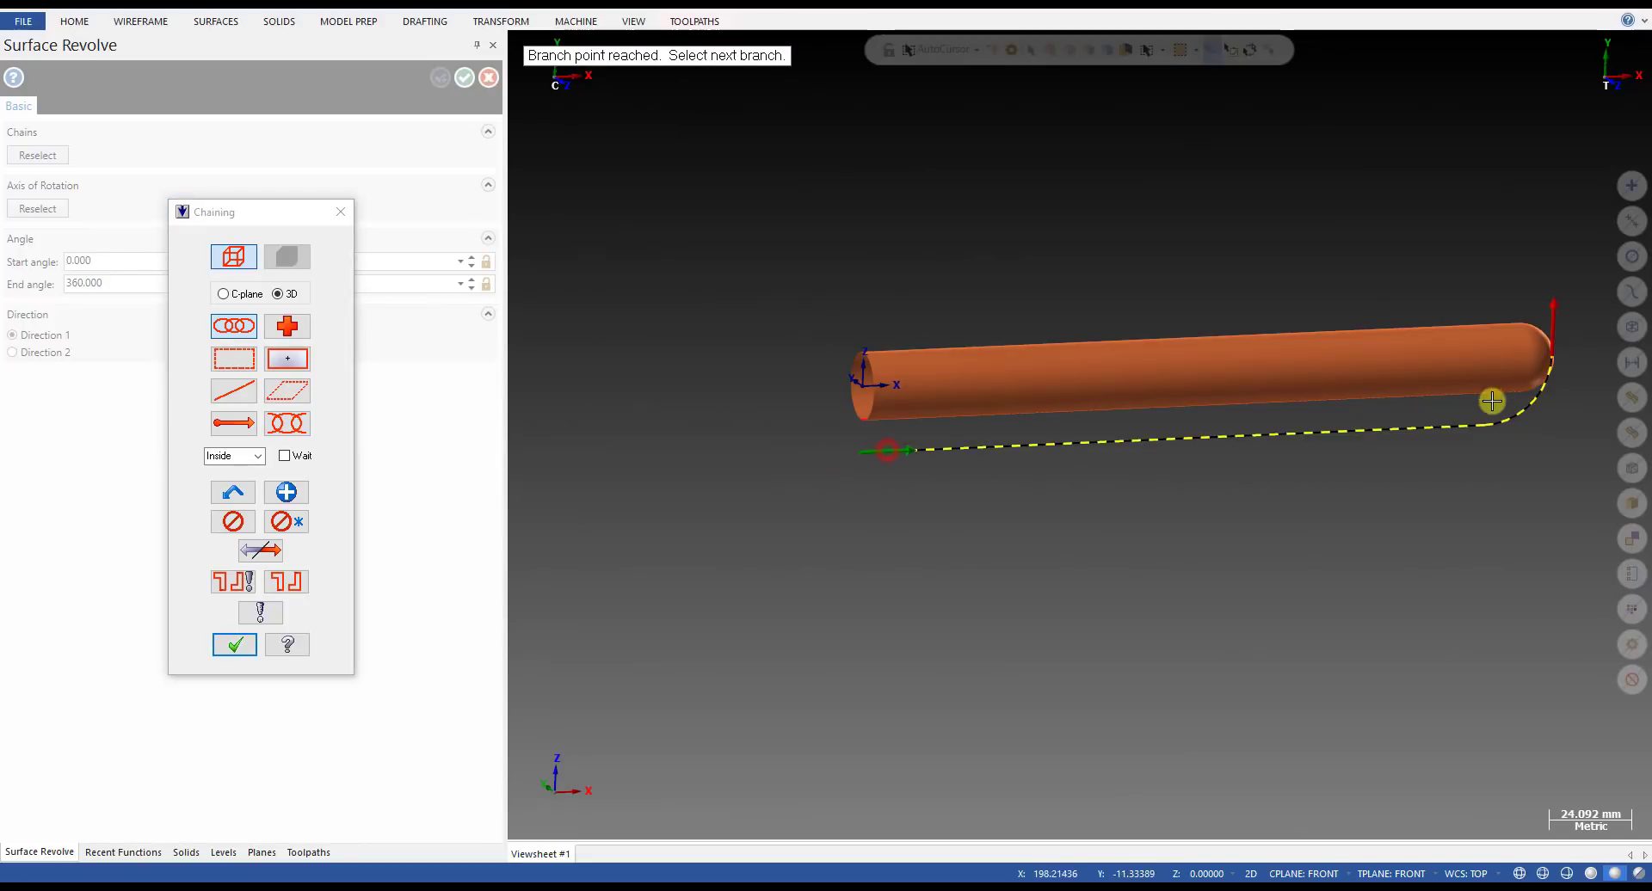
click(245, 653)
- Revolve the profile 360 degrees about the rod's centre axis to create a larger rounded-end drive surface
click(865, 420)
scroll(1405, 382, up, 2)
middle_drag(1320, 382, 1460, 380)
scroll(934, 427, up, 5)
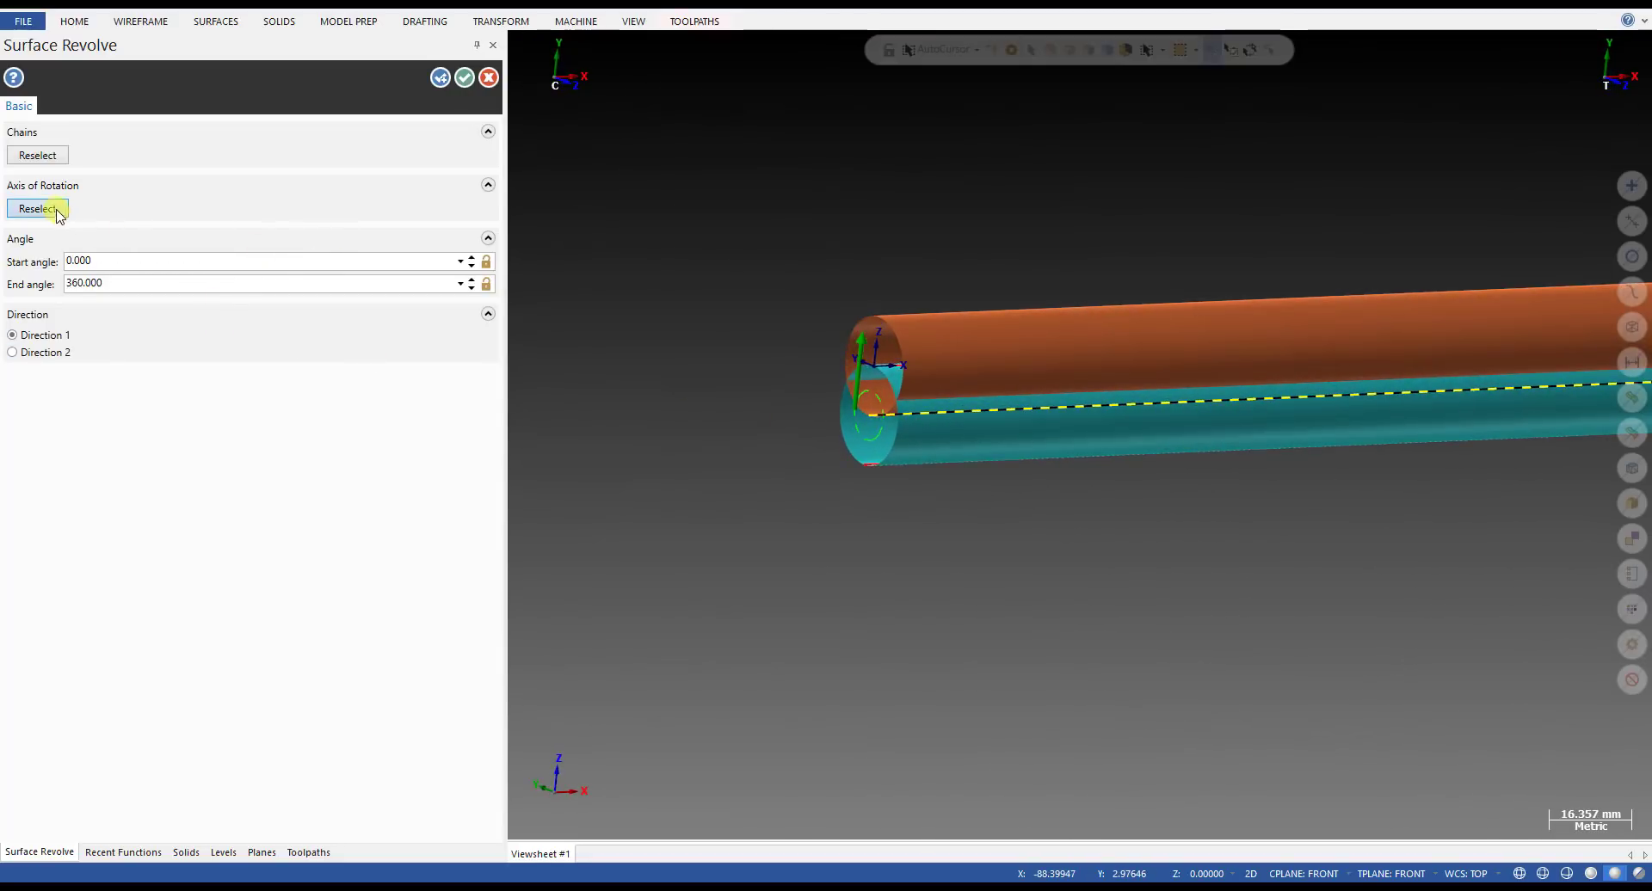
click(37, 208)
click(905, 368)
scroll(740, 458, down, 8)
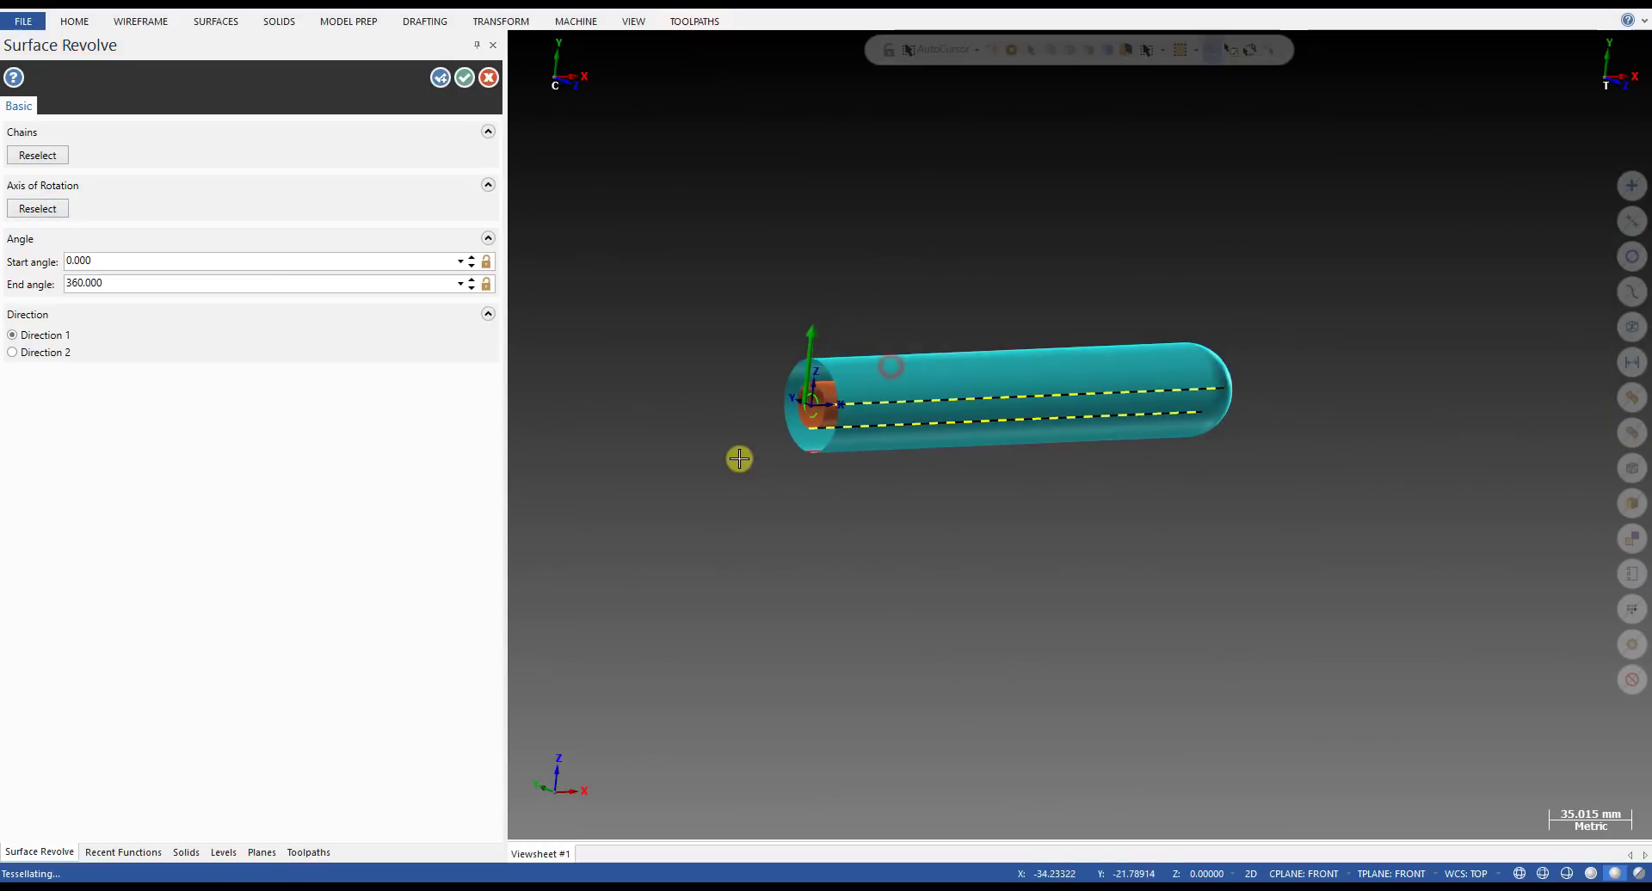
scroll(739, 459, down, 3)
click(463, 80)
scroll(1130, 453, up, 1)
middle_drag(1131, 452, 1013, 462)
scroll(1013, 462, down, 1)
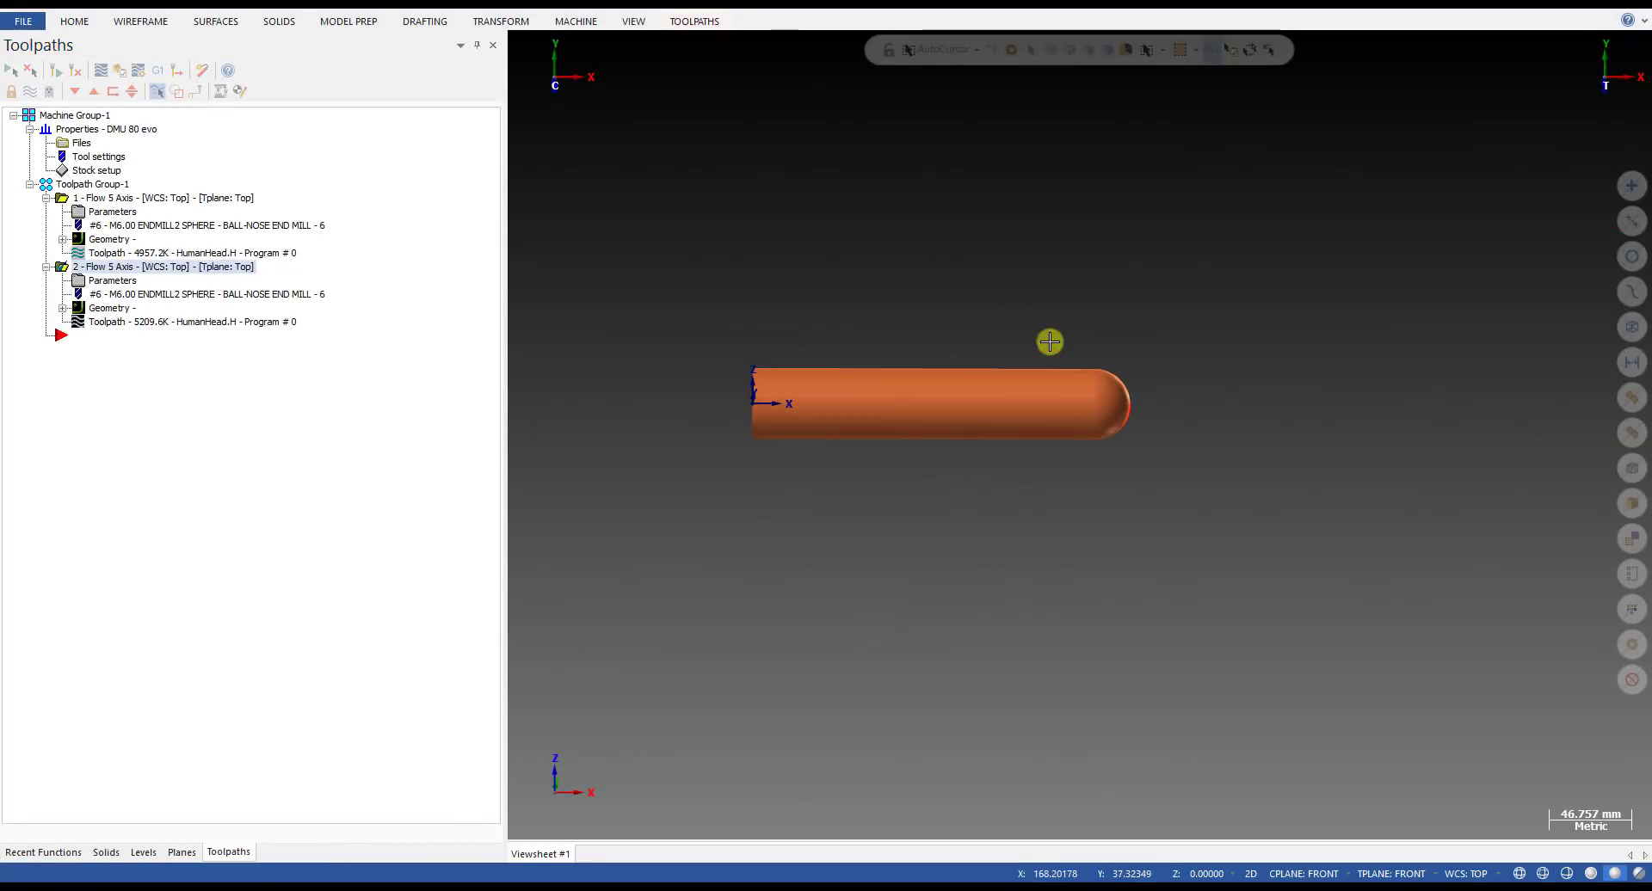
- Set the construction and tool planes back to Top
click(224, 851)
click(182, 852)
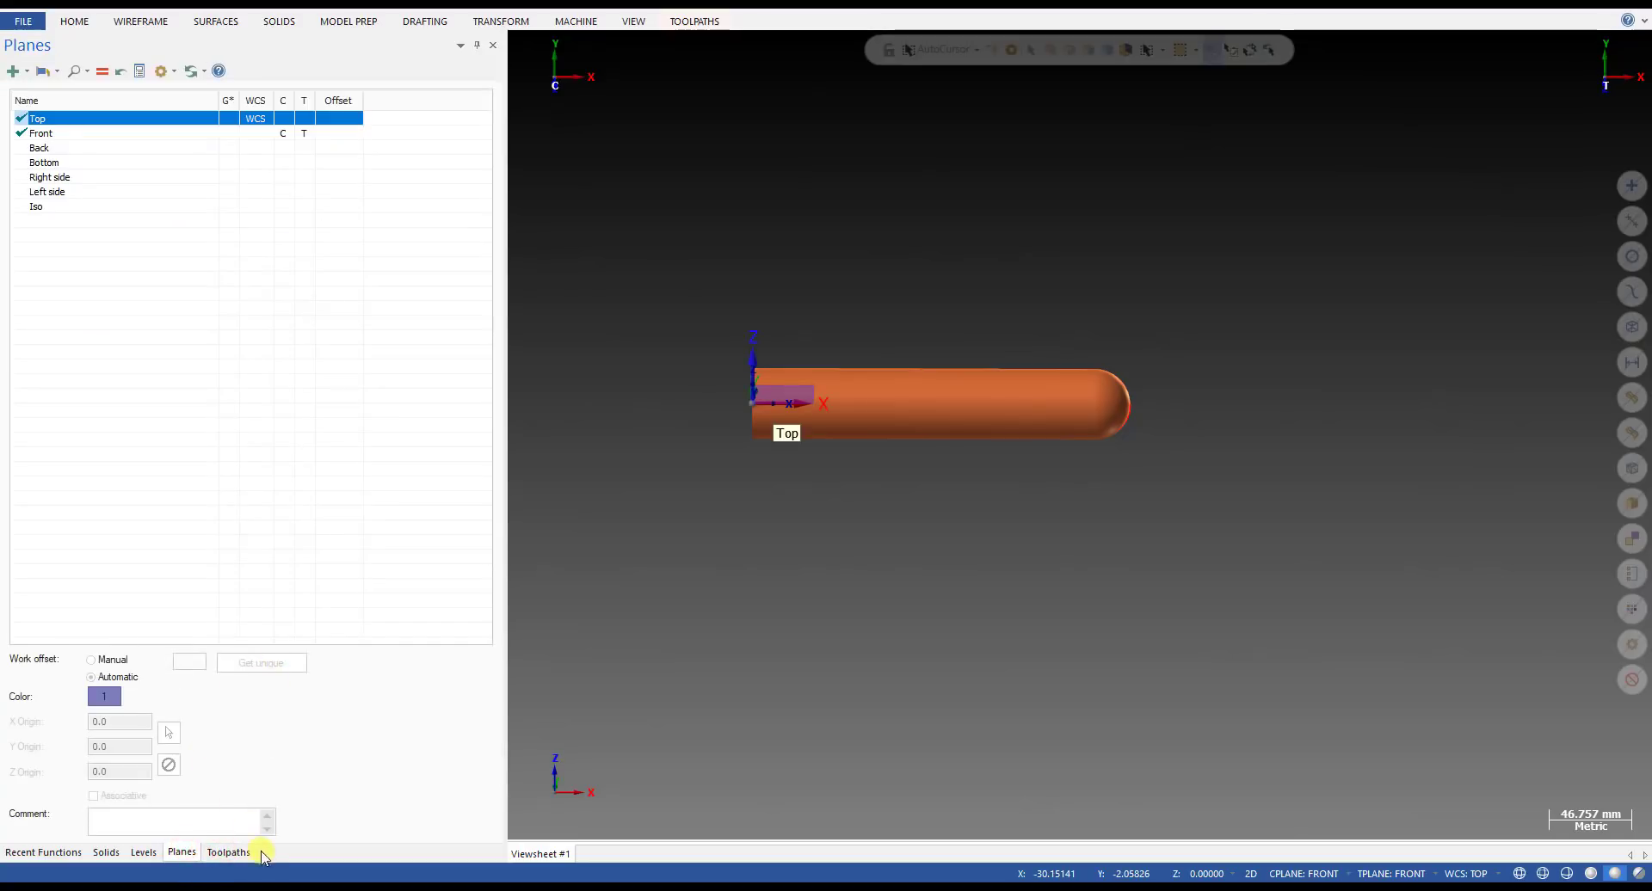
click(229, 852)
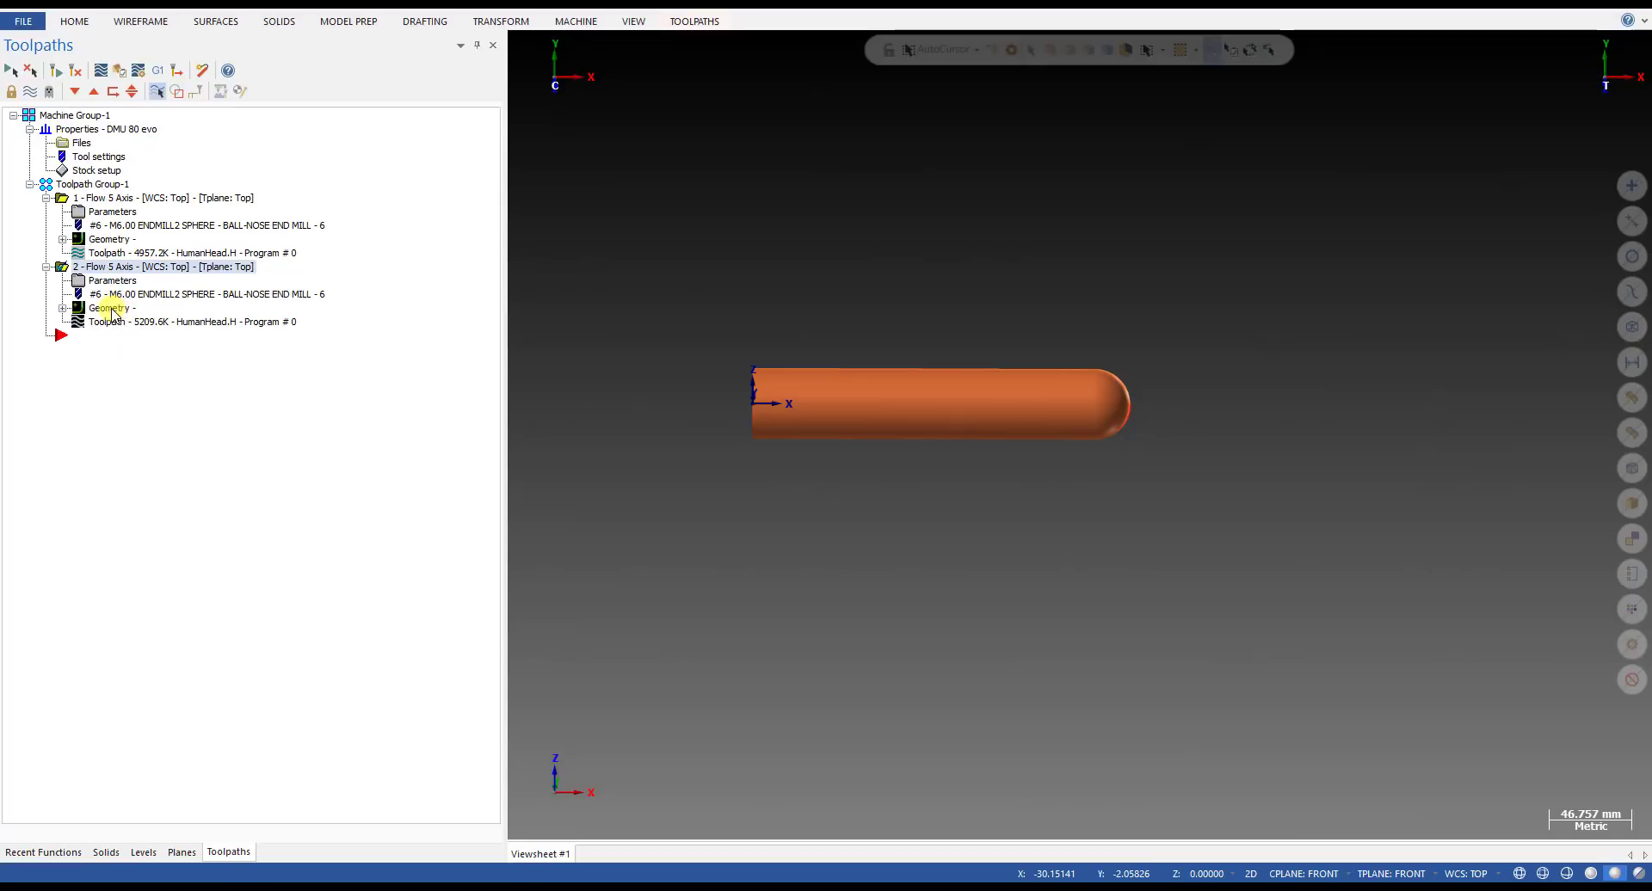
- Duplicate the second Flow 5 Axis toolpath and open the copy's cut pattern settings
click(111, 312)
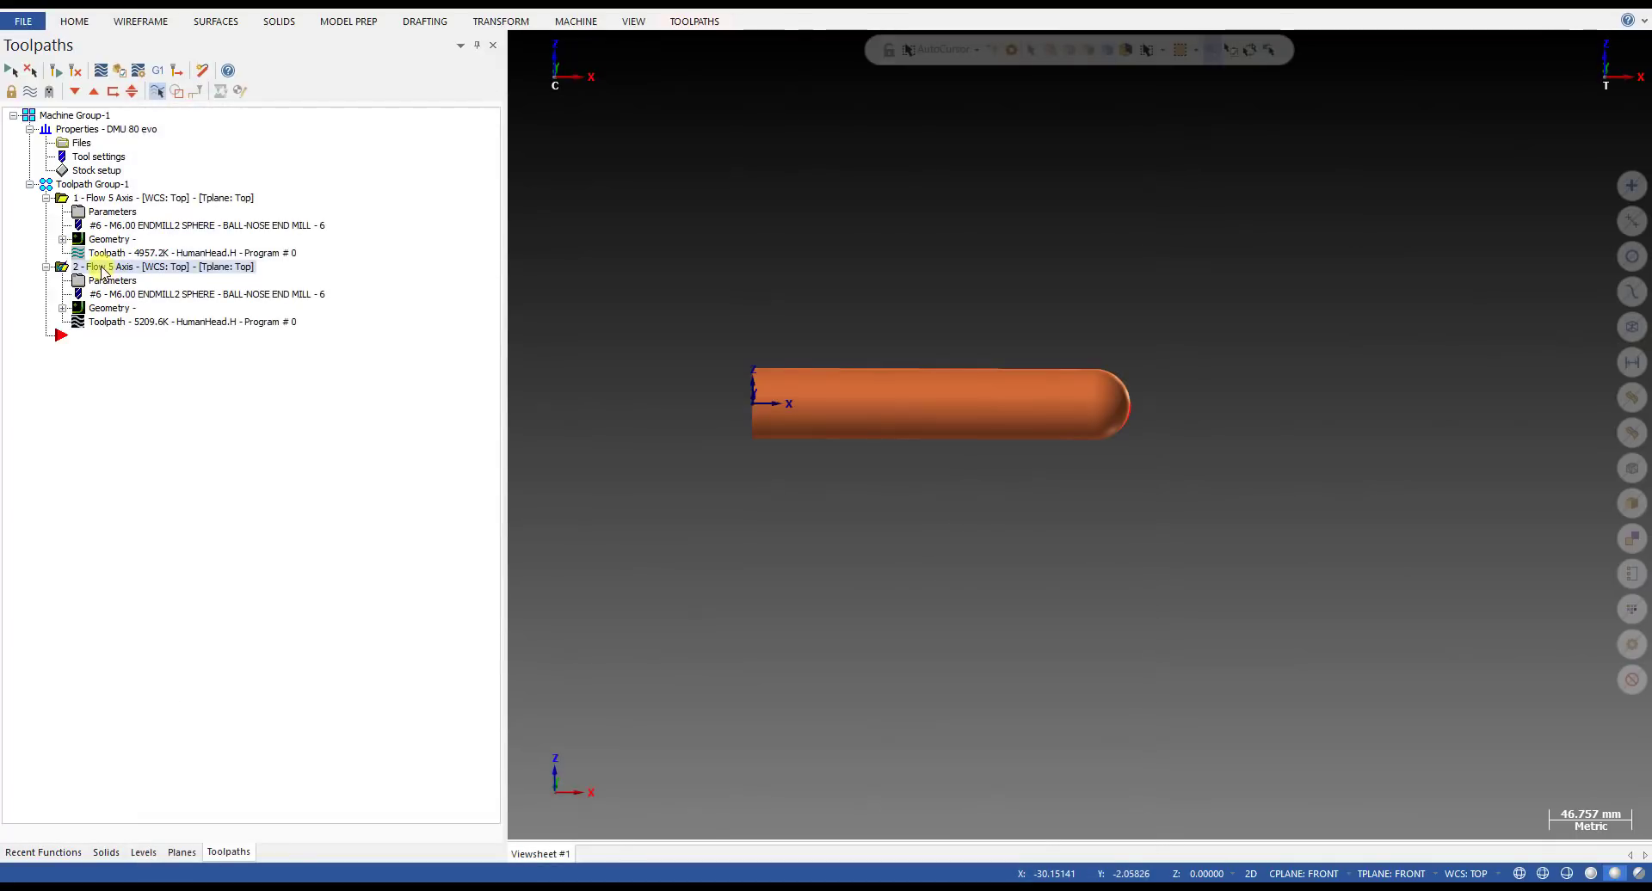
key(ctrl+v)
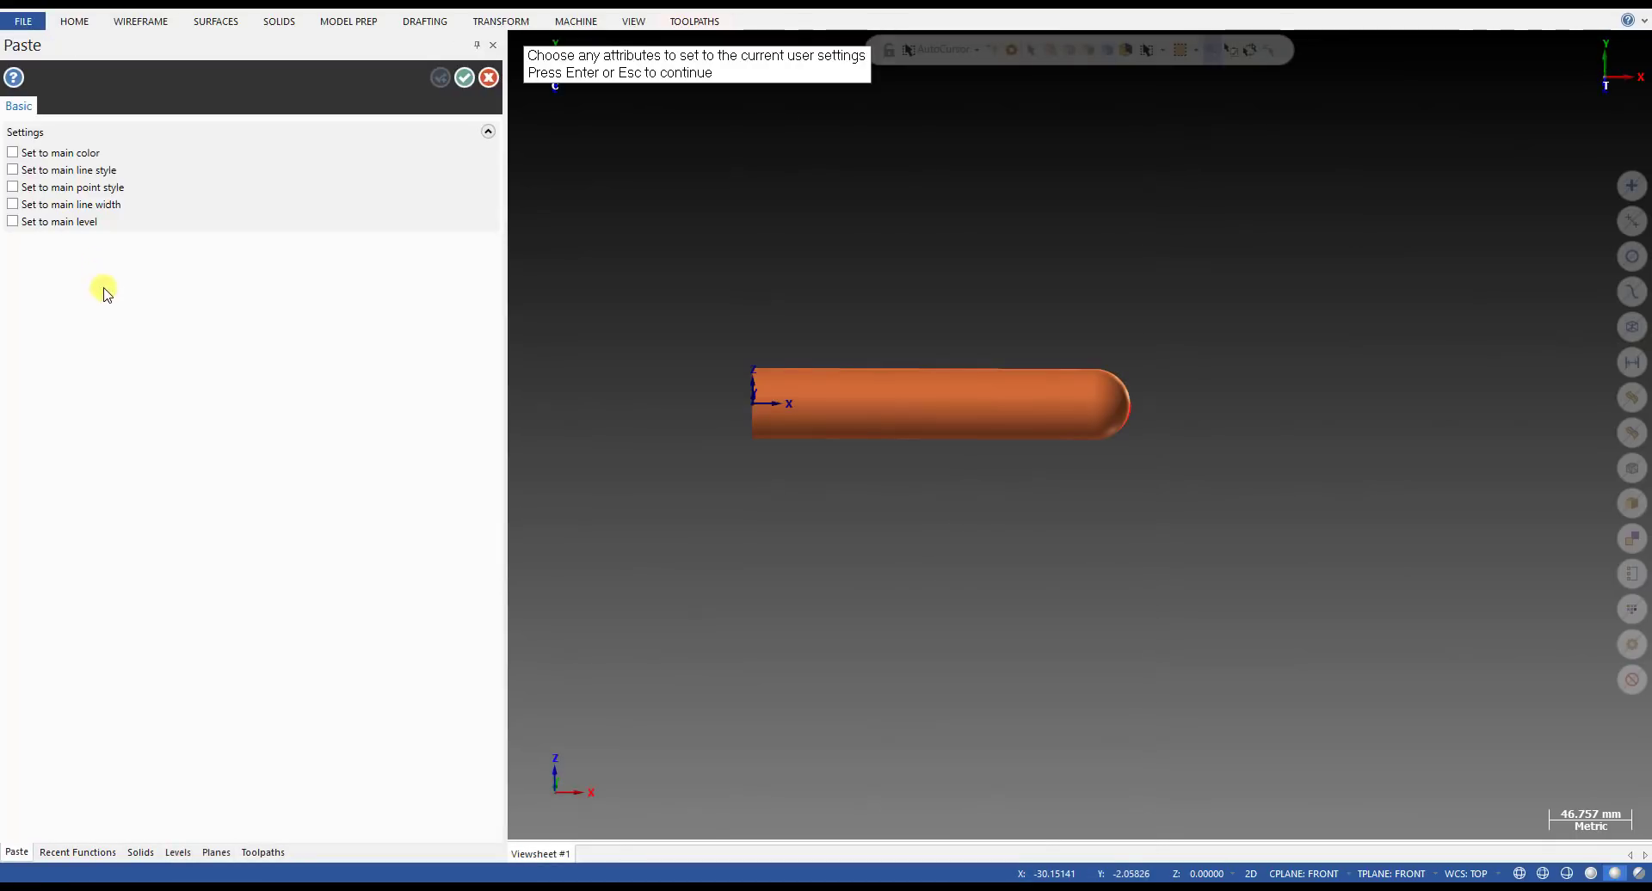
key(Return)
click(110, 201)
click(97, 268)
key(ctrl+v)
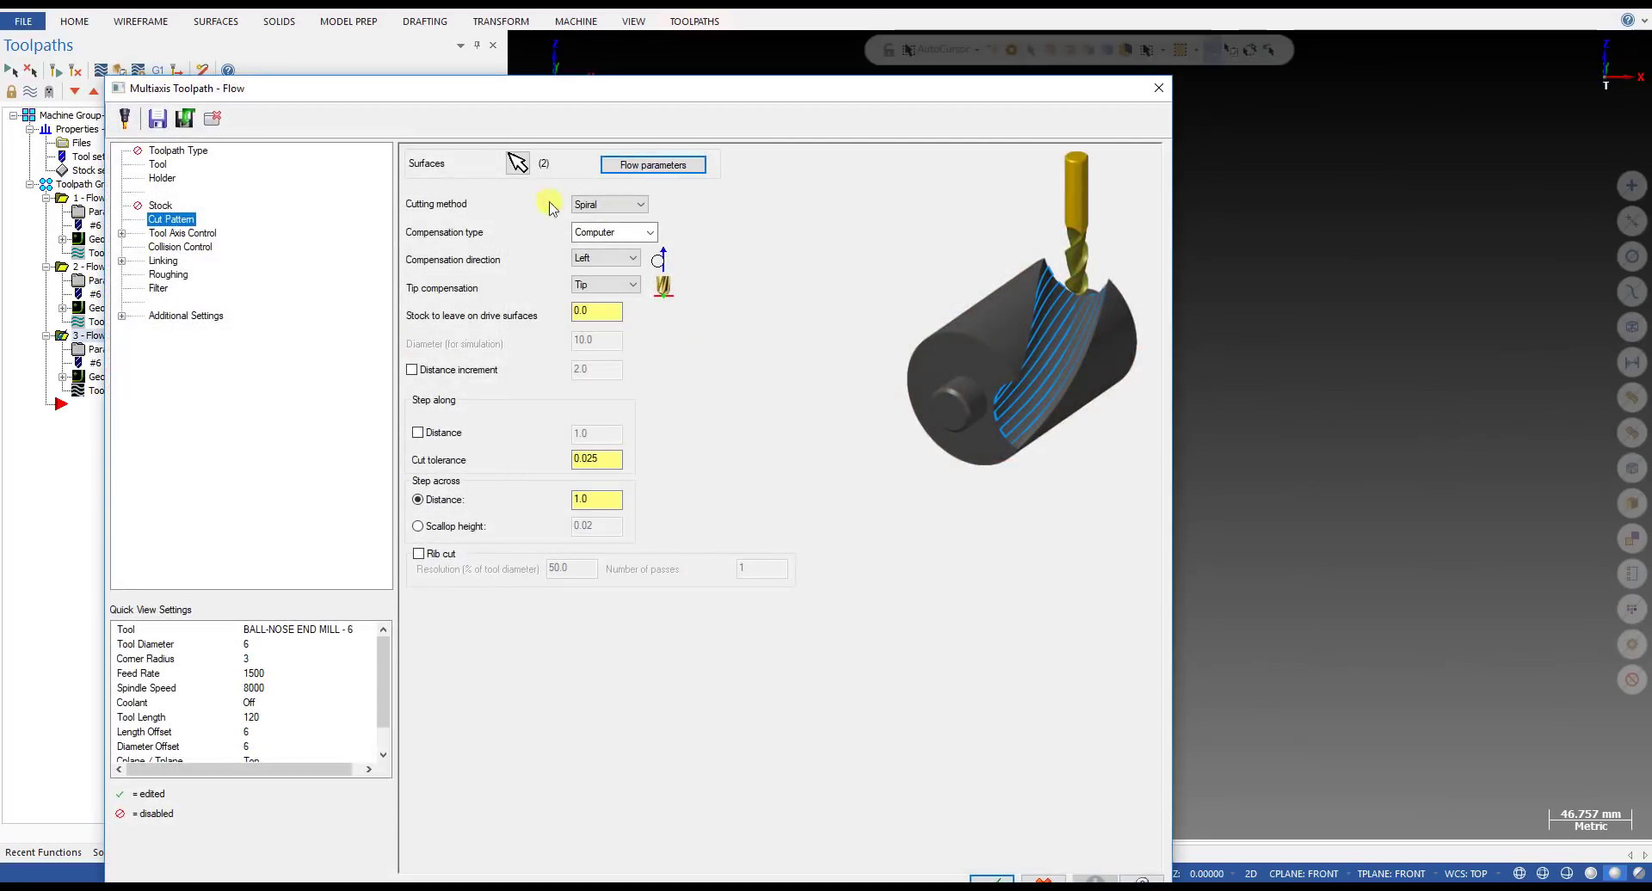
- Replace the third toolpath's drive surfaces by deselecting the inner rod and selecting the larger revolved surface
click(517, 163)
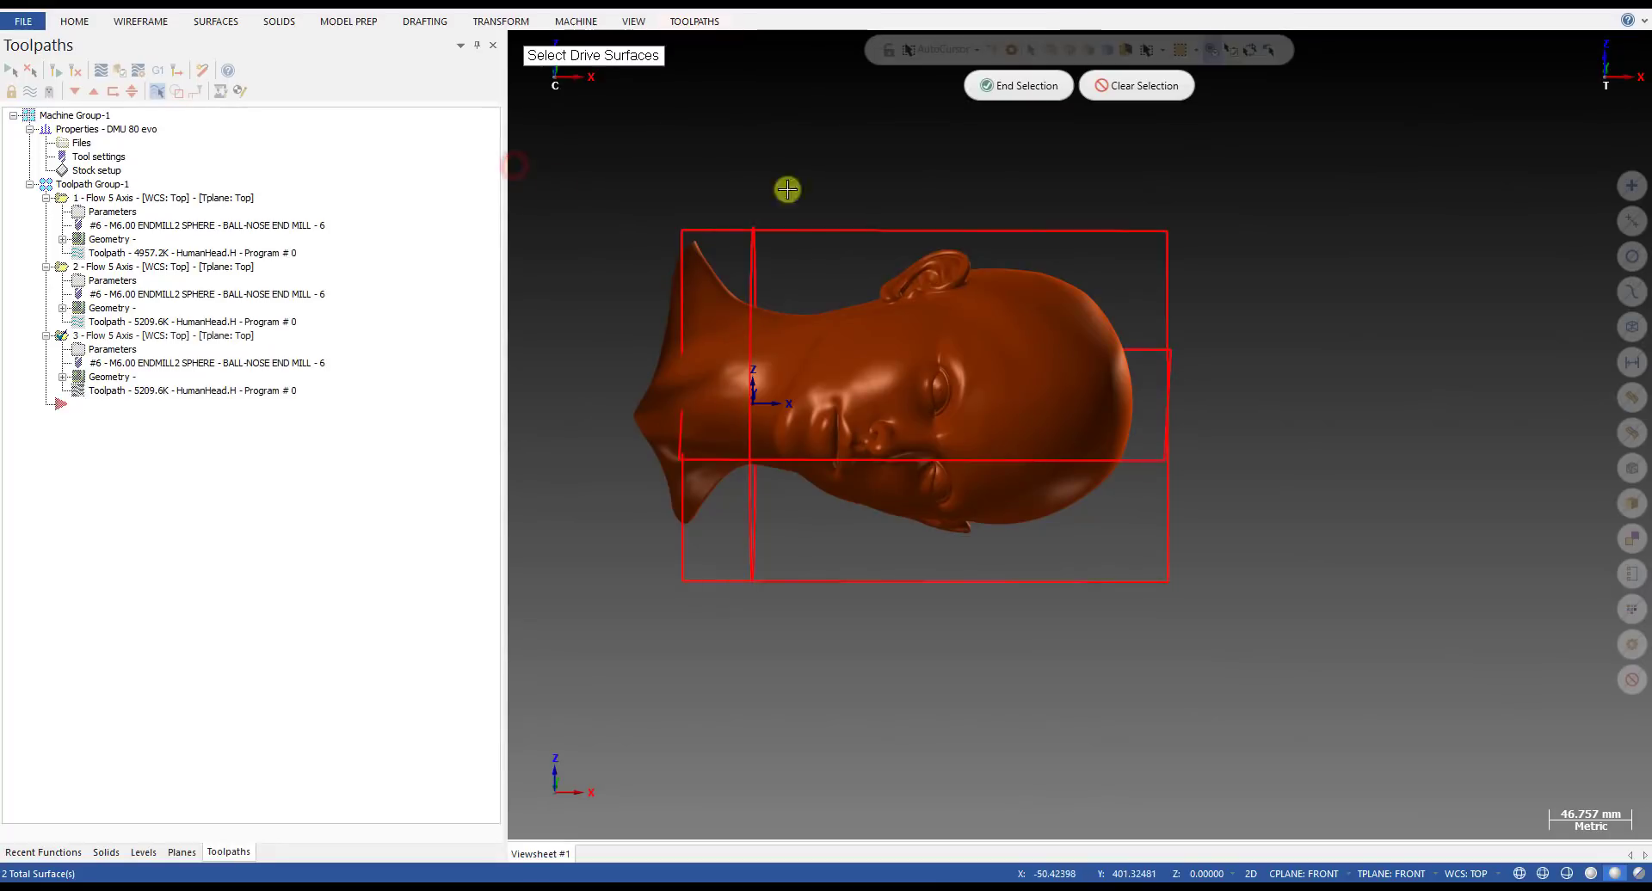
middle_drag(889, 343, 1025, 358)
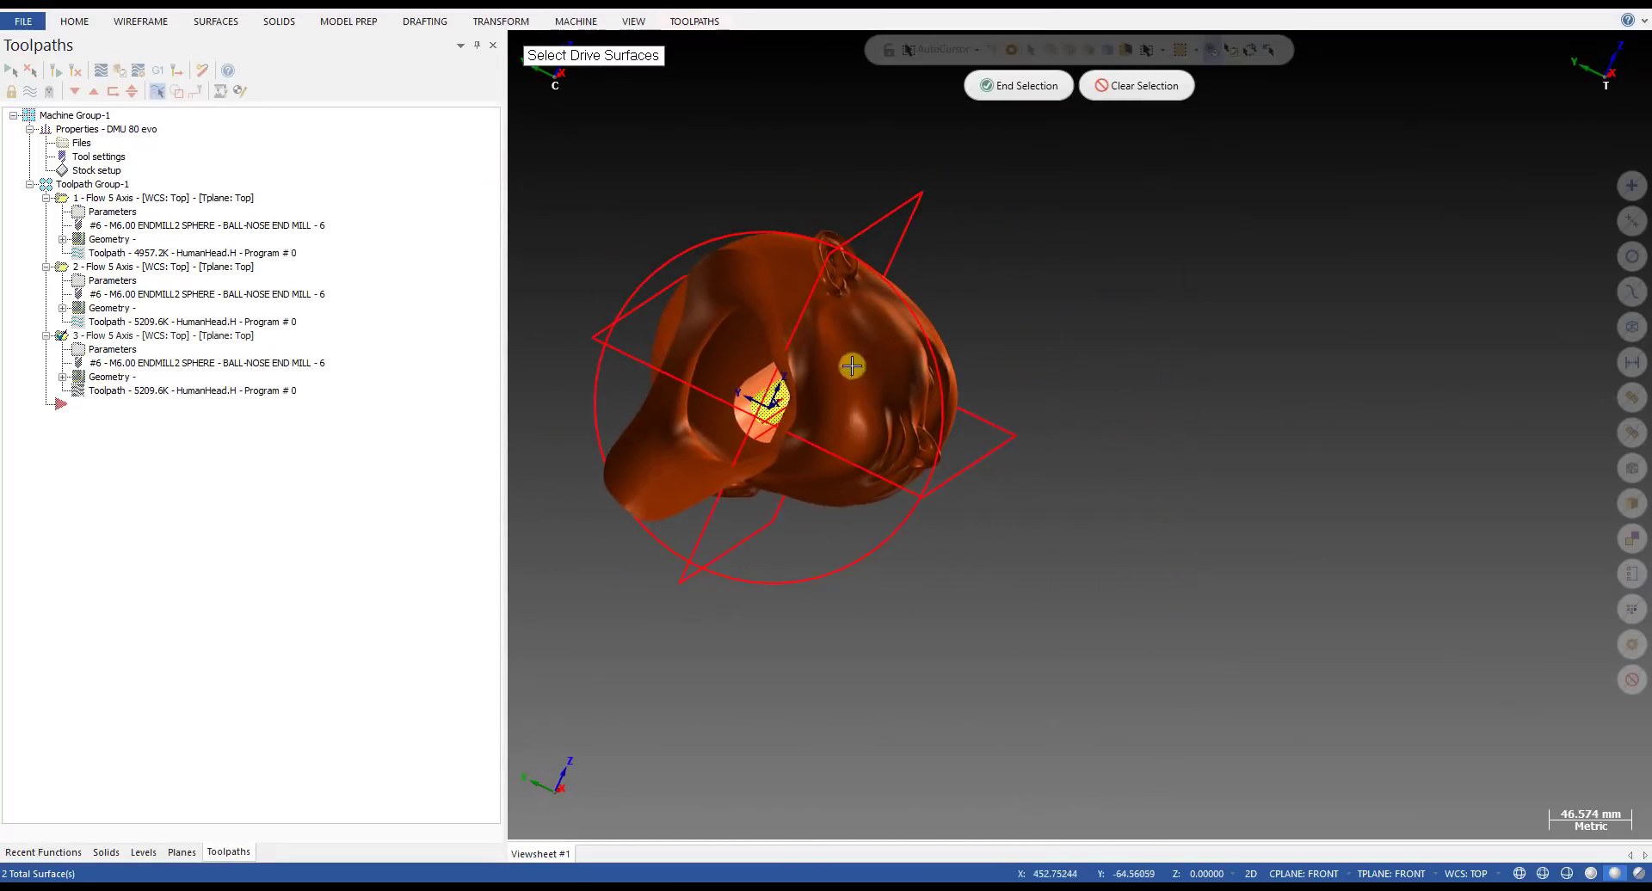
scroll(828, 406, up, 5)
scroll(838, 398, up, 1)
middle_drag(843, 391, 848, 387)
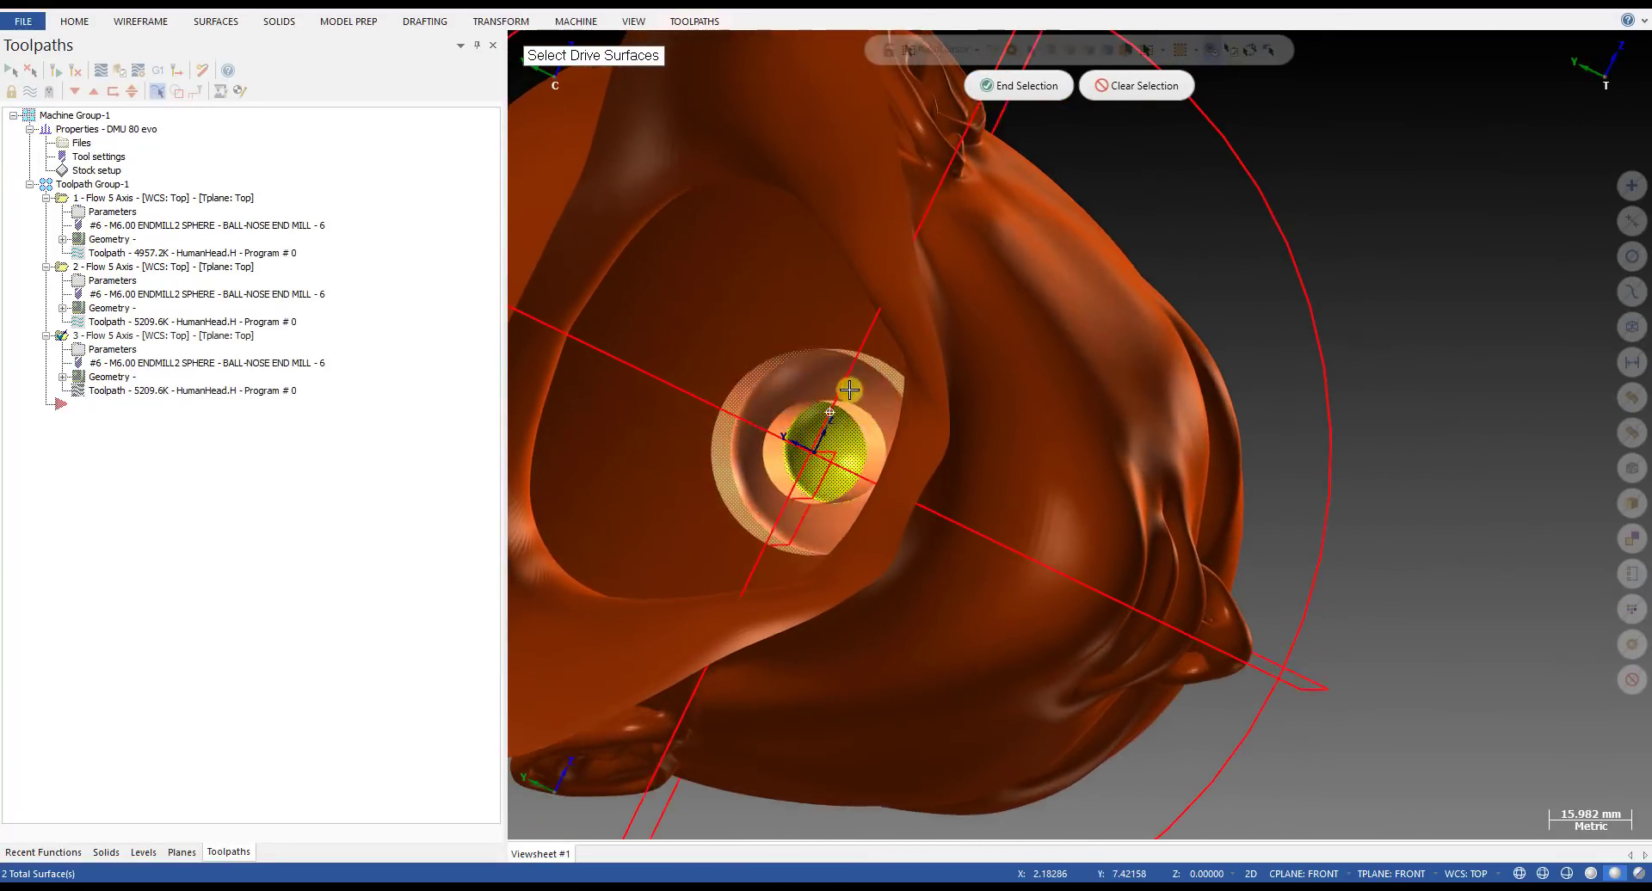
click(827, 443)
click(775, 392)
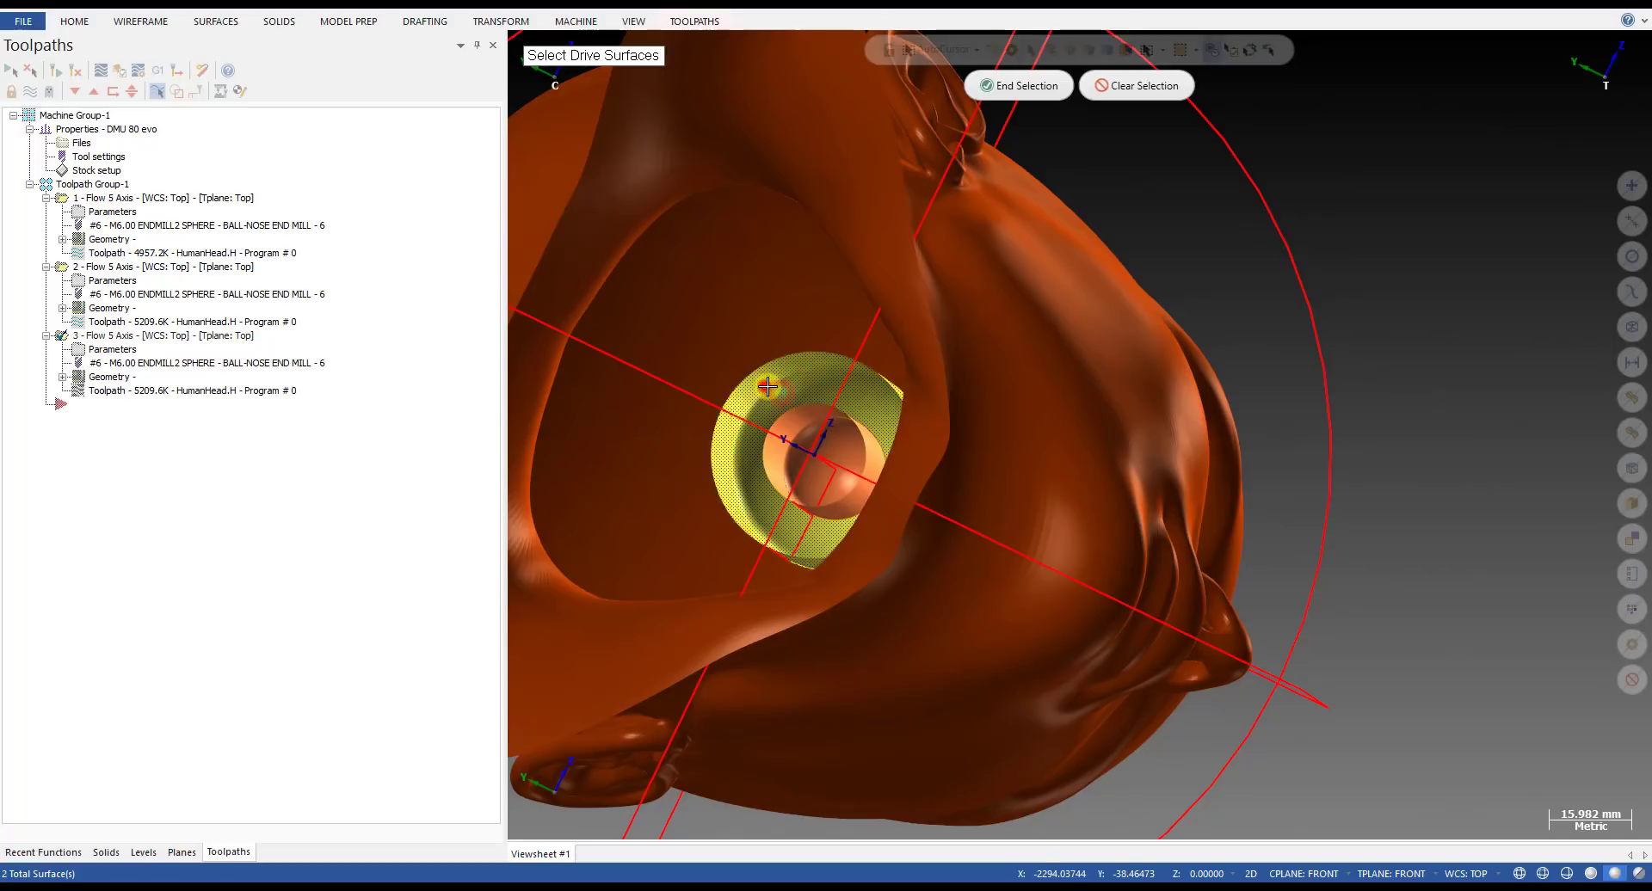
scroll(768, 387, down, 4)
middle_drag(768, 388, 792, 446)
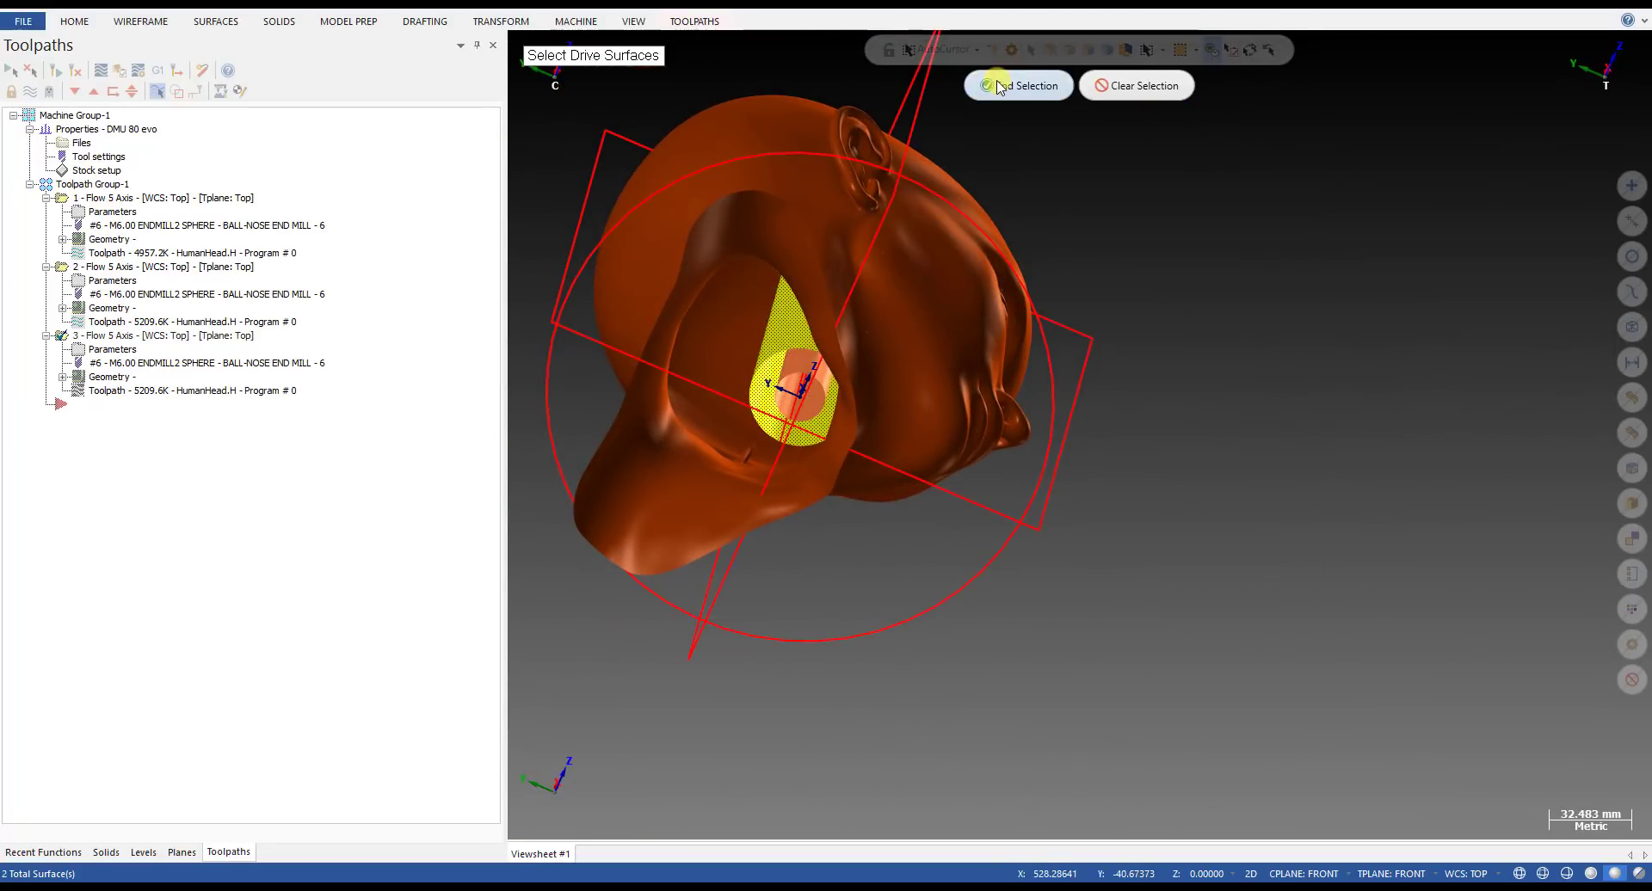
click(998, 84)
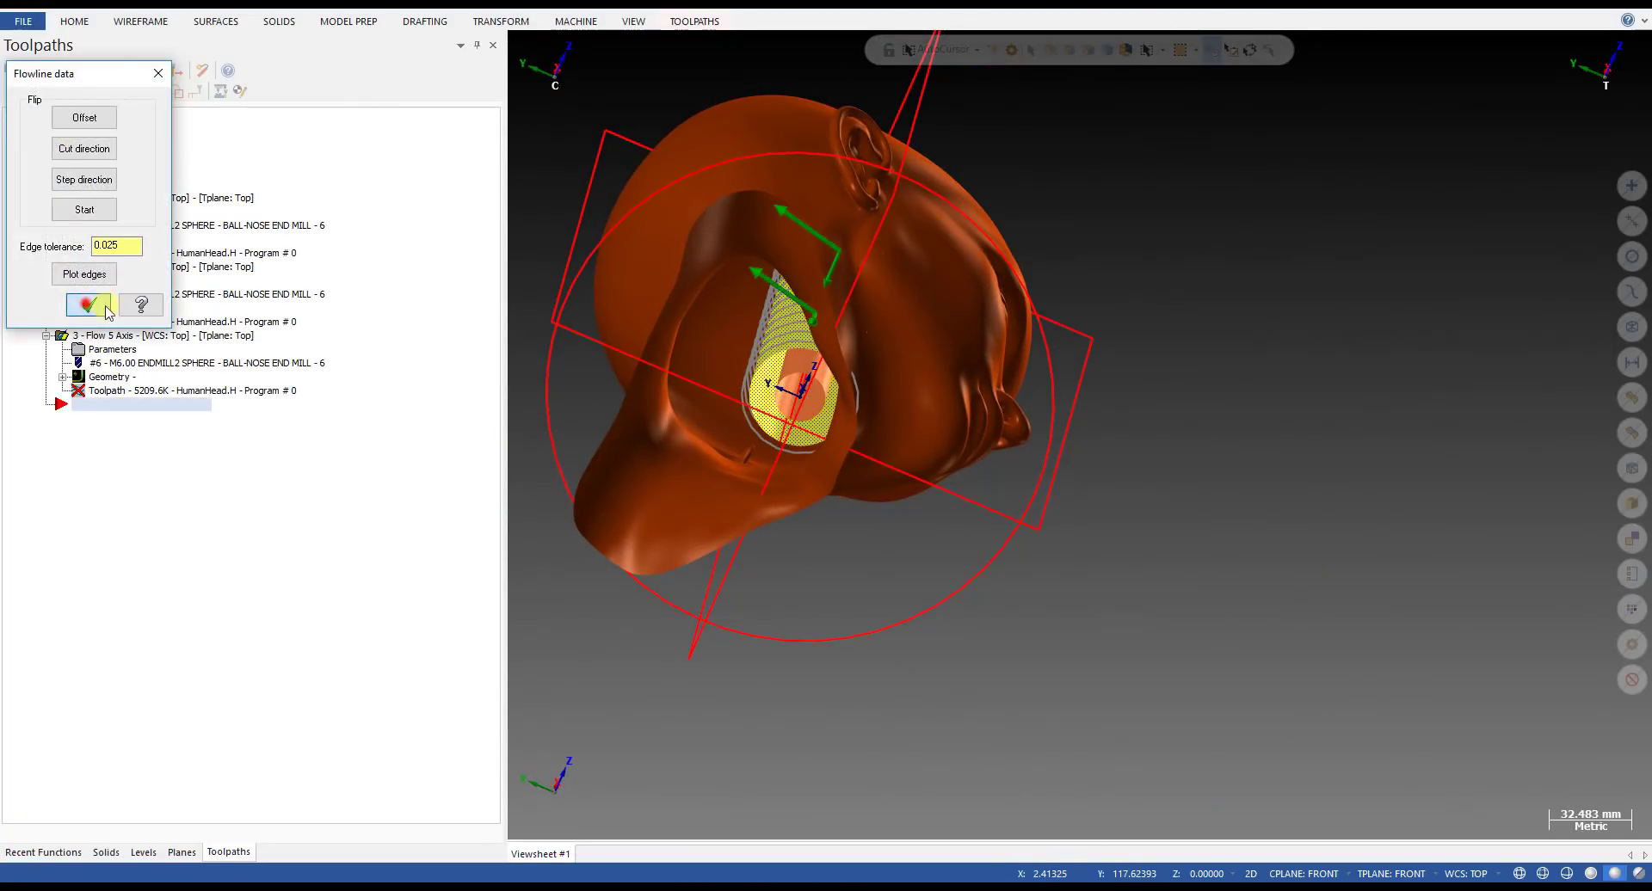
- Confirm the third toolpath's drive surfaces and flip the flowline step direction in its flow parameters
click(87, 305)
click(630, 167)
scroll(826, 281, up, 1)
mouse_move(826, 281)
middle_down()
mouse_move(837, 291)
mouse_move(763, 305)
middle_up()
key(alt+s)
middle_drag(1115, 261, 1346, 233)
scroll(1347, 232, up, 3)
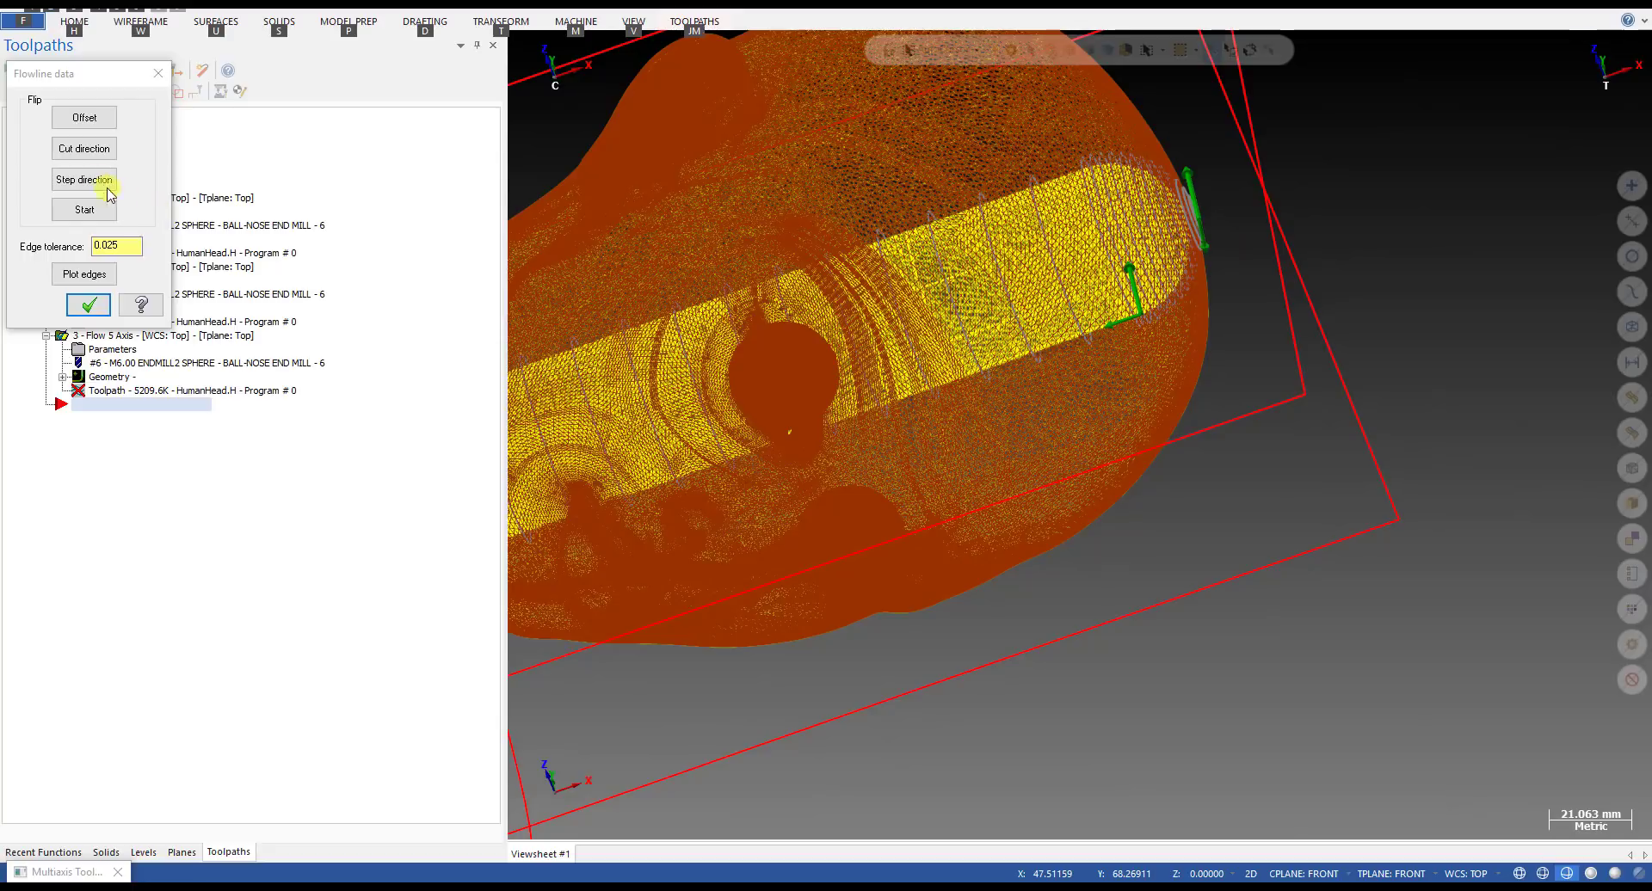
scroll(1158, 387, down, 5)
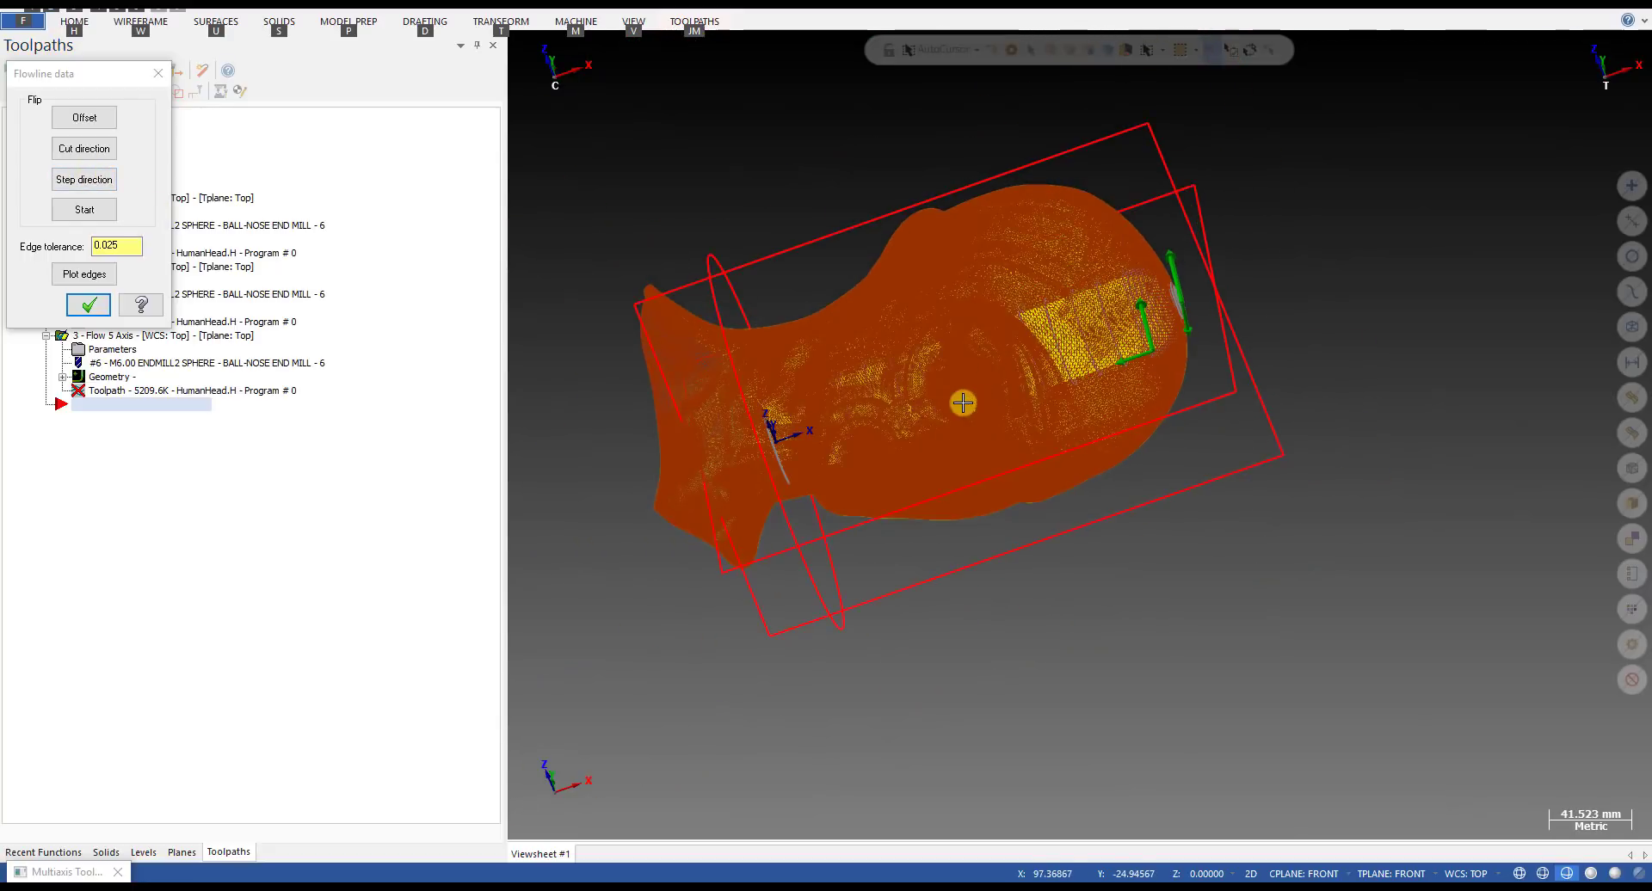
scroll(993, 399, up, 2)
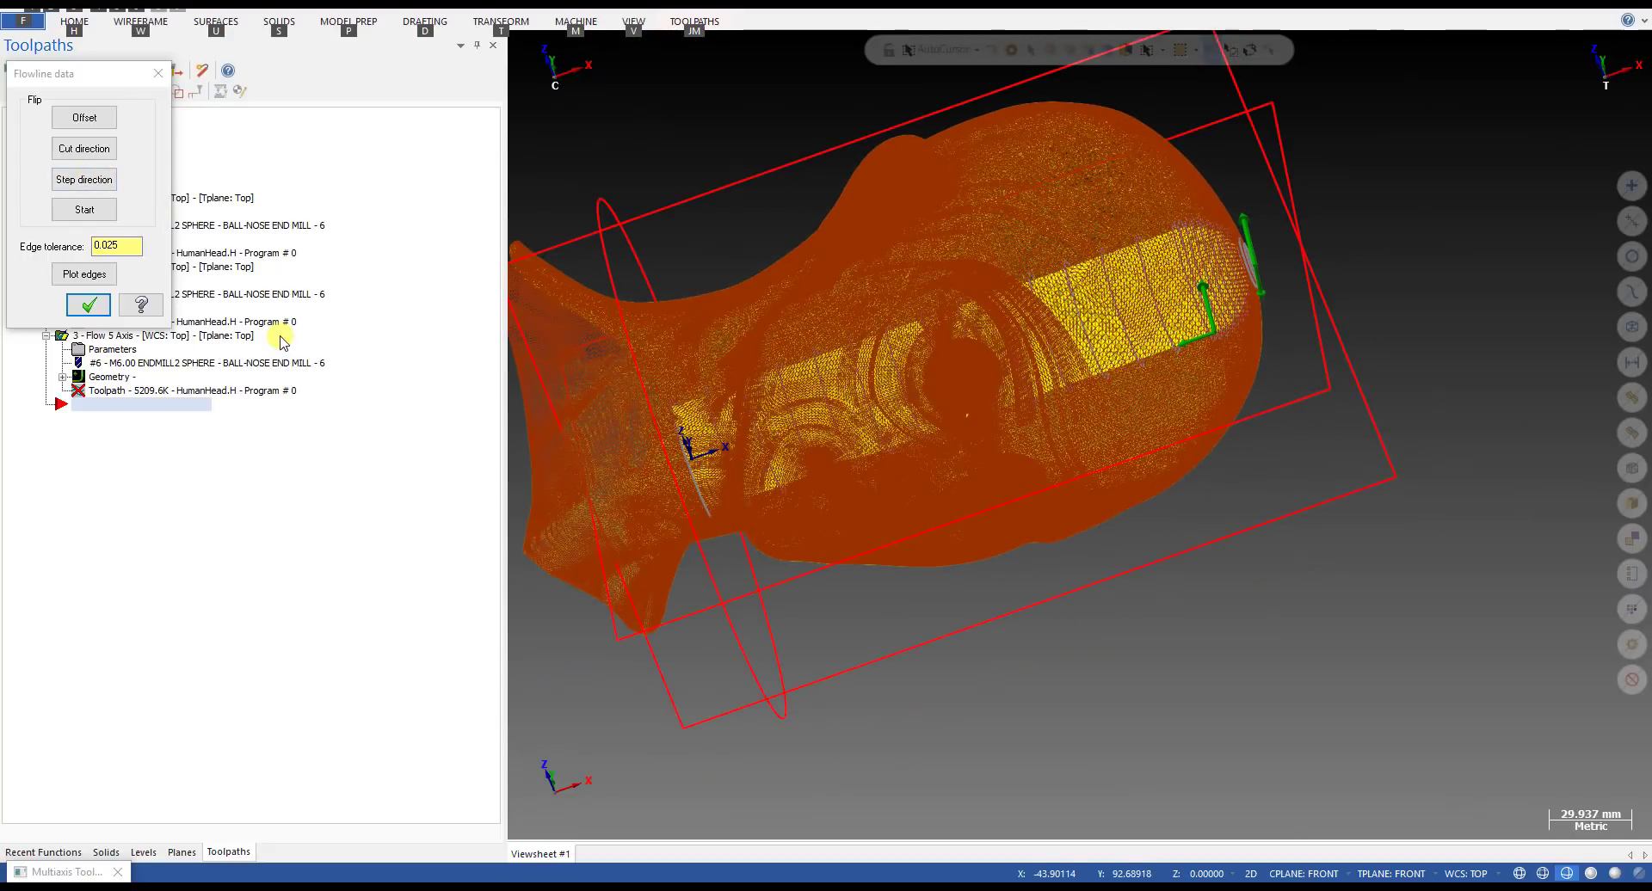
click(62, 181)
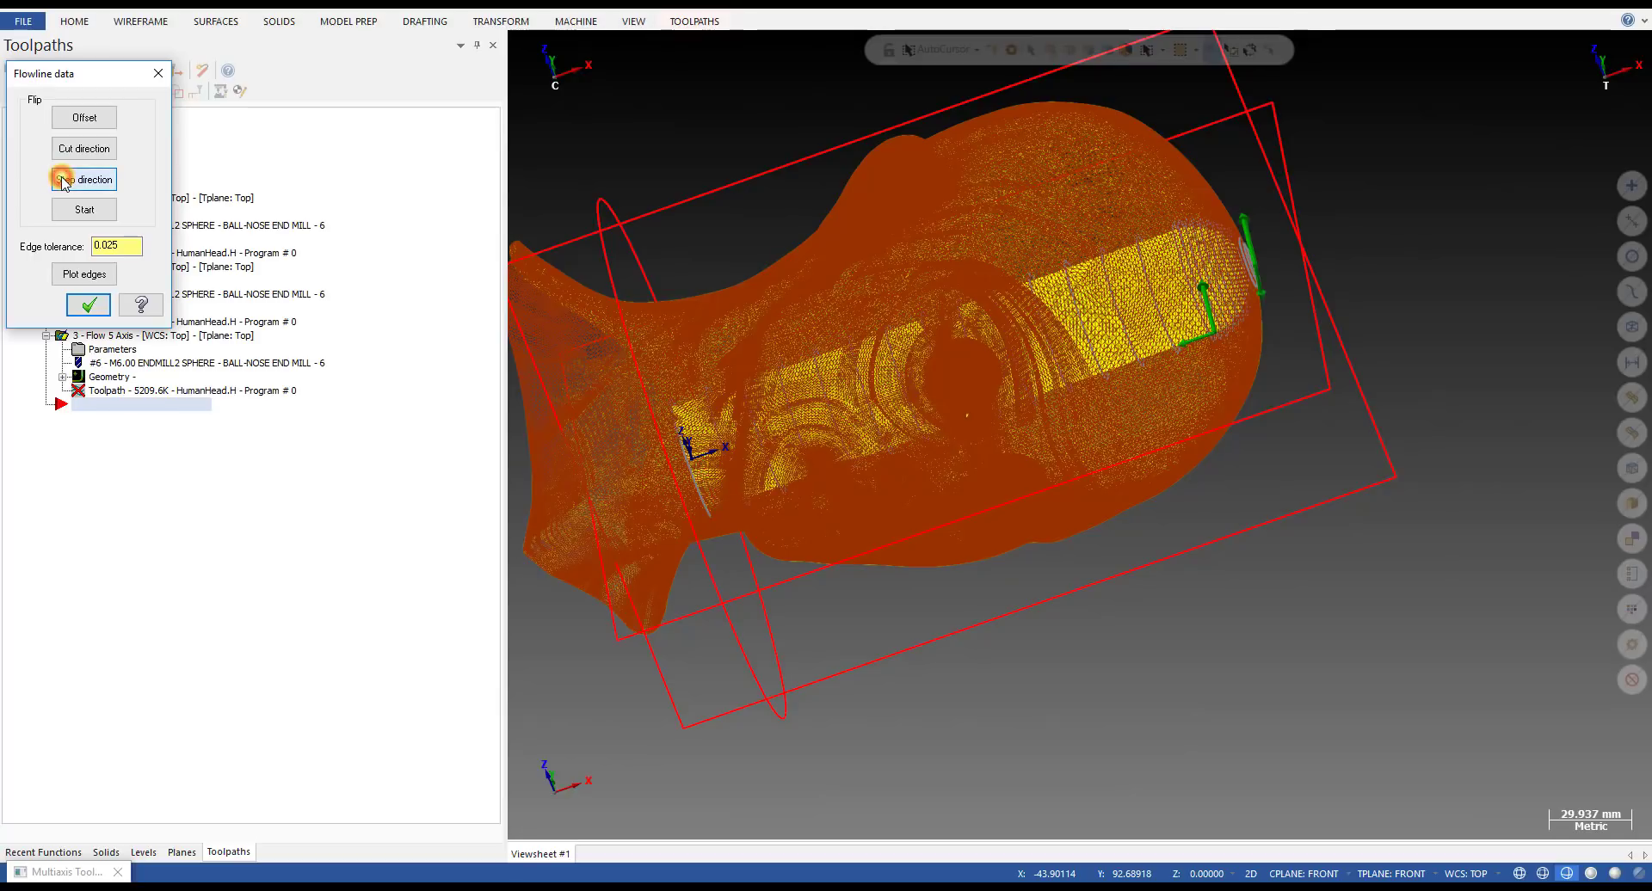
click(80, 308)
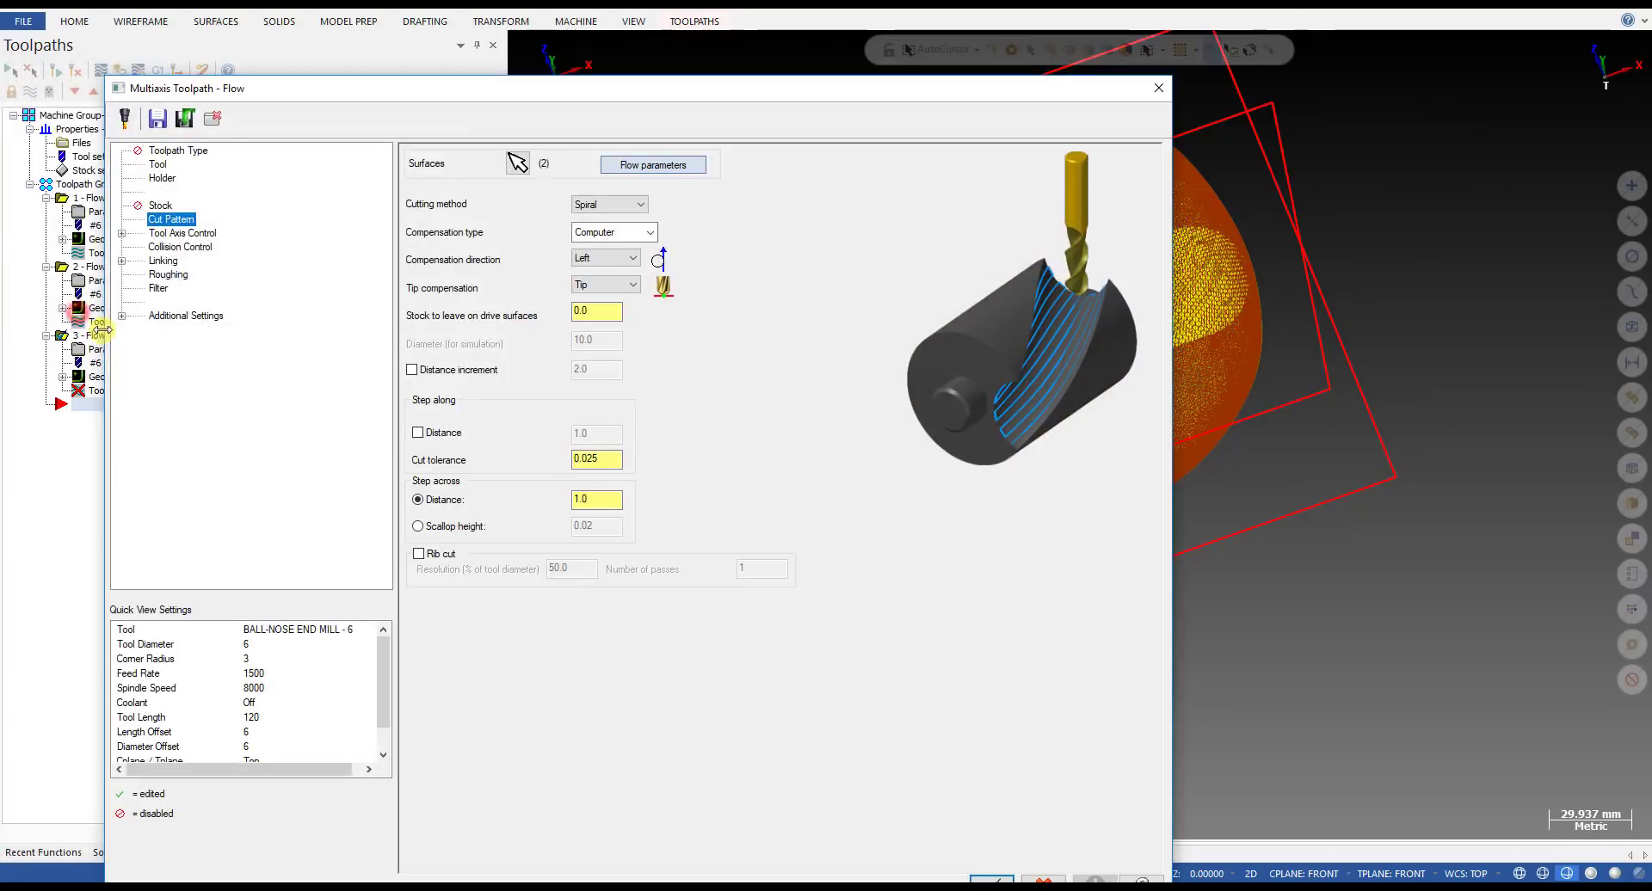
- Accept the third Flow 5 Axis toolpath's settings and regenerate the toolpath
click(1004, 877)
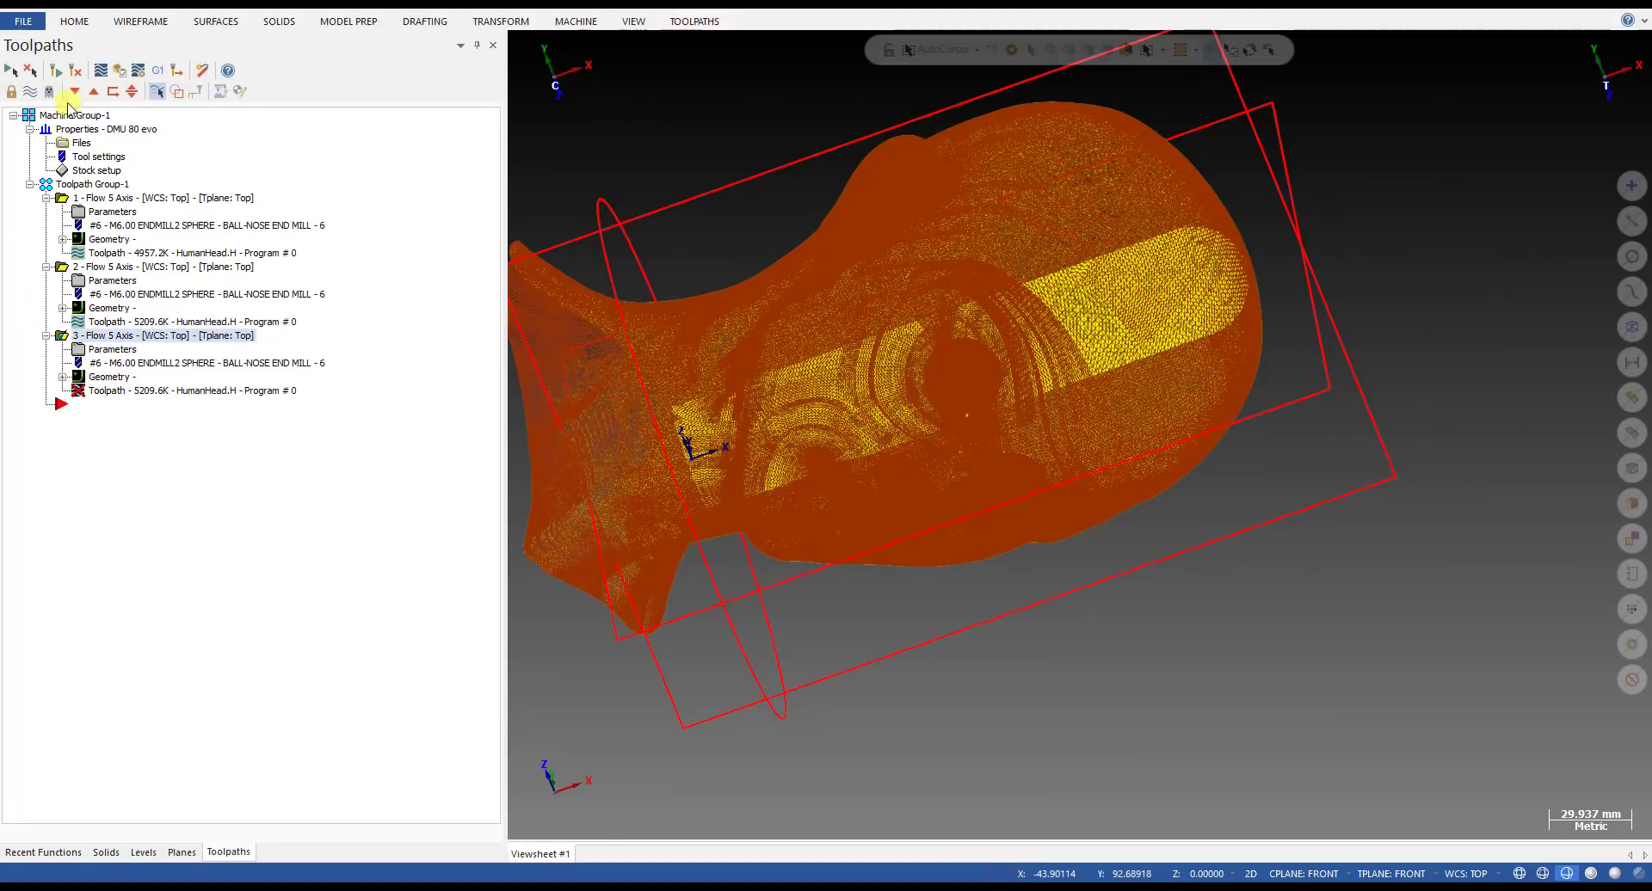
click(58, 74)
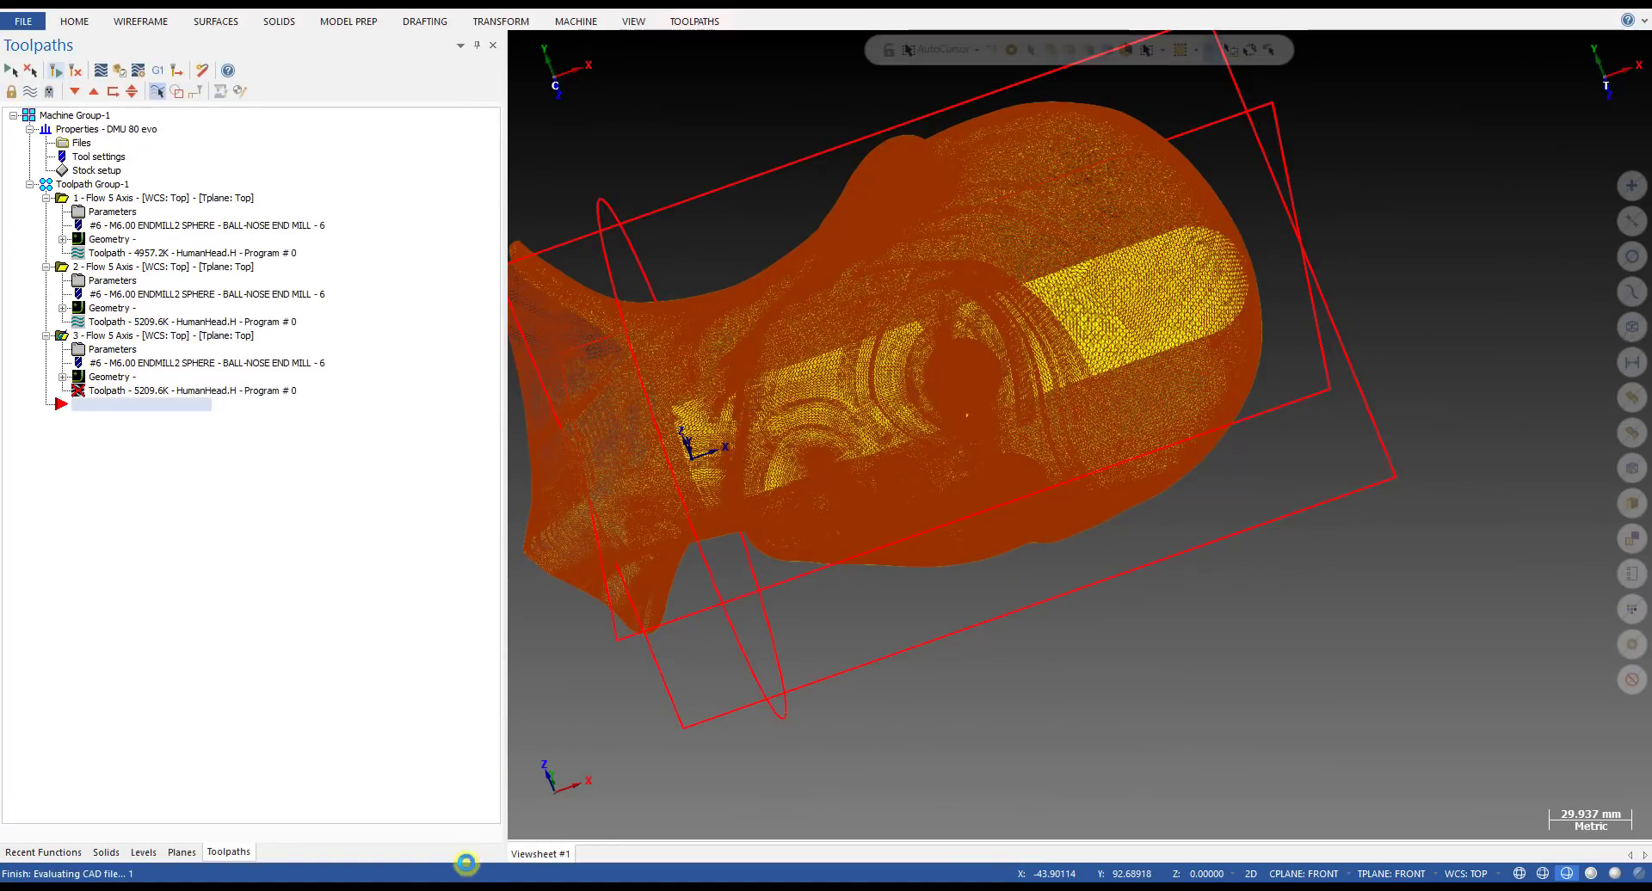
click(485, 889)
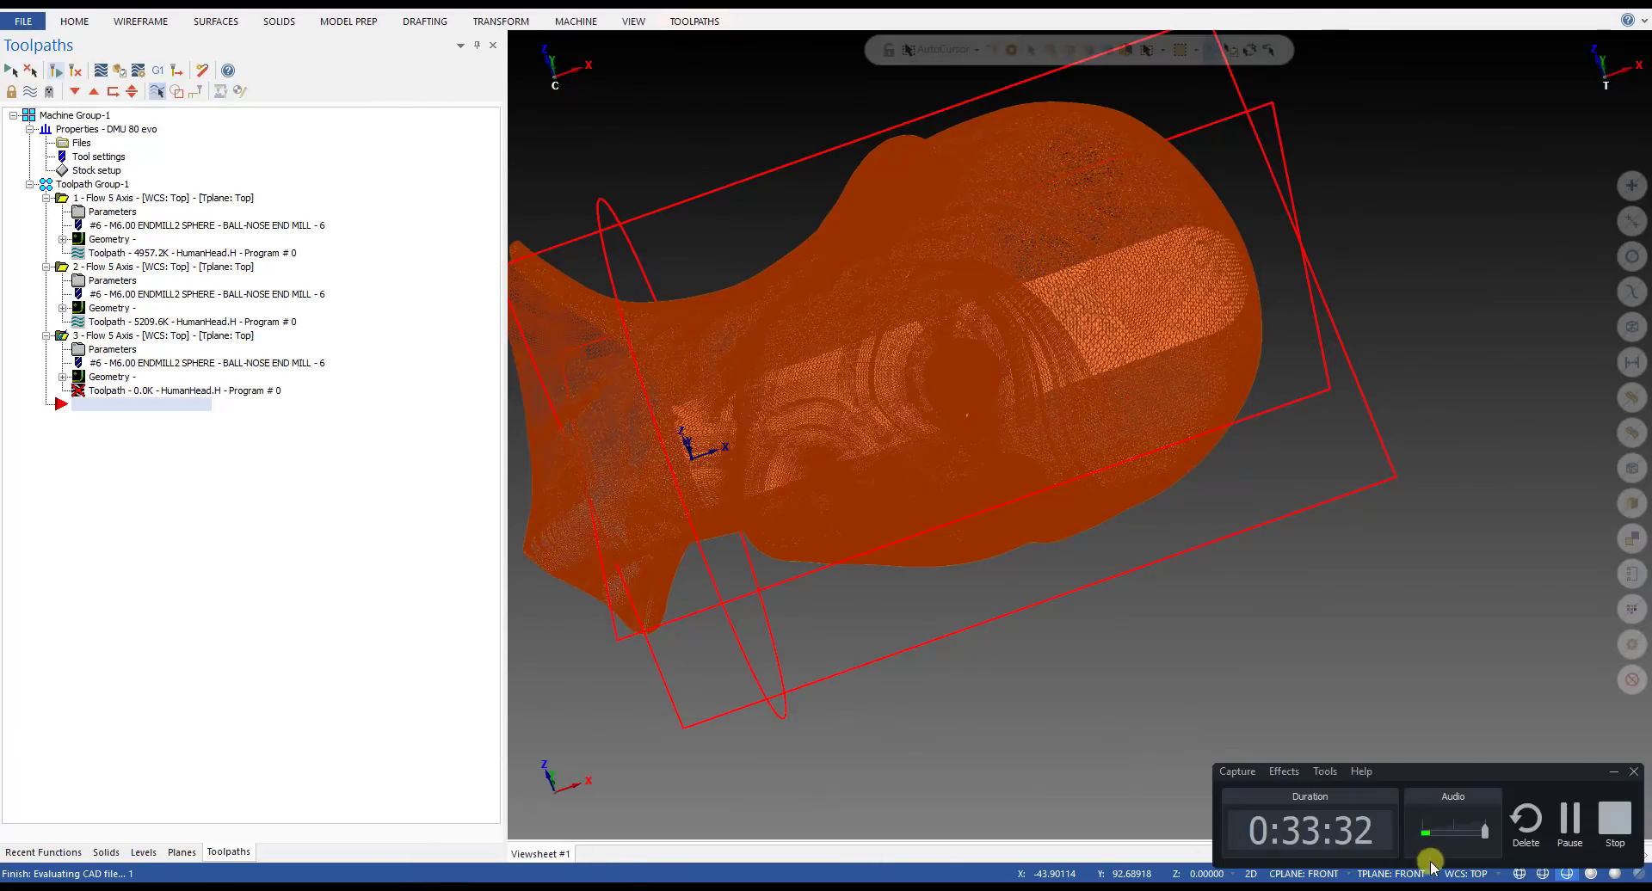
click(1567, 830)
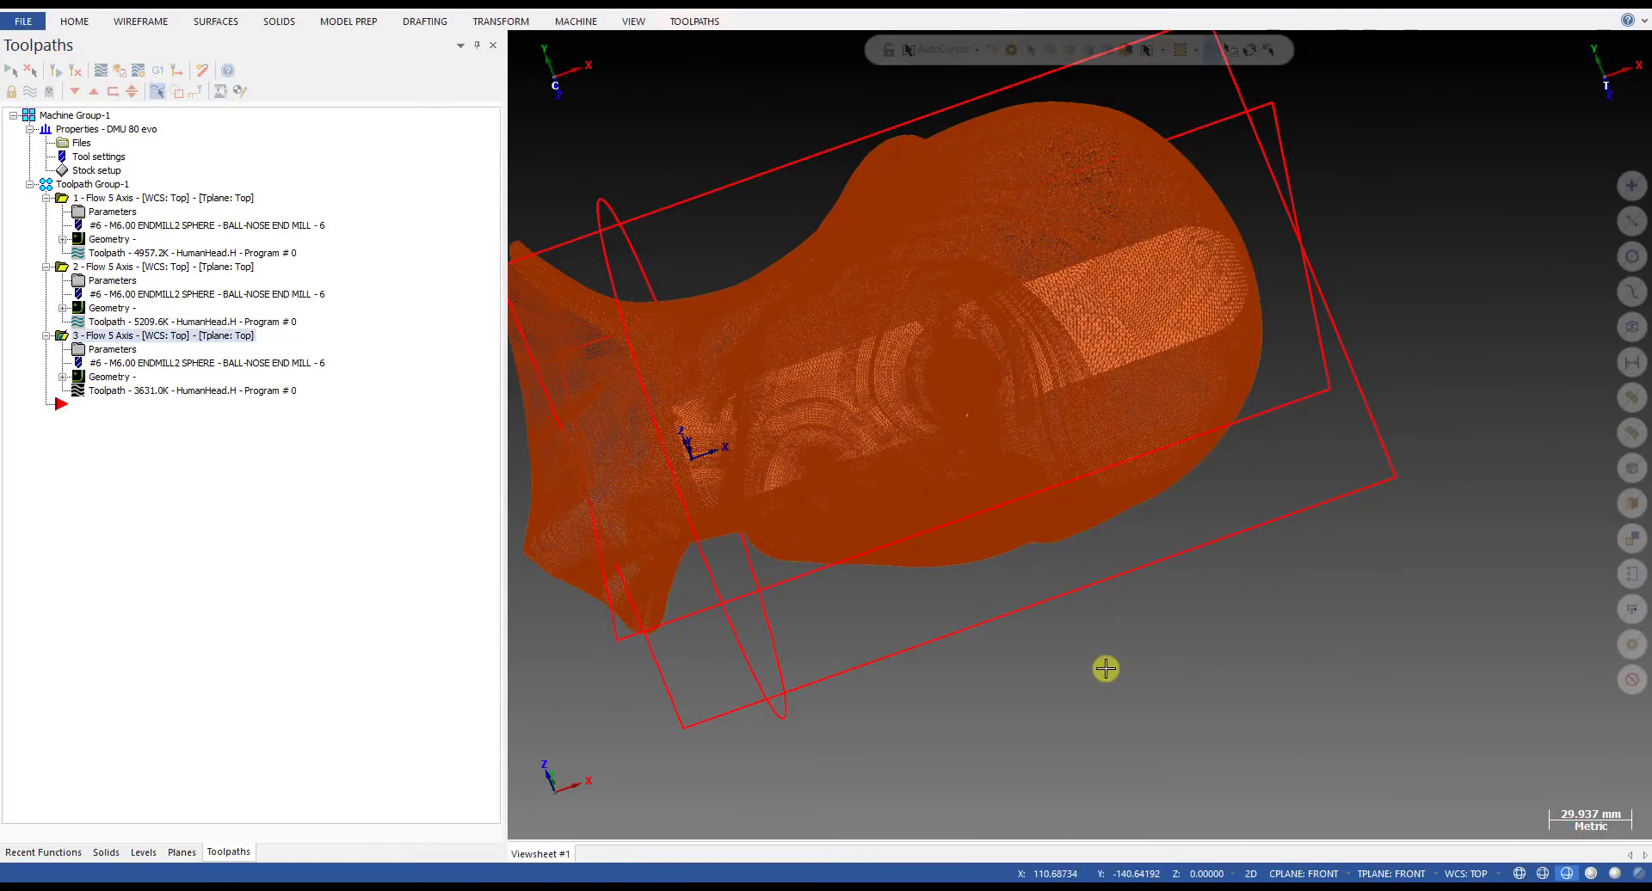
- Backplot the third Flow 5 Axis toolpath to its end on the shaded head and inspect the passes around the crown
key(alt+s)
mouse_move(1091, 649)
middle_down()
mouse_move(1113, 648)
mouse_move(1006, 659)
mouse_move(1032, 644)
middle_up()
scroll(1033, 644, down, 3)
mouse_move(942, 552)
middle_down()
mouse_move(1003, 458)
mouse_move(634, 546)
middle_up()
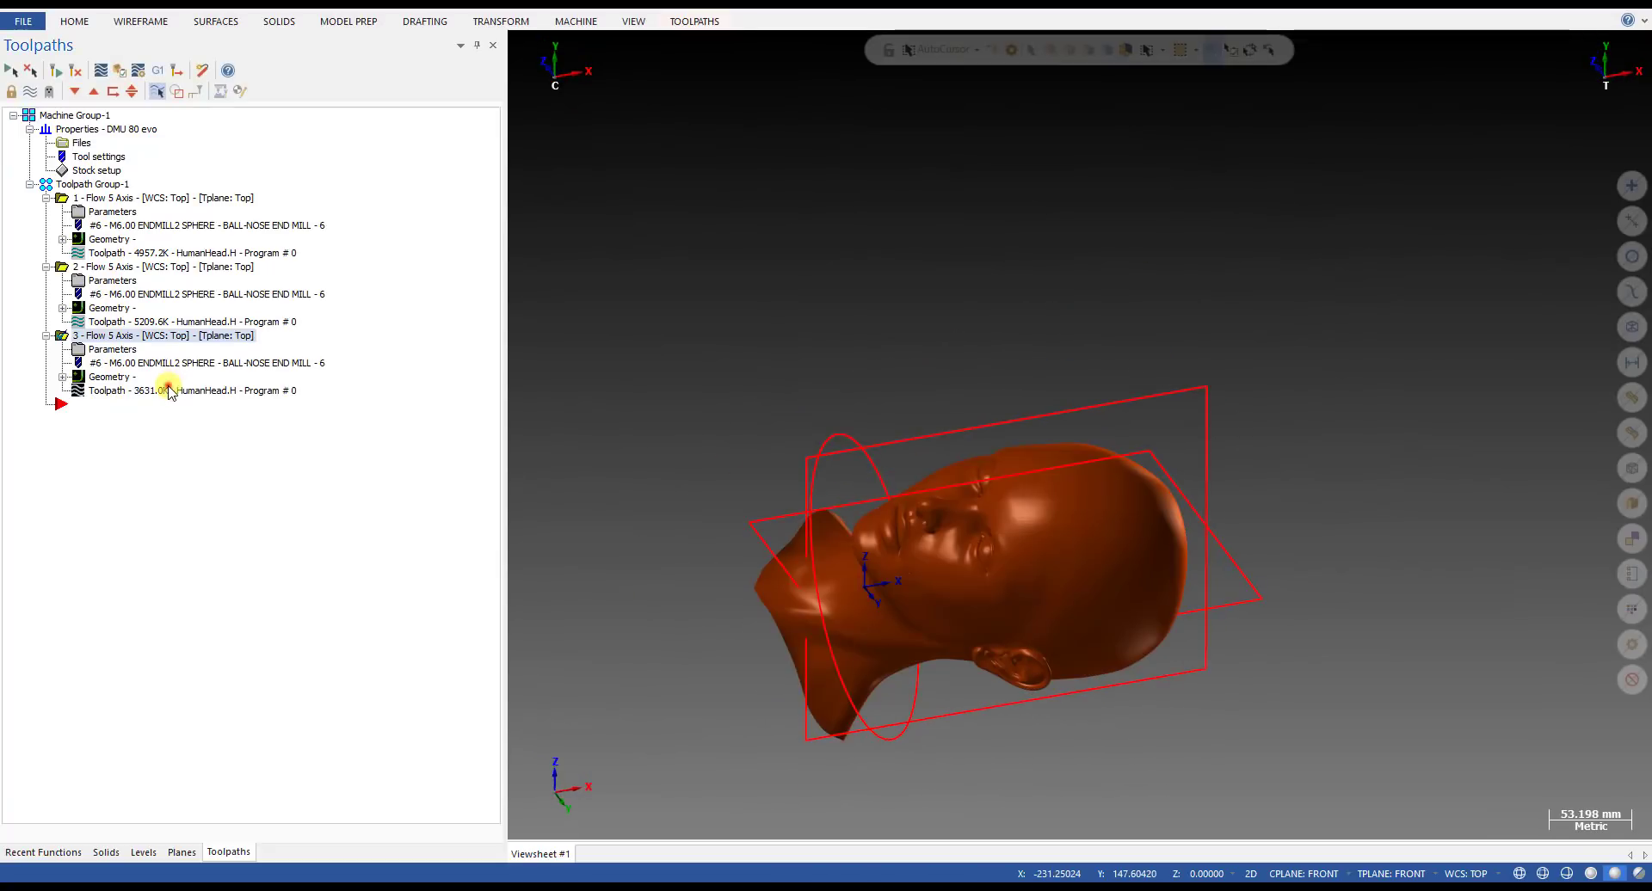
key(alt+t)
mouse_move(776, 52)
mouse_down()
mouse_move(840, 47)
mouse_move(1644, 256)
mouse_up()
scroll(1007, 453, up, 4)
middle_drag(1010, 458, 1161, 606)
scroll(1254, 567, up, 2)
middle_drag(1143, 505, 774, 416)
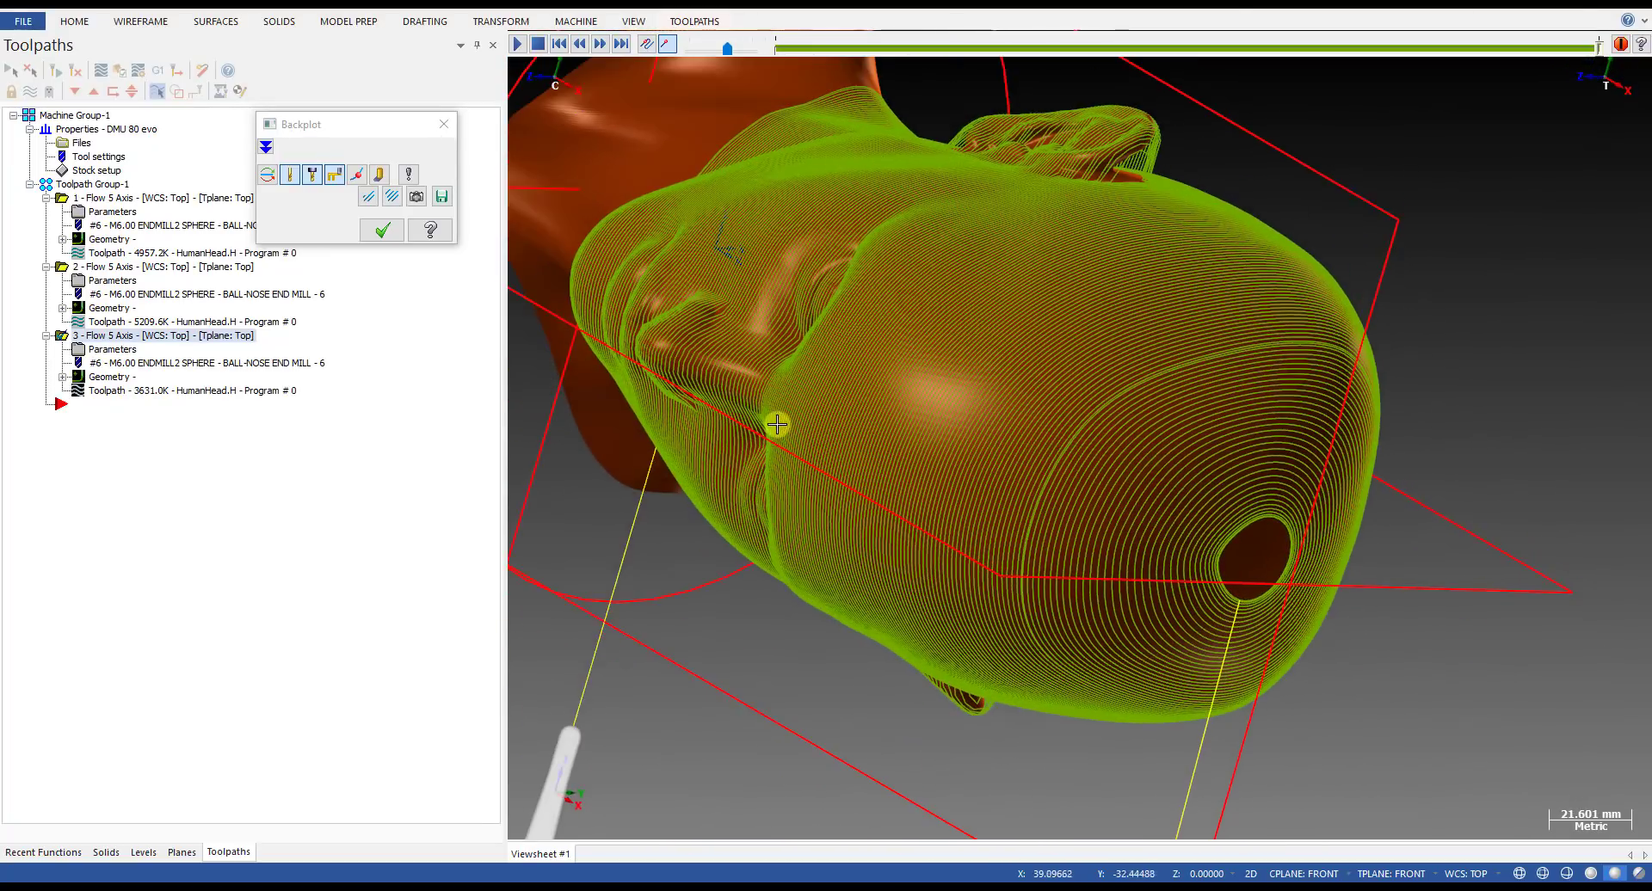
scroll(1231, 525, up, 3)
middle_drag(1231, 525, 1265, 559)
click(382, 231)
- Backplot the second Flow 5 Axis toolpath to its end for comparison
click(191, 322)
drag(775, 49, 1650, 195)
- Backplot the third toolpath to its end with shading off and compare its crown passes with the rounded drive surface
click(123, 389)
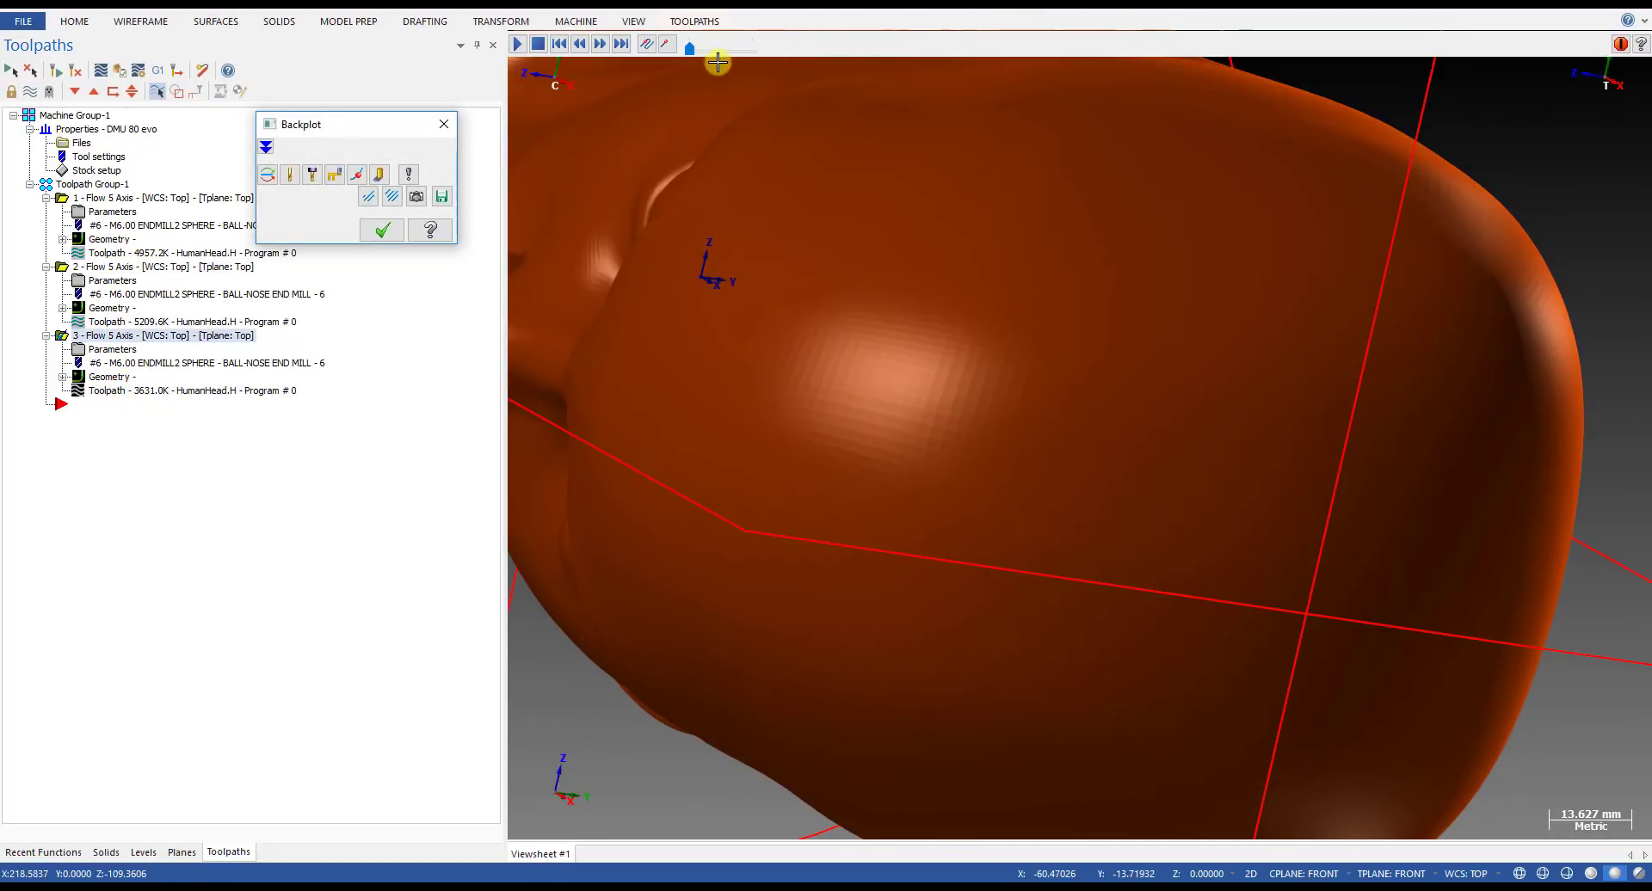
mouse_move(700, 48)
mouse_down()
mouse_move(1161, 67)
mouse_move(1609, 326)
mouse_up()
scroll(879, 338, down, 5)
key(alt+s)
mouse_move(879, 338)
middle_down()
mouse_move(1091, 318)
mouse_move(1054, 336)
middle_up()
scroll(901, 395, up, 5)
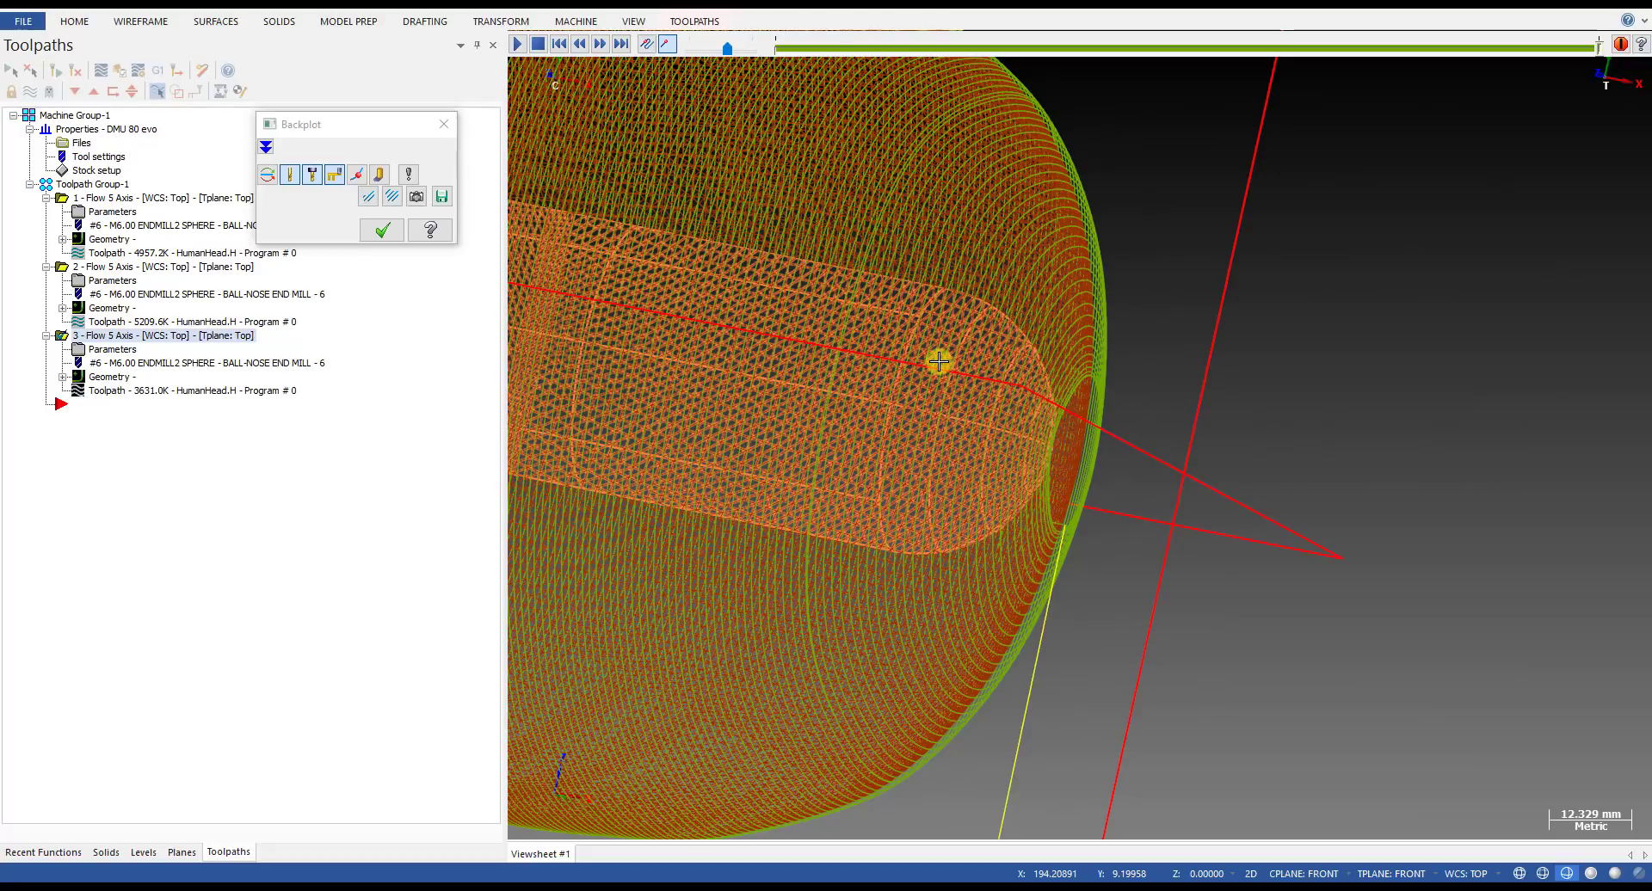
scroll(1075, 417, down, 3)
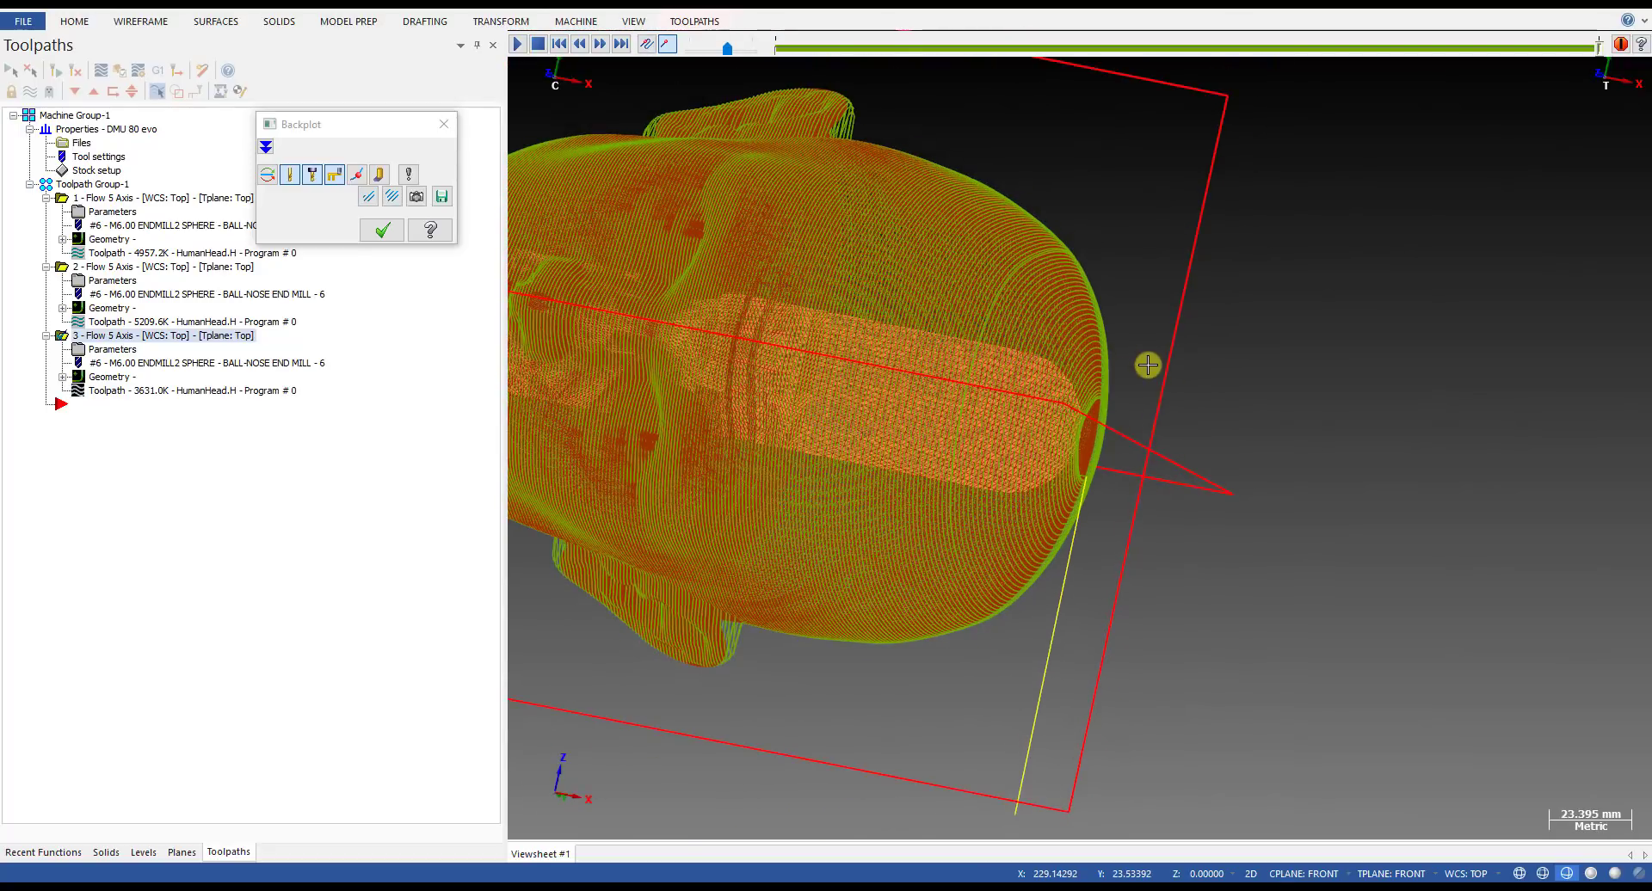
middle_drag(1148, 365, 1002, 460)
scroll(1034, 374, up, 3)
scroll(1190, 350, down, 5)
key(Escape)
- Check the first toolpath's starting tool position and run the third toolpath's backplot to its end over the crown
click(114, 252)
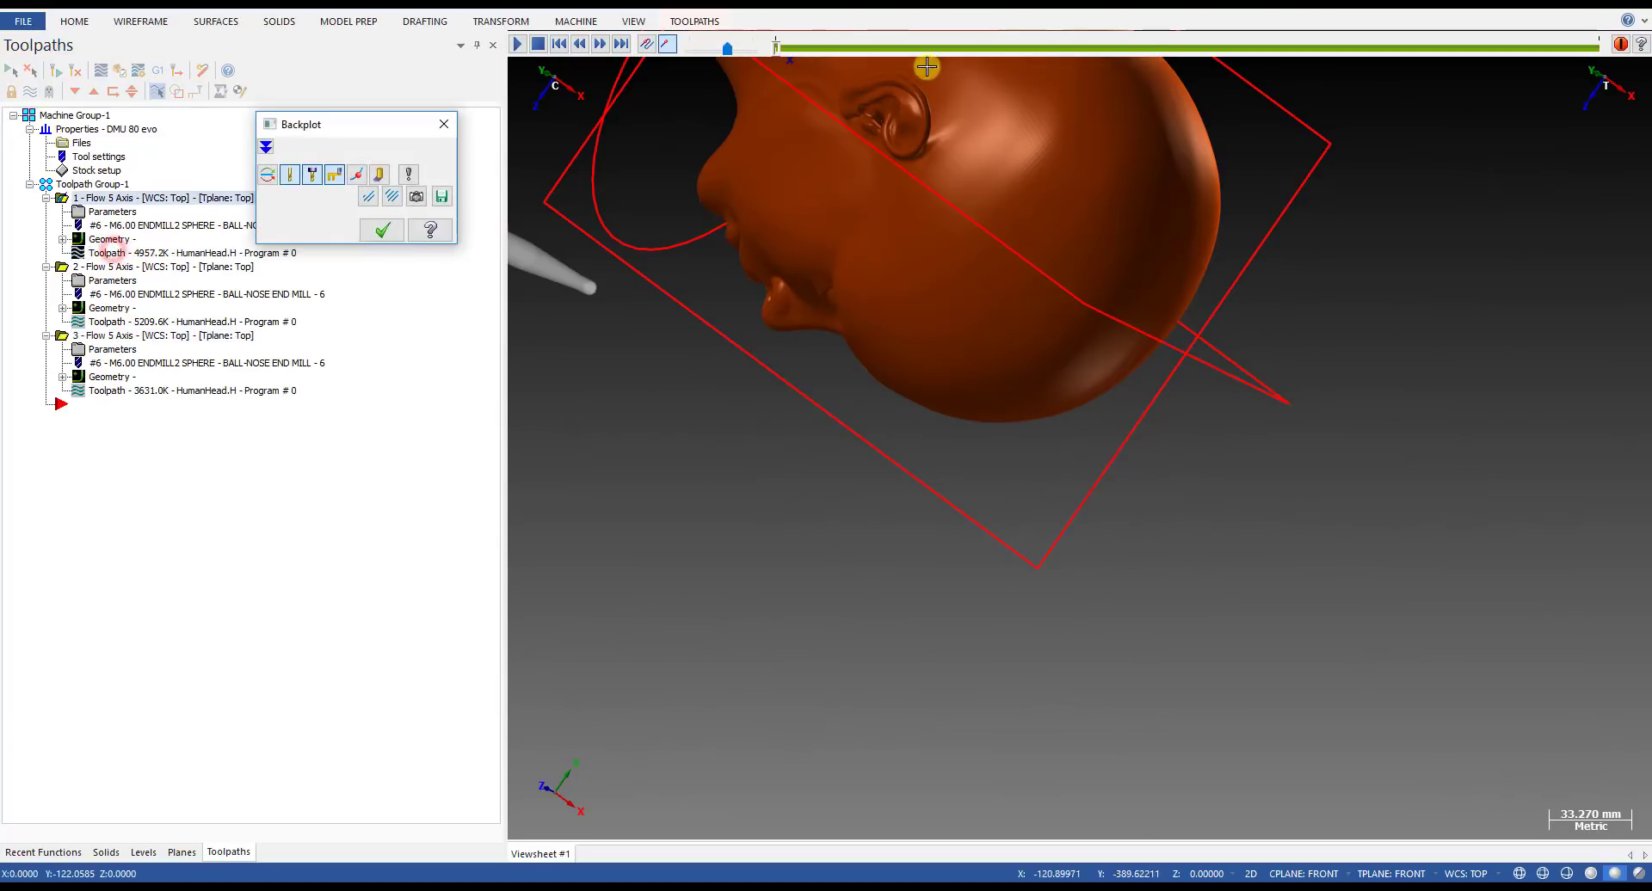
middle_drag(1381, 86, 1230, 262)
key(Escape)
click(122, 387)
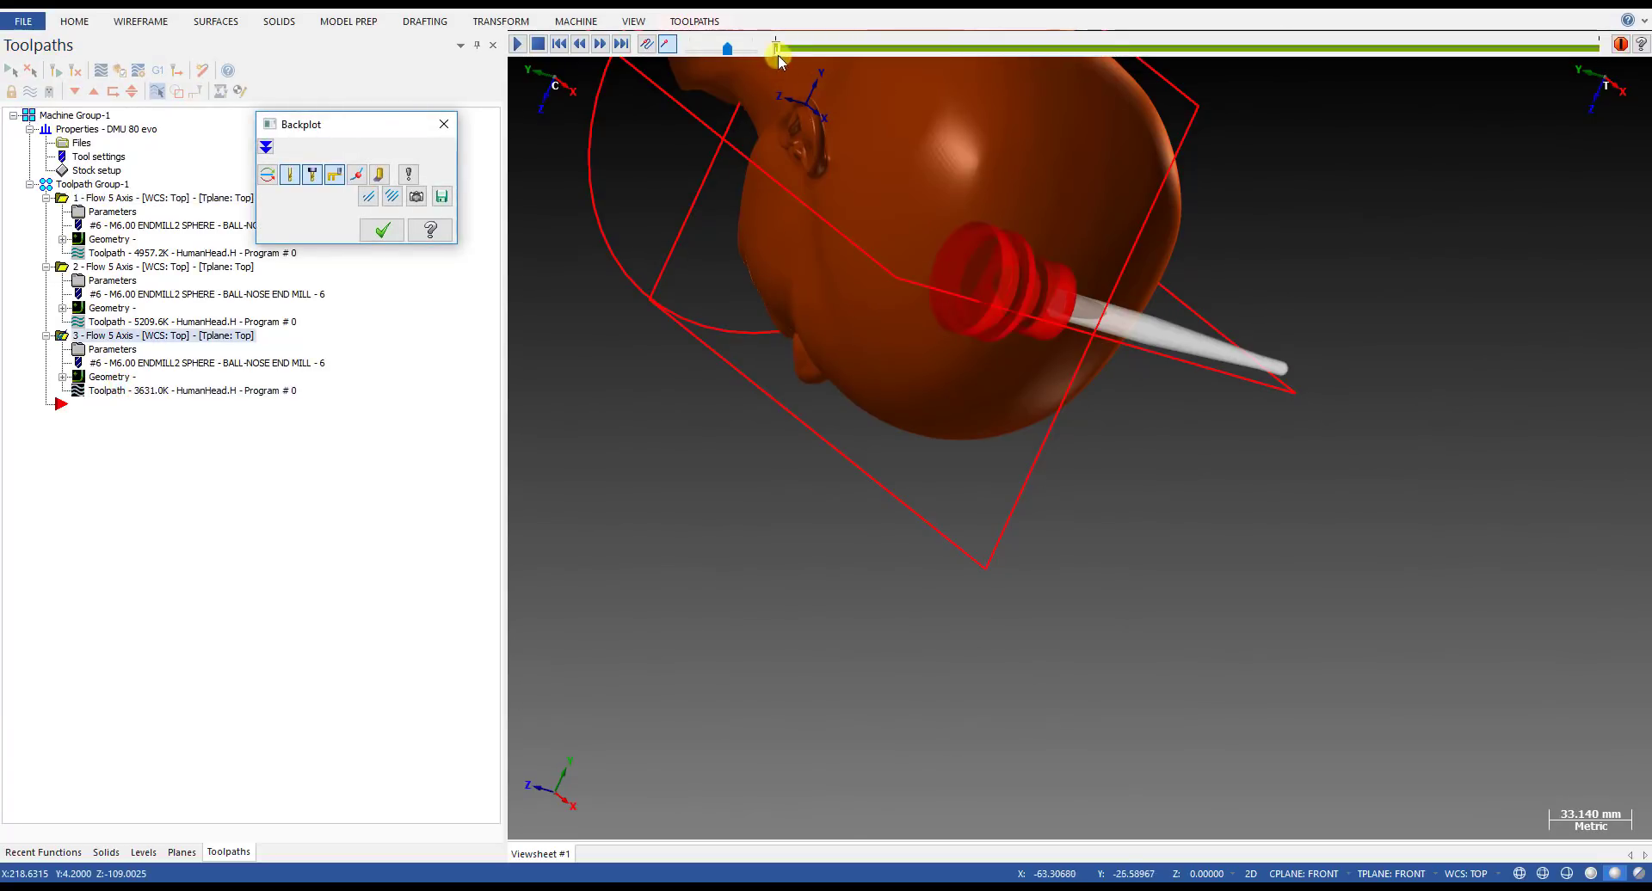
drag(774, 49, 1650, 176)
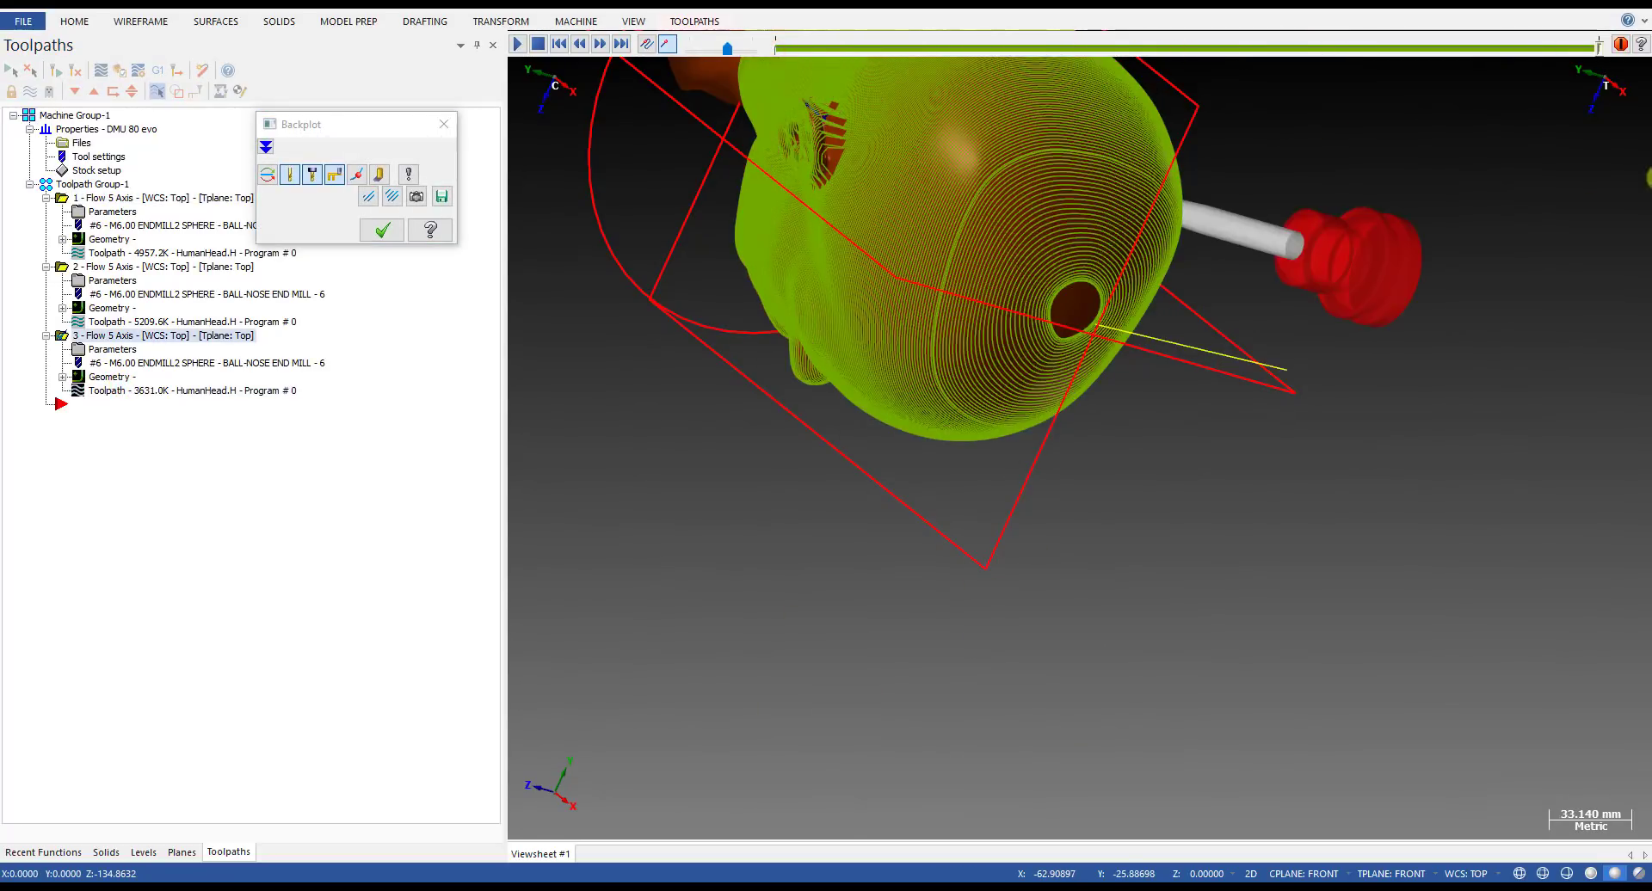
scroll(1059, 281, up, 6)
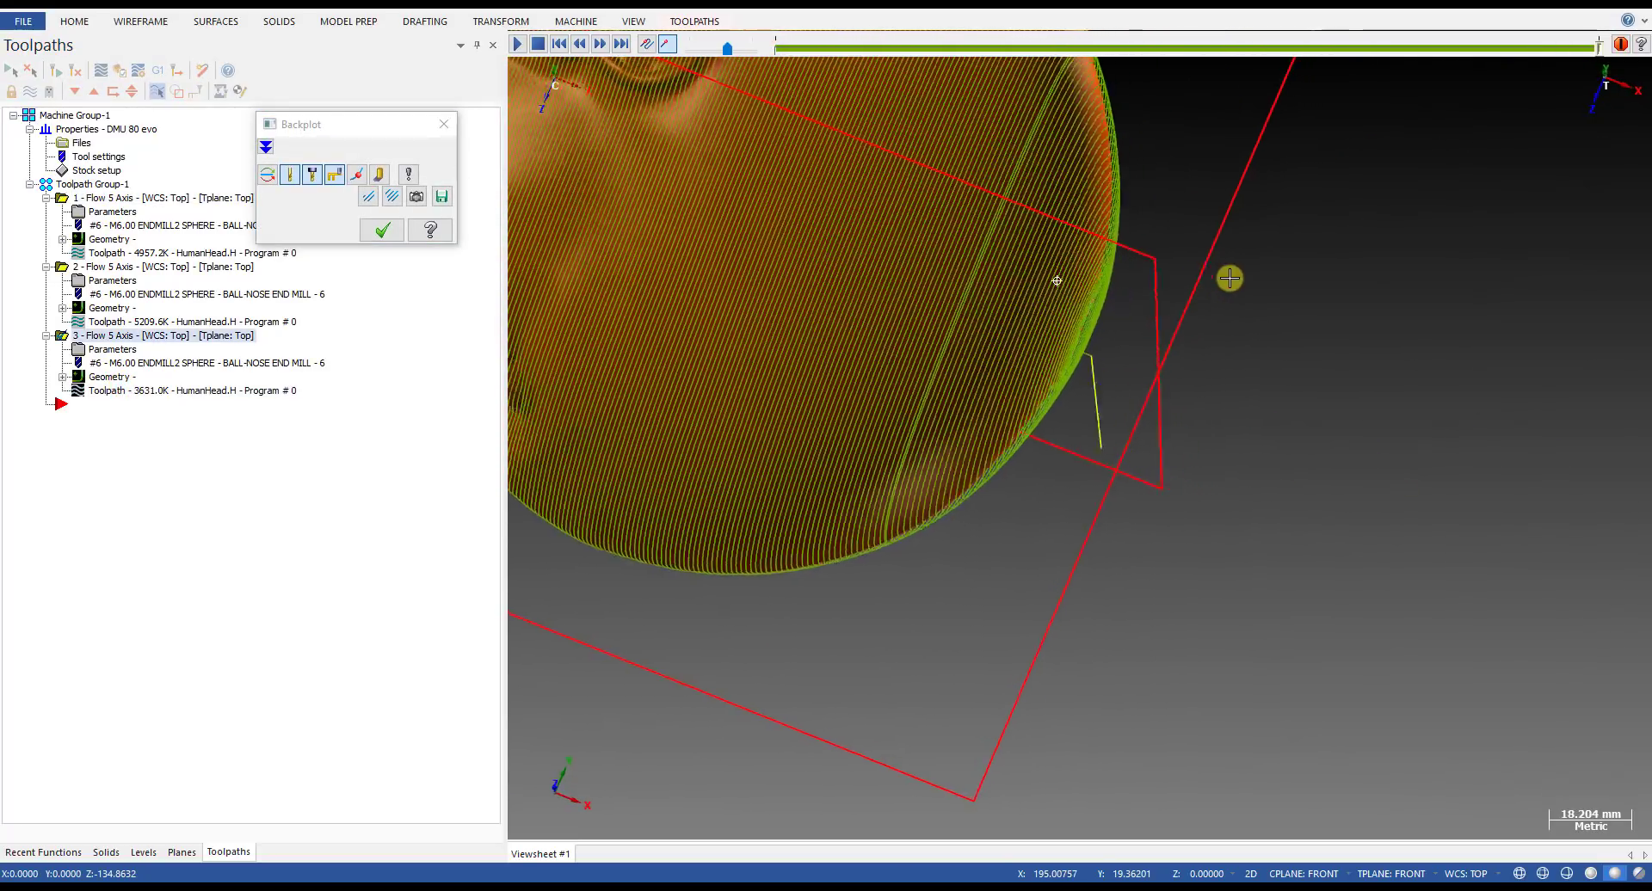
scroll(1159, 375, down, 4)
key(Escape)
key(alt+s)
scroll(1079, 459, down, 3)
key(alt+s)
key(alt+1)
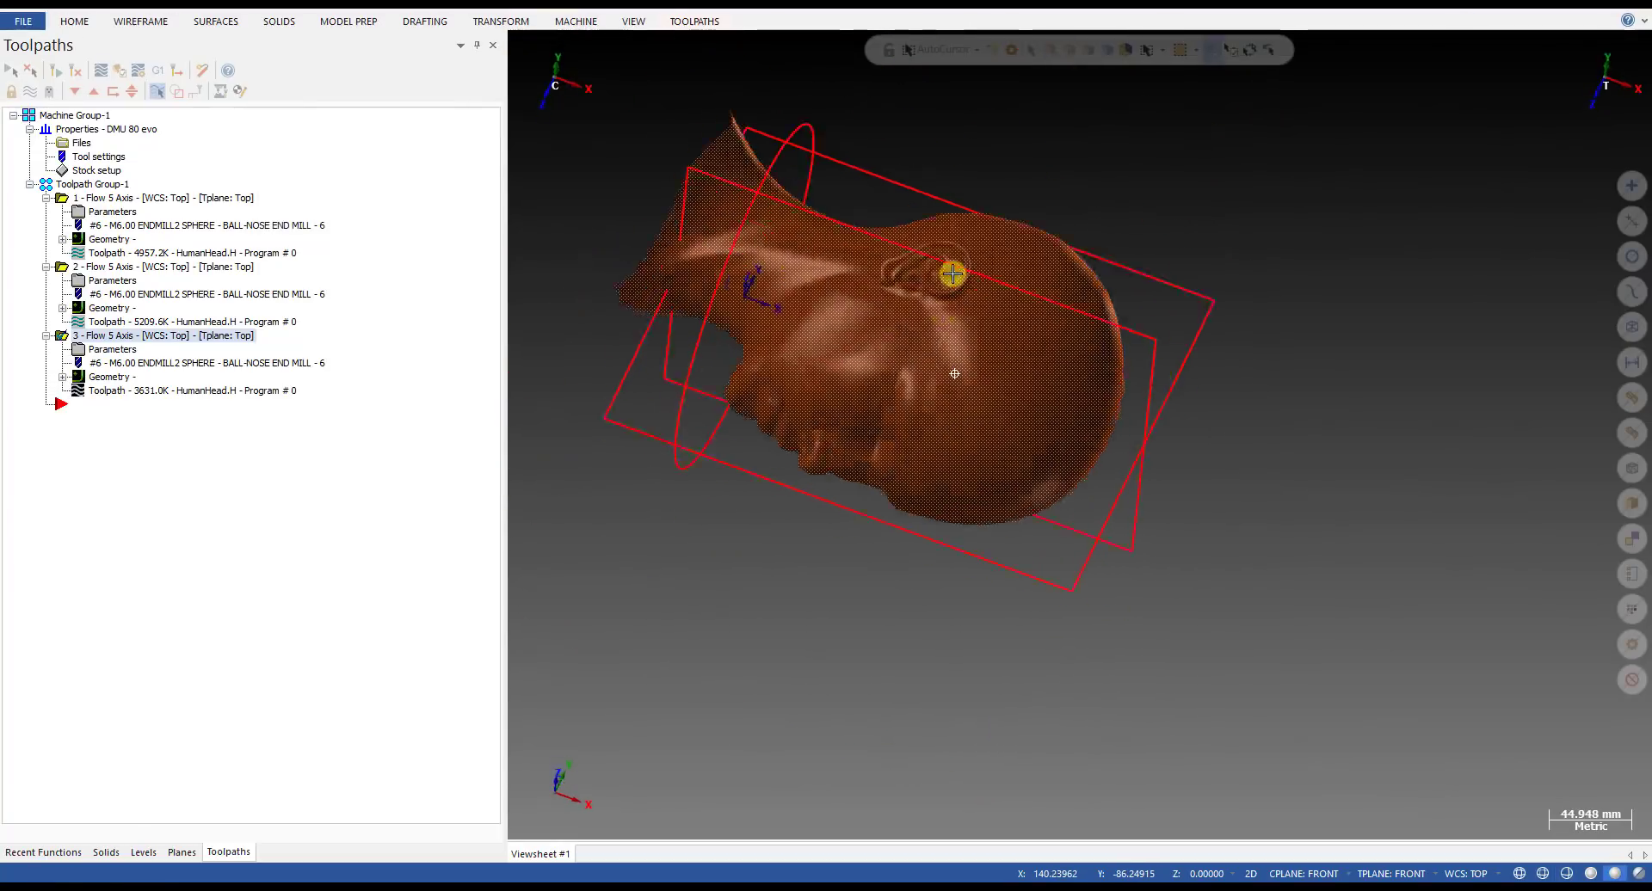
key(alt+2)
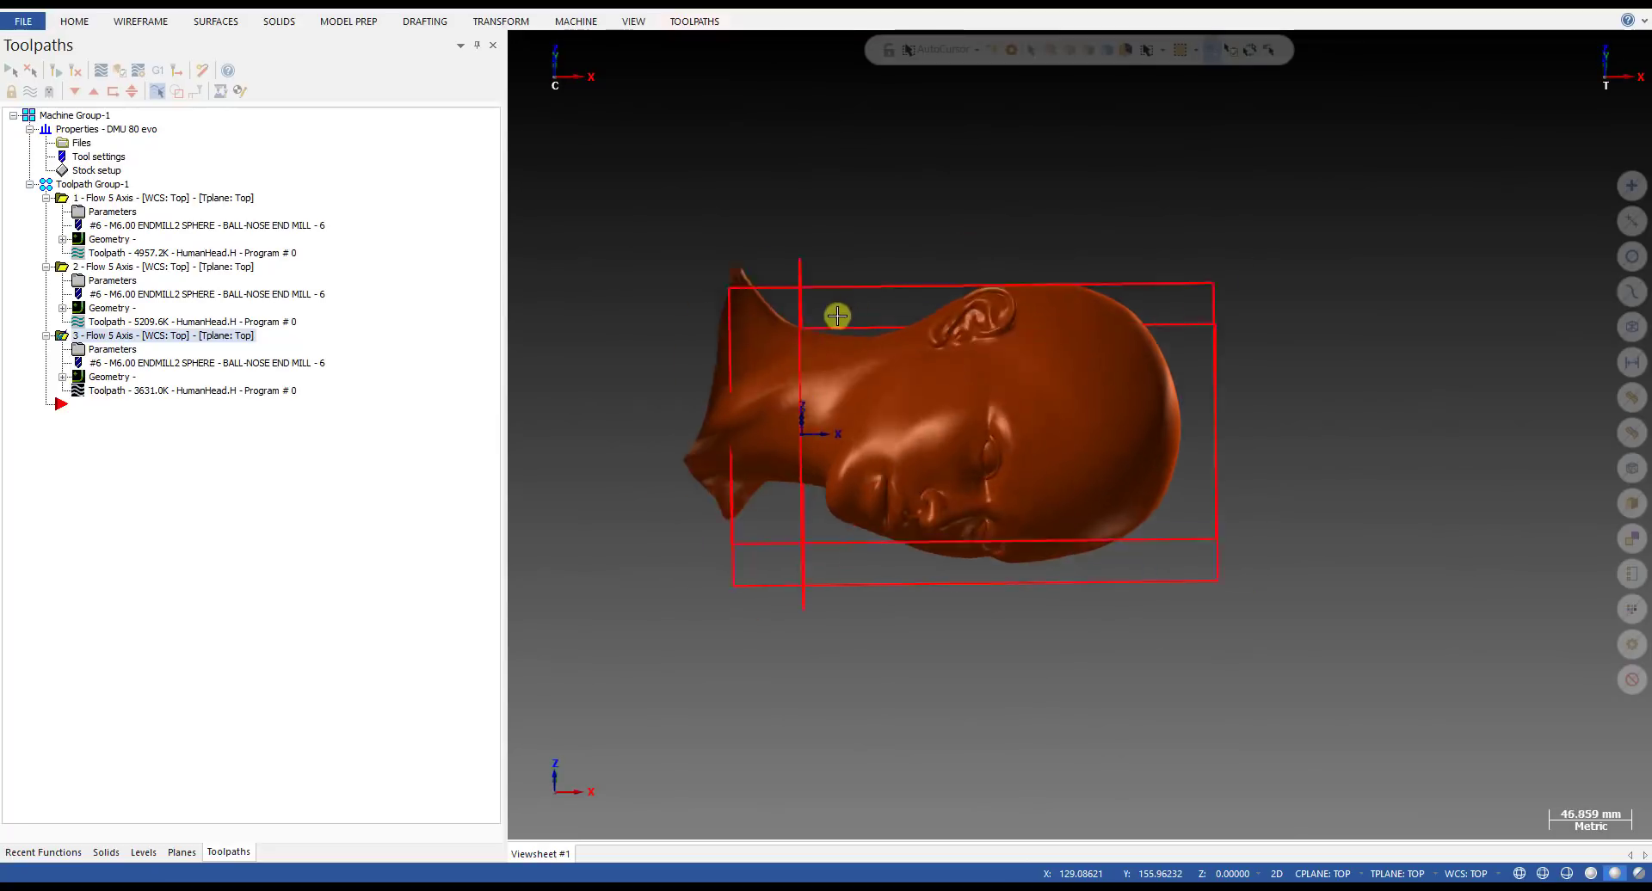
scroll(1340, 343, up, 3)
middle_drag(1216, 357, 1178, 390)
key(alt+2)
scroll(1179, 390, down, 2)
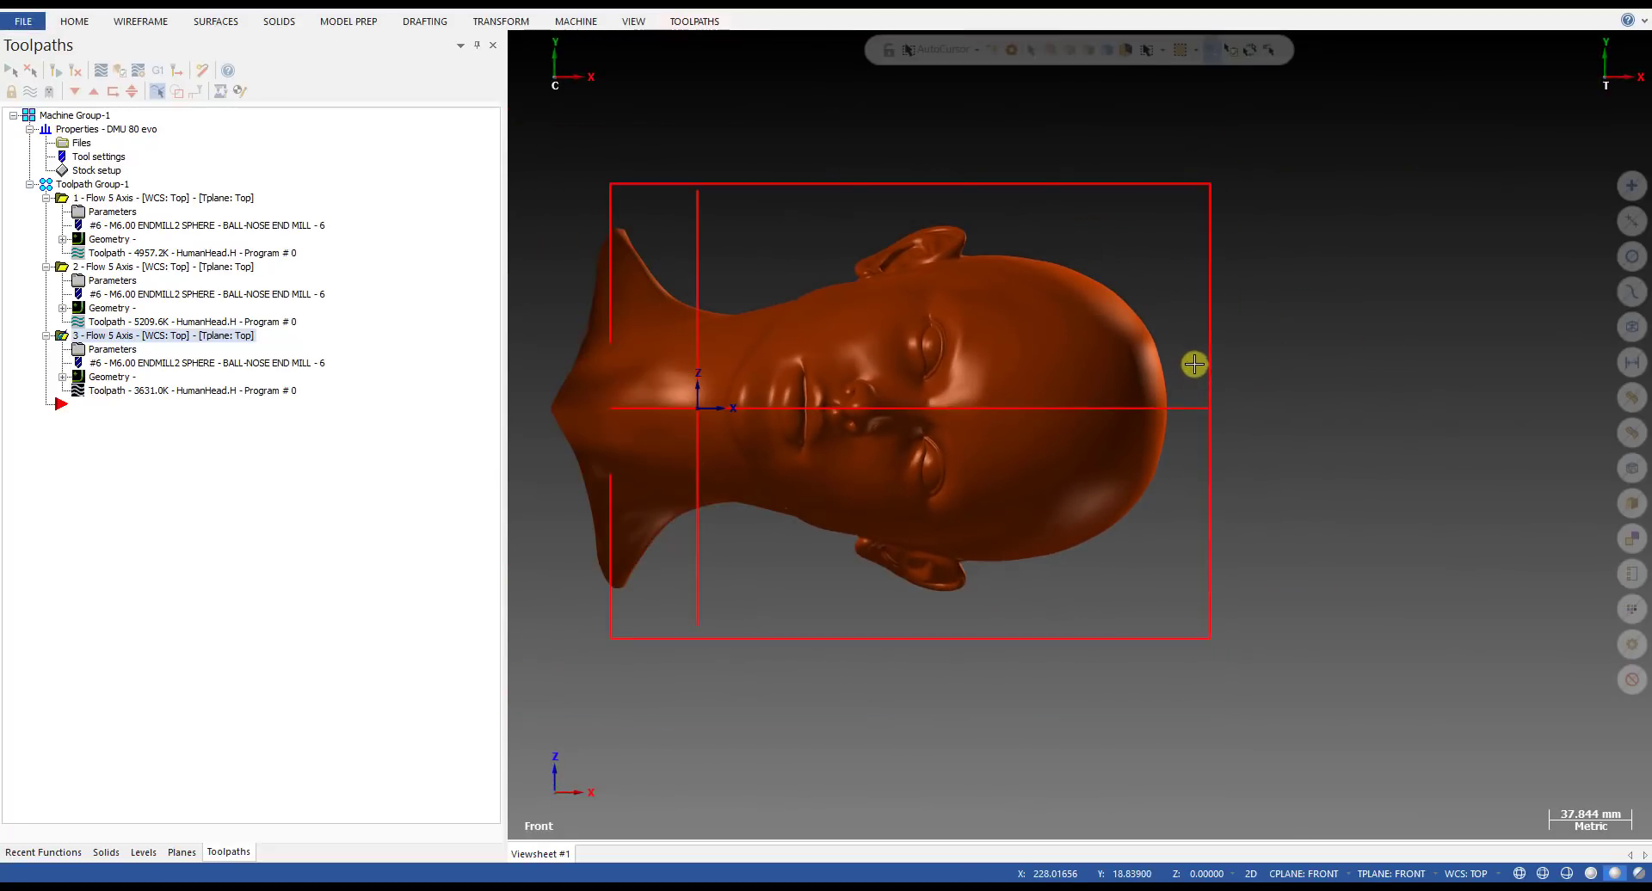
middle_drag(1014, 335, 1041, 387)
key(alt+2)
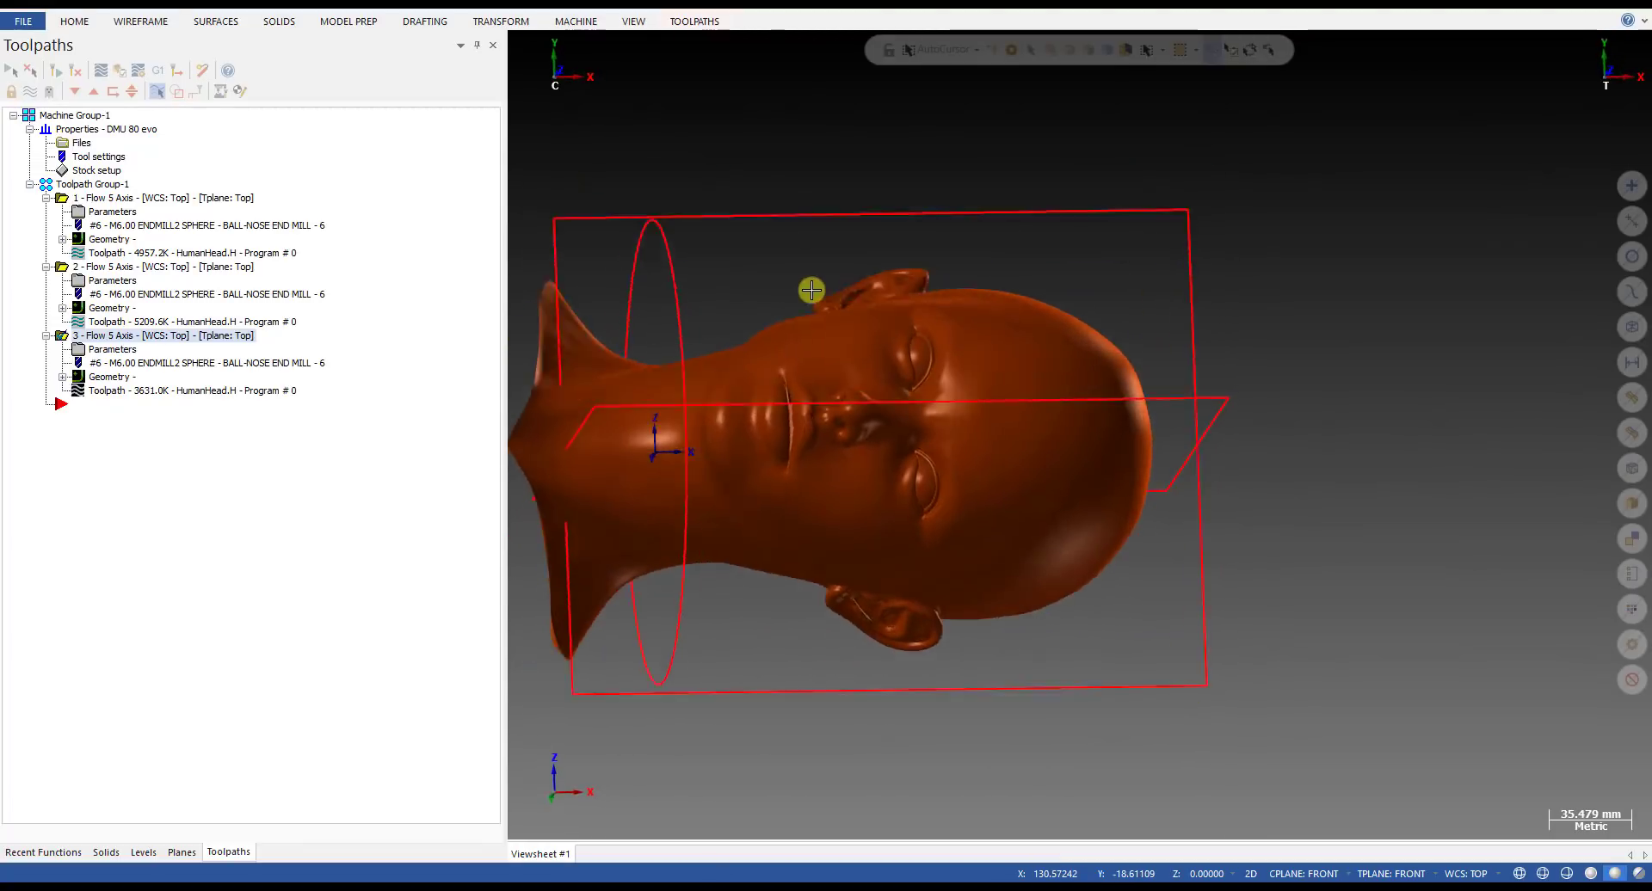
- Review the available multiaxis pattern and application toolpath types
click(707, 24)
click(813, 82)
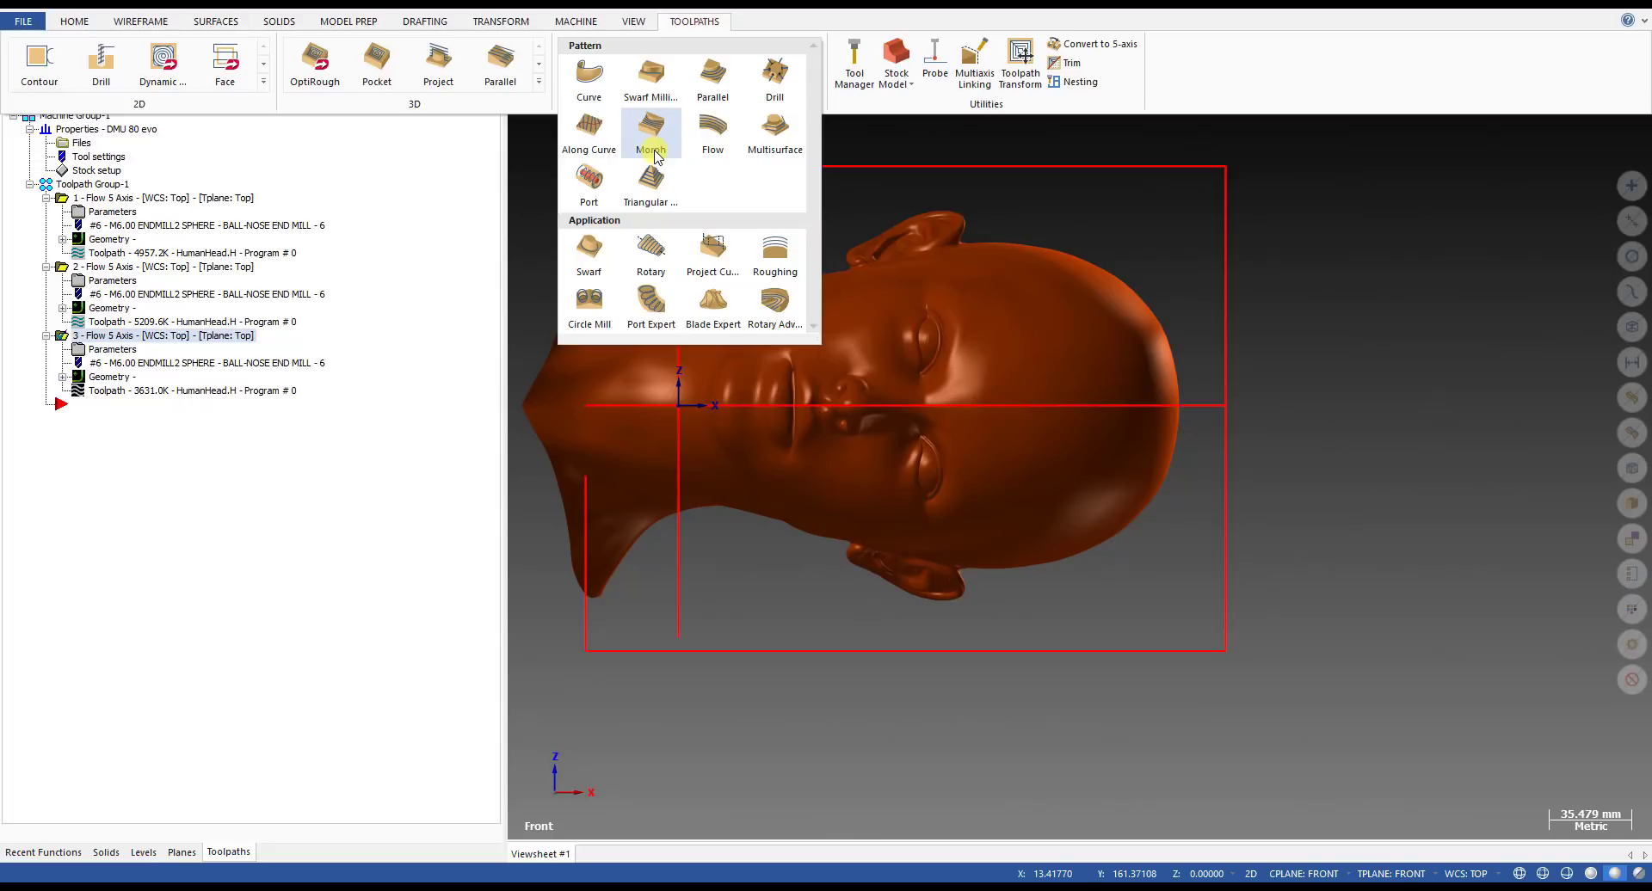
click(1247, 554)
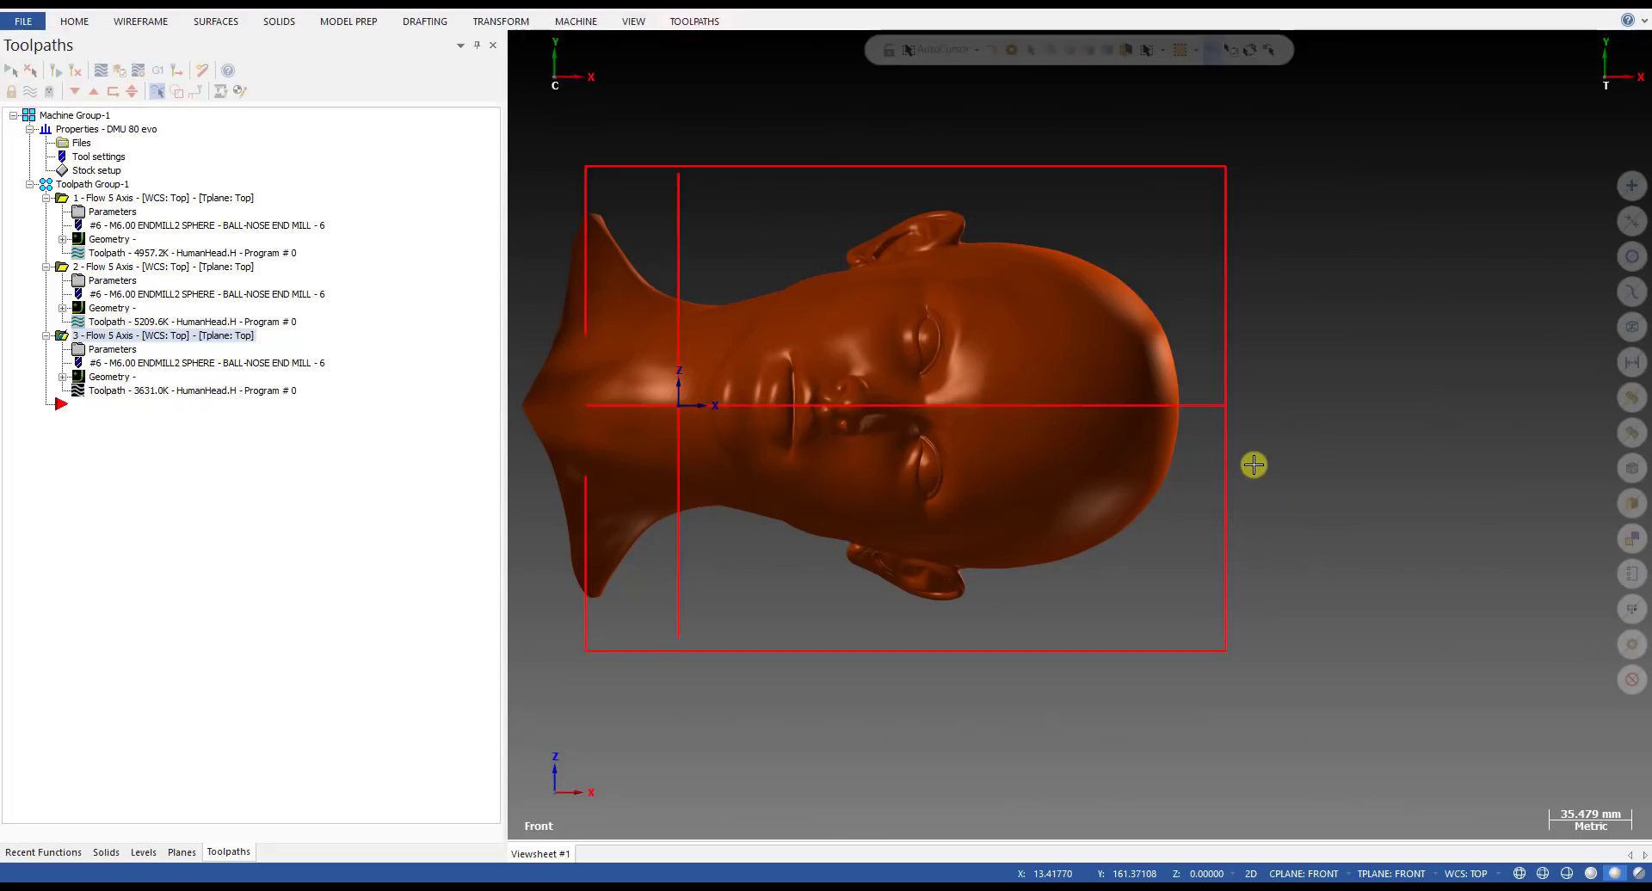
key(alt+1)
key(alt+2)
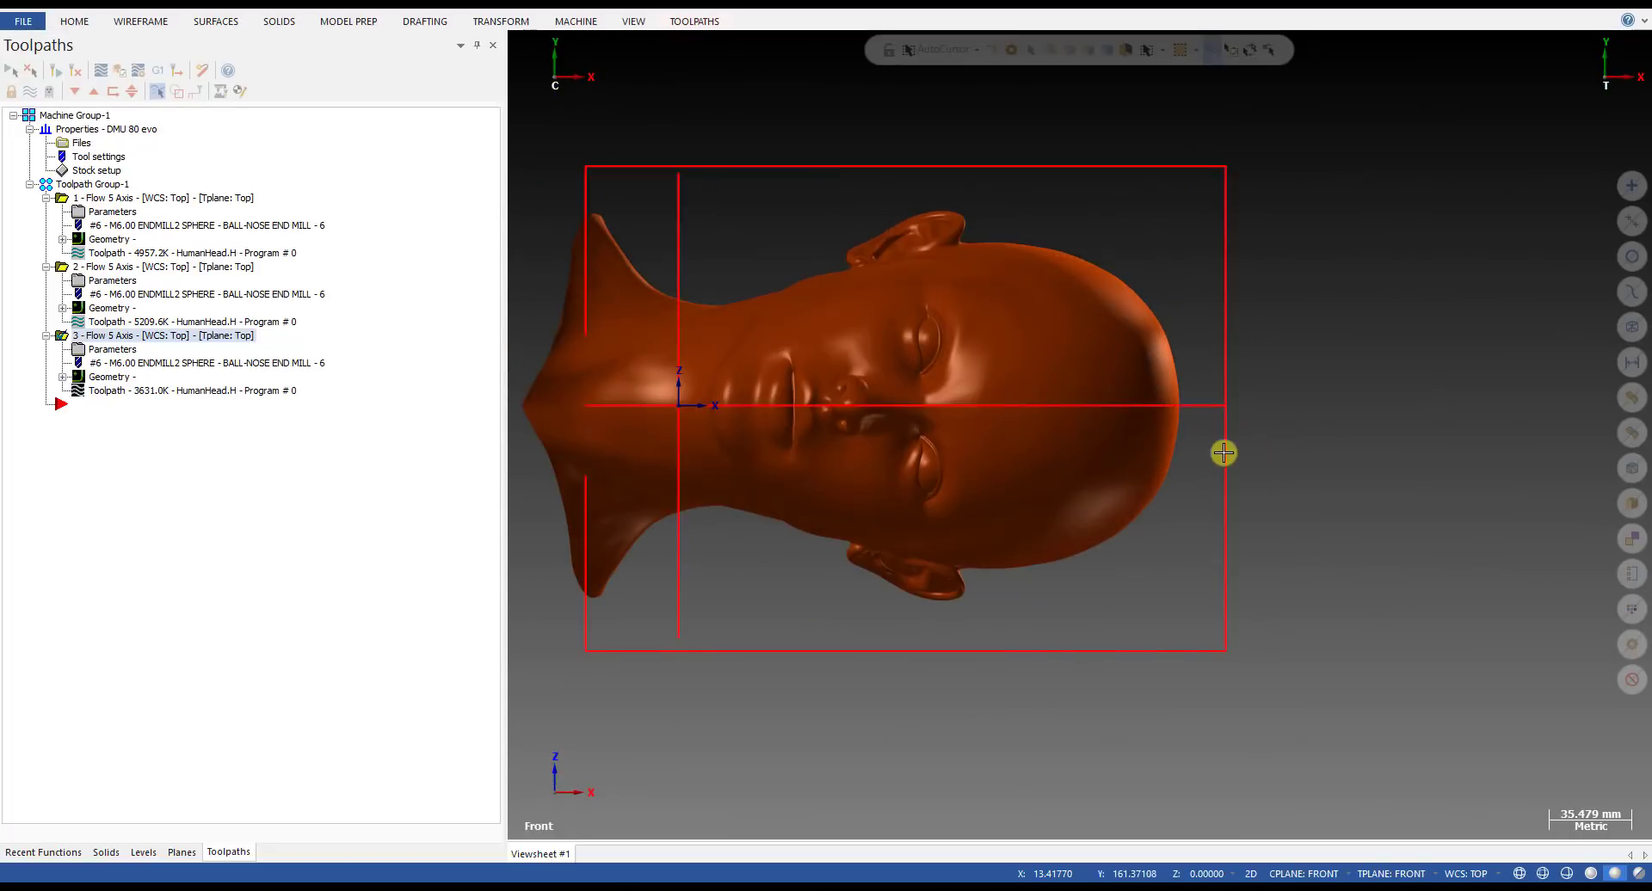
click(710, 21)
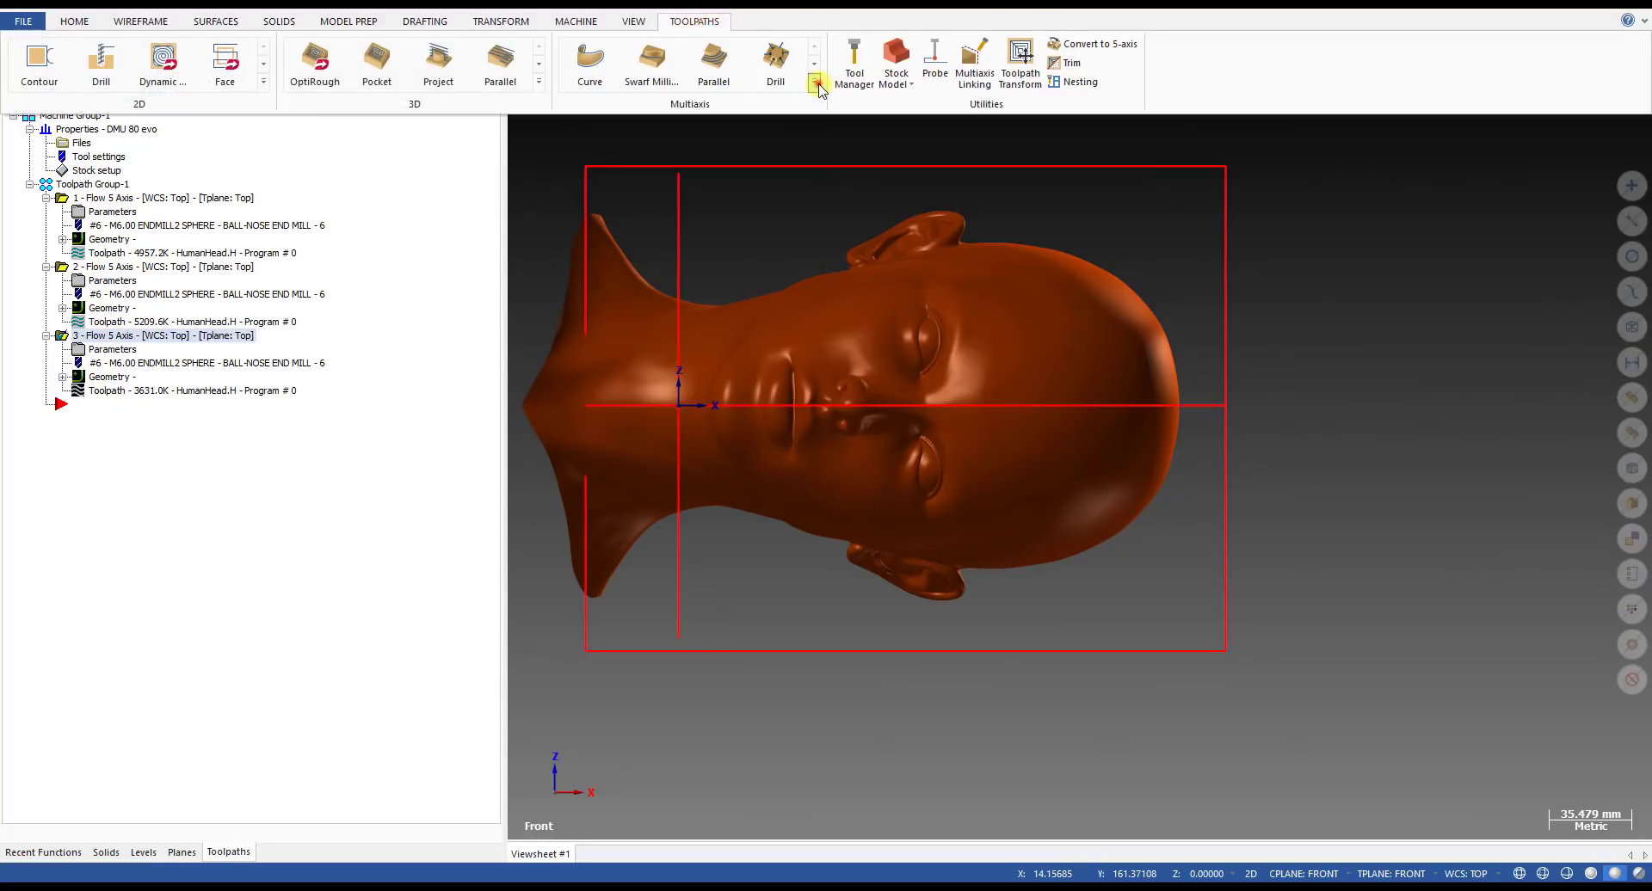
click(814, 81)
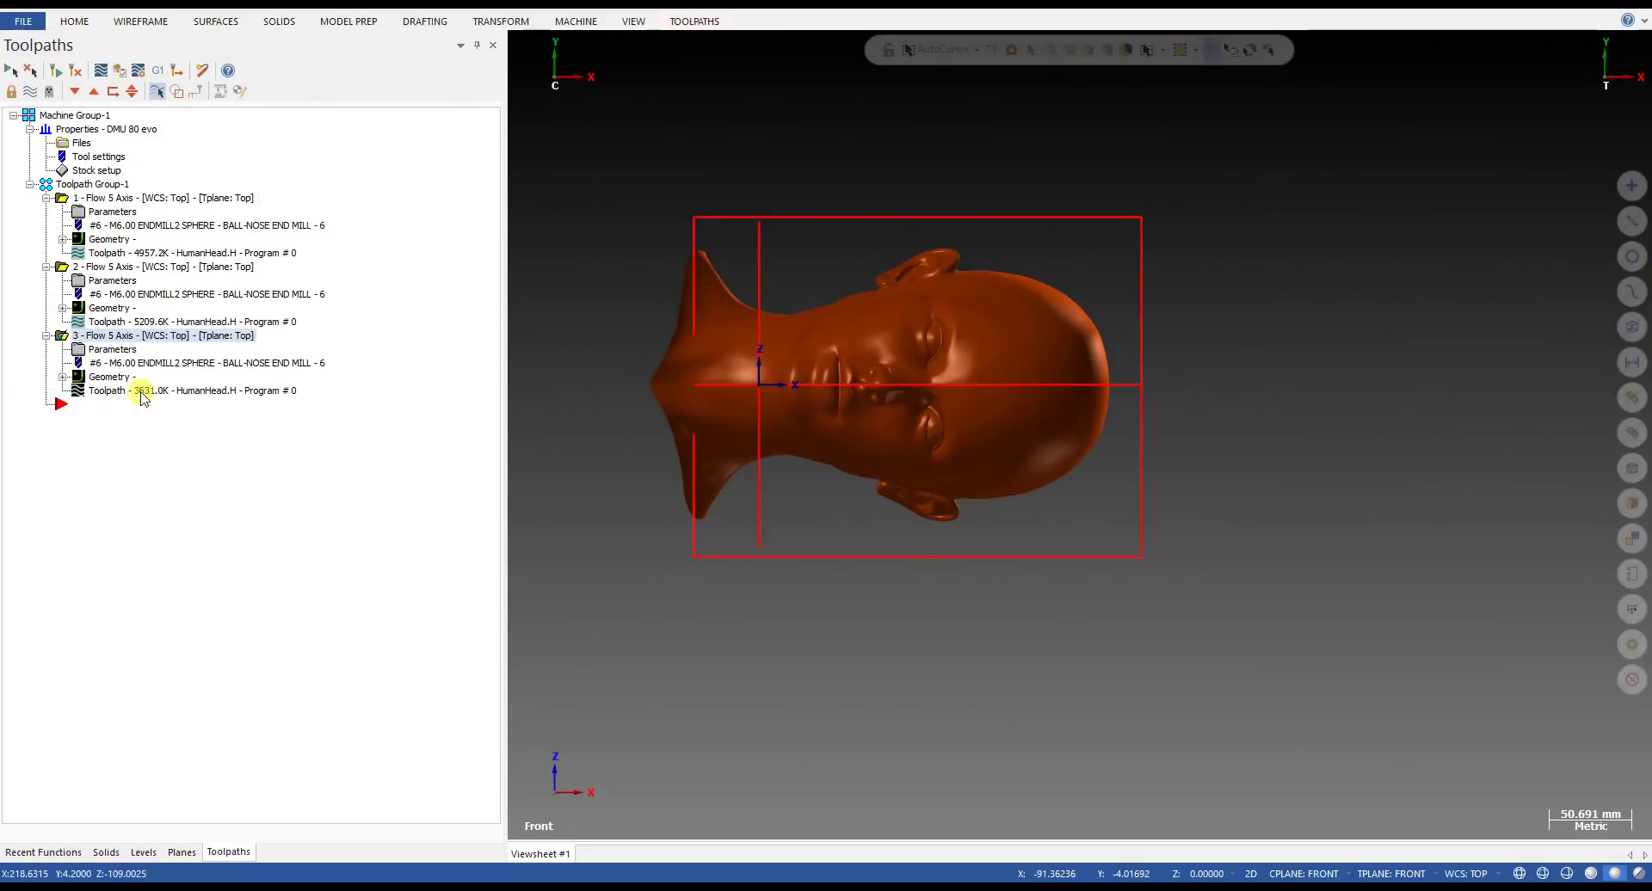
click(88, 394)
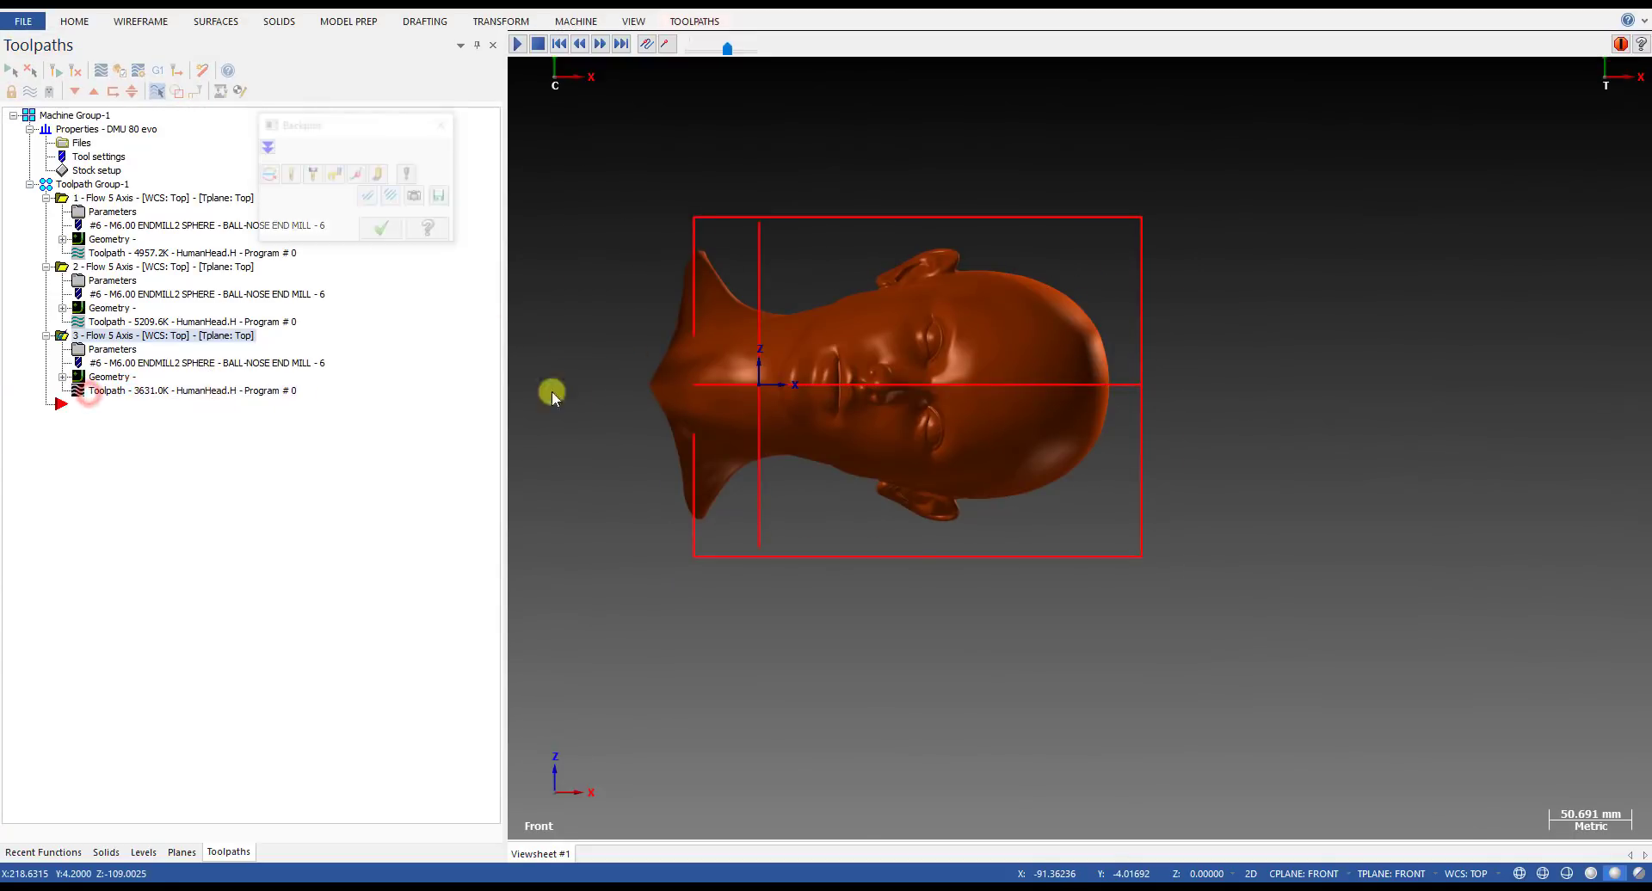
middle_drag(884, 337, 913, 352)
key(Escape)
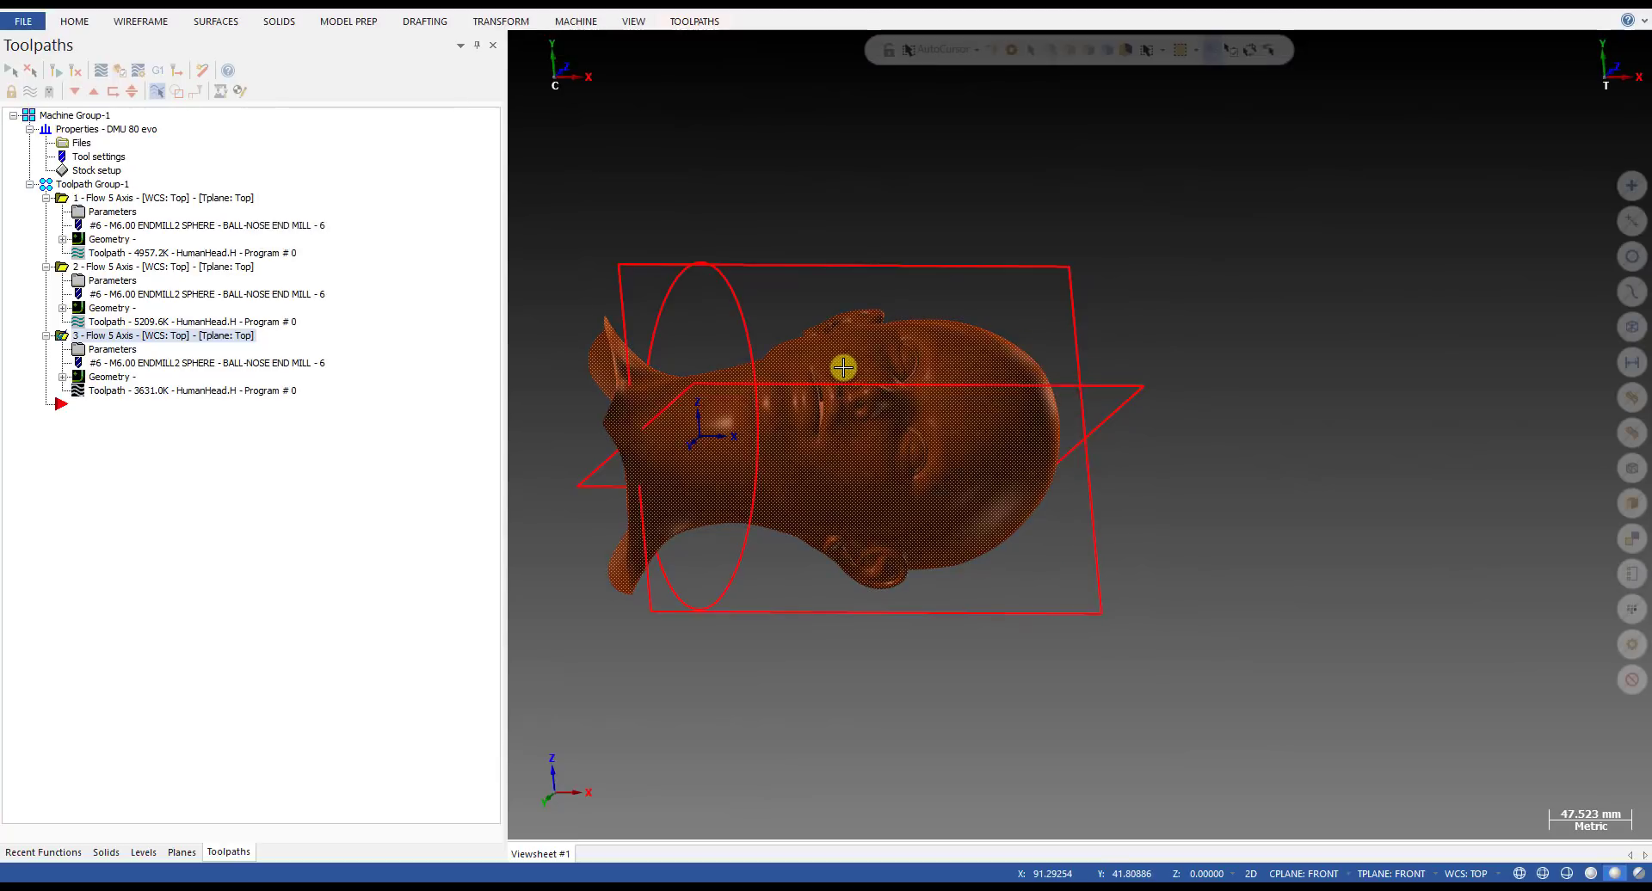
- Open the third Flow 5 Axis toolpath's parameters and review its collision control and cut pattern settings
click(117, 349)
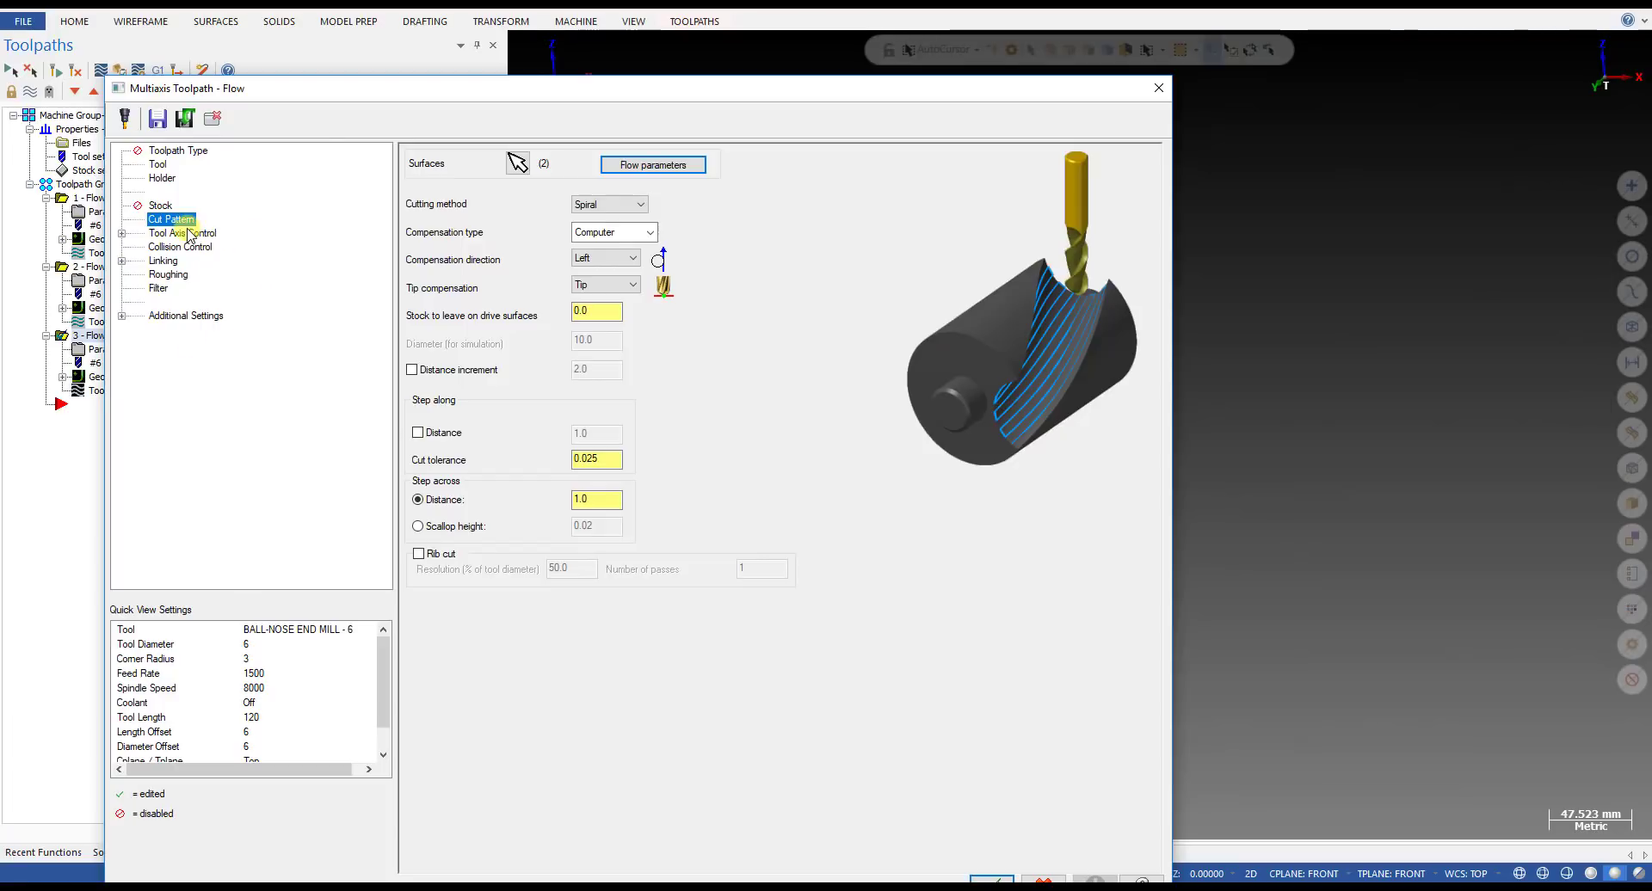
click(174, 247)
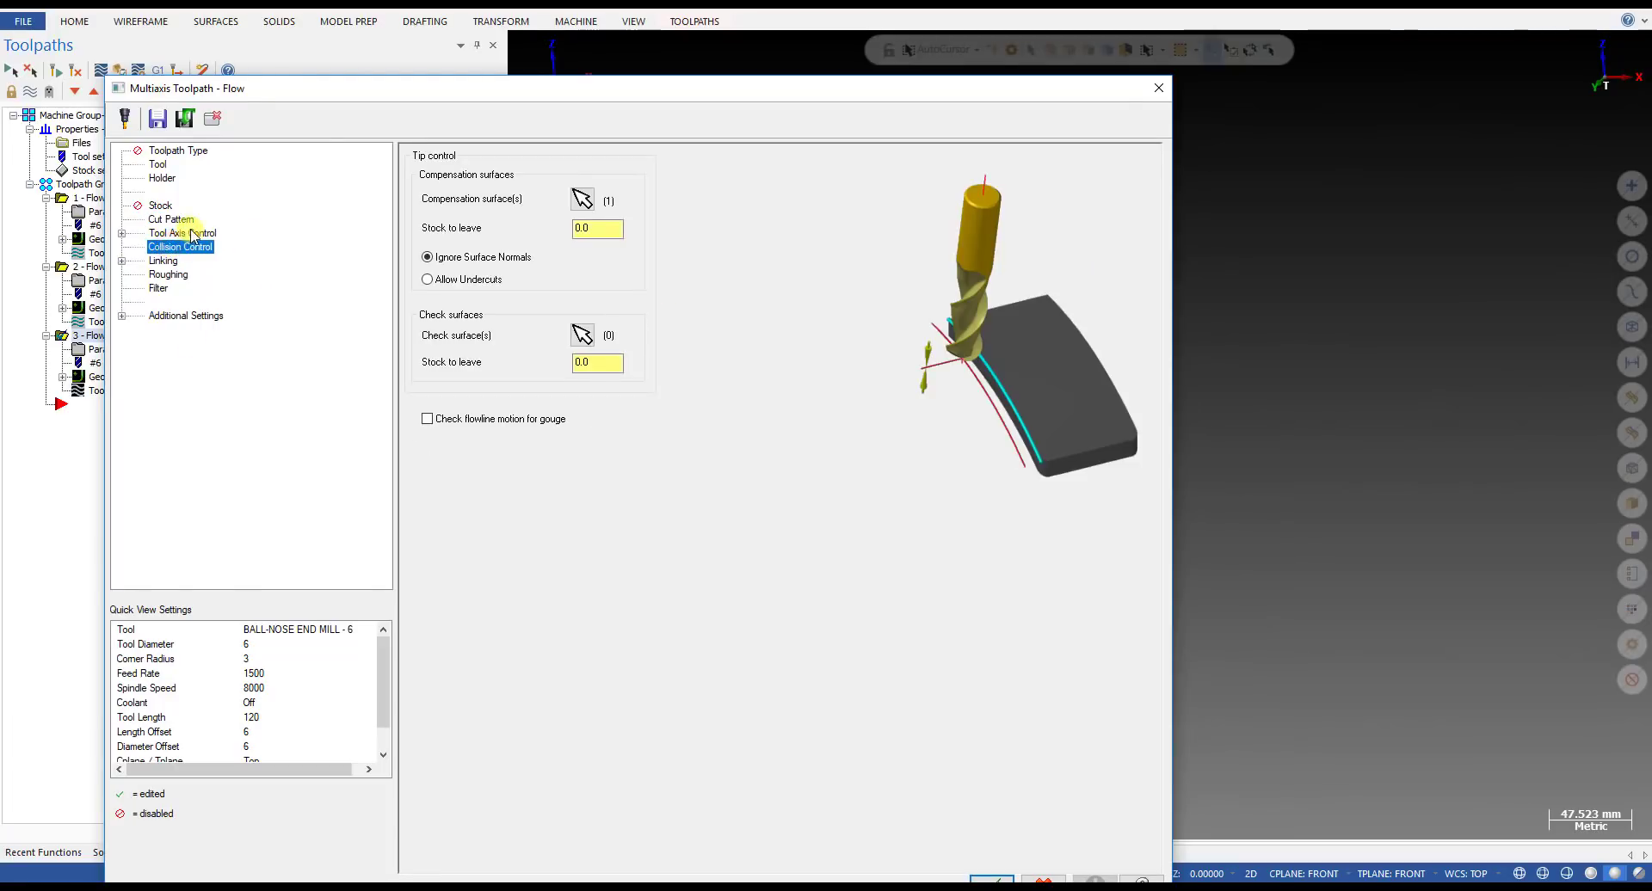
drag(669, 92, 685, 341)
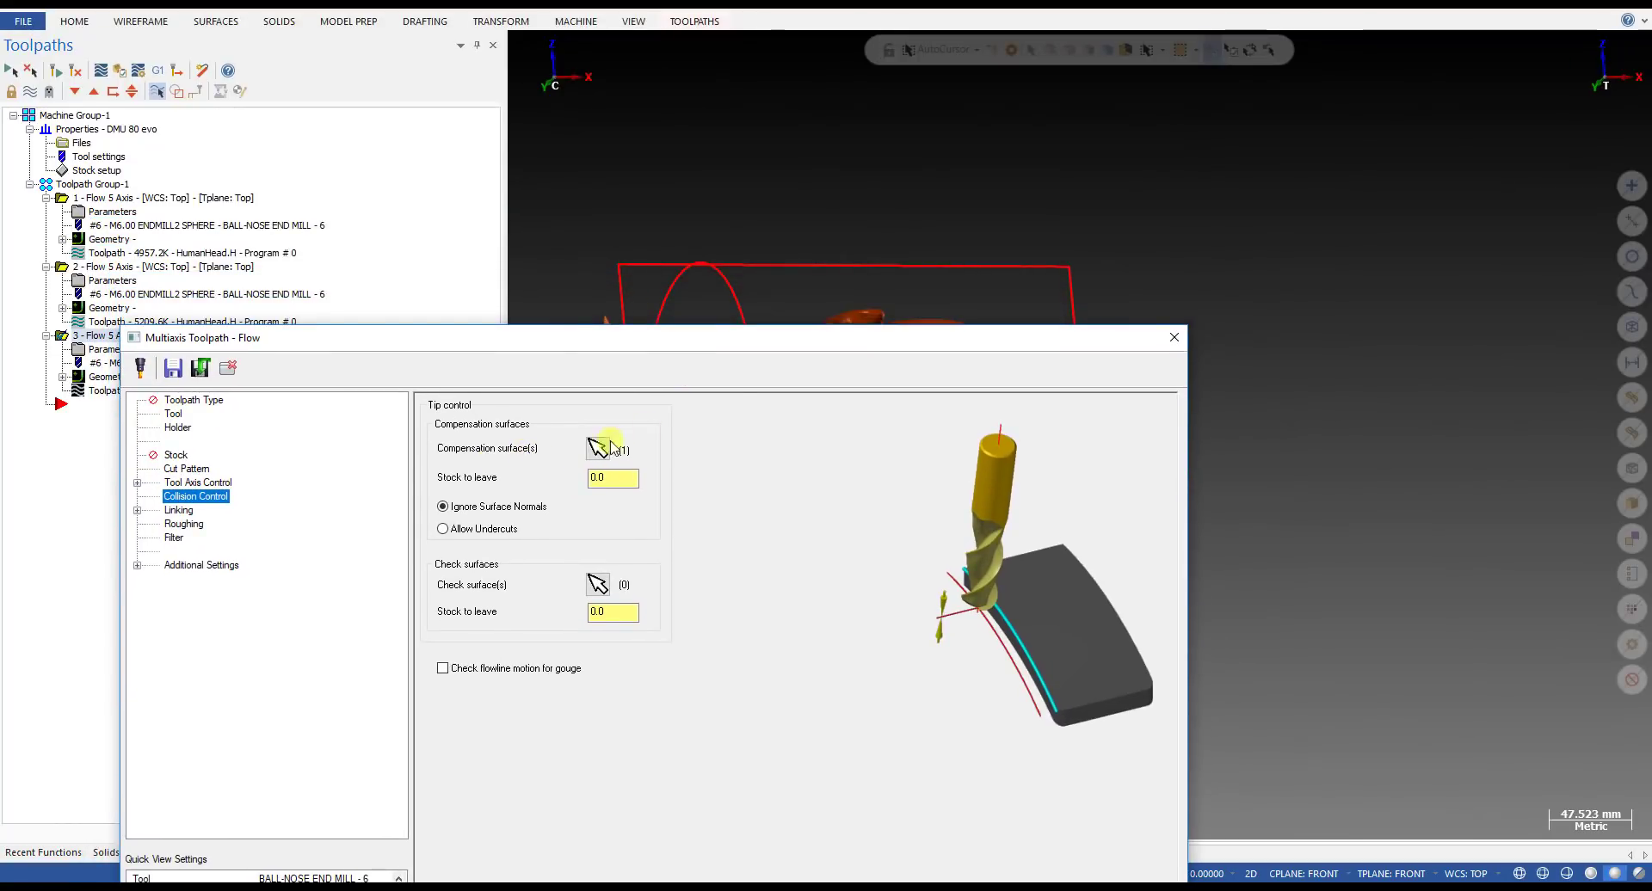
drag(857, 355, 850, 324)
click(189, 437)
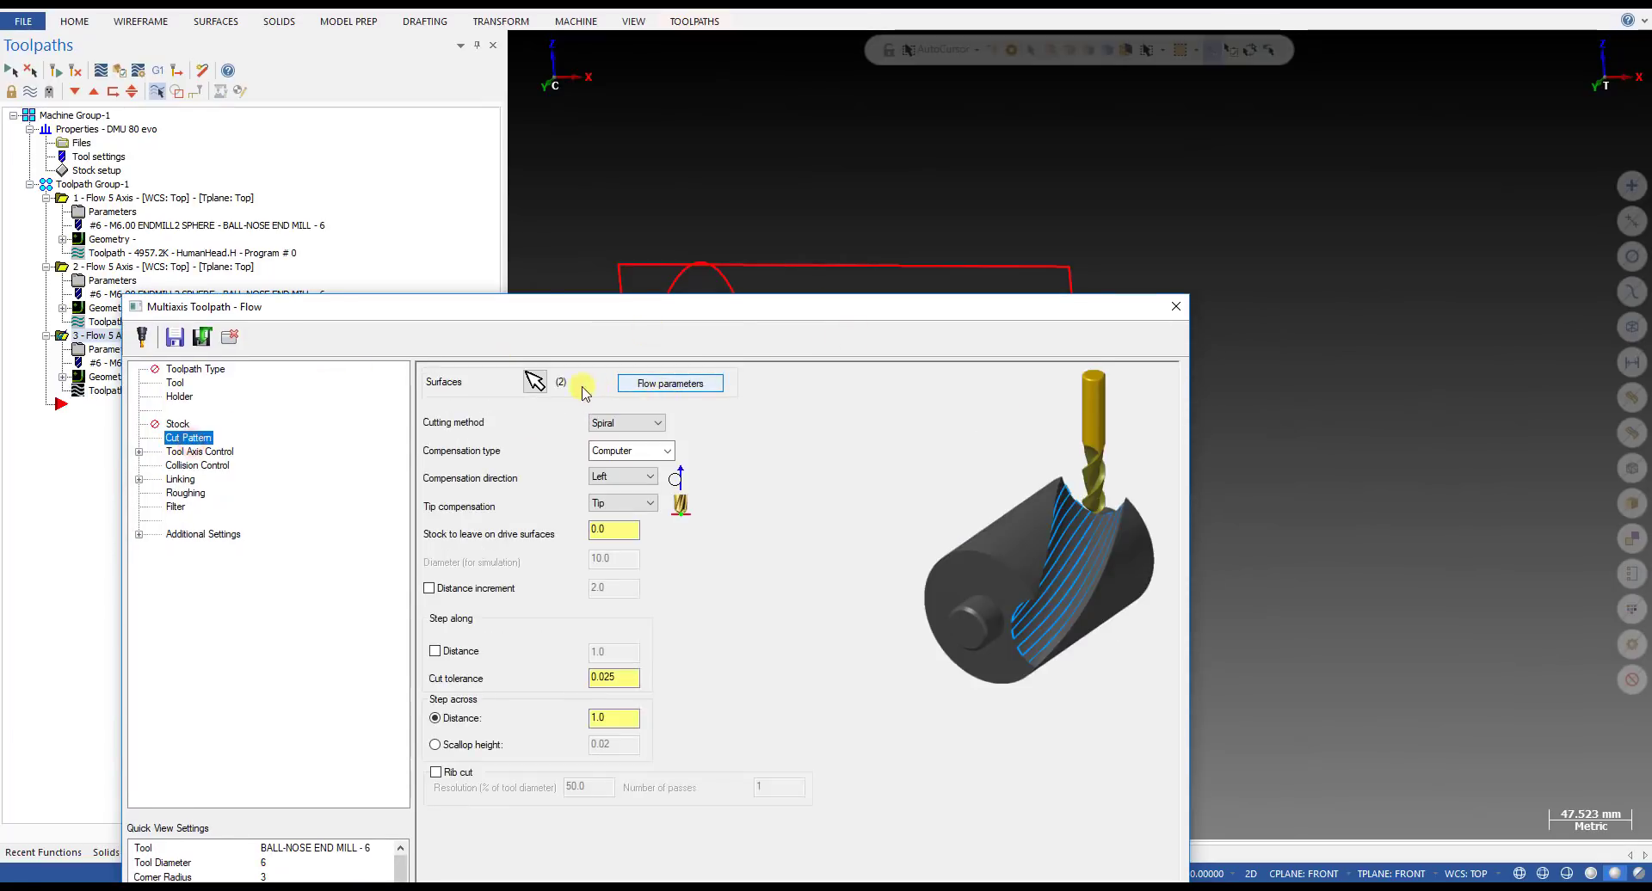
- Review the drive surface selection and flowline directions of the third Flow toolpath, keeping the existing selection
click(535, 381)
middle_drag(660, 365, 1033, 443)
scroll(1089, 439, up, 3)
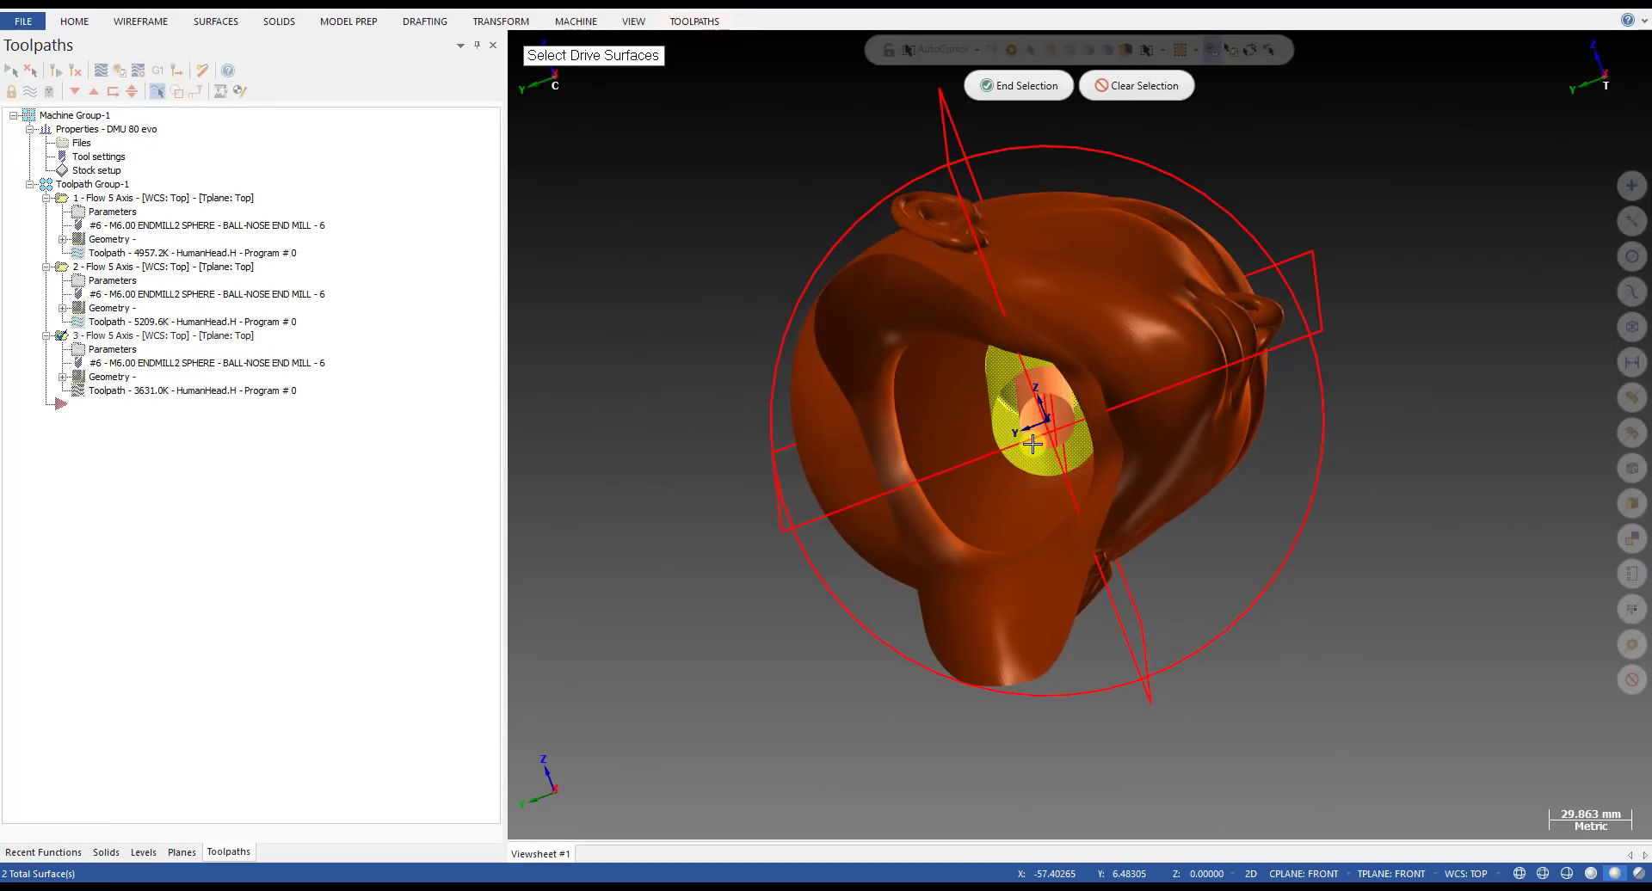
key(Return)
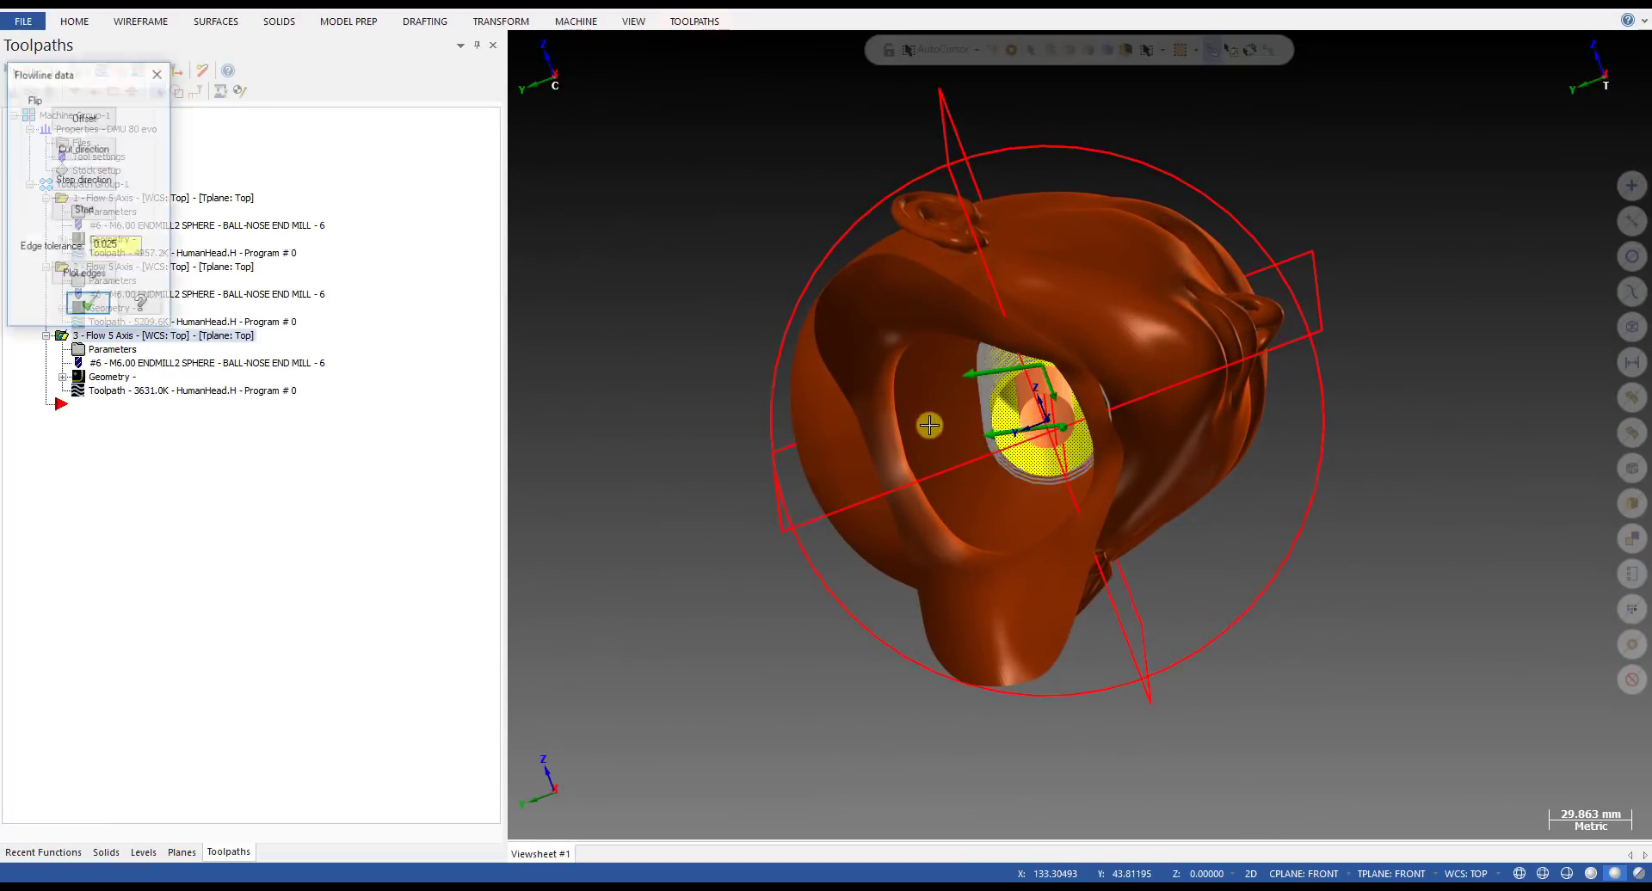
key(Return)
key(Return)
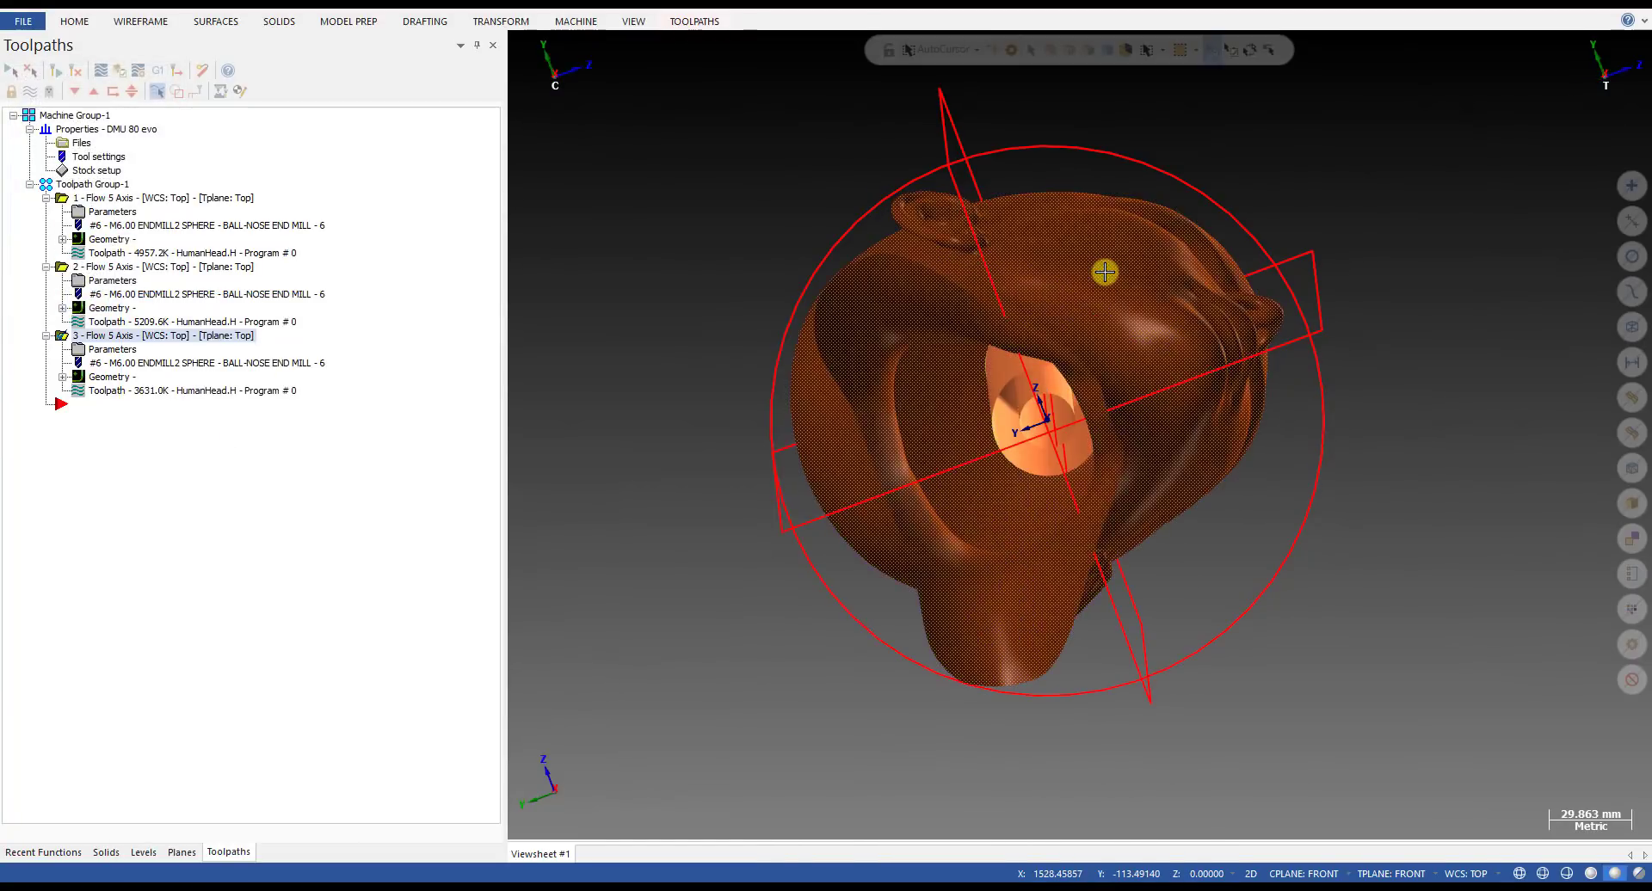
- View the head from the top and front, and hide the STL PART level
key(alt+1)
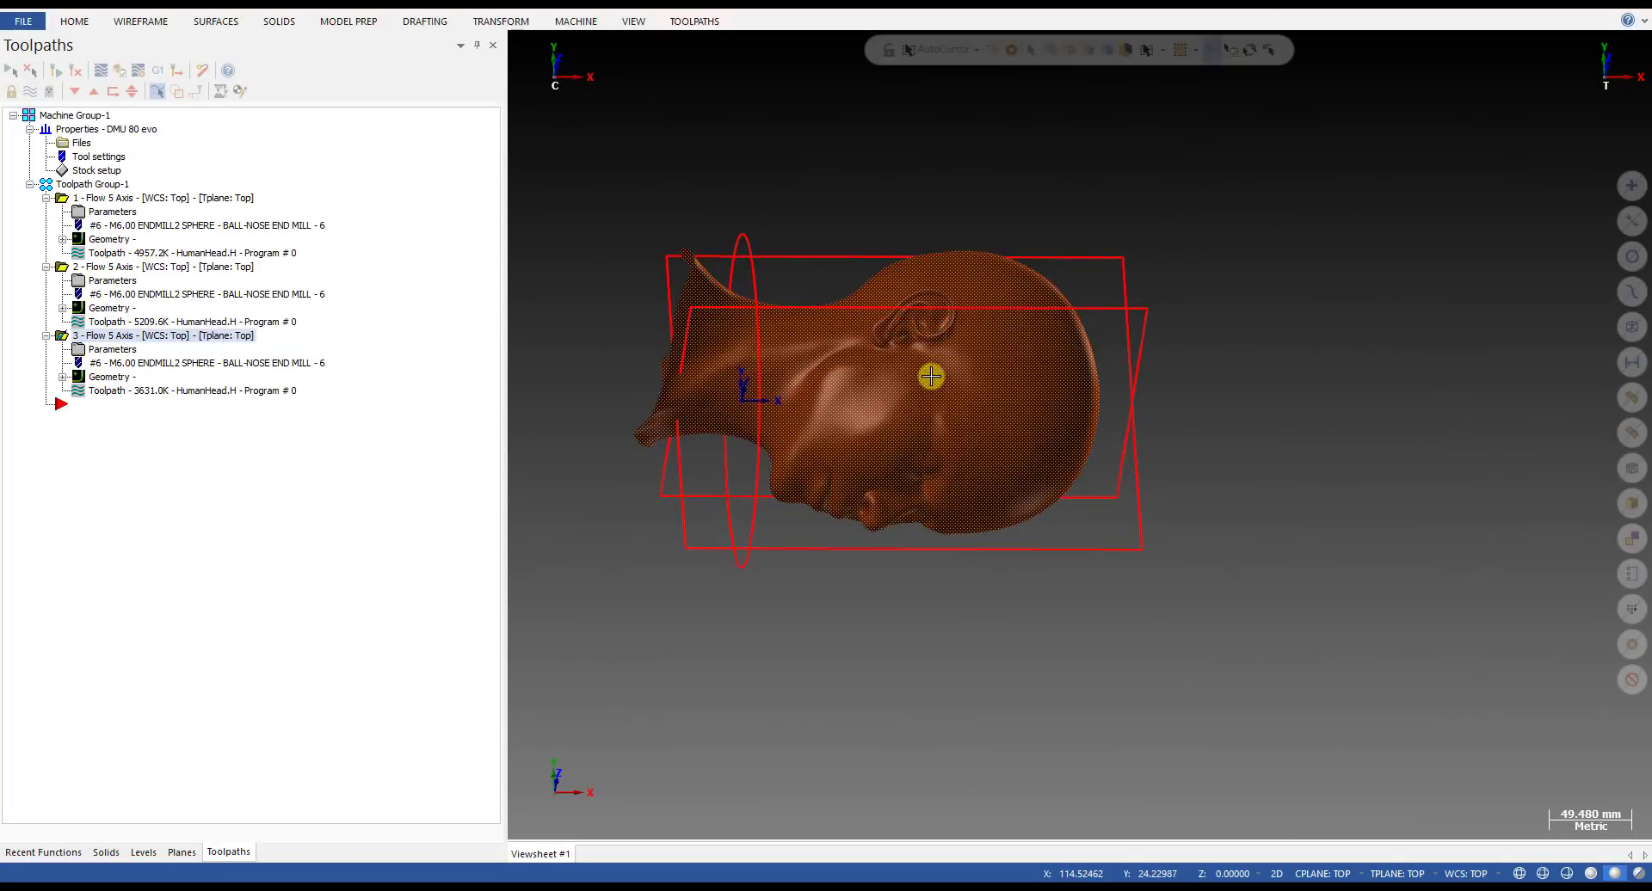
key(alt+2)
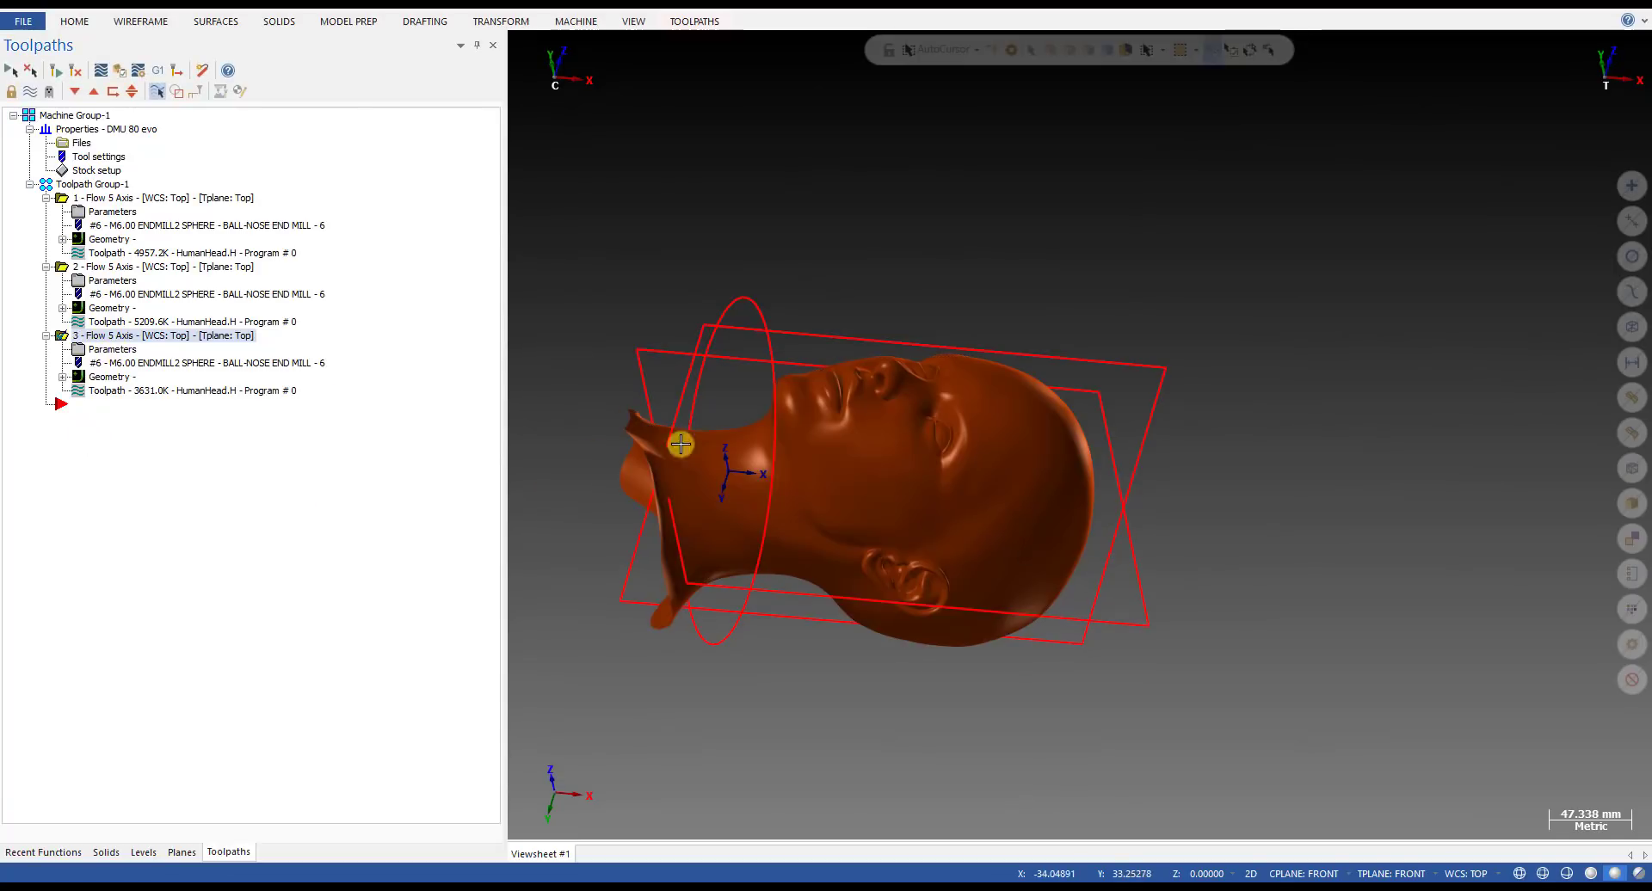
scroll(974, 499, up, 4)
mouse_move(976, 499)
middle_down()
mouse_move(899, 490)
mouse_move(972, 492)
middle_up()
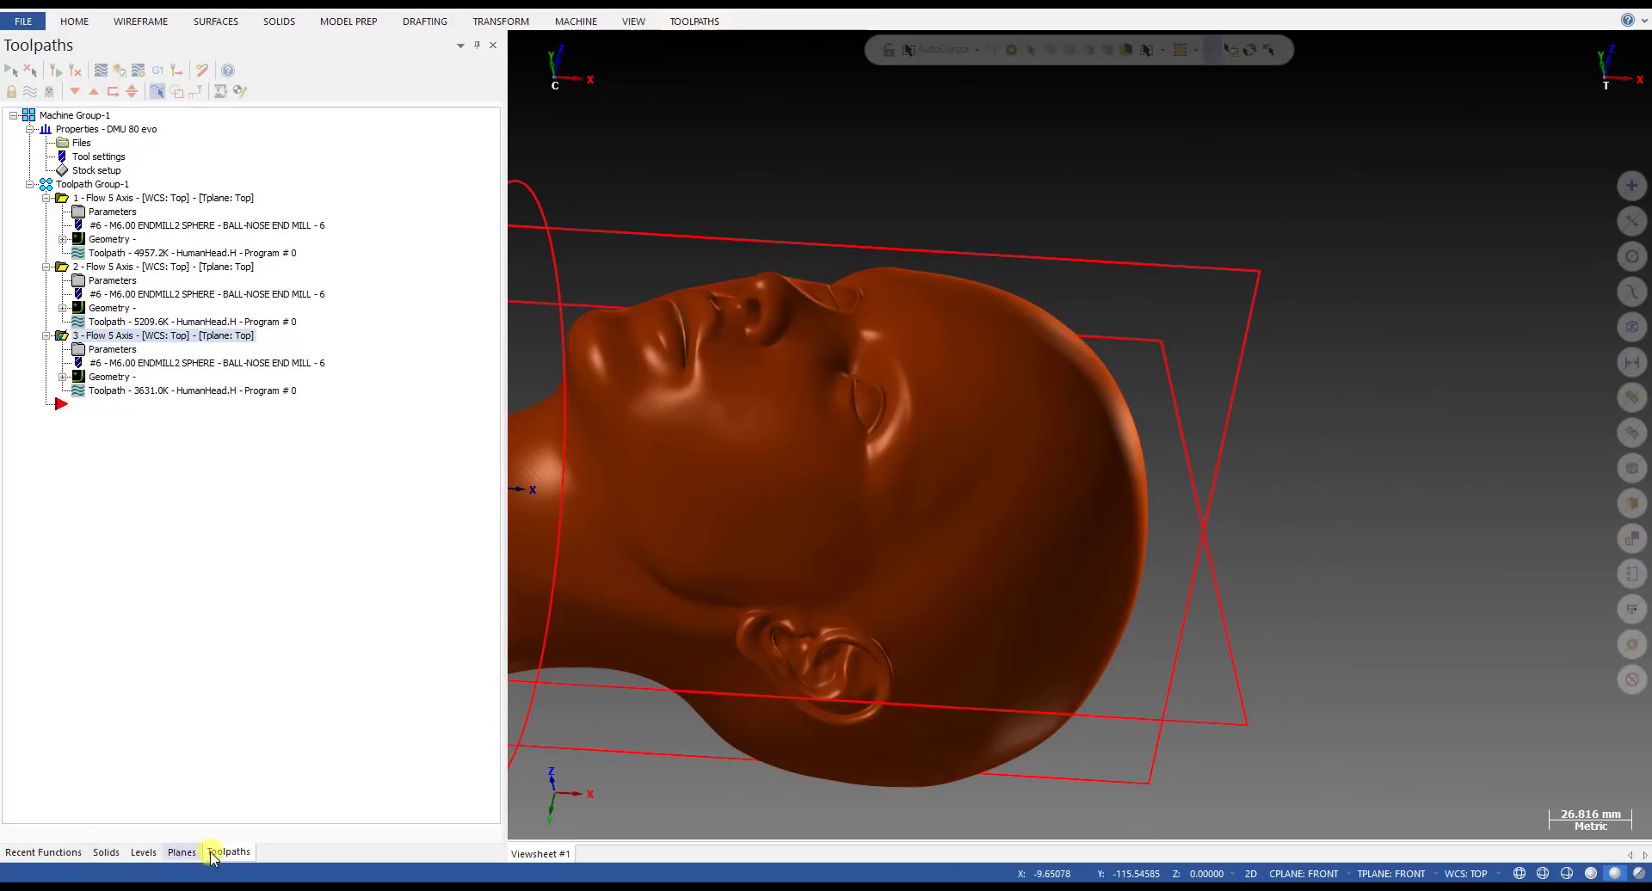
click(181, 852)
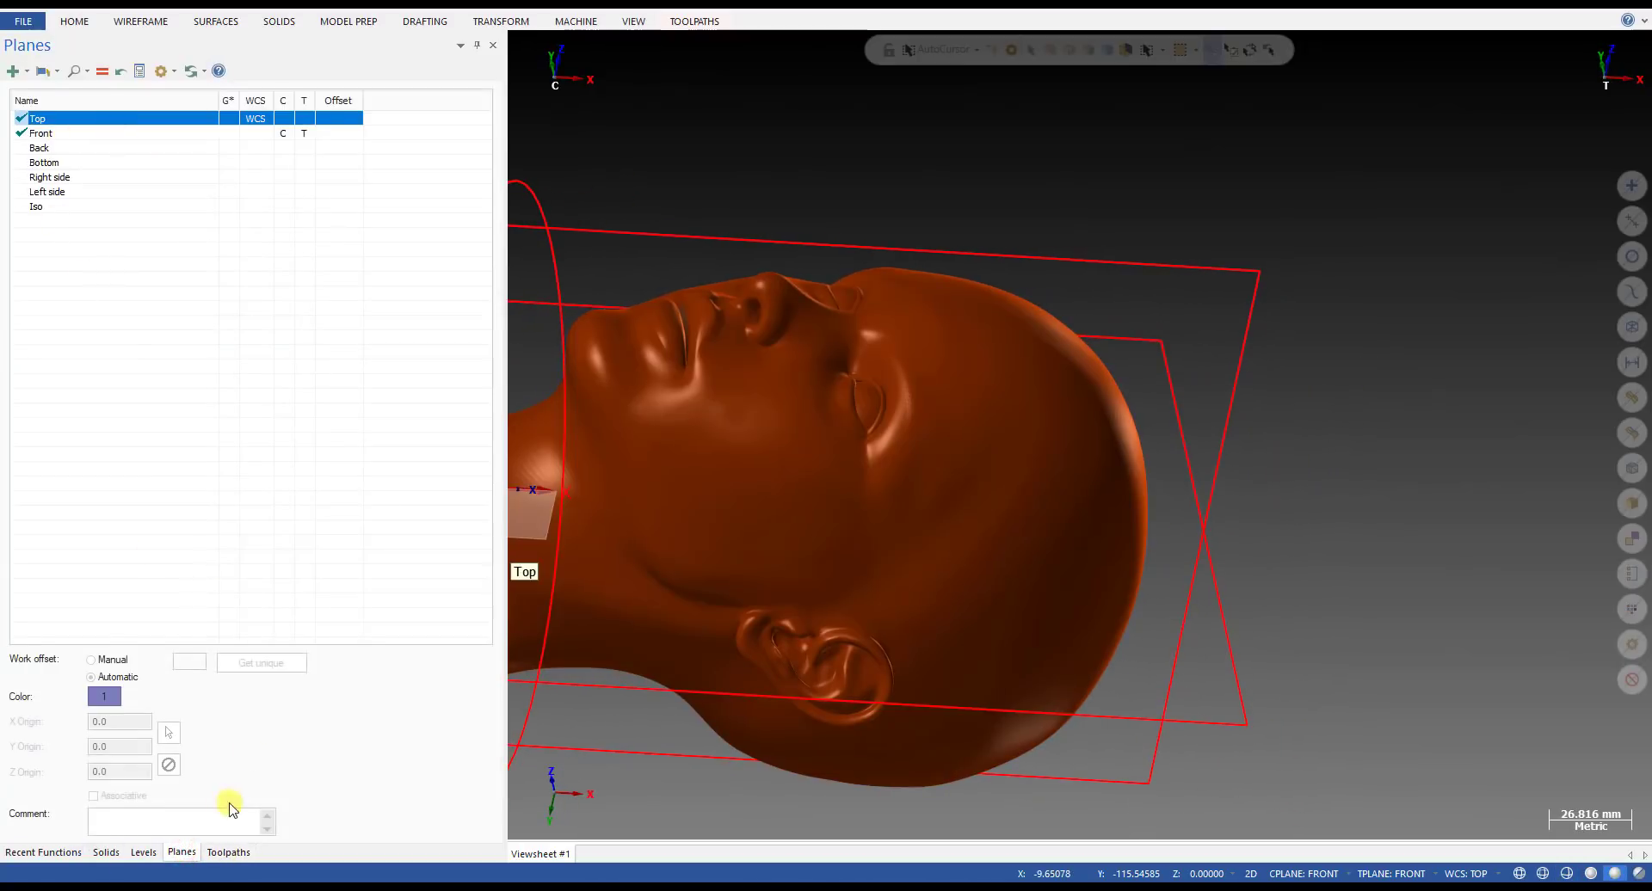
click(143, 851)
click(74, 119)
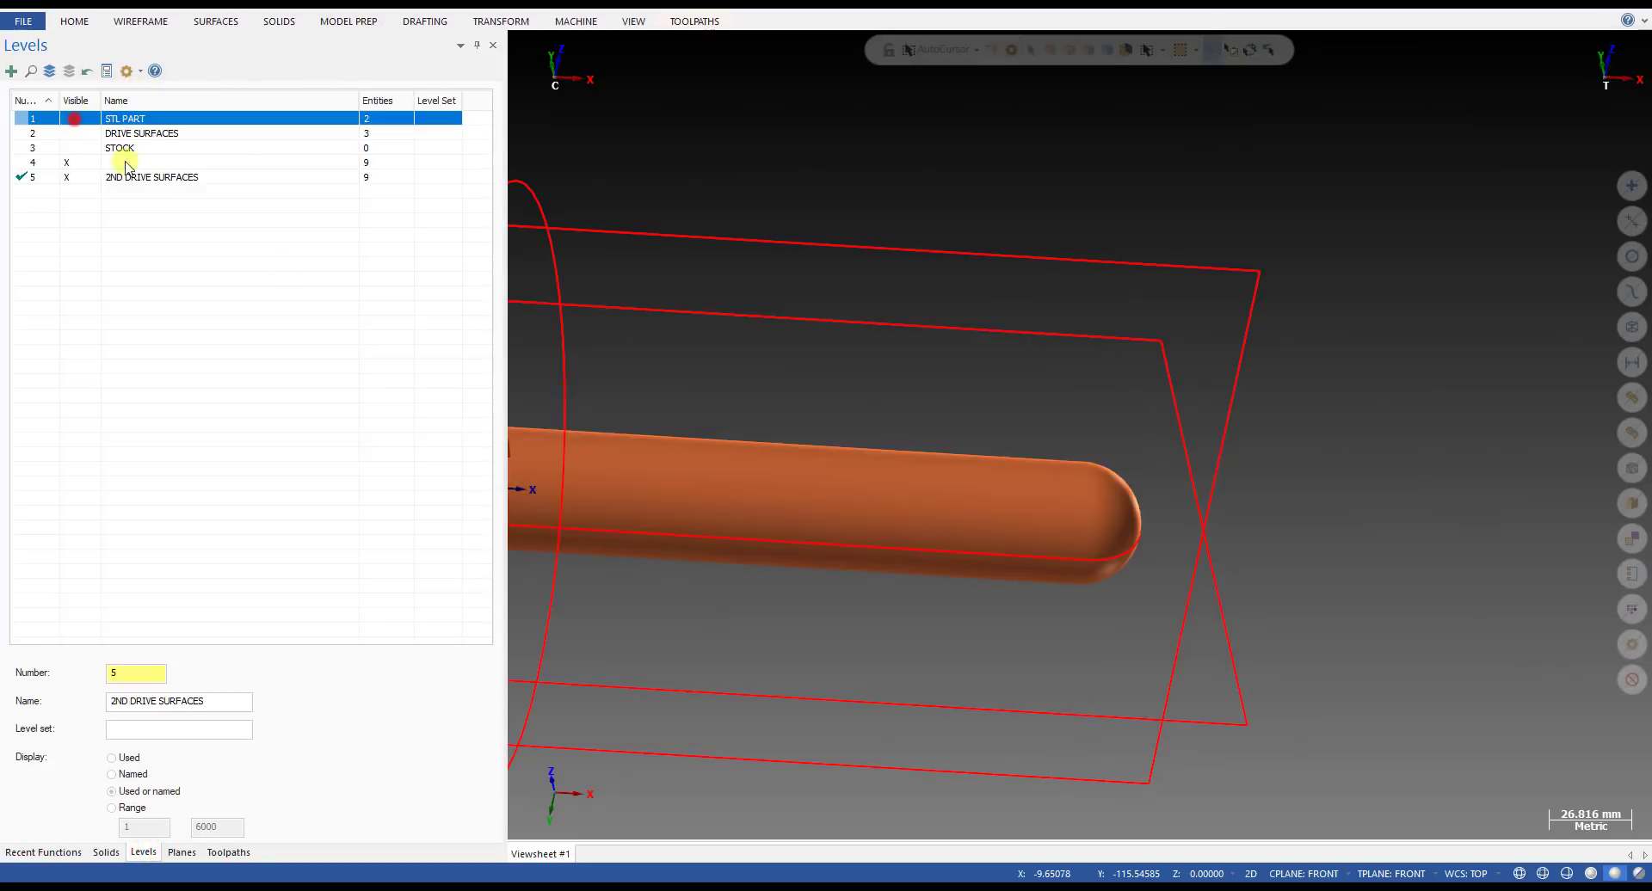
- Examine the cylindrical drive surface and its rounded end in shaded display
scroll(1101, 453, down, 2)
mouse_move(1101, 453)
middle_down()
mouse_move(1228, 483)
mouse_move(1113, 468)
mouse_move(981, 502)
mouse_move(1084, 468)
middle_up()
key(alt+s)
scroll(1081, 494, up, 3)
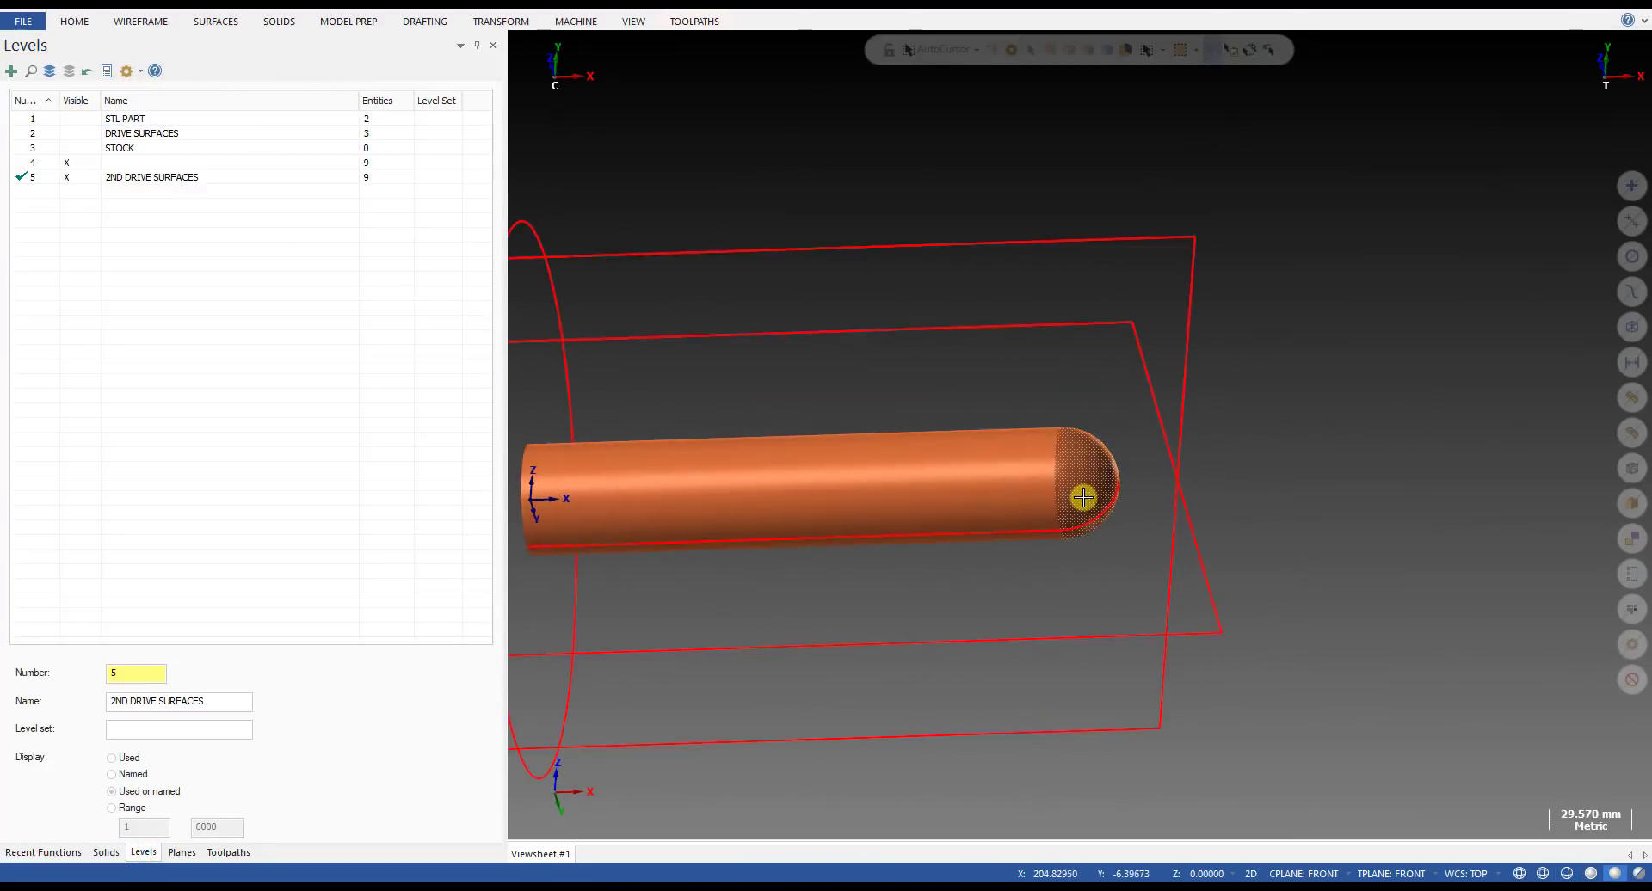
middle_drag(1113, 527, 955, 394)
scroll(1187, 491, down, 3)
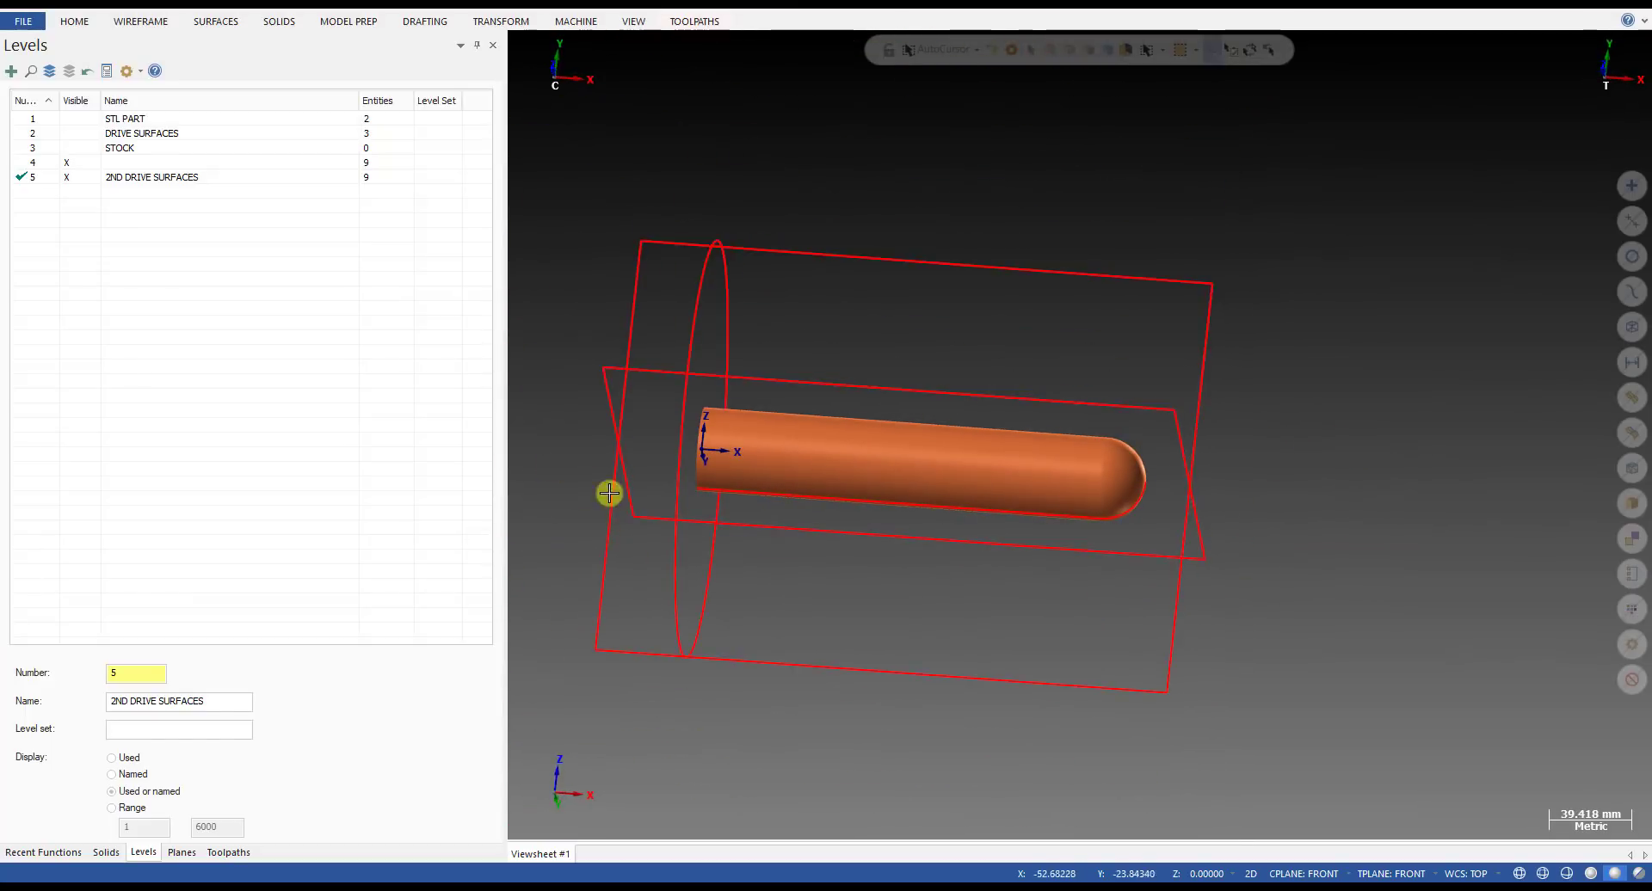
scroll(1083, 478, up, 4)
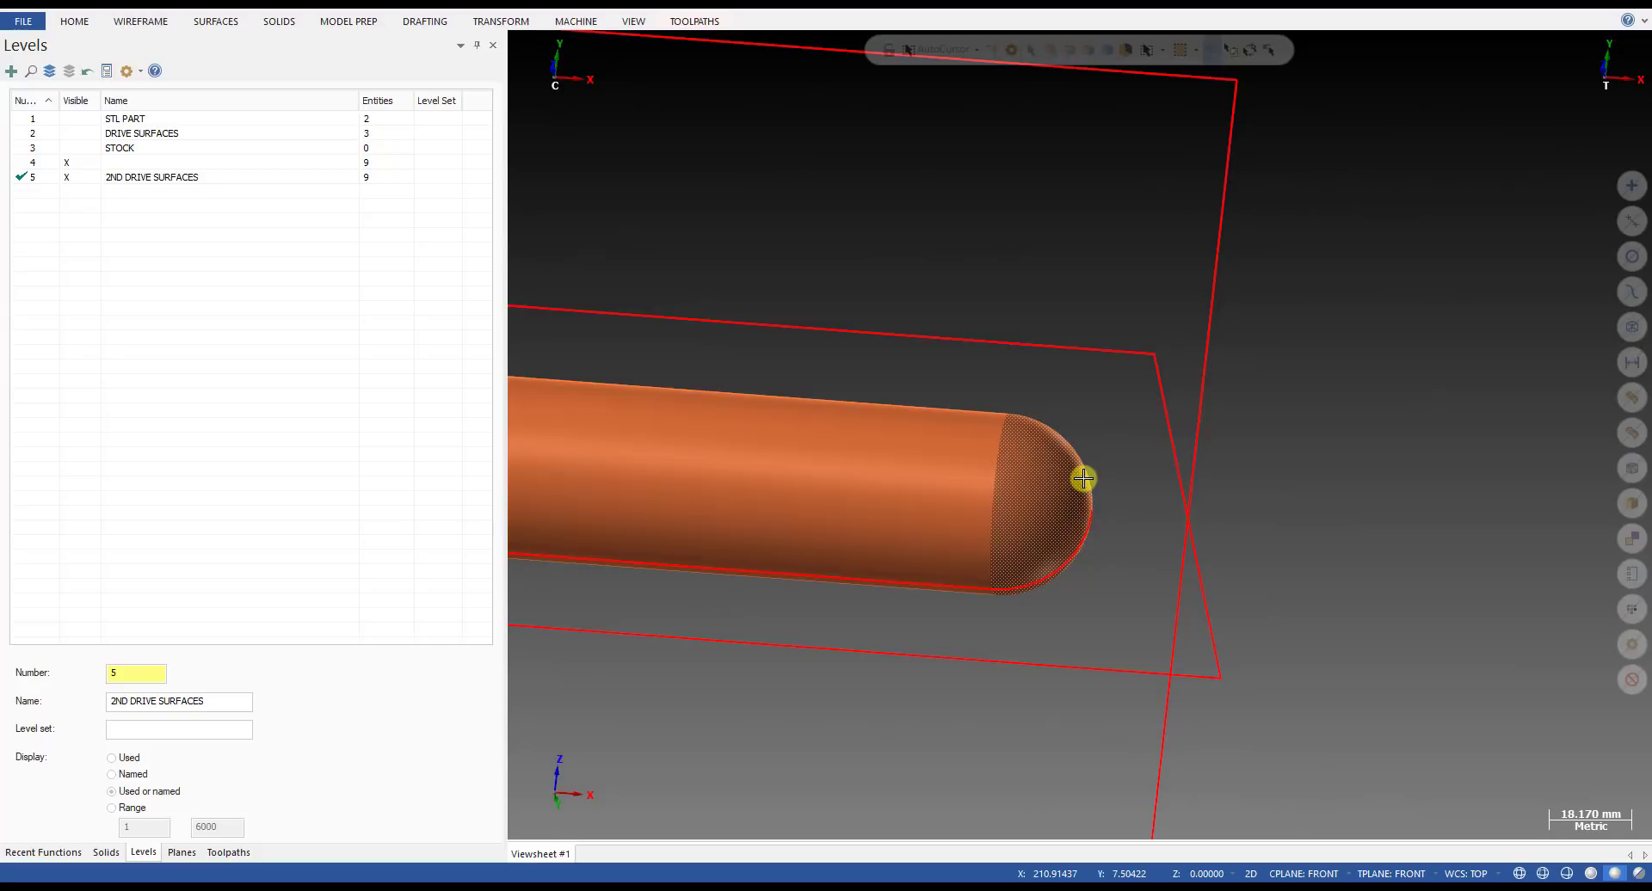
scroll(1169, 473, down, 1)
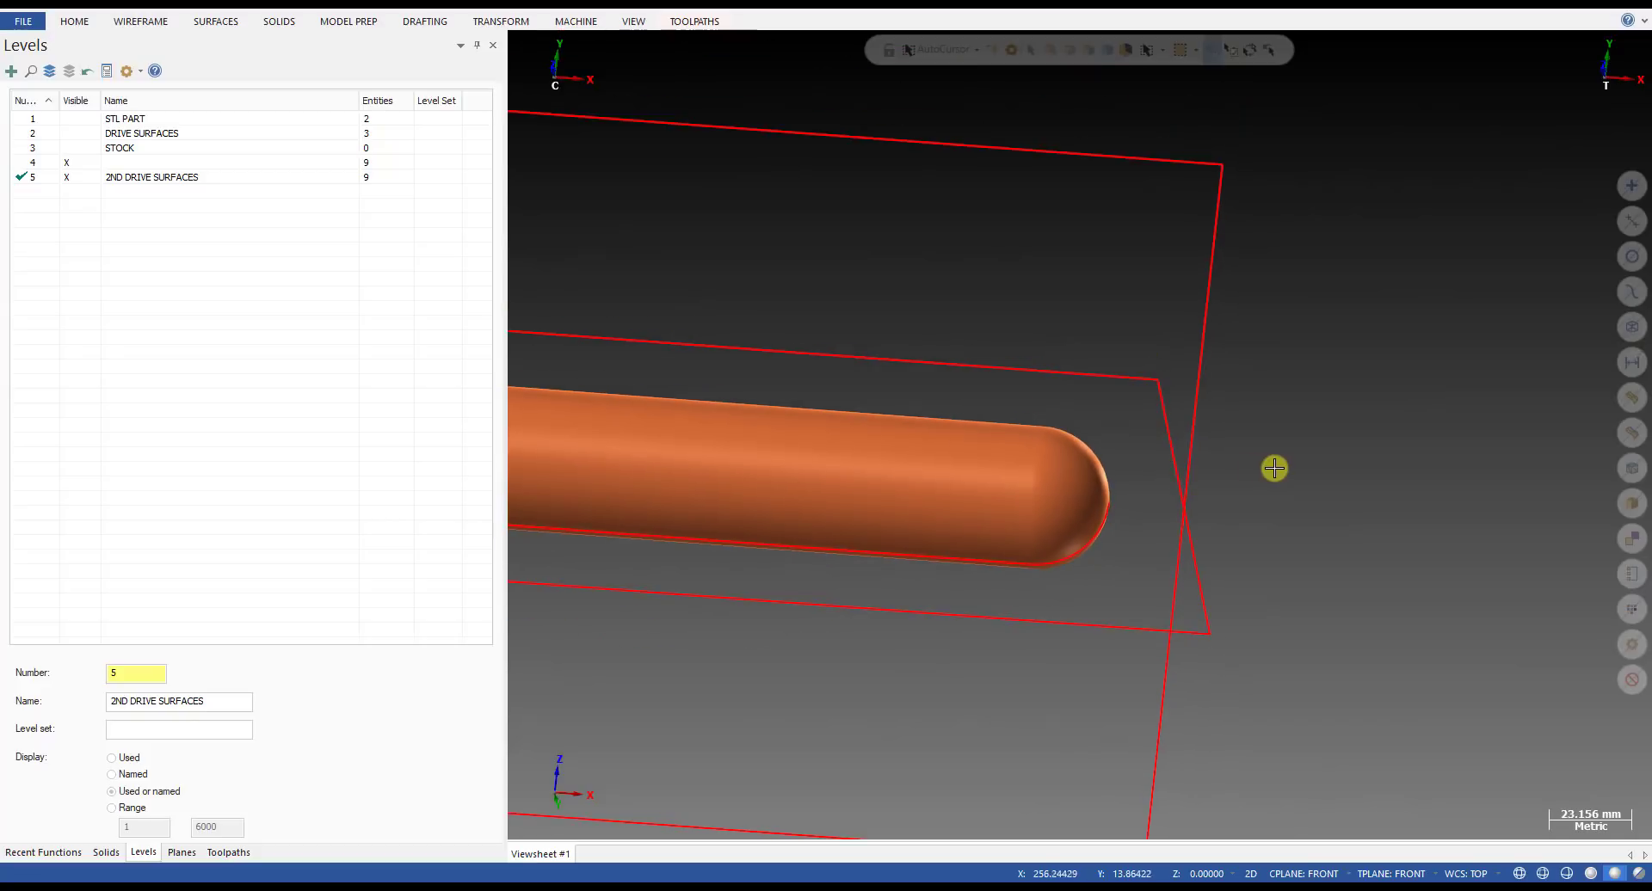
scroll(1327, 428, down, 1)
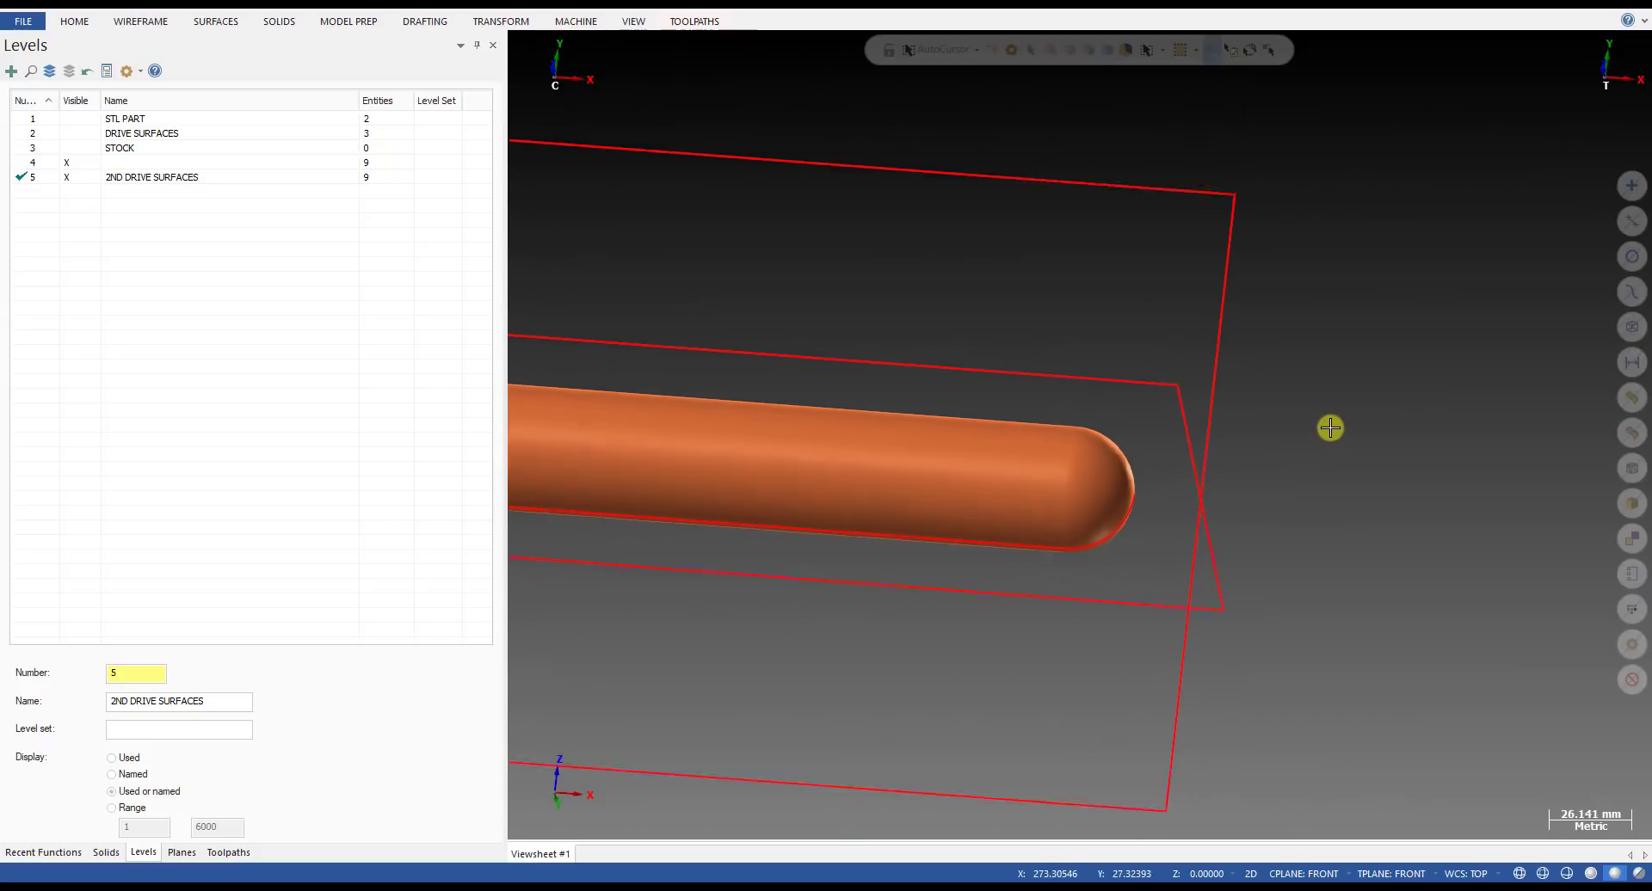
- Backplot the third toolpath to its end and compare its passes with the rounded drive surface, closing the backplot
click(228, 851)
click(115, 392)
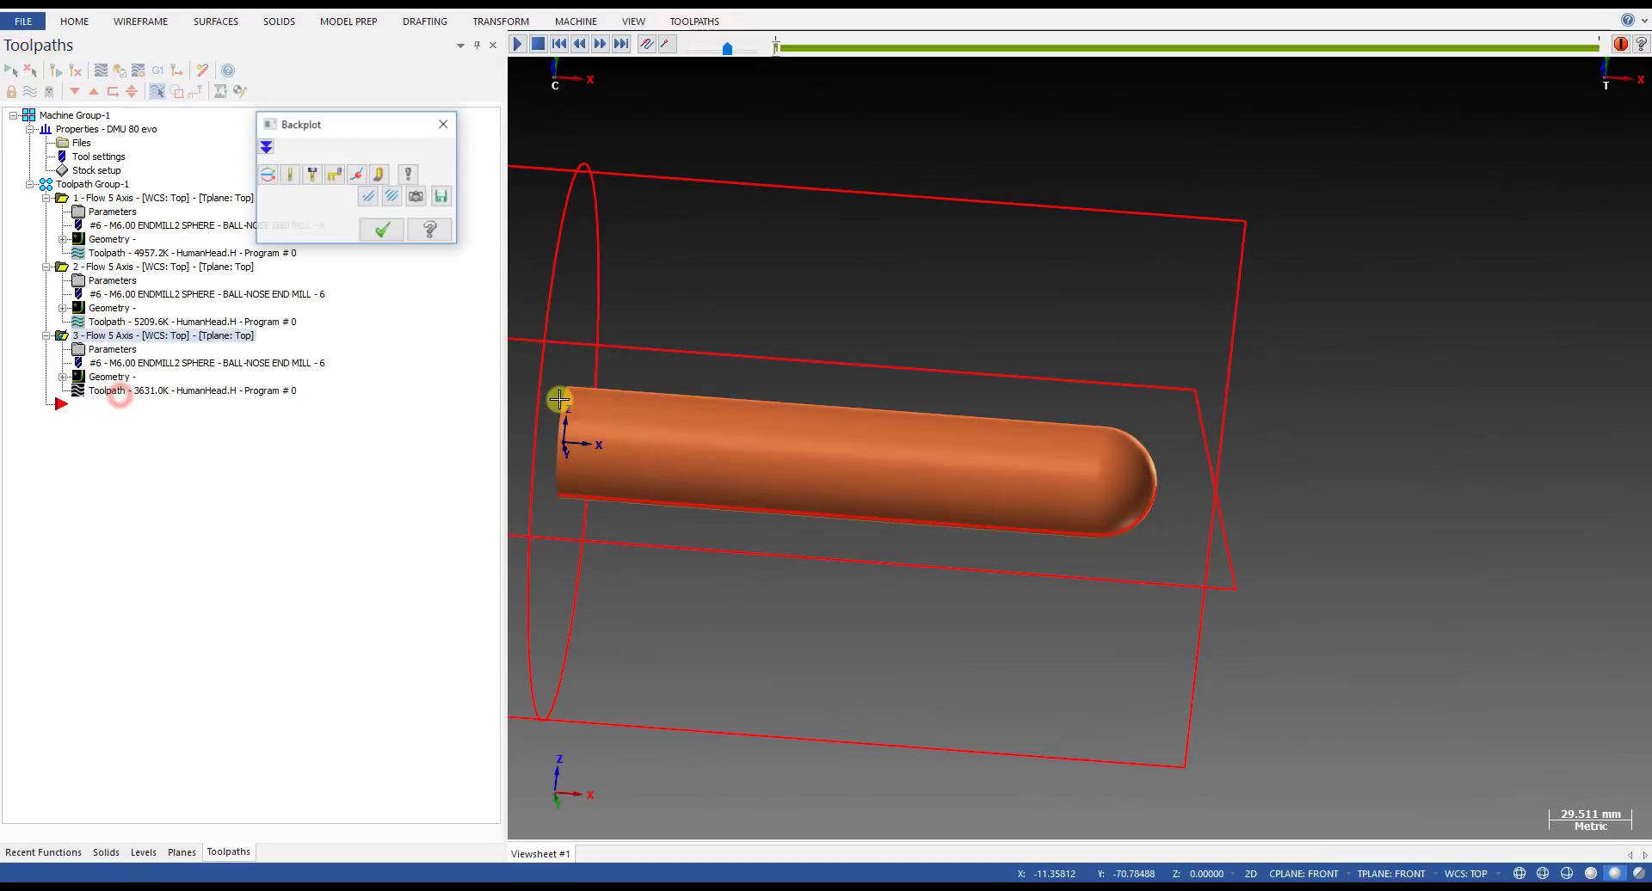
mouse_move(778, 49)
mouse_down()
mouse_move(1106, 66)
mouse_move(1416, 140)
mouse_move(1646, 306)
mouse_up()
mouse_move(1079, 435)
middle_down()
mouse_move(972, 429)
mouse_move(811, 516)
mouse_move(995, 457)
mouse_move(1054, 493)
mouse_move(1029, 494)
middle_up()
scroll(1029, 494, up, 1)
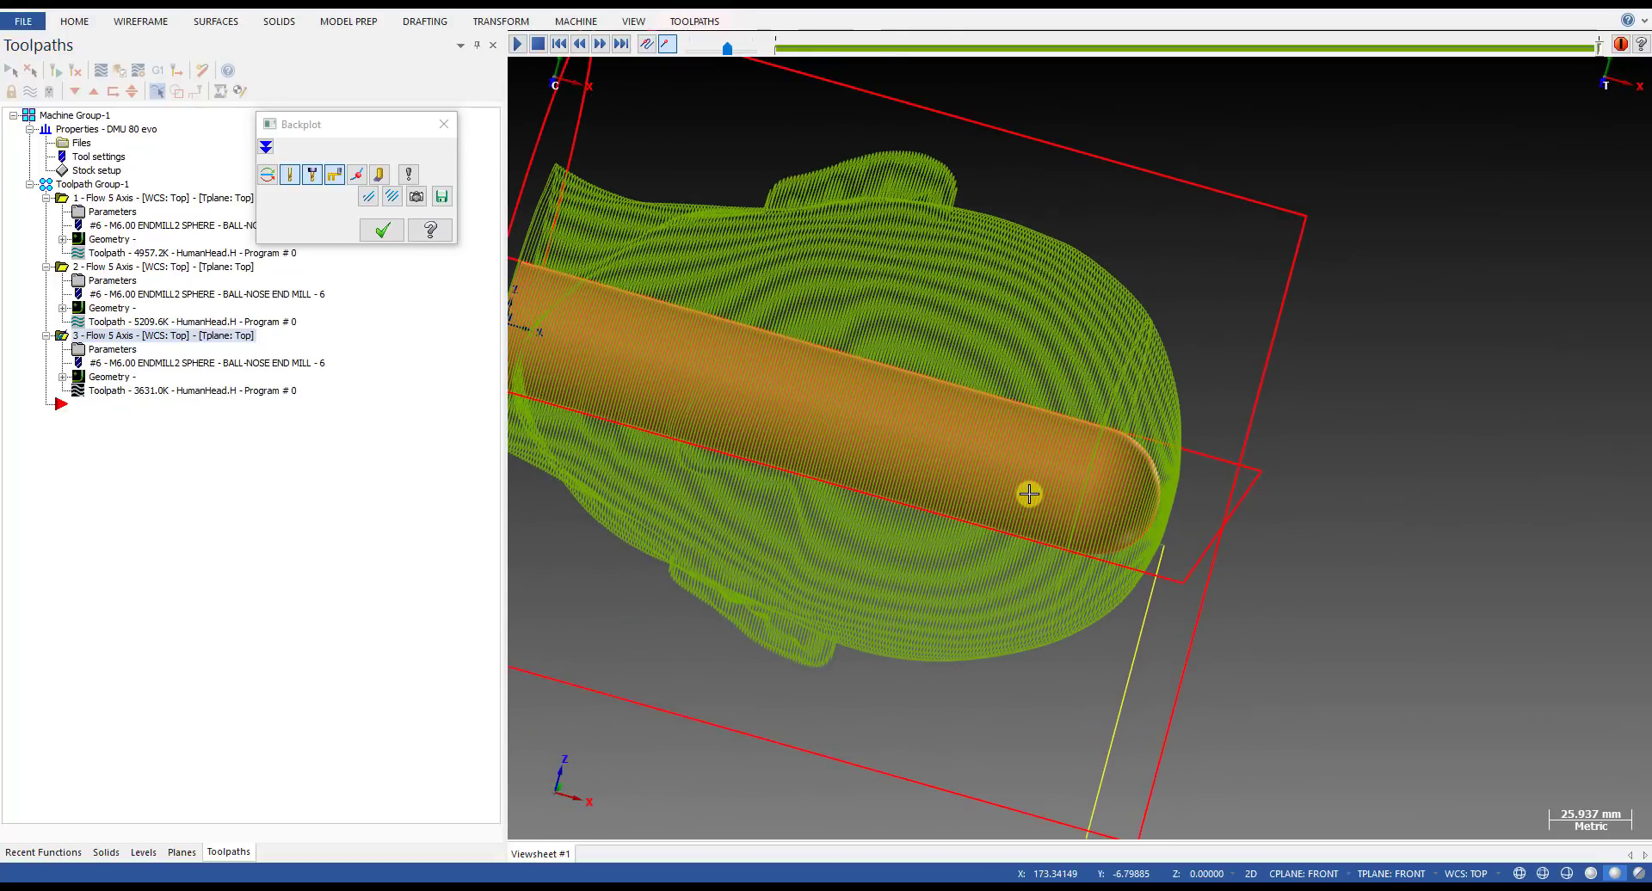
mouse_move(966, 321)
middle_down()
mouse_move(951, 298)
mouse_move(940, 416)
mouse_move(903, 465)
mouse_move(895, 429)
mouse_move(947, 416)
mouse_move(933, 384)
mouse_move(918, 388)
middle_up()
scroll(917, 388, up, 1)
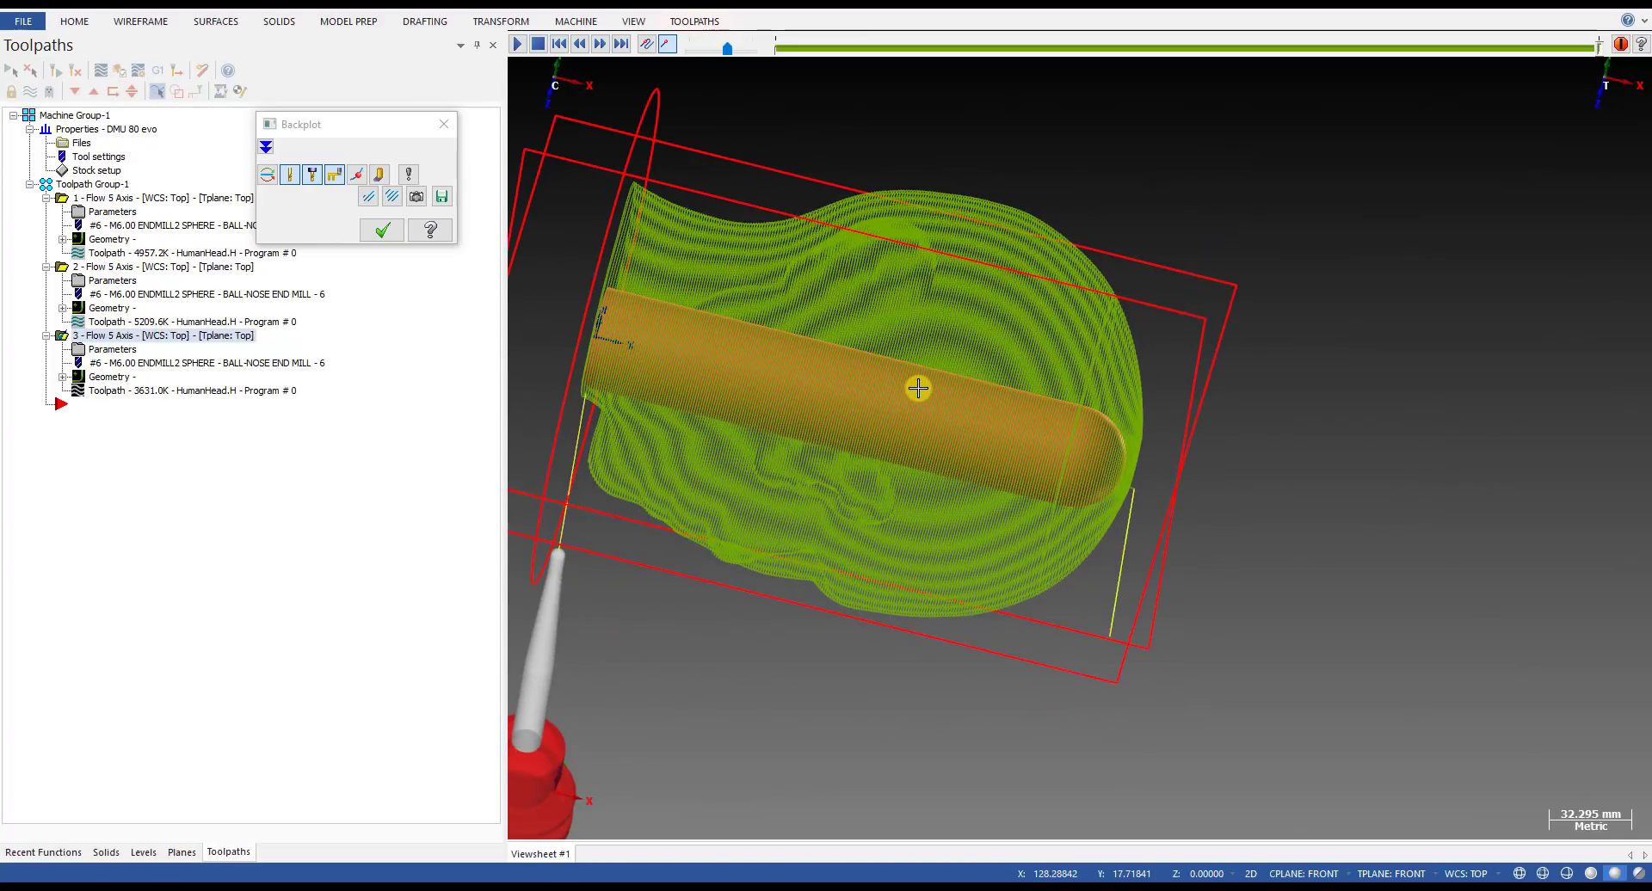
click(382, 229)
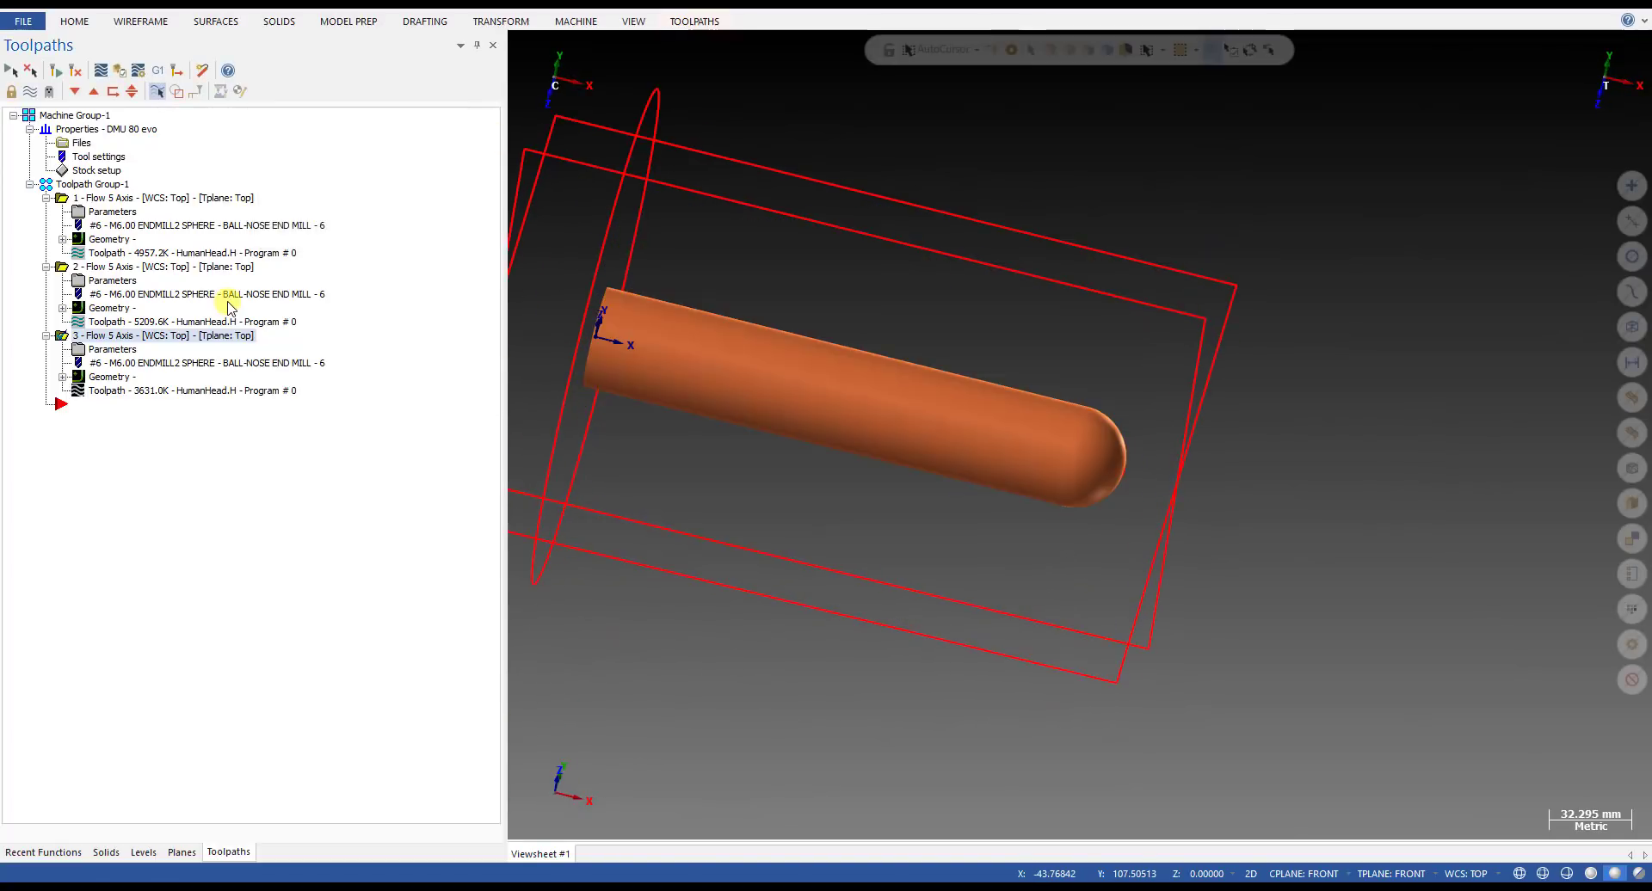
- Review the second Flow toolpath's cut pattern and collision control settings, and close its parameters
click(114, 281)
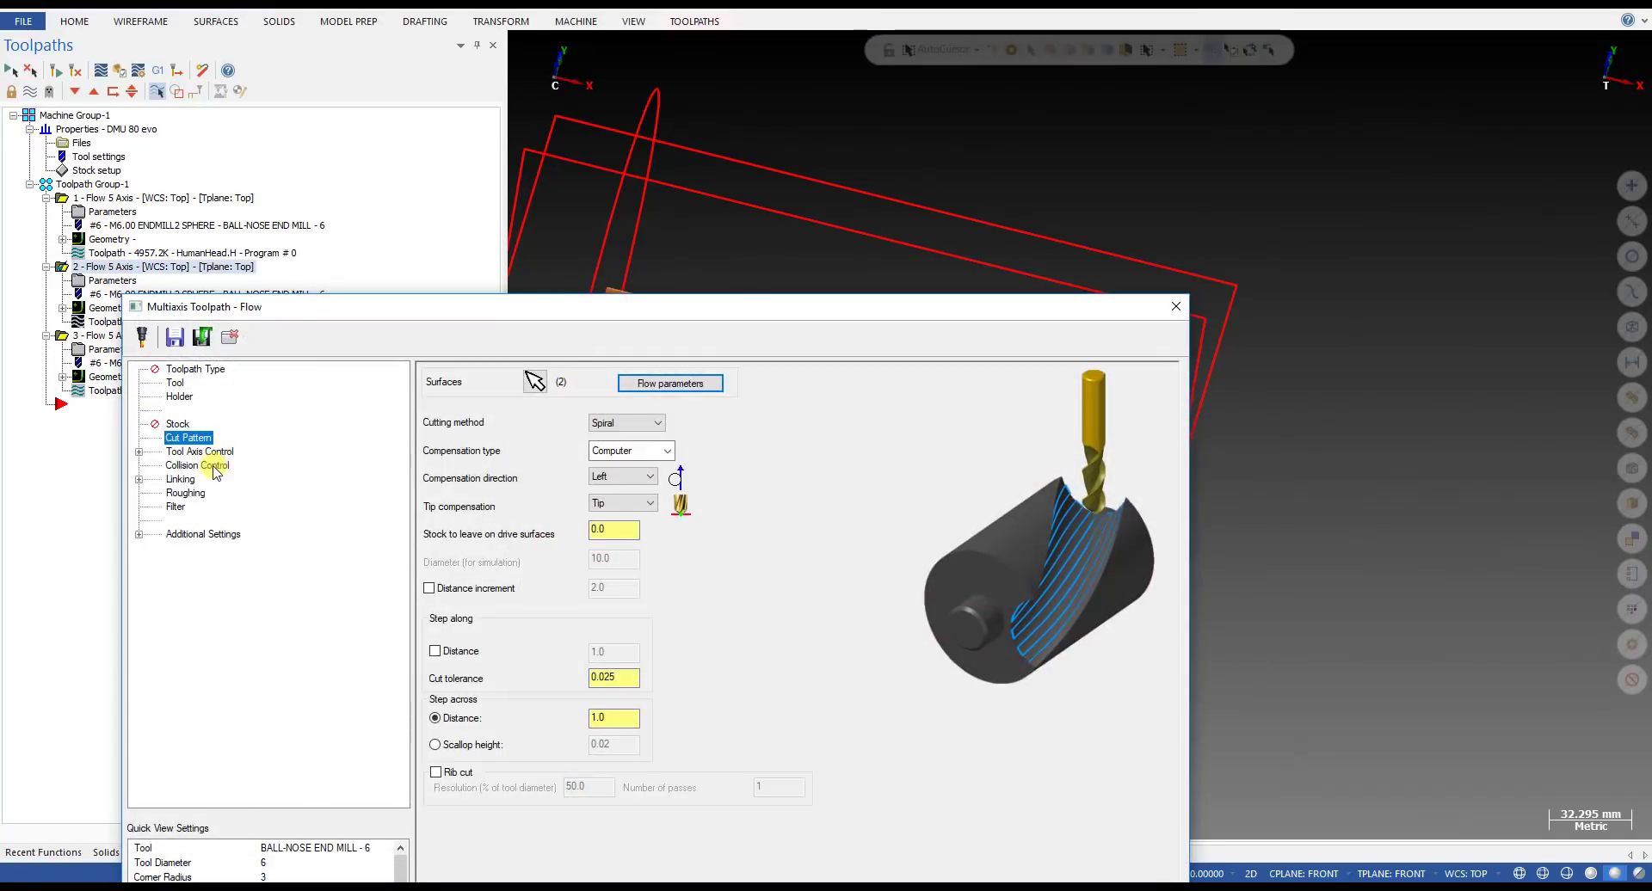
click(211, 465)
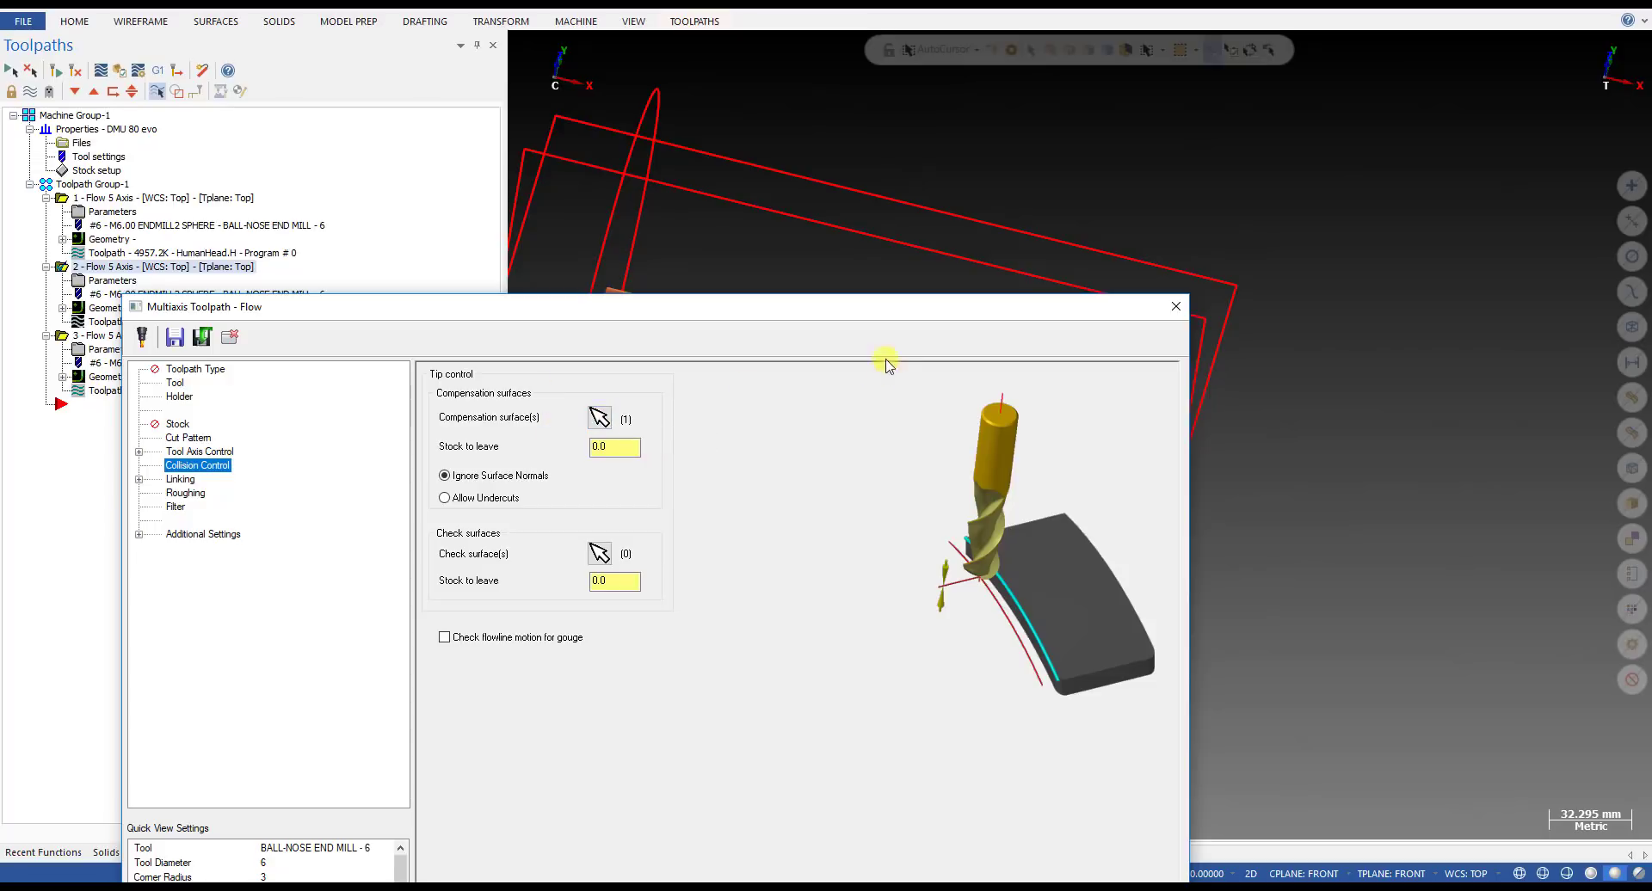
drag(852, 252, 828, 95)
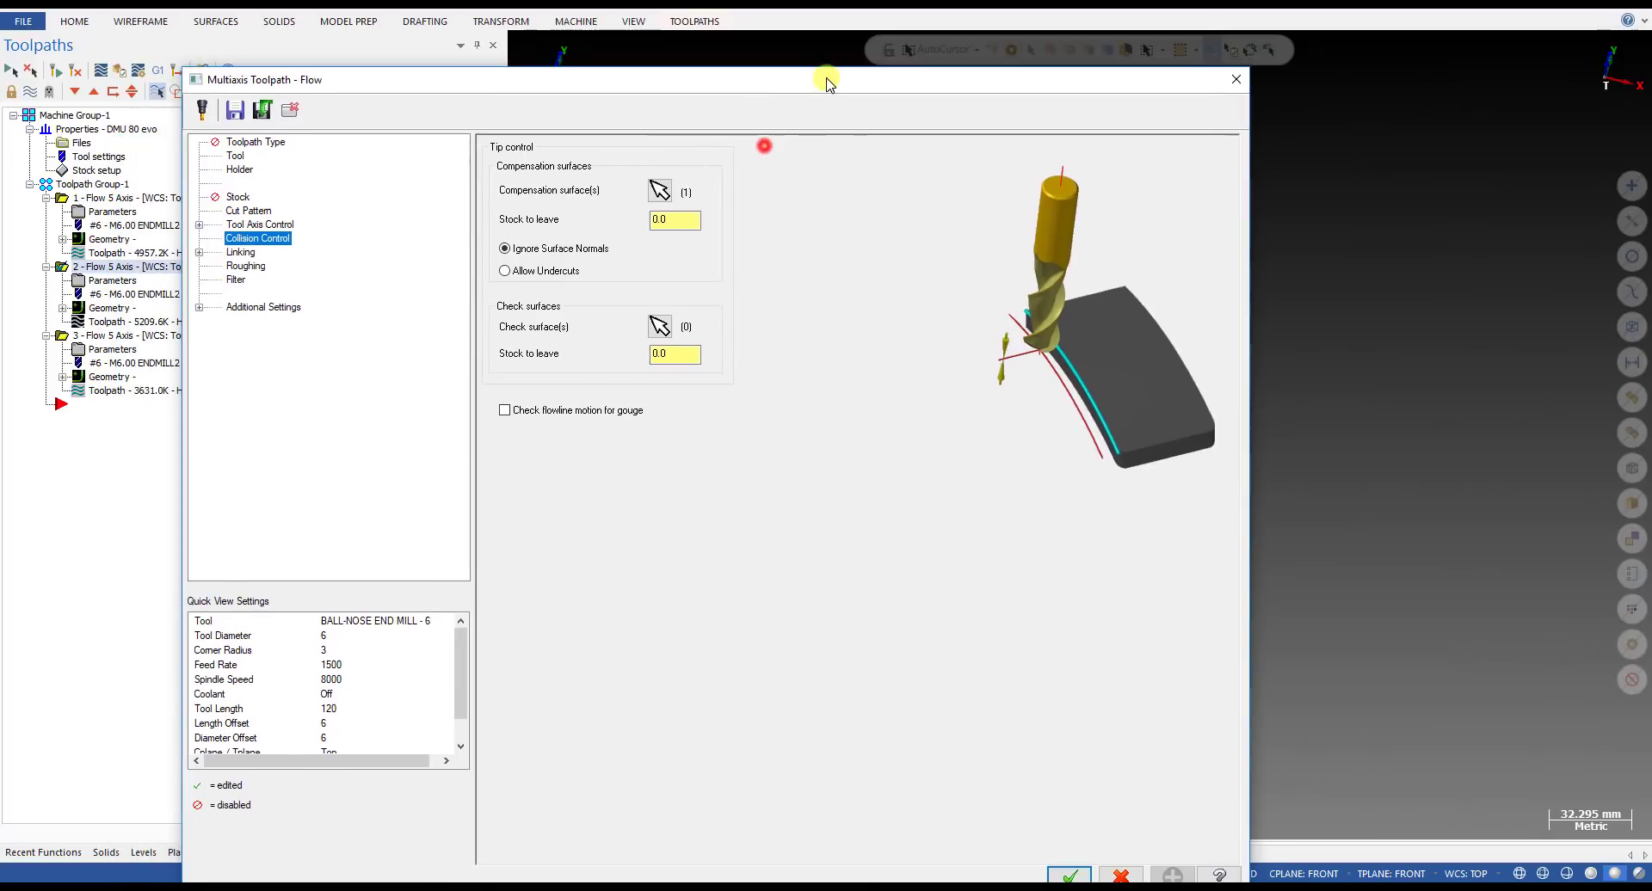
click(1069, 874)
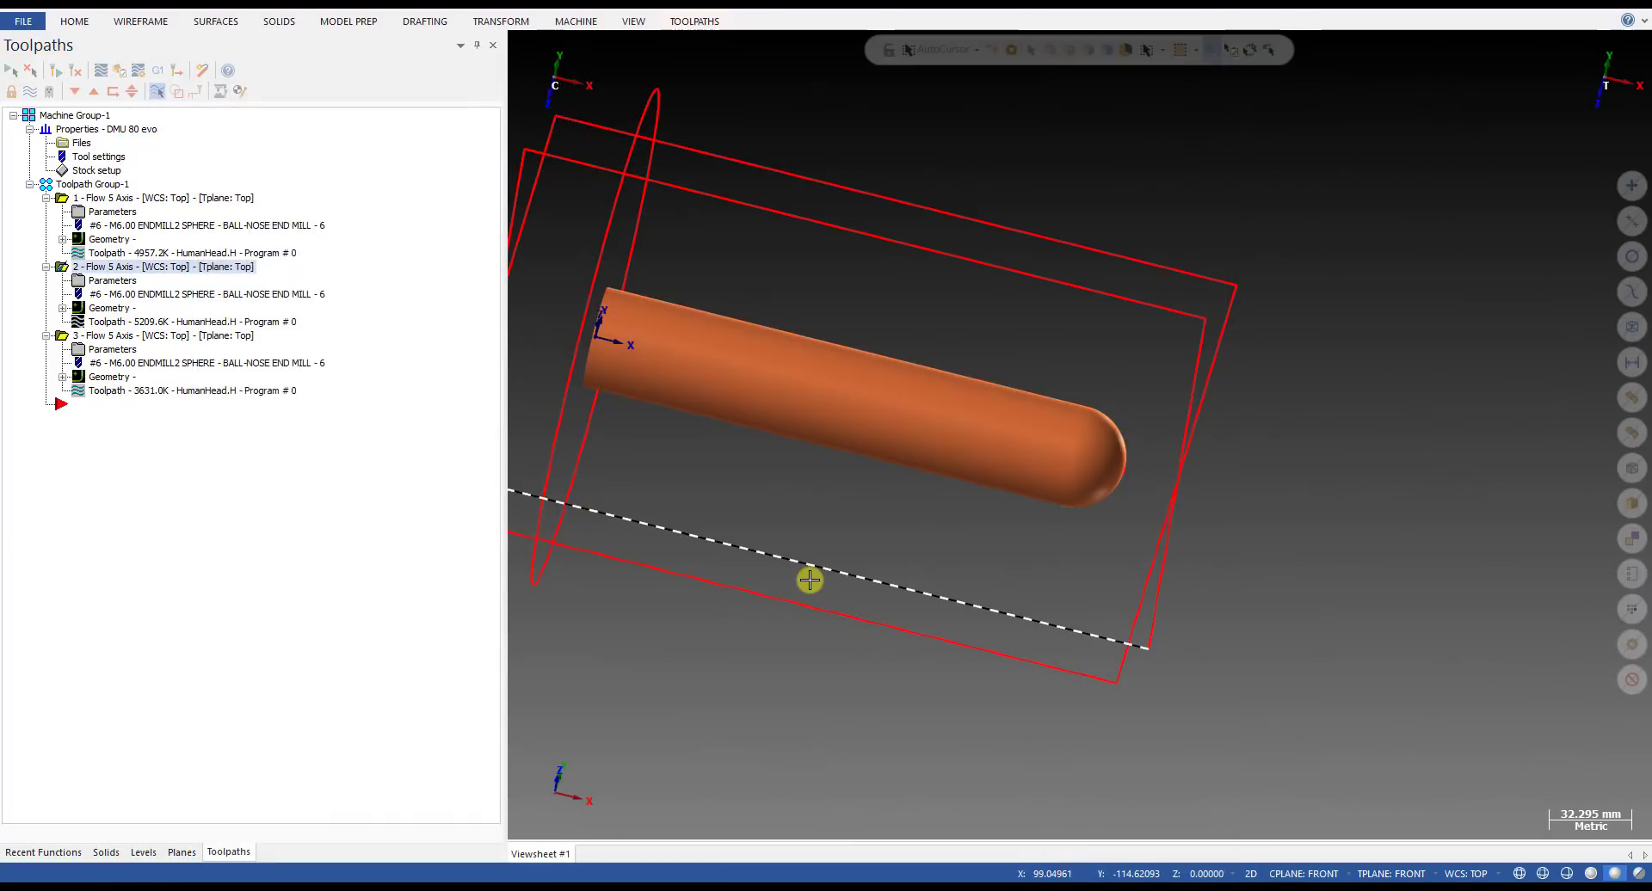
- Look through the multiaxis pattern and application toolpath types from the top view
key(alt+1)
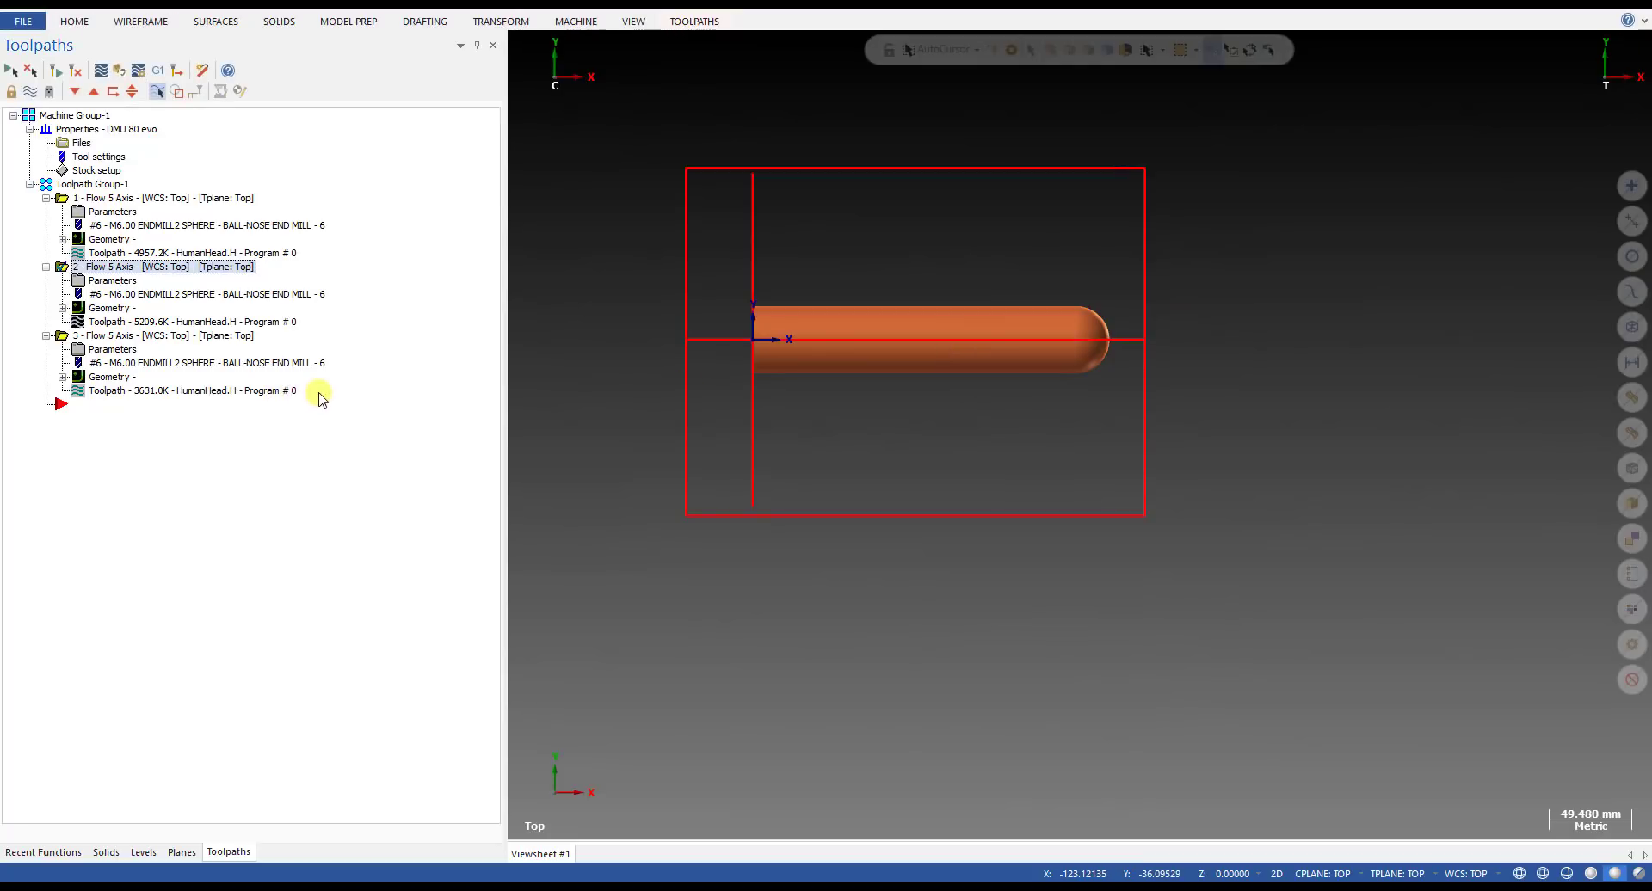
click(701, 21)
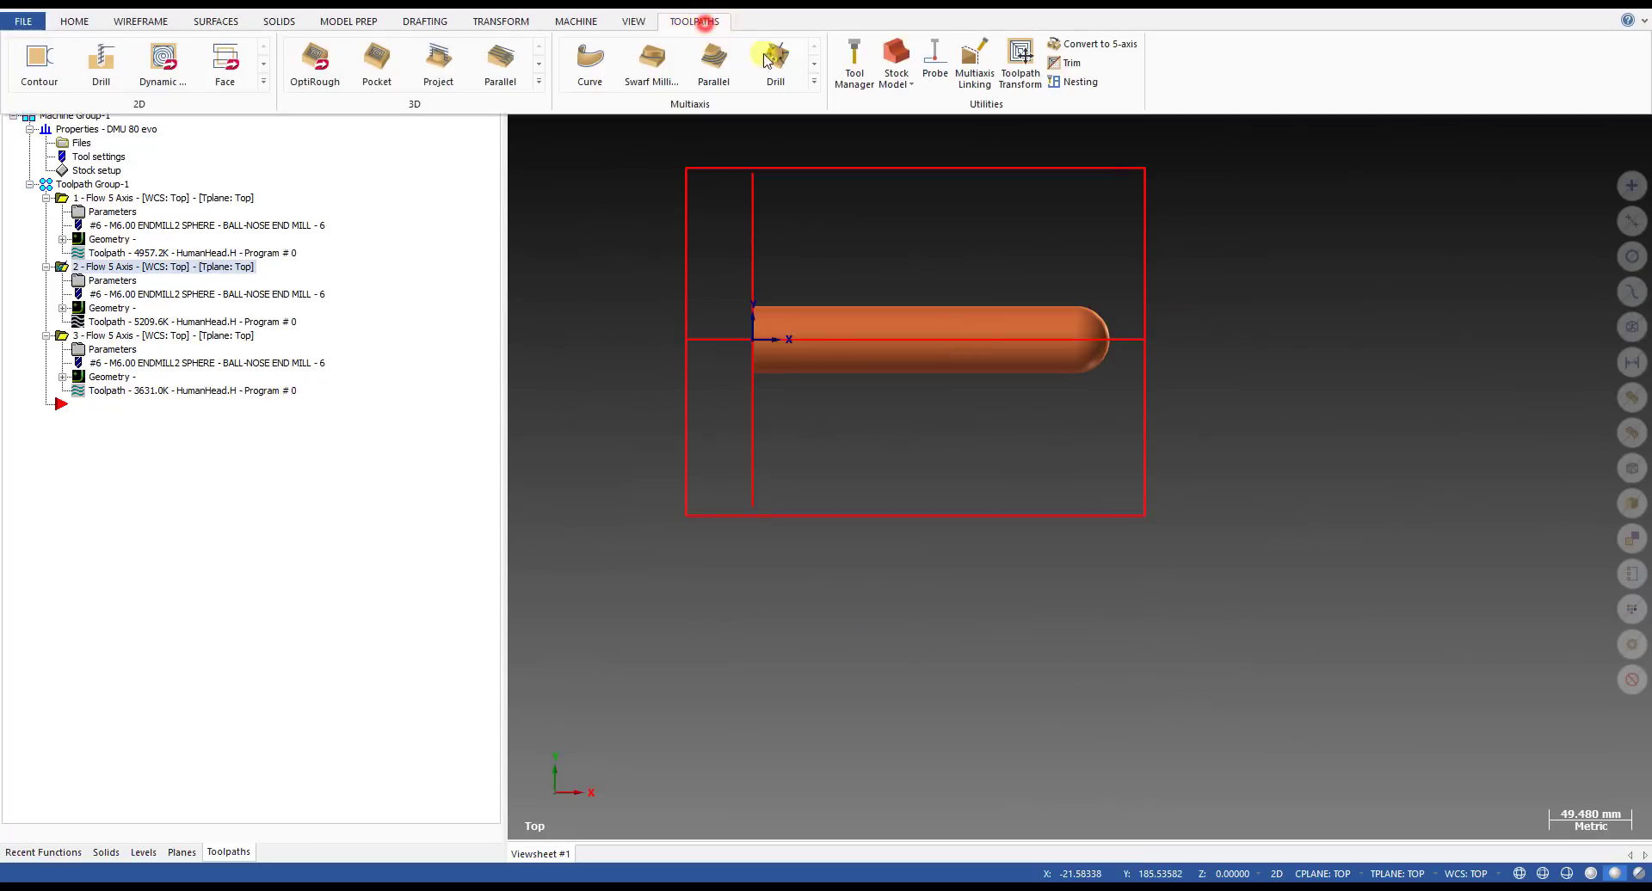
click(810, 86)
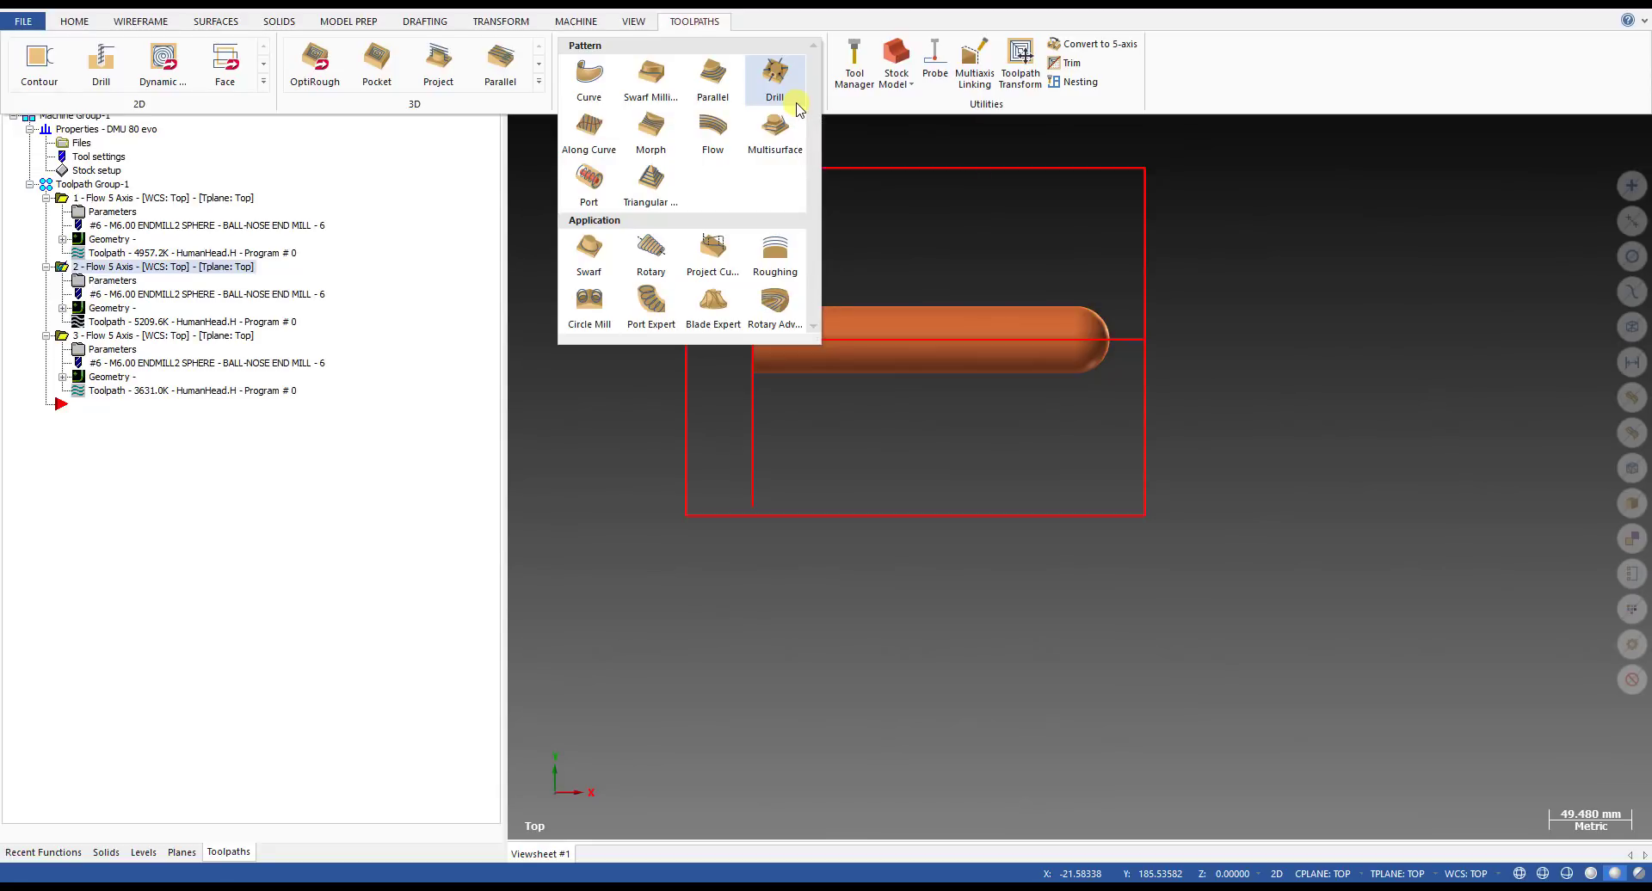
click(796, 103)
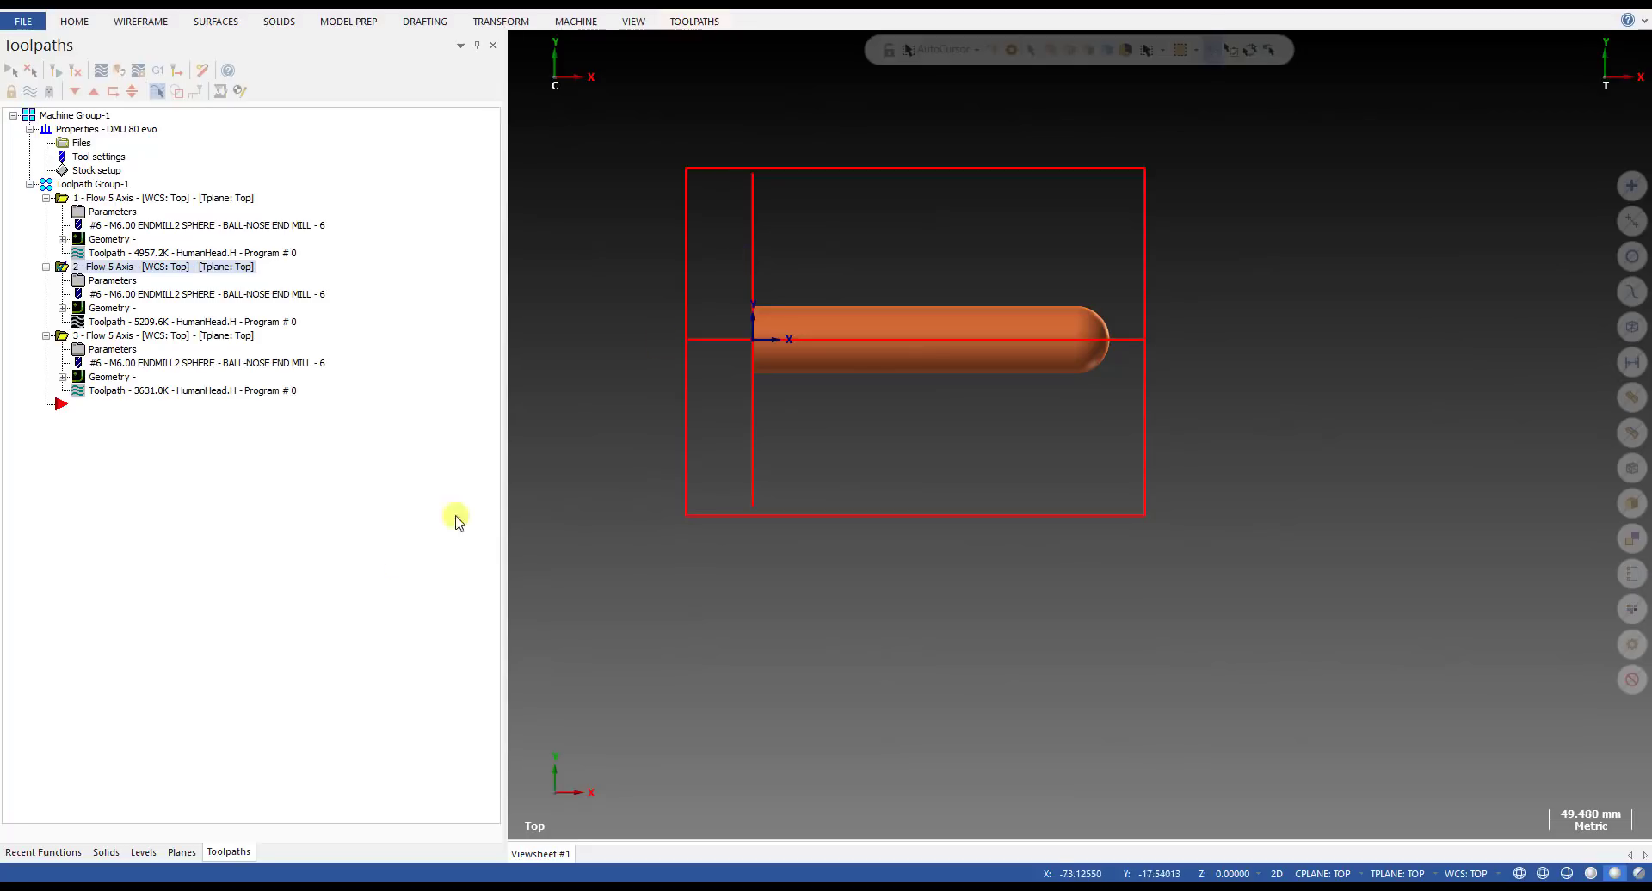
- Show the STL PART level again and return the head to the top view
click(181, 852)
click(144, 852)
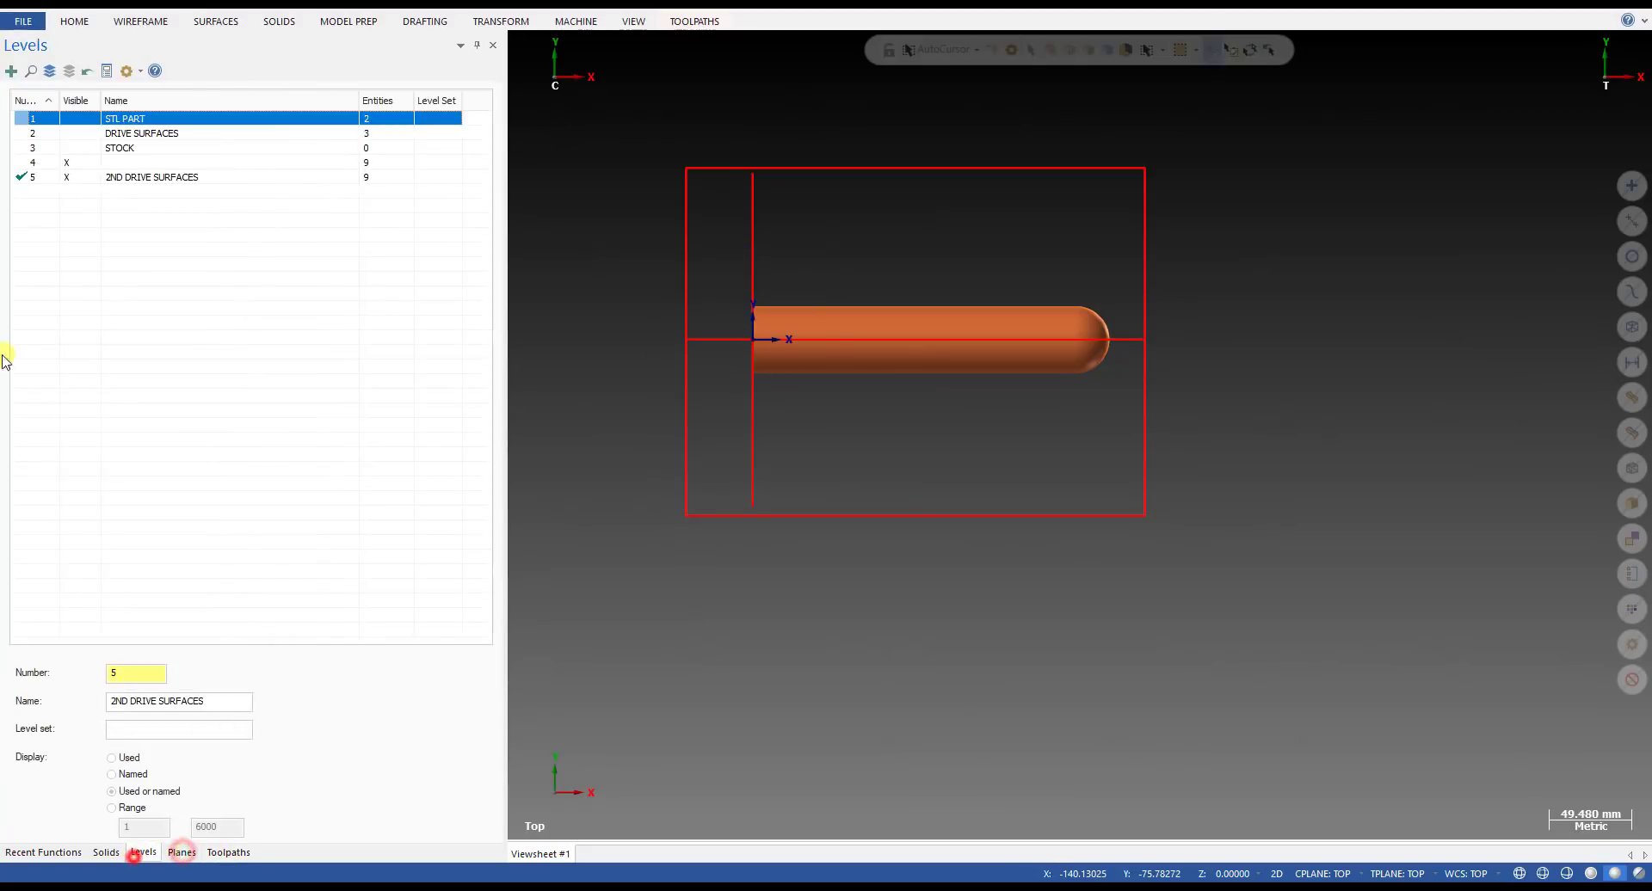
click(72, 118)
middle_drag(1023, 469, 961, 348)
key(alt+1)
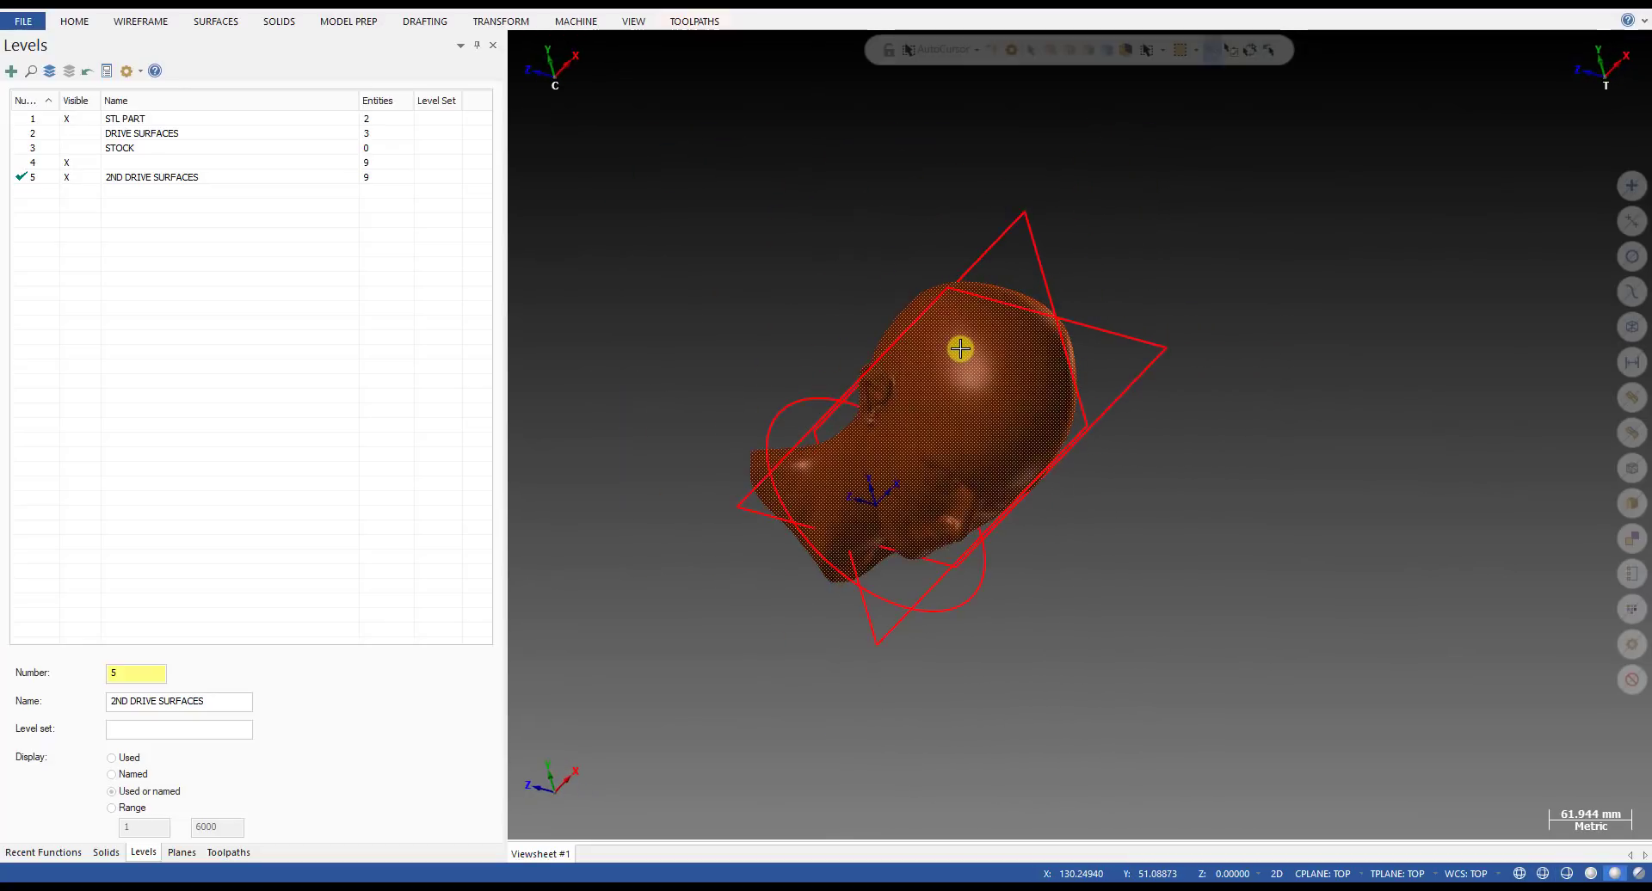